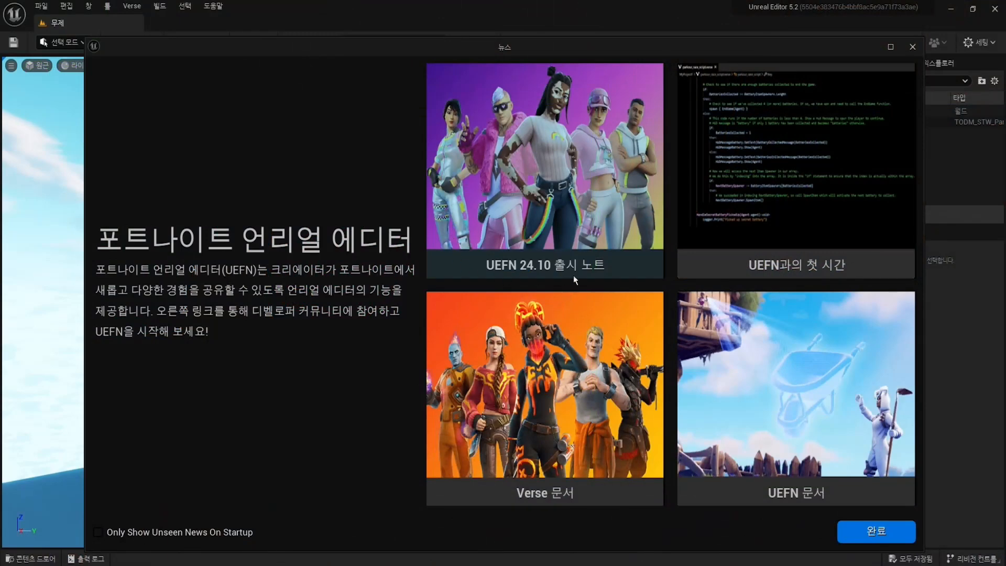
# - Dismiss the news window and create a project named MyUEFN3 from the Blank island template
pyautogui.click(912, 47)
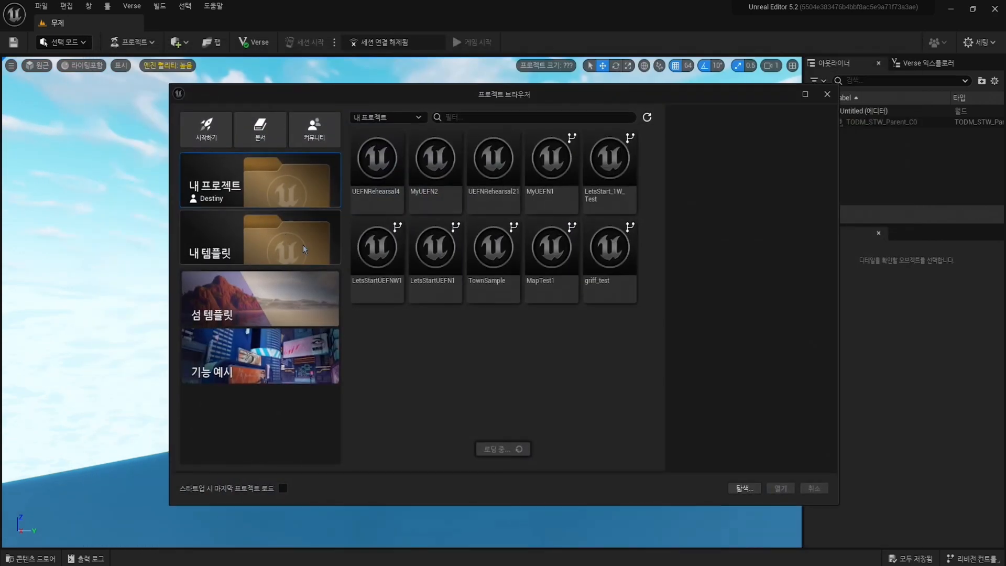
pyautogui.click(260, 244)
pyautogui.click(238, 303)
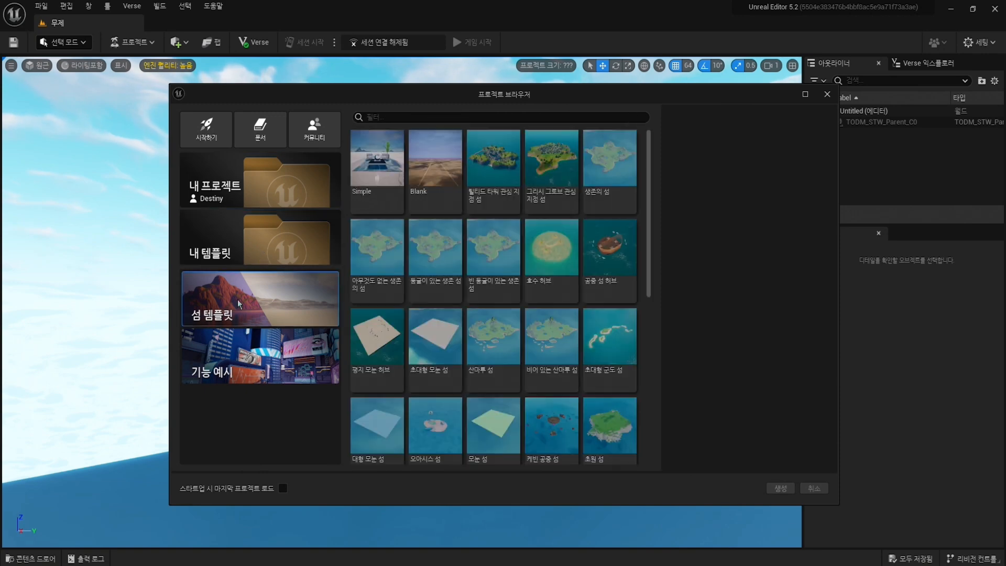
pyautogui.click(430, 176)
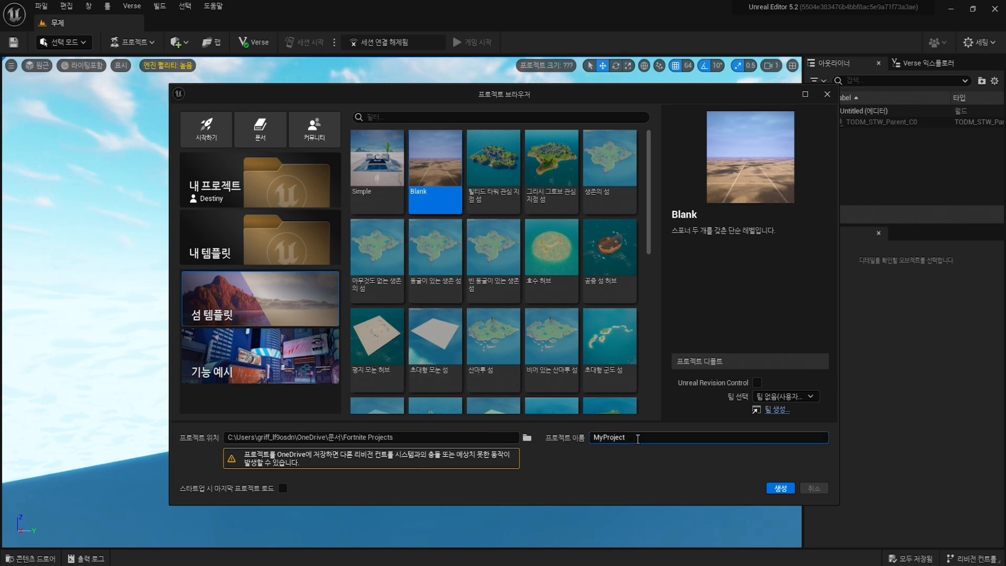
pyautogui.write('MyUE')
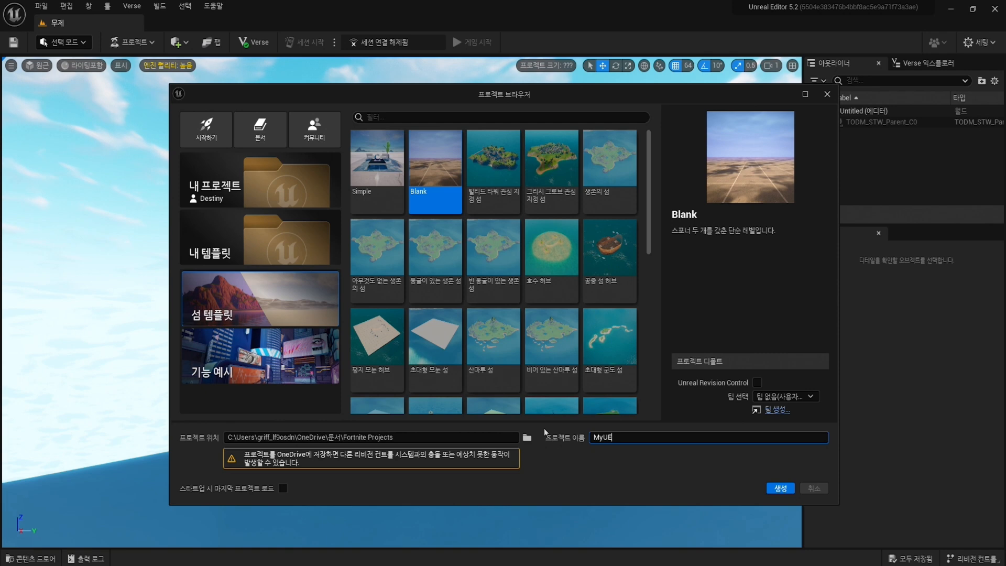
pyautogui.write('FN3')
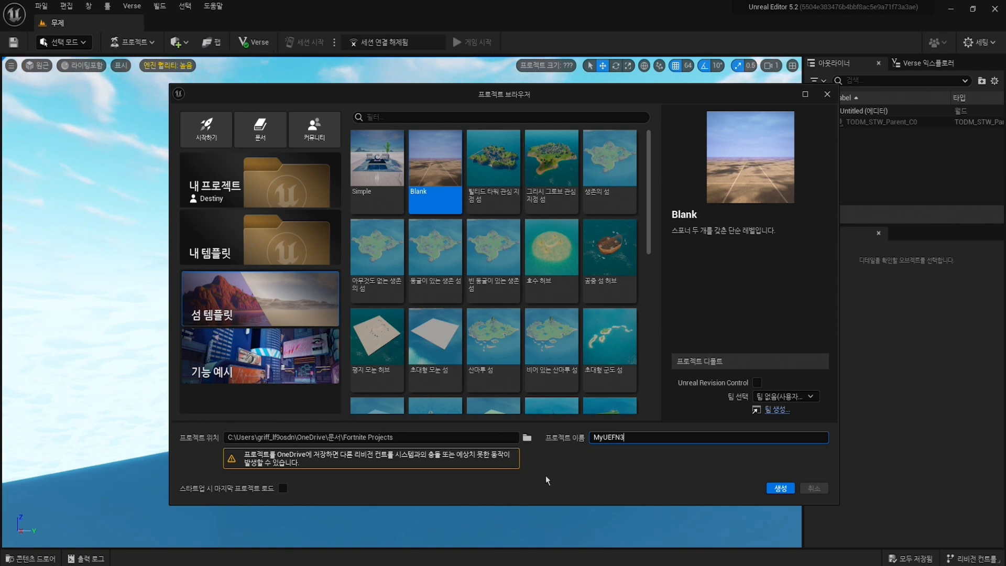
pyautogui.click(780, 488)
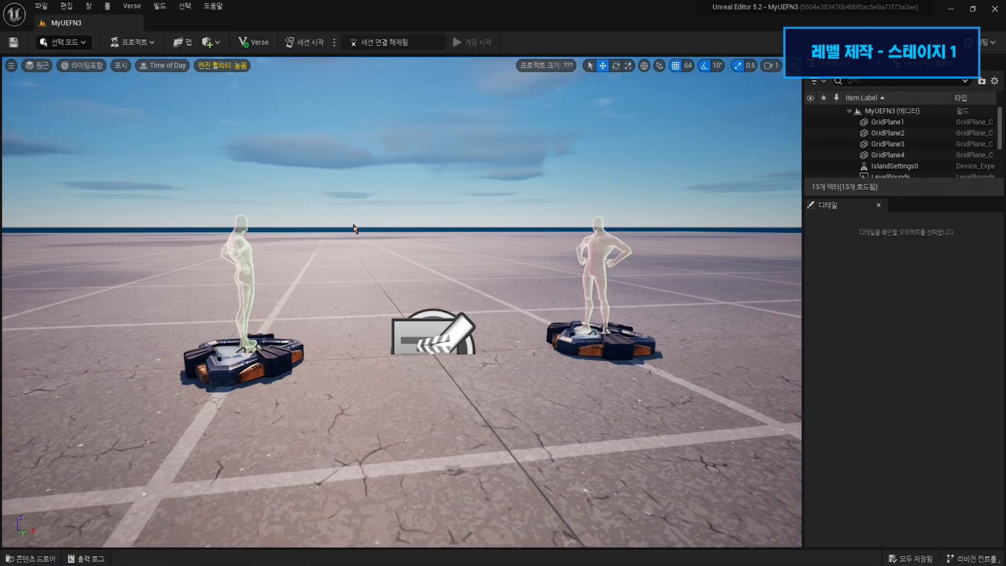
# - Switch the editor to Modeling mode and start the CubeGrid tool
pyautogui.press('e')
pyautogui.moveTo(425, 220)
pyautogui.mouseDown(button='right')
pyautogui.moveTo(425, 361)
pyautogui.moveTo(426, 319)
pyautogui.moveTo(474, 340)
pyautogui.moveTo(427, 377)
pyautogui.moveTo(419, 228)
pyautogui.mouseUp(button='right')
pyautogui.press('s')
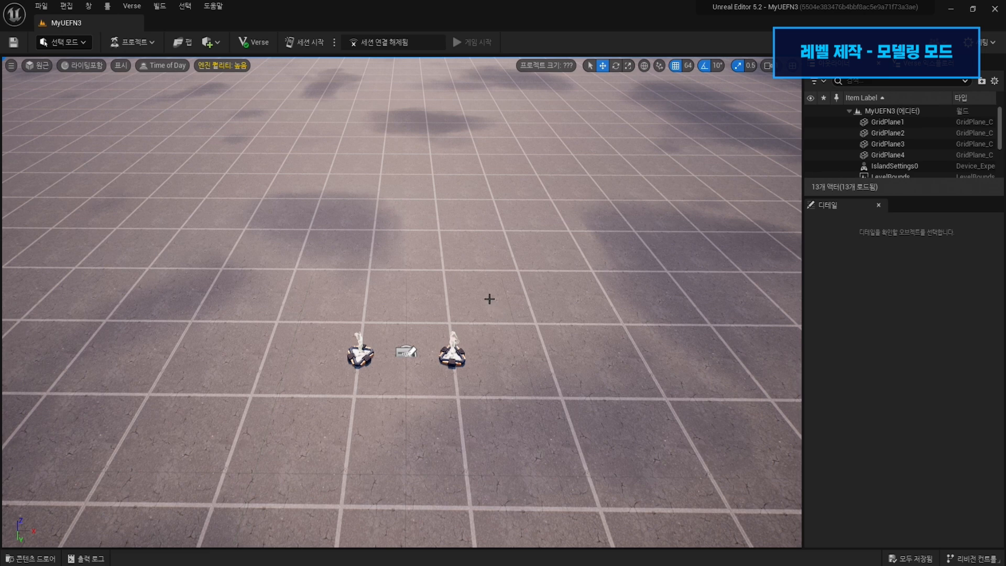
pyautogui.click(77, 44)
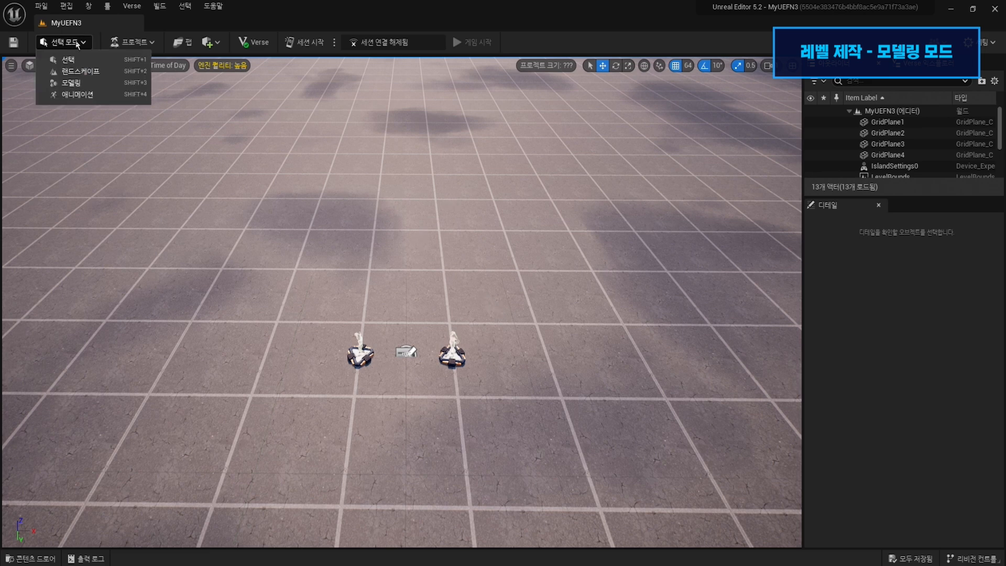
pyautogui.click(94, 86)
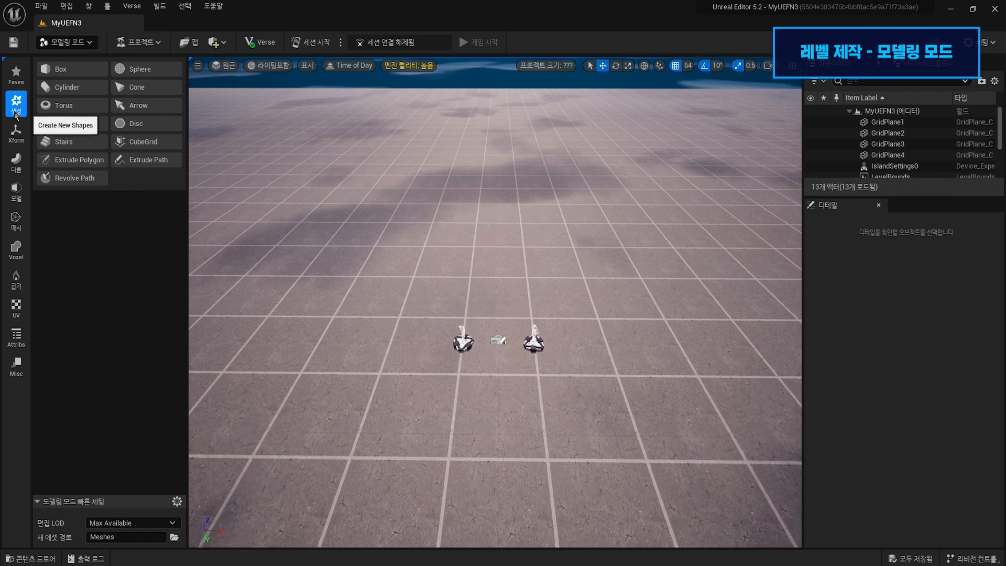
pyautogui.click(129, 142)
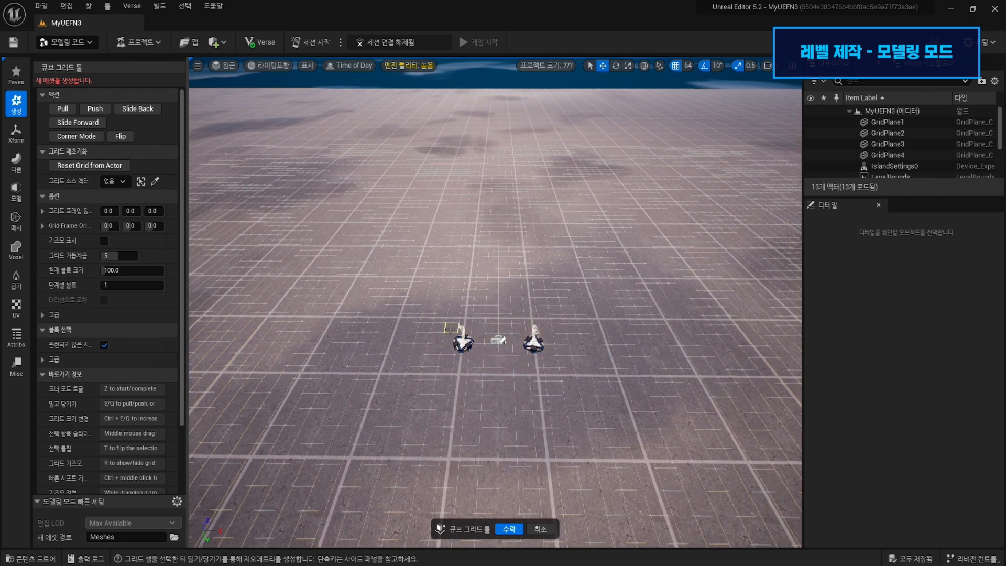
# - Set the CubeGrid tool's current block size to 128
pyautogui.scroll(10, 500, 338)
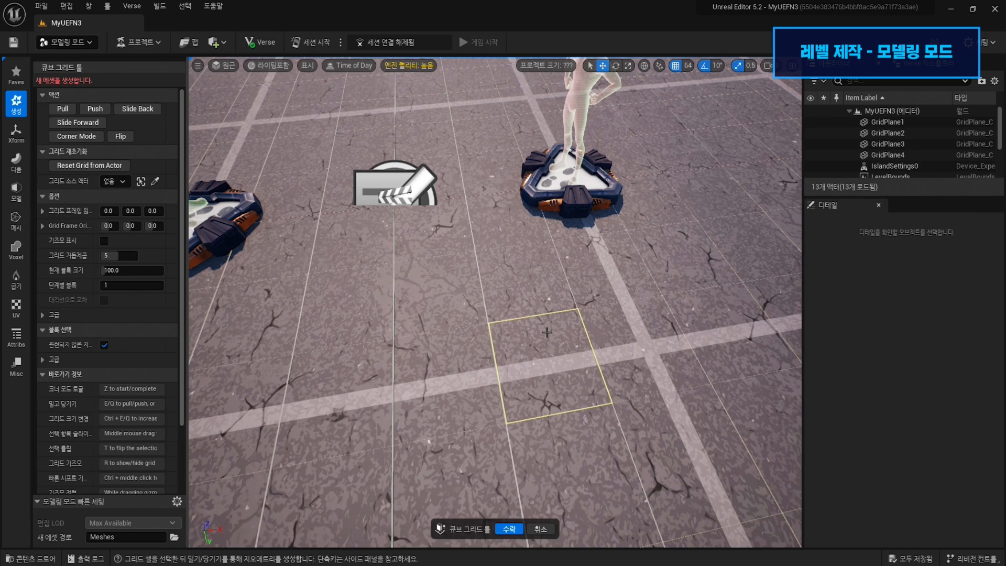
pyautogui.moveTo(557, 309); pyautogui.dragTo(471, 310, button='right')
pyautogui.scroll(-8, 547, 293)
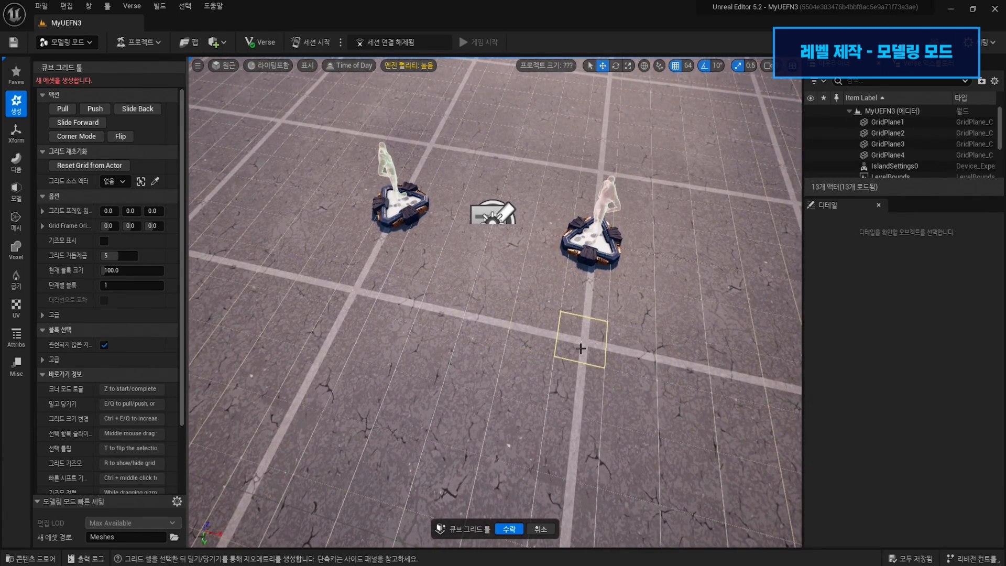
pyautogui.moveTo(519, 312); pyautogui.dragTo(552, 319, button='right')
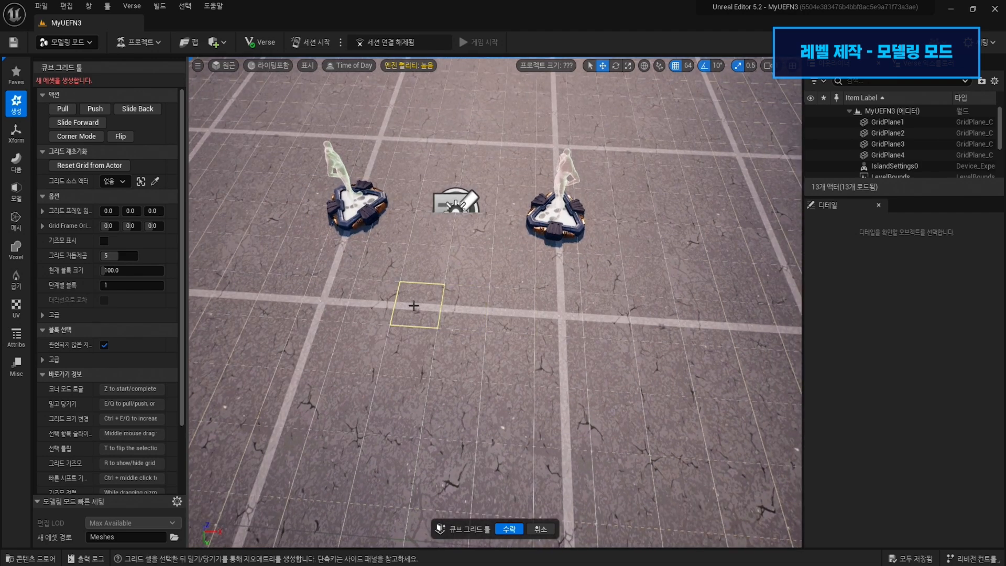
pyautogui.moveTo(483, 294)
pyautogui.mouseDown(button='right')
pyautogui.moveTo(430, 285)
pyautogui.moveTo(472, 285)
pyautogui.mouseUp(button='right')
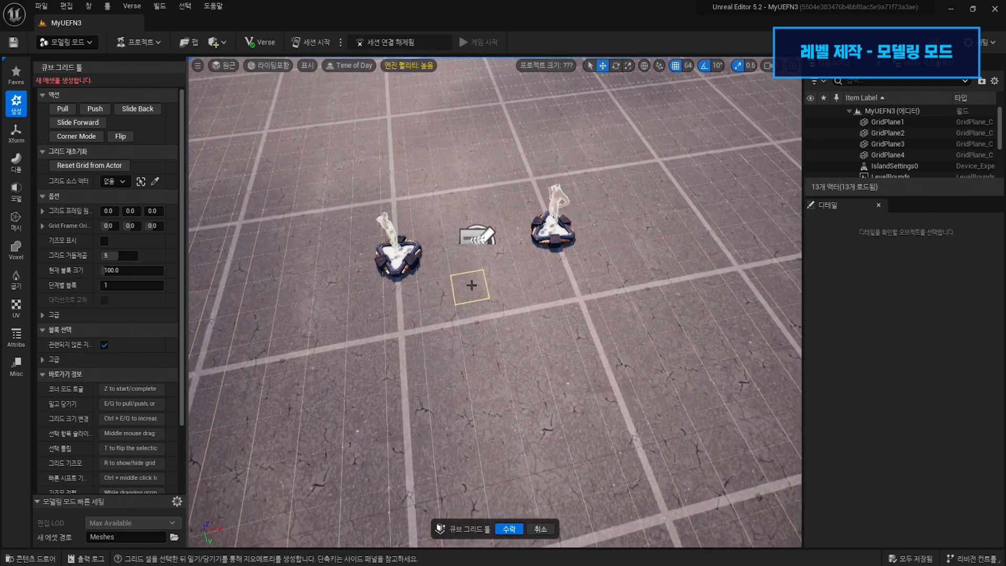
pyautogui.click(129, 273)
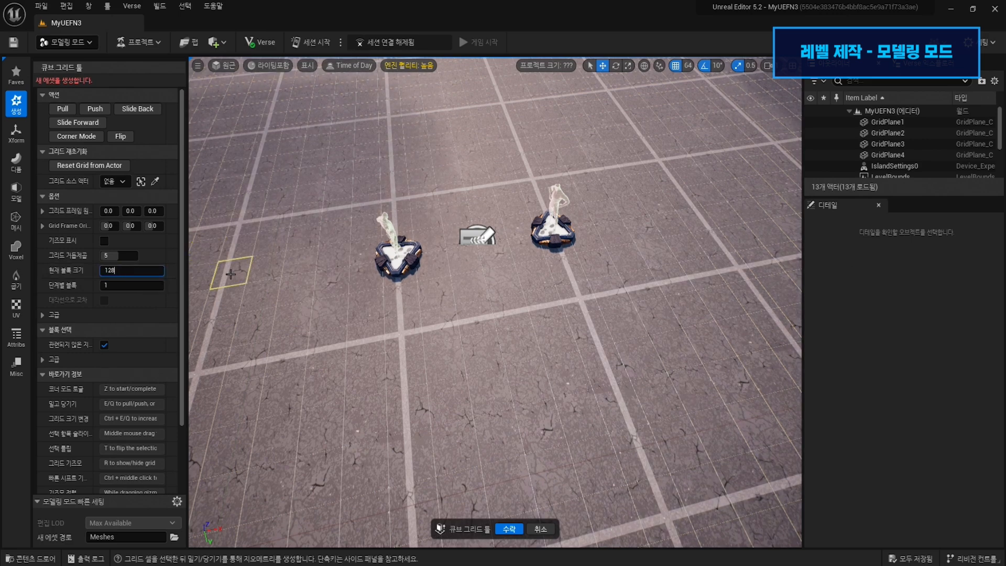
pyautogui.hotkey('ctrl', 'e')
pyautogui.moveTo(635, 261)
pyautogui.mouseDown(button='right')
pyautogui.moveTo(597, 260)
pyautogui.moveTo(619, 261)
pyautogui.mouseUp(button='right')
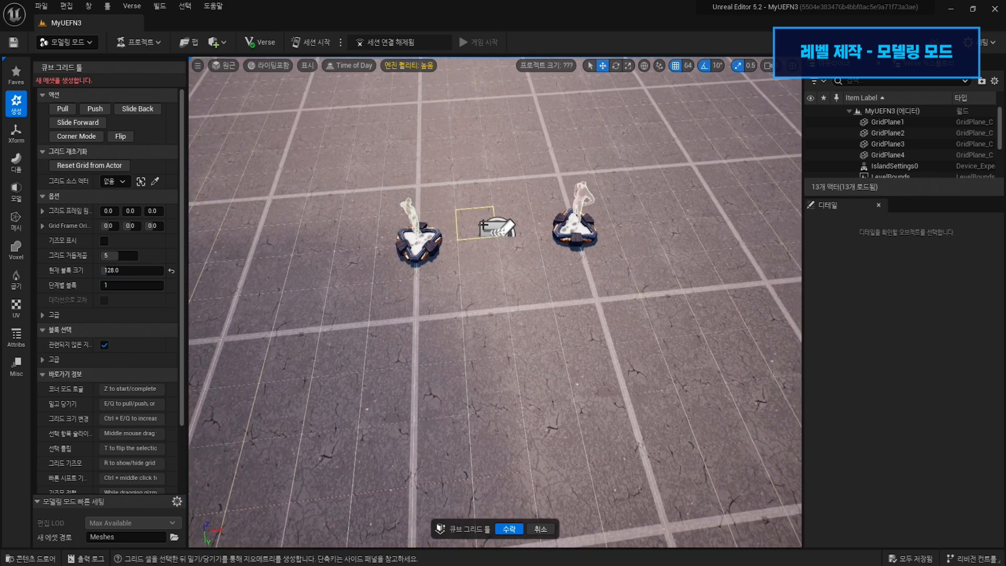
pyautogui.moveTo(440, 258); pyautogui.dragTo(561, 291)
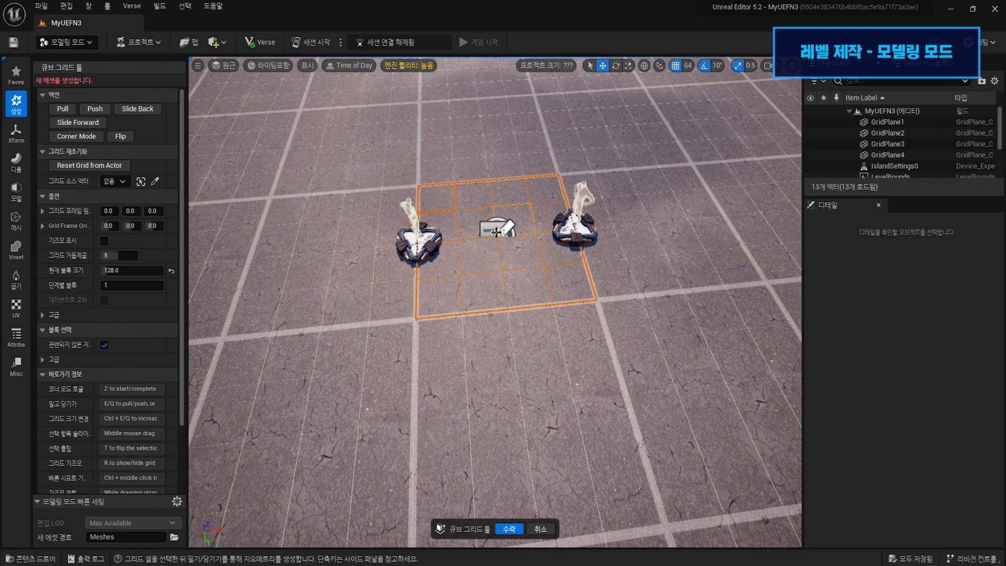
pyautogui.moveTo(526, 230); pyautogui.dragTo(508, 243, button='right')
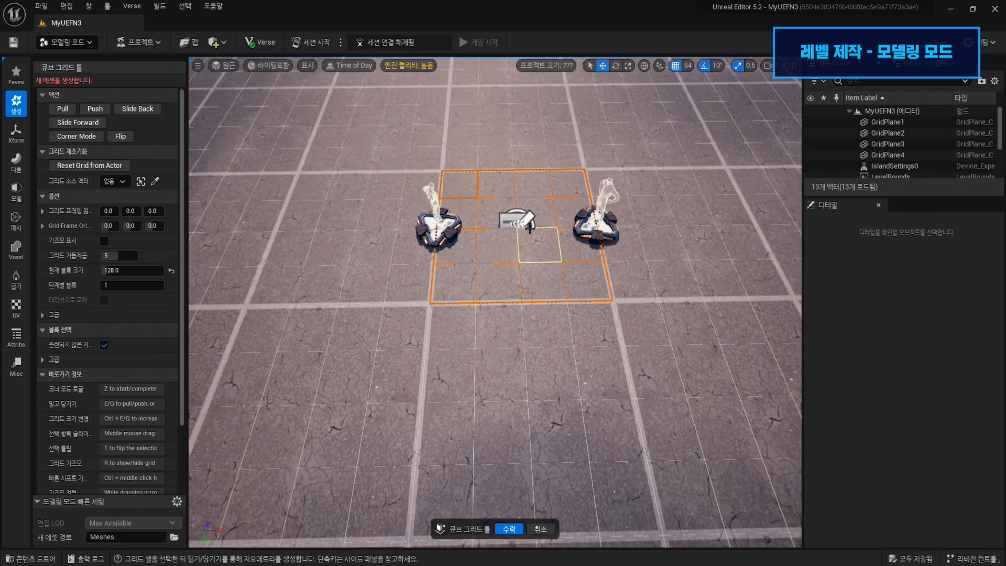
pyautogui.press('Escape')
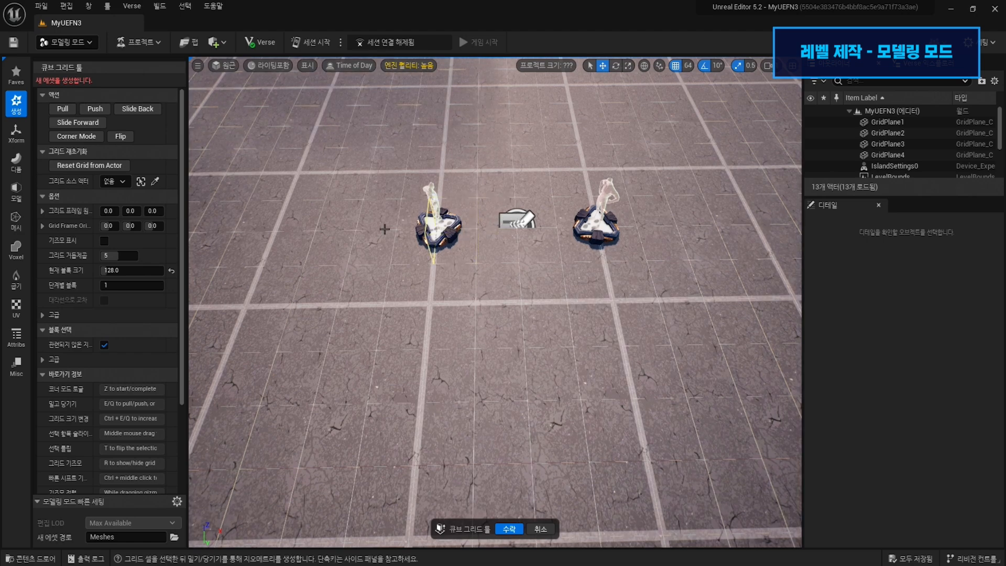
# - Select a large rectangular area of grid cells on the floor surrounding both player spawn pads
pyautogui.moveTo(417, 218); pyautogui.dragTo(393, 243, button='right')
pyautogui.press('s')
pyautogui.press('d')
pyautogui.press('w')
pyautogui.press('w')
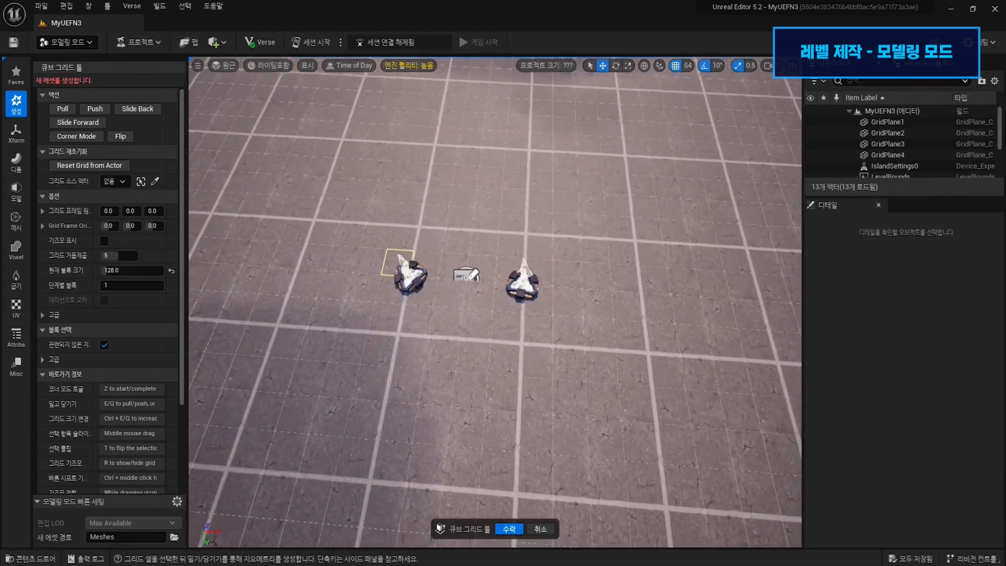
pyautogui.moveTo(346, 149); pyautogui.dragTo(713, 492)
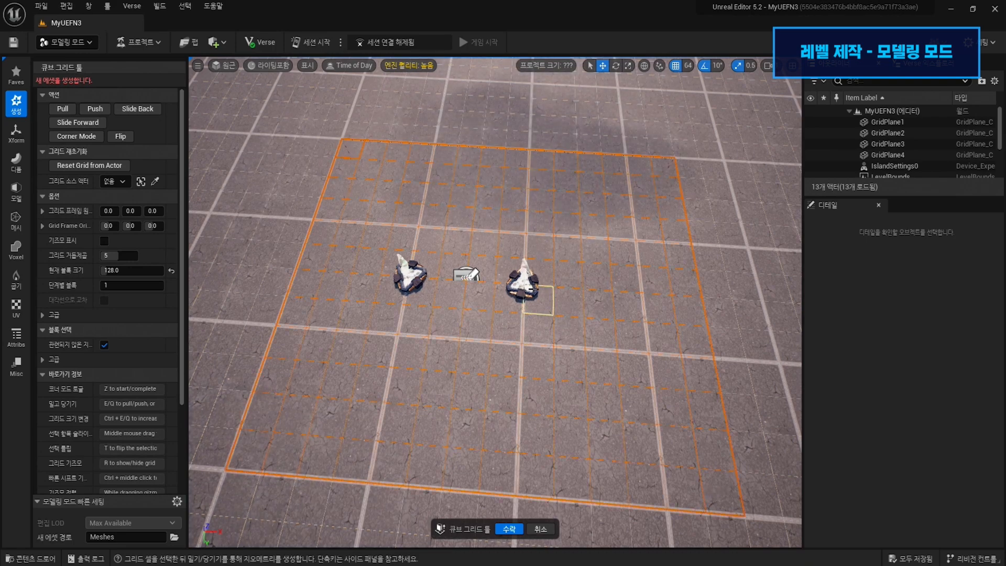
pyautogui.press('s')
pyautogui.moveTo(536, 262); pyautogui.dragTo(543, 269, button='right')
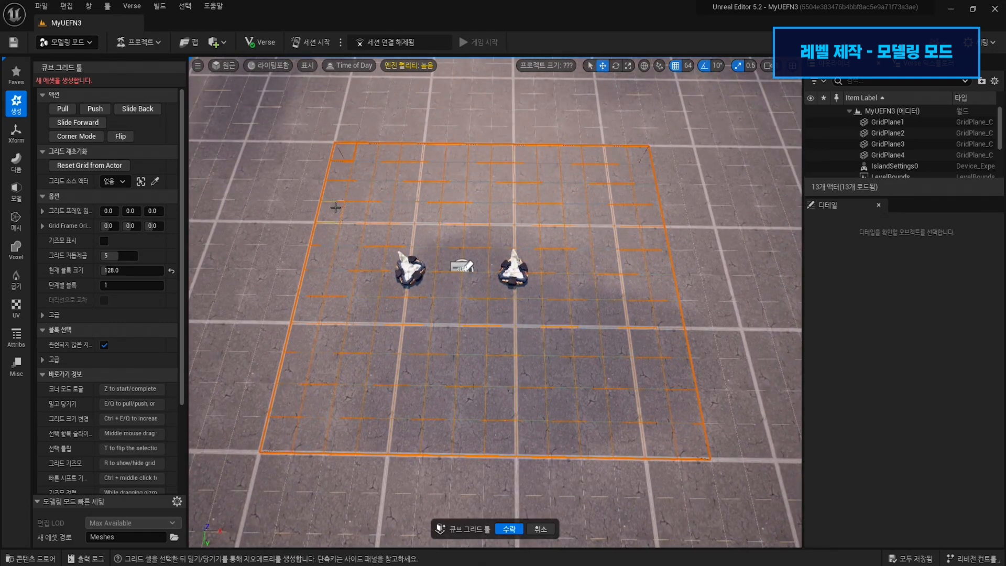
# - Set the viewport's grid snap size to 256 and replace the large cell selection with a single cell
pyautogui.click(688, 66)
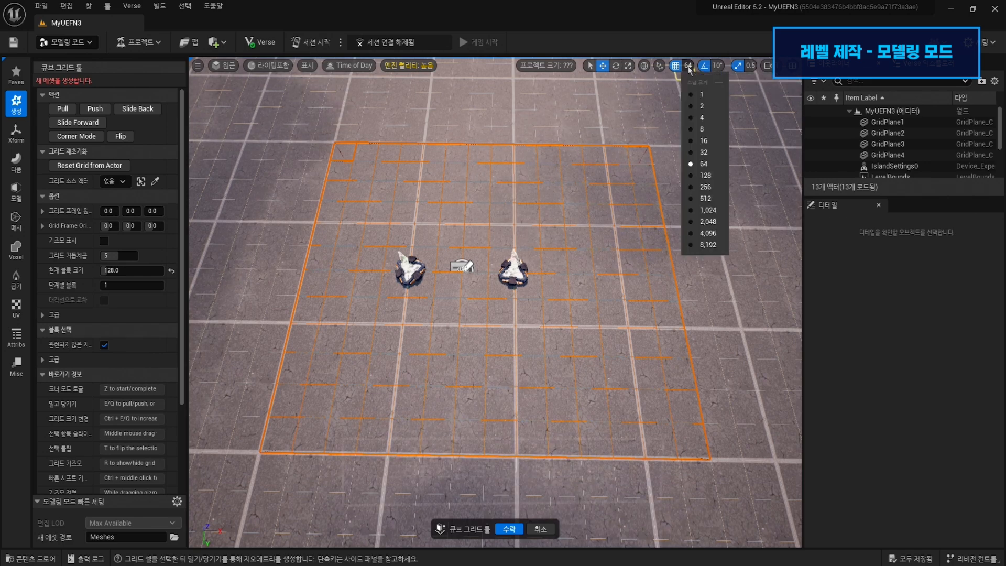
pyautogui.click(707, 187)
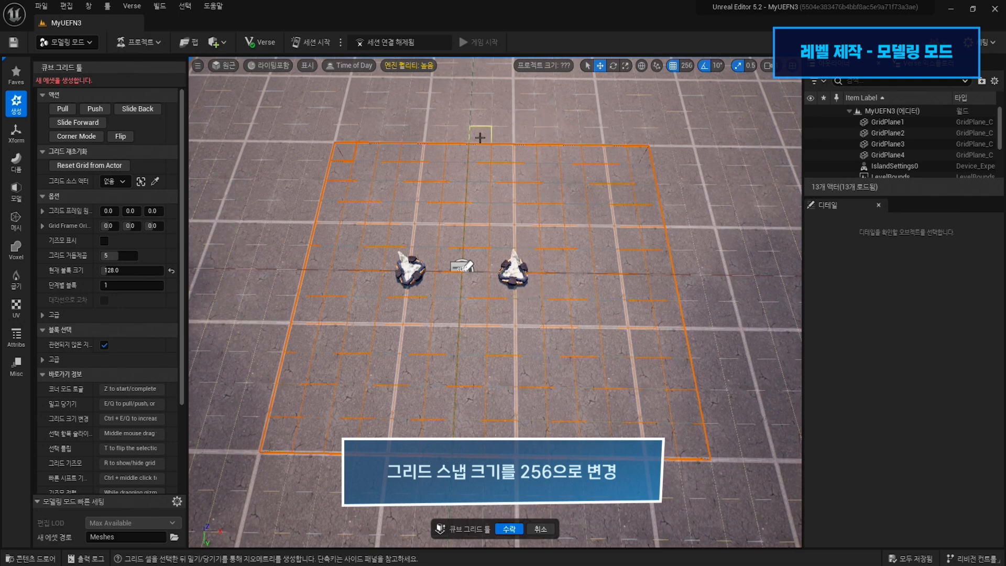
pyautogui.click(452, 240)
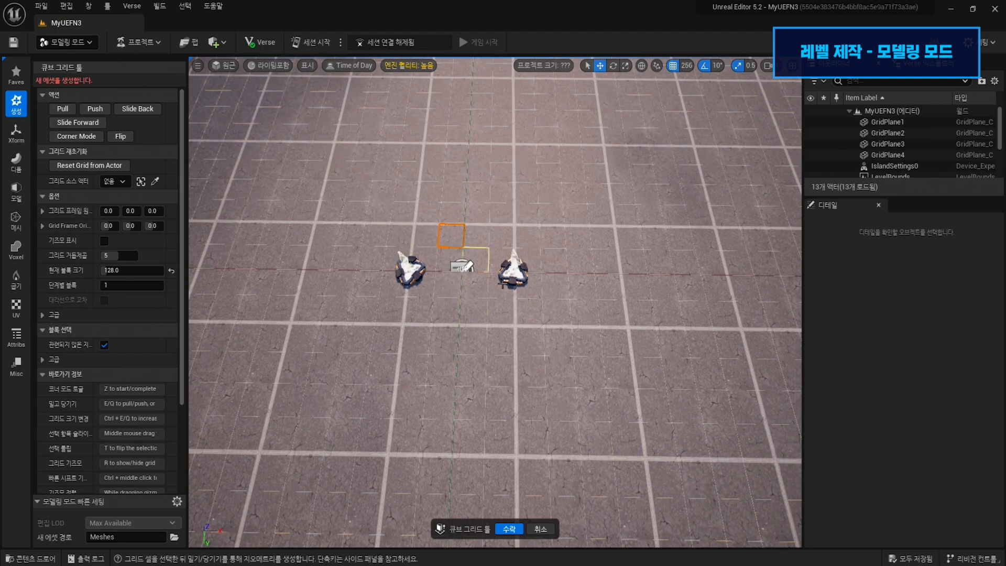
# - Create a 100 × 100 × 100 box on the floor at location -1280, -1280, 0
pyautogui.click(16, 102)
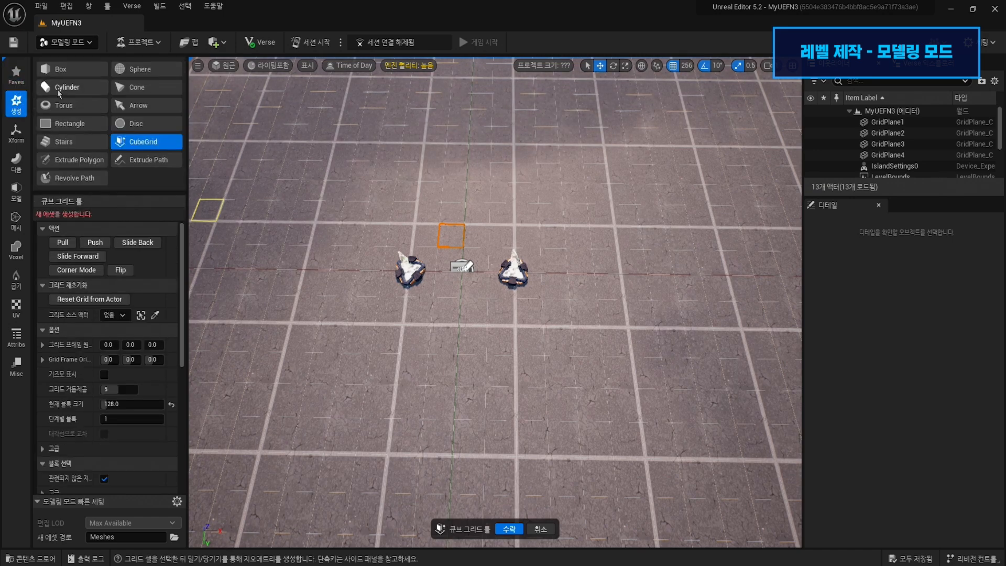
pyautogui.click(64, 71)
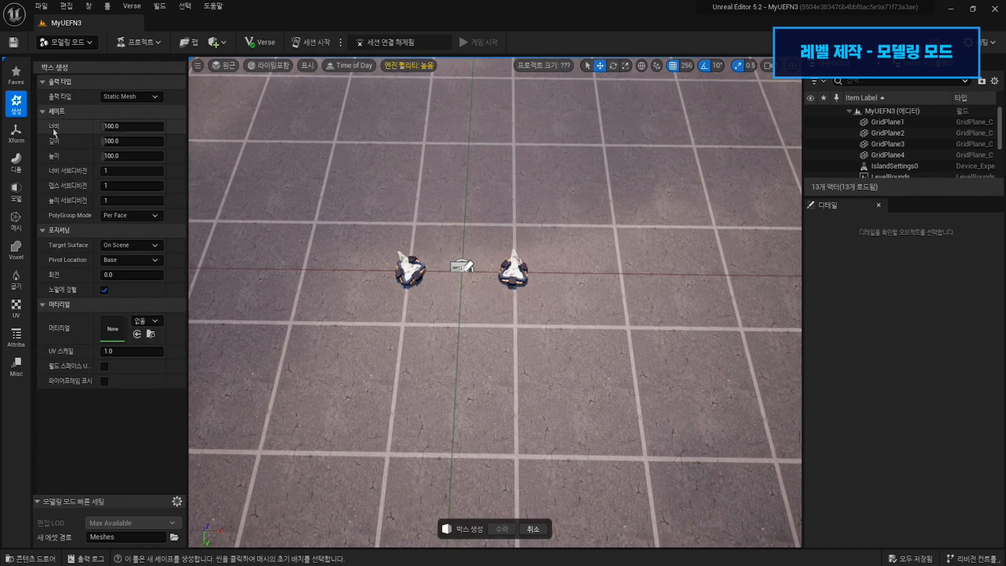
pyautogui.scroll(-4, 441, 257)
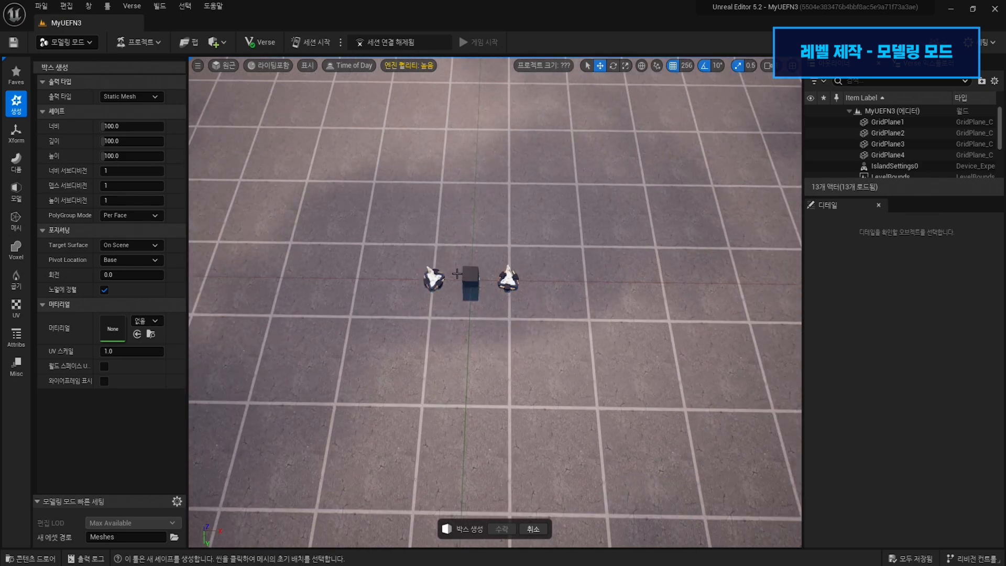
pyautogui.scroll(-1, 474, 275)
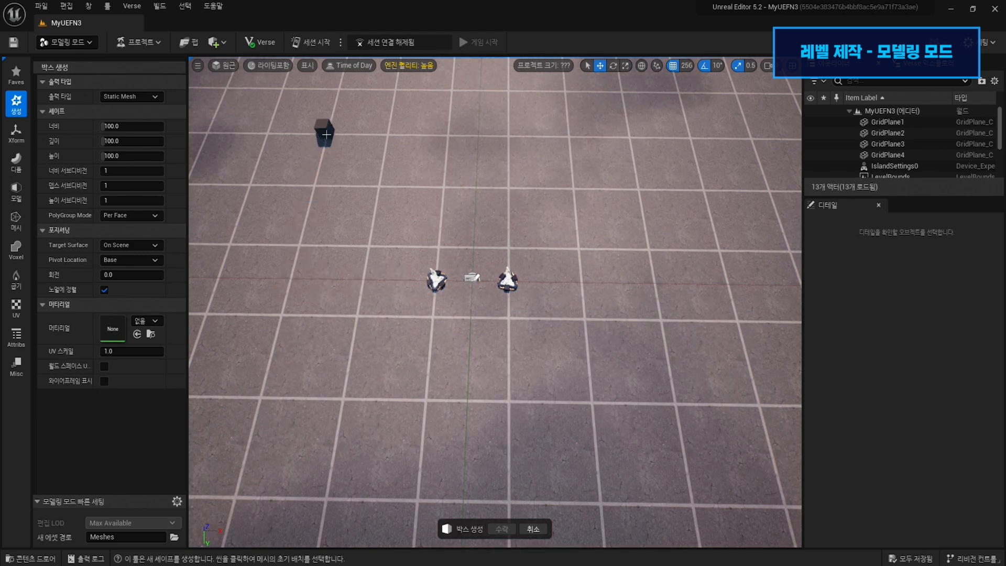
pyautogui.click(326, 135)
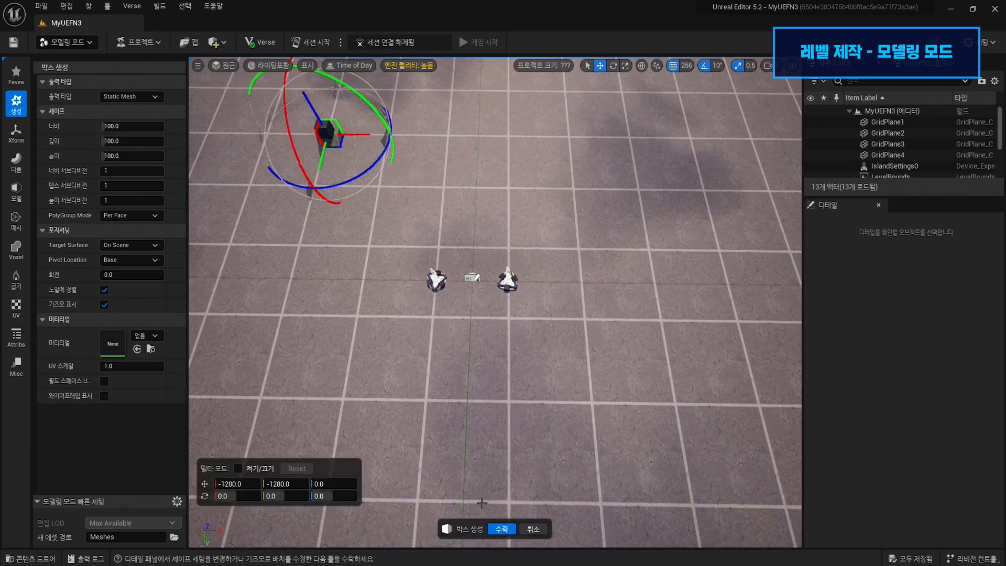
pyautogui.click(501, 529)
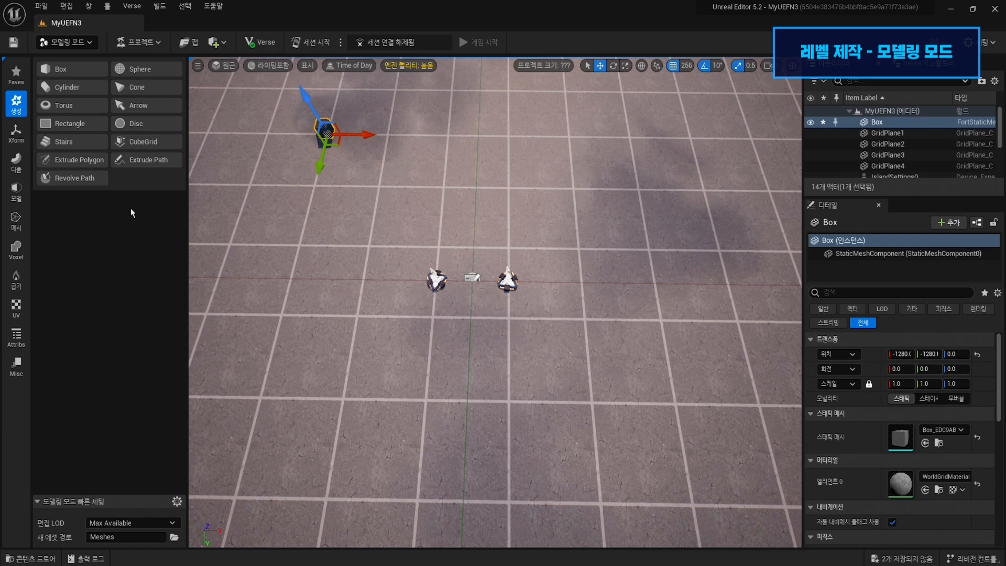
# - Create a second 100 × 100 × 100 box at location 1280, 1280, 0, then clear the selection
pyautogui.click(62, 69)
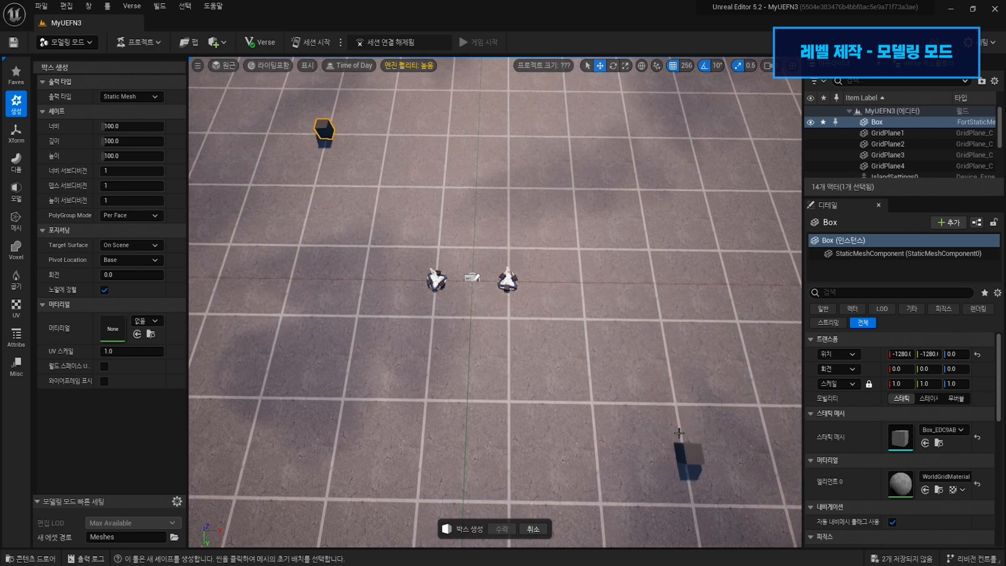
pyautogui.click(692, 485)
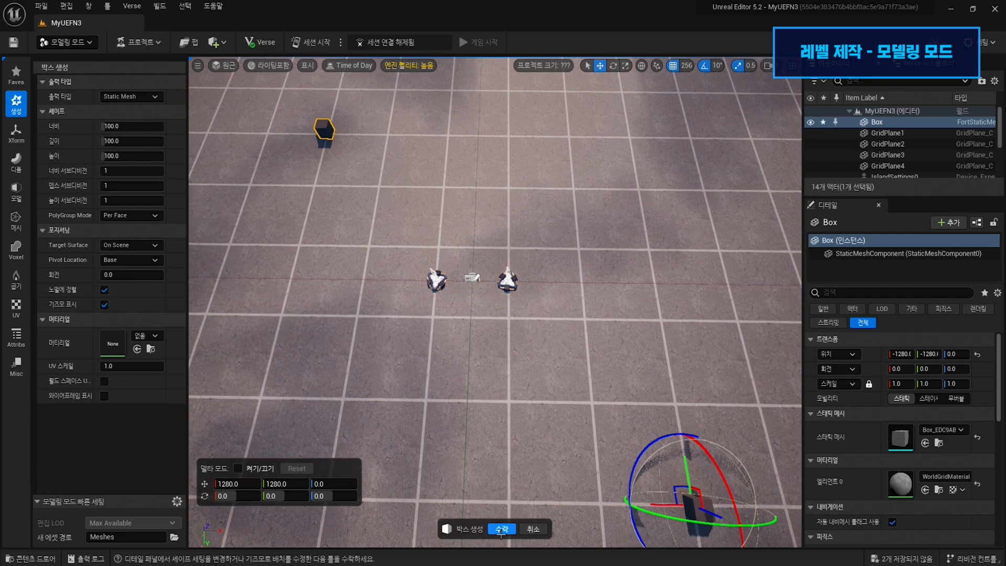
pyautogui.click(502, 528)
pyautogui.scroll(-3, 386, 274)
pyautogui.press('w')
pyautogui.moveTo(386, 458); pyautogui.dragTo(394, 460, button='right')
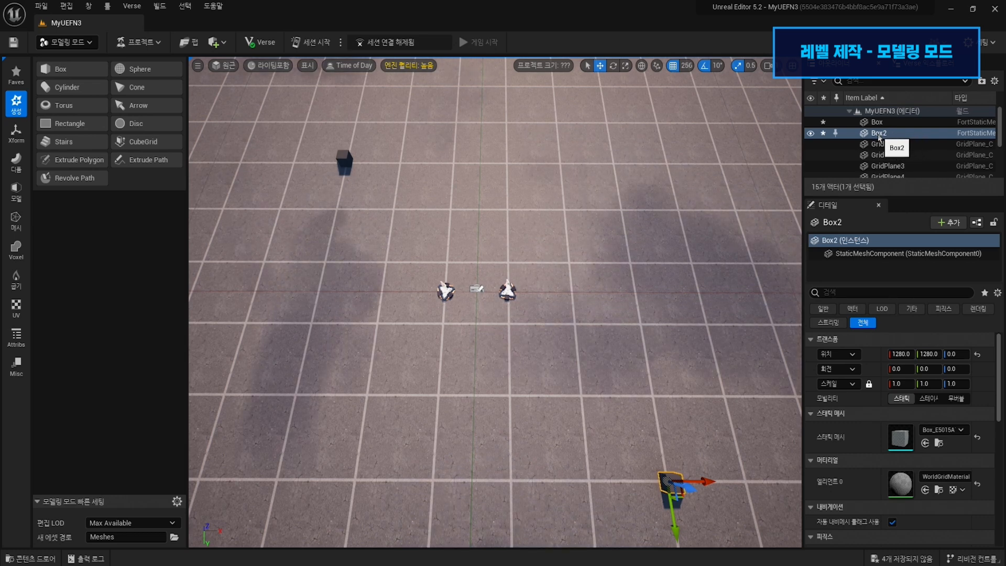
pyautogui.press('Escape')
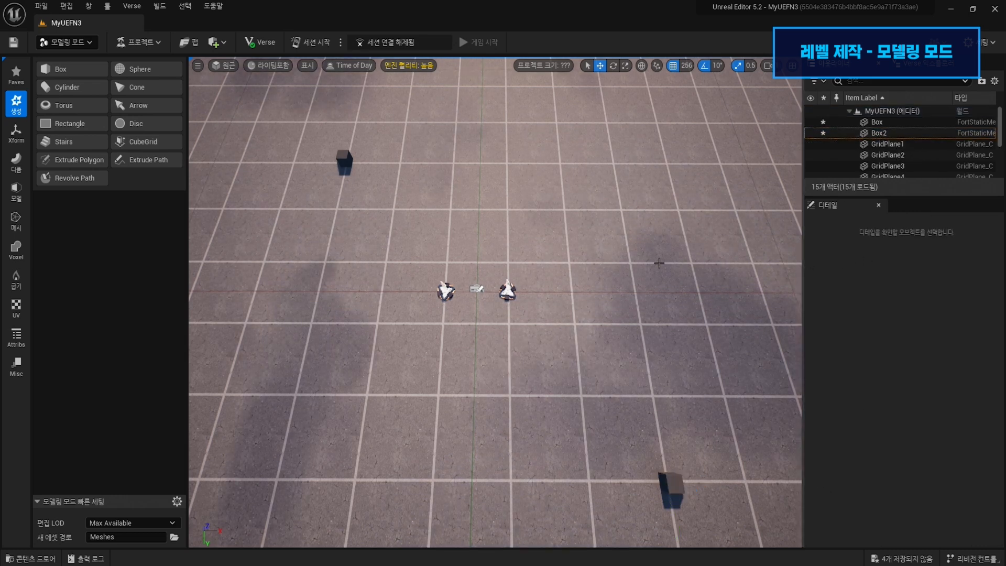
# - With CubeGrid at block size 128, select the floor area between the two corner boxes and pull it up into a solid block
pyautogui.click(143, 143)
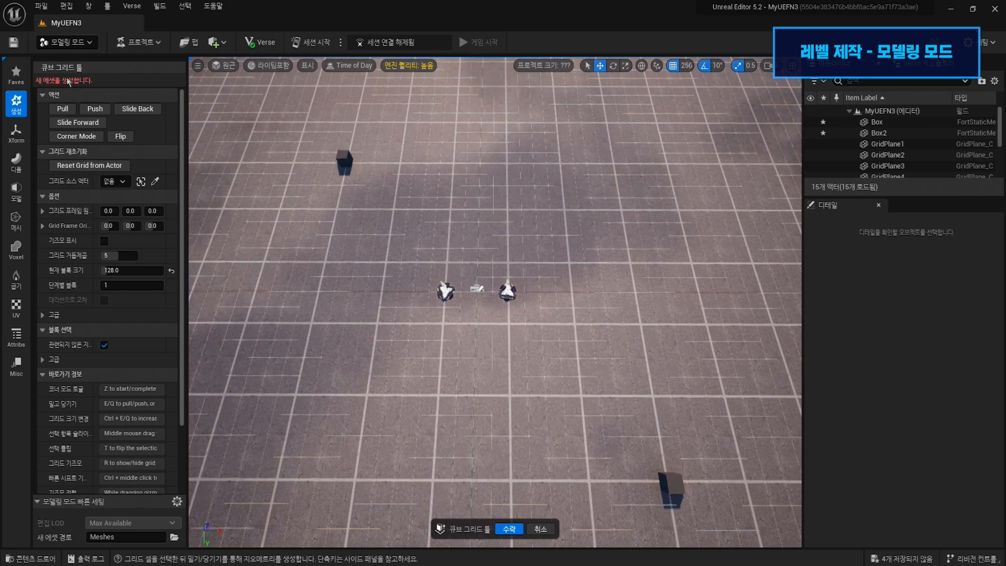
pyautogui.moveTo(353, 169); pyautogui.dragTo(661, 479)
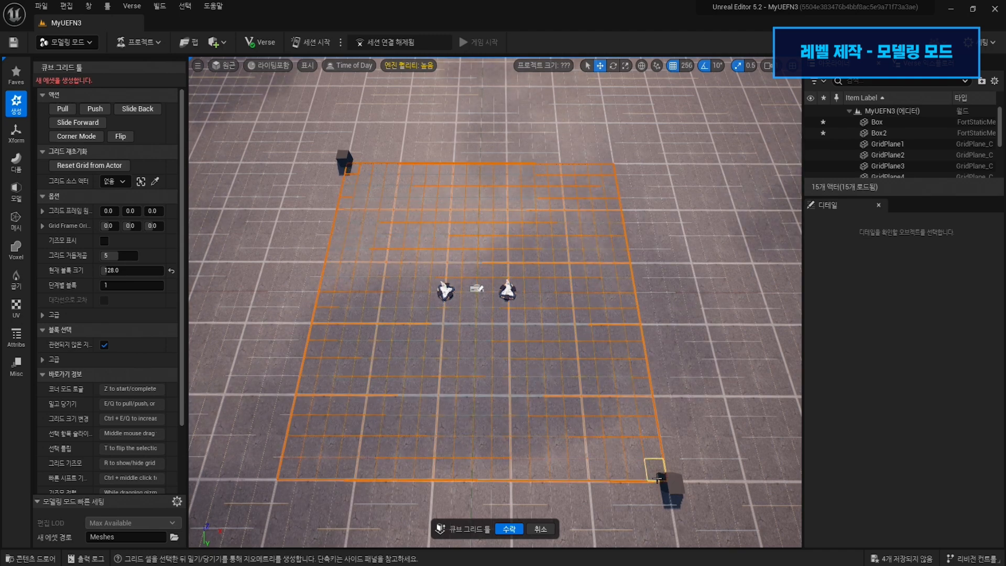
pyautogui.press('s')
pyautogui.moveTo(483, 299)
pyautogui.mouseDown(button='right')
pyautogui.moveTo(466, 298)
pyautogui.moveTo(498, 291)
pyautogui.moveTo(481, 291)
pyautogui.moveTo(470, 309)
pyautogui.mouseUp(button='right')
pyautogui.press('w')
pyautogui.press('w')
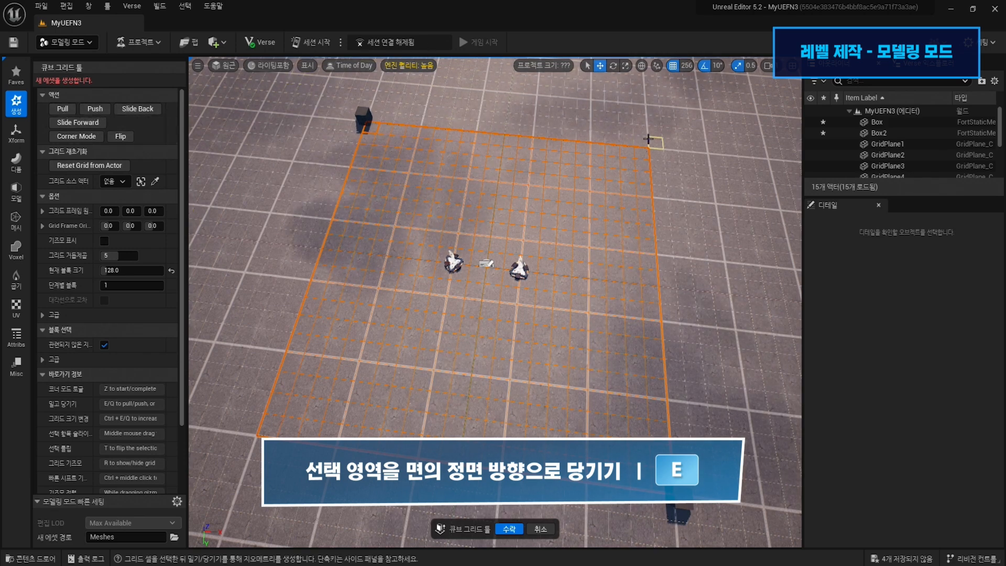
pyautogui.press('e')
pyautogui.press('e')
pyautogui.press('e')
pyautogui.press('e')
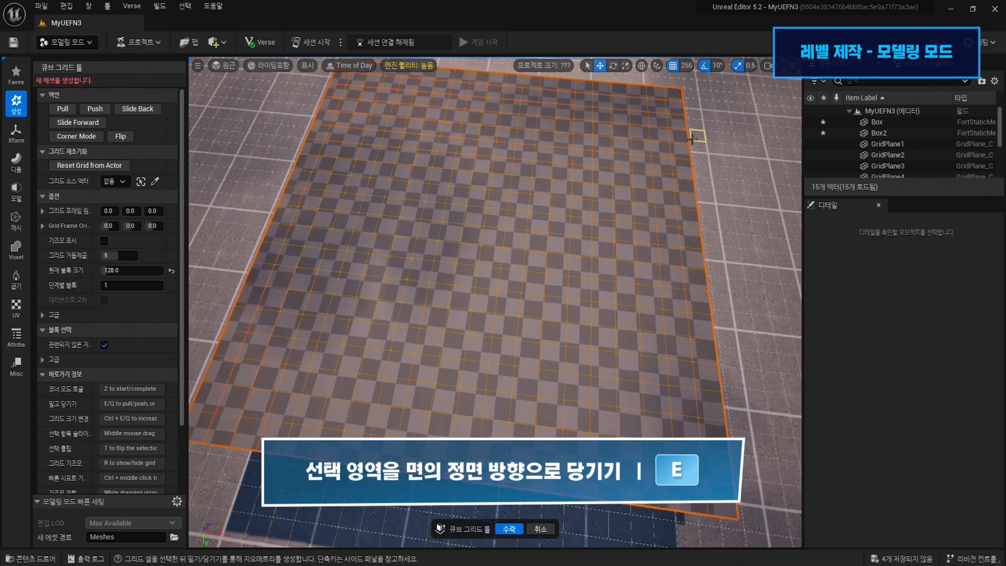
# - Push the block's top area inside a one-cell border down to the floor, leaving four walls, and accept the CubeGrid result
pyautogui.scroll(-3, 583, 203)
pyautogui.moveTo(584, 203); pyautogui.dragTo(563, 196, button='right')
pyautogui.moveTo(417, 151); pyautogui.dragTo(690, 454)
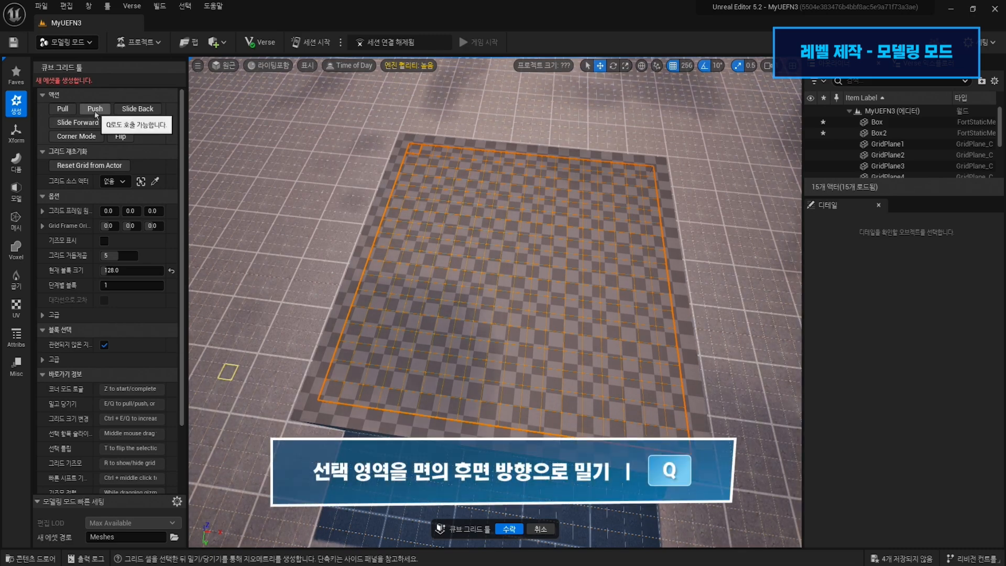
pyautogui.press('q')
pyautogui.press('q')
pyautogui.press('q')
pyautogui.press('q')
pyautogui.press('q')
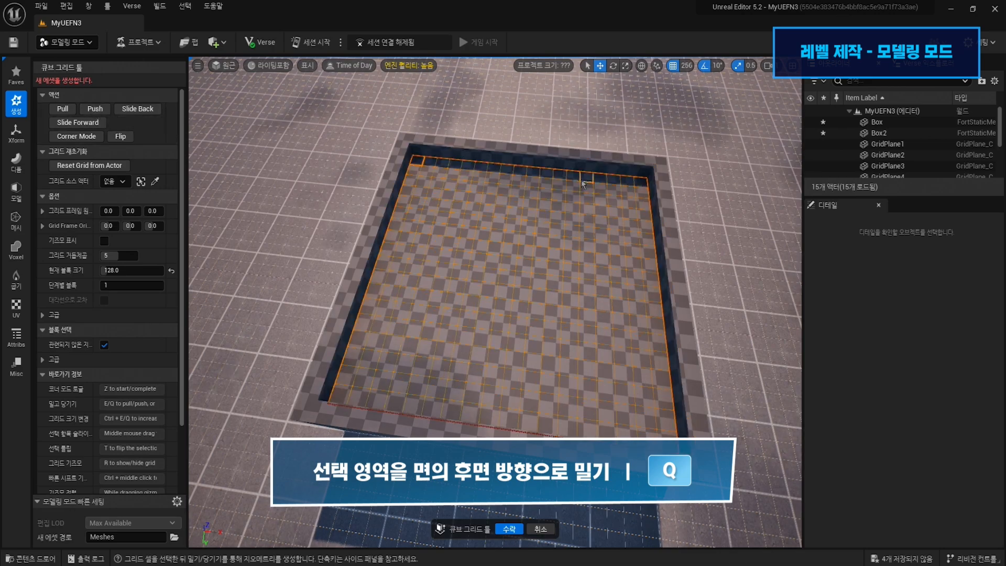
pyautogui.moveTo(553, 192); pyautogui.dragTo(529, 190, button='right')
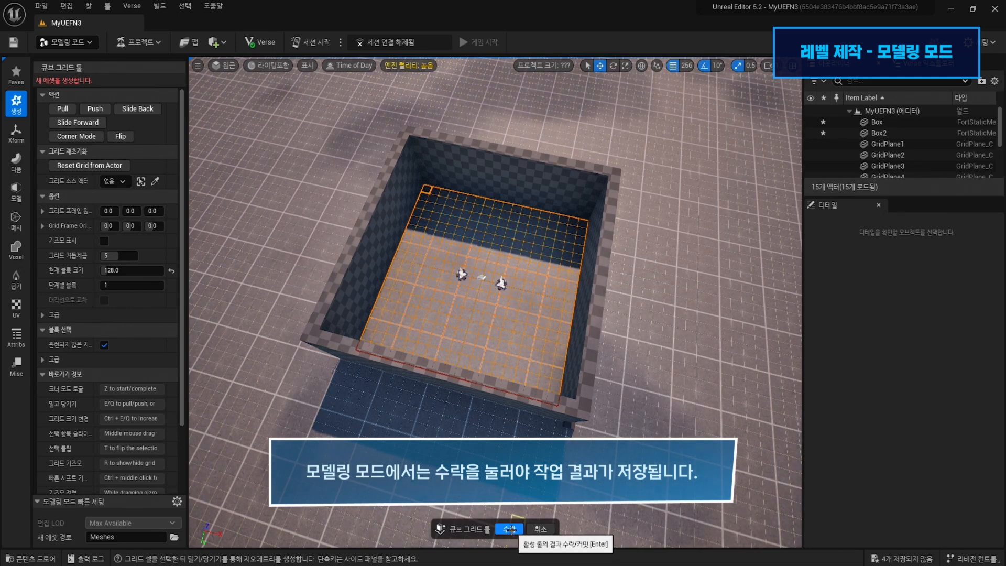
pyautogui.click(510, 529)
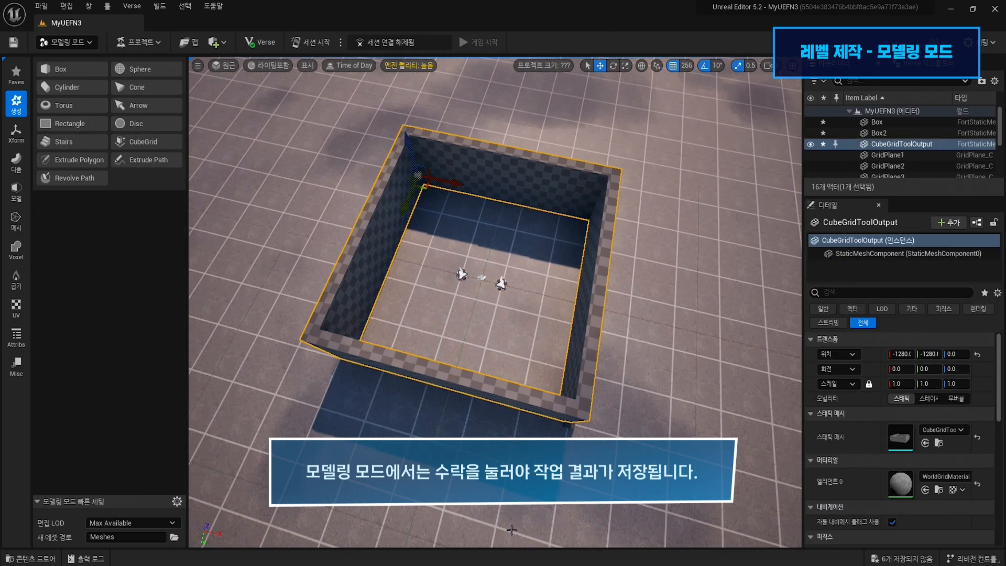
# - Dock the content browser in the layout and show the project's Meshes folder
pyautogui.click(44, 560)
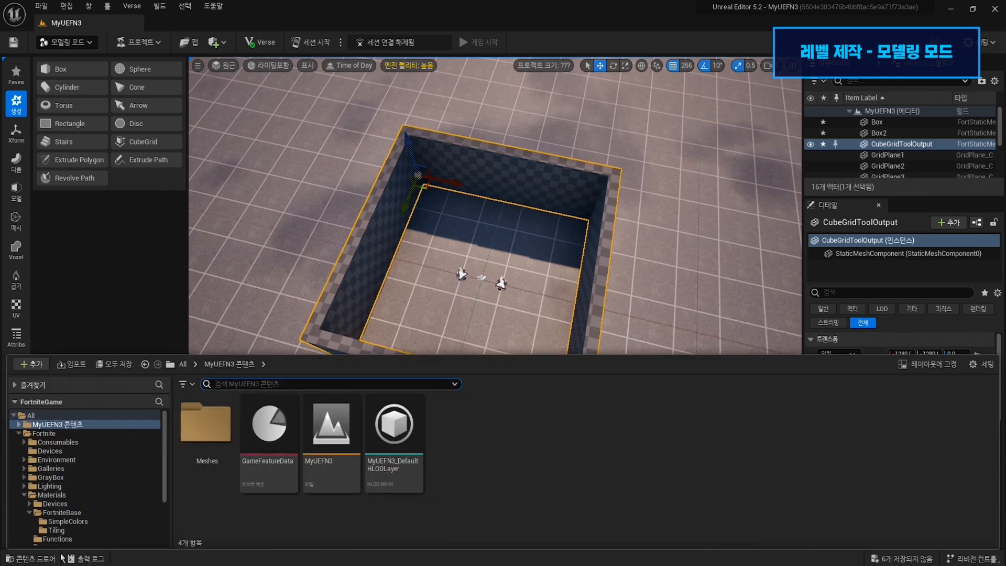
pyautogui.click(922, 364)
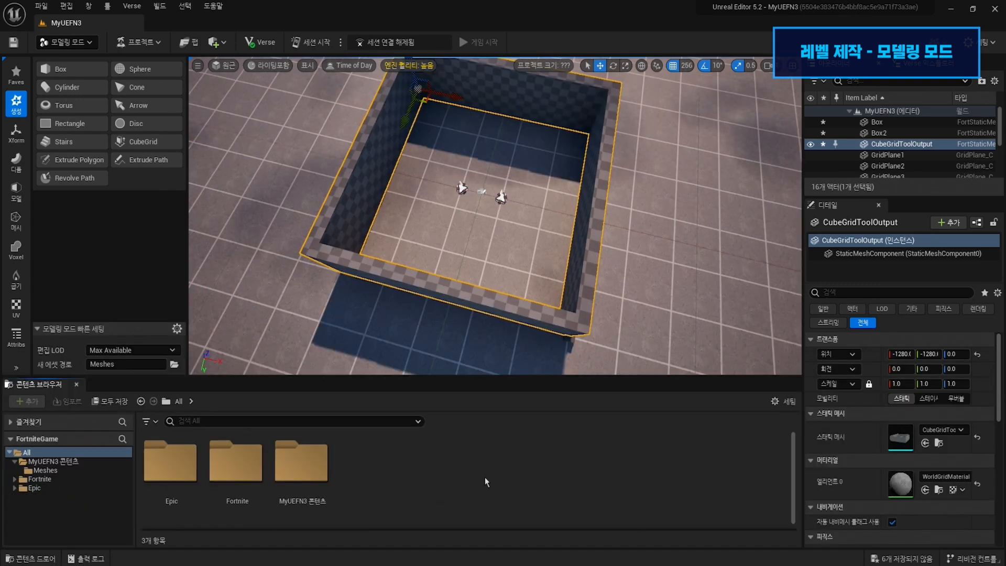
pyautogui.click(63, 463)
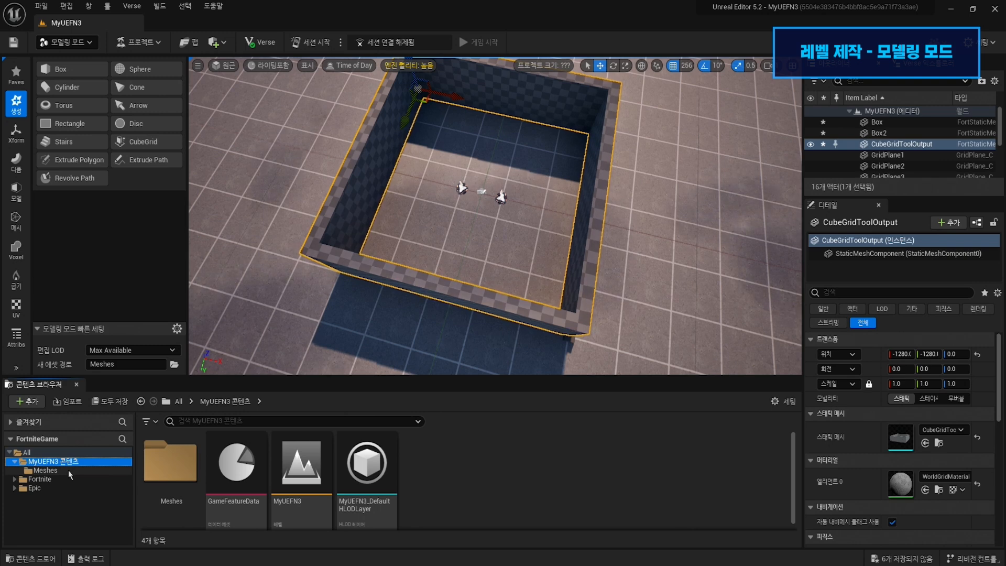
pyautogui.click(69, 470)
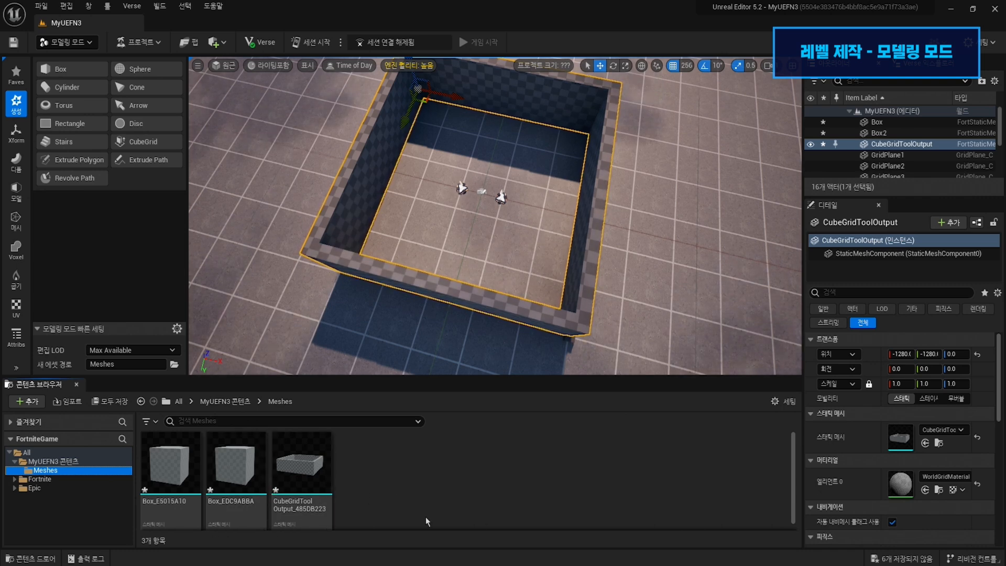
# - Save all the unsaved boxes, the walled mesh and their assets
pyautogui.click(902, 558)
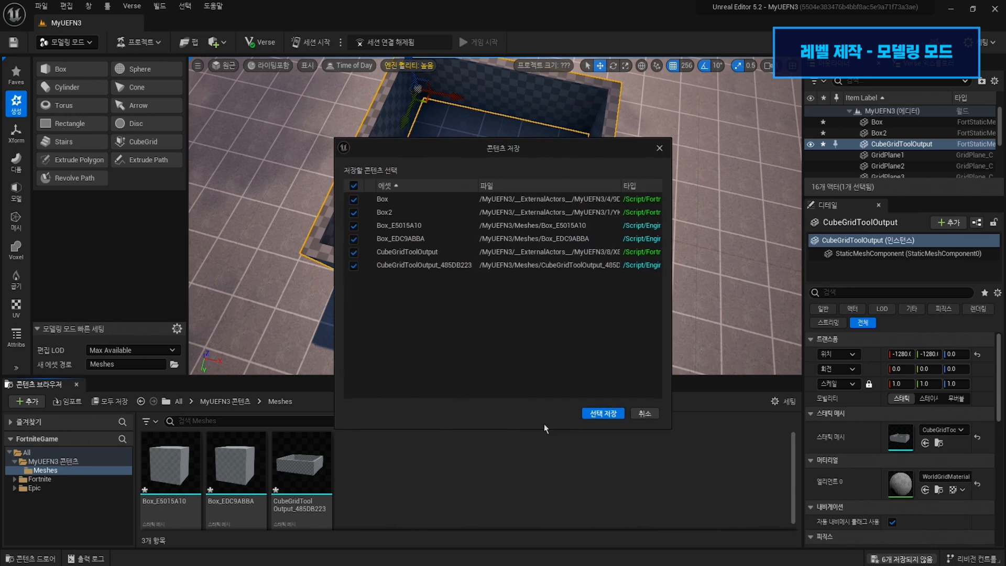
pyautogui.click(608, 414)
pyautogui.moveTo(629, 162); pyautogui.dragTo(639, 136, button='right')
pyautogui.moveTo(497, 320); pyautogui.dragTo(476, 320, button='right')
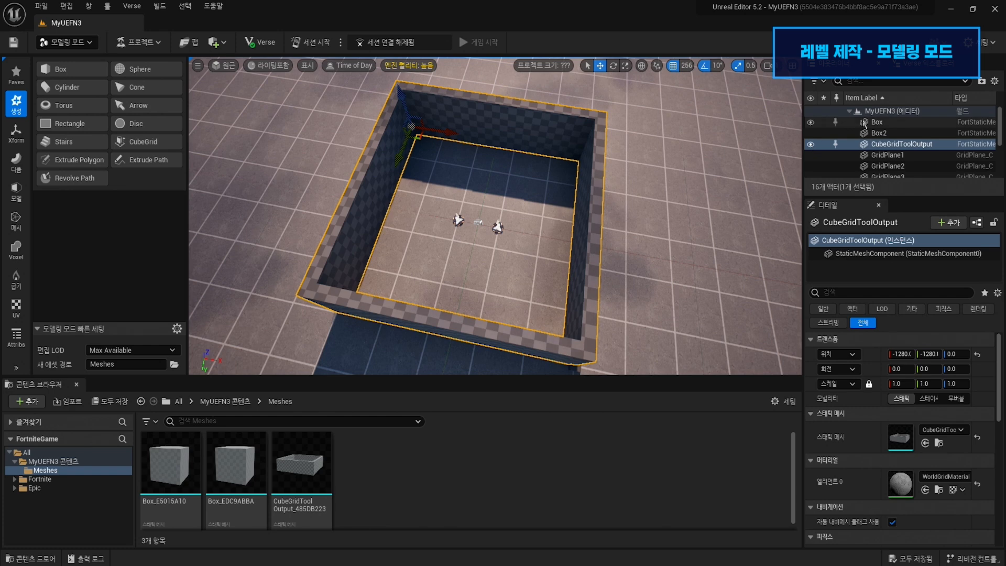
# - Delete the corner marker actors Box and Box2 from the level
pyautogui.click(899, 122)
pyautogui.keyDown('ctrl'); pyautogui.click(898, 133); pyautogui.keyUp('ctrl')
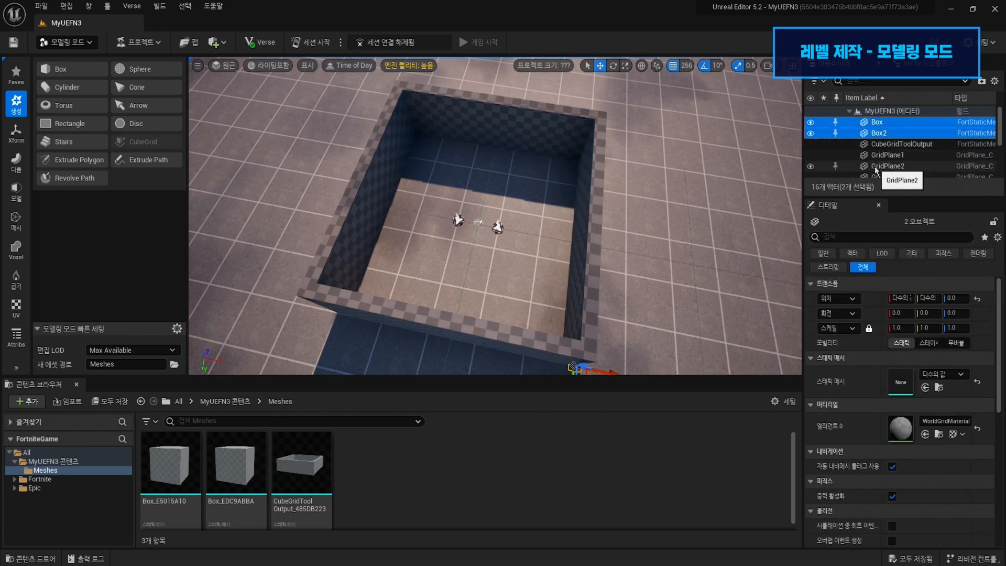
pyautogui.press('Delete')
# - Force-delete the two box mesh assets Box_E5015A10 and Box_EDC9ABBA from the Meshes folder
pyautogui.click(168, 463)
pyautogui.keyDown('ctrl'); pyautogui.click(231, 474); pyautogui.keyUp('ctrl')
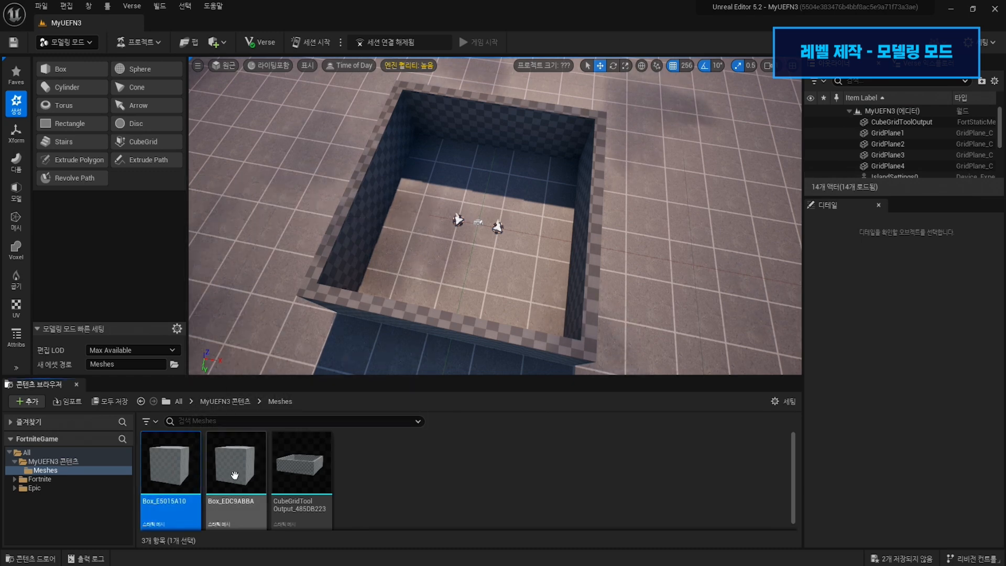
pyautogui.rightClick(231, 474)
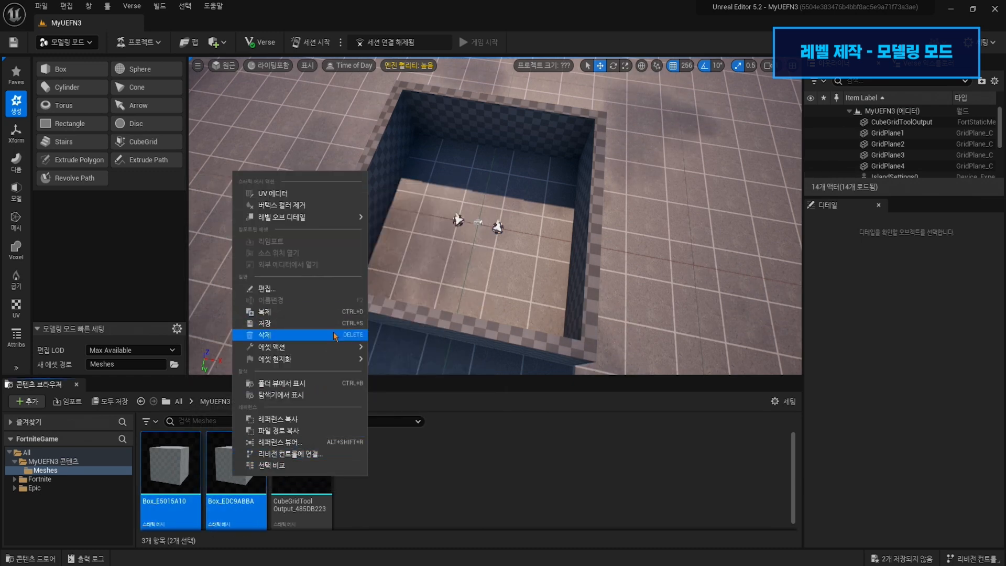
pyautogui.click(338, 332)
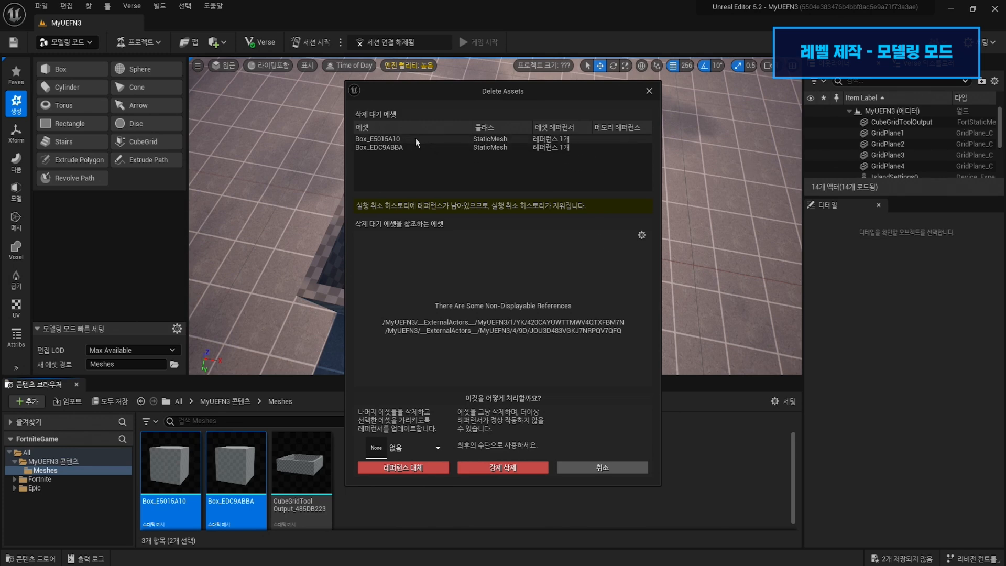
pyautogui.click(507, 470)
# - Rename the remaining CubeGrid mesh asset as SM_Square and clear the selection
pyautogui.click(171, 474)
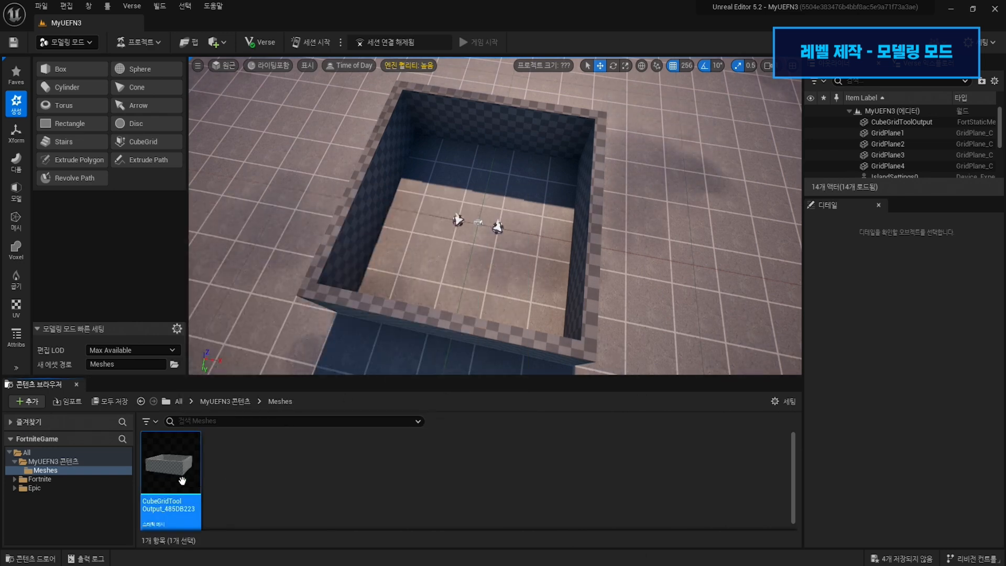
pyautogui.click(234, 486)
pyautogui.moveTo(185, 485)
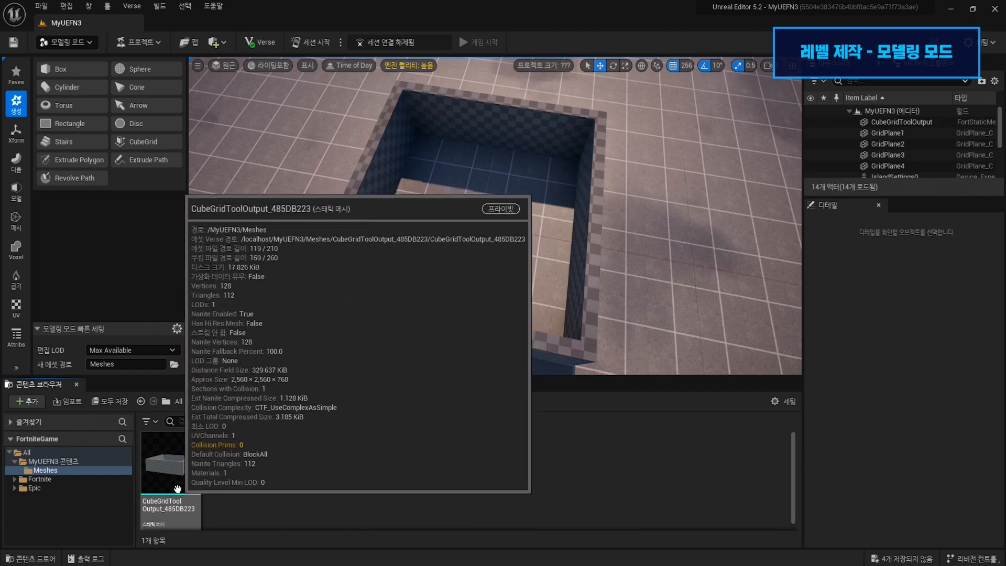
pyautogui.click(184, 485)
pyautogui.write('SM_Square')
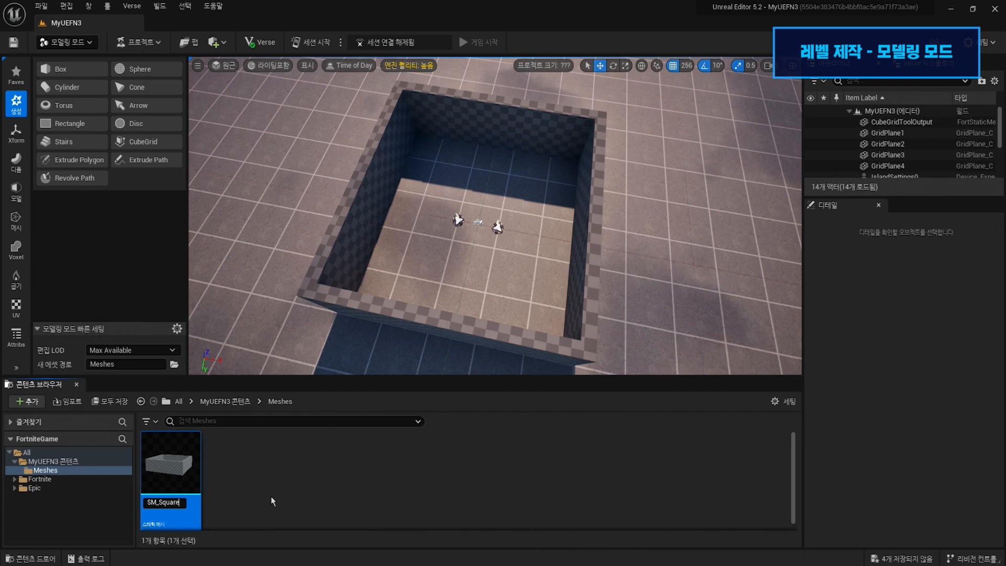
pyautogui.press('Return')
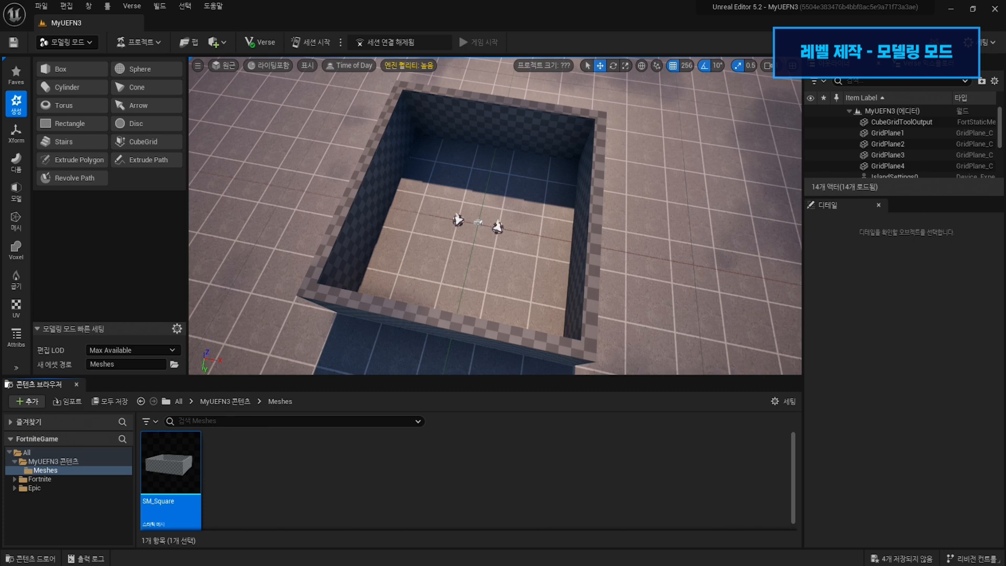
pyautogui.click(413, 463)
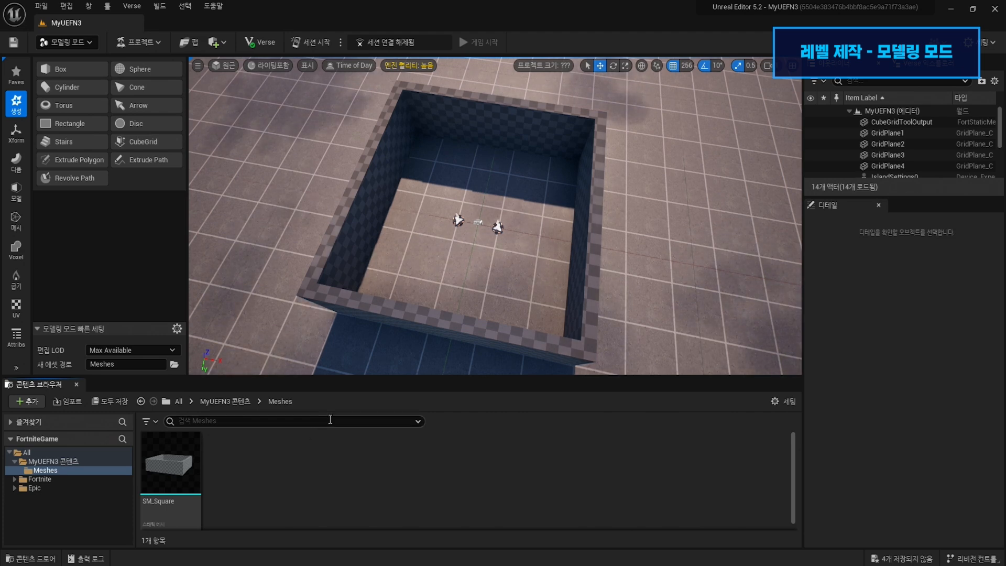
# - Move the walled mesh's pivot to its bottom center with Edit Pivot, and reset the actor's location to 0, 0, 0
pyautogui.click(23, 132)
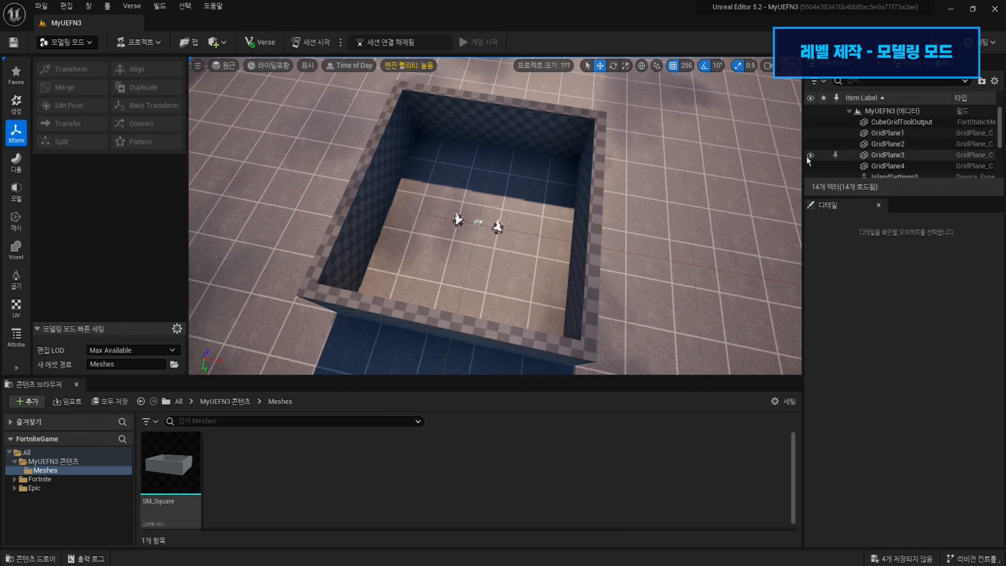
pyautogui.click(364, 171)
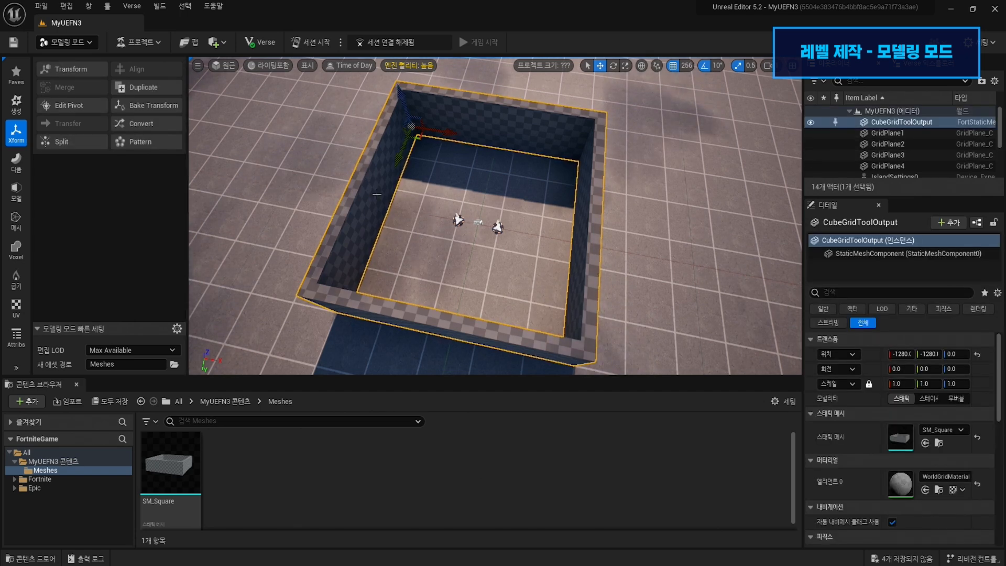
pyautogui.click(81, 108)
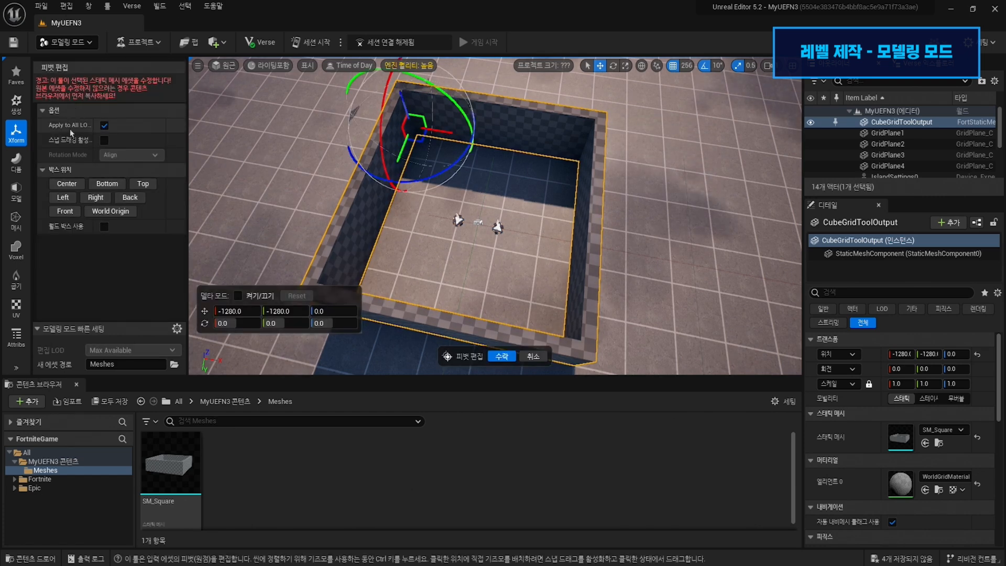
pyautogui.click(66, 184)
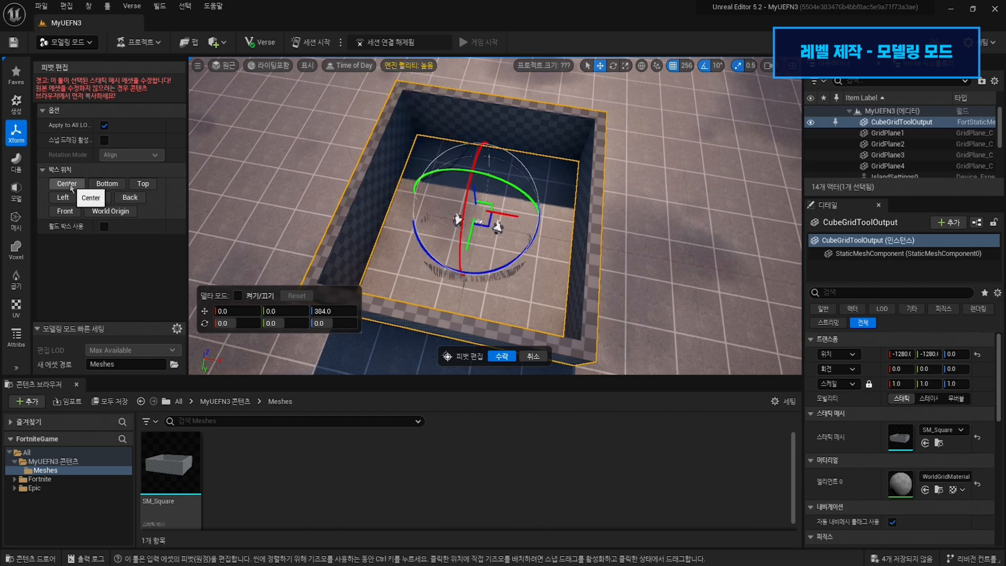
pyautogui.click(107, 184)
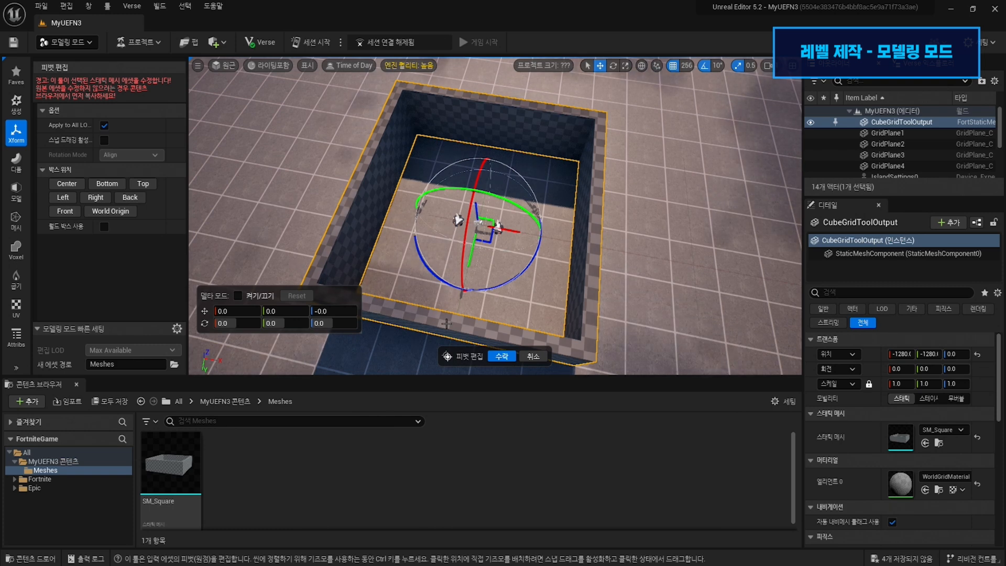
pyautogui.click(501, 357)
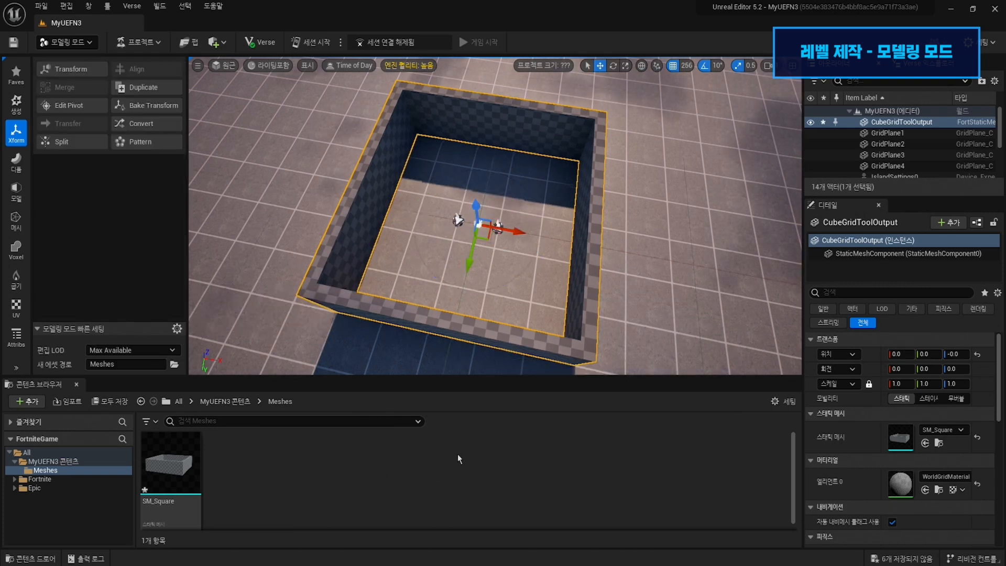
pyautogui.moveTo(495, 220)
pyautogui.mouseDown(button='right')
pyautogui.moveTo(516, 233)
pyautogui.moveTo(492, 233)
pyautogui.mouseUp(button='right')
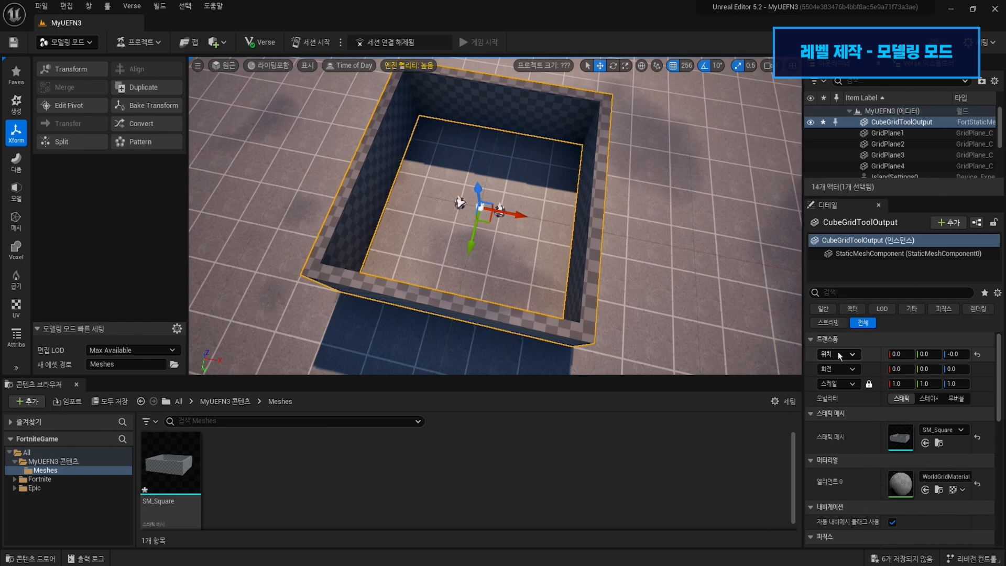
pyautogui.click(978, 355)
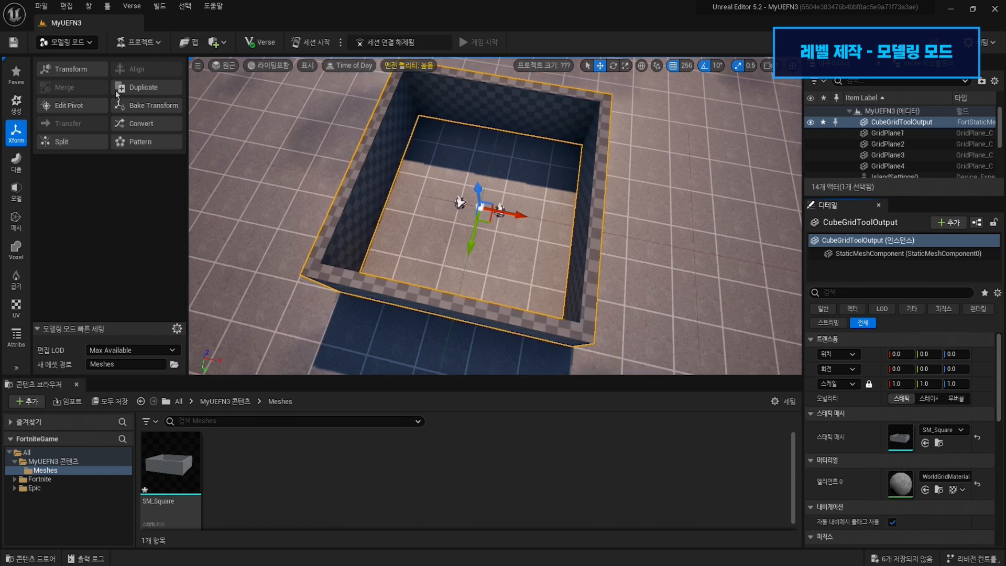
# - Switch to Selection mode and open the Fortnite/Materials/FortniteBase/SimpleColors folder with the content browser enlarged
pyautogui.click(89, 45)
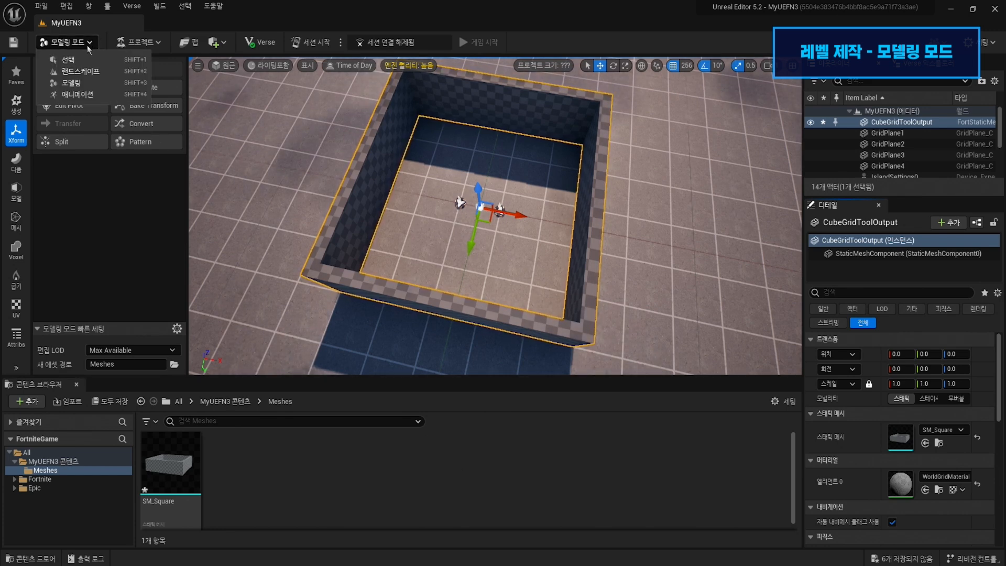
pyautogui.click(68, 70)
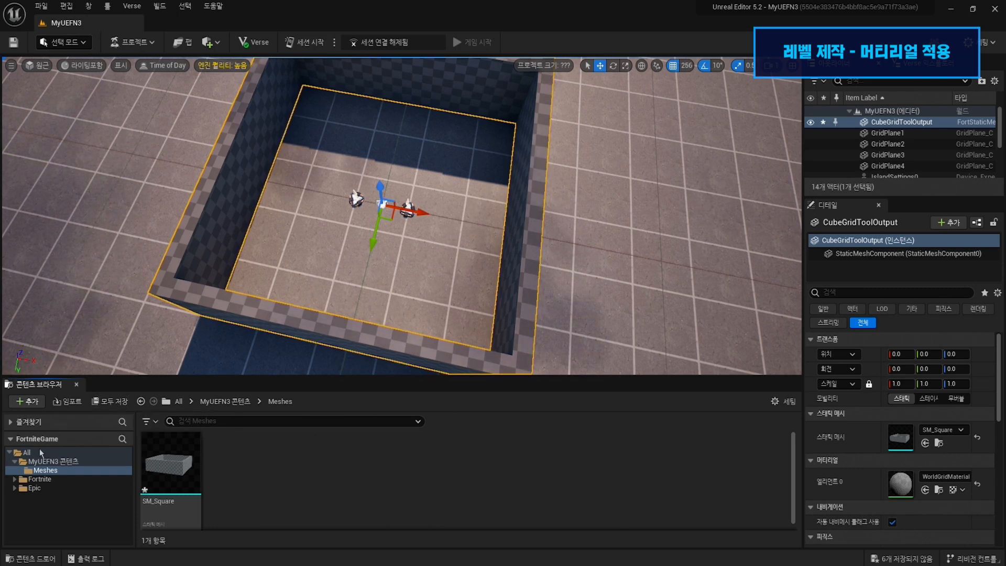
pyautogui.doubleClick(36, 479)
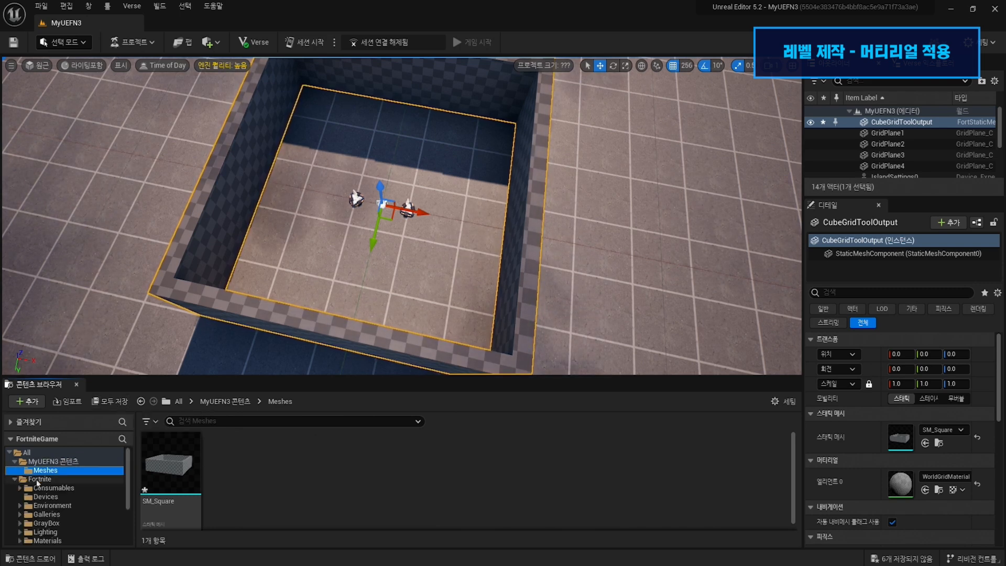
pyautogui.click(36, 480)
pyautogui.scroll(-2, 76, 496)
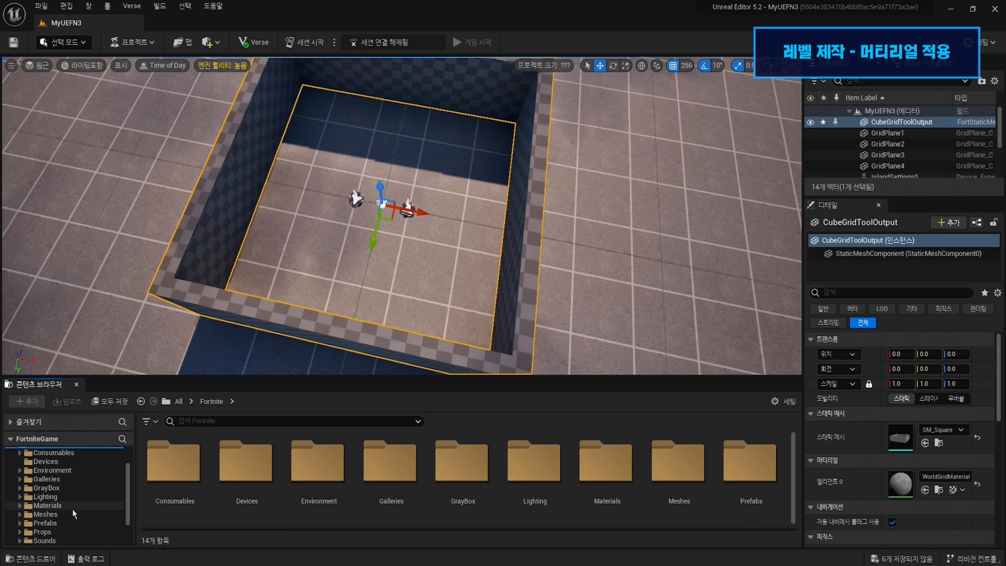
pyautogui.doubleClick(76, 505)
pyautogui.scroll(-1, 79, 500)
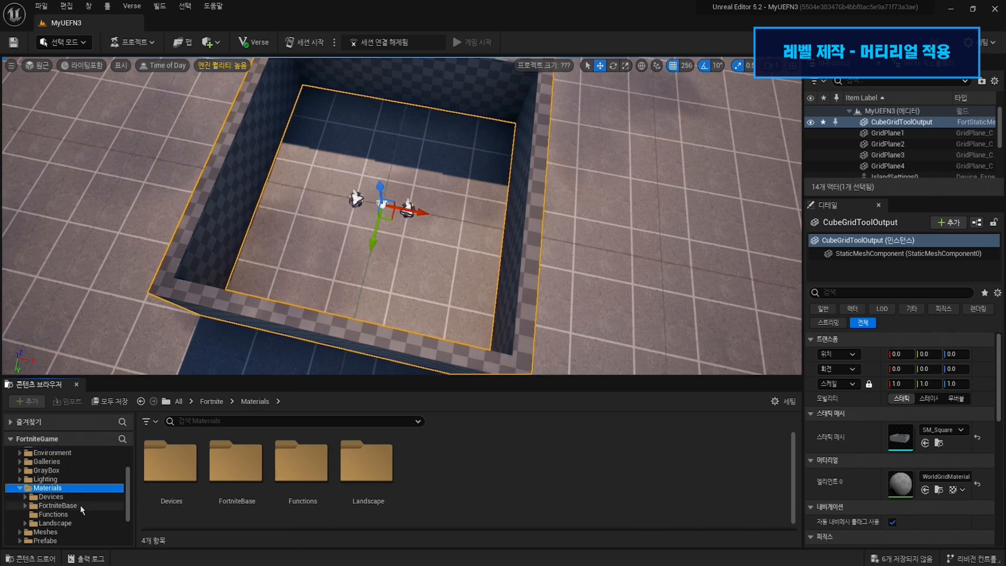
pyautogui.click(83, 504)
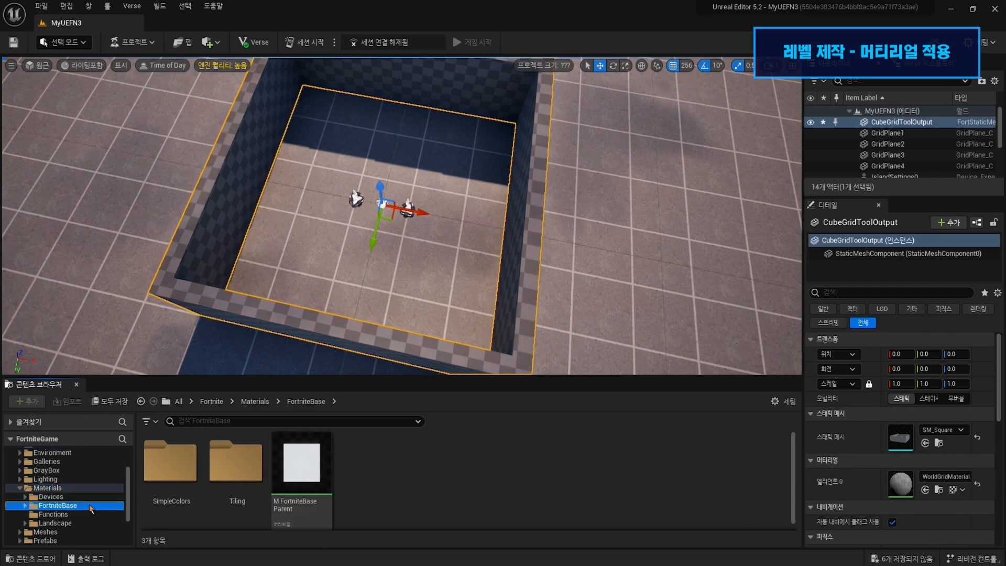
pyautogui.doubleClick(89, 504)
pyautogui.click(88, 513)
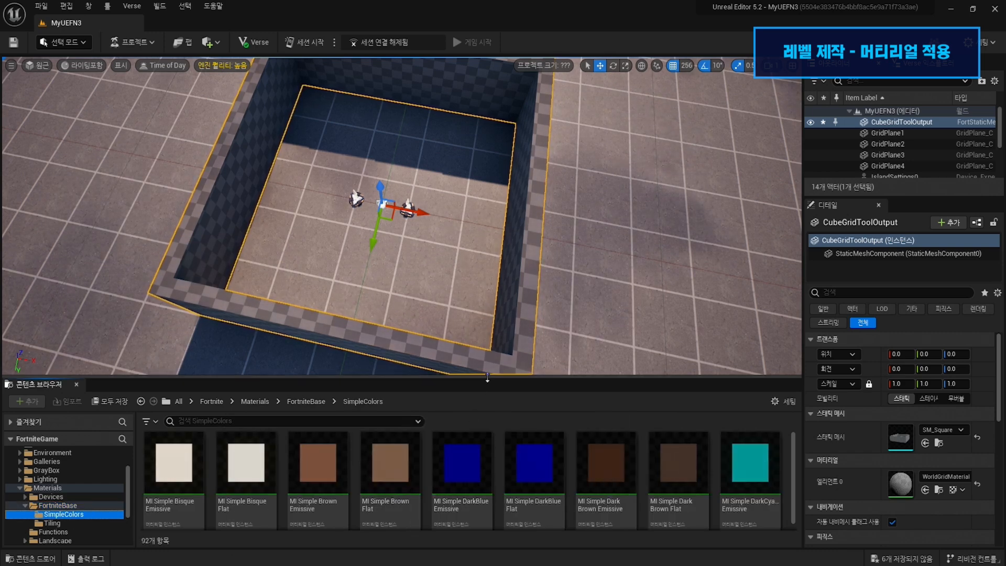
pyautogui.moveTo(491, 378); pyautogui.dragTo(492, 287)
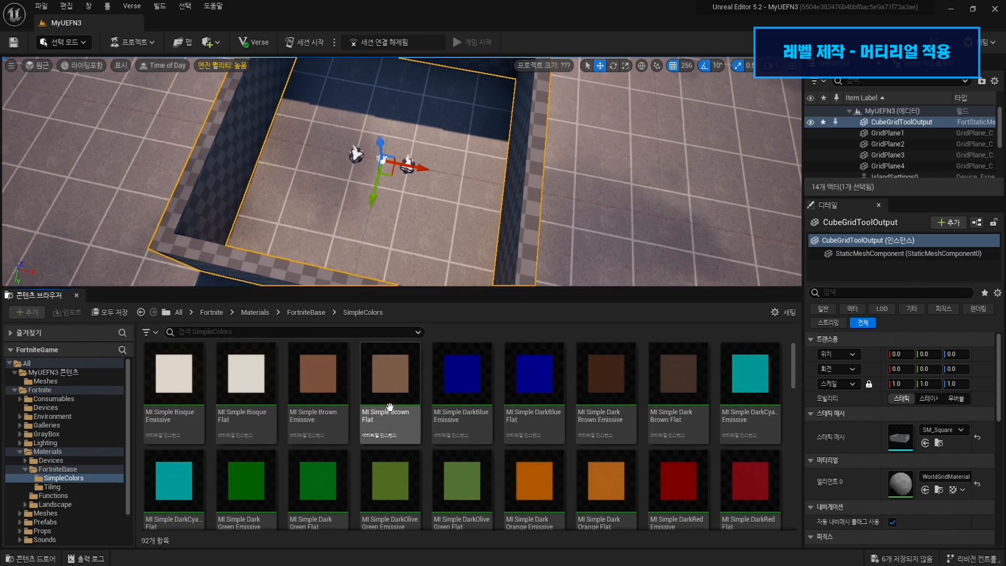
# - Apply the MI Simple Indigo Flat material to the walled room mesh in the level
pyautogui.moveTo(485, 227); pyautogui.dragTo(471, 262, button='right')
pyautogui.scroll(-5, 518, 434)
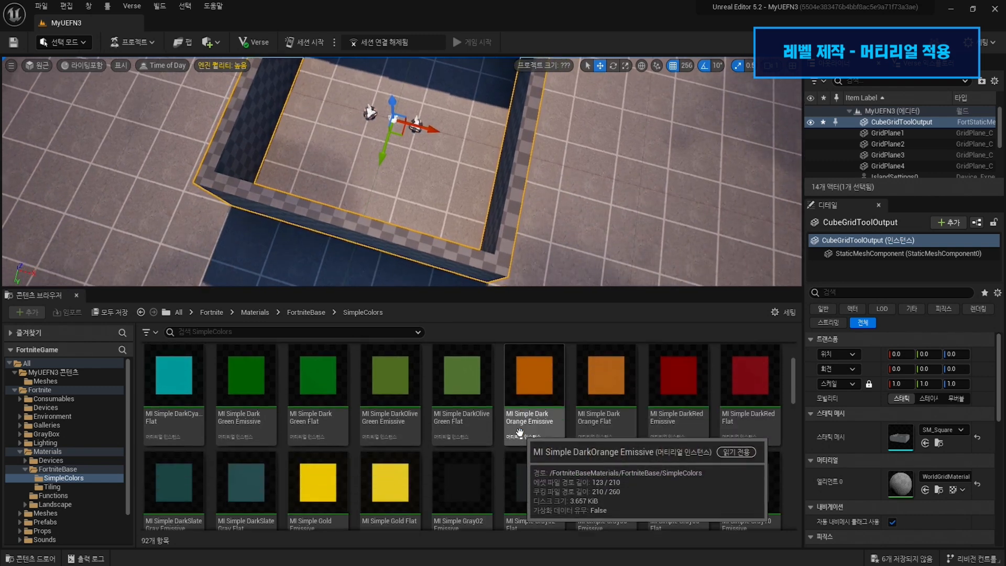
pyautogui.scroll(-10, 519, 433)
pyautogui.moveTo(230, 452); pyautogui.dragTo(515, 208)
pyautogui.moveTo(515, 208); pyautogui.dragTo(493, 225, button='right')
# - Apply the MI Simple Medium Purple Flat material to the walled room mesh in place of its current material
pyautogui.scroll(-3, 335, 448)
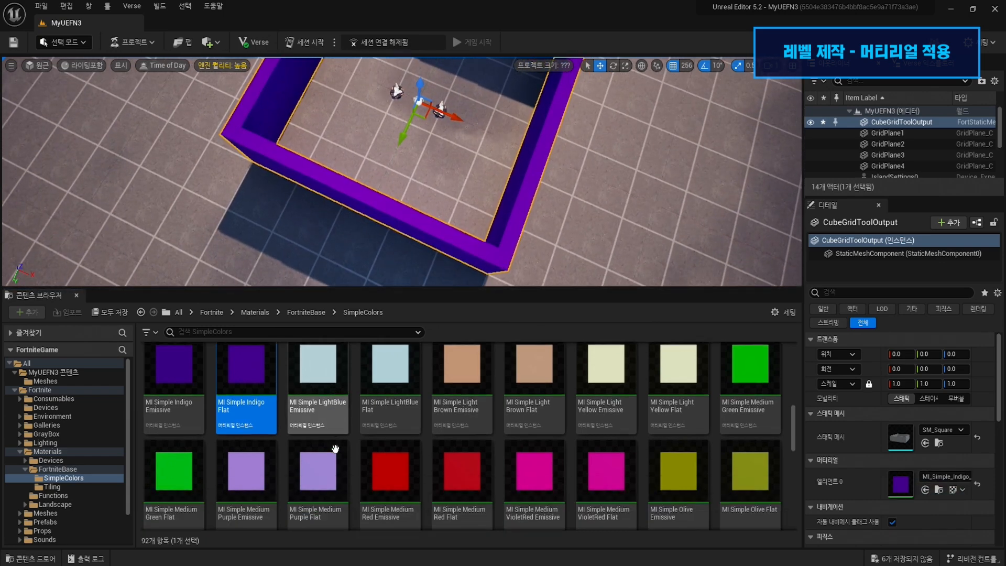
pyautogui.moveTo(335, 456); pyautogui.dragTo(527, 178)
pyautogui.moveTo(528, 177); pyautogui.dragTo(508, 158, button='right')
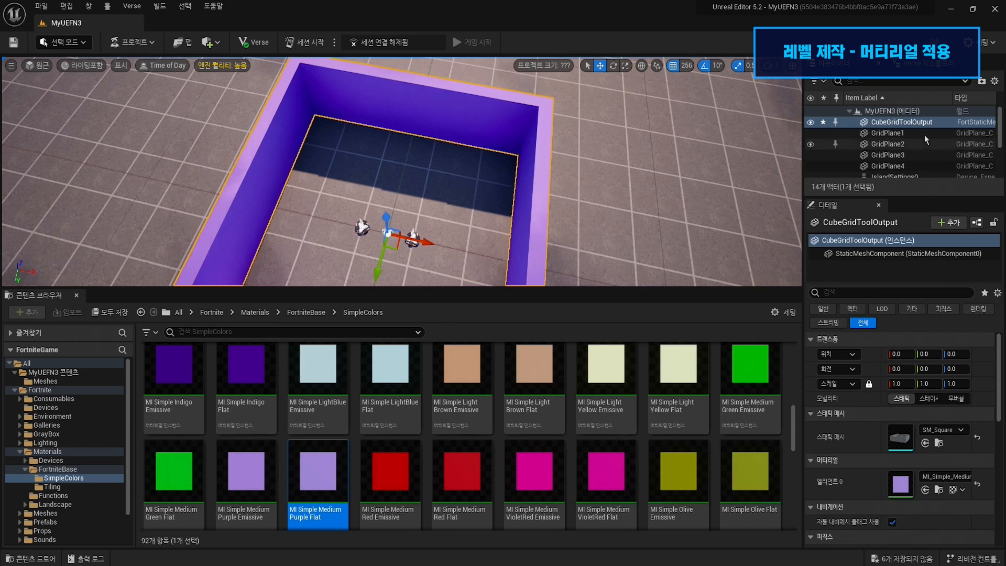
# - Rename the CubeGridToolOutput actor as 스테이지1
pyautogui.click(915, 125)
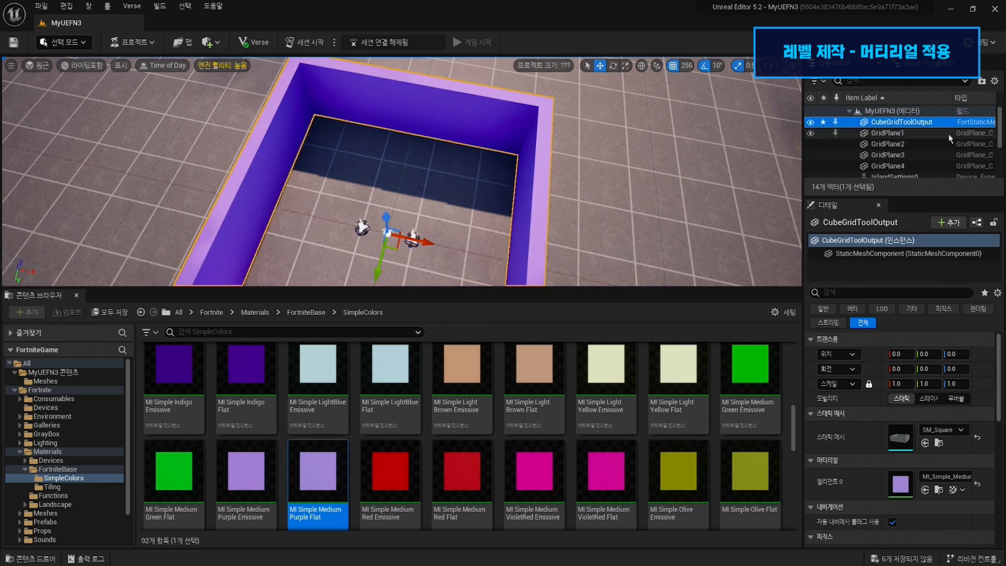
pyautogui.press('F2')
pyautogui.write('쉴')
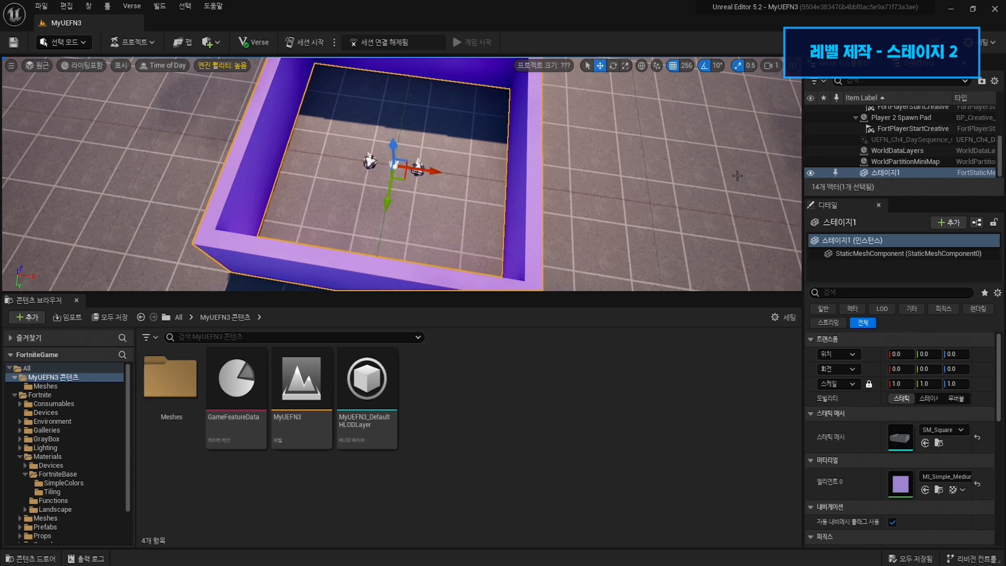
# - Duplicate the 스테이지1 actor and move the copy along X to location 2560, 0, 0, directly beside the first room
pyautogui.click(905, 162)
pyautogui.click(906, 173)
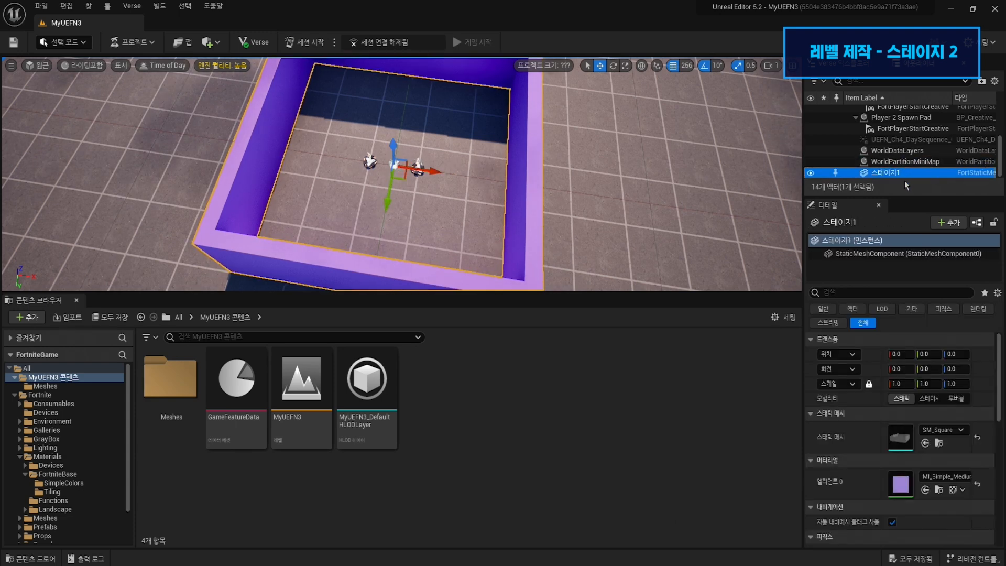
pyautogui.moveTo(910, 198); pyautogui.dragTo(910, 270)
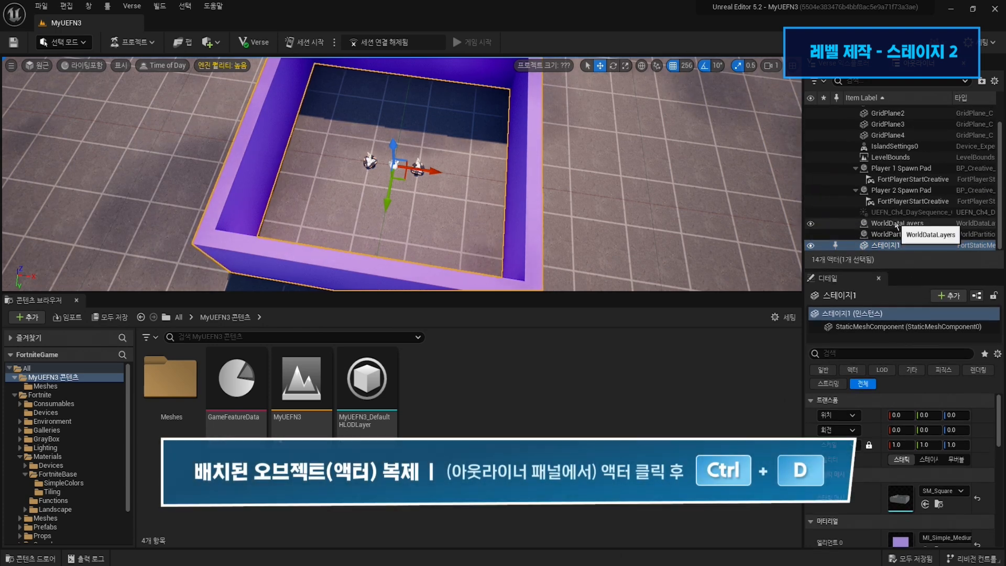
pyautogui.hotkey('ctrl', 'd')
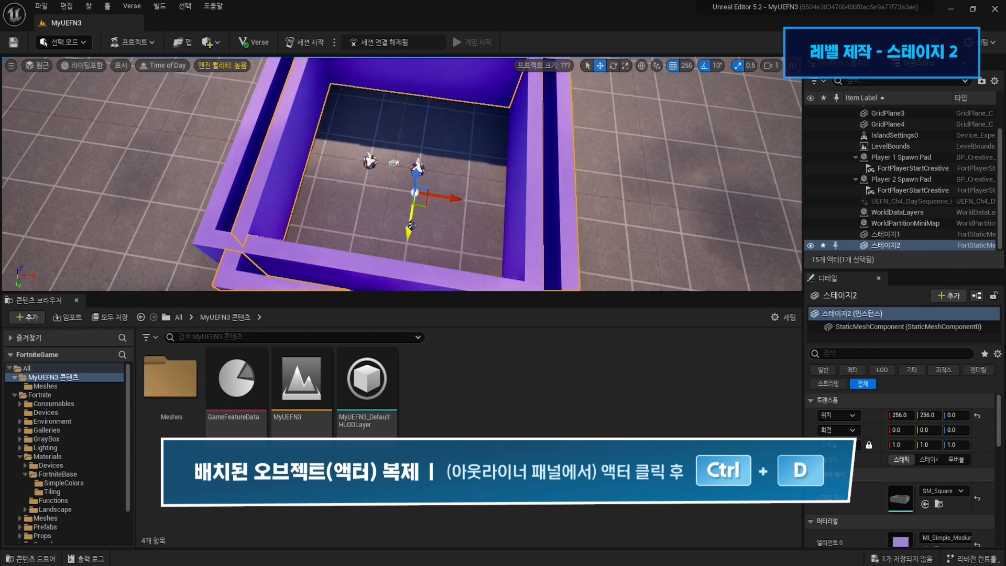
pyautogui.moveTo(411, 235); pyautogui.dragTo(415, 214)
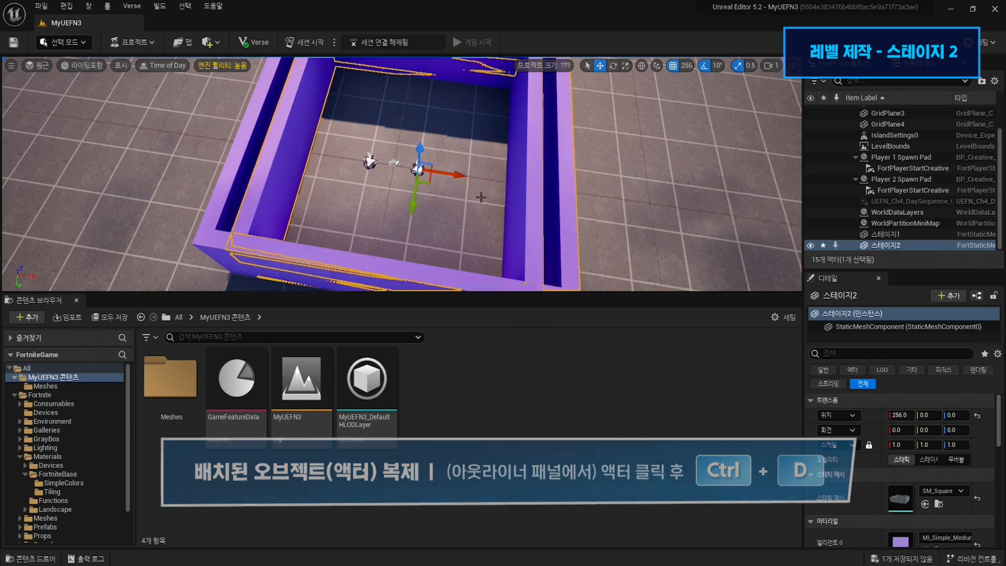
pyautogui.moveTo(446, 174); pyautogui.dragTo(688, 209)
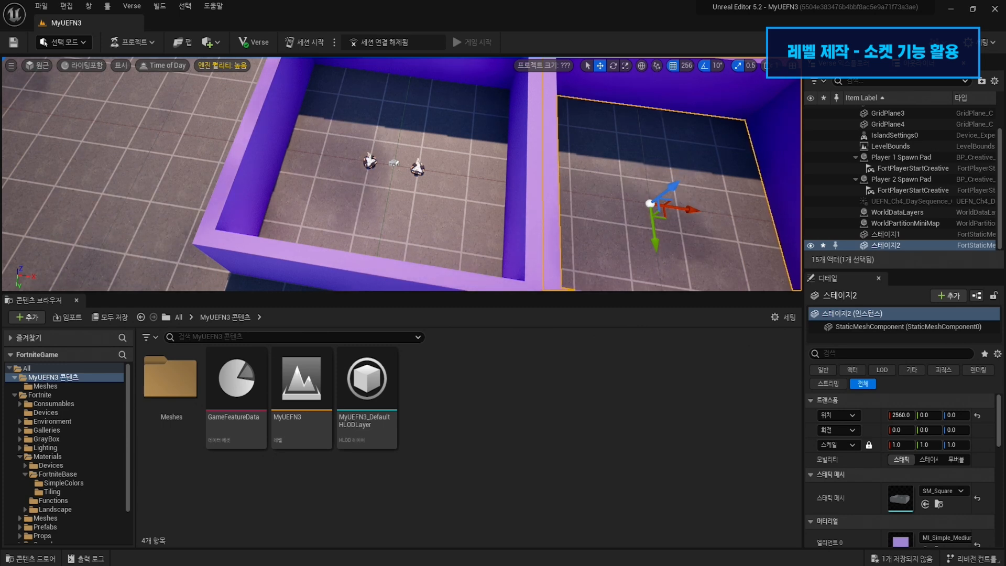
# - Open the SM_Square mesh from the project's Meshes folder and add a socket named +X to it
pyautogui.click(52, 386)
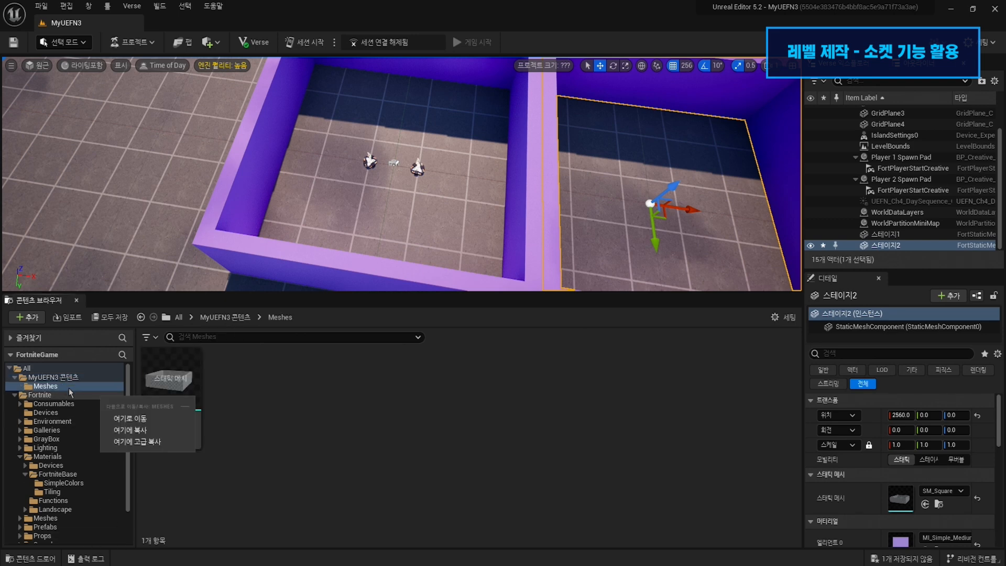
pyautogui.doubleClick(170, 380)
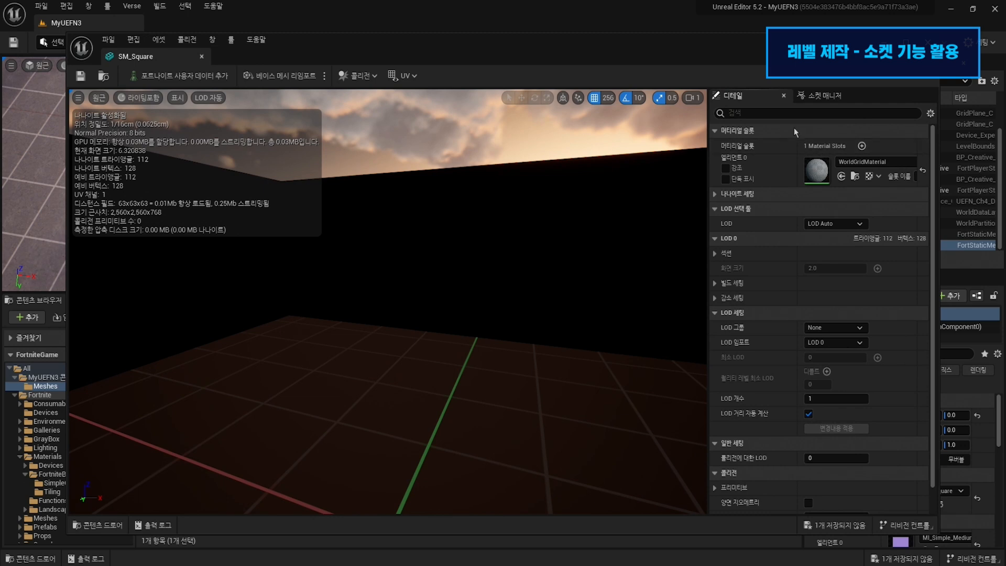
pyautogui.moveTo(484, 226); pyautogui.dragTo(484, 272, button='right')
pyautogui.press('s')
pyautogui.moveTo(388, 301)
pyautogui.mouseDown(button='right')
pyautogui.moveTo(419, 330)
pyautogui.moveTo(387, 319)
pyautogui.moveTo(398, 314)
pyautogui.mouseUp(button='right')
pyautogui.moveTo(484, 223); pyautogui.dragTo(485, 221, button='right')
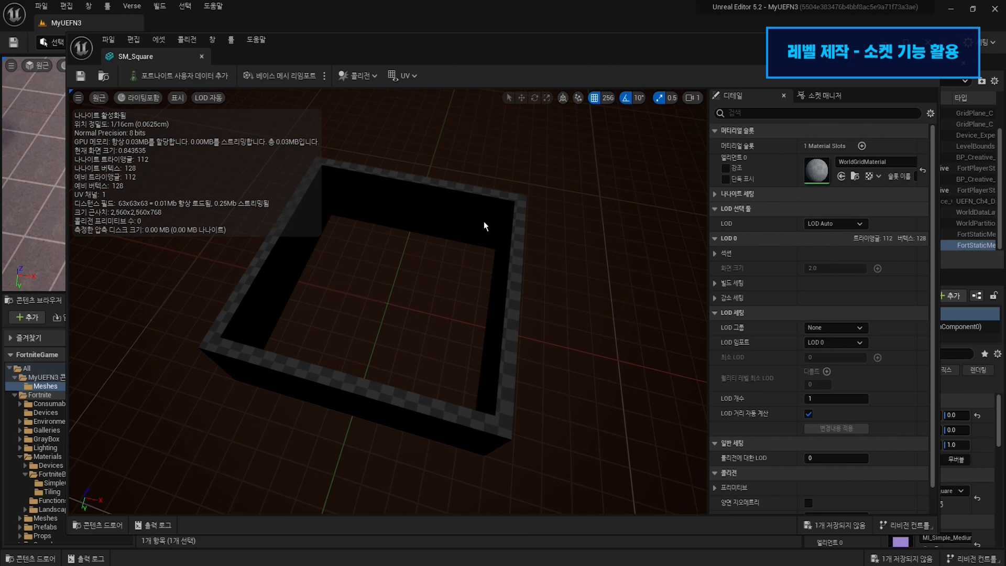
pyautogui.click(822, 99)
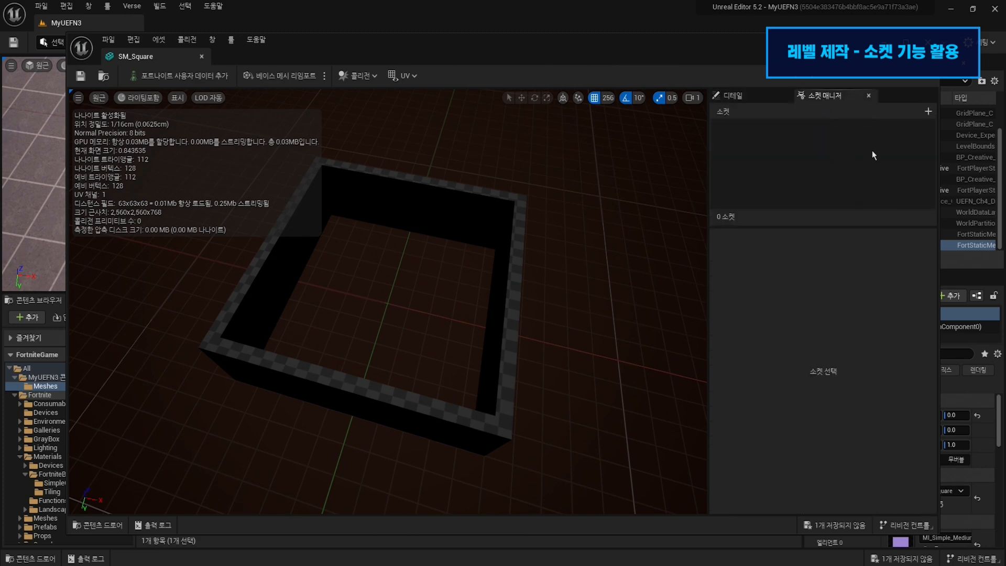
pyautogui.click(928, 113)
pyautogui.write('+')
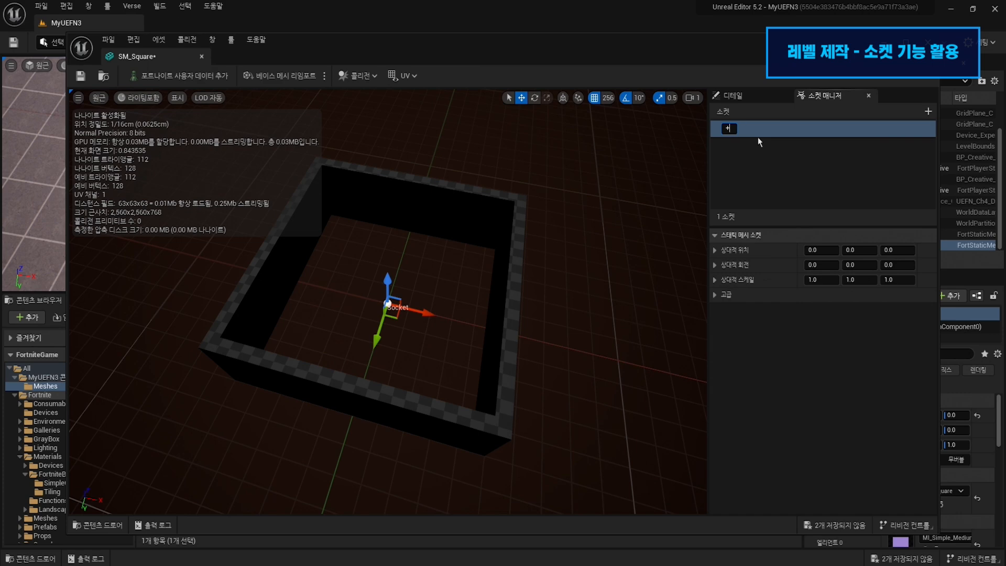
pyautogui.write('X')
pyautogui.press('Return')
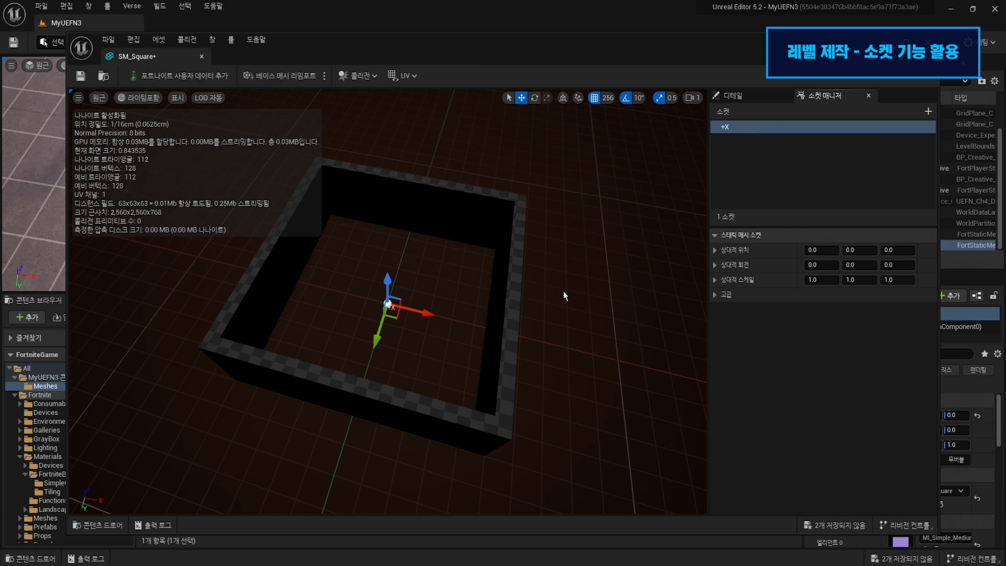
# - Set the +X socket's relative location to 2560 on X, save the SM_Square mesh and close its editor
pyautogui.click(817, 250)
pyautogui.write('2')
pyautogui.press('Return')
pyautogui.moveTo(520, 316); pyautogui.dragTo(566, 314, button='right')
pyautogui.moveTo(419, 330); pyautogui.dragTo(369, 332, button='right')
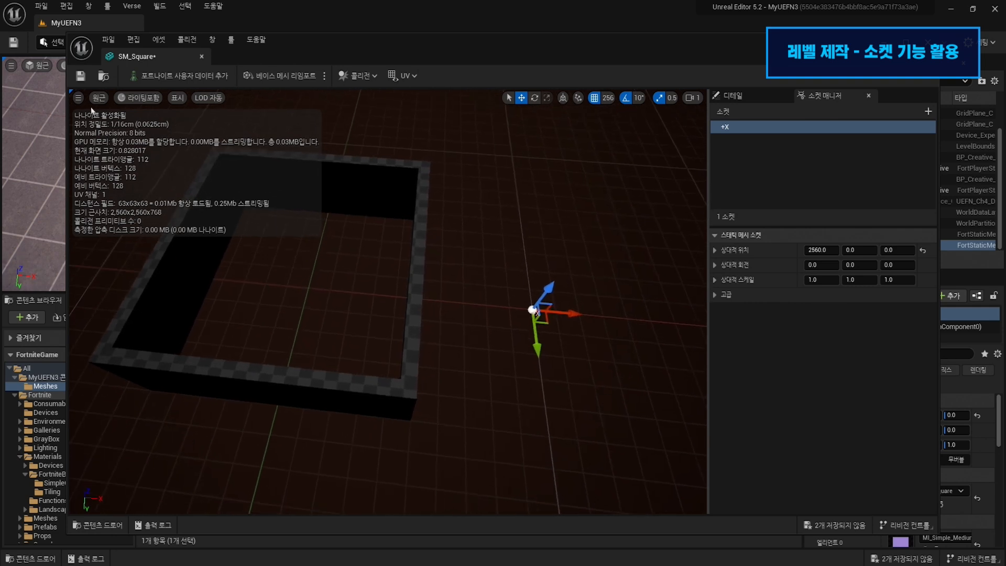
pyautogui.click(82, 76)
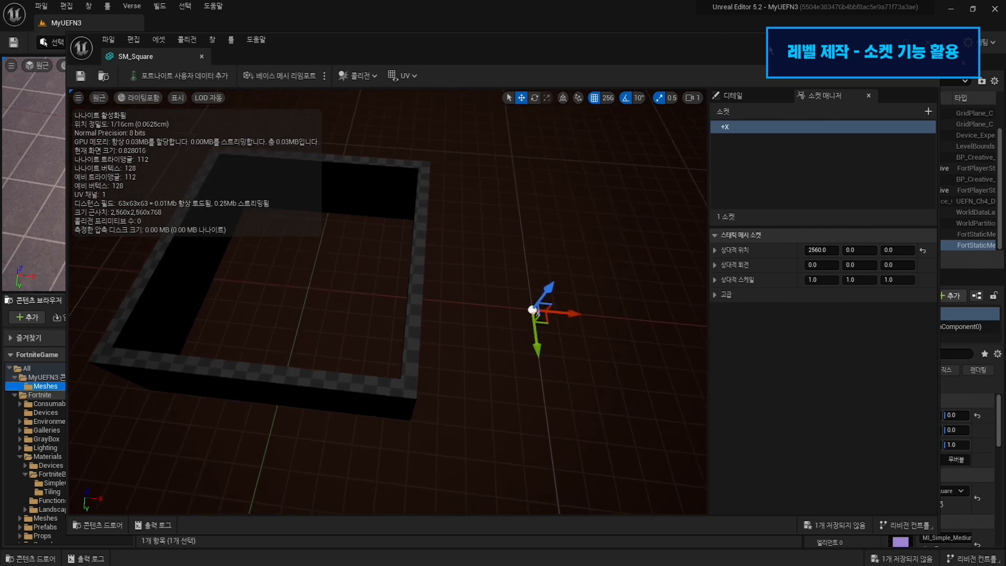
pyautogui.click(927, 43)
# - Move the 스테이지2 room along X to about -2816, on the opposite side of the first room
pyautogui.moveTo(770, 185)
pyautogui.mouseDown(button='right')
pyautogui.moveTo(739, 178)
pyautogui.moveTo(770, 185)
pyautogui.mouseUp(button='right')
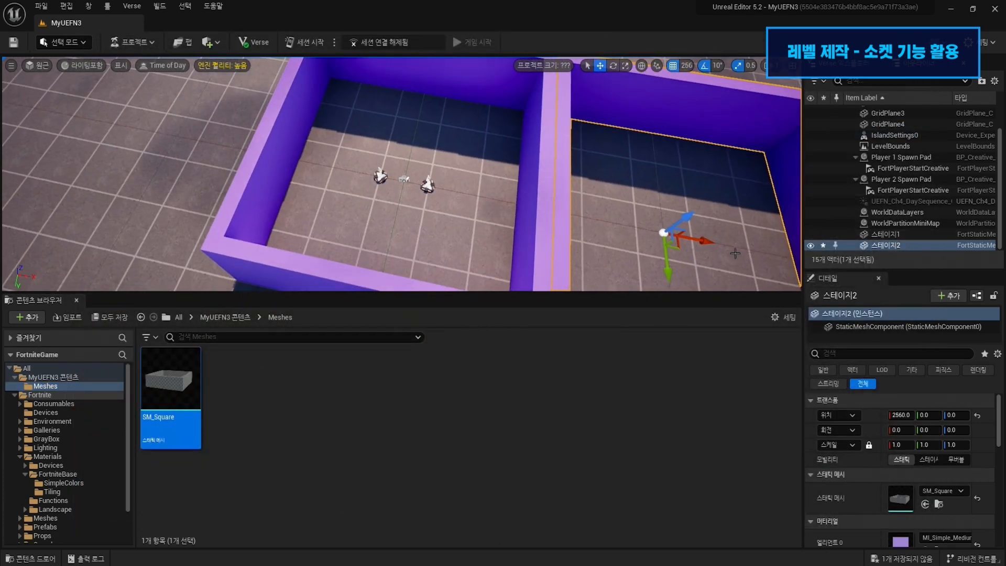
pyautogui.moveTo(704, 242); pyautogui.dragTo(168, 175)
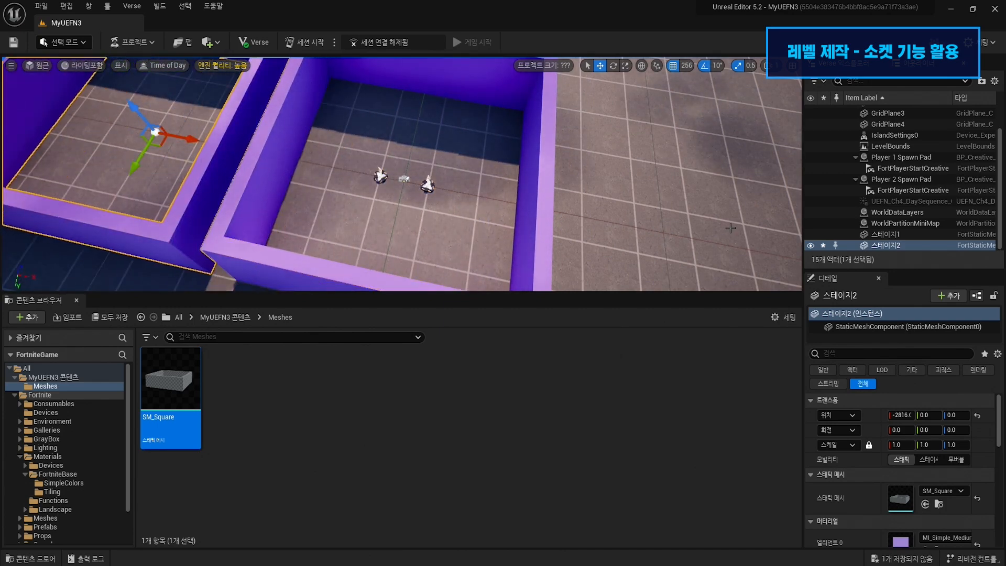
pyautogui.moveTo(605, 200)
pyautogui.mouseDown(button='right')
pyautogui.moveTo(744, 181)
pyautogui.moveTo(605, 199)
pyautogui.mouseUp(button='right')
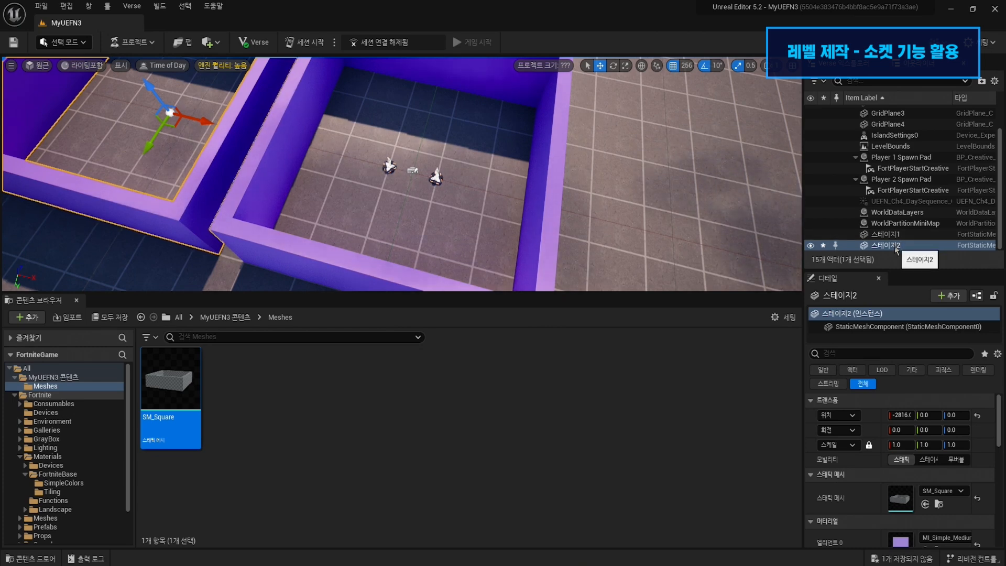
# - Attach 스테이지2 to the +X socket of 스테이지1 and reset its relative location to 0, 0, 0
pyautogui.moveTo(886, 248); pyautogui.dragTo(894, 234)
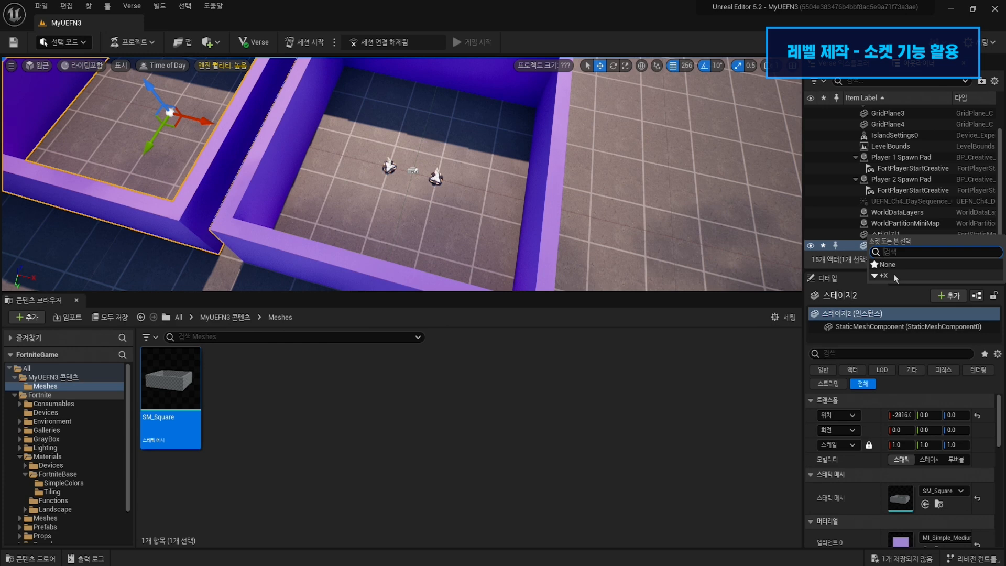
pyautogui.click(894, 274)
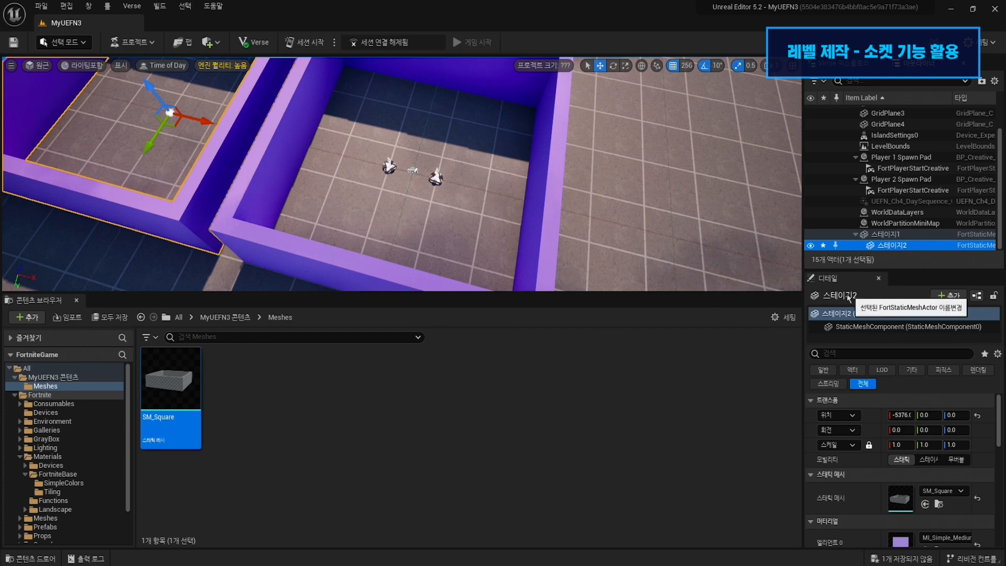
pyautogui.click(978, 416)
pyautogui.moveTo(550, 205); pyautogui.dragTo(602, 192, button='right')
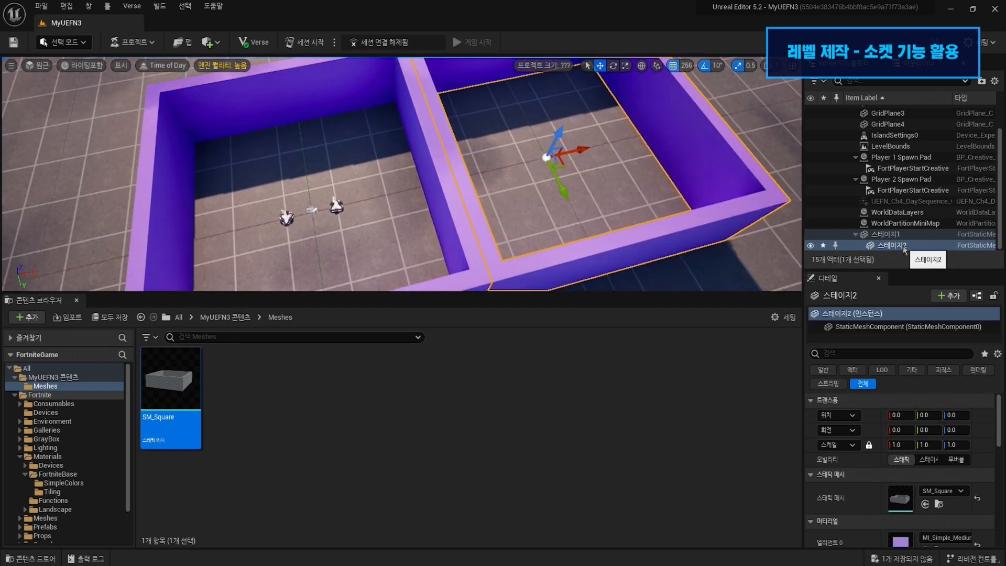
# - Detach 스테이지2 from 스테이지1 and open the SM_Square mesh for editing again
pyautogui.moveTo(903, 248); pyautogui.dragTo(895, 234)
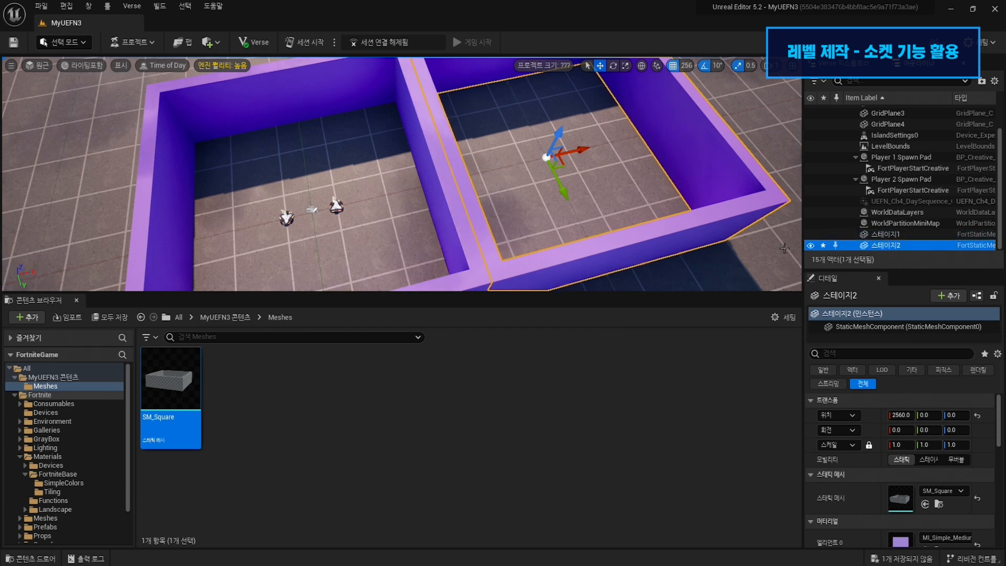
pyautogui.moveTo(400, 174); pyautogui.dragTo(433, 194, button='right')
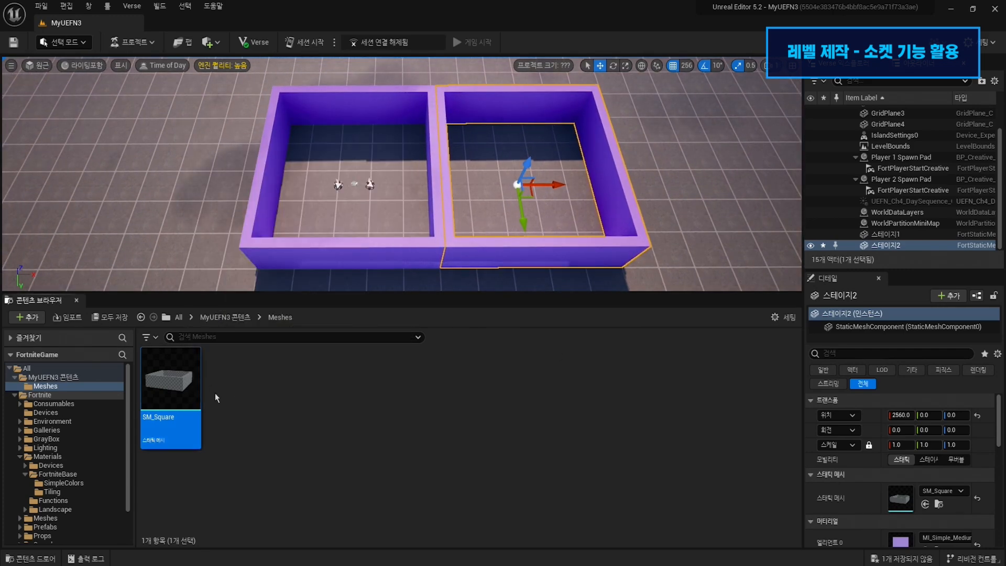
pyautogui.doubleClick(181, 394)
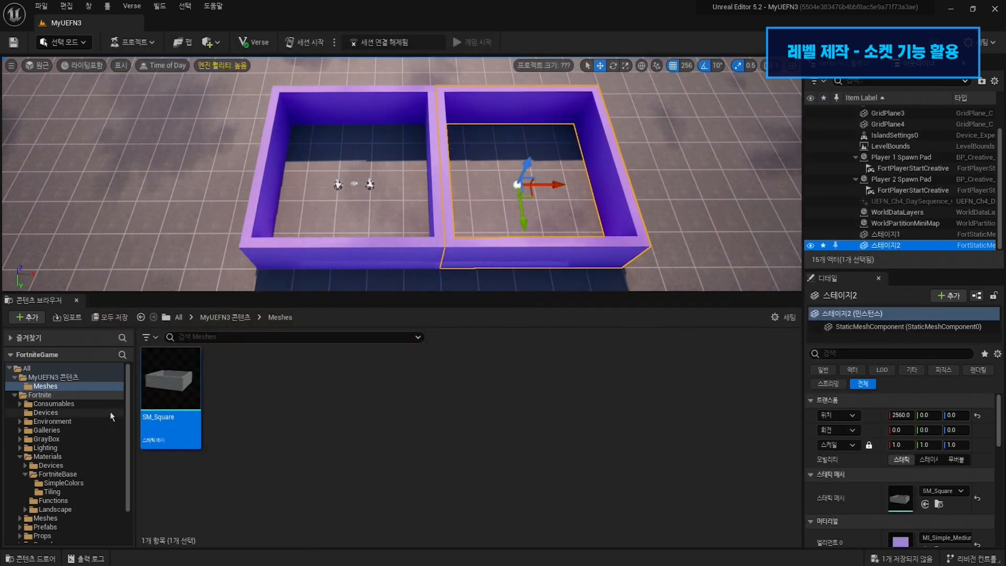
# - Apply the MI Simple DarkCyan material from the Fortnite SimpleColors folder to the 스테이지2 room
pyautogui.click(89, 482)
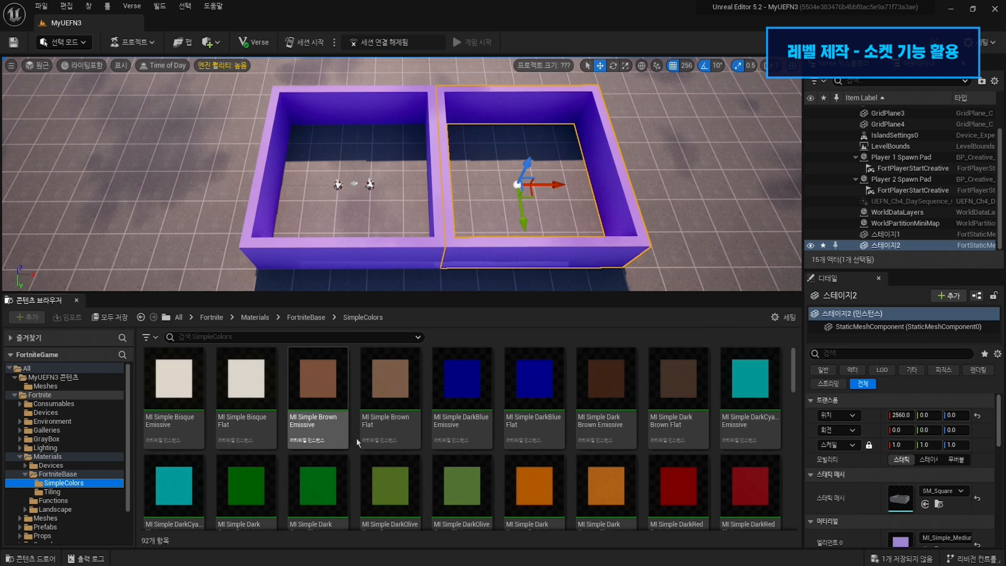
pyautogui.moveTo(157, 508); pyautogui.dragTo(632, 242)
pyautogui.moveTo(632, 242)
pyautogui.mouseDown(button='right')
pyautogui.moveTo(602, 231)
pyautogui.moveTo(609, 262)
pyautogui.moveTo(617, 243)
pyautogui.mouseUp(button='right')
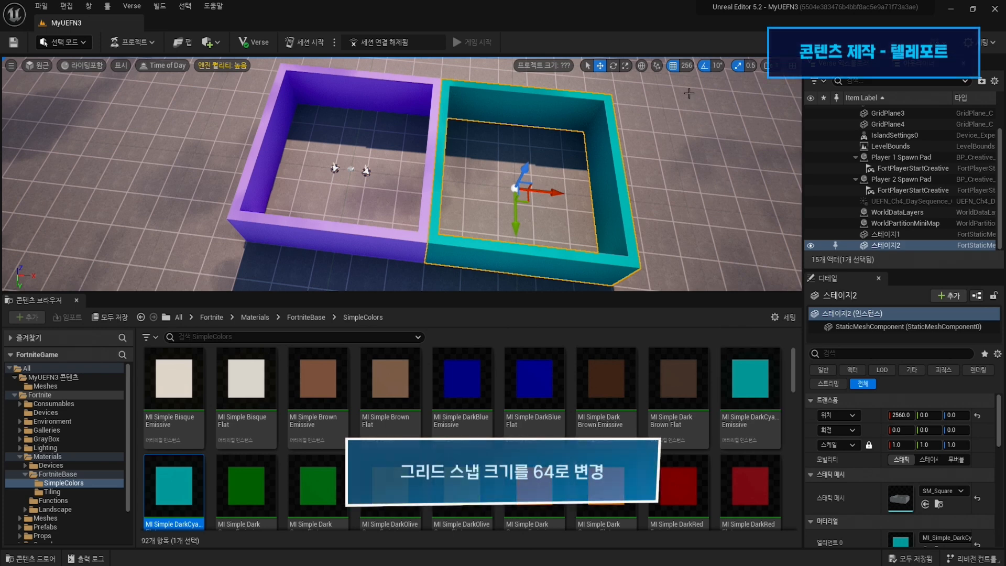
# - Set the grid snap size to 64 and search the Fortnite Devices folder for 순간
pyautogui.click(687, 69)
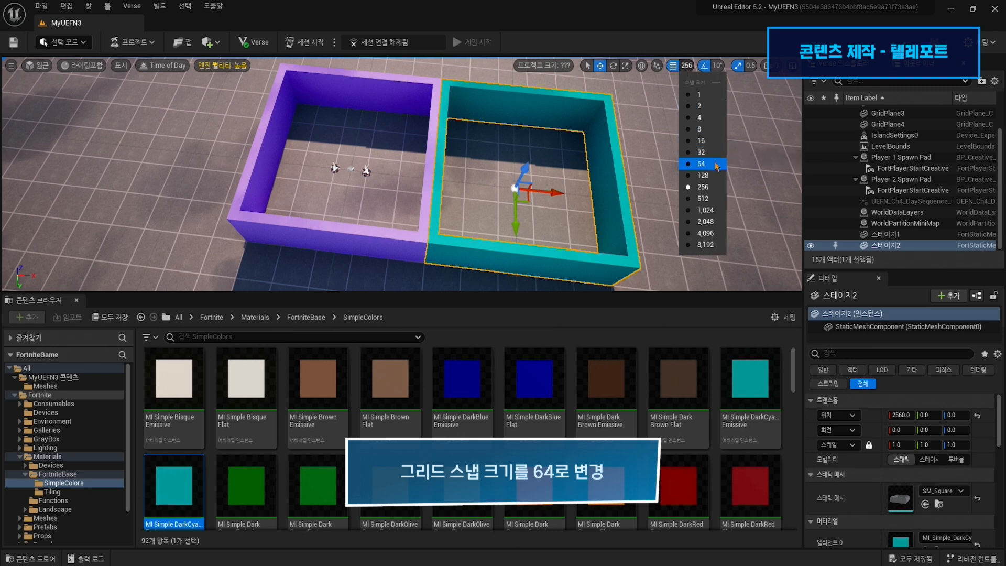
pyautogui.click(699, 164)
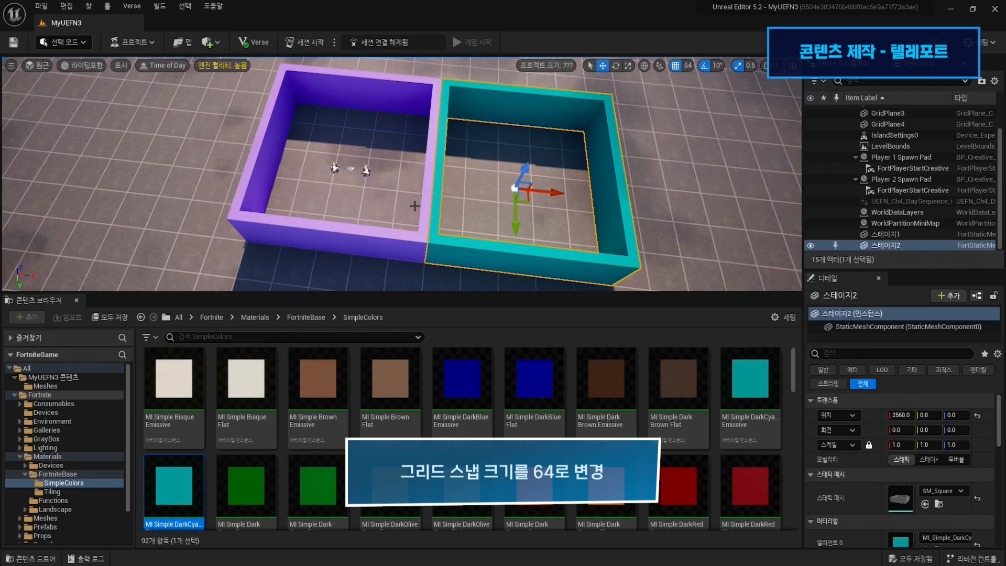
pyautogui.click(47, 412)
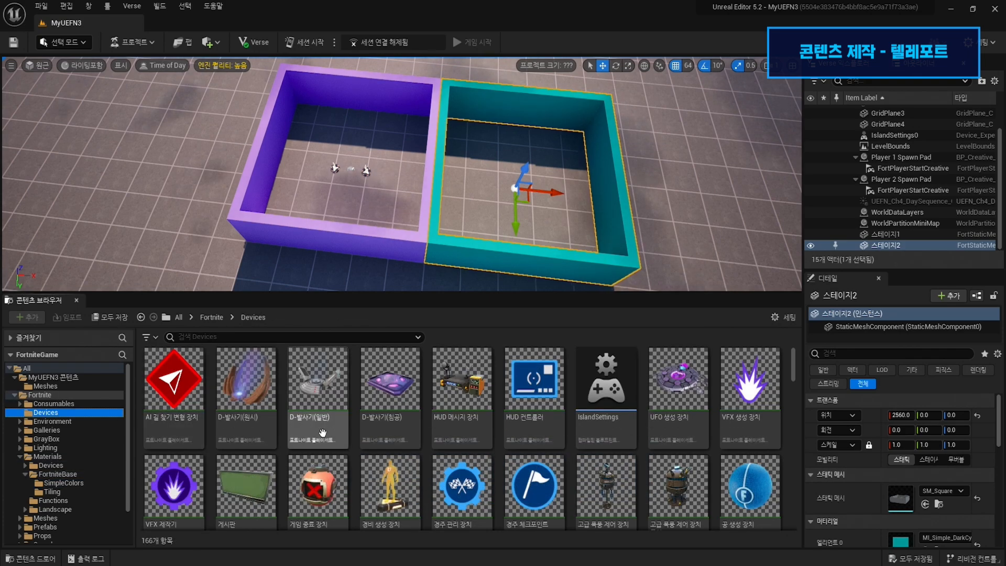
pyautogui.click(223, 333)
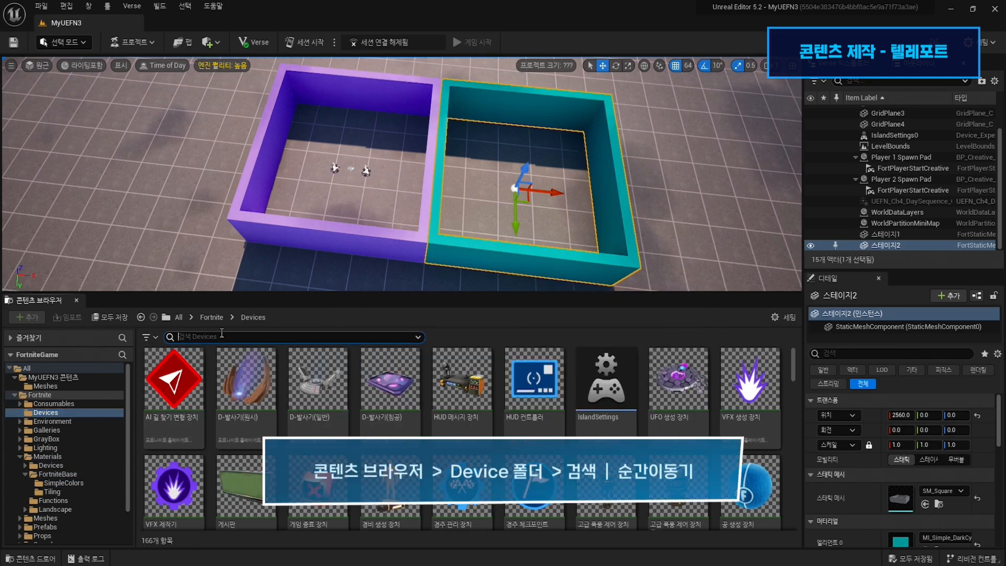
pyautogui.write('순간')
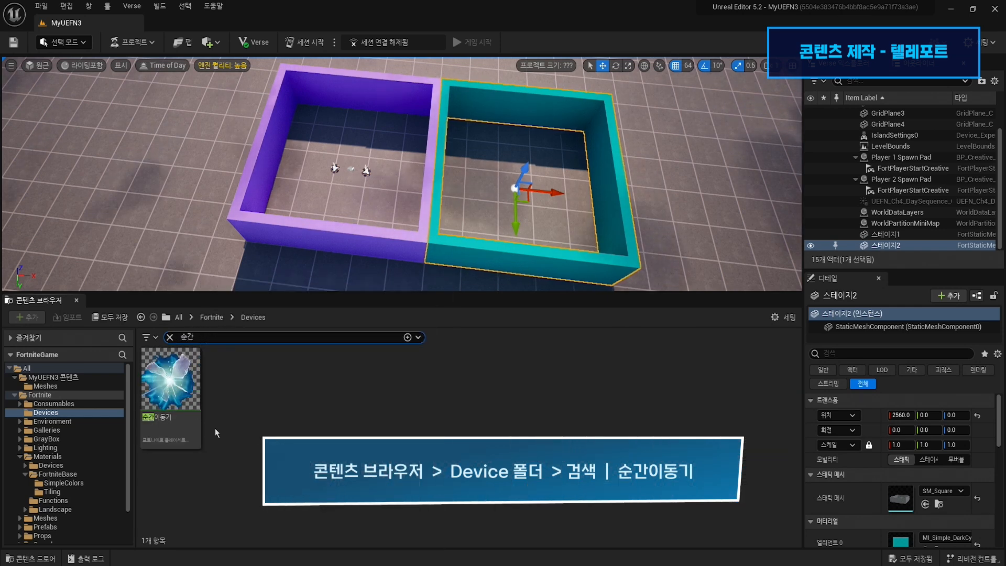
# - Place a 순간이동기 device at the wall between the two rooms, at about X 1088, Y 0, Z 192
pyautogui.moveTo(173, 387); pyautogui.dragTo(404, 173)
pyautogui.moveTo(404, 173); pyautogui.dragTo(465, 174, button='right')
pyautogui.moveTo(465, 174); pyautogui.dragTo(481, 134)
pyautogui.moveTo(481, 134); pyautogui.dragTo(532, 166, button='right')
# - Rename the placed teleporter device as 순간이동기1-1
pyautogui.click(912, 235)
pyautogui.press('F2')
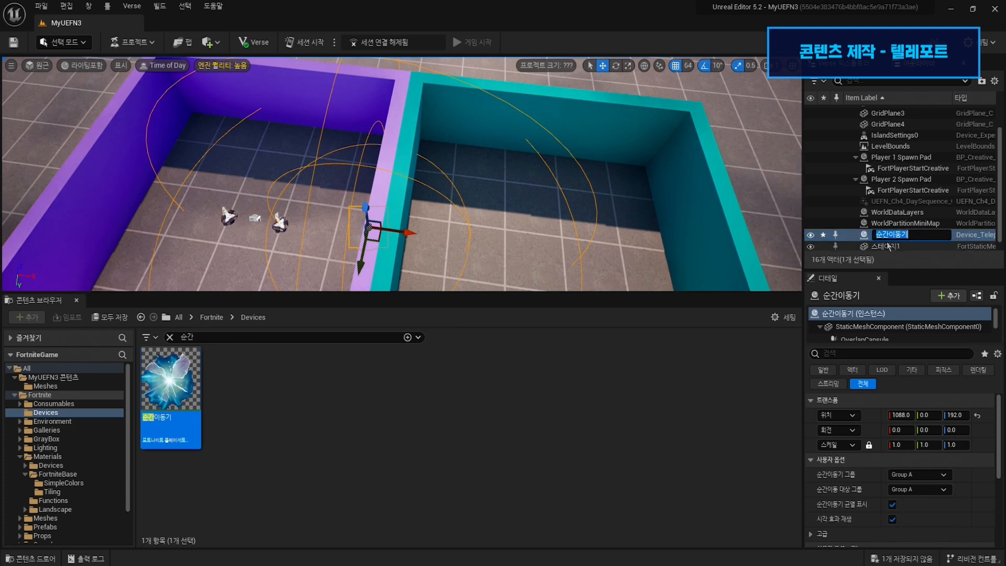
pyautogui.press('End')
pyautogui.write('1-1')
pyautogui.press('Return')
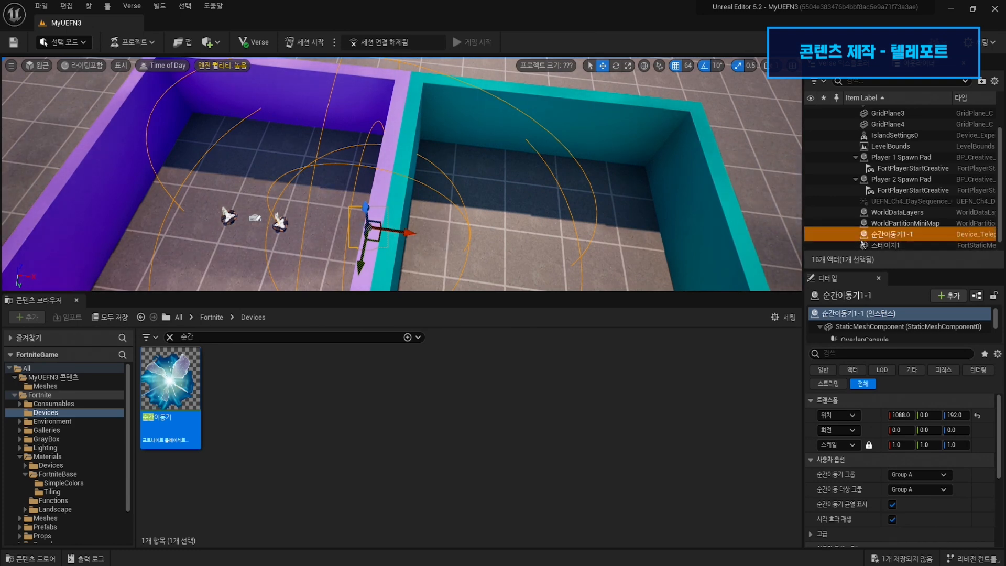
# - Move 순간이동기1-1 along X to 1024, inside the first room beside the shared wall
pyautogui.moveTo(472, 173); pyautogui.dragTo(524, 174, button='right')
pyautogui.moveTo(428, 238); pyautogui.dragTo(451, 239, button='right')
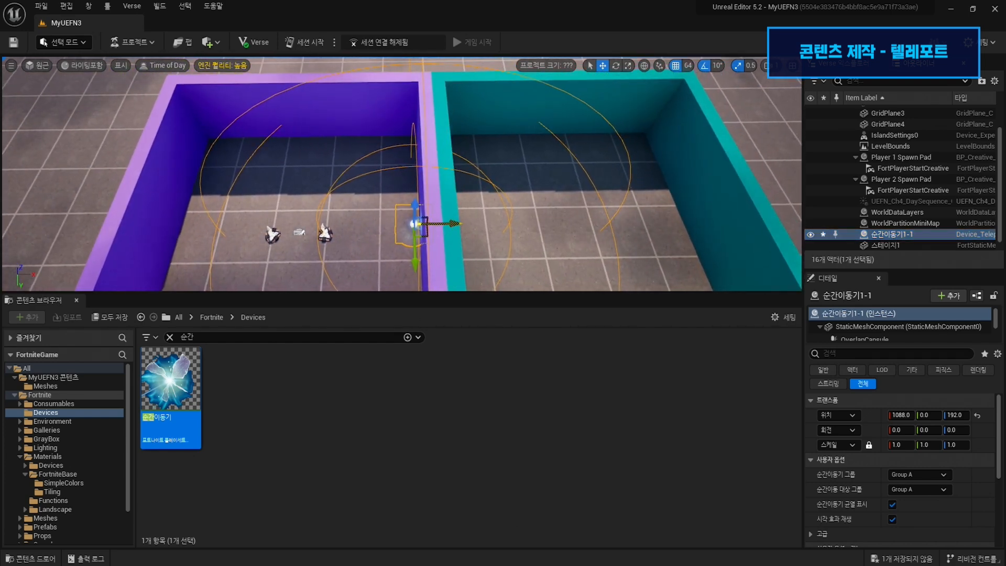
pyautogui.moveTo(456, 226); pyautogui.dragTo(451, 226)
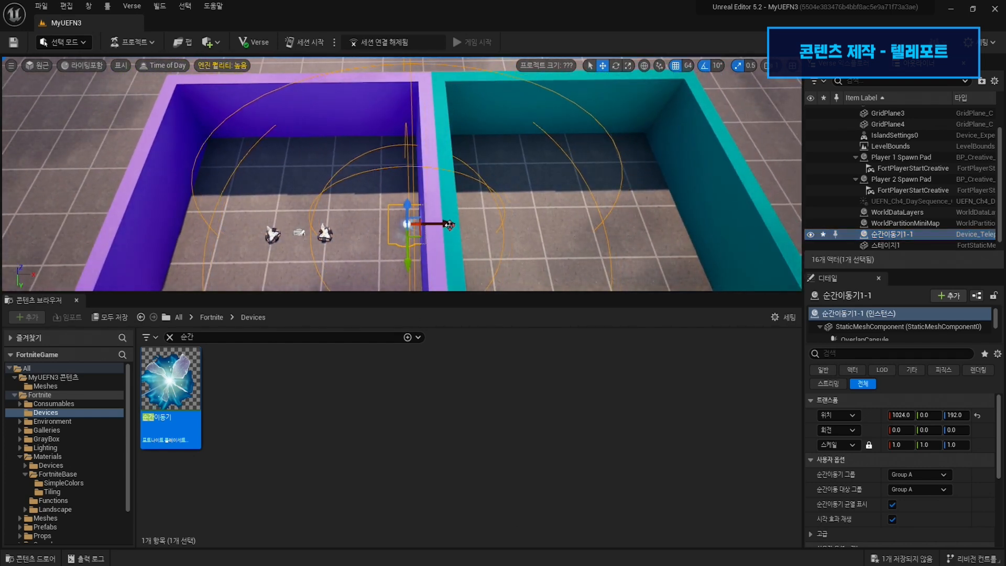
# - Duplicate 순간이동기1-1 along X to 1536 inside the second room and save both teleporters
pyautogui.keyDown('alt'); pyautogui.moveTo(454, 226); pyautogui.dragTo(500, 223); pyautogui.keyUp('alt')
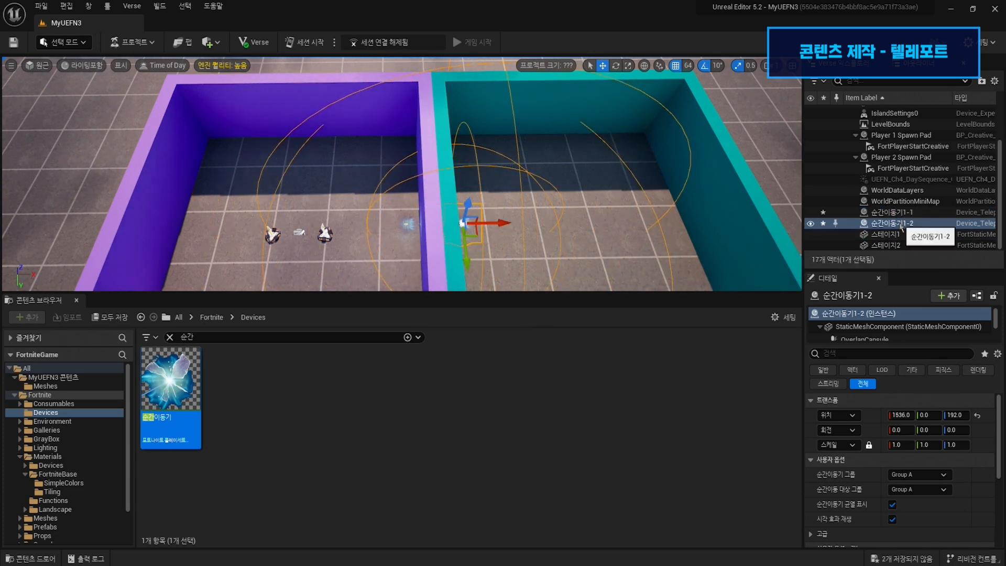
pyautogui.click(404, 224)
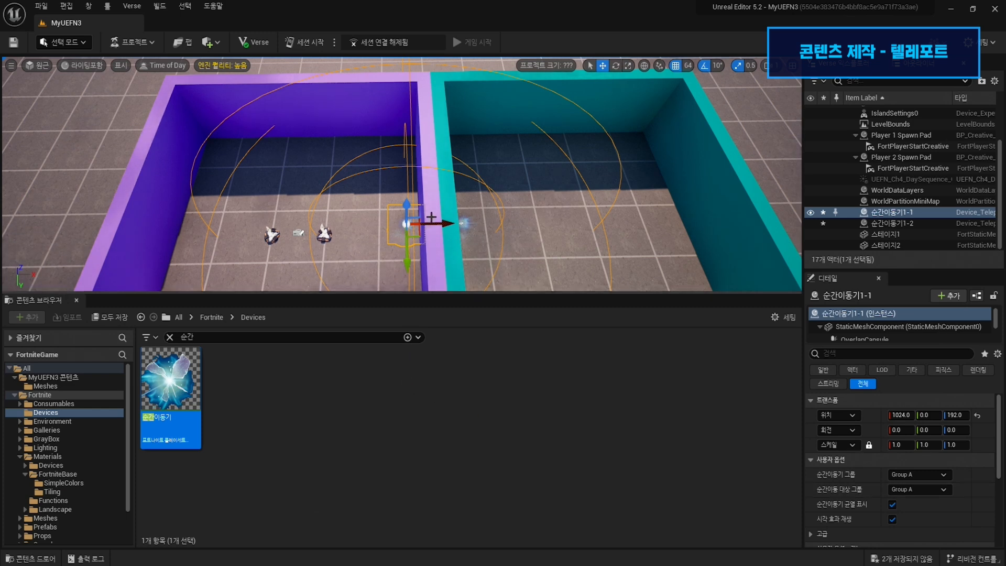
pyautogui.click(462, 223)
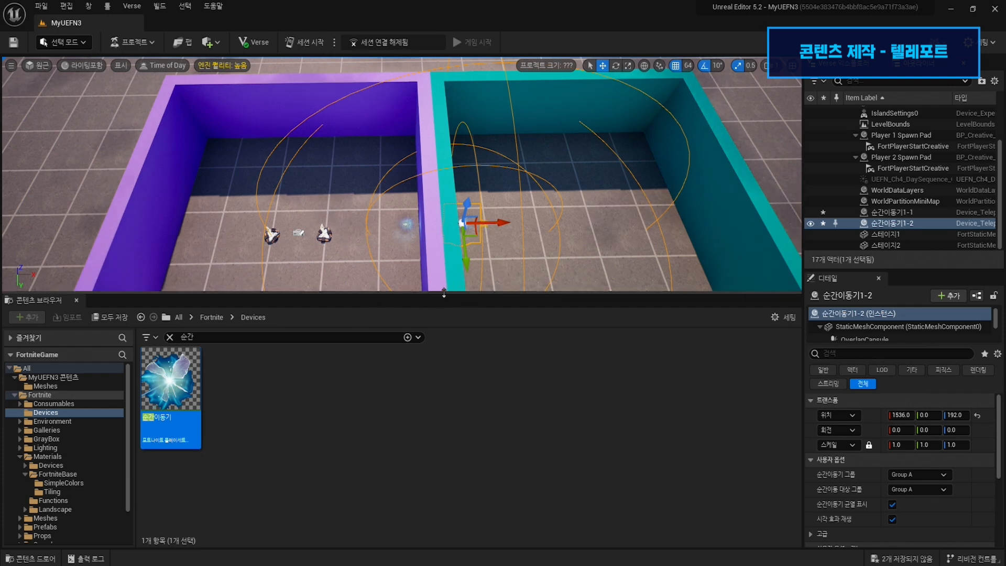
pyautogui.click(901, 559)
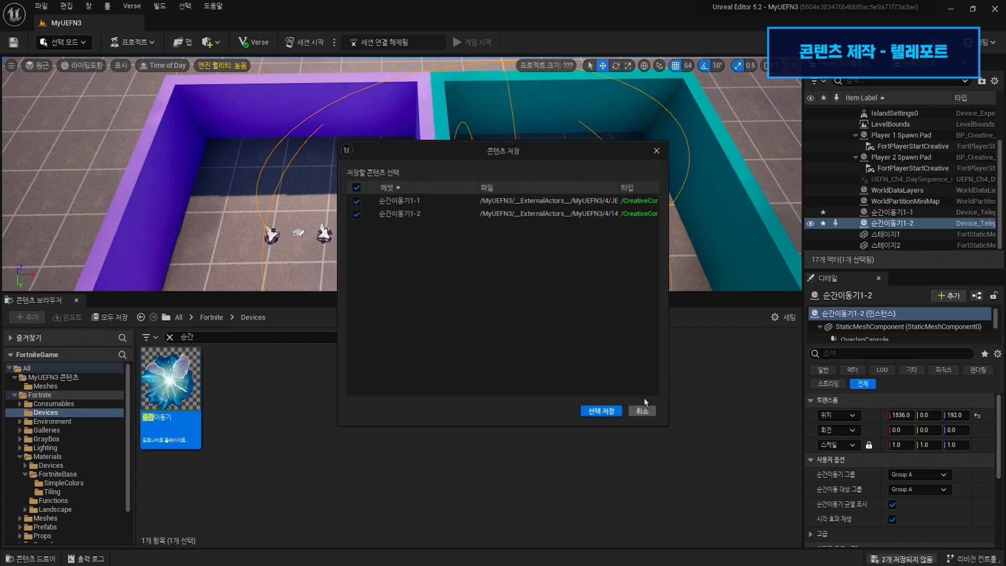
pyautogui.click(599, 413)
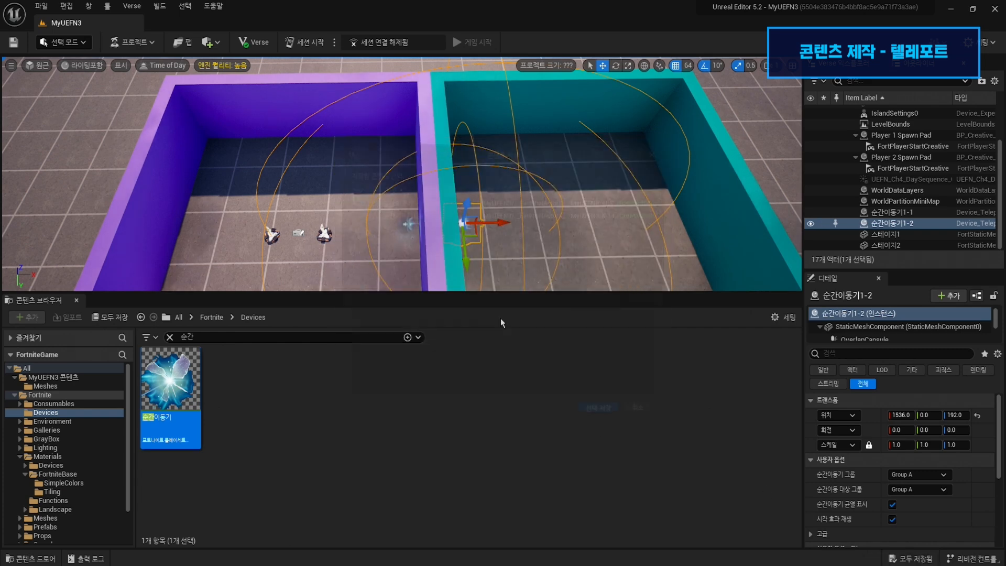
# - Start a play session, walk the character up to the teleporter to test it, and end the game
pyautogui.click(309, 47)
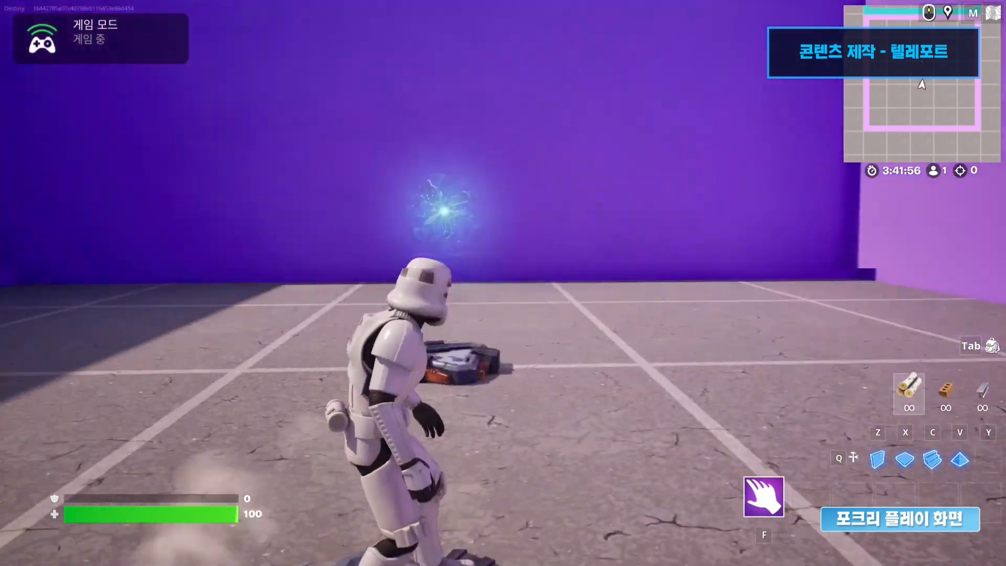
pyautogui.press('w')
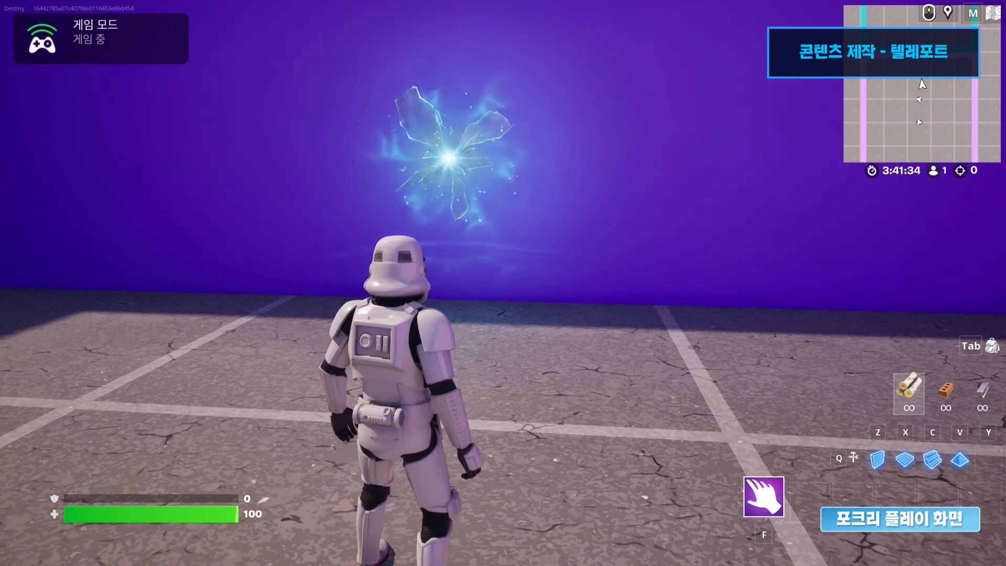
pyautogui.press('Escape')
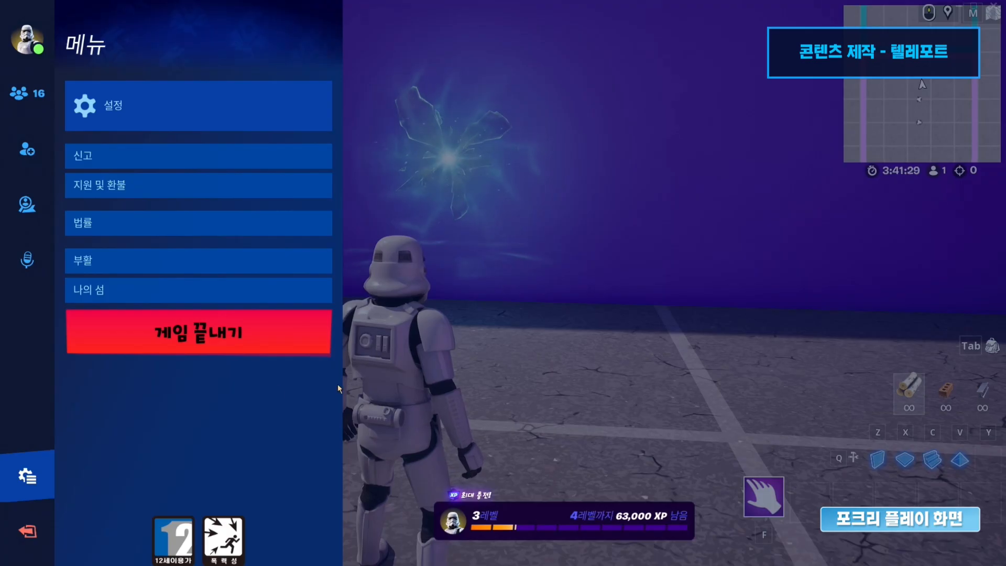
pyautogui.click(199, 332)
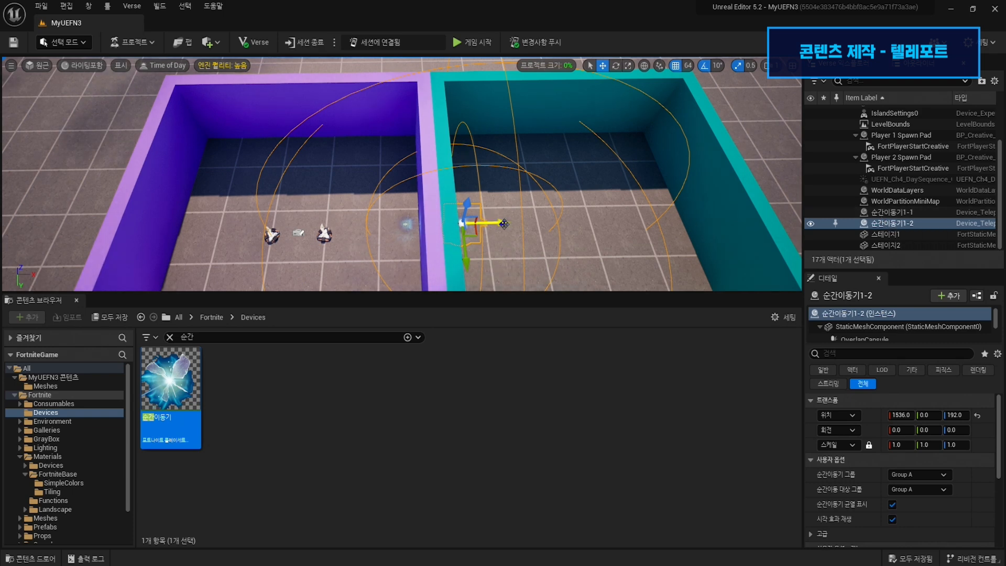
# - Duplicate 순간이동기1-2 into the first room at 1024, 128, 192 and move 순간이동기1-1 to Y -128
pyautogui.keyDown('alt'); pyautogui.moveTo(503, 225); pyautogui.dragTo(445, 224); pyautogui.keyUp('alt')
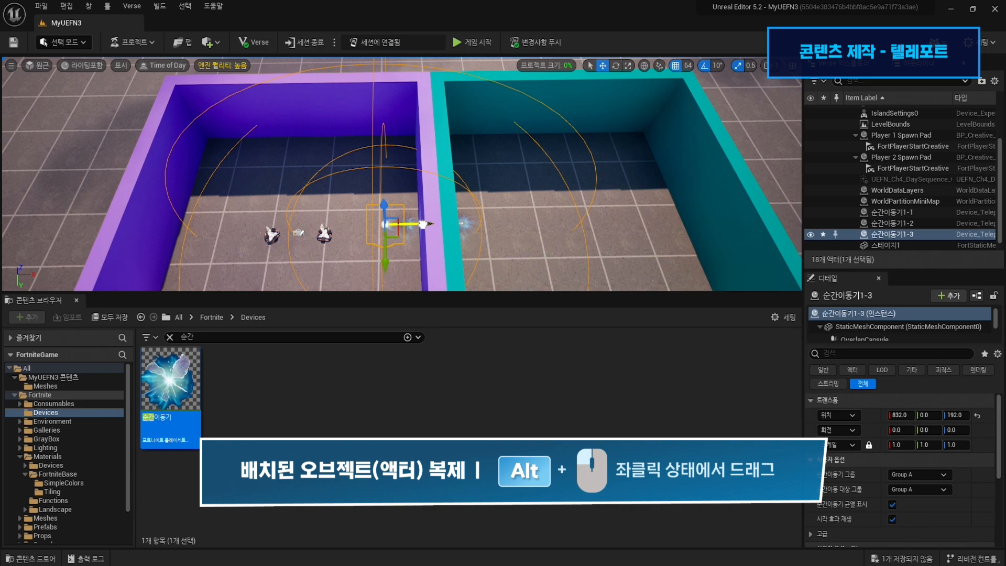
pyautogui.moveTo(438, 233); pyautogui.dragTo(619, 247, button='right')
pyautogui.press('a')
pyautogui.moveTo(373, 189); pyautogui.dragTo(379, 188, button='right')
pyautogui.moveTo(399, 195)
pyautogui.mouseDown()
pyautogui.moveTo(418, 200)
pyautogui.moveTo(391, 199)
pyautogui.mouseUp()
pyautogui.click(370, 187)
pyautogui.moveTo(391, 199); pyautogui.dragTo(226, 207, button='right')
pyautogui.press('d')
pyautogui.moveTo(329, 200); pyautogui.dragTo(359, 188, button='right')
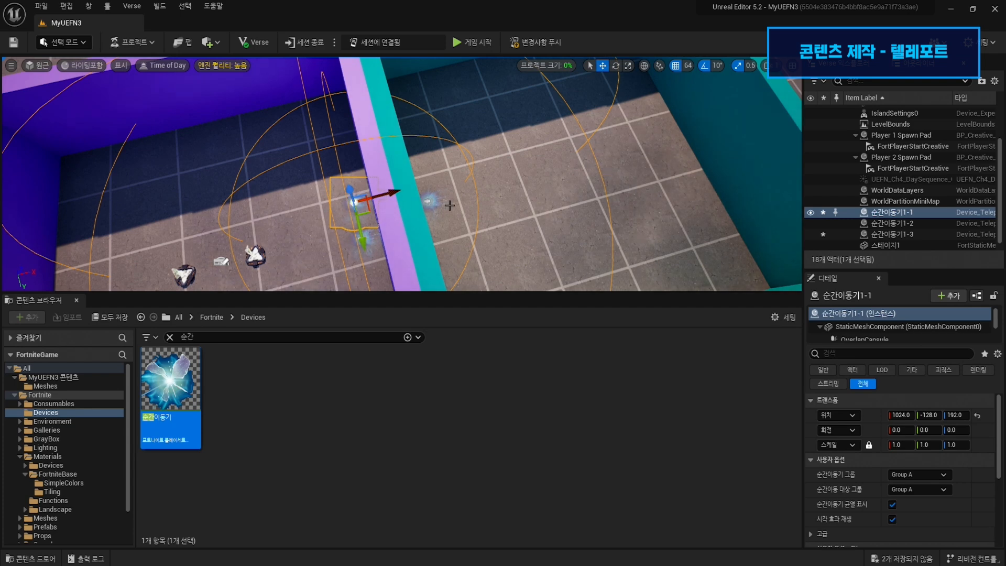
# - Set 순간이동기1-1's target group to Group B, and give 순간이동기1-2 teleporter group Group B with target group Group C
pyautogui.click(926, 488)
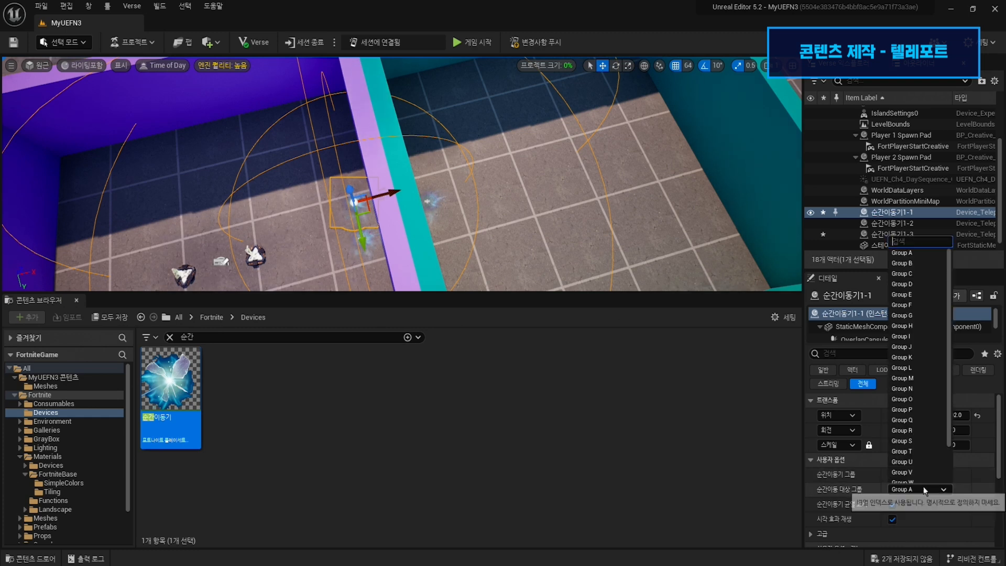
pyautogui.click(916, 266)
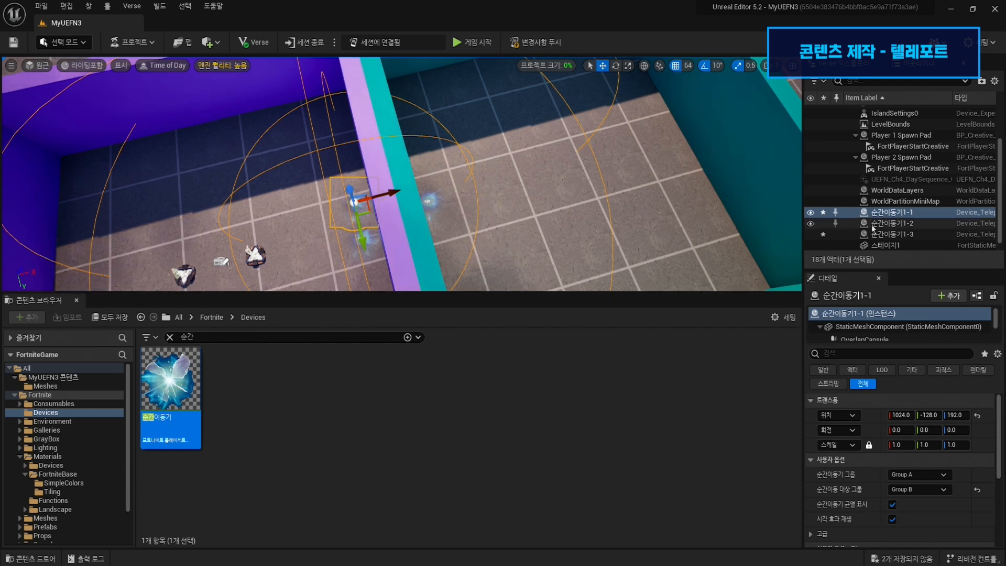
pyautogui.click(896, 224)
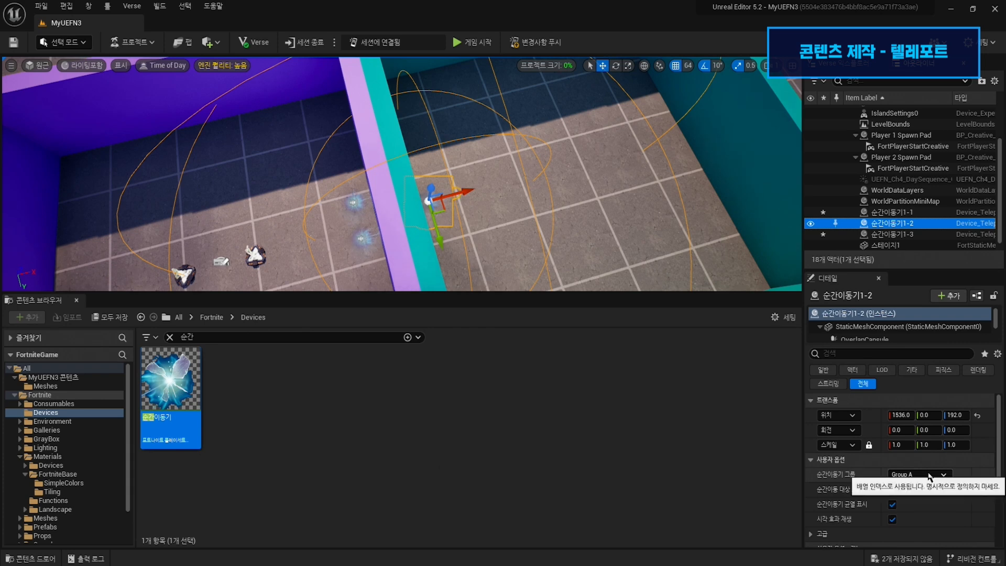
pyautogui.click(920, 474)
pyautogui.click(910, 250)
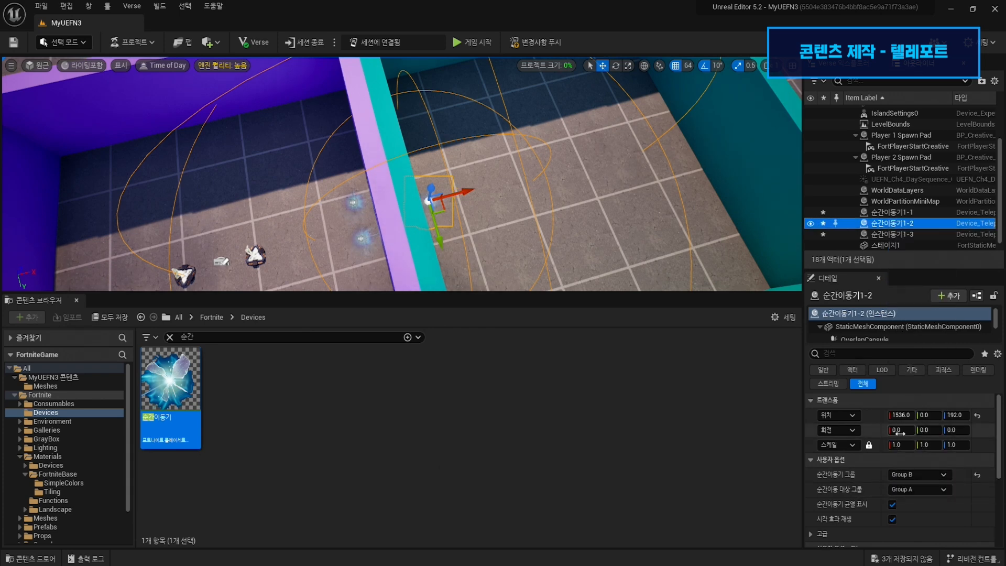
pyautogui.click(925, 490)
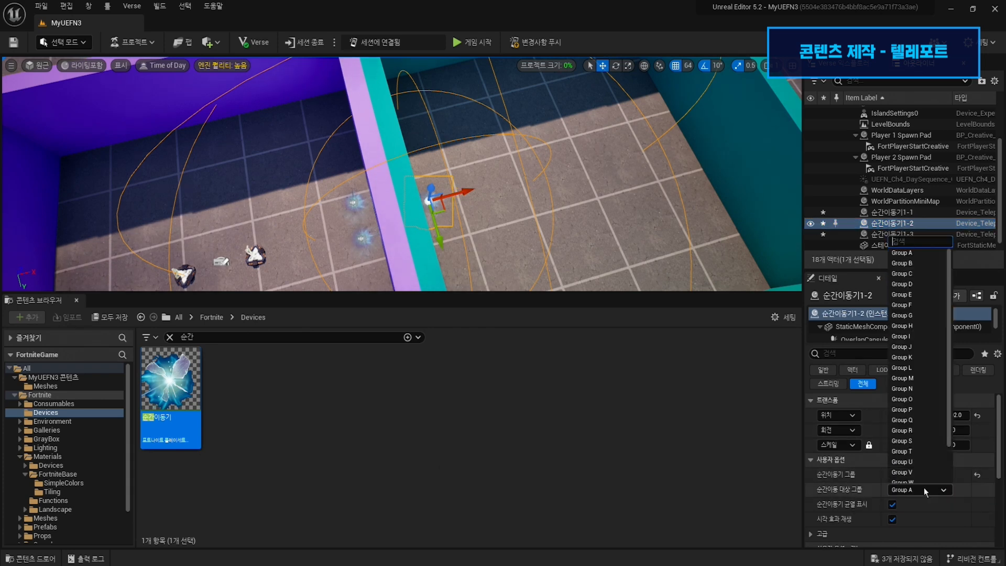
pyautogui.click(928, 274)
# - Set 순간이동기1-3's teleporter group to Group C and its target group to Group None, and save the level
pyautogui.moveTo(553, 195); pyautogui.dragTo(413, 187, button='right')
pyautogui.click(892, 235)
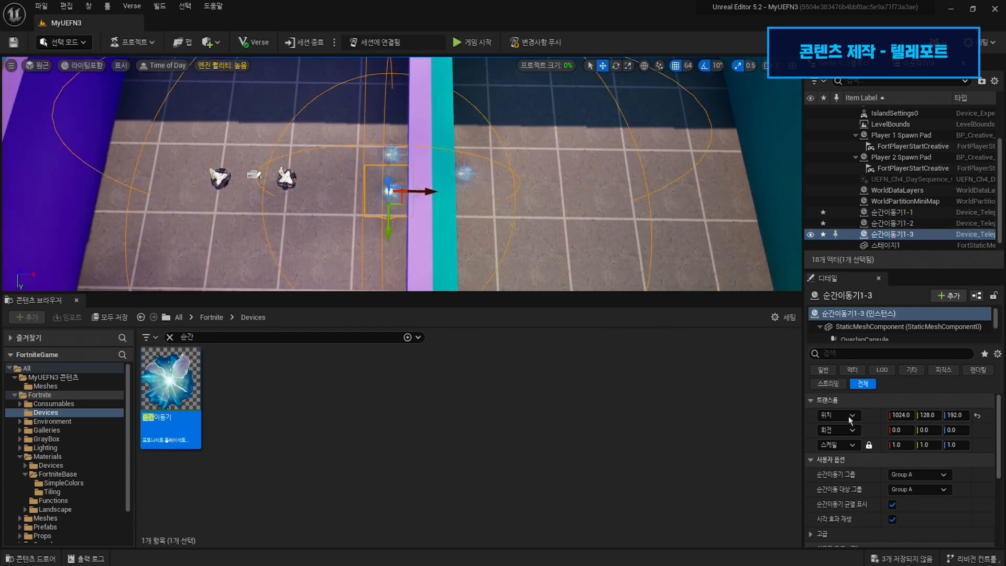
pyautogui.click(919, 474)
pyautogui.click(922, 258)
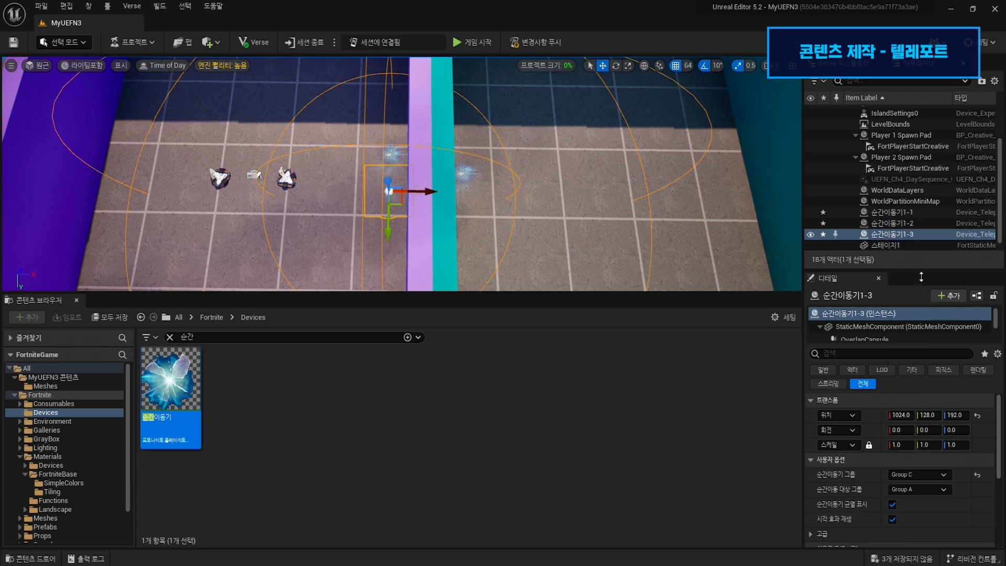
pyautogui.click(932, 477)
pyautogui.scroll(-2, 936, 437)
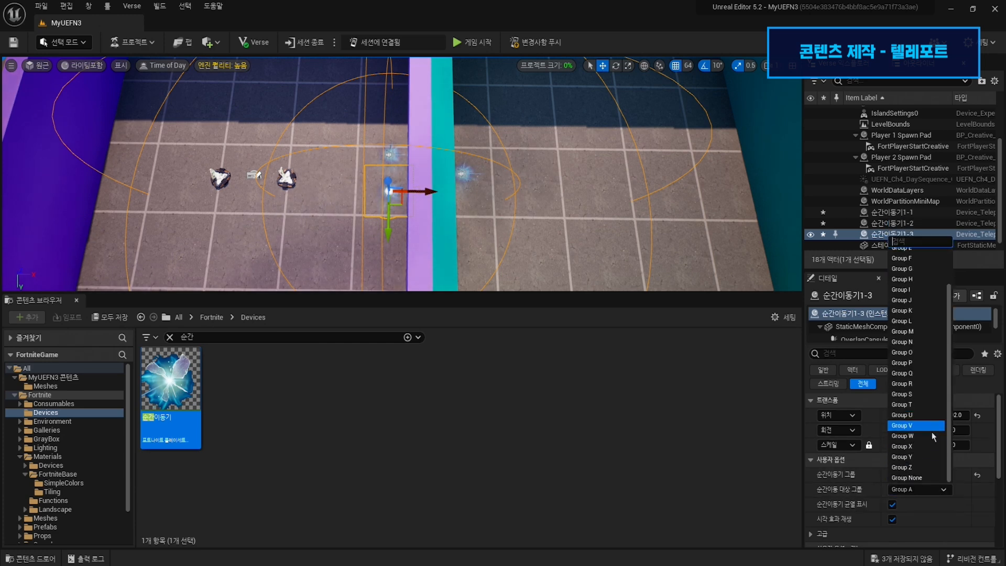
pyautogui.click(925, 477)
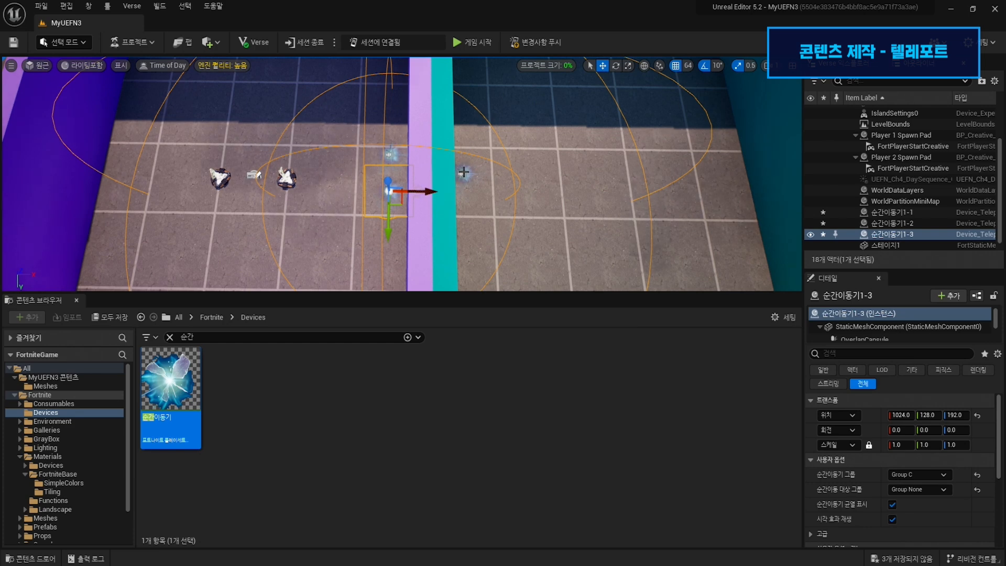
pyautogui.hotkey('ctrl', 's')
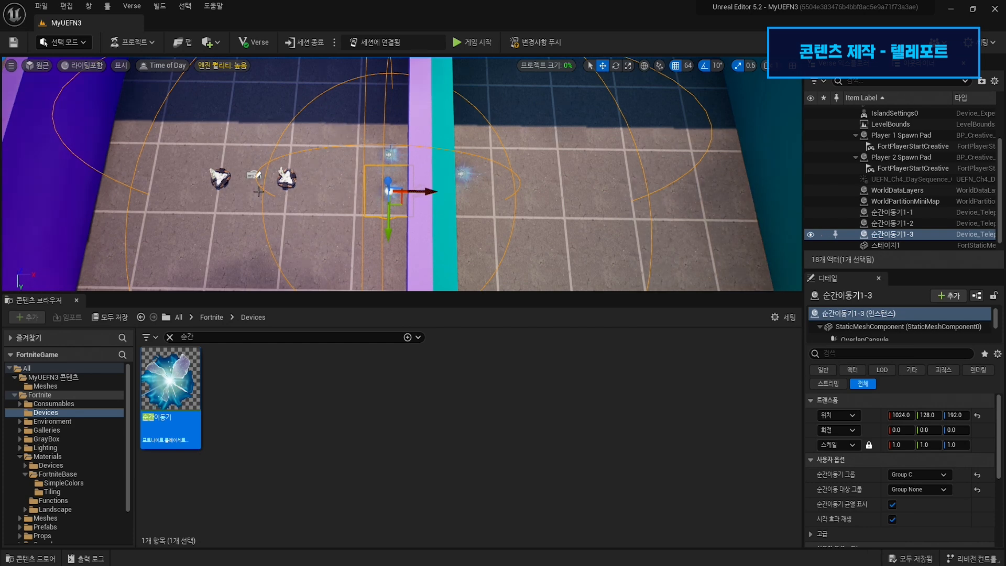
# - Start the game and walk the character through a teleporter in the first room to test the link
pyautogui.click(477, 43)
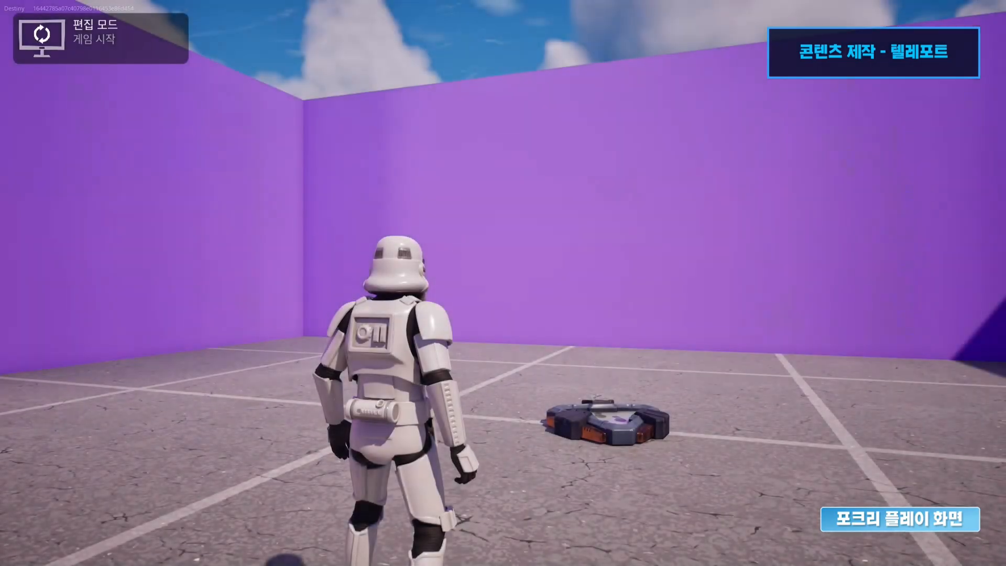
pyautogui.press('w')
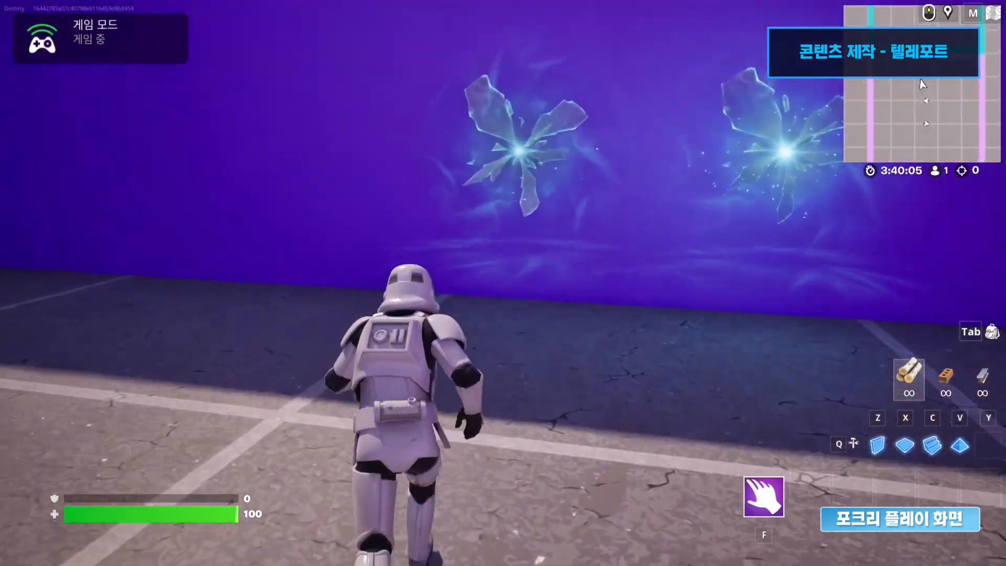
pyautogui.press('w')
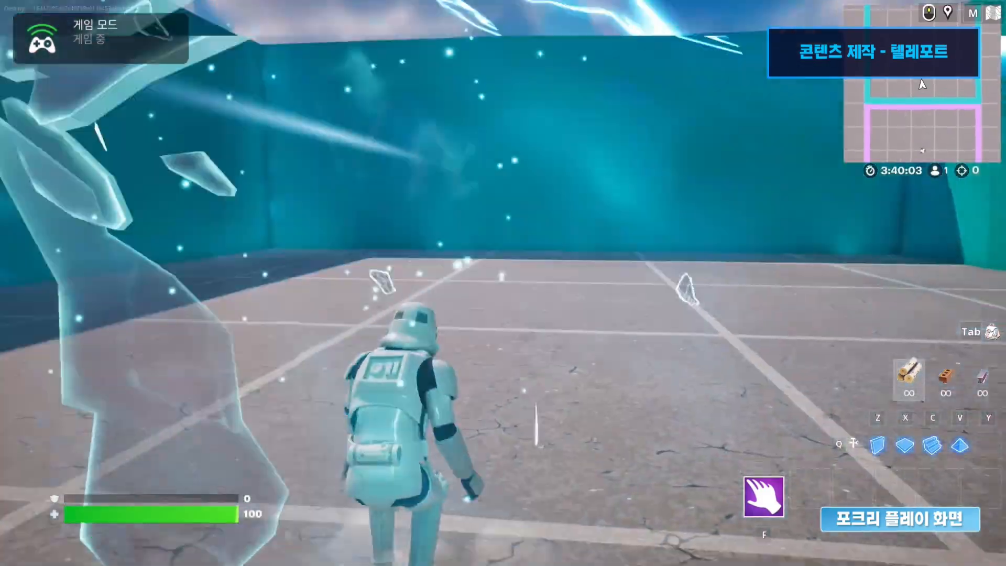
# - Walk the character back through the teal room's teleporter and try the two teleporters on the purple room's wall
pyautogui.press('w')
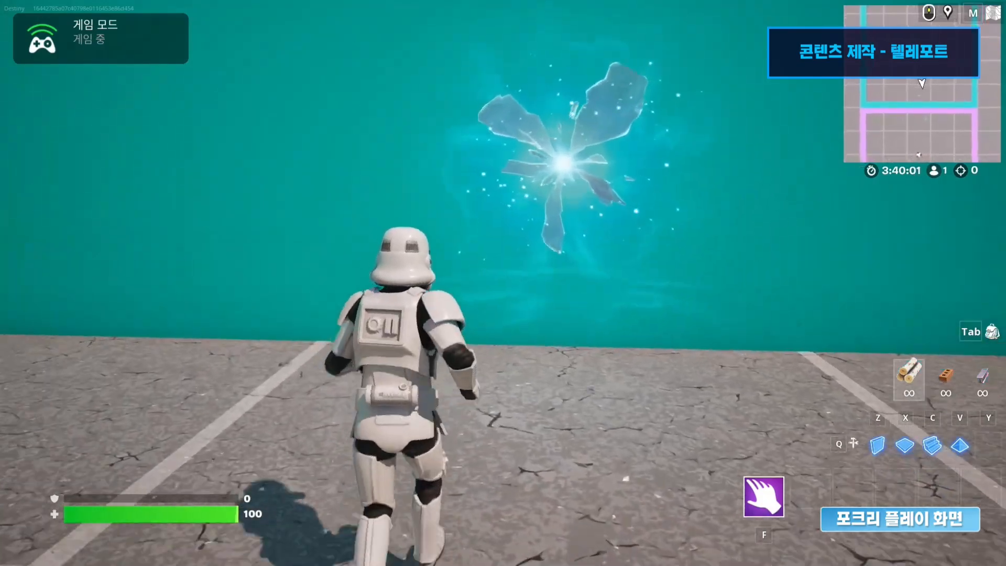
pyautogui.press('w')
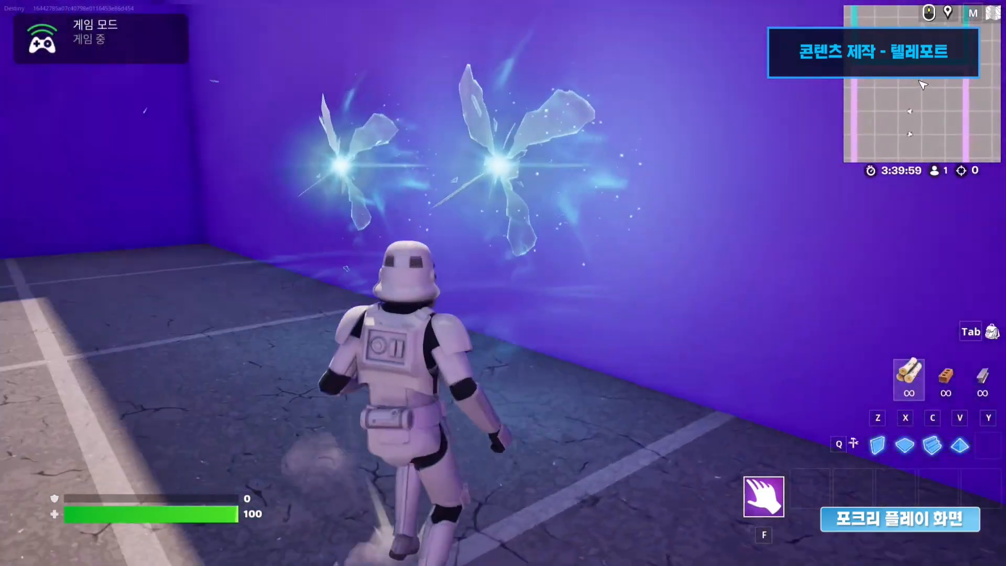
pyautogui.press('w')
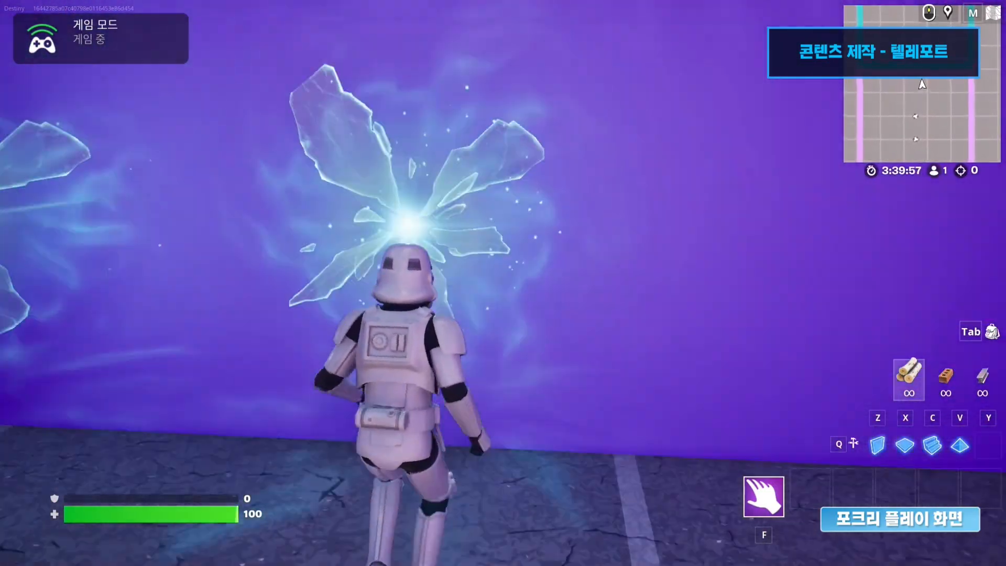
pyautogui.press('s')
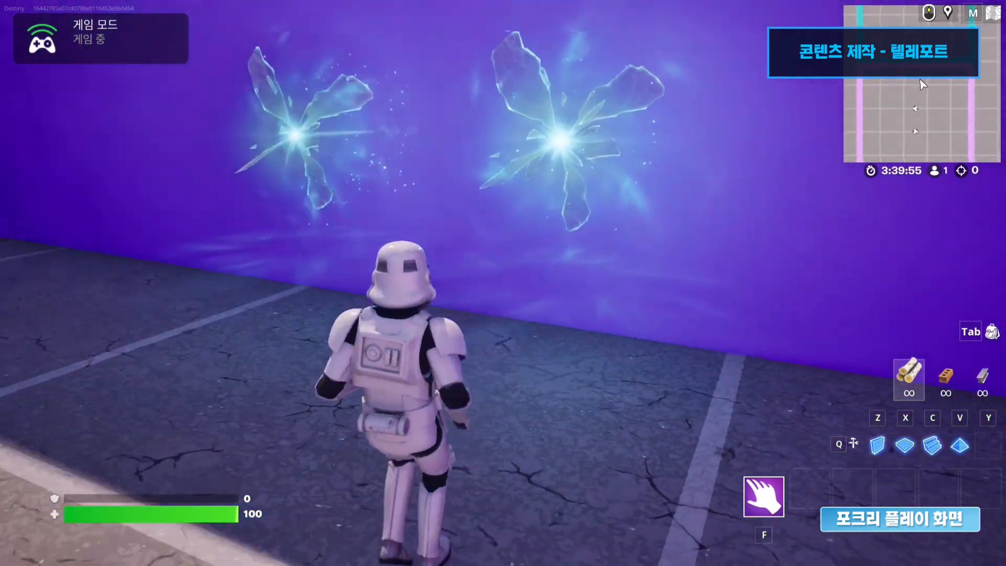
pyautogui.press('w')
pyautogui.press('w')
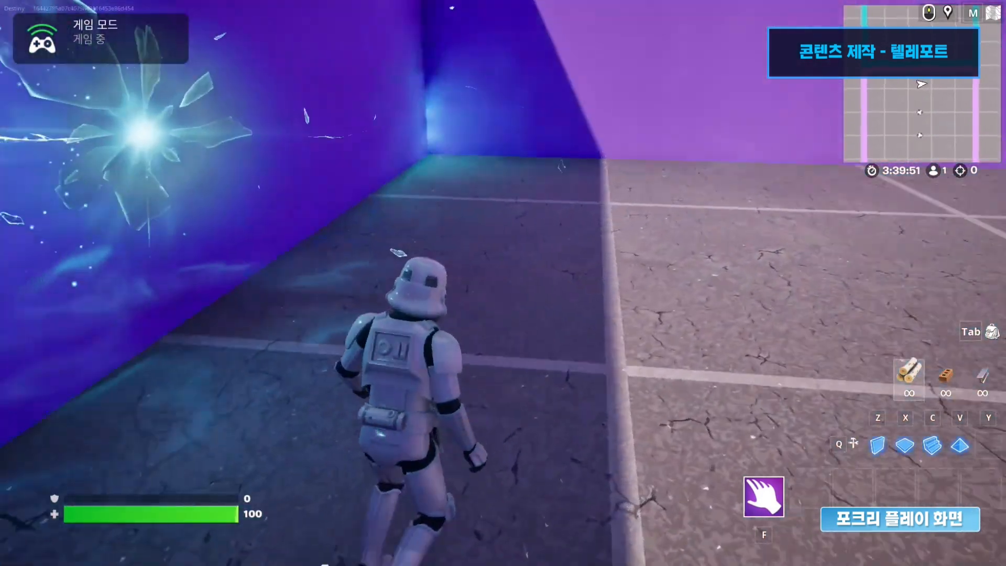
pyautogui.press('w')
pyautogui.press('a')
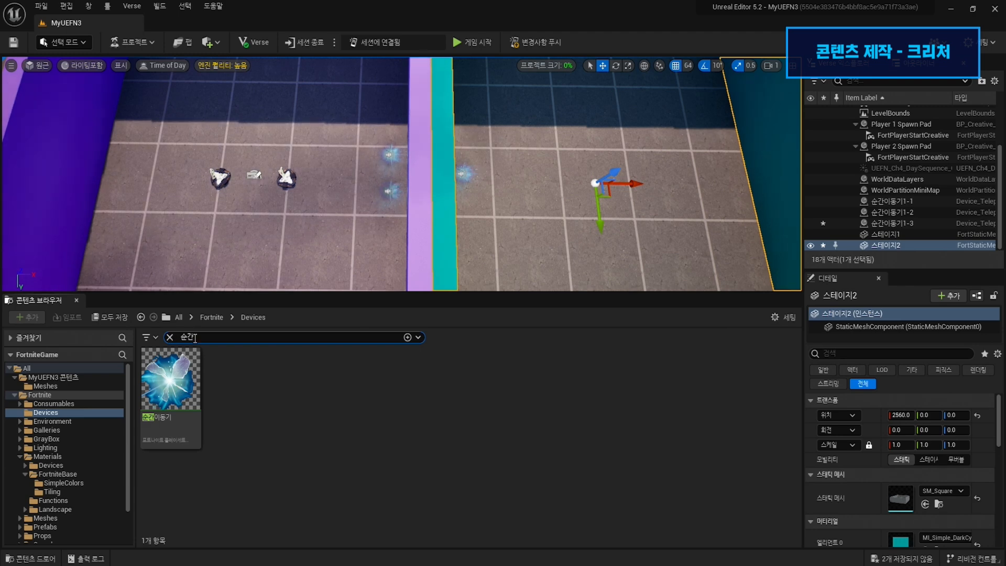
# - Find 크리처 소환 장치 by searching the devices for 크리, and place it in the second room at 2048, -256, 0
pyautogui.click(170, 337)
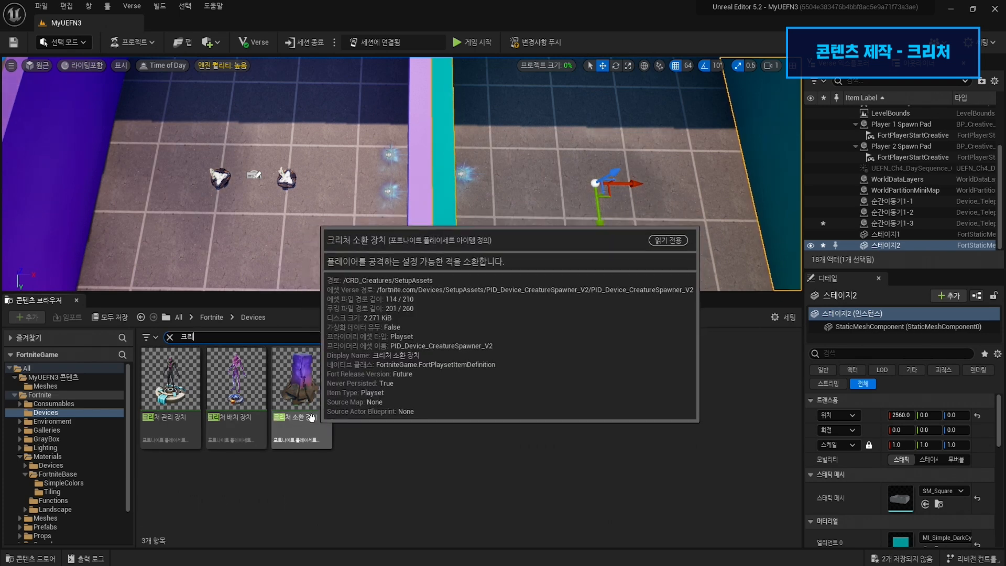
pyautogui.moveTo(316, 406); pyautogui.dragTo(664, 118)
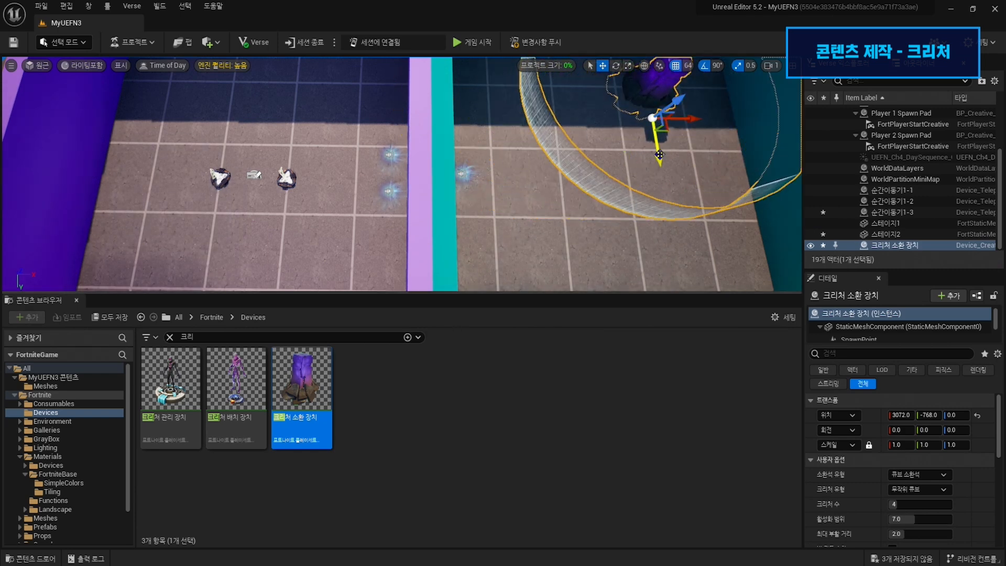
pyautogui.moveTo(658, 152); pyautogui.dragTo(588, 192)
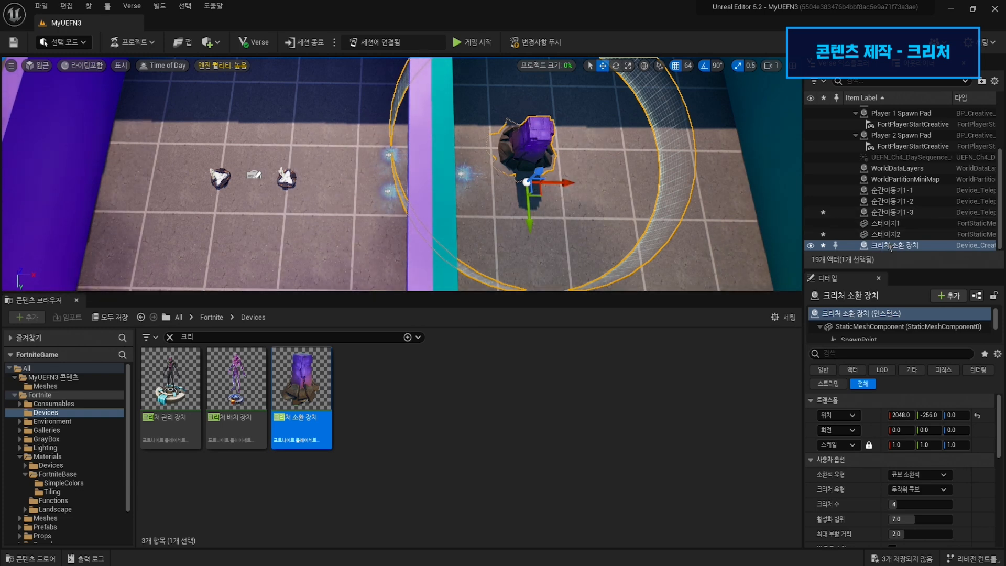
# - Attach 크리처 소환 장치 to 스테이지2 with socket None and reset its relative location to 0, 0, 0
pyautogui.moveTo(894, 249); pyautogui.dragTo(897, 238)
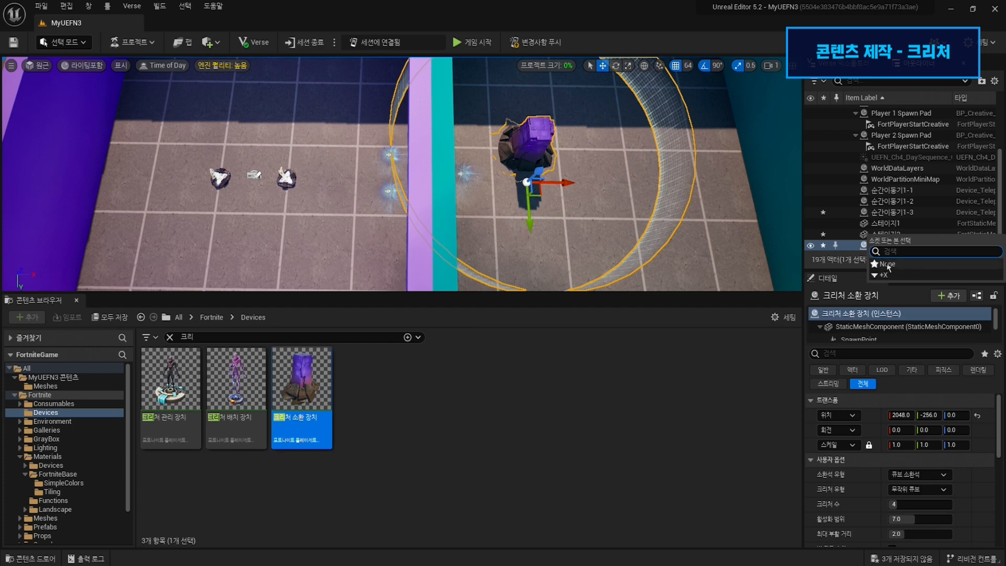
pyautogui.click(887, 265)
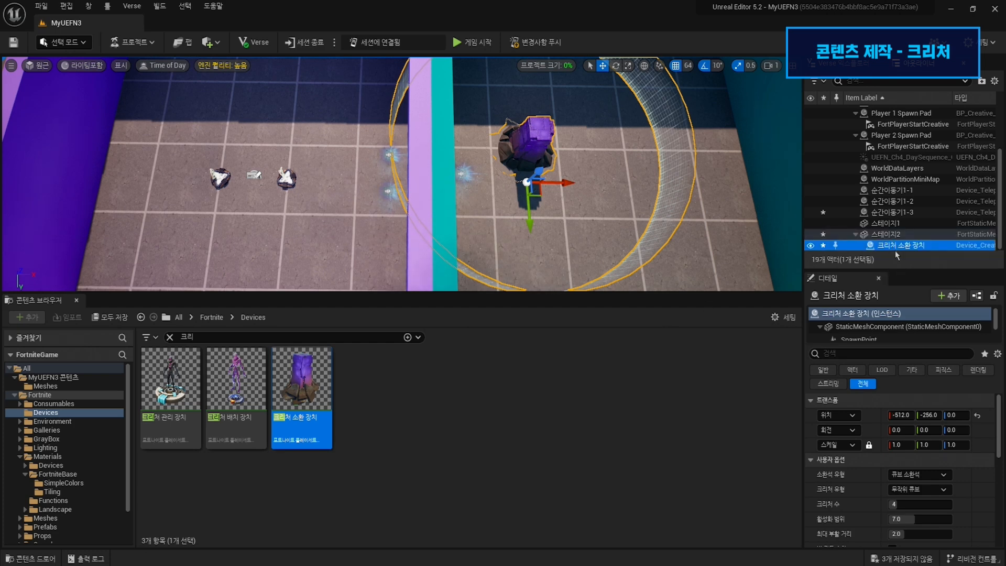
pyautogui.click(977, 417)
pyautogui.moveTo(638, 218); pyautogui.dragTo(583, 223, button='right')
pyautogui.press('s')
pyautogui.press('w')
pyautogui.moveTo(401, 173); pyautogui.dragTo(398, 144, button='right')
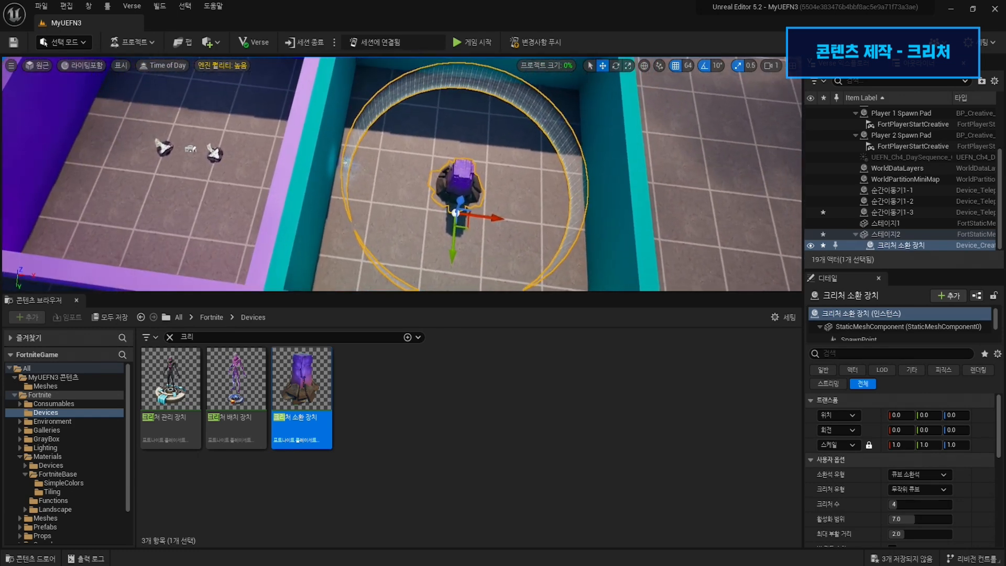
# - Group 스테이지2 with 크리처 소환 장치, ungroup them again, and save the level
pyautogui.keyDown('ctrl'); pyautogui.click(896, 234); pyautogui.keyUp('ctrl')
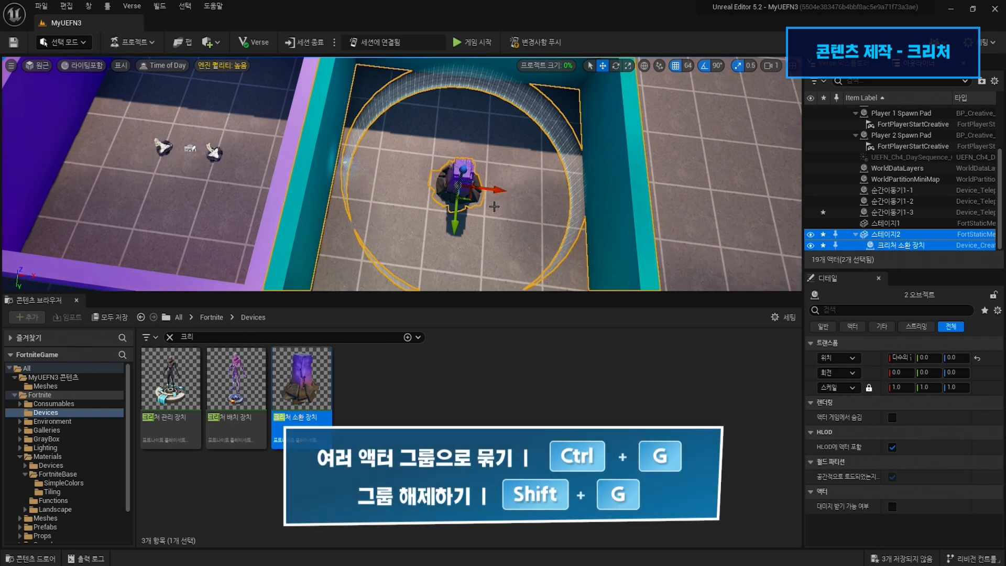
pyautogui.hotkey('ctrl', 'g')
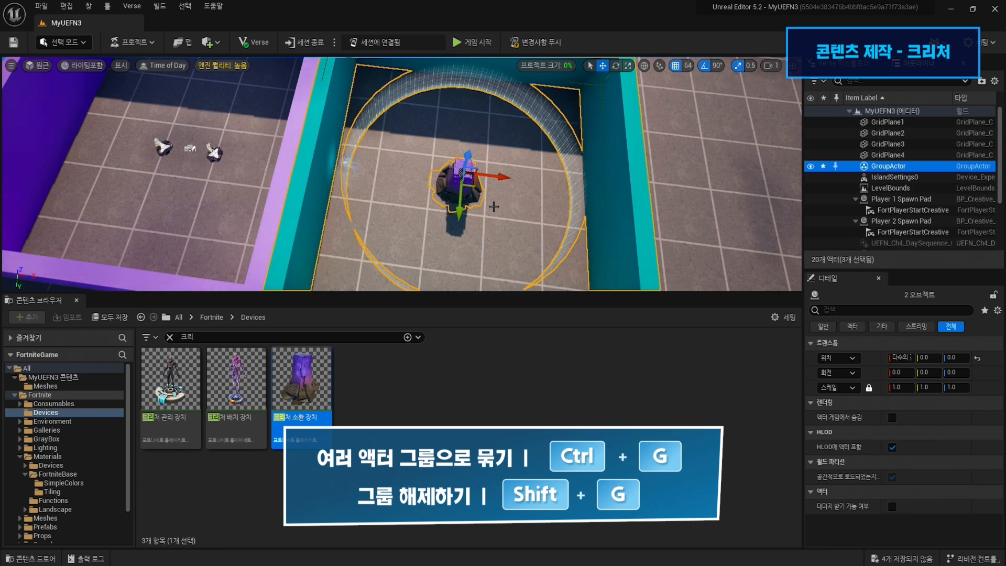
pyautogui.hotkey('shift', 'g')
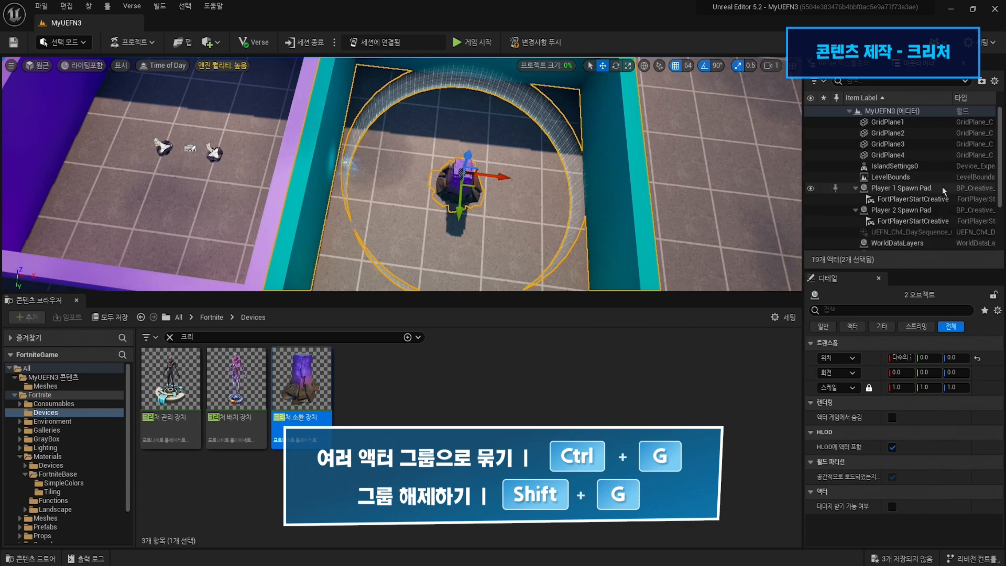
pyautogui.hotkey('ctrl', 's')
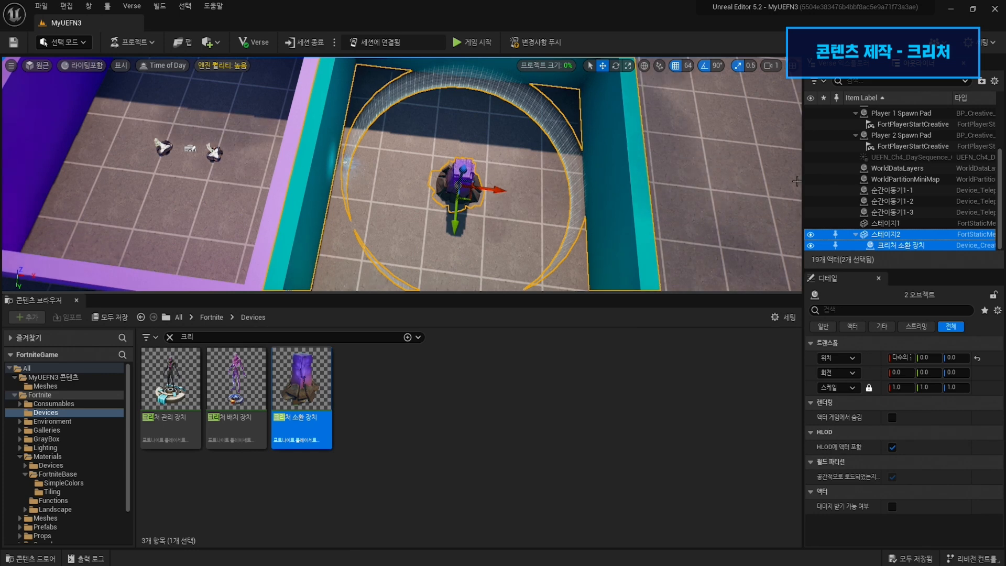
# - Set 크리처 소환 장치's spawner type to 얼음 소환석 and its creature type to 얼음 무작위
pyautogui.click(906, 246)
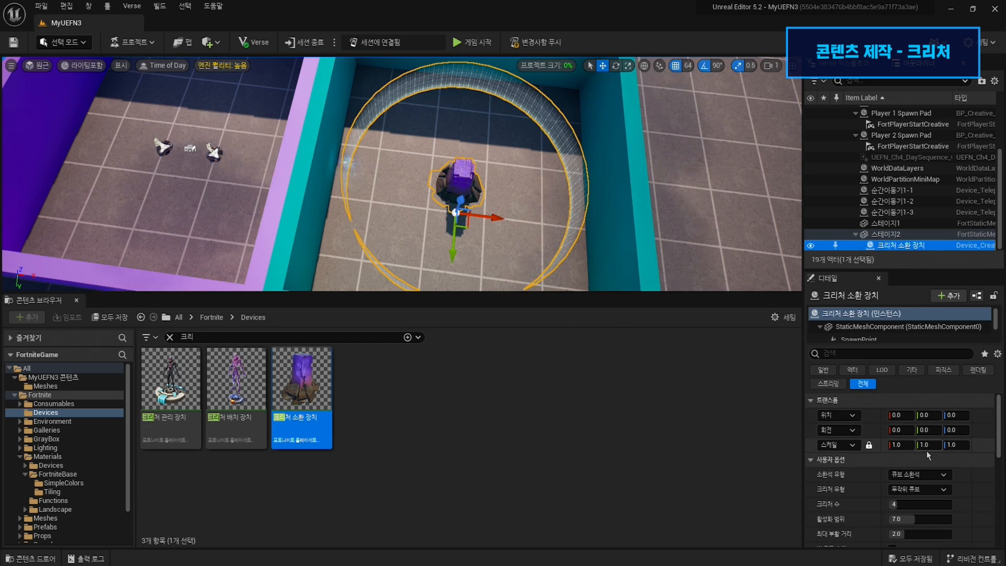
pyautogui.scroll(-2, 943, 461)
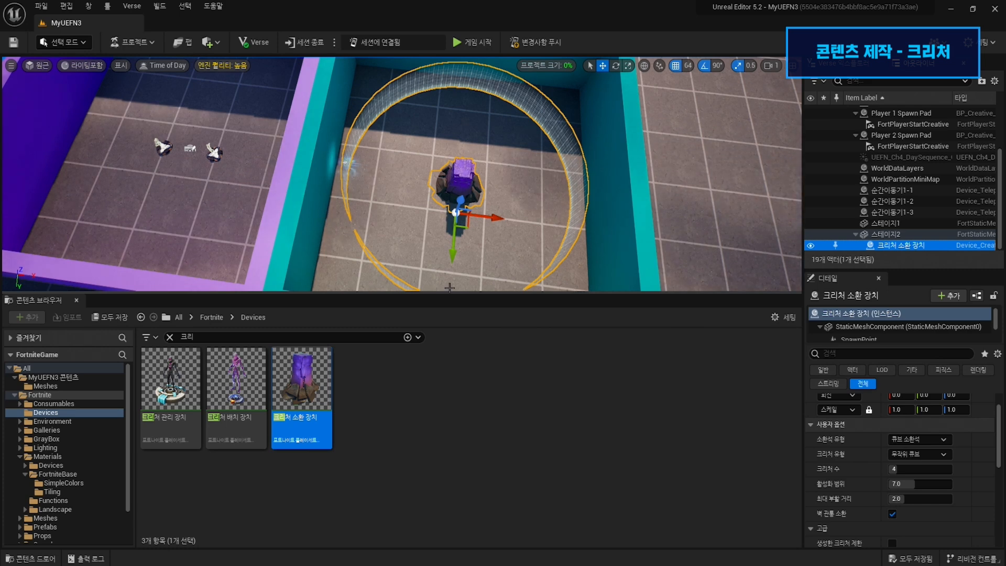
pyautogui.click(942, 442)
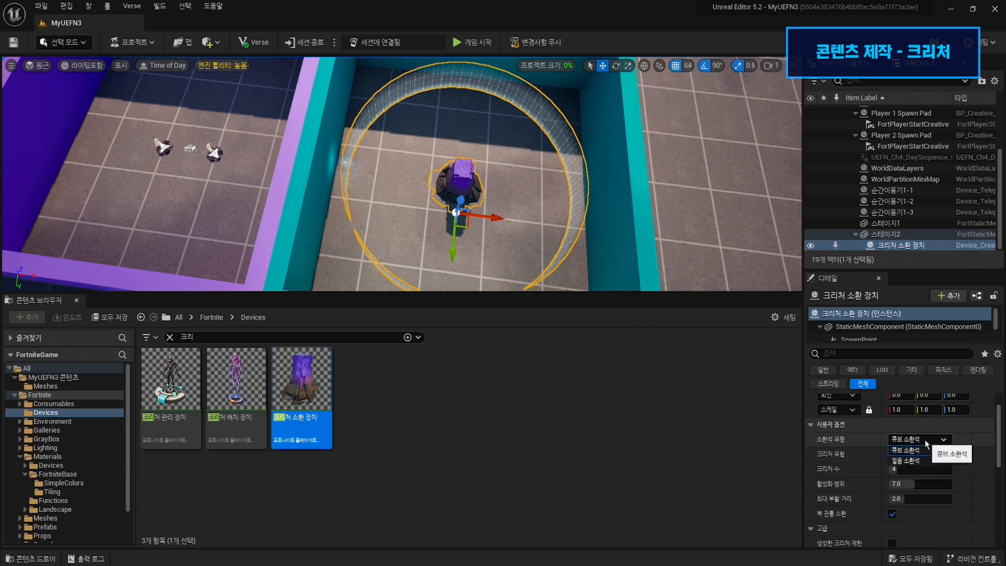
pyautogui.click(930, 462)
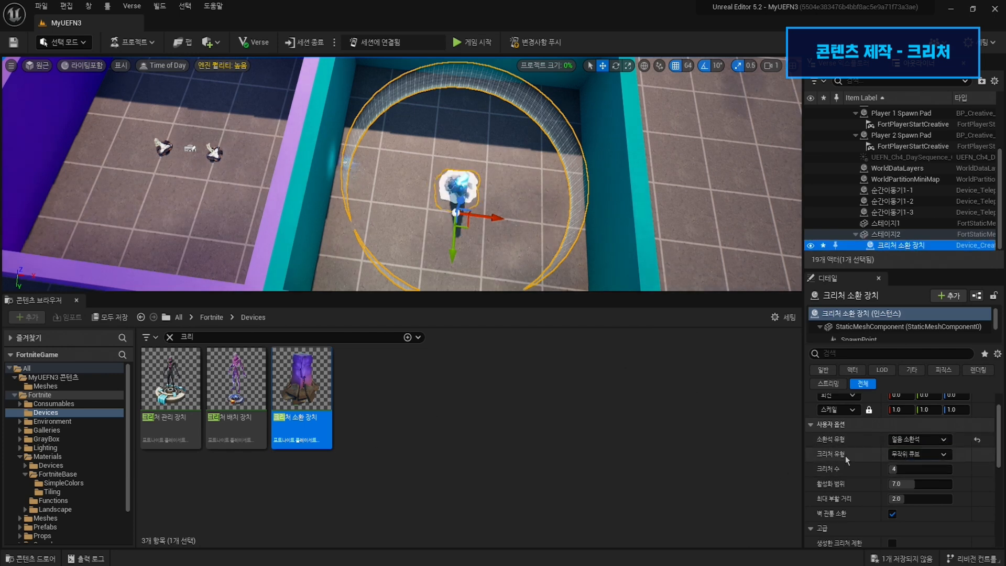
pyautogui.click(942, 454)
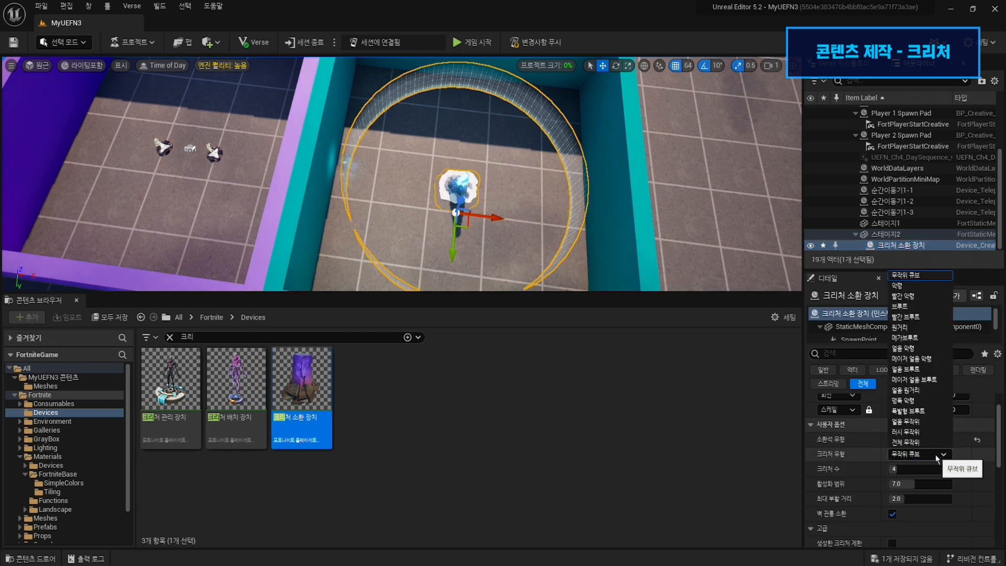
pyautogui.click(925, 423)
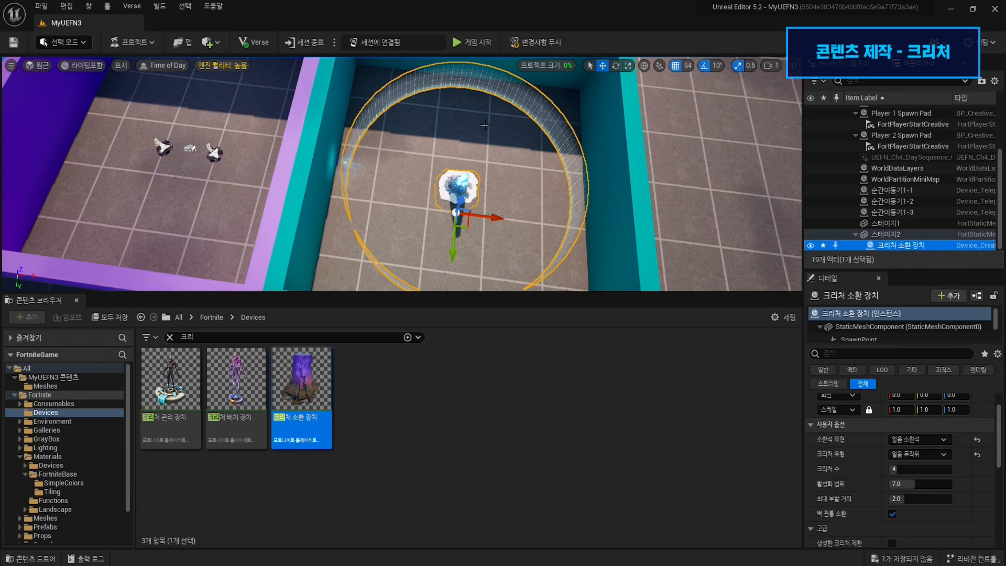
# - Start the game and take a teleporter into the second room to test the ice creature spawner
pyautogui.click(479, 46)
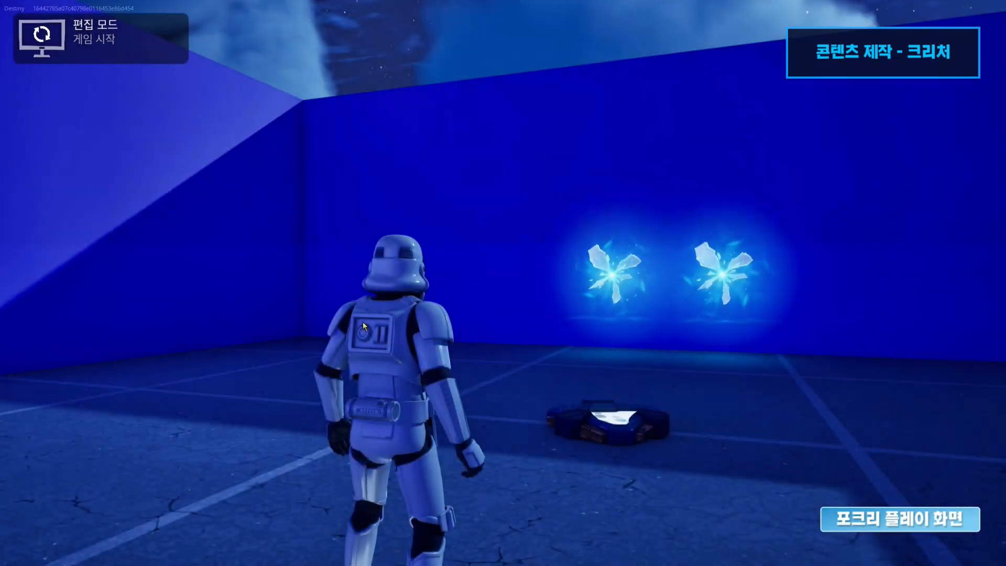
pyautogui.press('w')
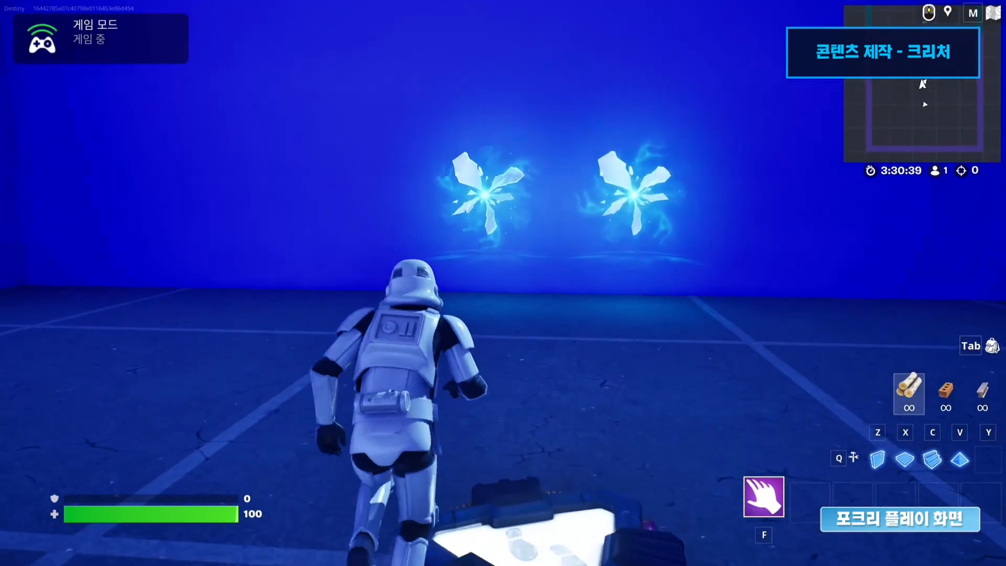
pyautogui.press('w')
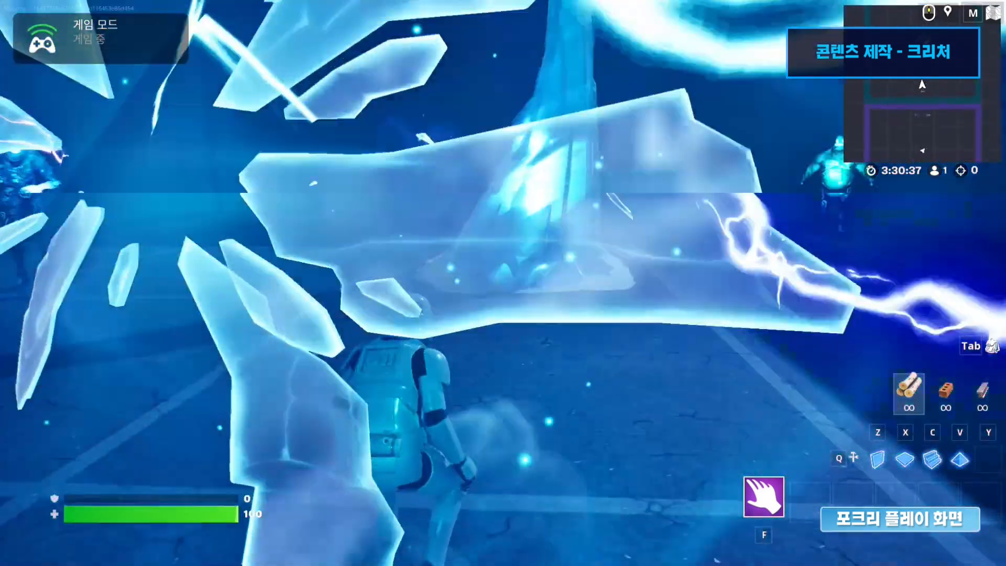
pyautogui.press('w')
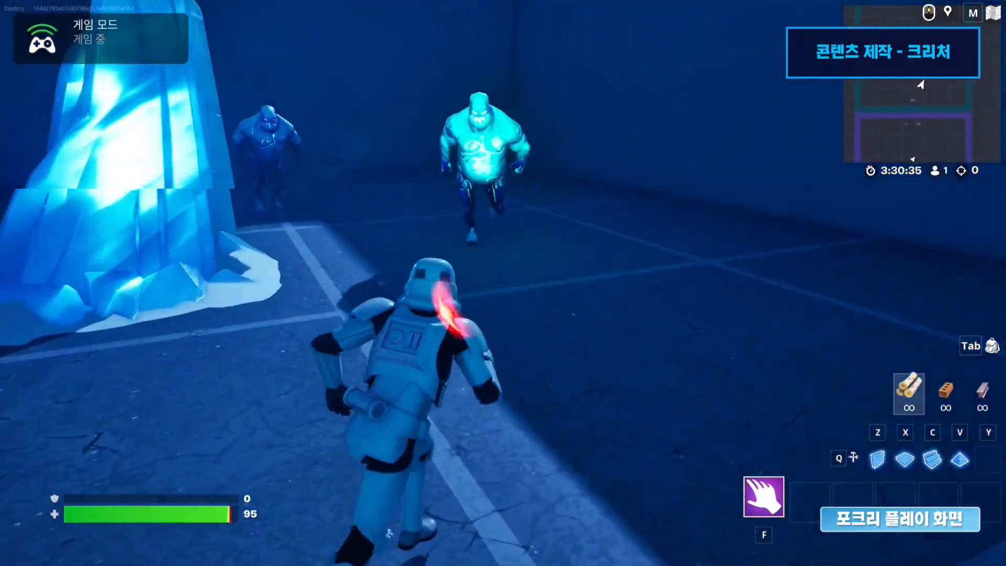
pyautogui.press('w')
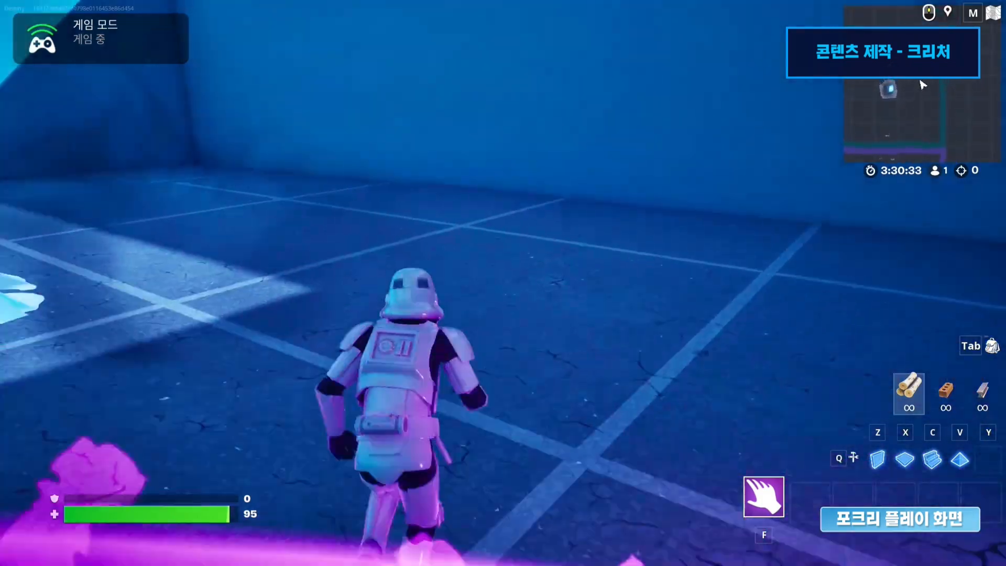
# - Run around the ice spawner, return to the first room through the teleporter, and end the game
pyautogui.press('w')
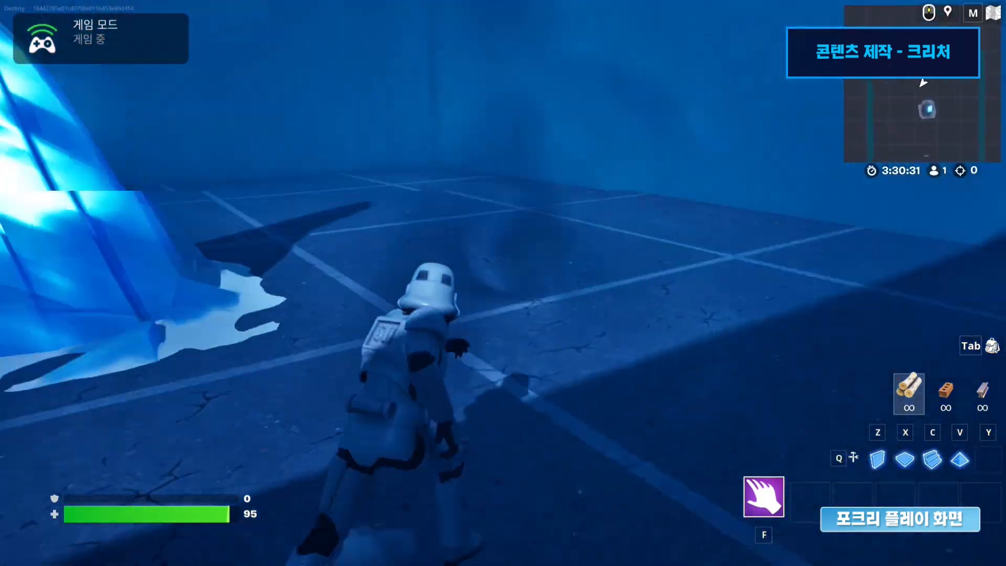
pyautogui.press('w')
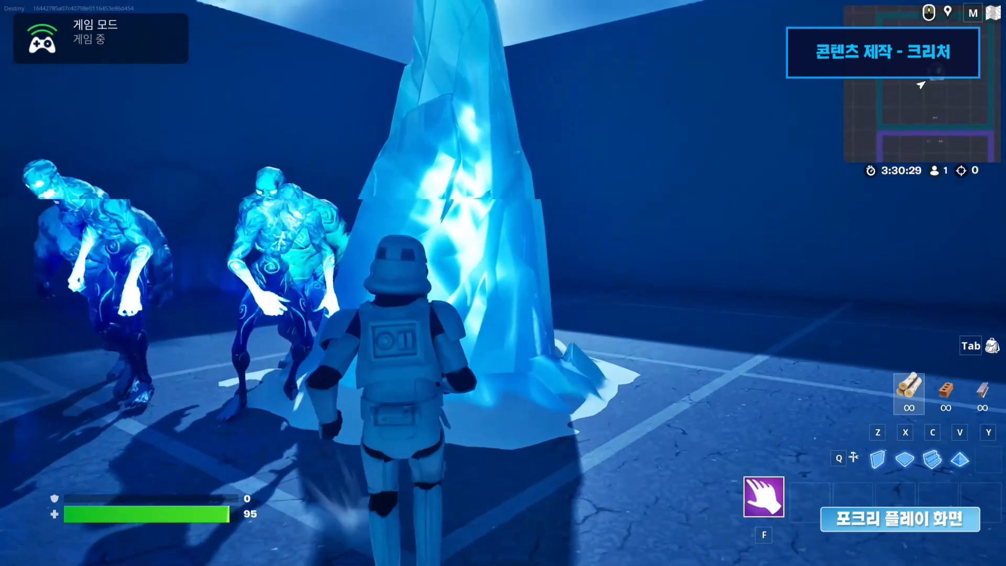
pyautogui.press('w')
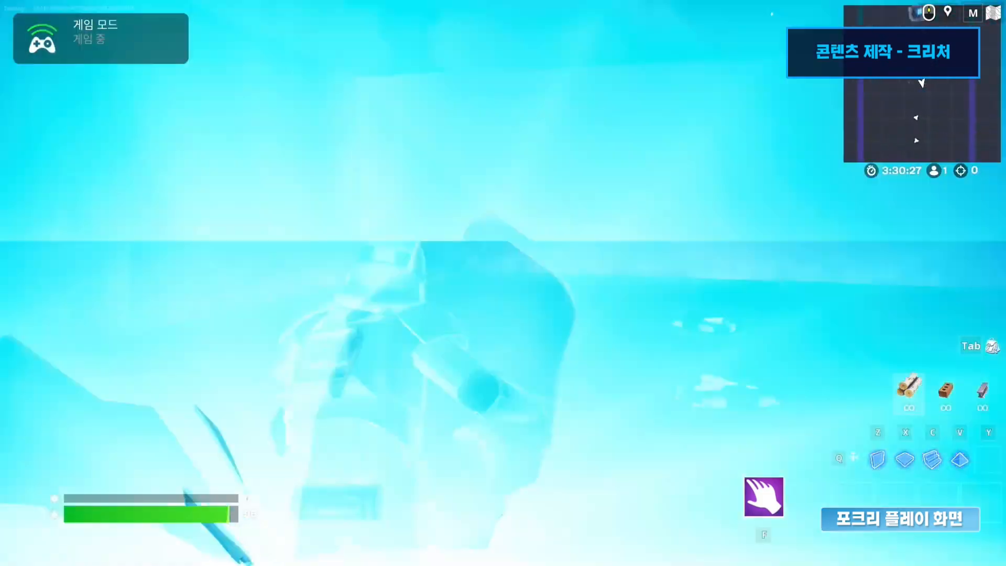
pyautogui.press('w')
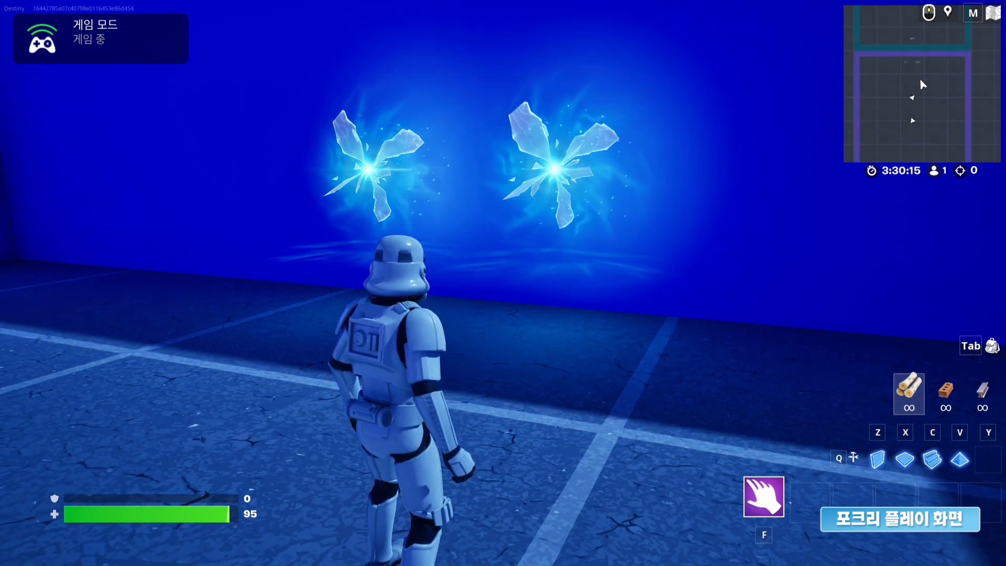
pyautogui.press('Escape')
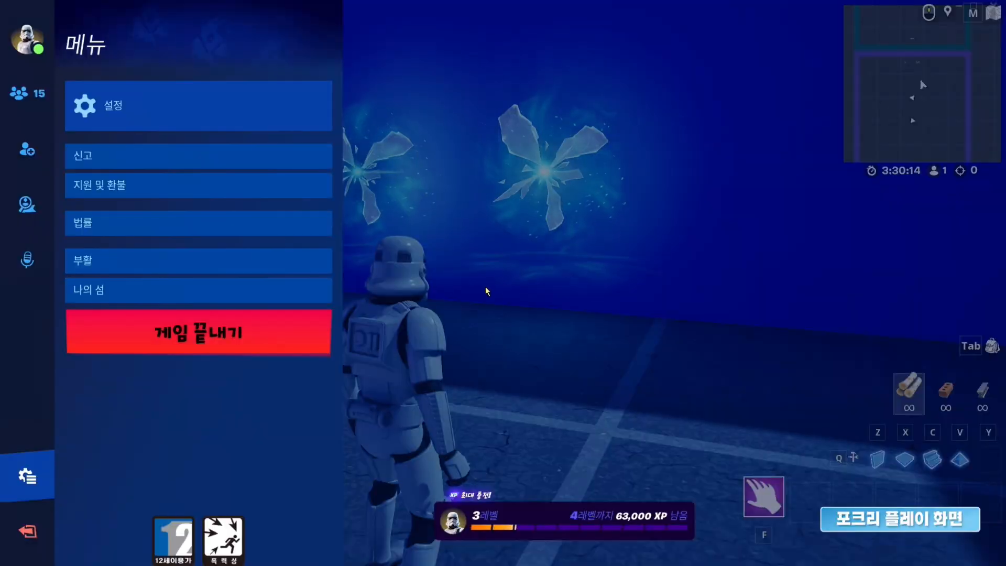
pyautogui.click(232, 346)
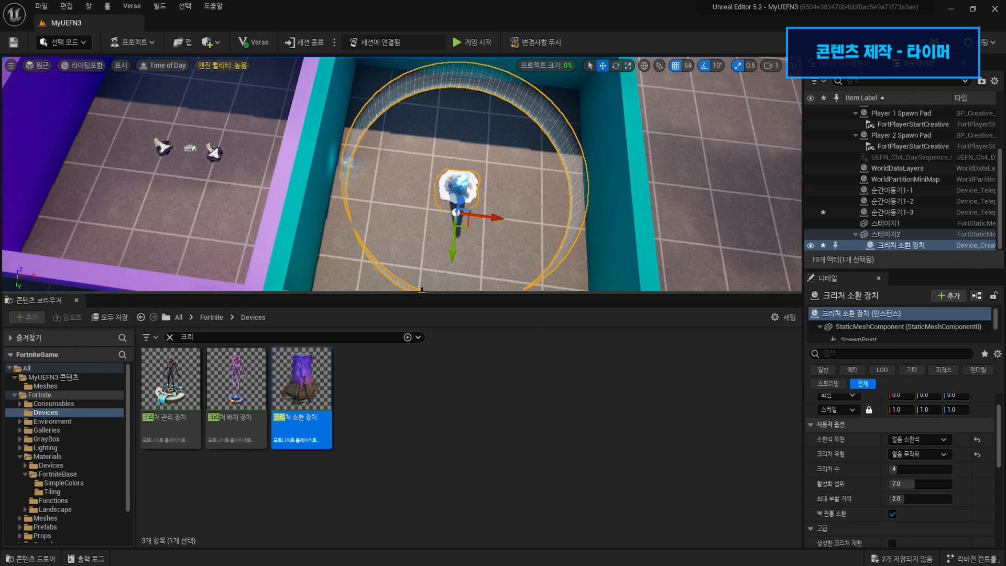
# - Search the Devices folder for 타이 and place 타이머 장치 in the second room beside the teal wall
pyautogui.click(169, 337)
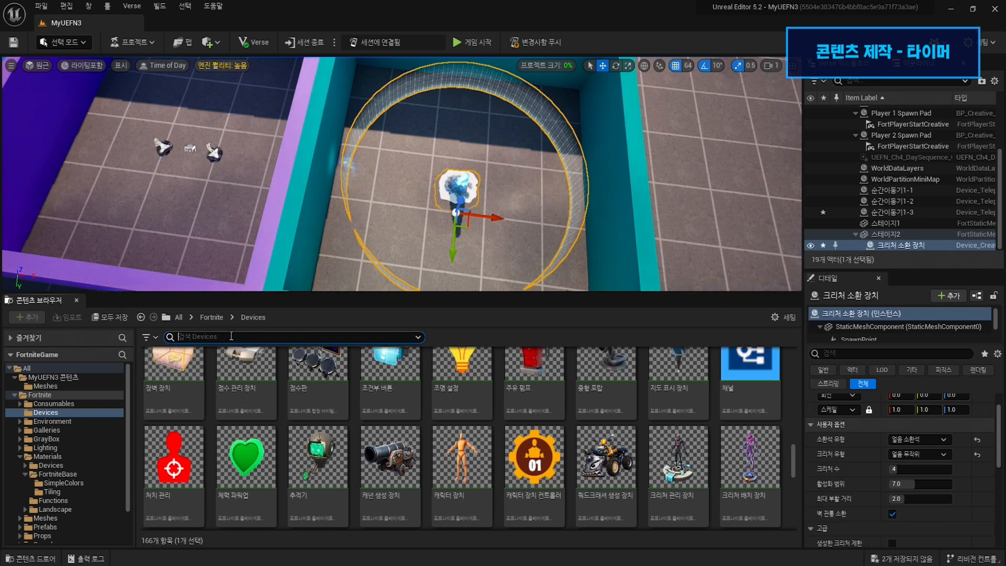
pyautogui.write('타이')
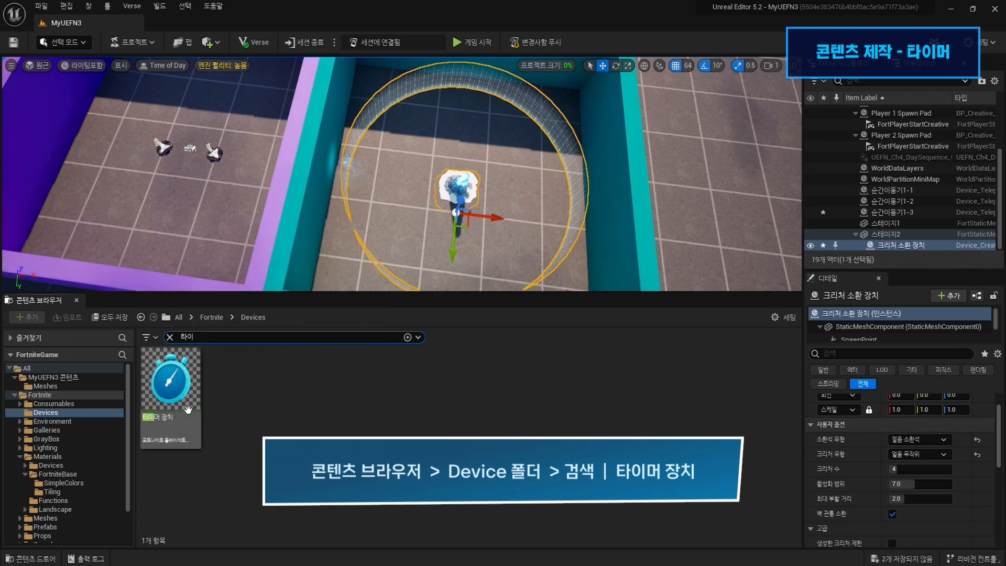
pyautogui.moveTo(188, 409); pyautogui.dragTo(352, 173)
pyautogui.moveTo(353, 174); pyautogui.dragTo(309, 197, button='right')
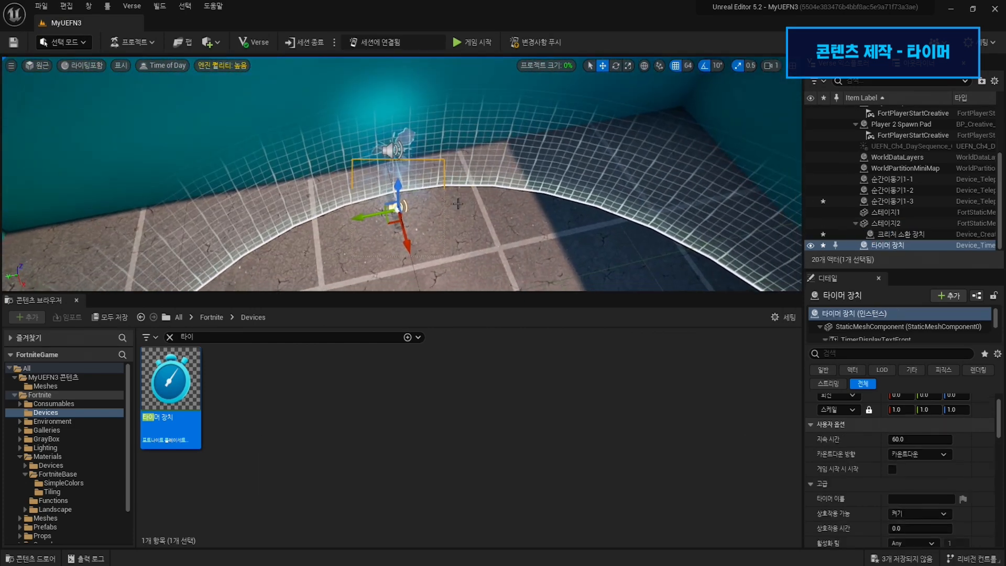
# - Shift 타이머 장치 along the wall, lift it off the floor, and rotate it to about -90° around the vertical axis
pyautogui.moveTo(402, 242); pyautogui.dragTo(408, 263)
pyautogui.moveTo(403, 208); pyautogui.dragTo(403, 176)
pyautogui.moveTo(404, 176); pyautogui.dragTo(488, 181, button='right')
pyautogui.moveTo(449, 218)
pyautogui.mouseDown(button='right')
pyautogui.moveTo(446, 257)
pyautogui.moveTo(464, 225)
pyautogui.moveTo(449, 218)
pyautogui.mouseUp(button='right')
pyautogui.press('e')
pyautogui.moveTo(379, 241); pyautogui.dragTo(390, 242)
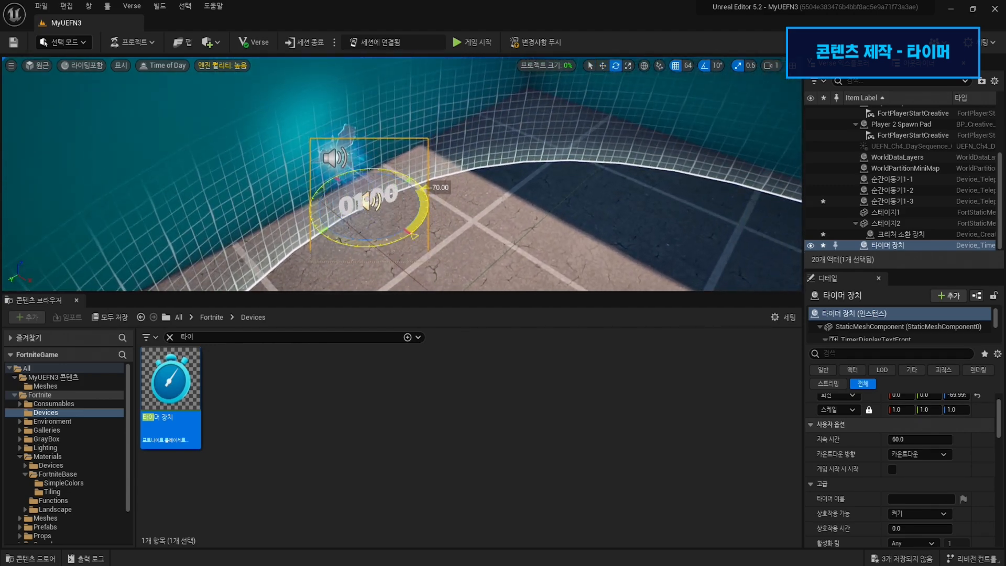
pyautogui.moveTo(419, 183); pyautogui.dragTo(422, 190)
# - Raise 타이머 장치 high on the teal wall, above the teleporter
pyautogui.press('w')
pyautogui.moveTo(361, 184); pyautogui.dragTo(363, 70)
pyautogui.press('f')
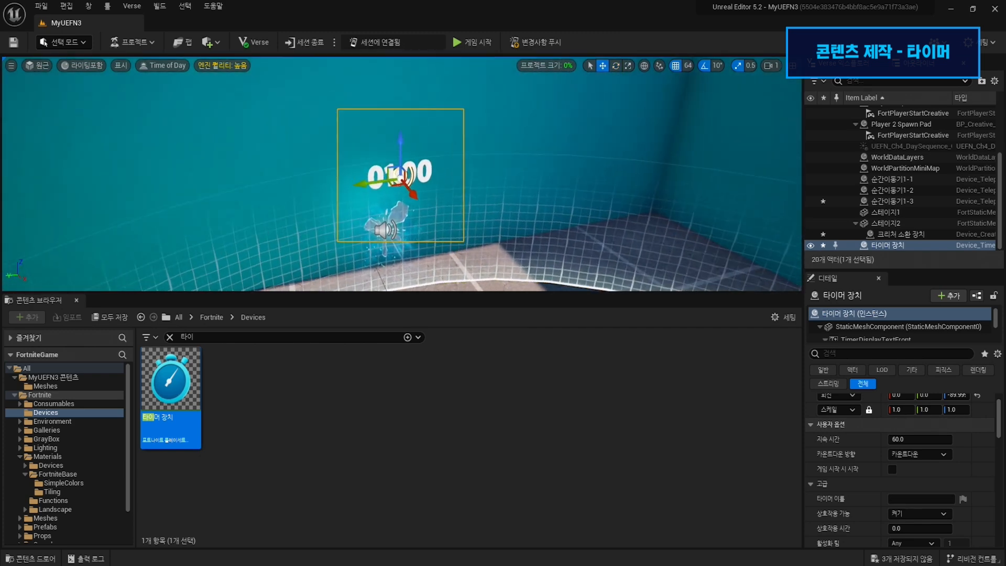
pyautogui.moveTo(392, 138); pyautogui.dragTo(370, 107)
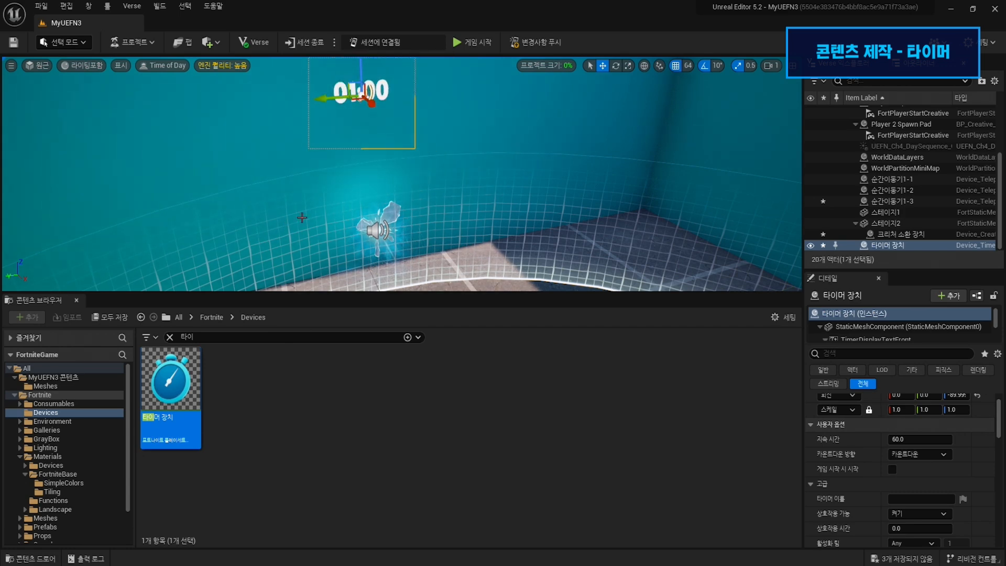
# - Set 타이머 장치's 타이머 진행 중 텍스트 to "스포너 장치 폭파까지 남은 시간"
pyautogui.moveTo(918, 271); pyautogui.dragTo(919, 208)
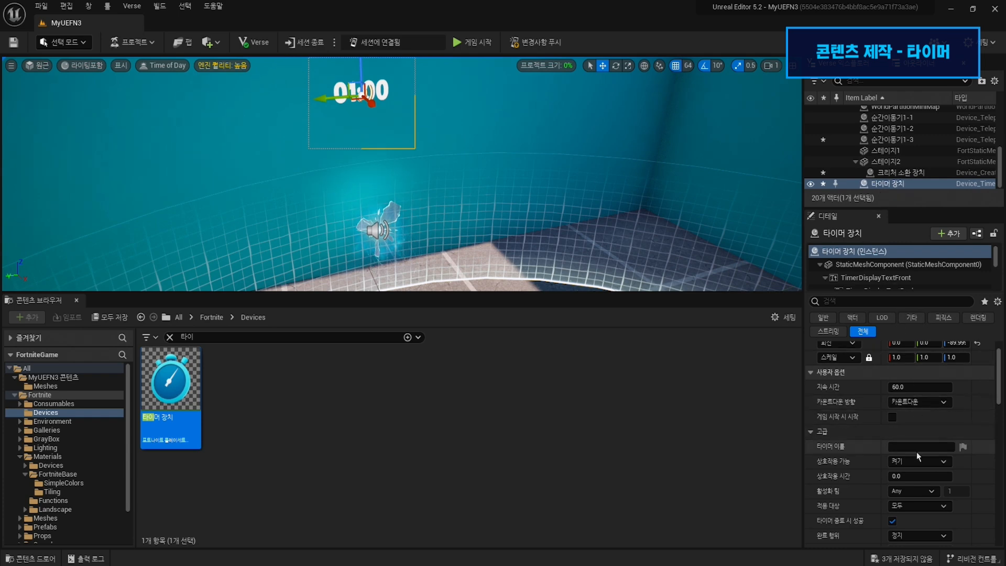
pyautogui.scroll(-2, 920, 482)
pyautogui.scroll(-4, 919, 483)
pyautogui.scroll(-1, 917, 459)
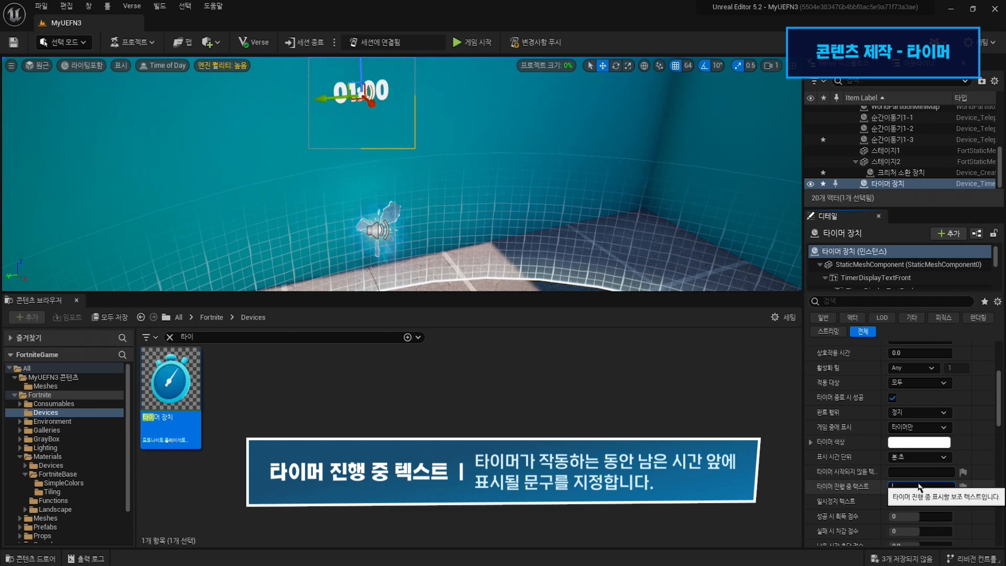
pyautogui.write('ㅅ')
pyautogui.write('피너 정')
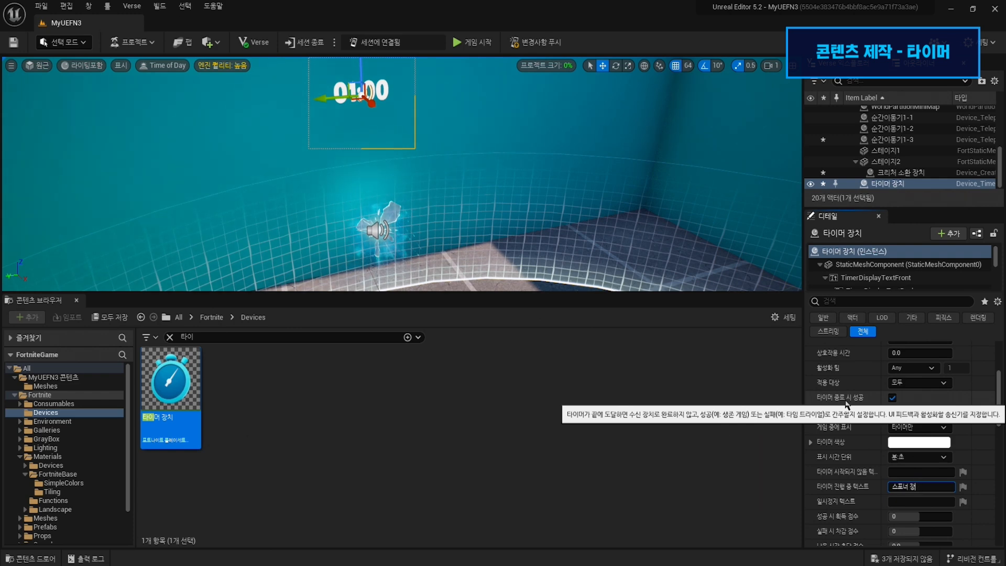
pyautogui.write('치까지')
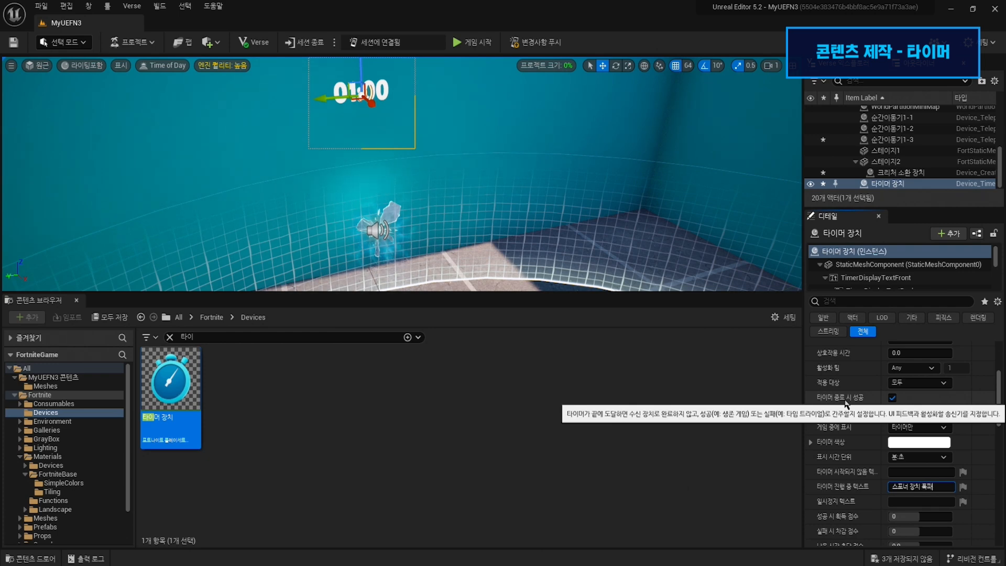
pyautogui.write(' 남의')
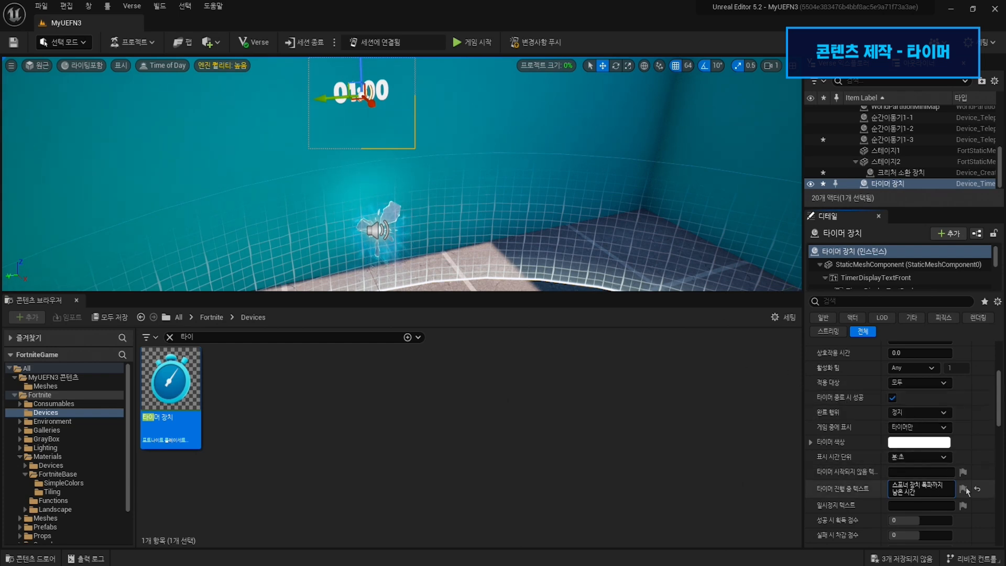
# - Set 타이머 장치's 타이머 라벨 텍스트 스타일 to 굵게(주황색)
pyautogui.moveTo(1001, 417); pyautogui.dragTo(1004, 451)
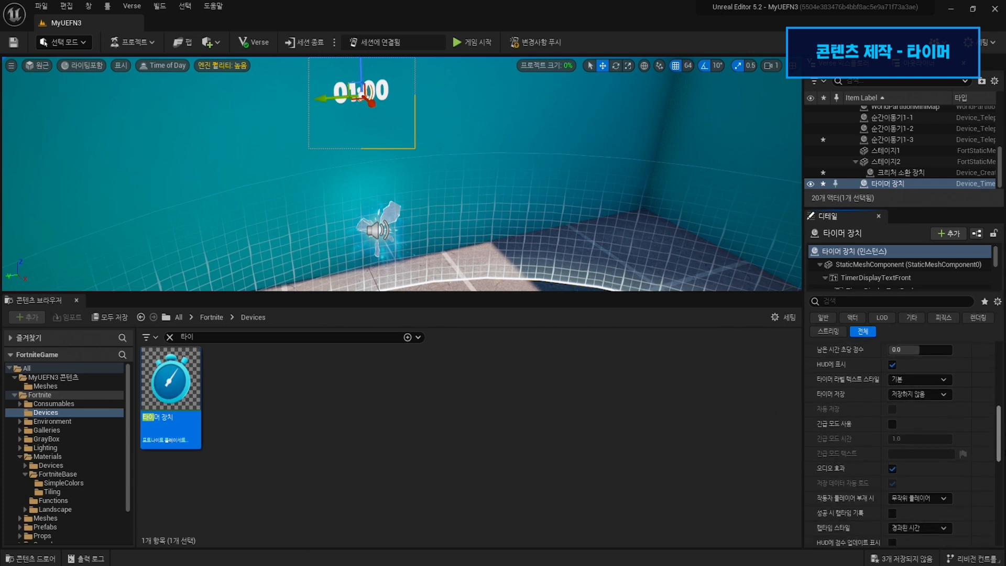
pyautogui.scroll(2, 891, 533)
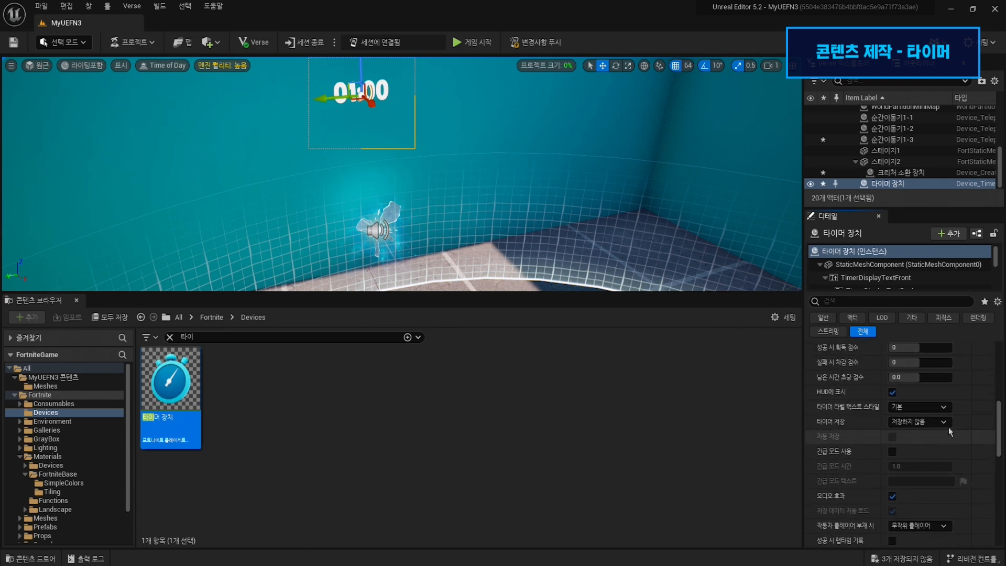
pyautogui.click(943, 408)
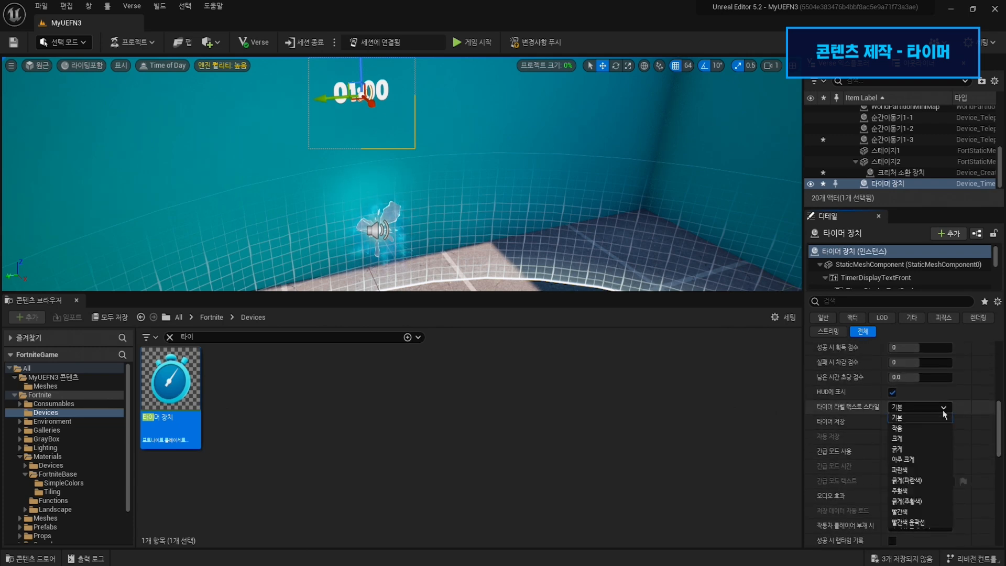
pyautogui.click(925, 502)
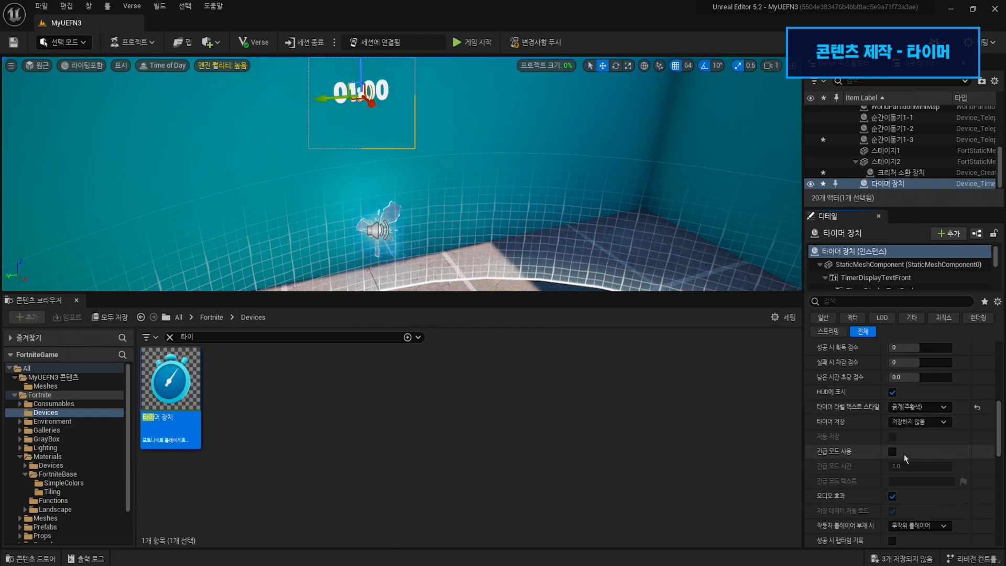
pyautogui.moveTo(1000, 434); pyautogui.dragTo(998, 412)
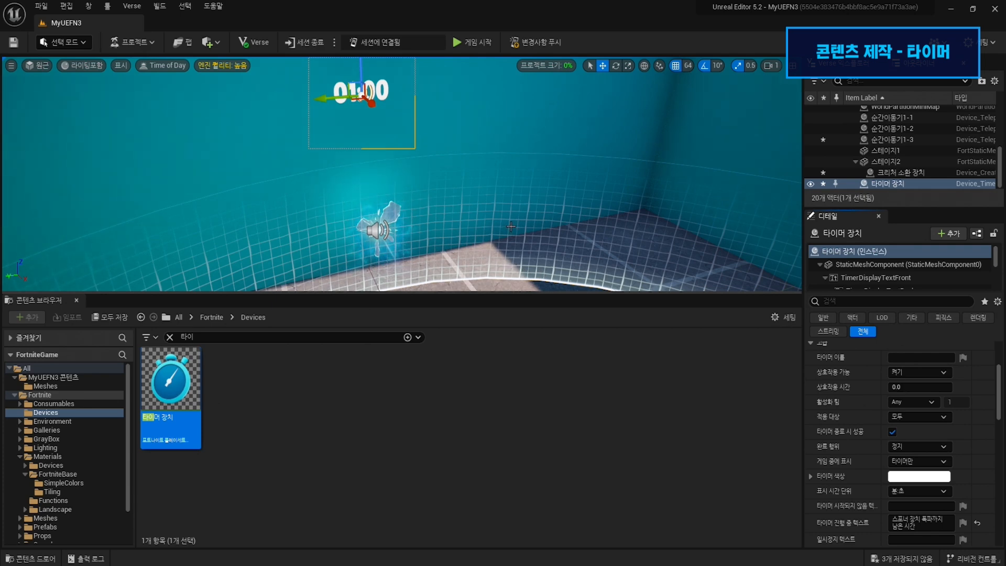
# - Add an entry to 순간이동기1-2's 사용 안 함 function and bind it to a teleporter's On Teleported event
pyautogui.moveTo(515, 195)
pyautogui.mouseDown(button='right')
pyautogui.moveTo(503, 209)
pyautogui.moveTo(516, 199)
pyautogui.mouseUp(button='right')
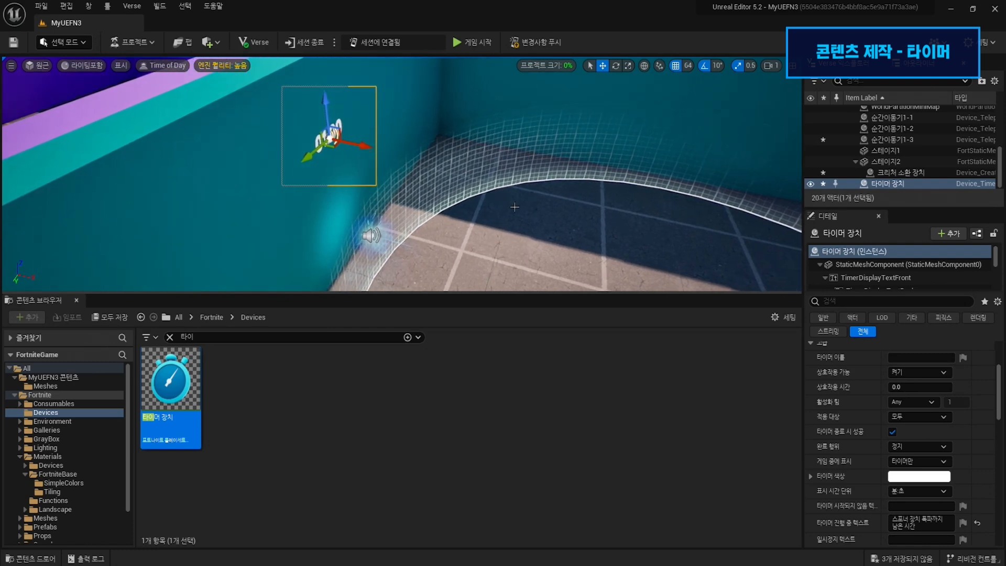
pyautogui.click(371, 234)
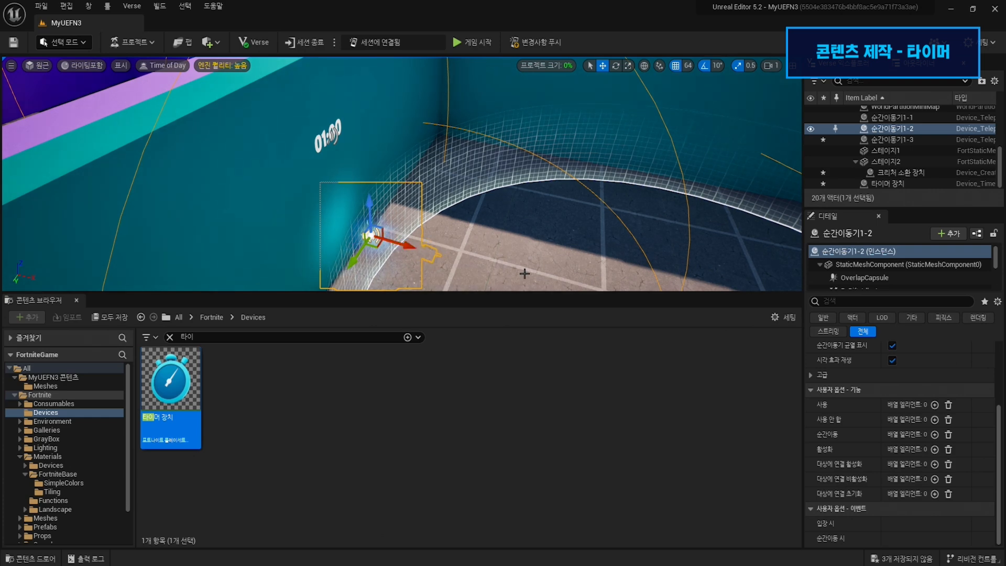
pyautogui.click(935, 420)
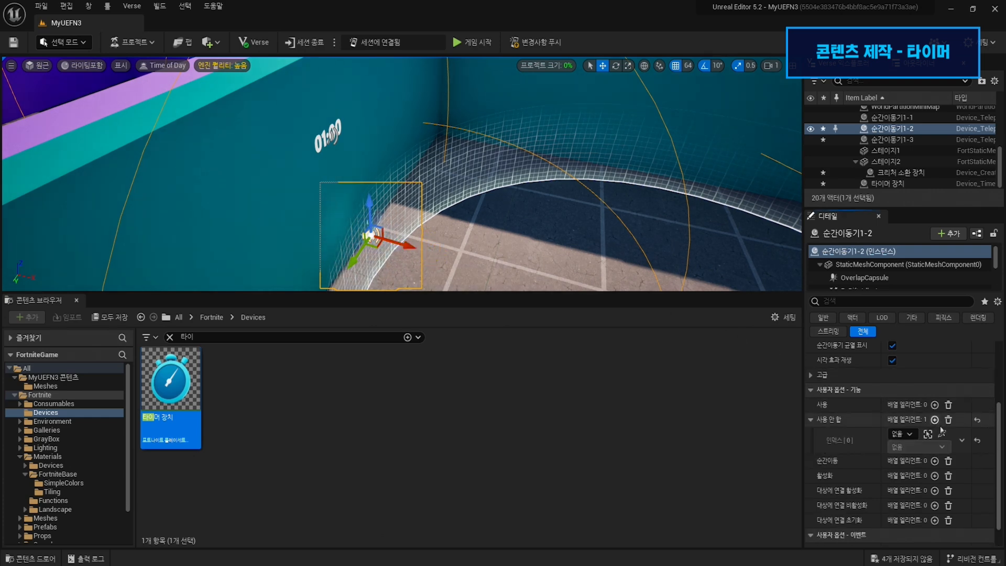
pyautogui.click(910, 434)
pyautogui.scroll(-3, 919, 394)
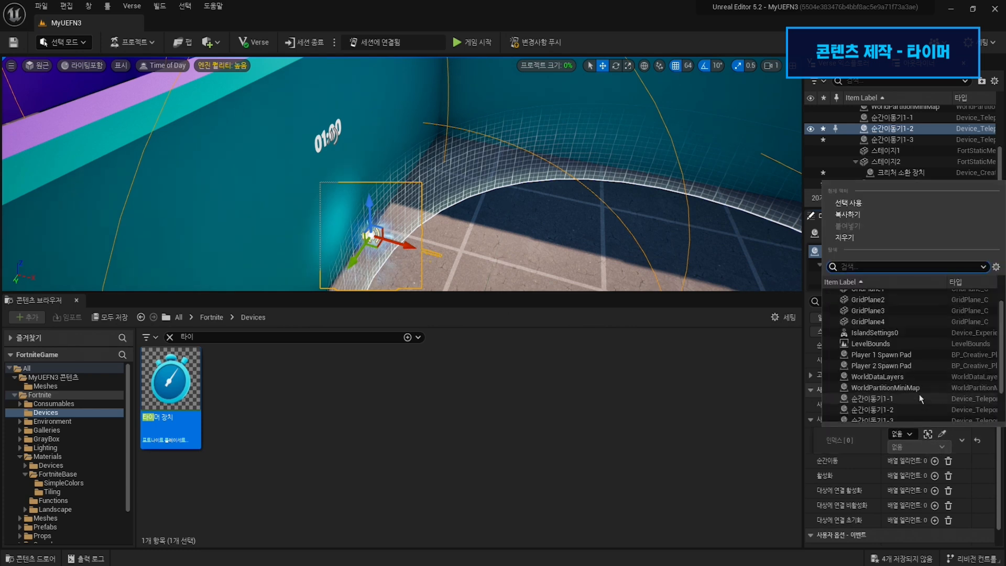
pyautogui.click(892, 362)
pyautogui.click(926, 447)
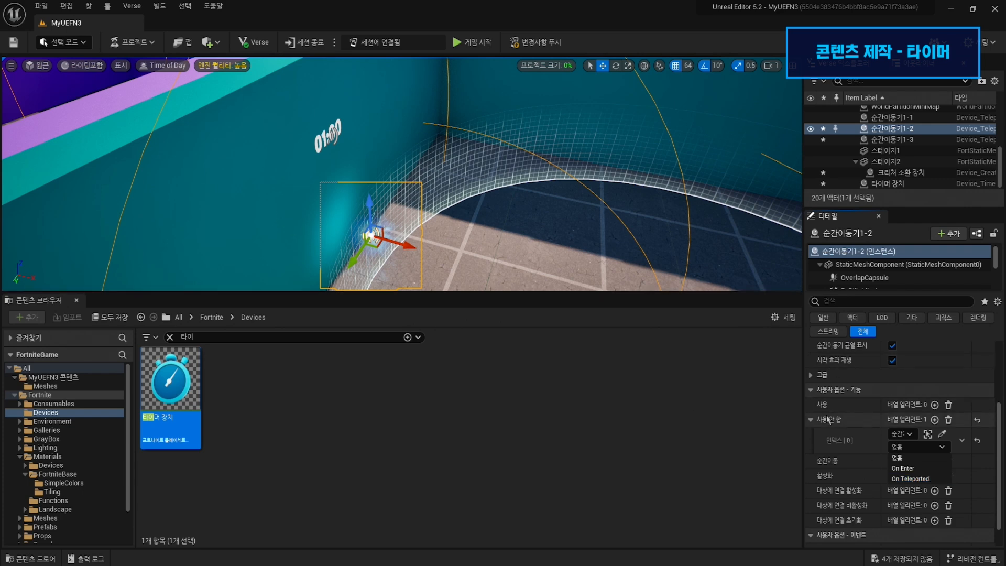
pyautogui.click(931, 485)
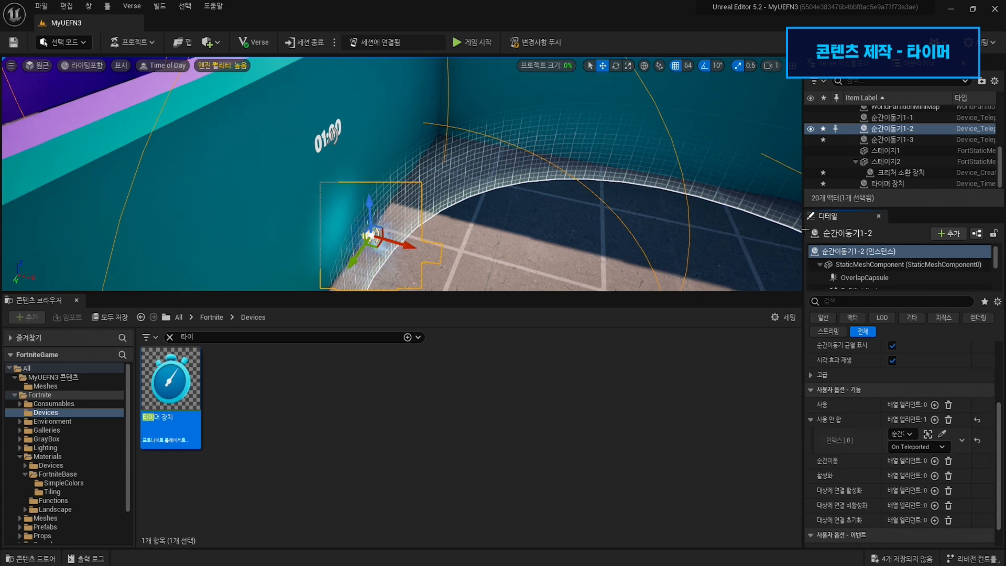
# - Add an entry to 타이머 장치's 시작 function and bind it to a teleporter's On Teleported event
pyautogui.click(894, 184)
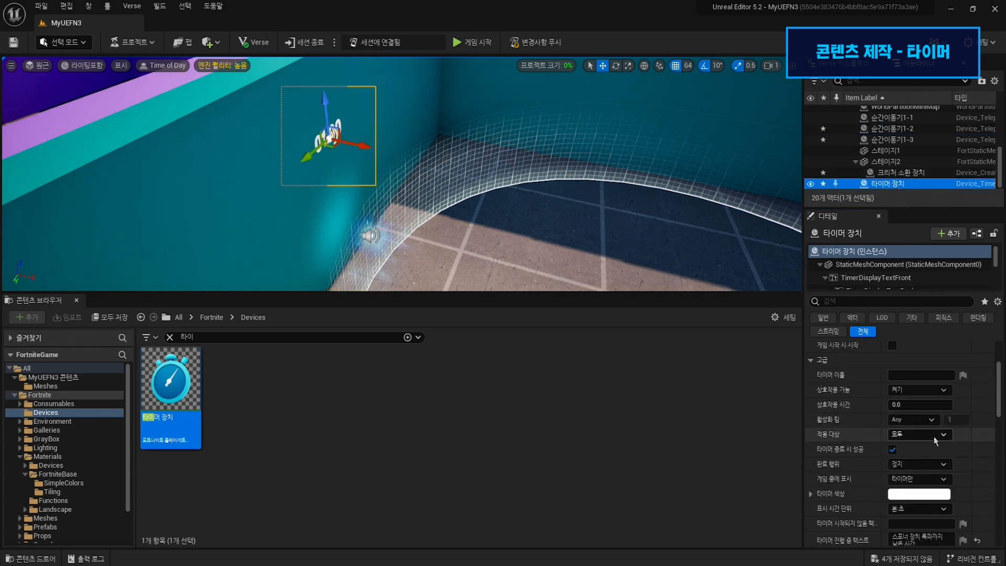
pyautogui.scroll(-15, 935, 439)
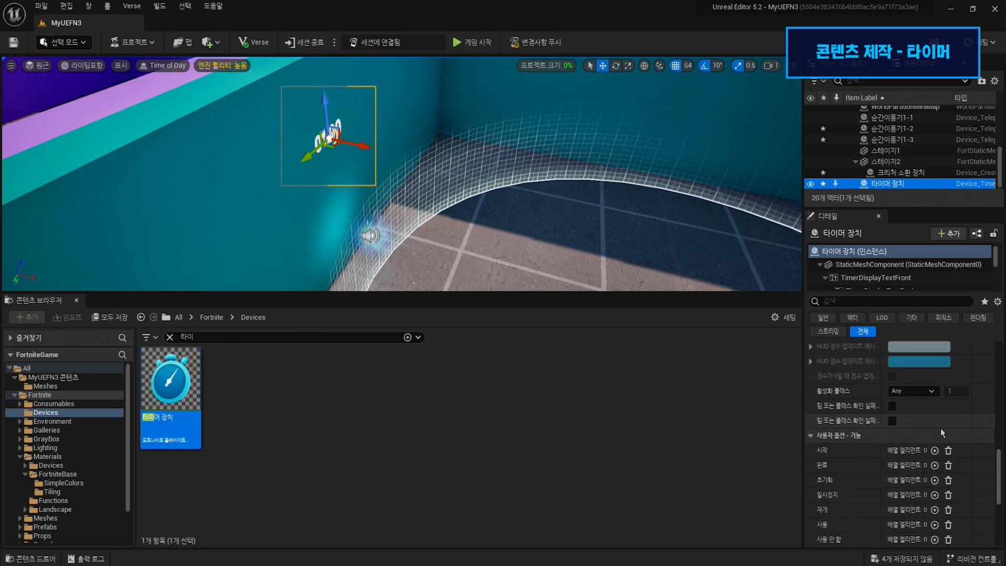
pyautogui.click(934, 380)
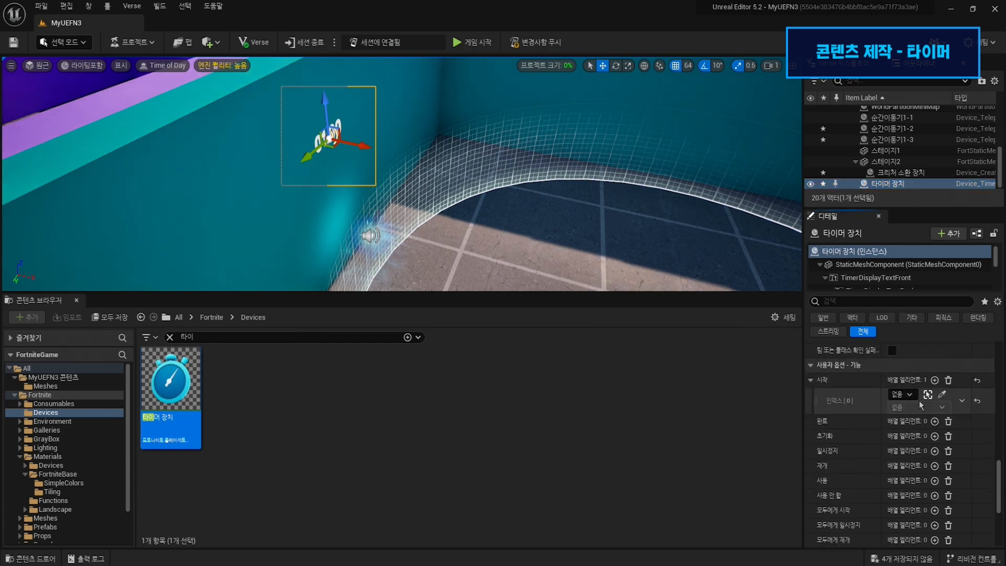
pyautogui.click(913, 394)
pyautogui.scroll(3, 919, 353)
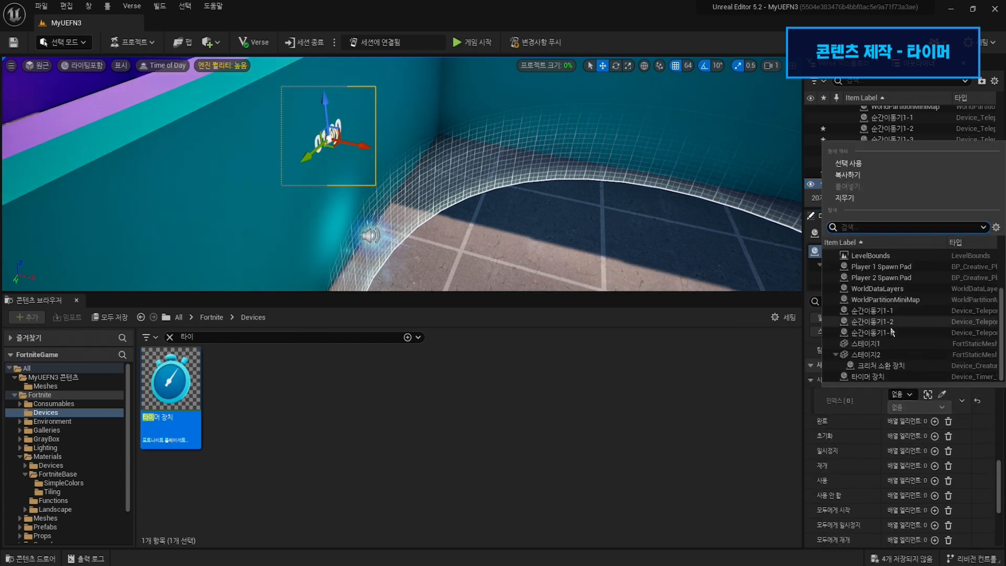
pyautogui.click(896, 344)
pyautogui.click(922, 407)
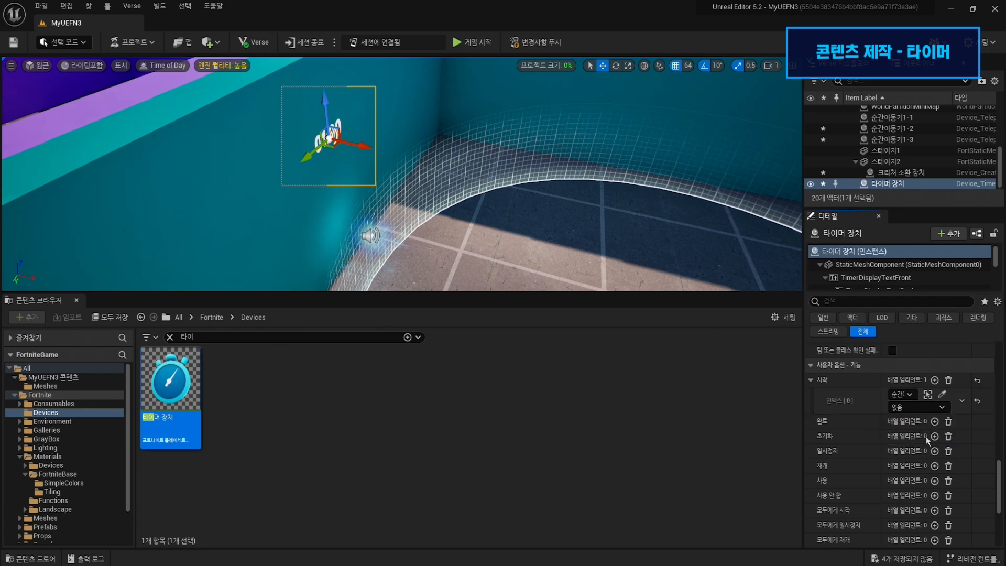
pyautogui.click(916, 434)
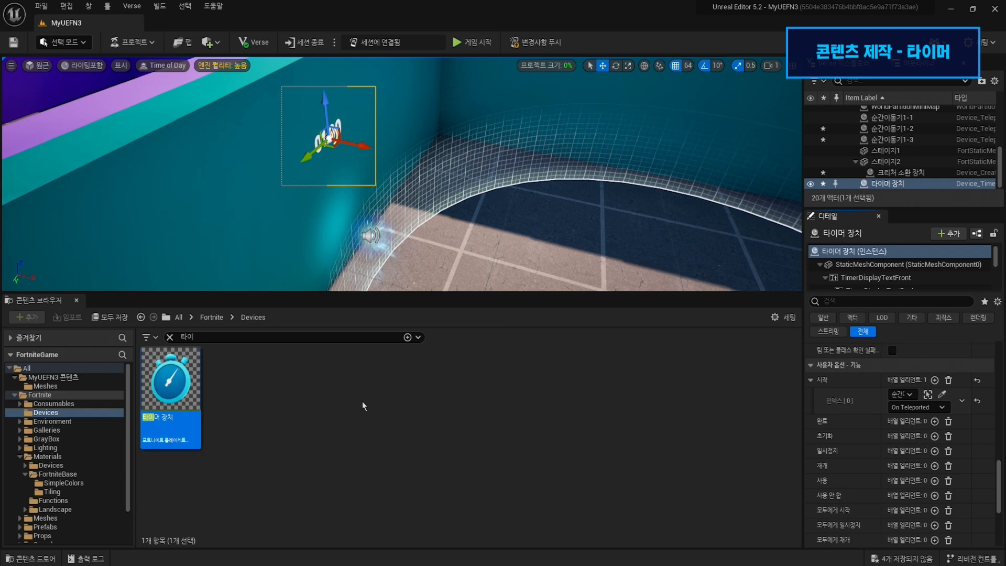
# - Enable 무적 생성 패드 on 크리처 소환 장치
pyautogui.click(908, 174)
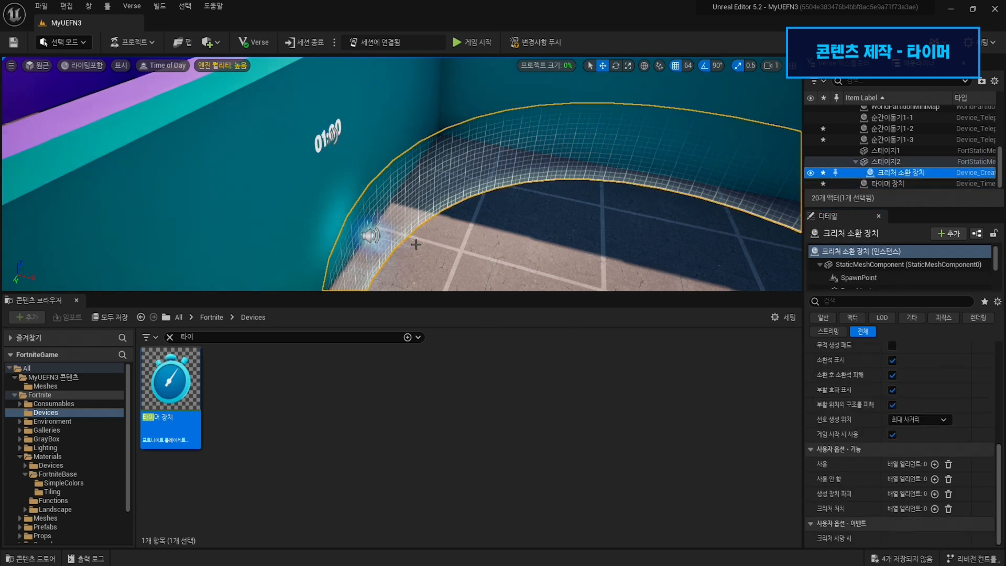
pyautogui.moveTo(472, 211); pyautogui.dragTo(645, 289, button='right')
pyautogui.scroll(5, 944, 383)
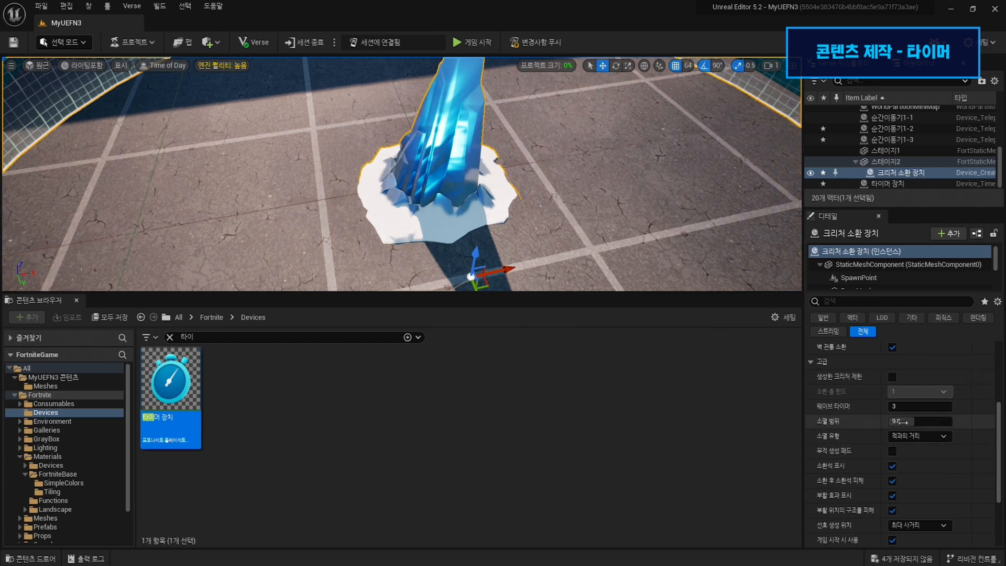
pyautogui.click(892, 451)
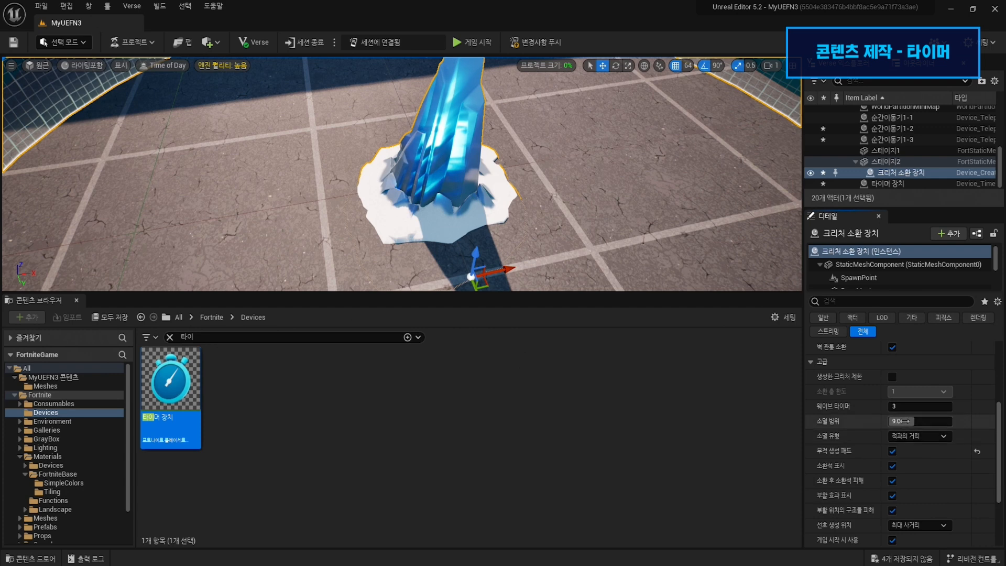
# - Add entries to 크리처 소환 장치's 생성 장치 파괴 and 크리처 처치 functions, binding the 생성 장치 파괴 entry to 타이머 장치's On Success event
pyautogui.scroll(-2, 903, 420)
pyautogui.scroll(-4, 903, 419)
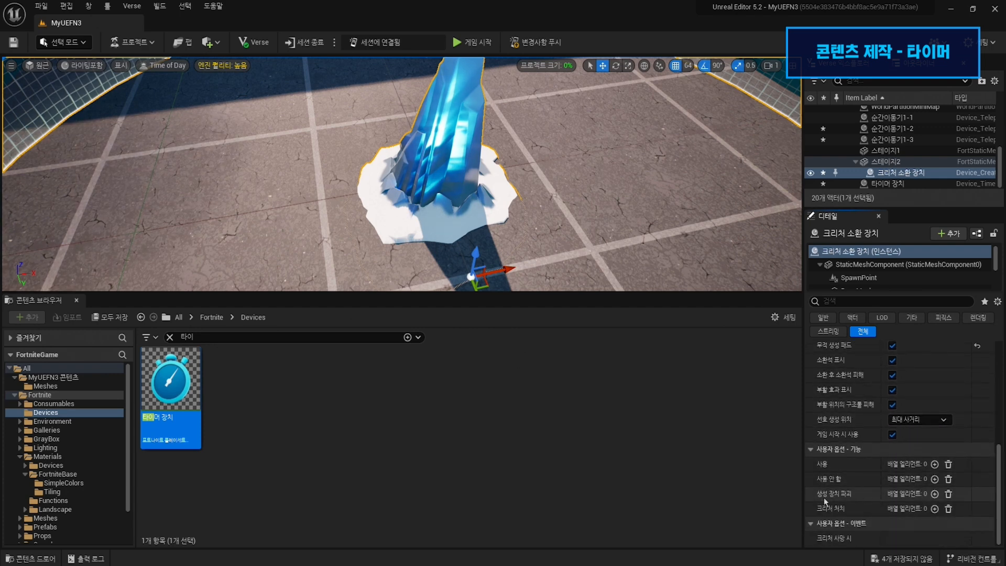
pyautogui.click(935, 493)
pyautogui.scroll(-2, 939, 513)
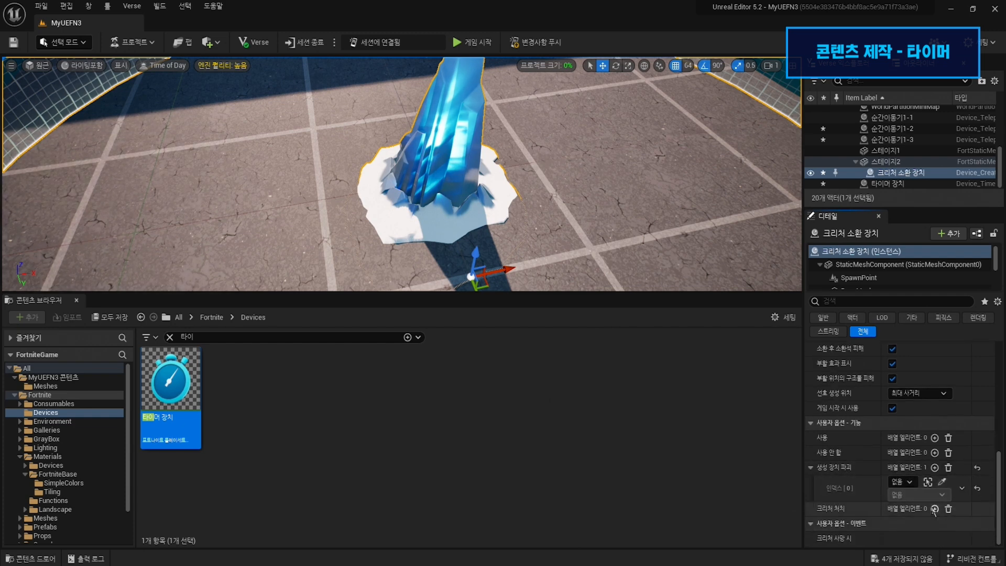
pyautogui.click(935, 508)
pyautogui.click(901, 482)
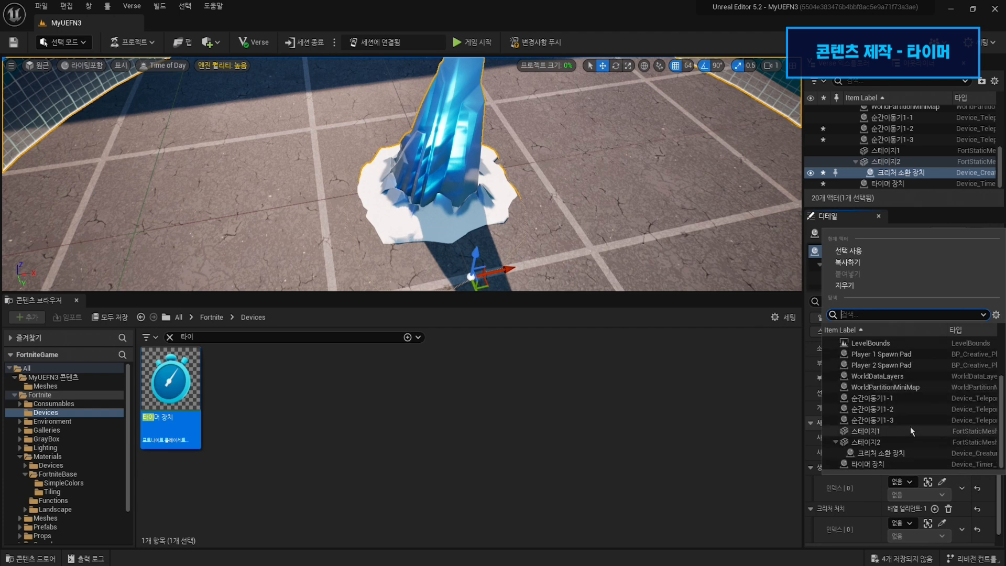
pyautogui.click(897, 464)
pyautogui.click(922, 495)
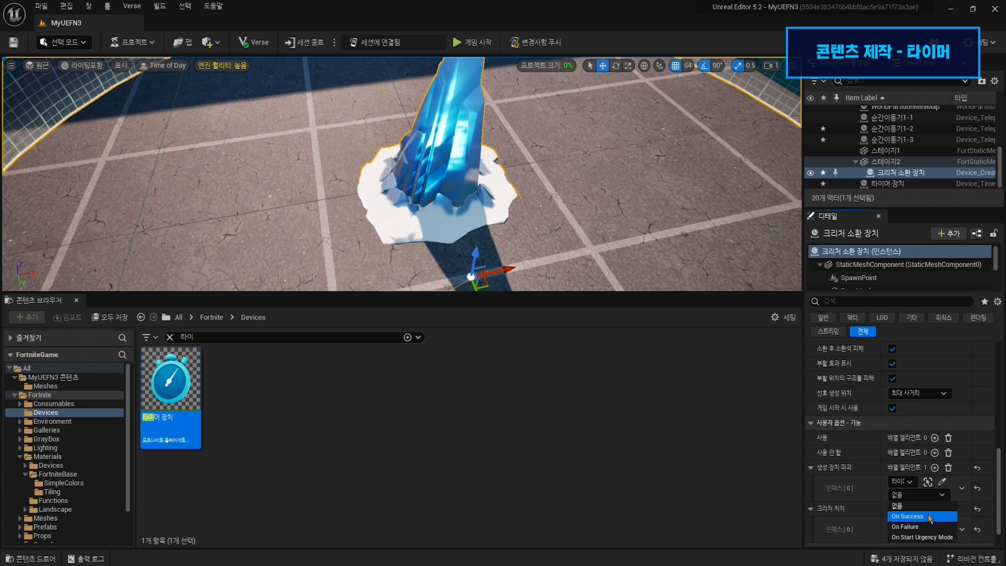
pyautogui.click(930, 517)
# - Bind the 크리처 처치 entry of 크리처 소환 장치 to 타이머 장치's On Success event
pyautogui.click(911, 523)
pyautogui.scroll(-3, 922, 482)
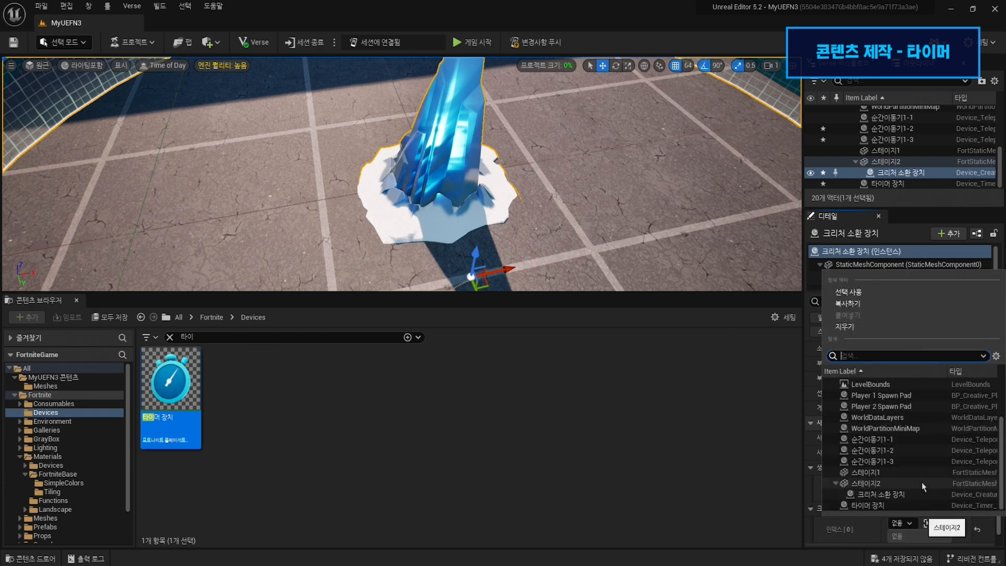
pyautogui.click(903, 505)
pyautogui.click(918, 535)
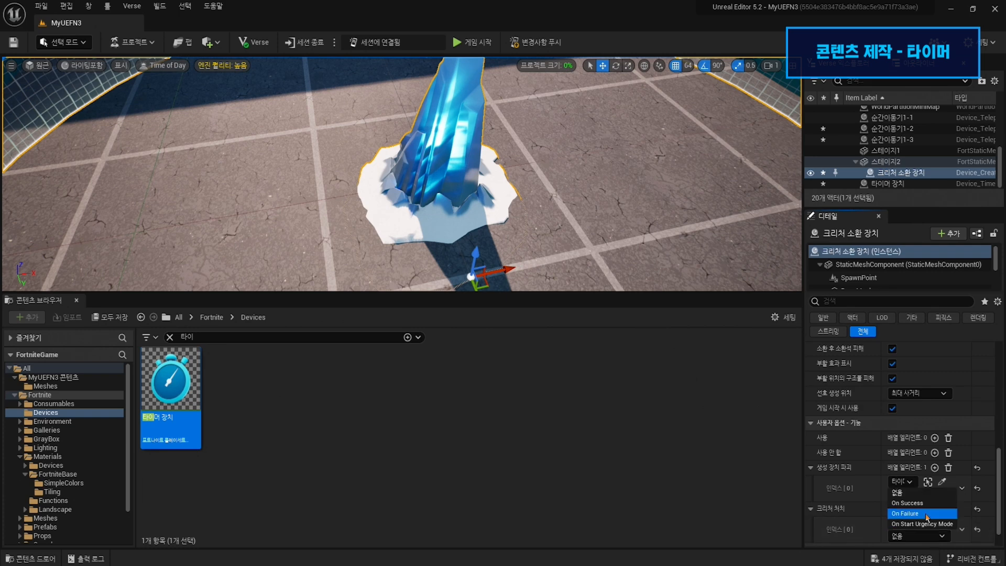
pyautogui.click(928, 507)
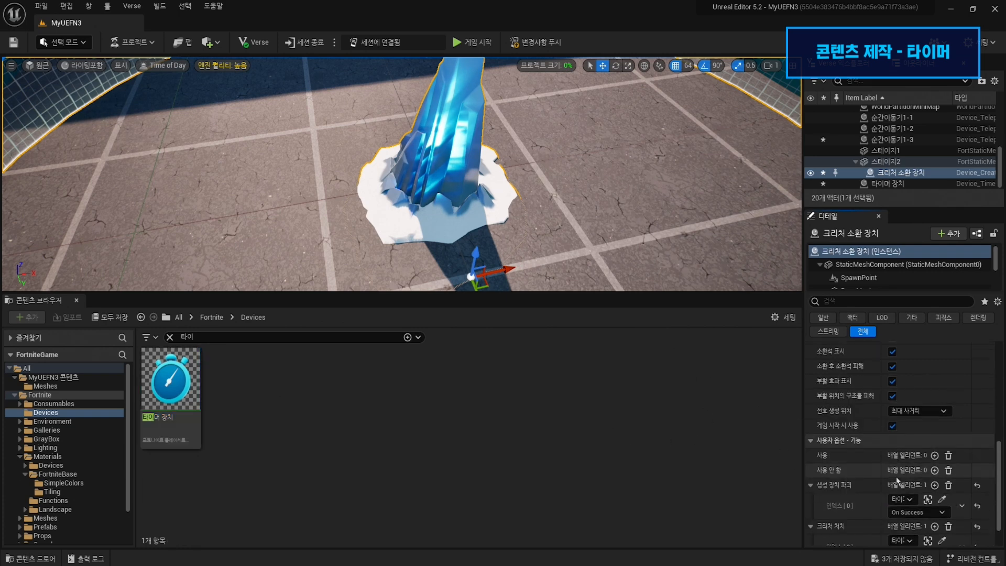
# - Disable 게임 시작 시 사용 on 크리처 소환 장치 and bind a new 사용 function entry to 순간이동기1-2's On Teleported event
pyautogui.scroll(-2, 896, 477)
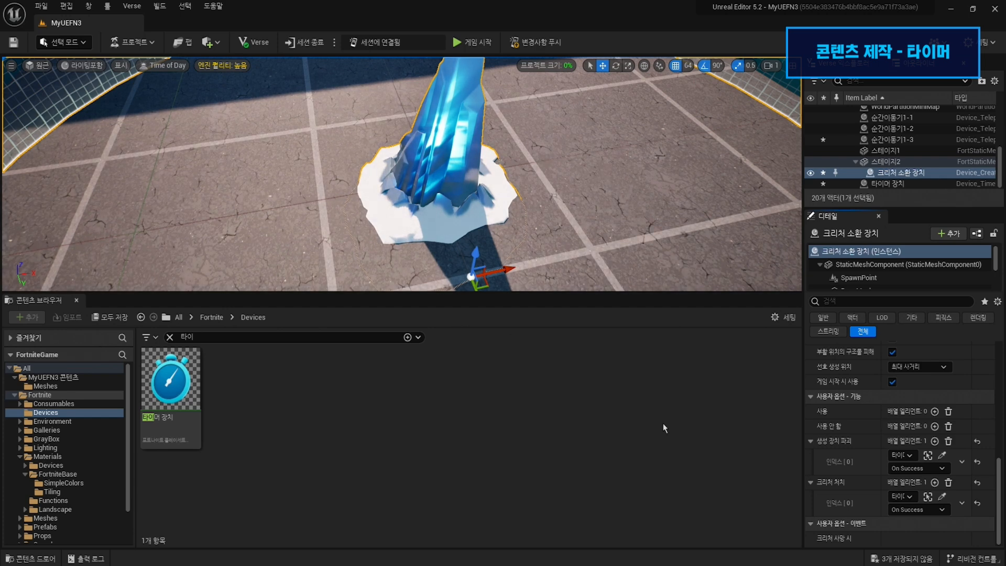
pyautogui.click(892, 382)
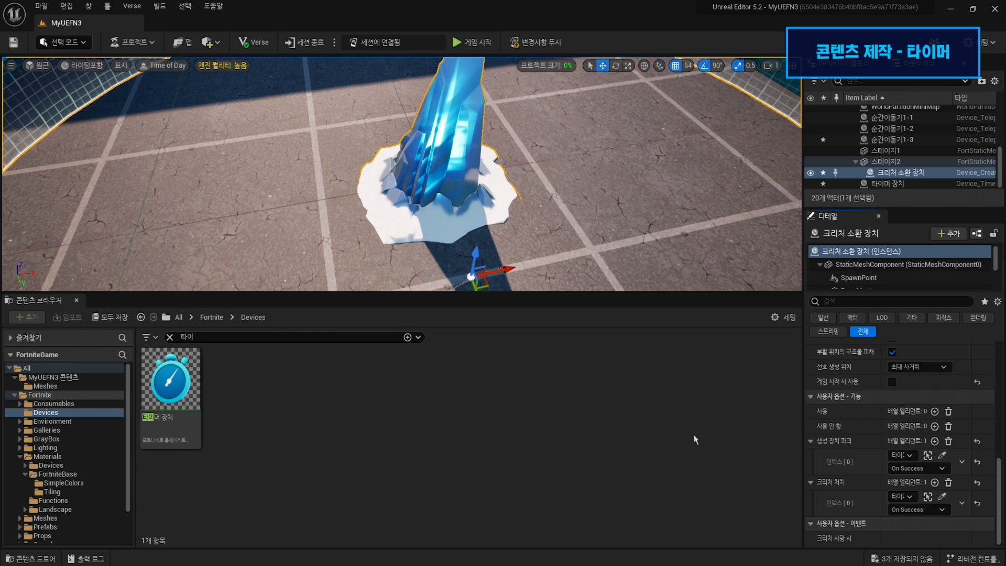
pyautogui.click(934, 411)
pyautogui.click(911, 424)
pyautogui.scroll(3, 904, 372)
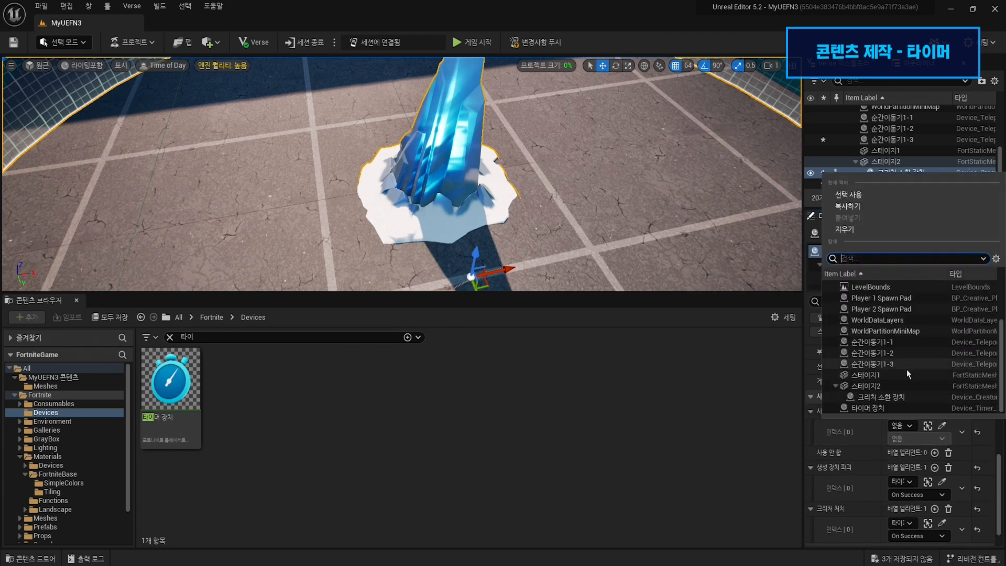
pyautogui.click(898, 353)
pyautogui.click(914, 438)
pyautogui.click(912, 468)
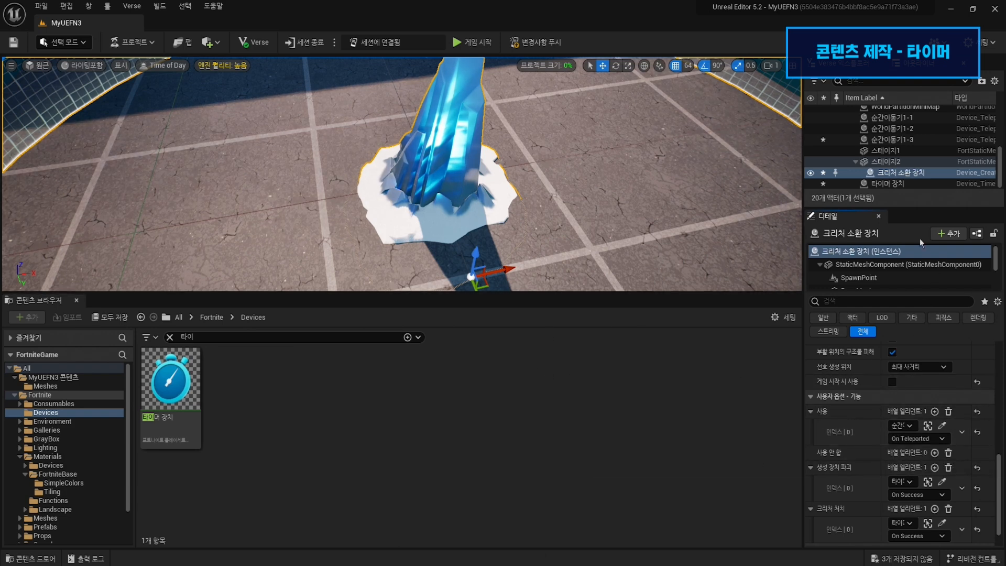
# - Set 타이머 장치's 지속 시간 to 30 seconds
pyautogui.click(896, 186)
pyautogui.scroll(5, 903, 448)
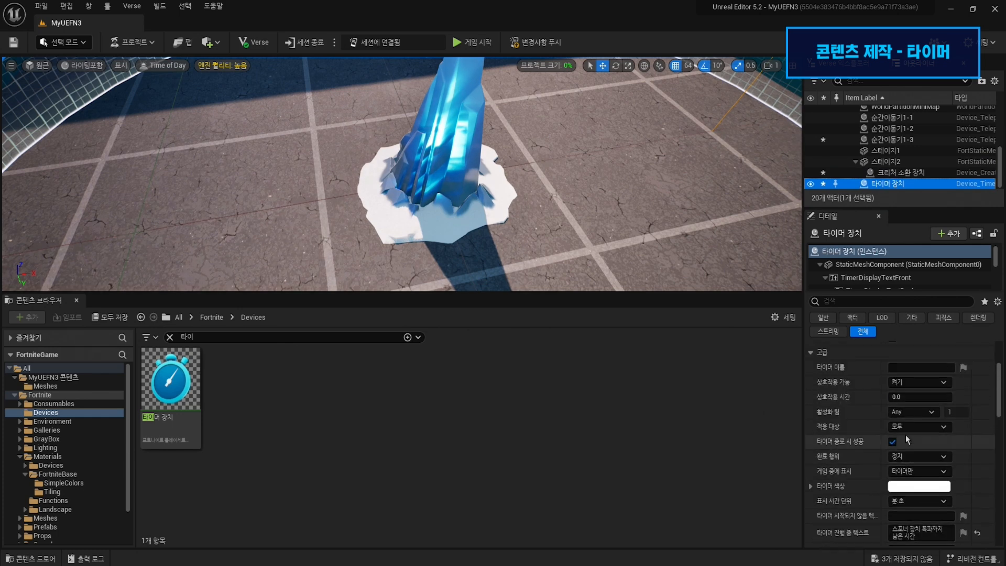
pyautogui.scroll(1, 907, 438)
pyautogui.click(917, 412)
pyautogui.write('30')
pyautogui.press('Return')
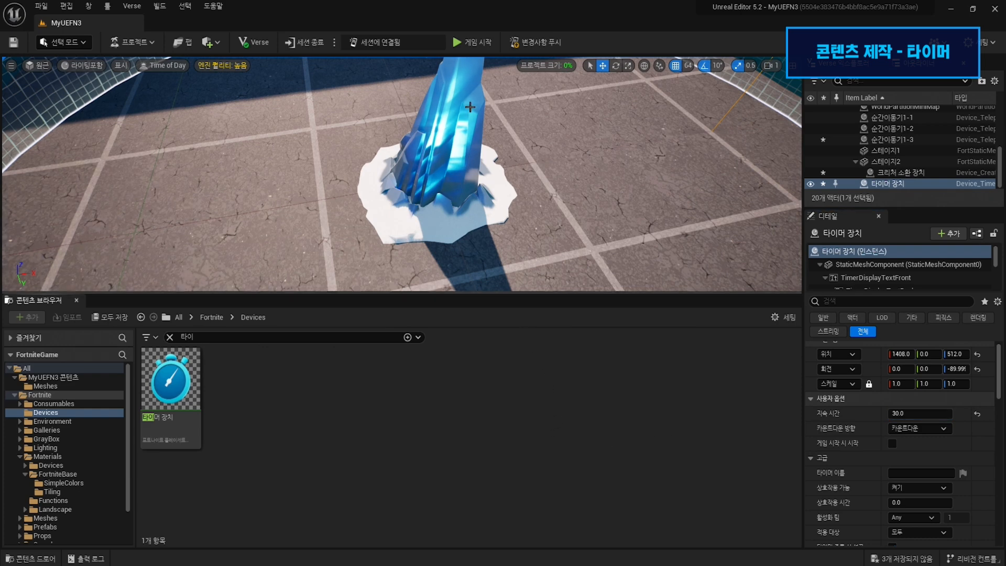
# - Start a playtest and run through a teleporter rift into the room with the ice creature spawner
pyautogui.click(473, 43)
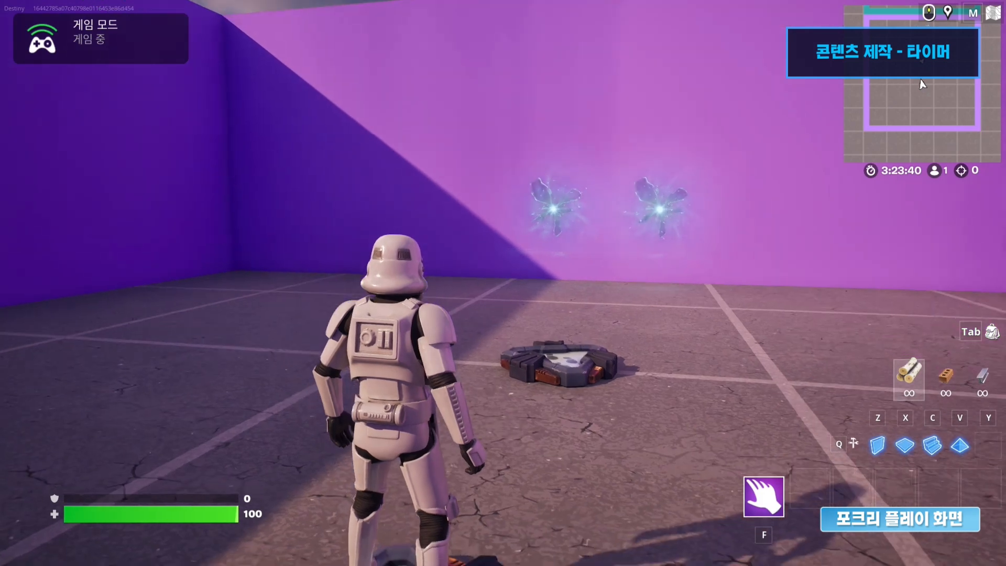
pyautogui.press('w')
pyautogui.press('w')
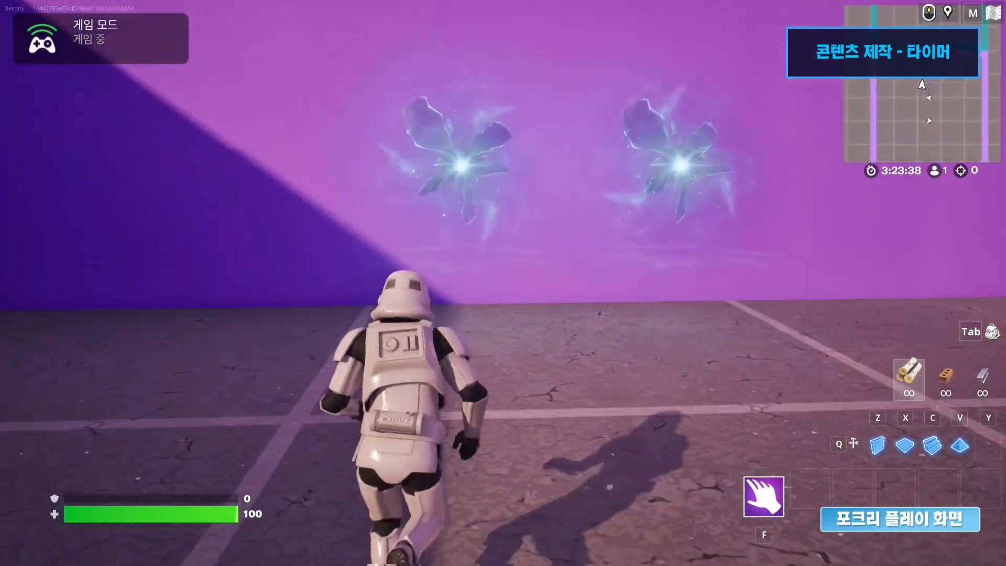
pyautogui.press('w')
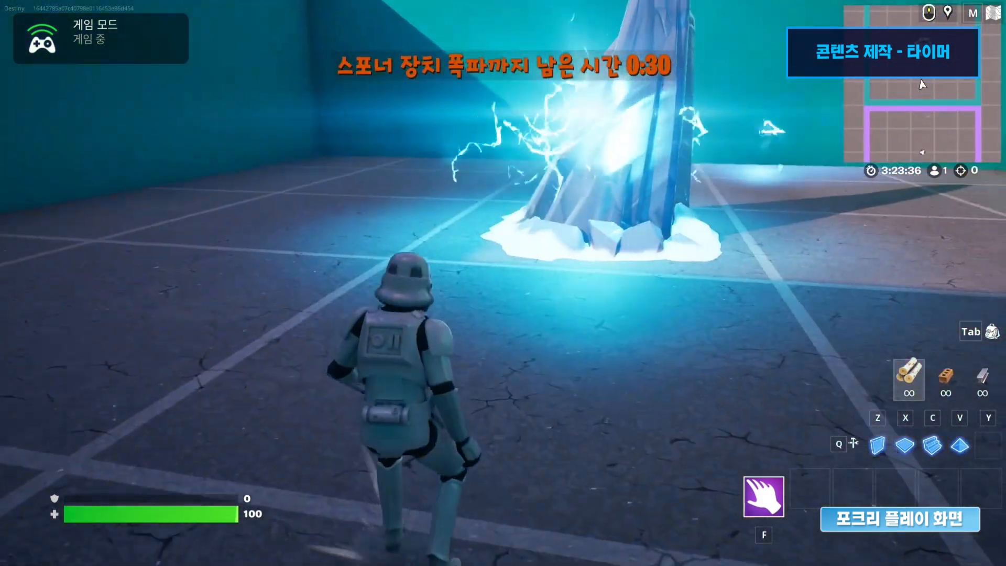
# - Evade the creatures around the ice spawner until the countdown runs out, check the spawner's destruction, and return to the editor
pyautogui.press('w')
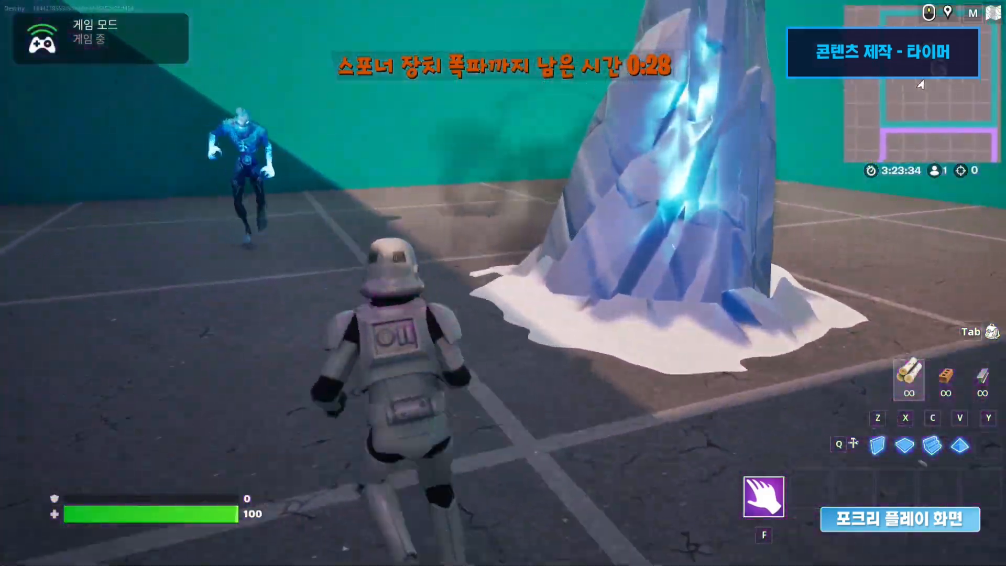
pyautogui.press('w')
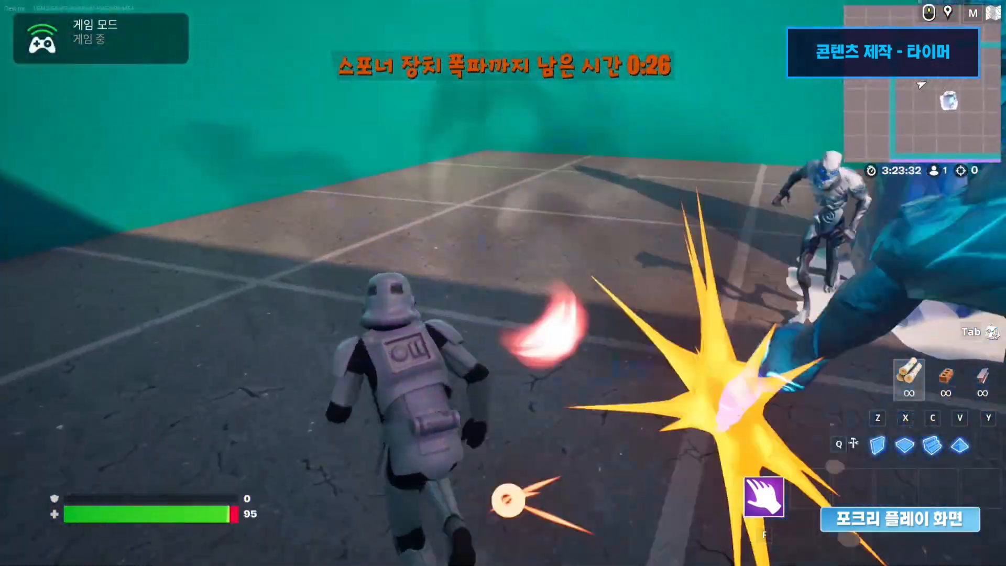
pyautogui.press('w')
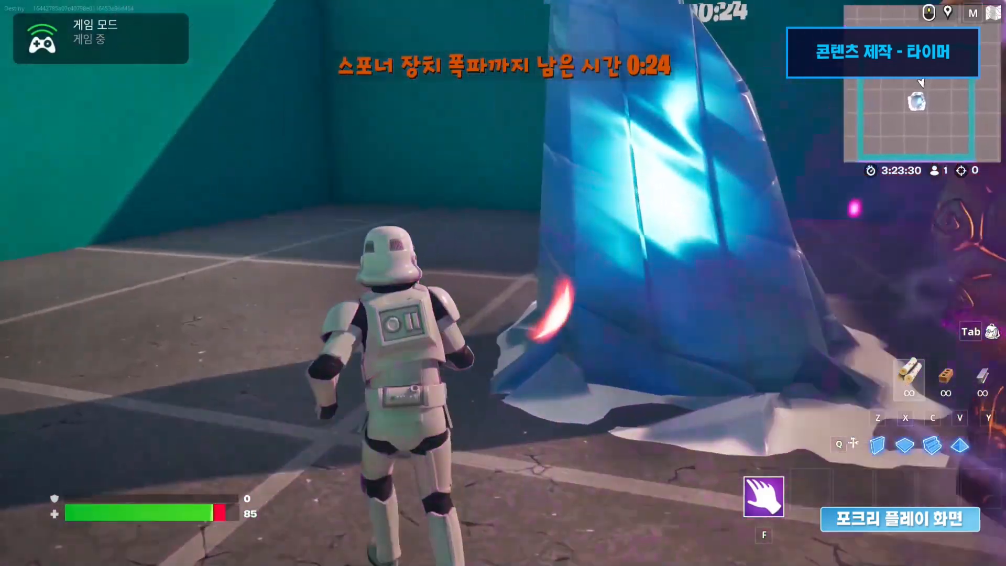
pyautogui.press('shift')
pyautogui.press('w')
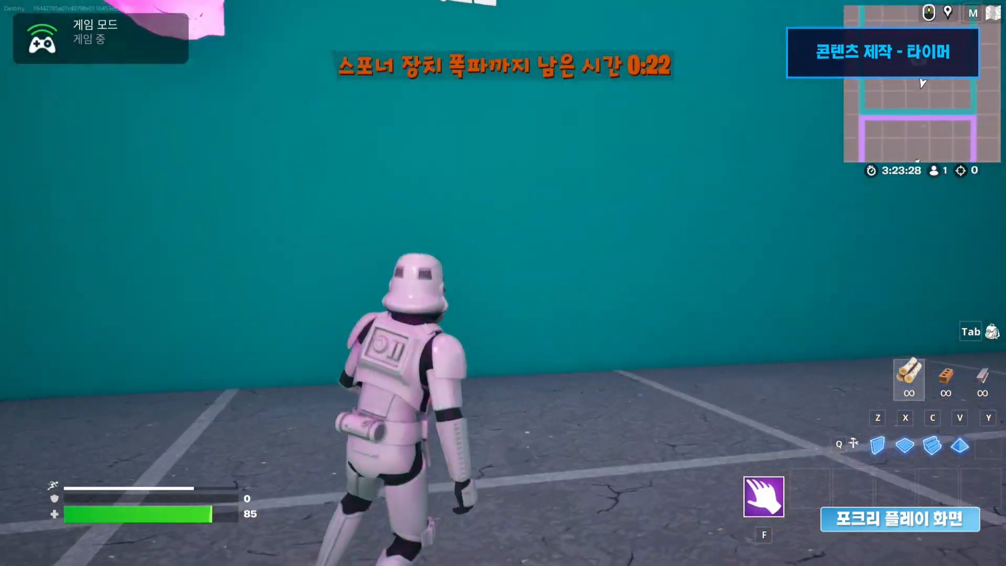
pyautogui.press('w')
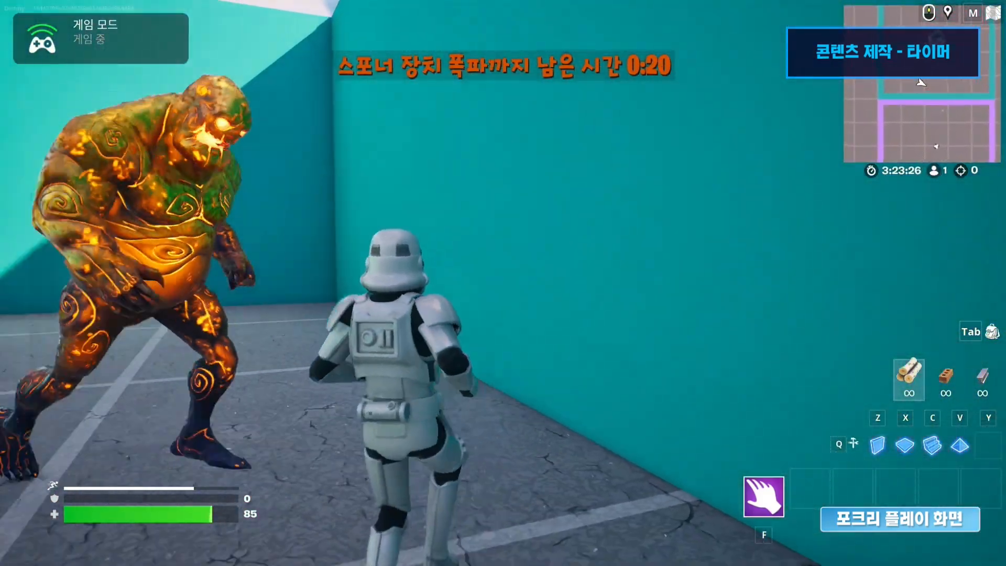
pyautogui.press('w')
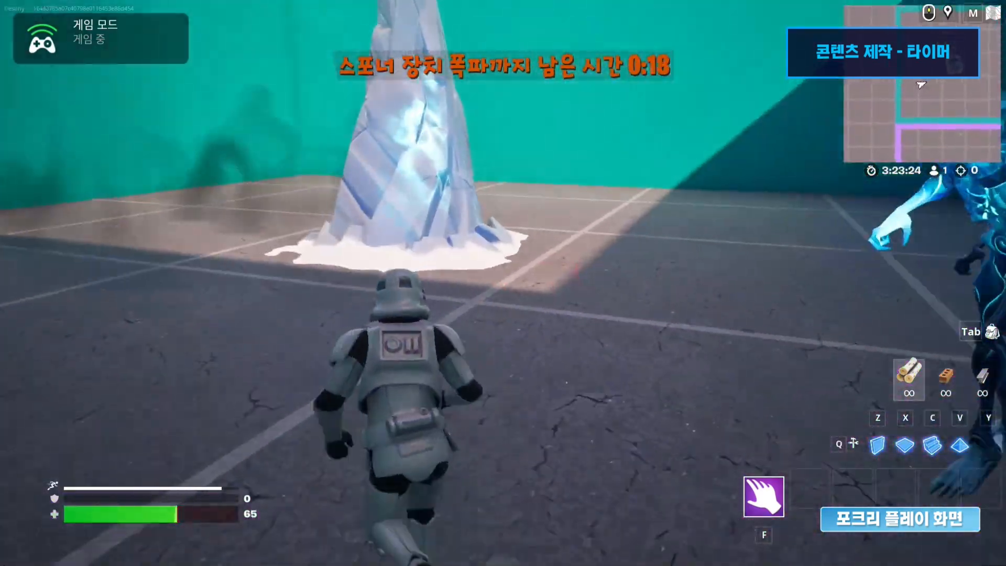
pyautogui.press('w')
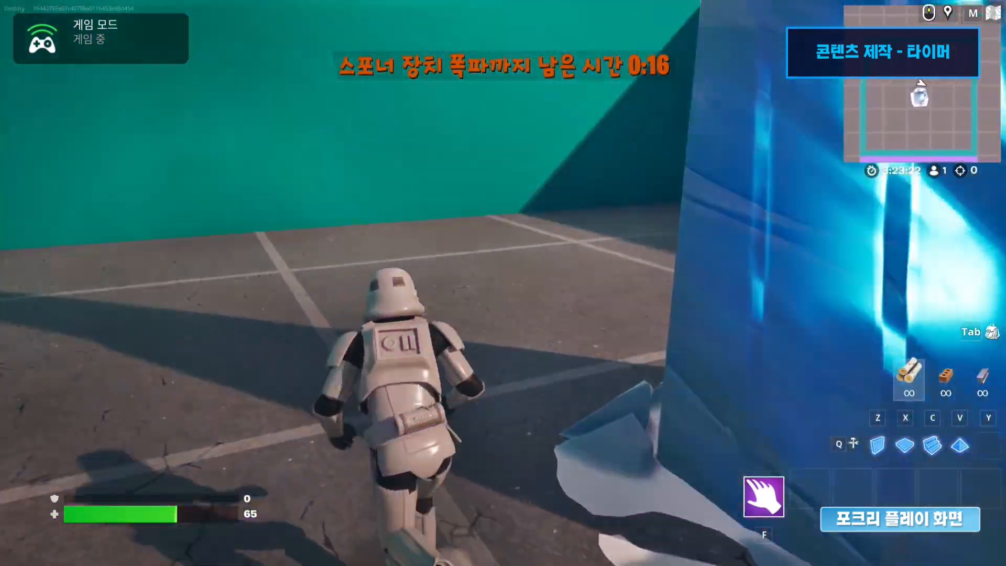
pyautogui.press('w')
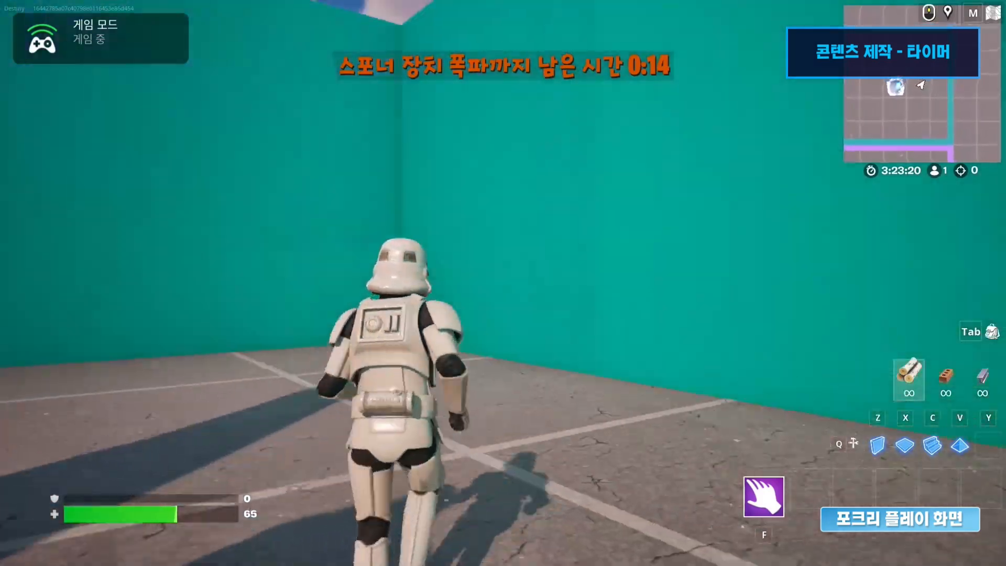
pyautogui.press('w')
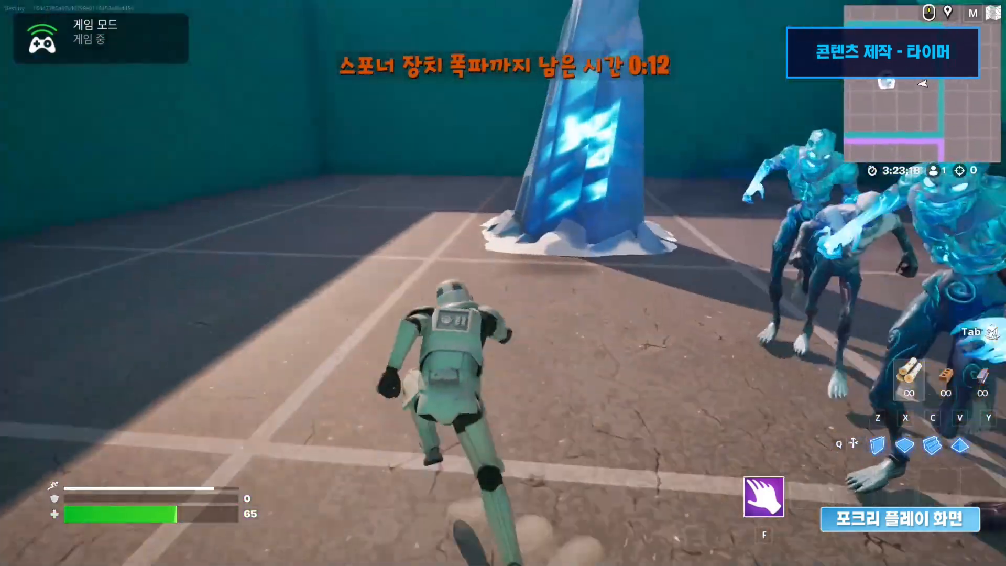
pyautogui.press('ctrl')
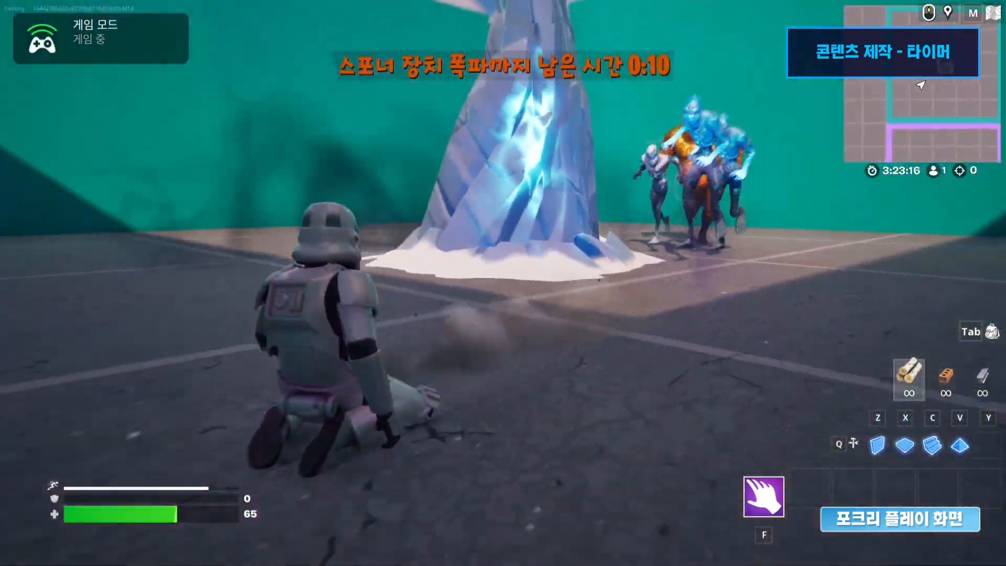
pyautogui.press('w')
pyautogui.press('w')
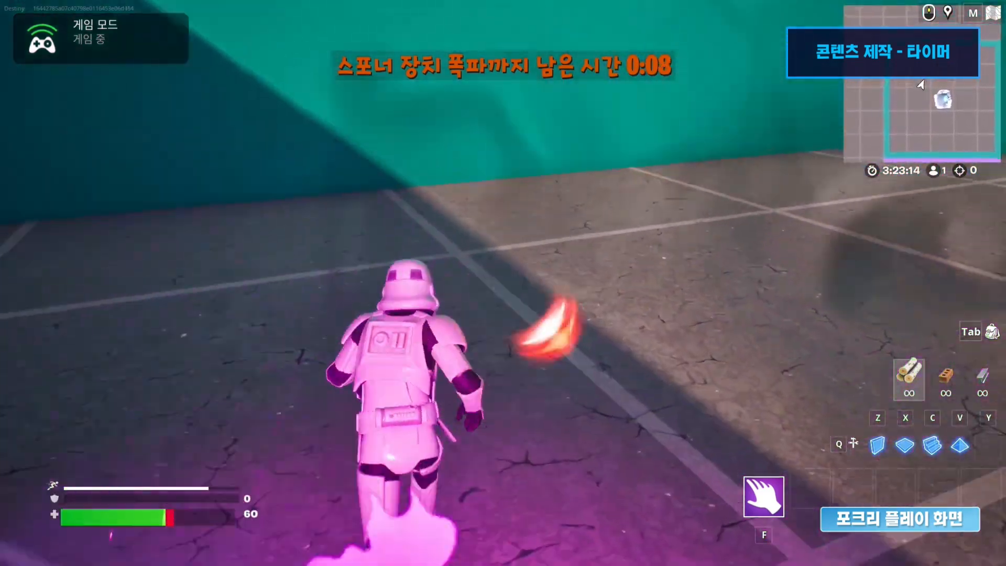
pyautogui.press('w')
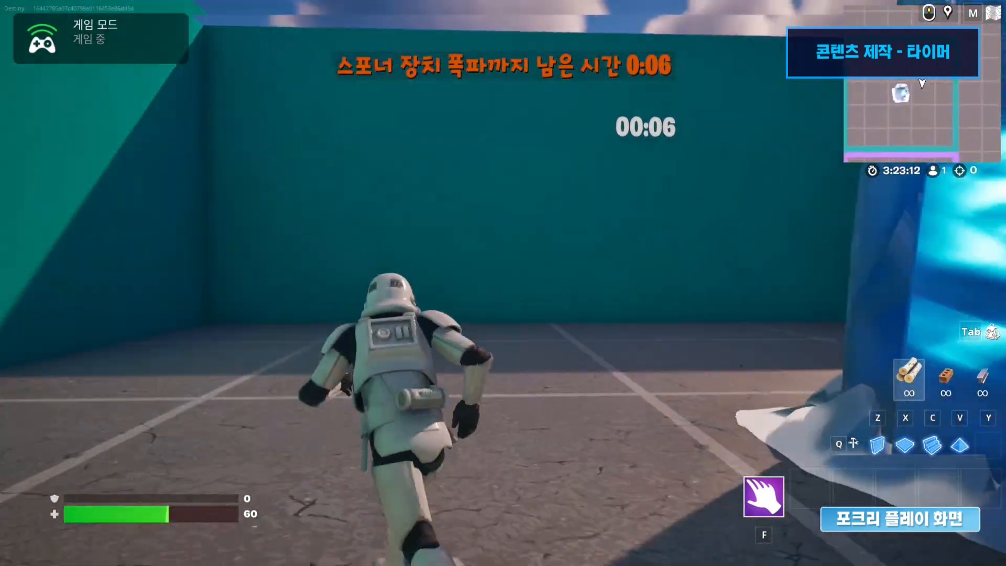
pyautogui.press('w')
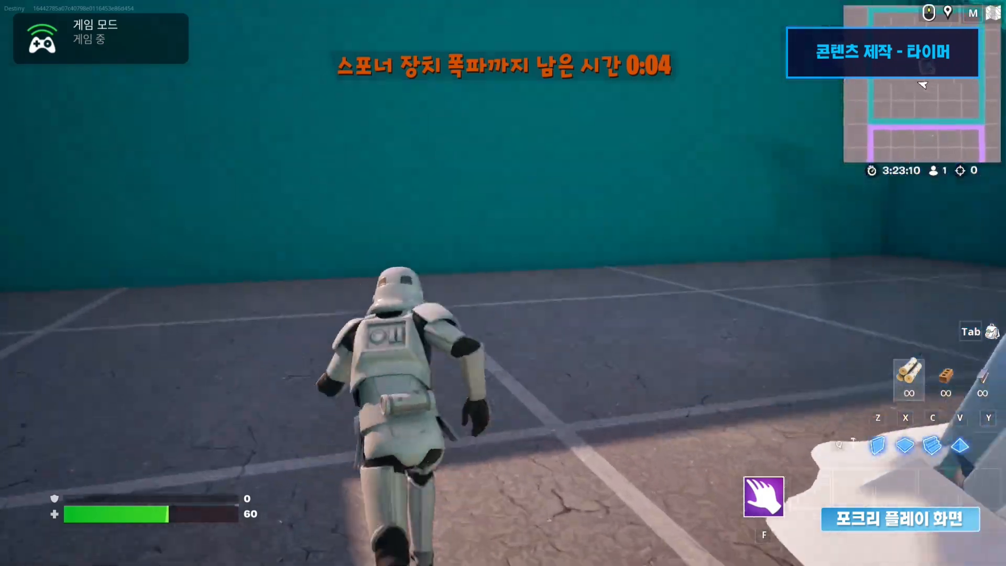
pyautogui.press('a')
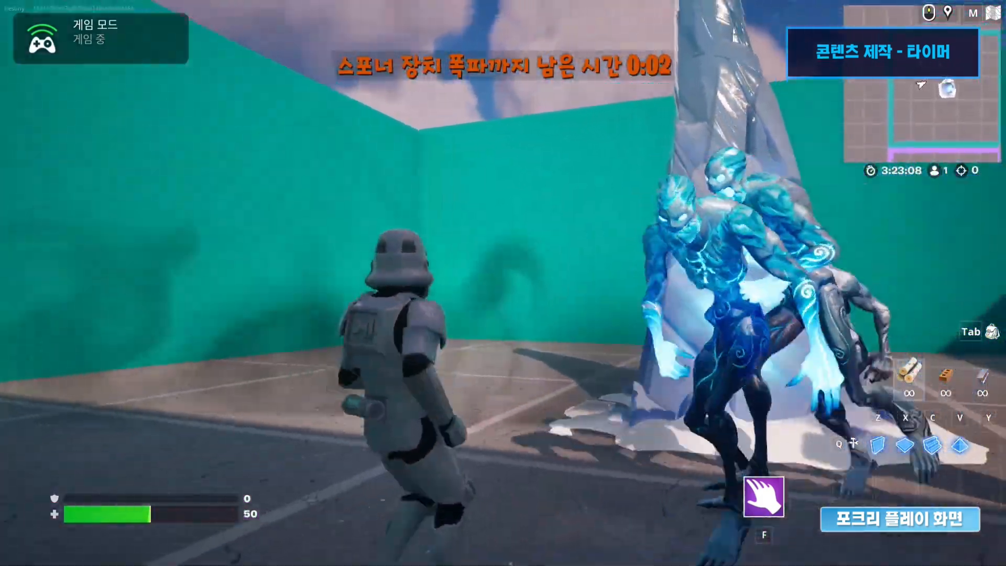
pyautogui.press('w')
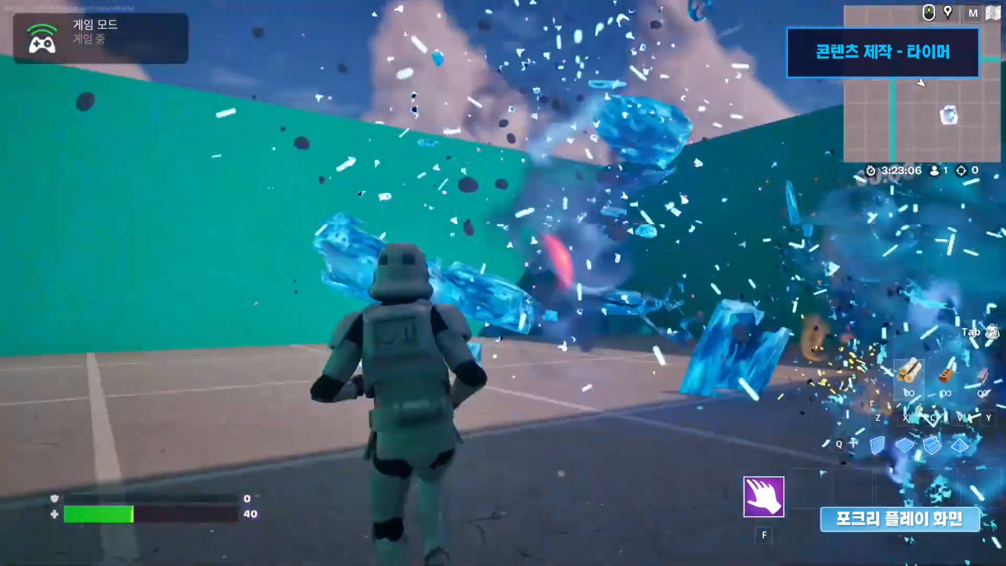
pyautogui.press('w')
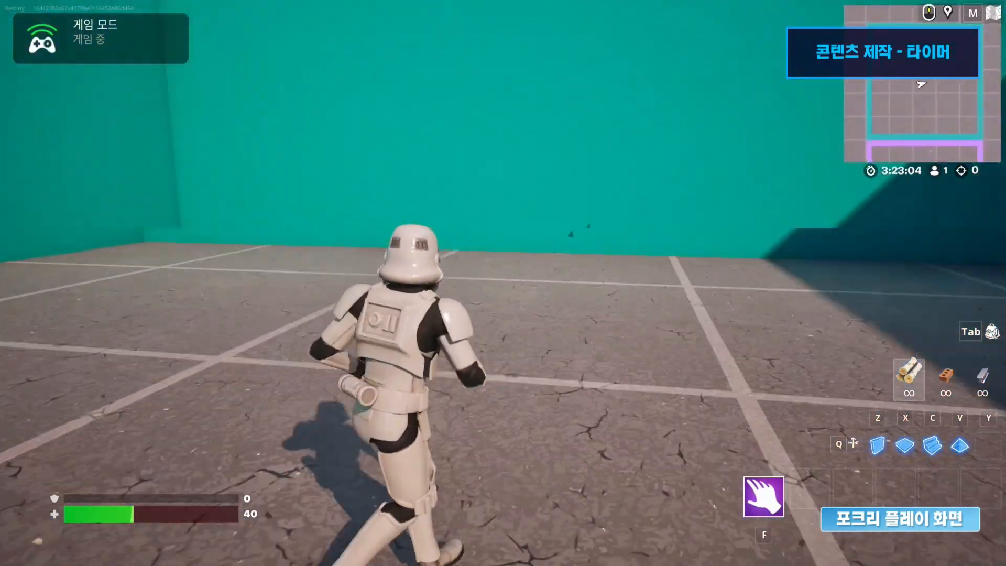
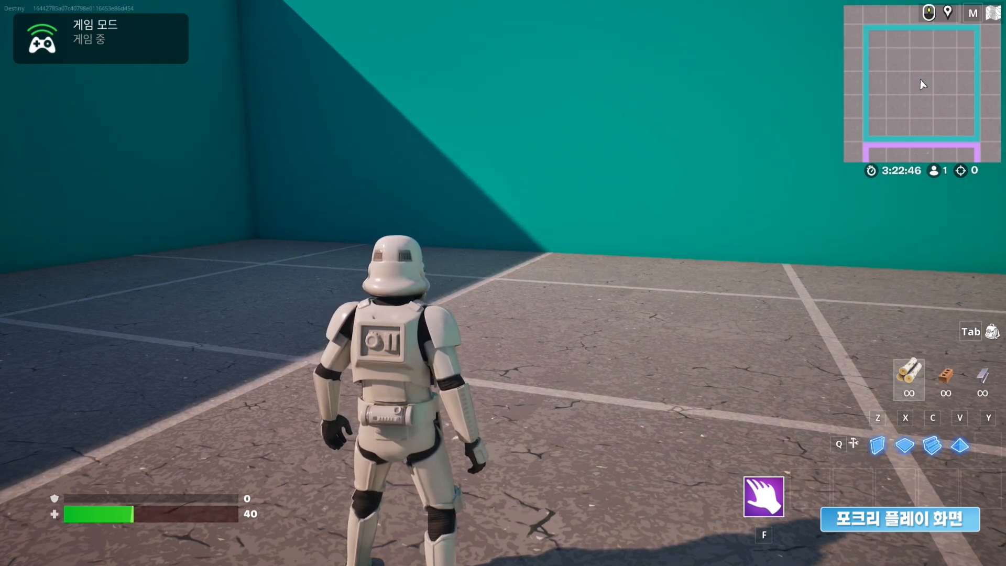
pyautogui.press('Escape')
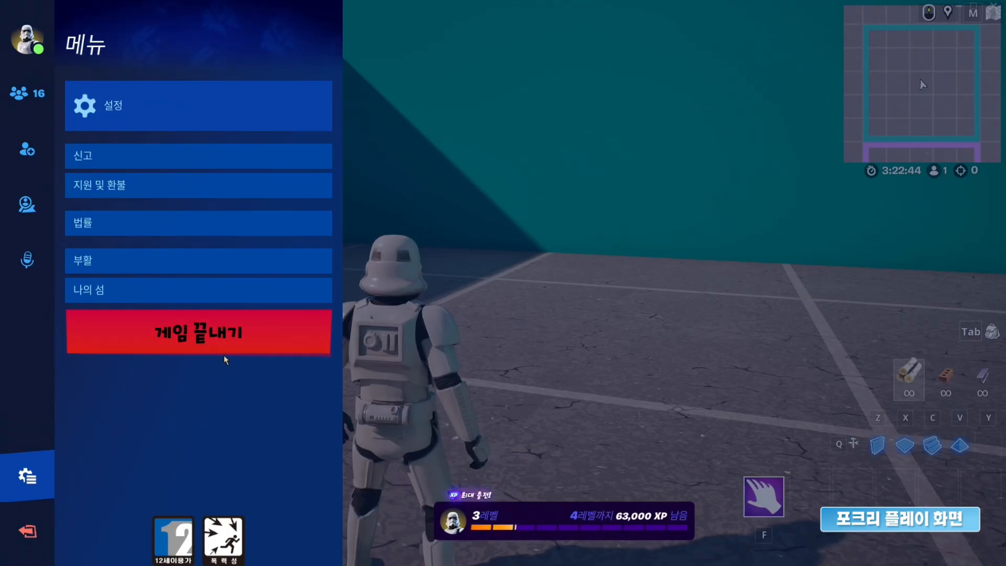
pyautogui.press('Escape')
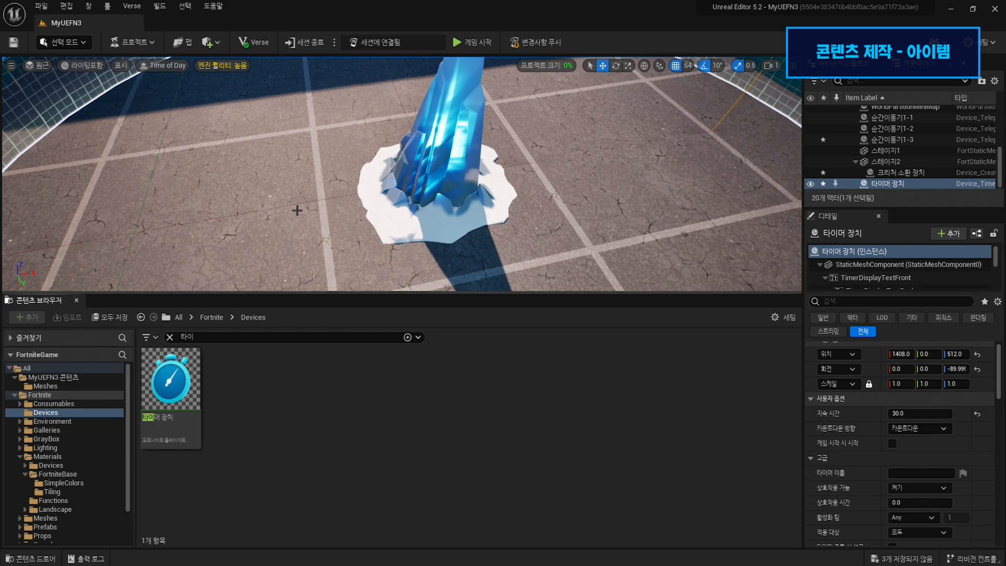
# - Find the 아이템 생성 장치 in the Devices folder and place two of them, one on each side of the ice creature spawner
pyautogui.moveTo(402, 174); pyautogui.dragTo(222, 295, button='right')
pyautogui.click(169, 337)
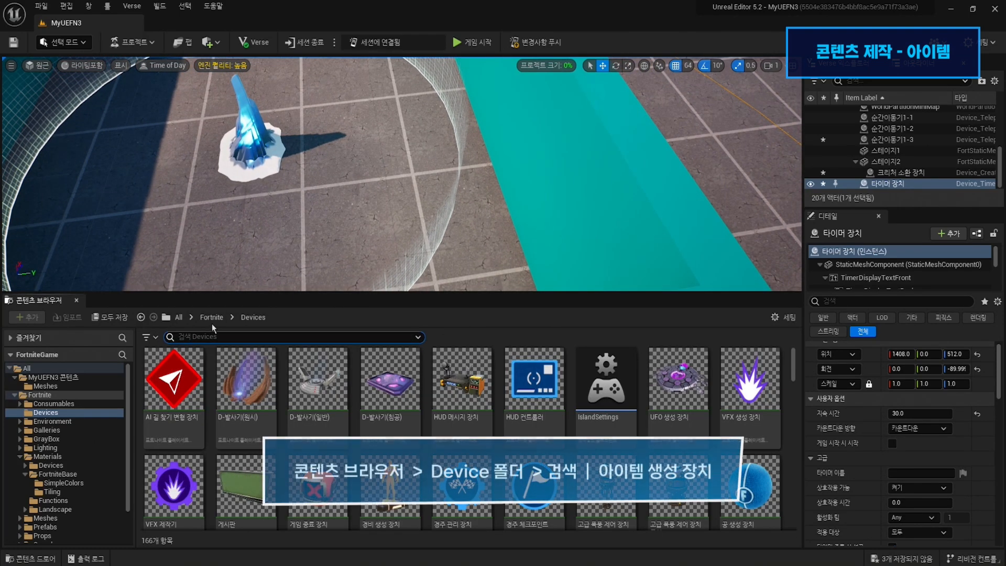
pyautogui.write('dkdl')
pyautogui.press('BackSpace')
pyautogui.press('BackSpace')
pyautogui.press('BackSpace')
pyautogui.press('BackSpace')
pyautogui.write('아이템')
pyautogui.moveTo(236, 380); pyautogui.dragTo(391, 141)
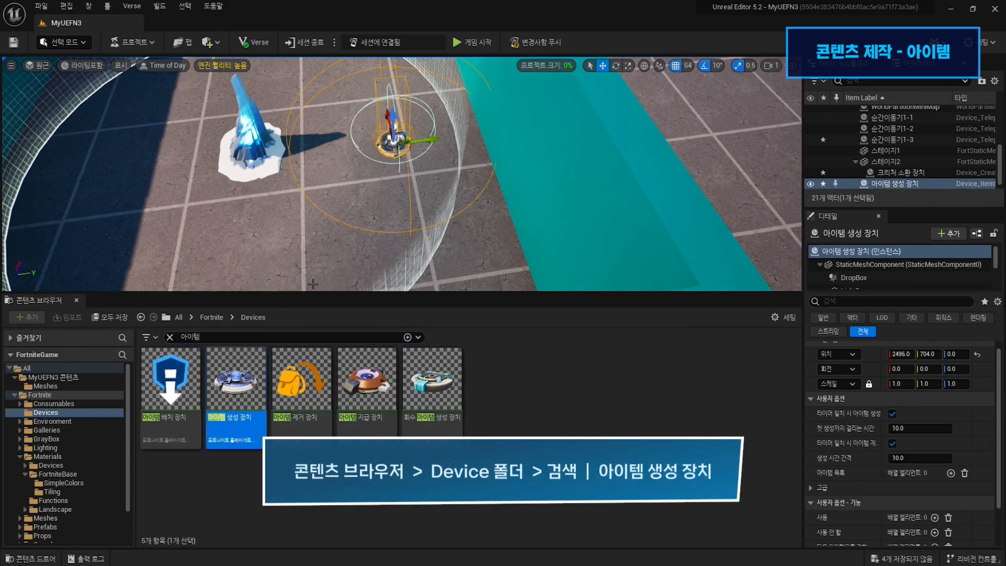
pyautogui.moveTo(100, 167); pyautogui.dragTo(104, 165)
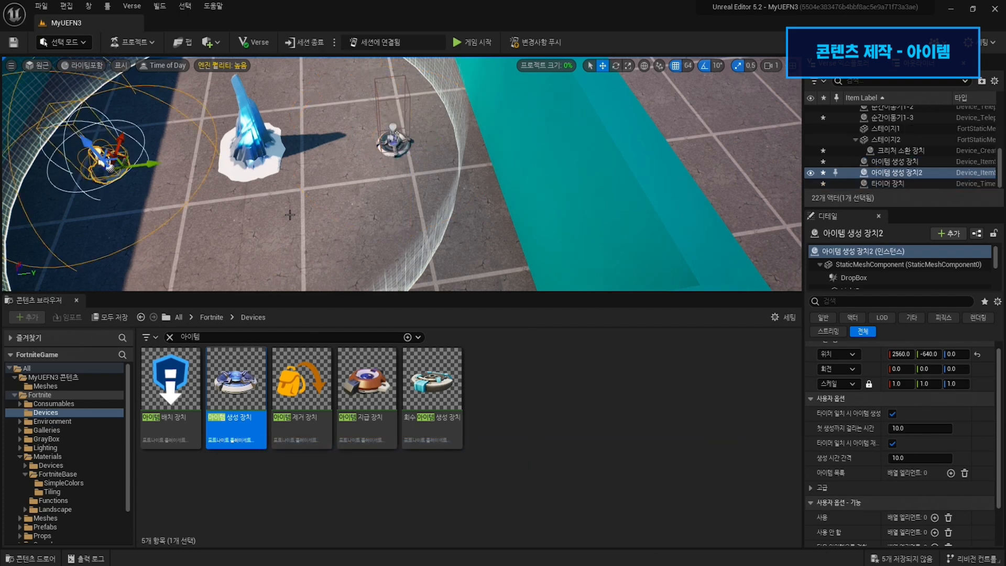
# - Set 첫 생성까지 걸리는 시간 to 20 seconds on 아이템 생성 장치2
pyautogui.click(399, 145)
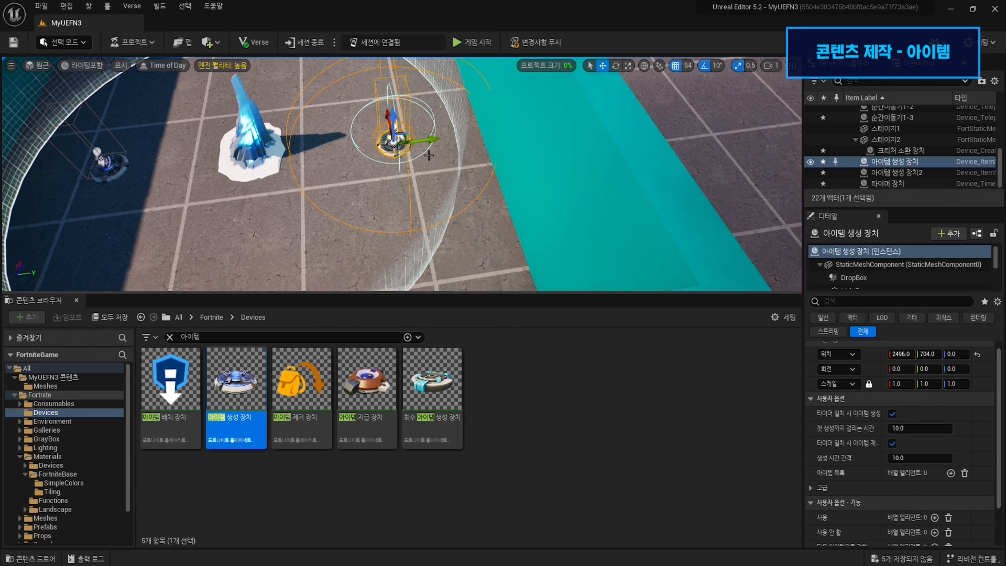
pyautogui.click(121, 164)
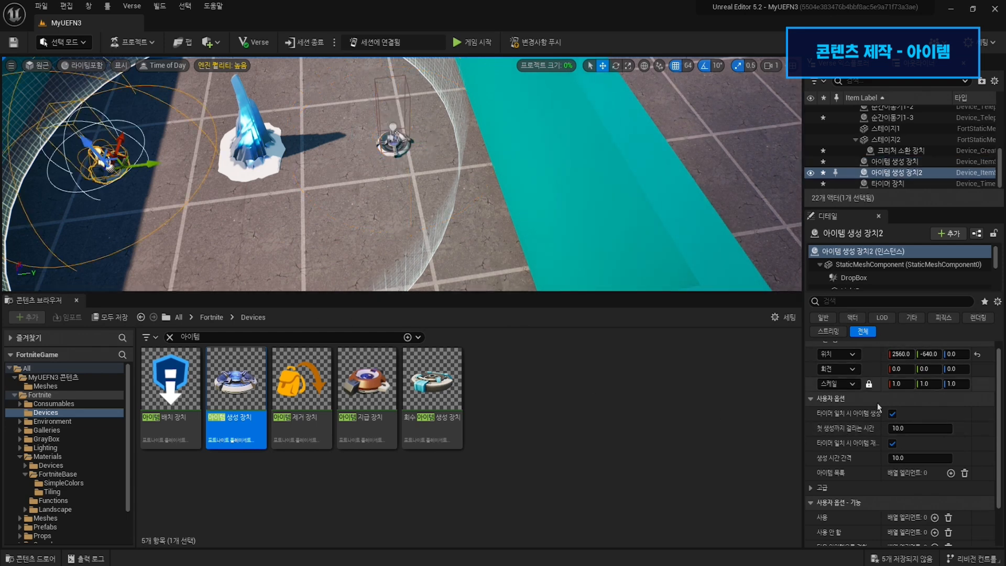
pyautogui.click(936, 428)
pyautogui.write('20')
pyautogui.press('Return')
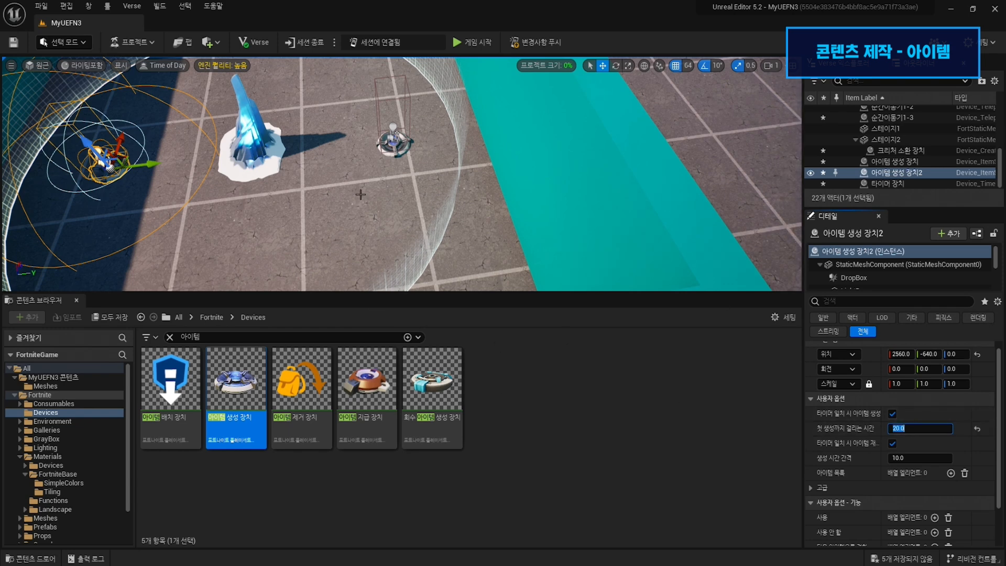
# - Add an 아이템 목록 entry to 아이템 생성 장치 and choose the MK-7 돌격소총 L4 as its 생성할 픽업
pyautogui.click(397, 141)
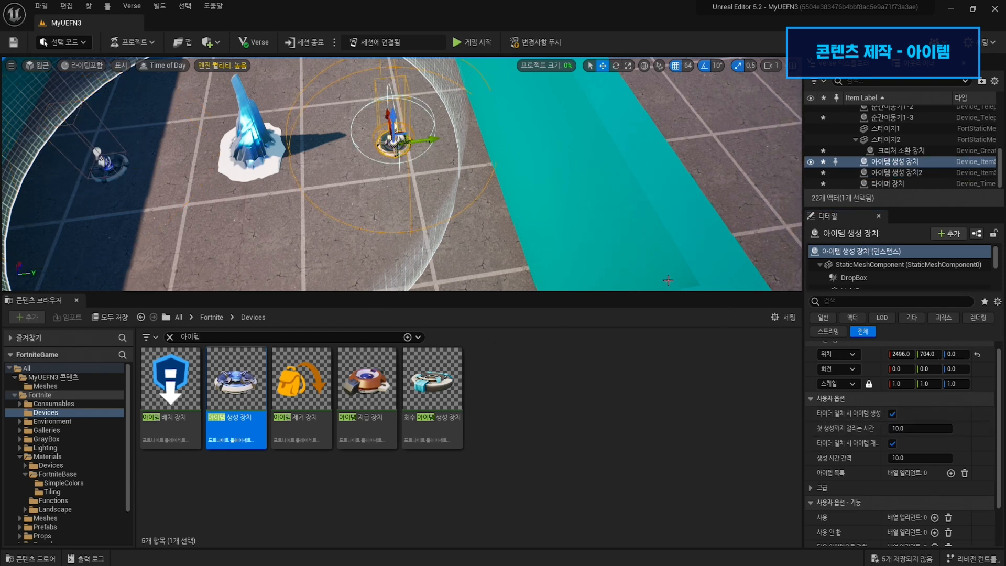
pyautogui.scroll(-1, 891, 440)
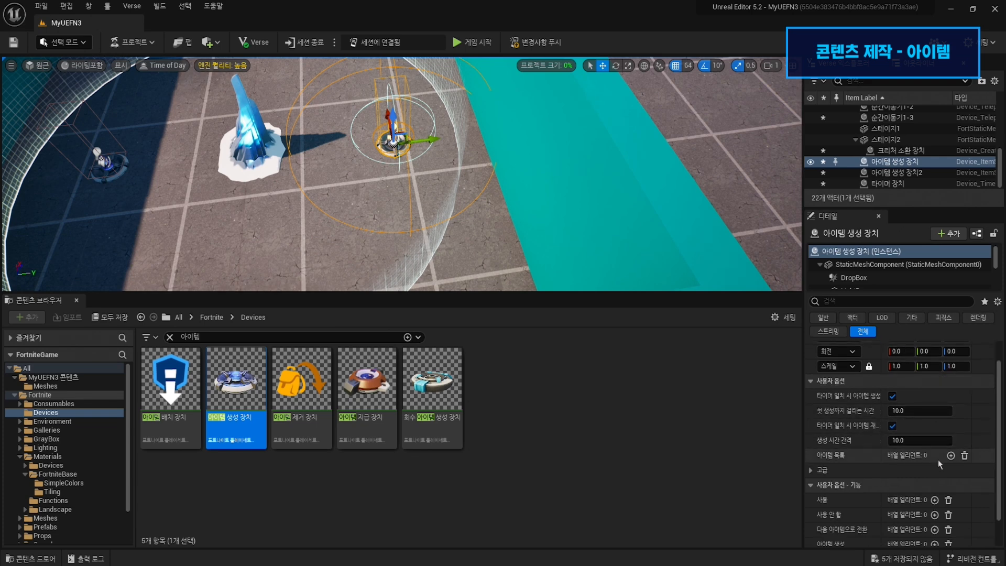
pyautogui.click(951, 455)
pyautogui.scroll(-1, 882, 426)
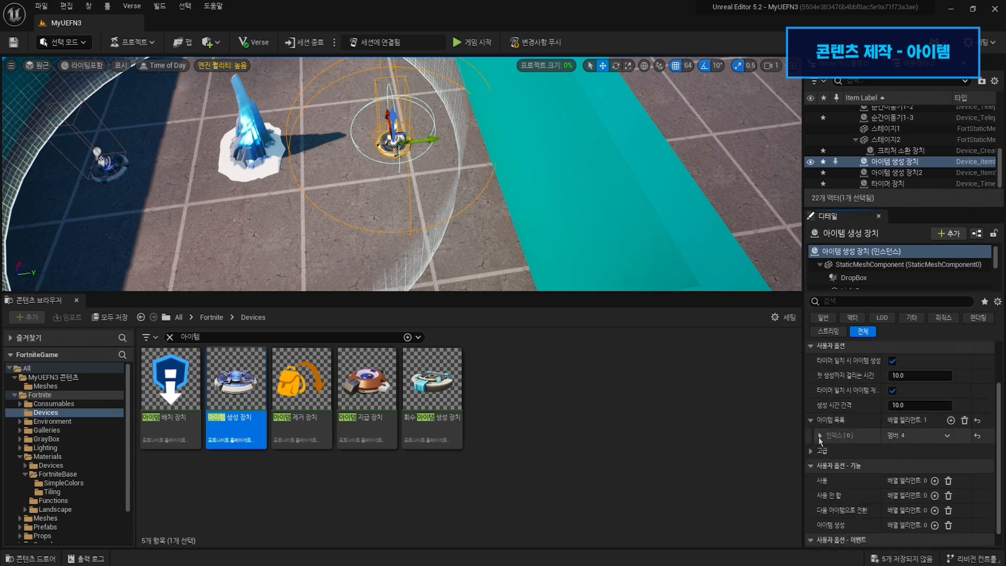
pyautogui.click(946, 451)
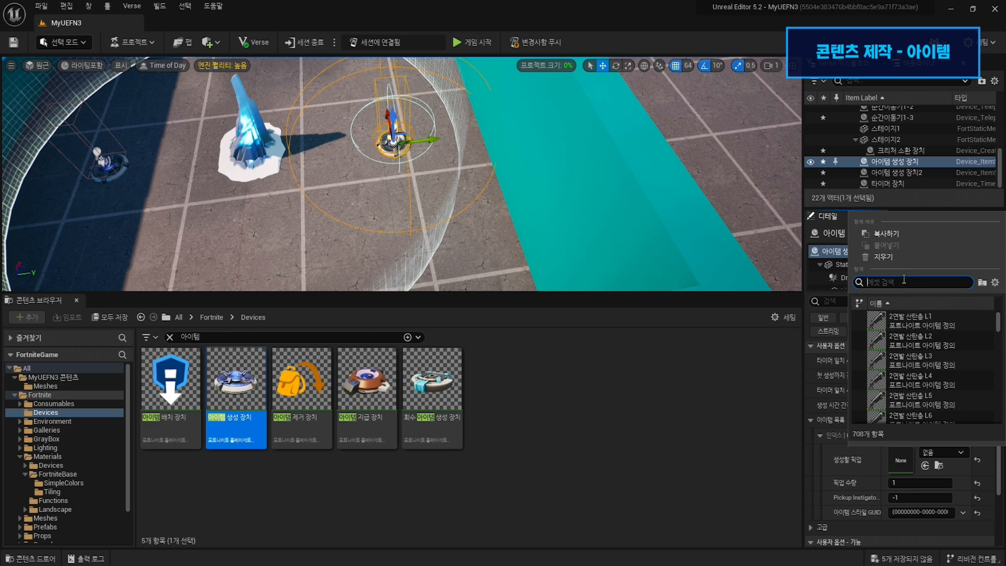
pyautogui.write('소ㅊ')
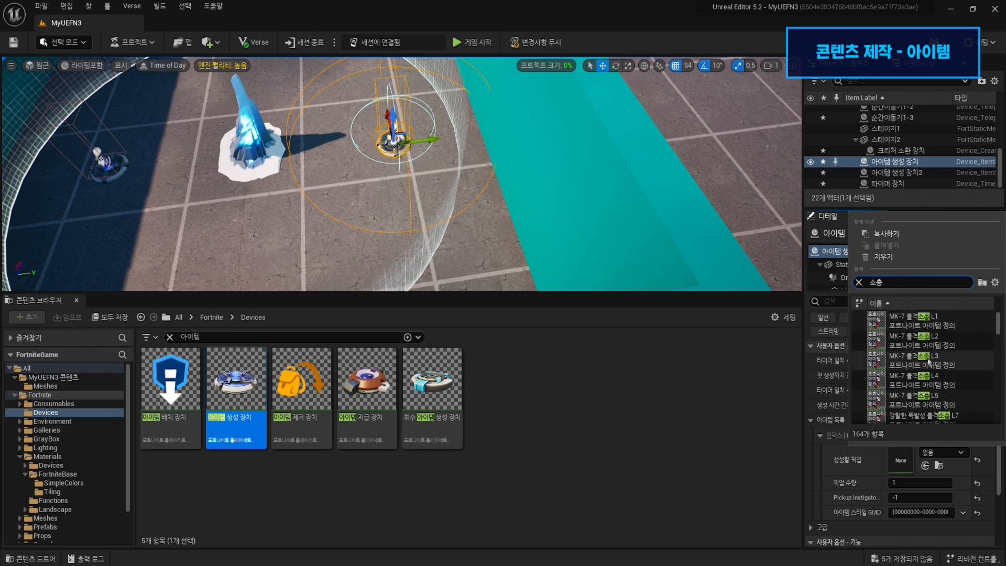
pyautogui.click(943, 387)
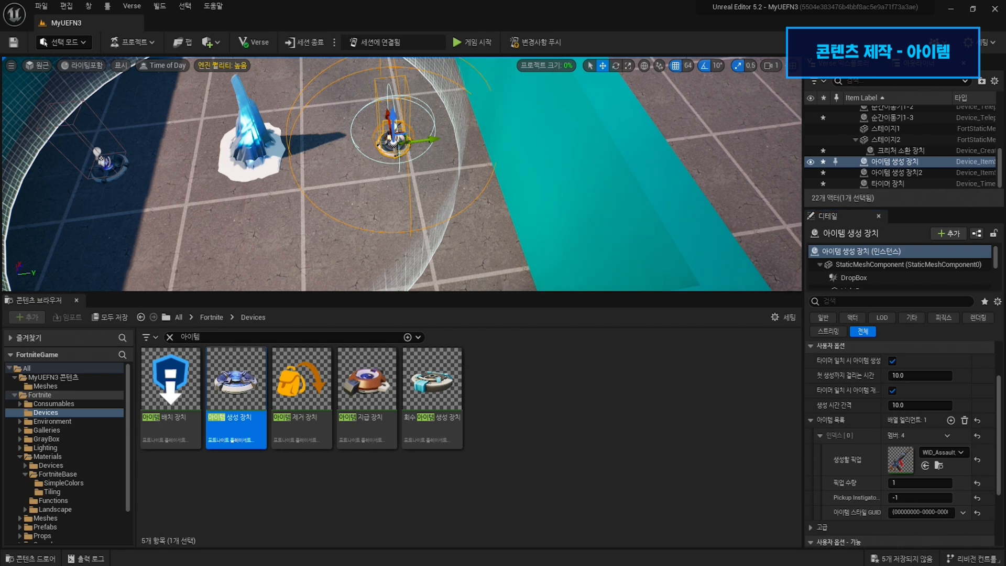
# - Add an 아이템 목록 entry to 아이템 생성 장치2 and choose 홀짝 주스 as its 생성할 픽업
pyautogui.click(120, 171)
pyautogui.click(950, 420)
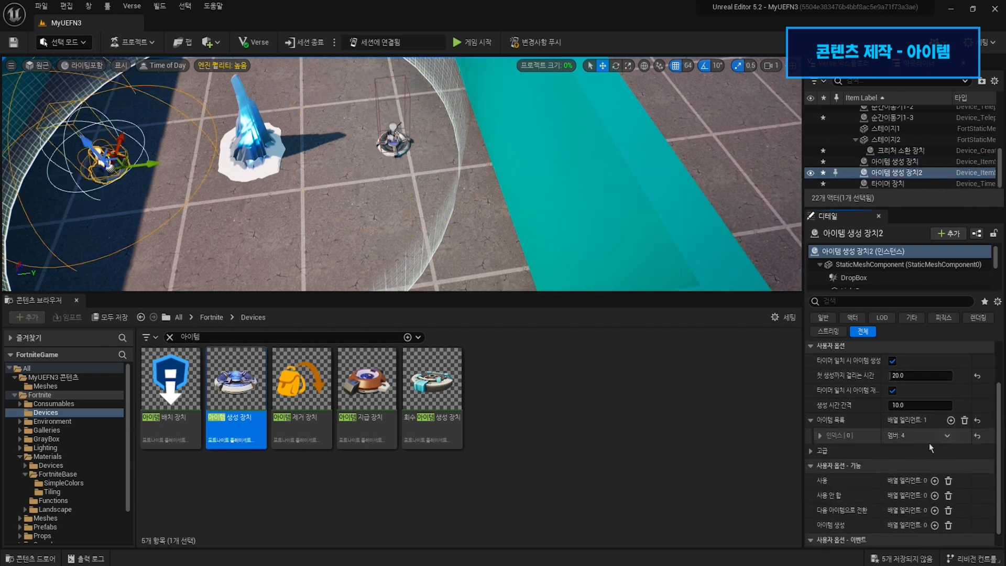
pyautogui.click(821, 435)
pyautogui.click(943, 452)
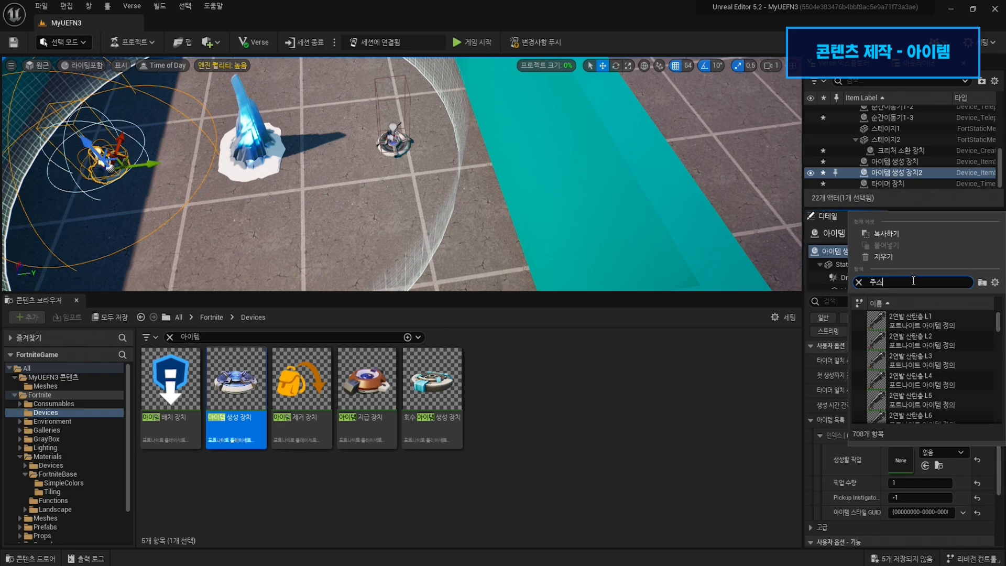
pyautogui.click(917, 366)
# - Start a playtest and run through a teleporter rift into the room with the ice creature spawner and item spawners
pyautogui.moveTo(206, 228); pyautogui.dragTo(137, 173, button='right')
pyautogui.moveTo(420, 179); pyautogui.dragTo(430, 179, button='right')
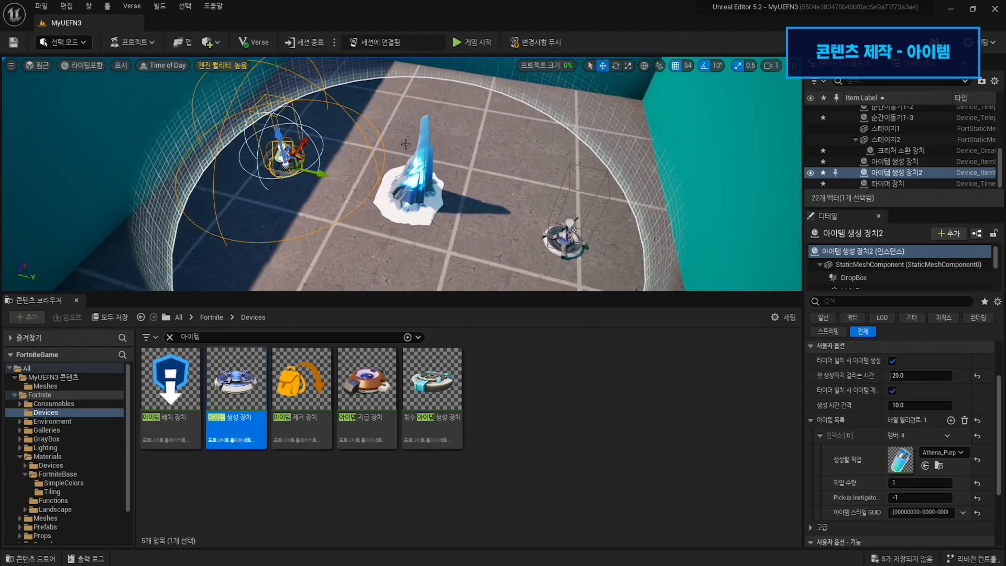
pyautogui.click(476, 43)
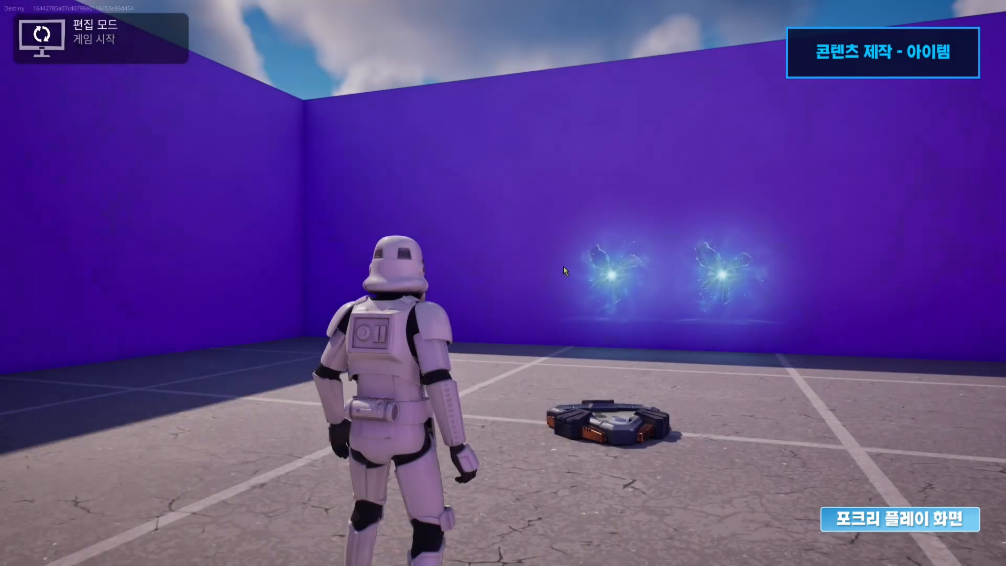
pyautogui.press('w')
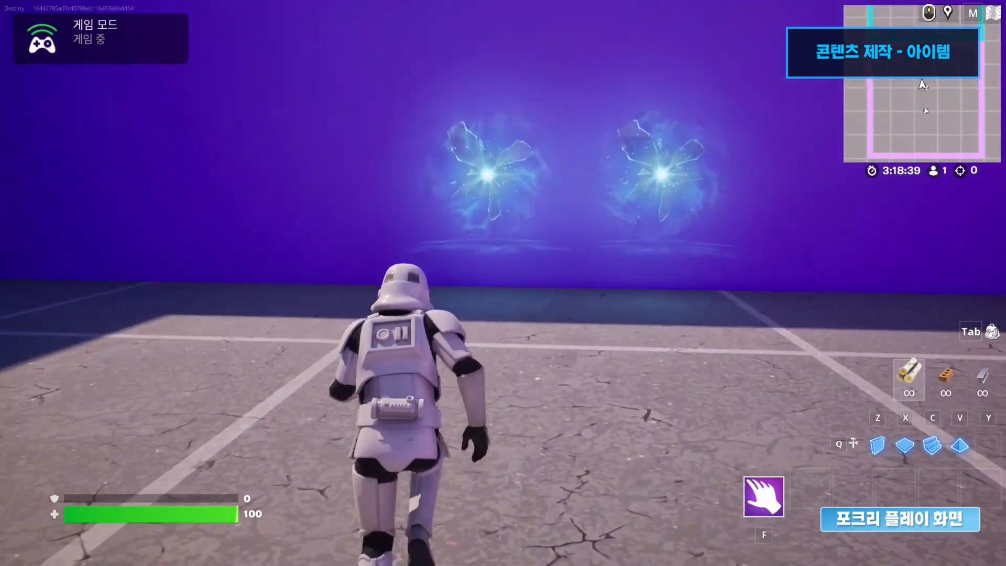
pyautogui.press('w')
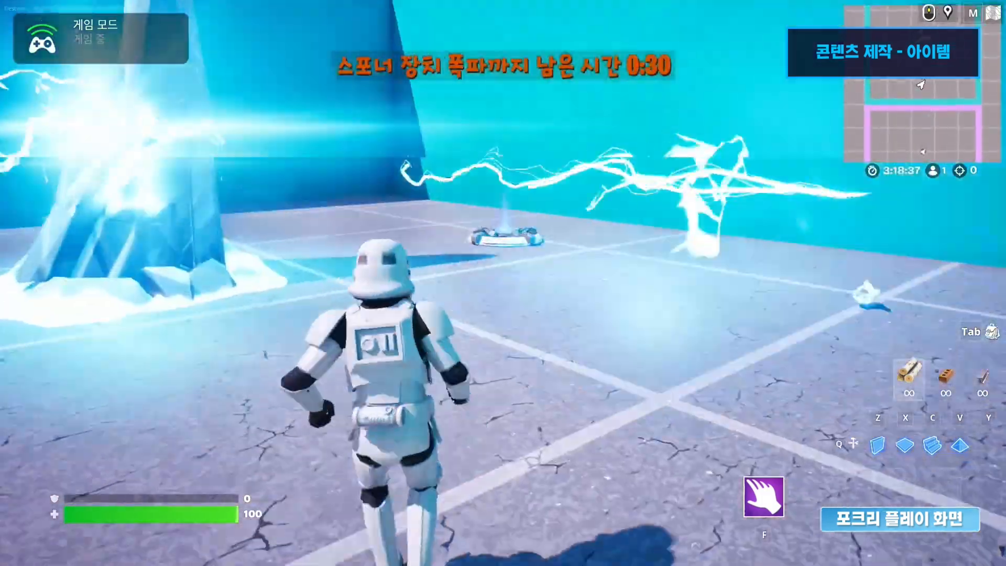
pyautogui.press('w')
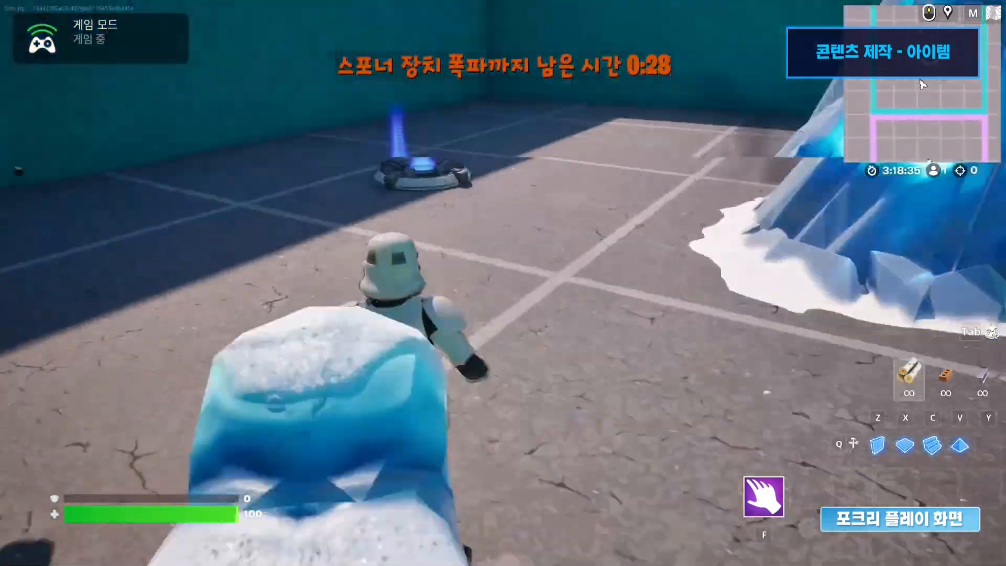
# - Run to the rifle's item spawner beside the ice spawner and pick up the MK-7 돌격소총
pyautogui.press('w')
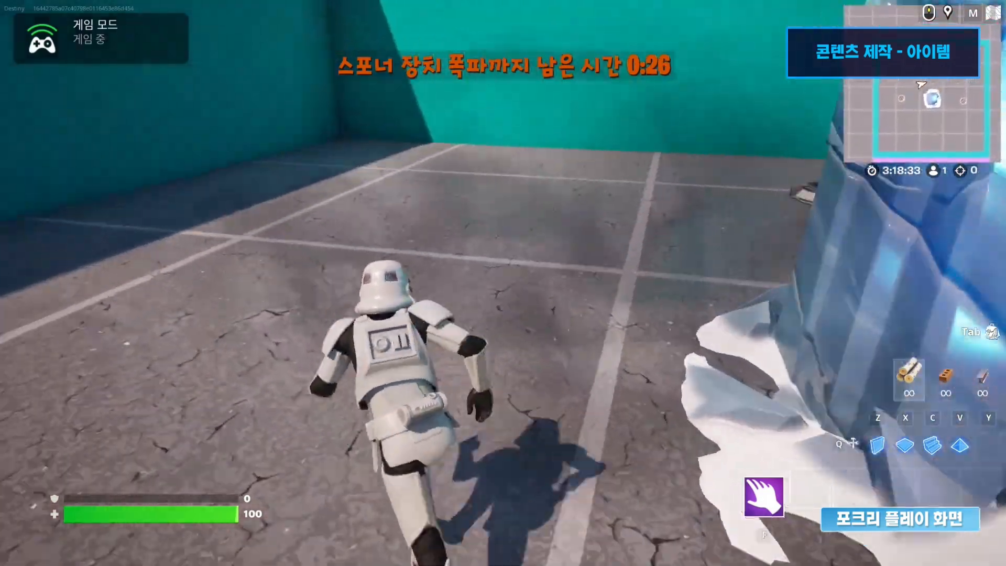
pyautogui.press('w')
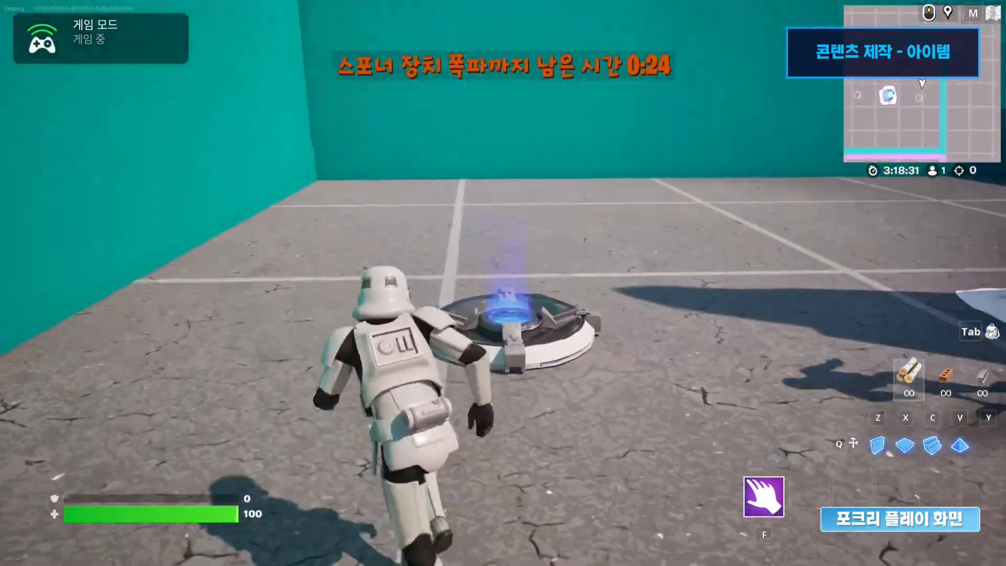
pyautogui.press('w')
pyautogui.press('e')
# - Run around the room past both item spawners, equip the MK-7 돌격소총 and shoot the approaching creatures
pyautogui.press('w')
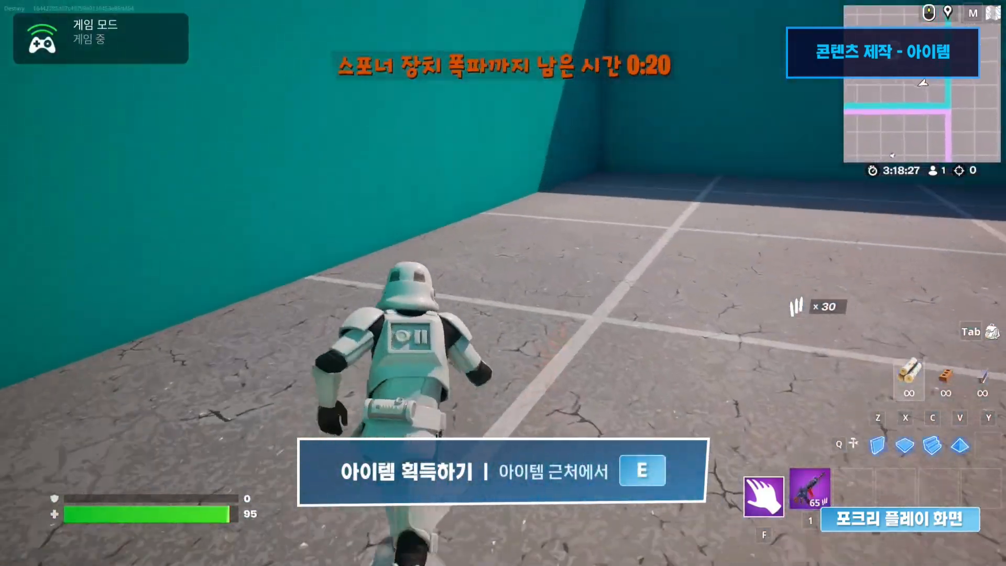
pyautogui.press('w')
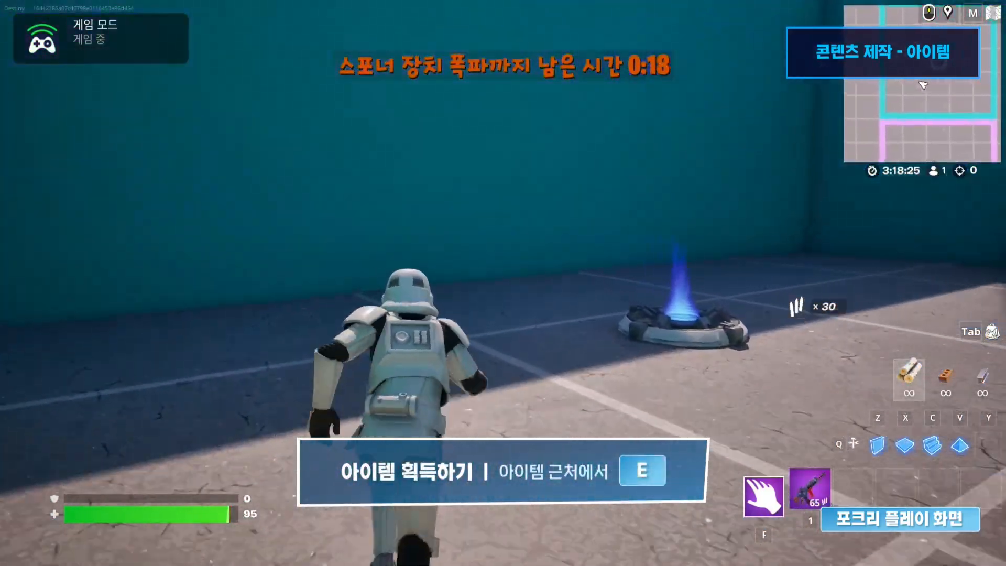
pyautogui.press('w')
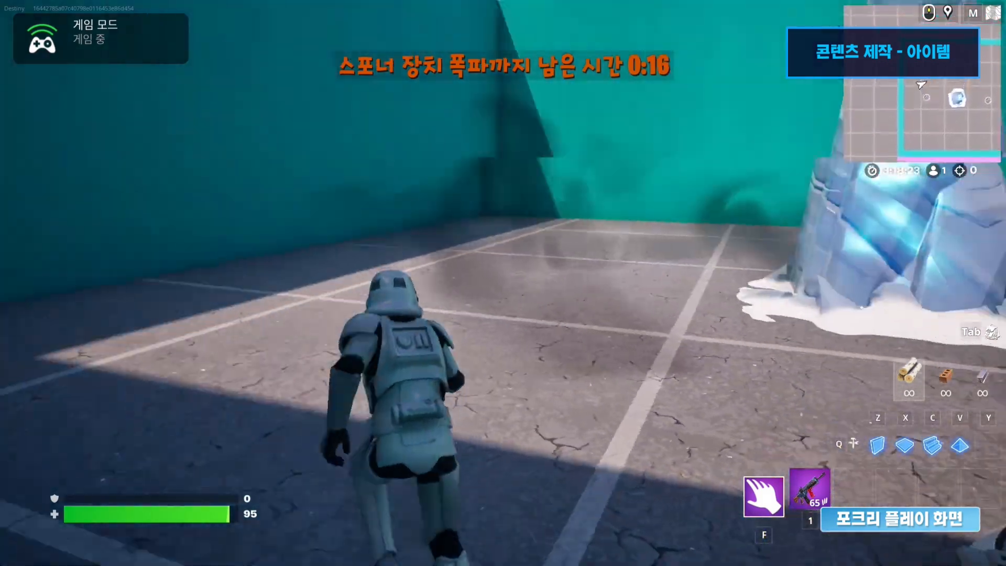
pyautogui.press('w')
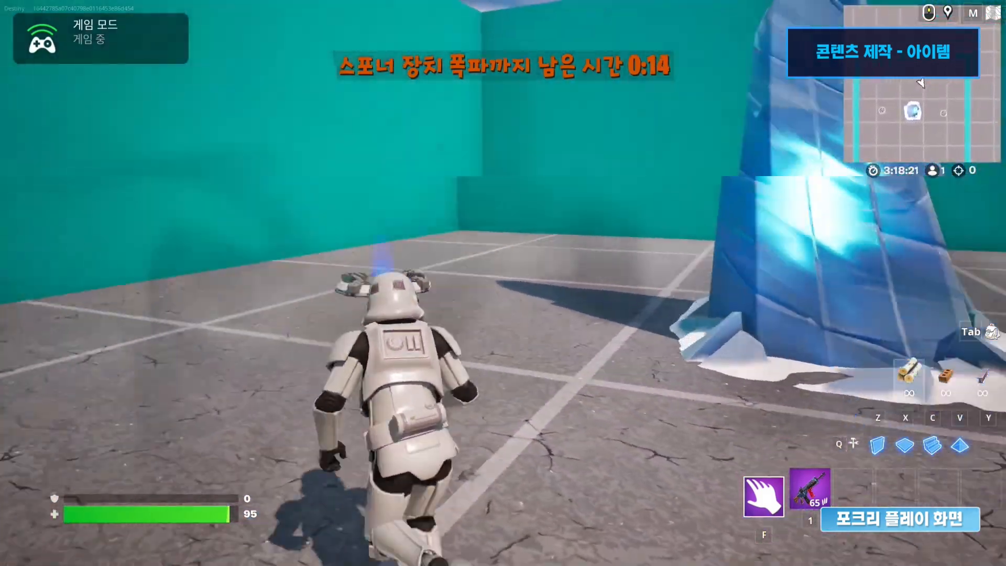
pyautogui.press('w')
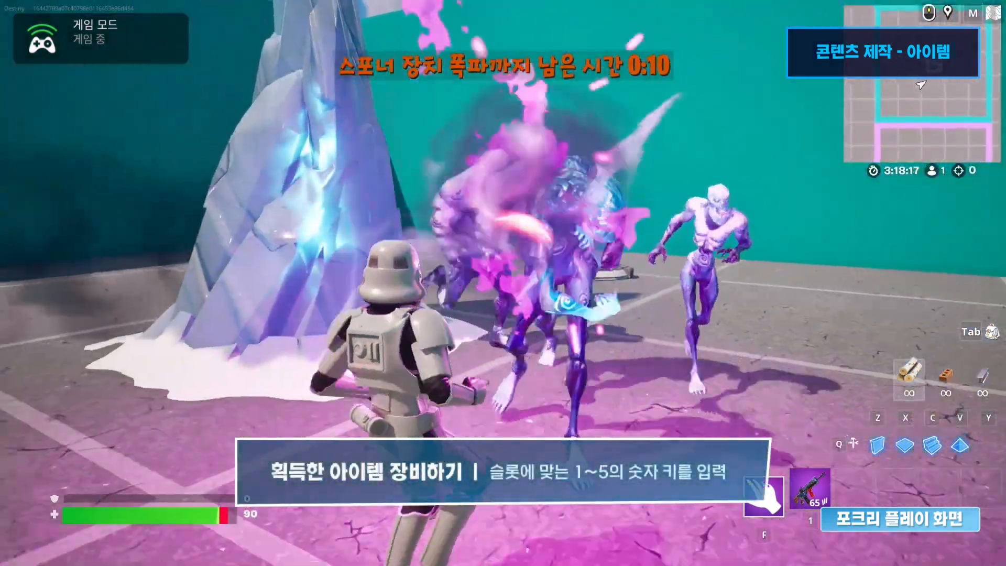
pyautogui.press('1')
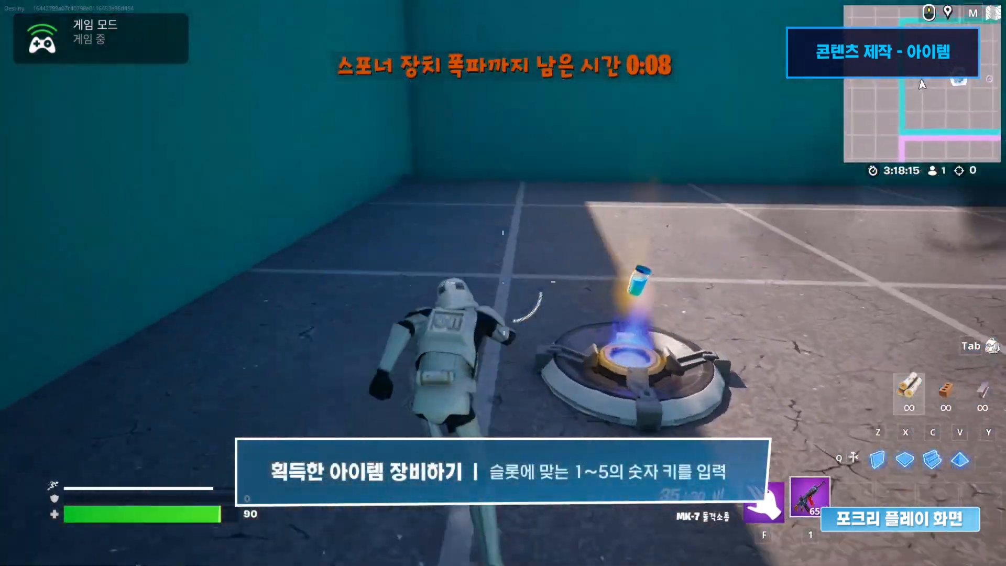
pyautogui.press('w')
pyautogui.click(503, 283)
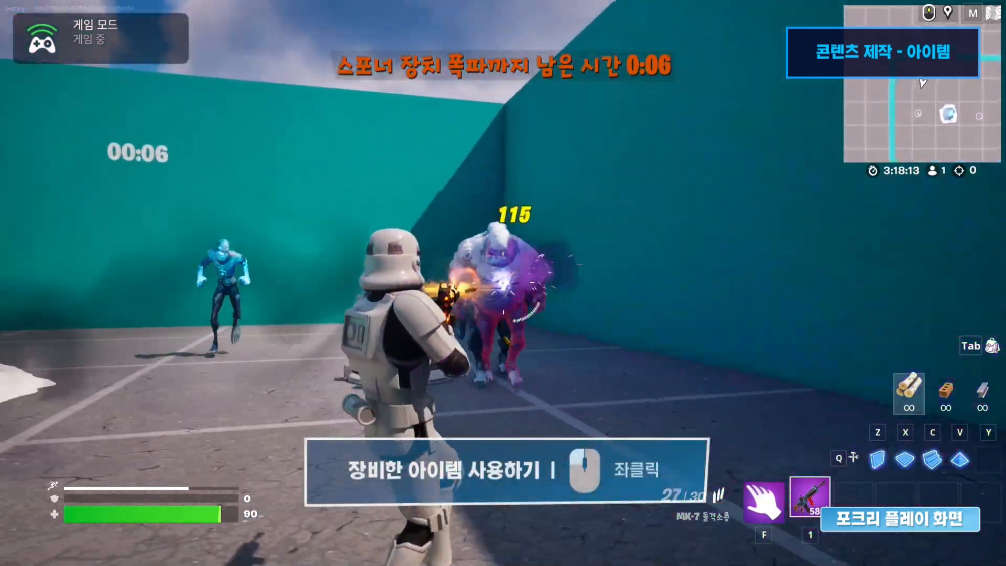
pyautogui.press('a')
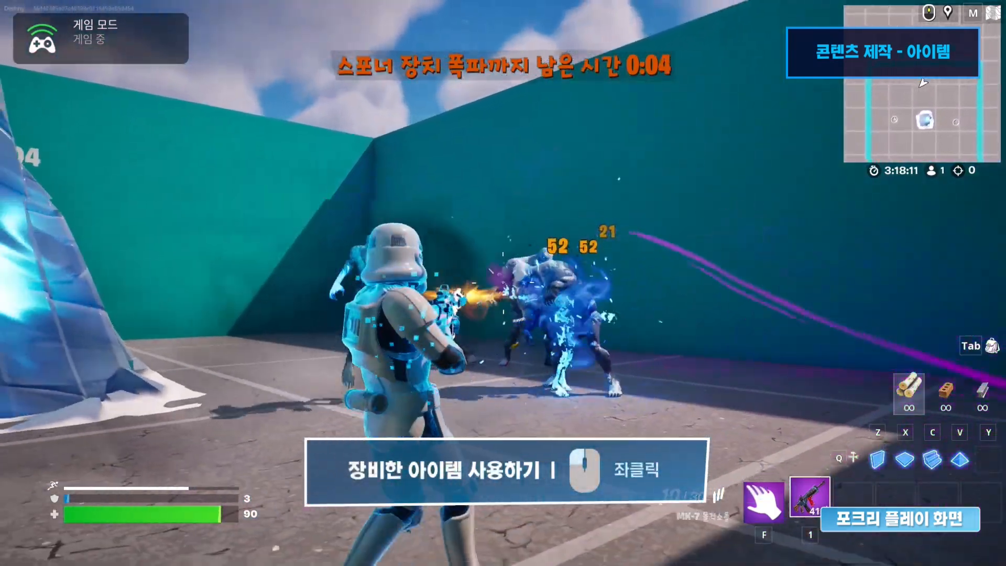
pyautogui.press('a')
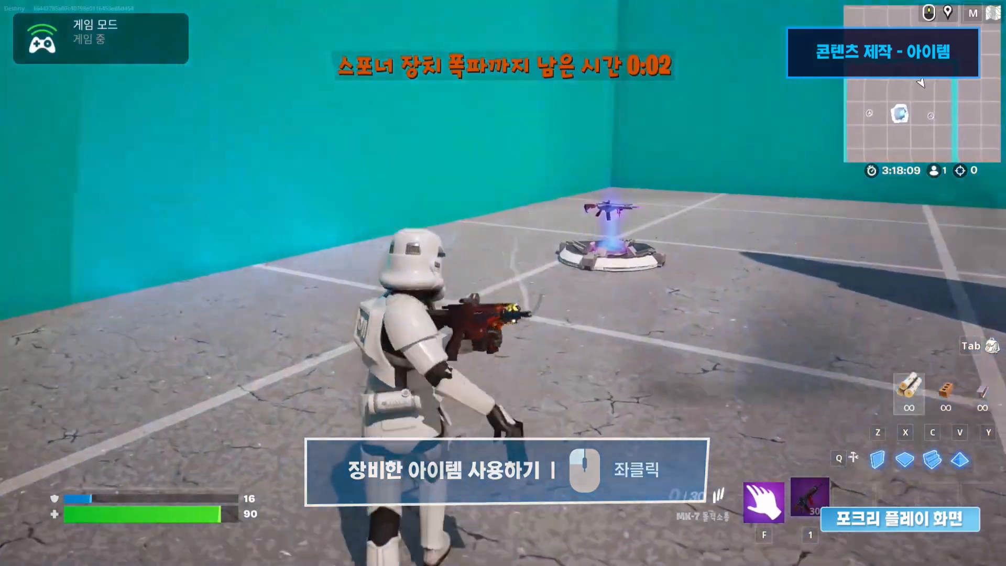
# - Go to the other item spawner, pick up the 홀짝 주스 and drink it to test its recovery effect
pyautogui.press('w')
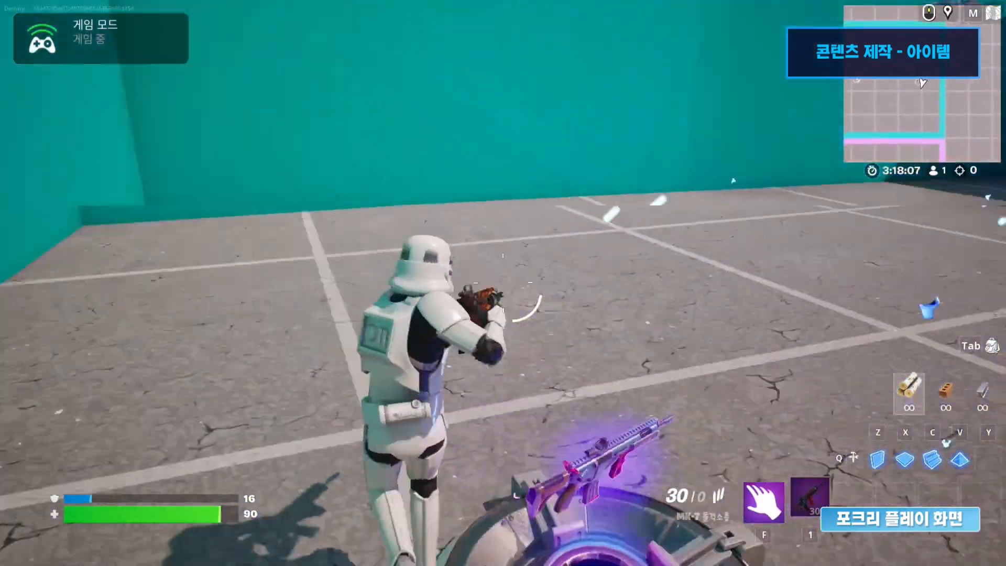
pyautogui.press('w')
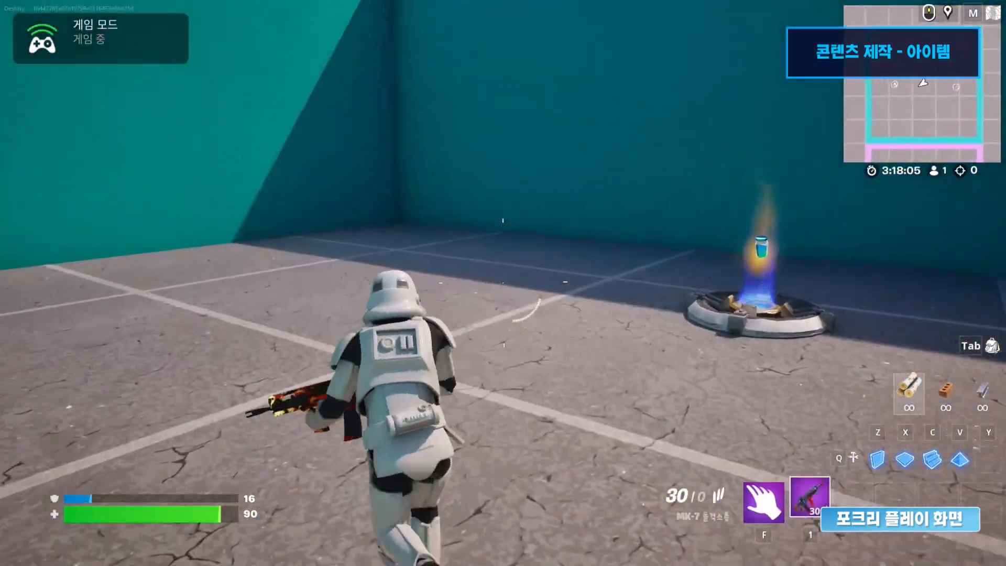
pyautogui.press('w')
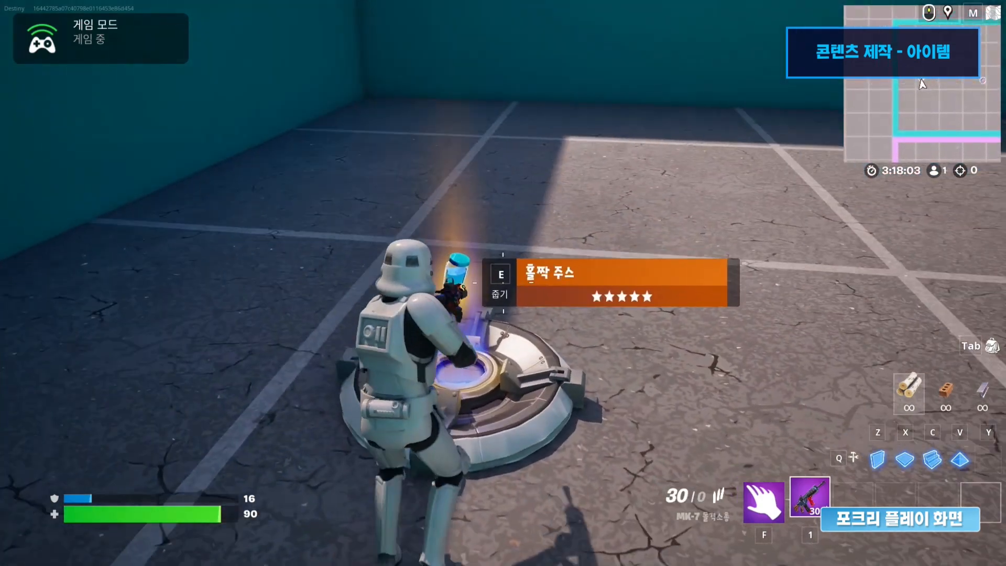
pyautogui.press('e')
pyautogui.press('w')
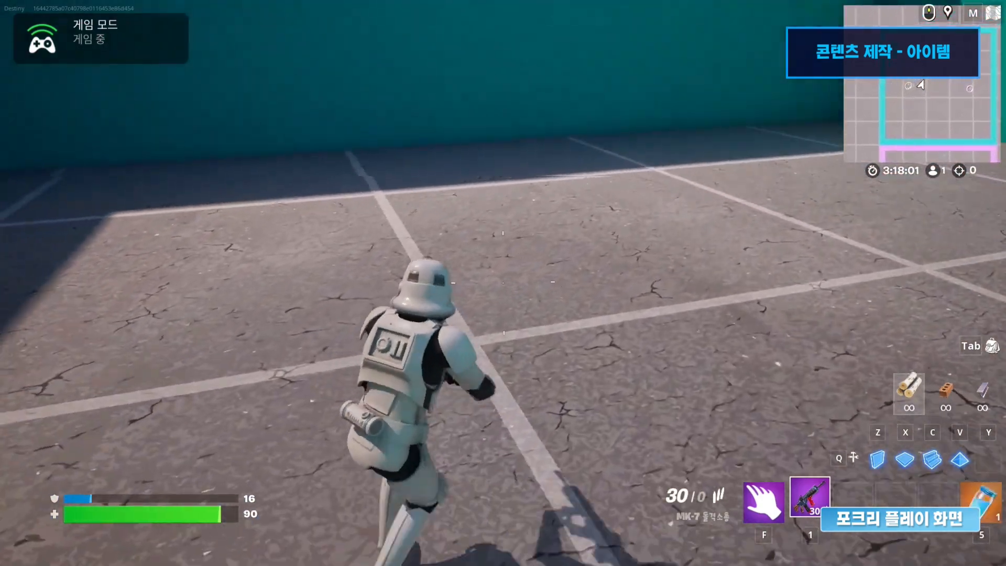
pyautogui.press('5')
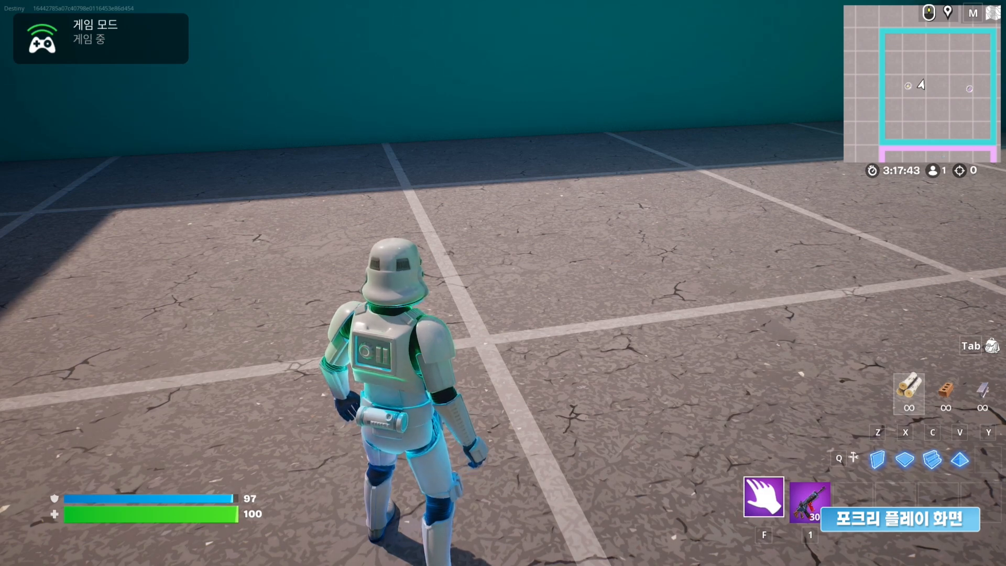
# - End the playtest and duplicate the 스테이지1 room actor in the level
pyautogui.press('Escape')
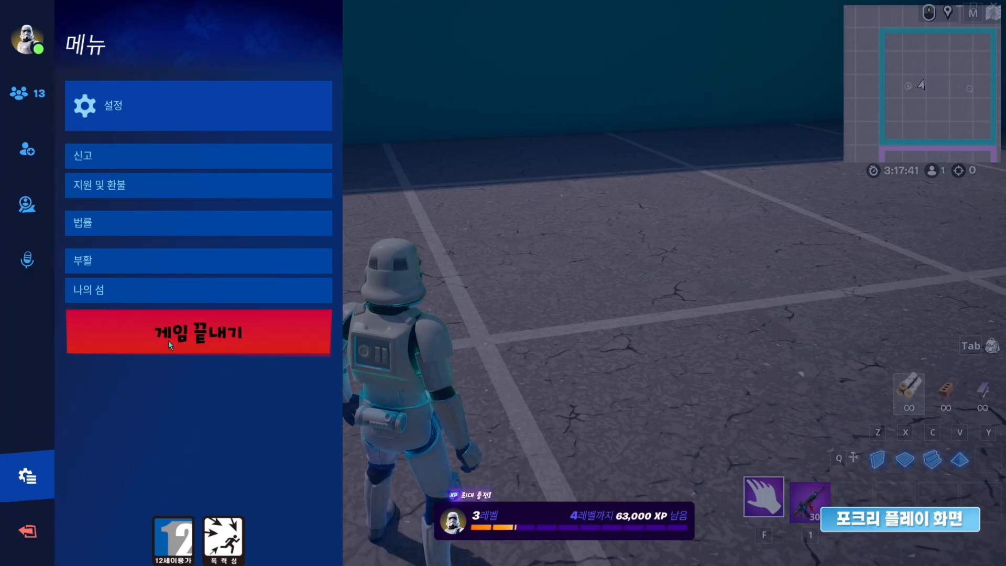
pyautogui.click(168, 340)
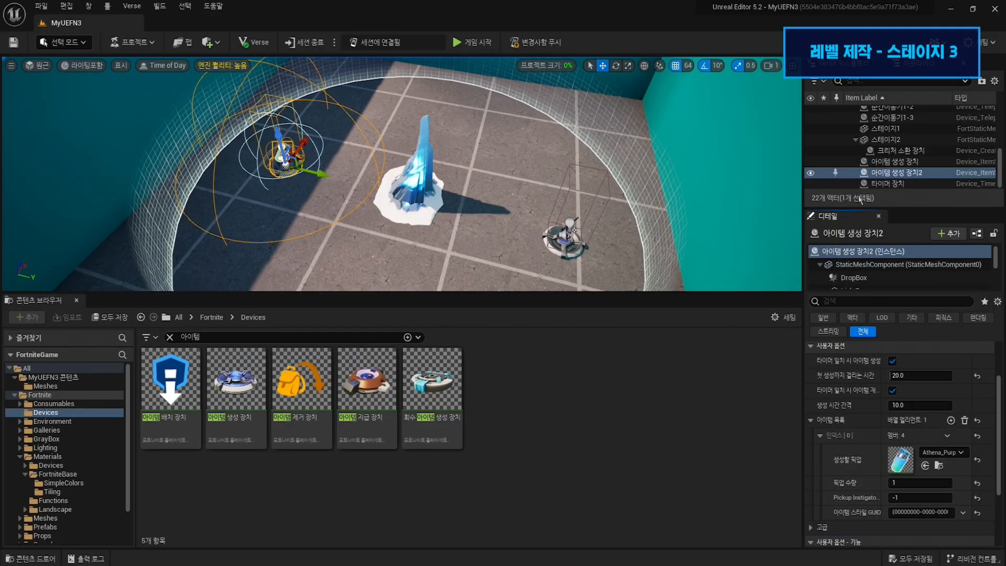
pyautogui.doubleClick(885, 129)
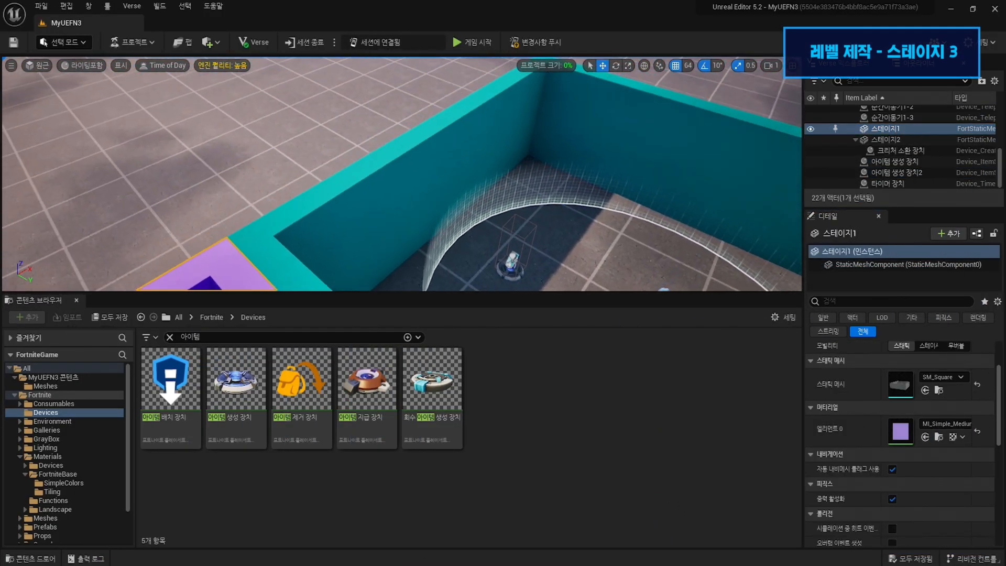
pyautogui.moveTo(400, 174); pyautogui.dragTo(395, 220, button='right')
pyautogui.moveTo(447, 193); pyautogui.dragTo(446, 214, button='right')
pyautogui.hotkey('ctrl', 'd')
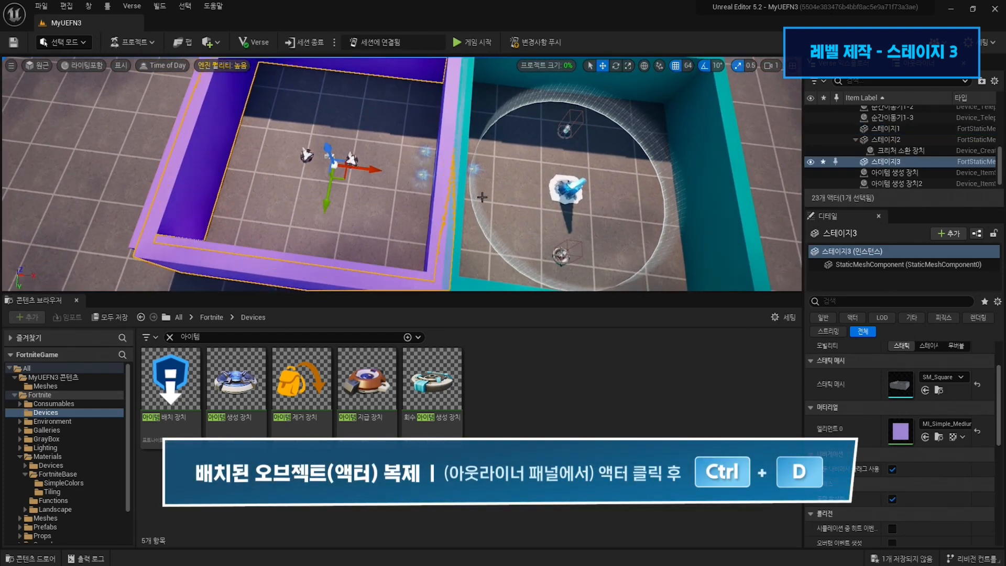
# - Attach the duplicated 스테이지3 to 스테이지2 at the +X socket with its location reset to zero, and detach it from the parent again
pyautogui.moveTo(524, 173); pyautogui.dragTo(558, 178, button='right')
pyautogui.moveTo(900, 168); pyautogui.dragTo(896, 145)
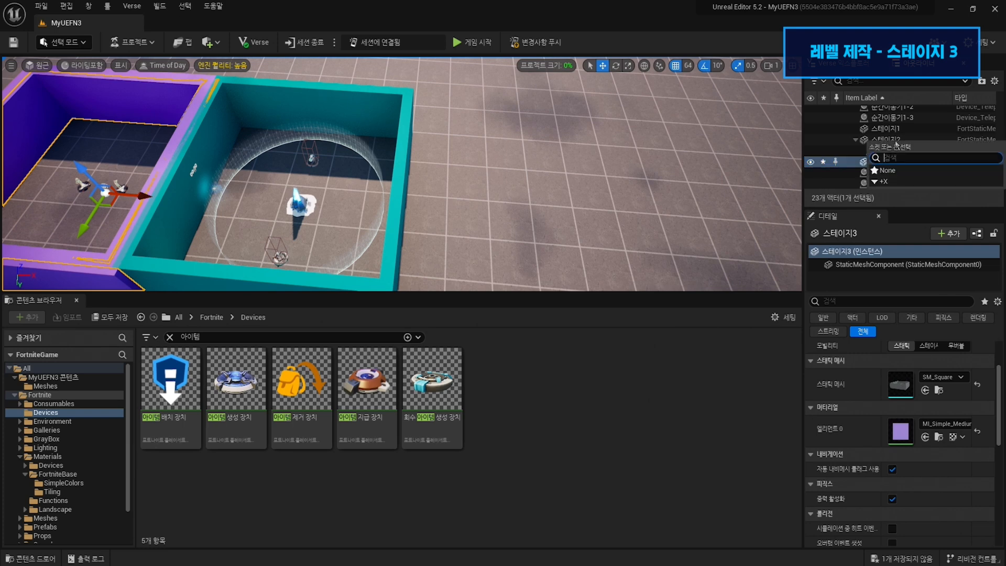
pyautogui.click(885, 182)
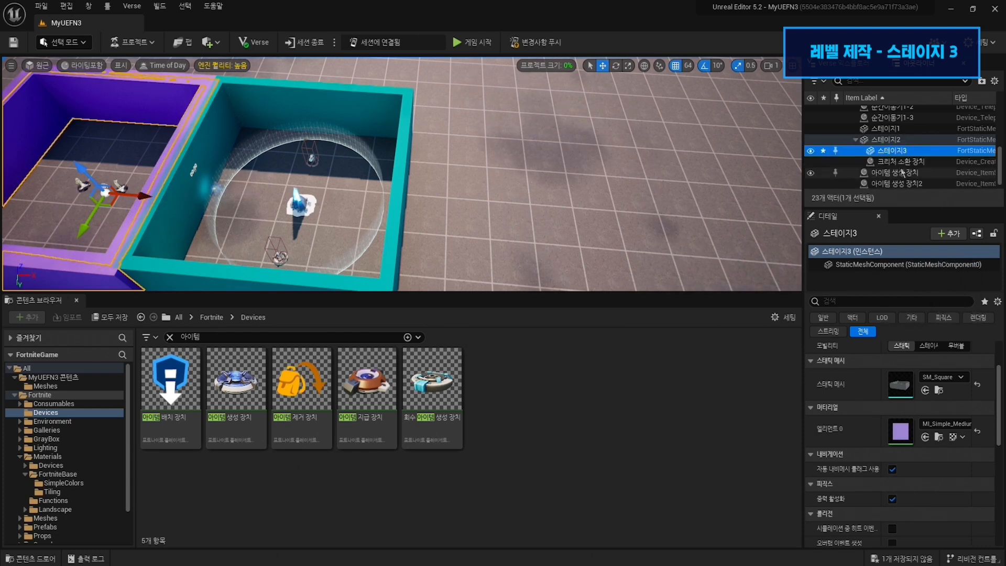
pyautogui.scroll(3, 943, 388)
pyautogui.click(977, 363)
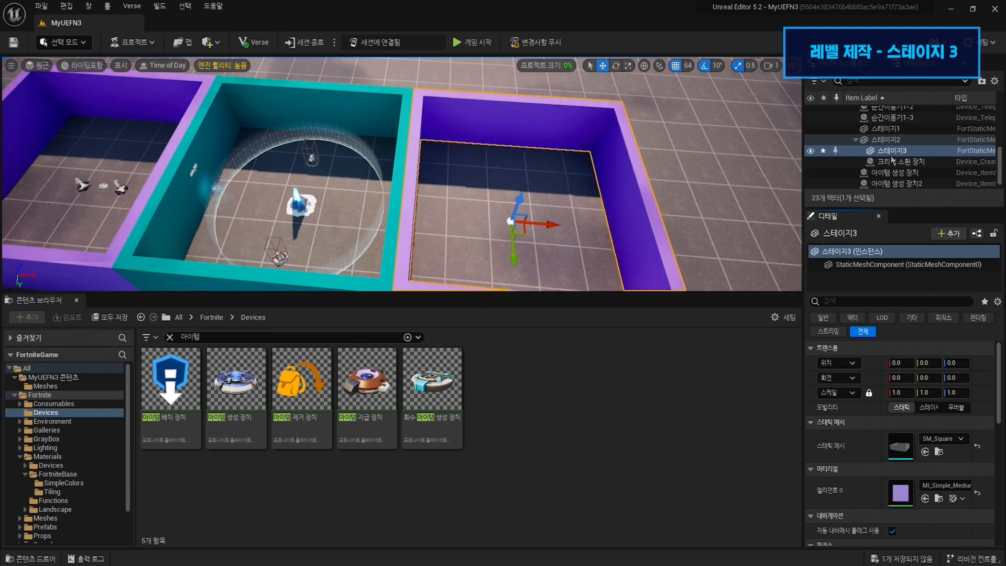
pyautogui.moveTo(890, 155); pyautogui.dragTo(897, 146)
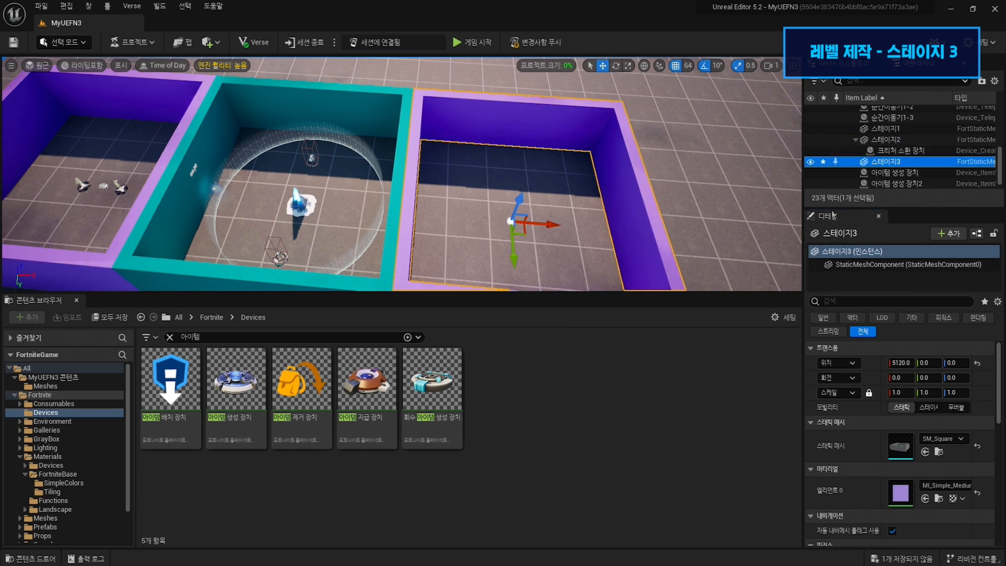
# - Replace the 스테이지3 room's material with MI Simple SteelBlue Flat from the SimpleColors folder
pyautogui.click(61, 483)
pyautogui.click(169, 337)
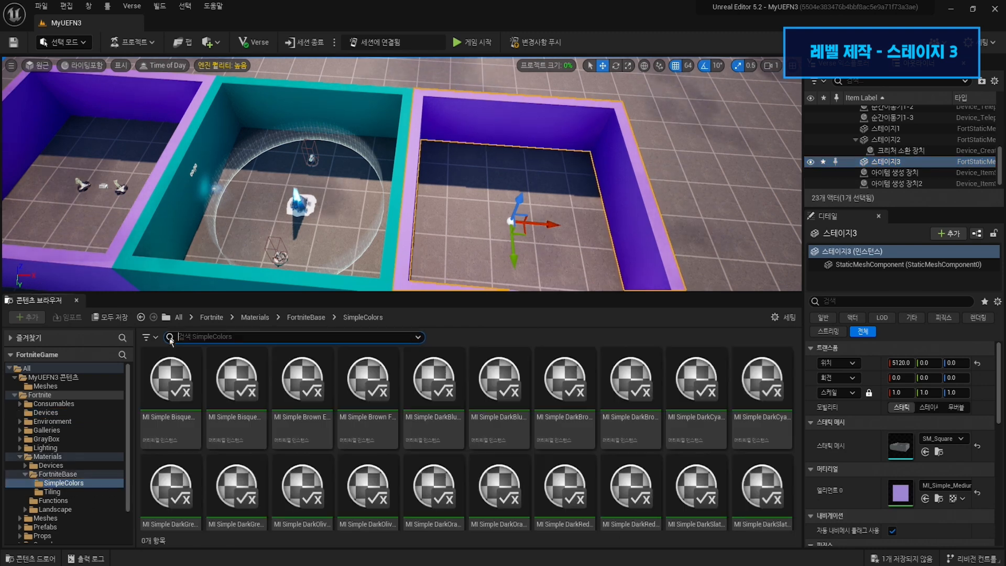
pyautogui.scroll(-5, 474, 438)
pyautogui.scroll(-10, 473, 438)
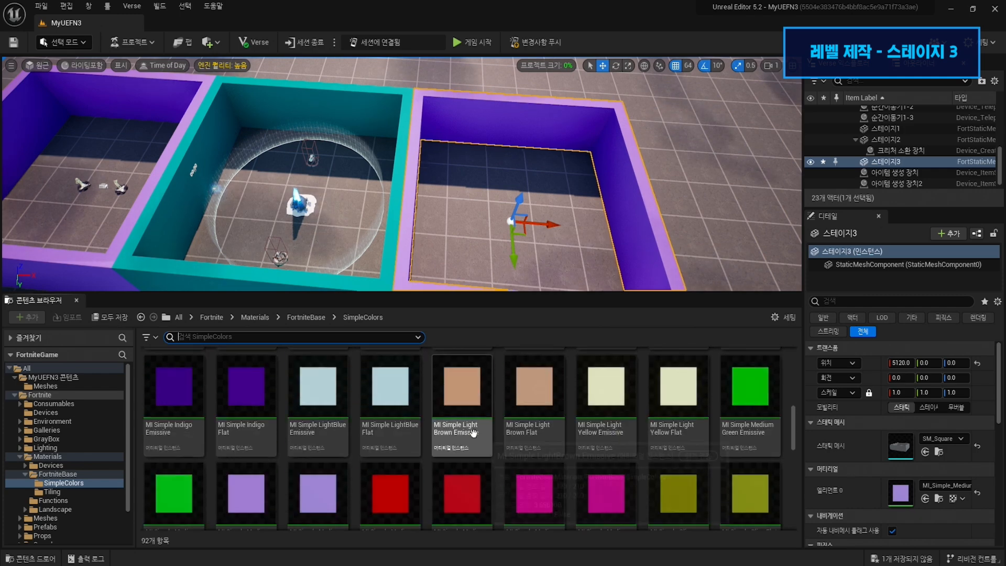
pyautogui.scroll(-4, 628, 458)
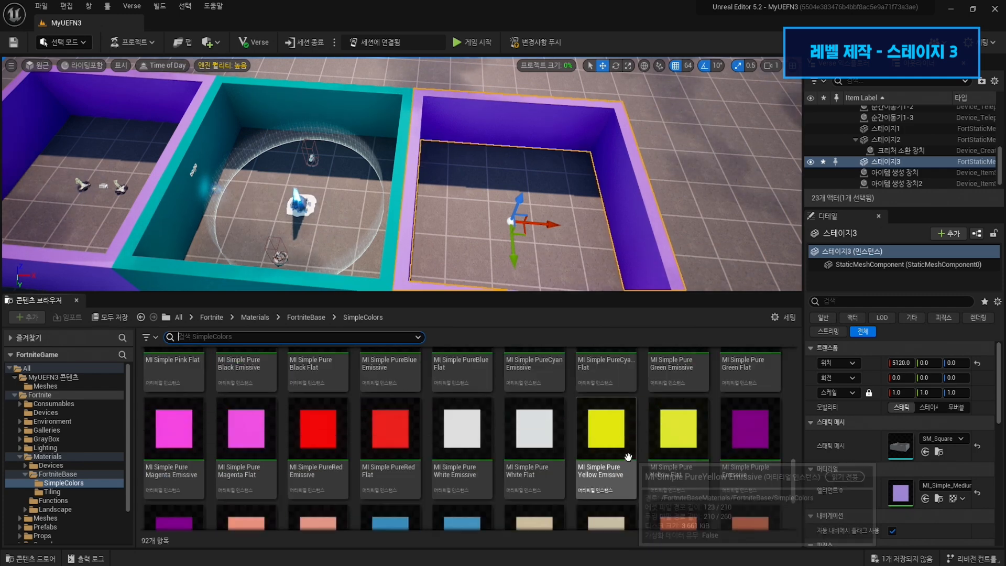
pyautogui.moveTo(461, 446); pyautogui.dragTo(912, 488)
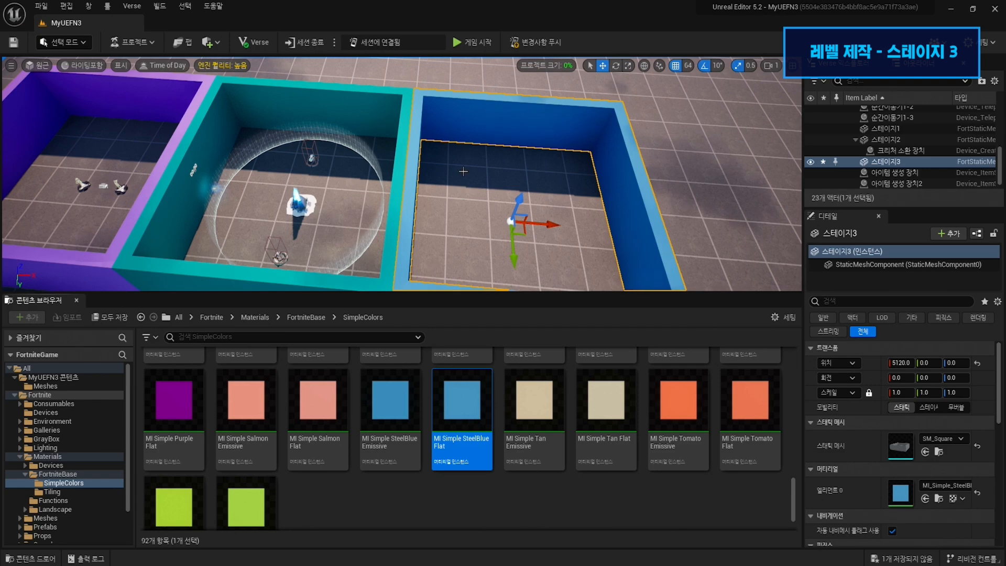
# - Copy the teleporter in the ice creature room along X to the opposite wall, next to the blue room
pyautogui.moveTo(423, 198); pyautogui.dragTo(348, 168, button='right')
pyautogui.press('w')
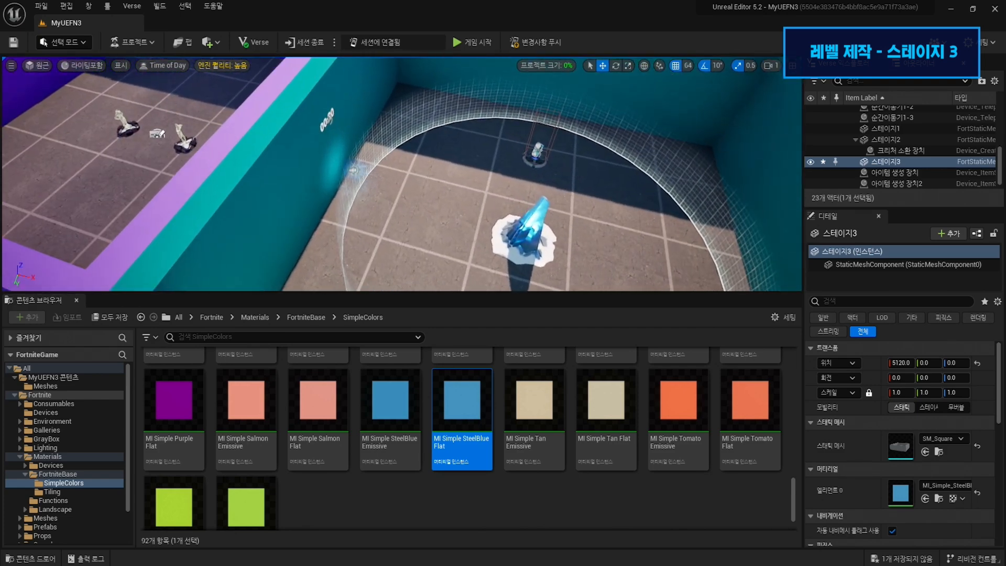
pyautogui.click(350, 169)
pyautogui.press('s')
pyautogui.moveTo(412, 208); pyautogui.dragTo(461, 204, button='right')
pyautogui.keyDown('alt'); pyautogui.moveTo(315, 168); pyautogui.dragTo(592, 176); pyautogui.keyUp('alt')
# - Rename the copied teleporter as 순간이동기2-1
pyautogui.click(915, 175)
pyautogui.press('Right')
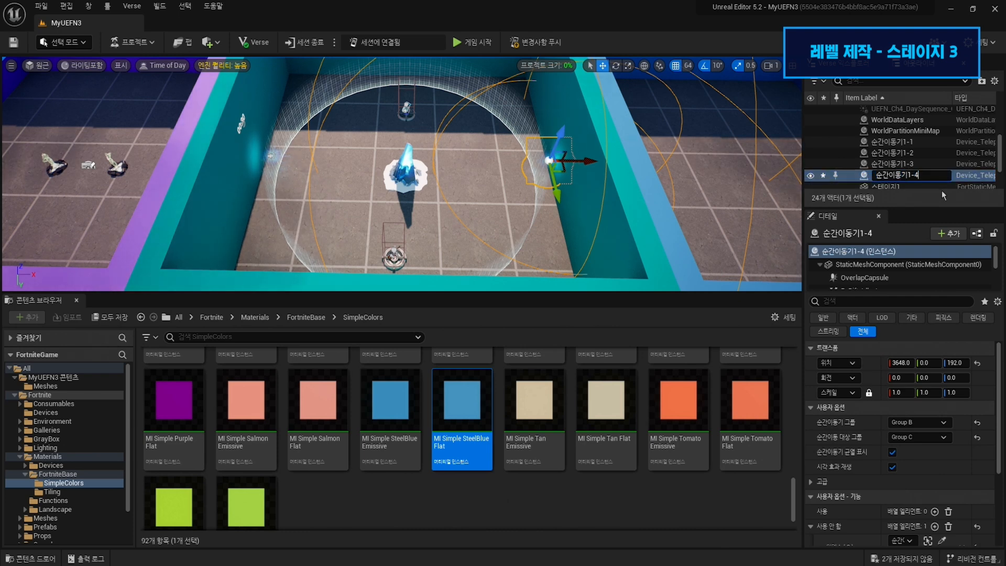
pyautogui.write('2-1')
pyautogui.press('Return')
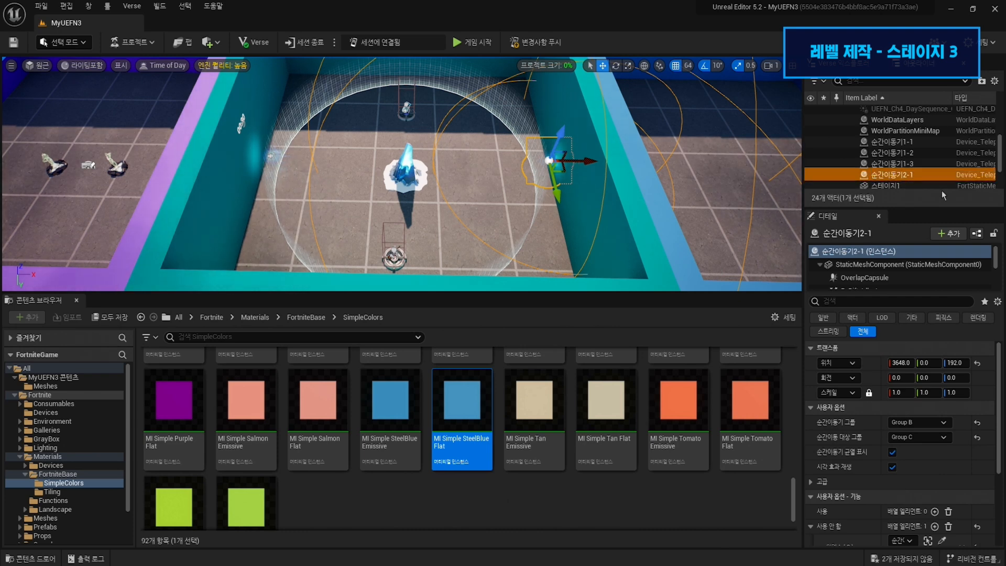
# - Copy 순간이동기2-1 along X through the wall into the blue 스테이지3 room, at X 4096
pyautogui.moveTo(687, 157); pyautogui.dragTo(650, 158, button='right')
pyautogui.press('d')
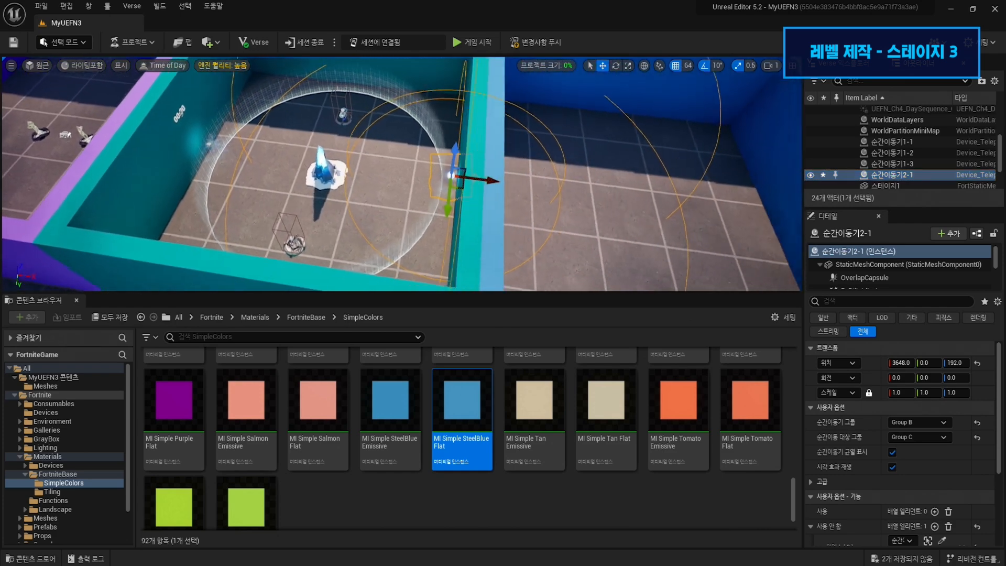
pyautogui.keyDown('alt'); pyautogui.moveTo(475, 180); pyautogui.dragTo(532, 188); pyautogui.keyUp('alt')
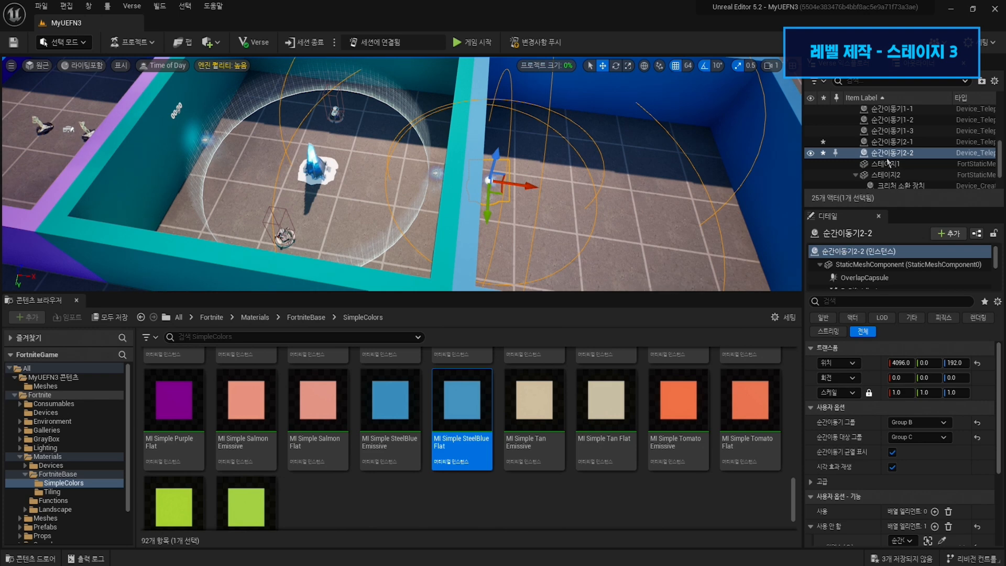
# - Reassign the 사용 안 함 function of 순간이동기2-1 to another teleporter, with On Teleported as its event
pyautogui.moveTo(365, 185); pyautogui.dragTo(406, 183, button='right')
pyautogui.click(426, 175)
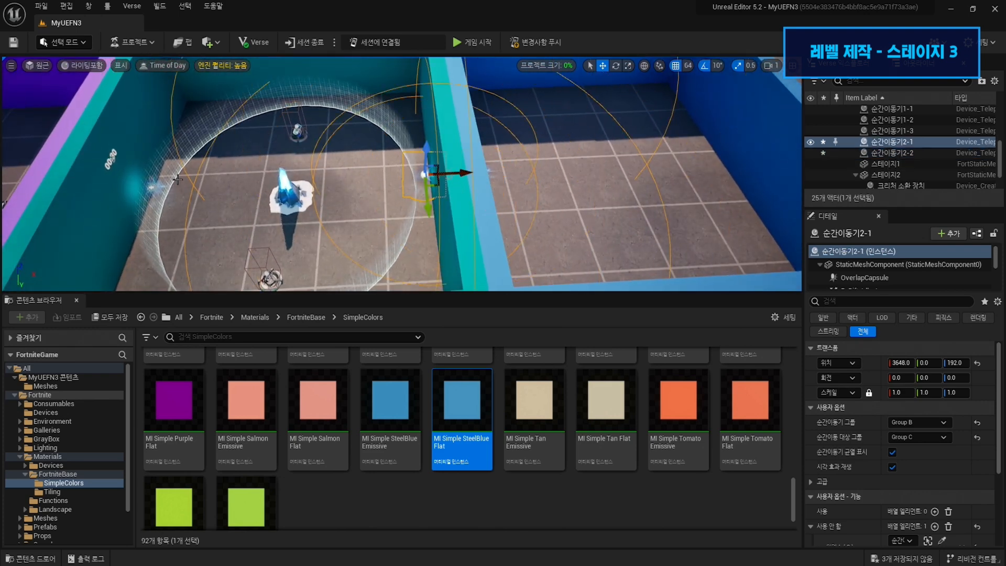
pyautogui.moveTo(541, 170); pyautogui.dragTo(503, 172, button='right')
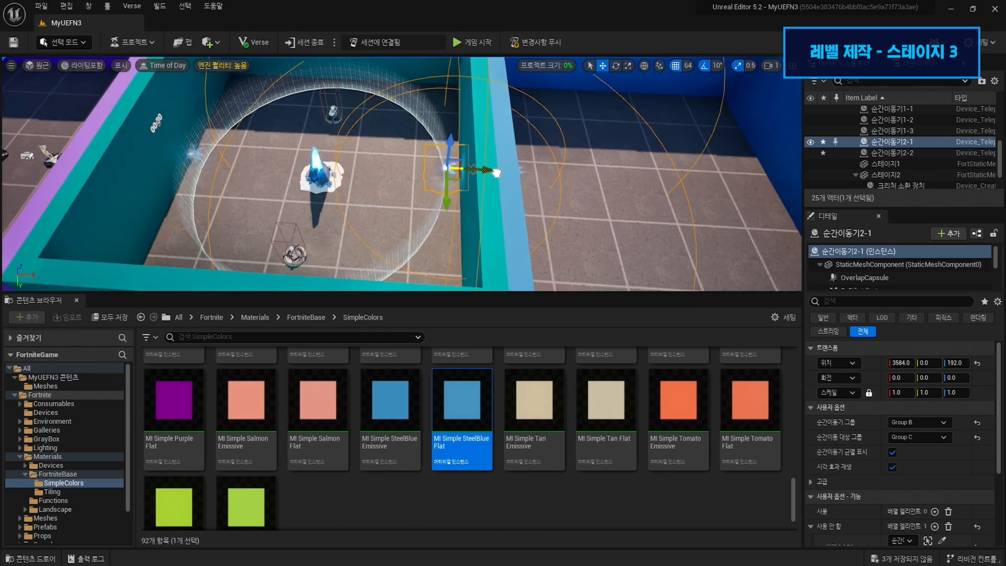
pyautogui.scroll(-3, 807, 456)
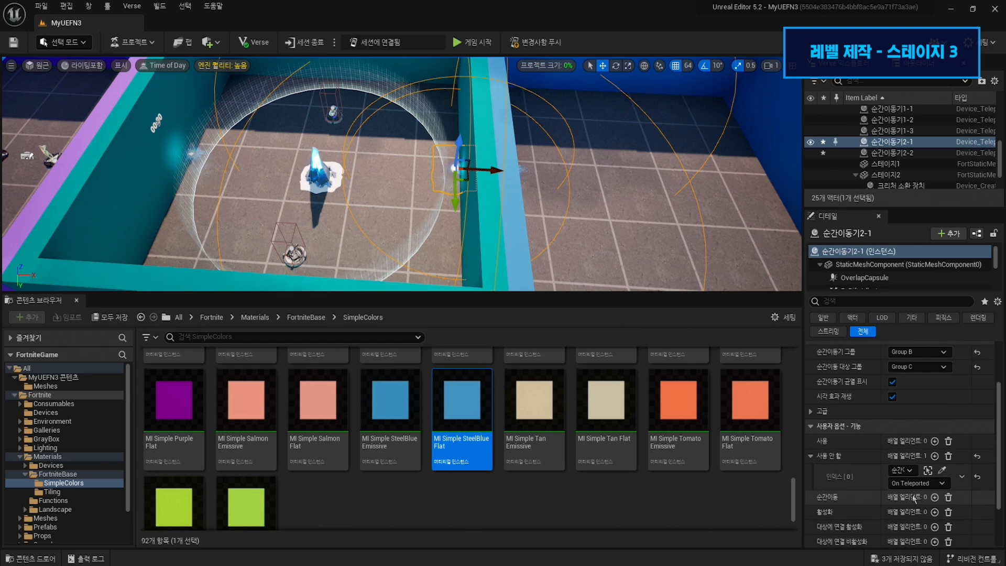
pyautogui.click(900, 470)
pyautogui.scroll(-3, 916, 408)
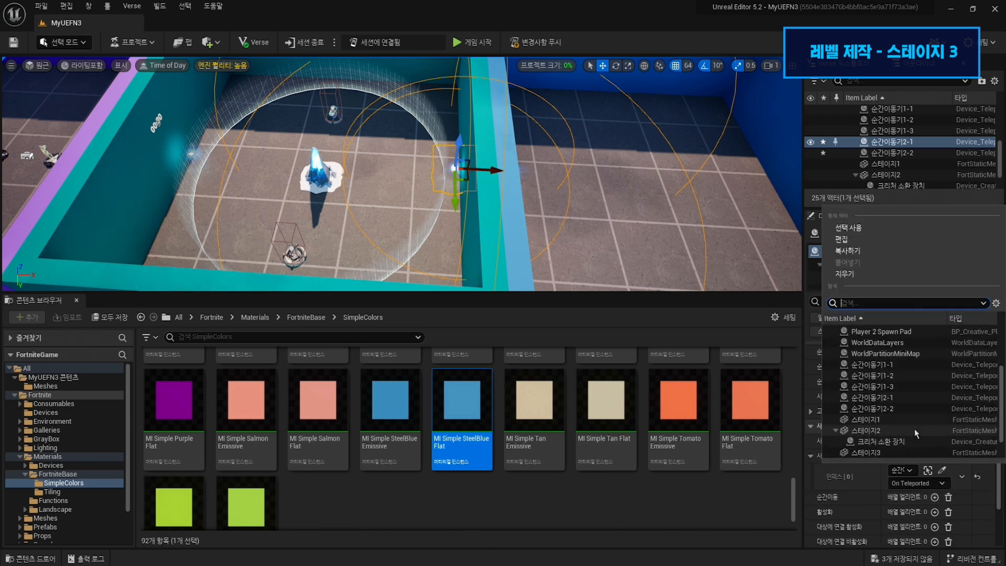
pyautogui.click(894, 376)
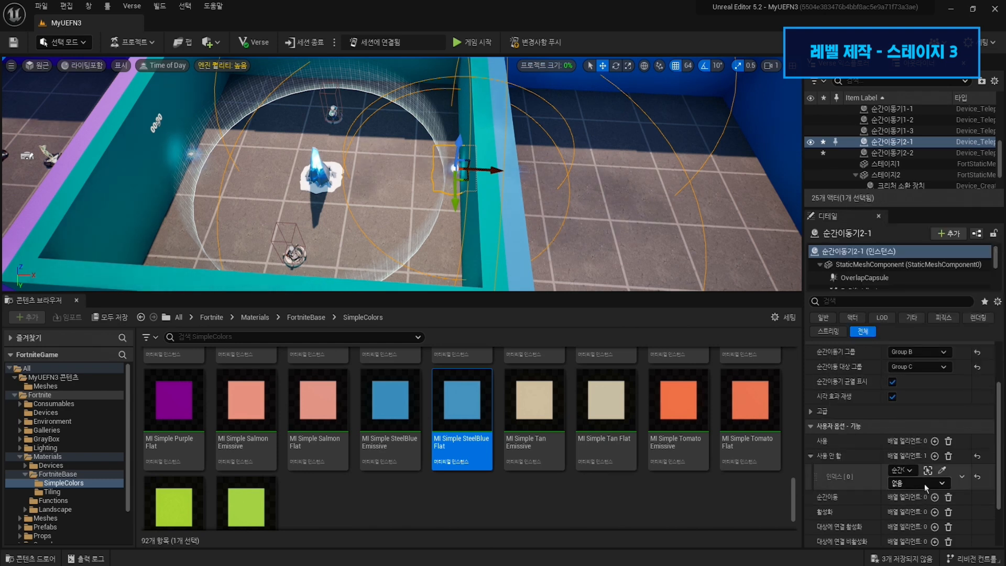
pyautogui.click(925, 513)
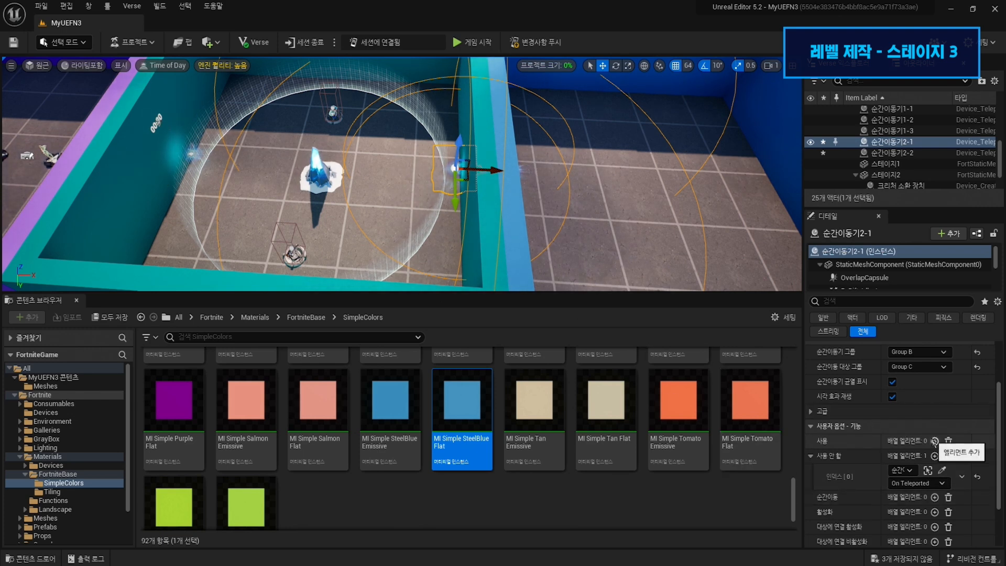
# - Add an element to the 사용 function of 순간이동기2-1 and bind it to the timer device's On Success event
pyautogui.click(935, 441)
pyautogui.click(902, 454)
pyautogui.scroll(-3, 925, 413)
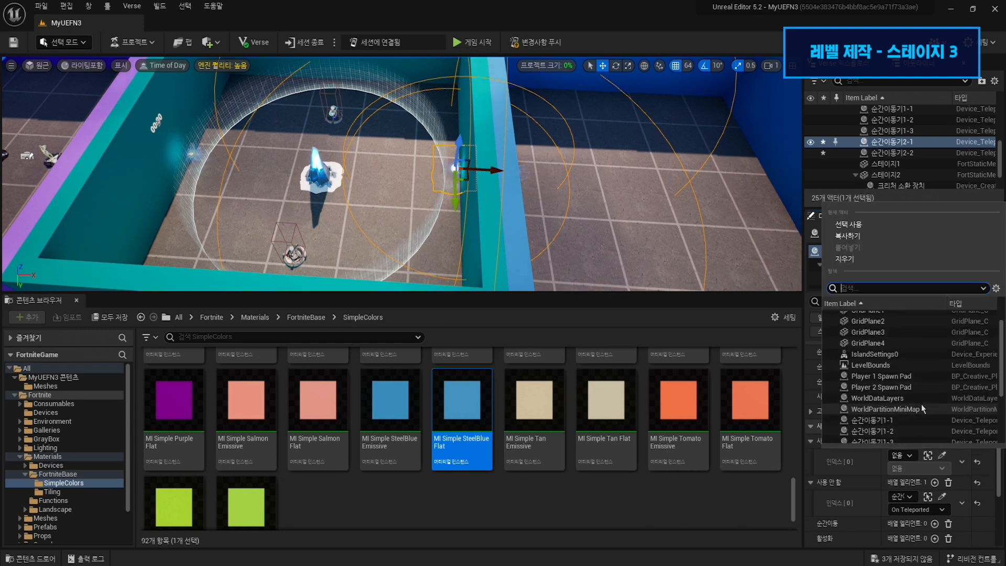
pyautogui.click(896, 438)
pyautogui.click(923, 468)
pyautogui.click(906, 483)
# - Set the teleporter group of 순간이동기2-1 to Group None and its target group to Group D
pyautogui.moveTo(474, 156); pyautogui.dragTo(496, 155, button='right')
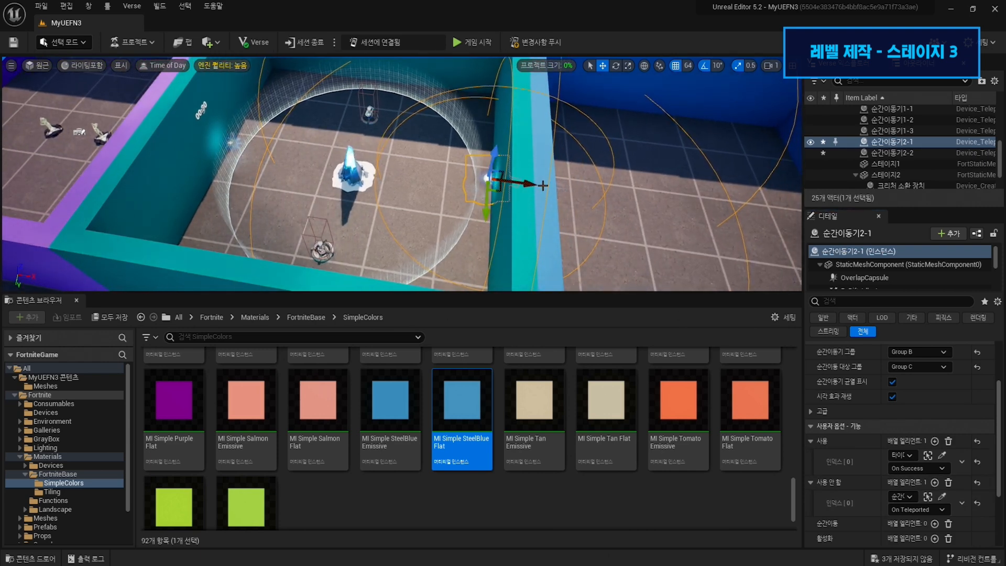
pyautogui.moveTo(303, 144); pyautogui.dragTo(367, 144, button='right')
pyautogui.scroll(2, 910, 401)
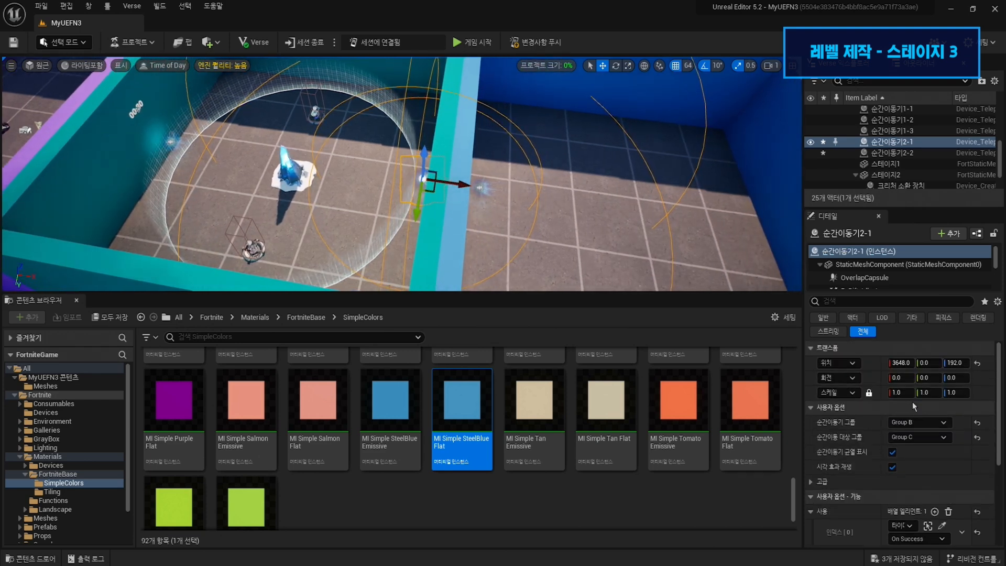
pyautogui.click(936, 423)
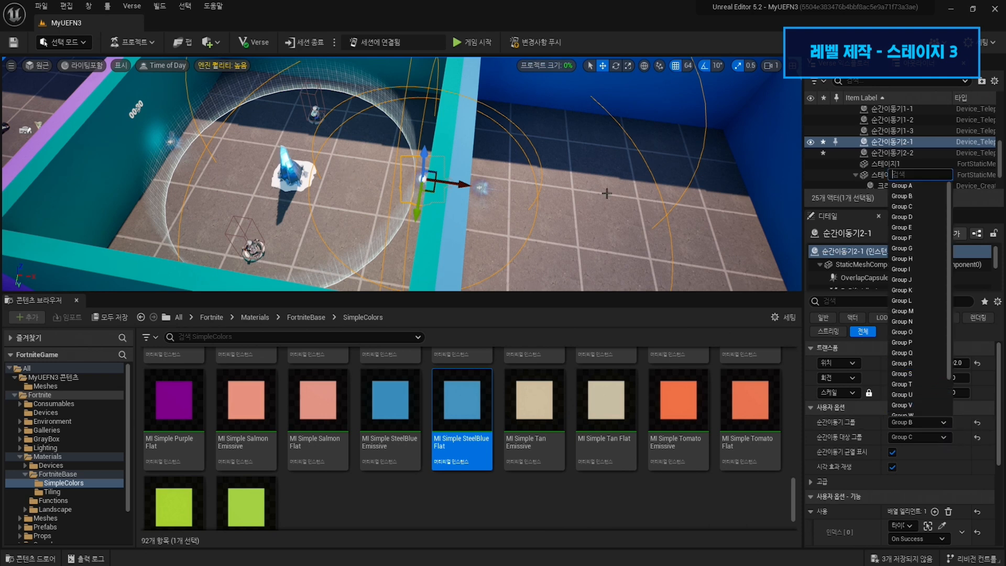
pyautogui.scroll(-3, 917, 343)
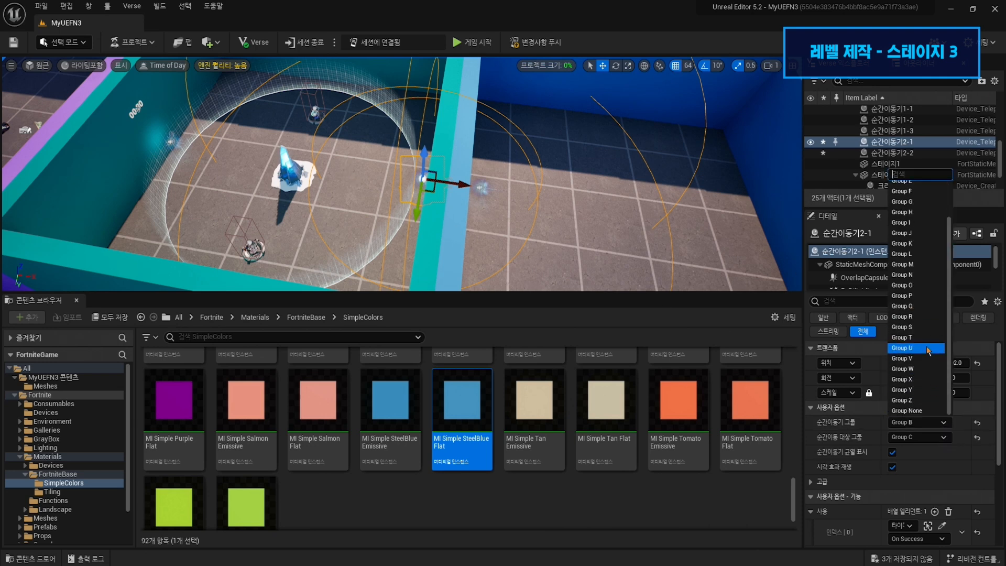
pyautogui.click(917, 411)
pyautogui.moveTo(569, 252); pyautogui.dragTo(537, 248, button='right')
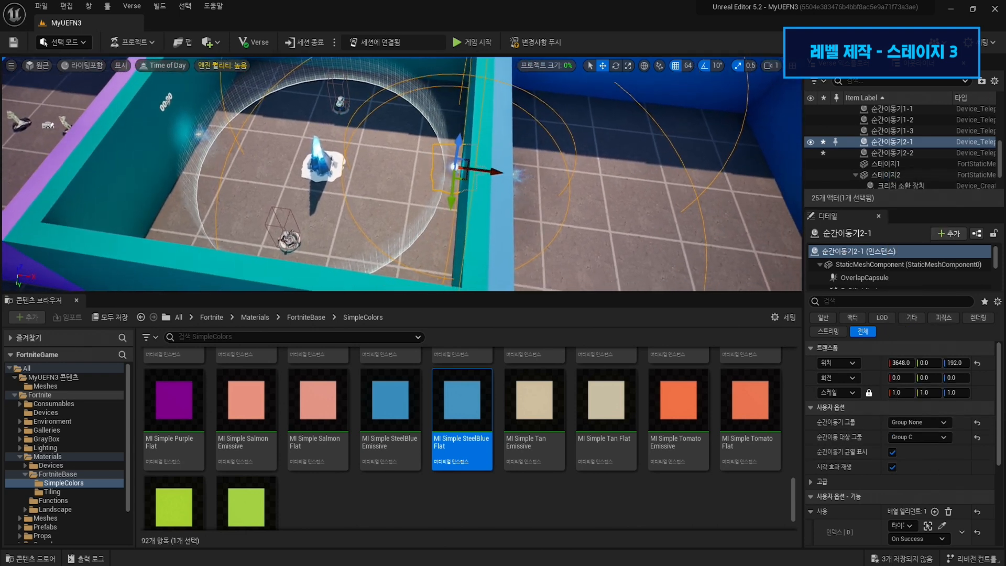
pyautogui.click(926, 438)
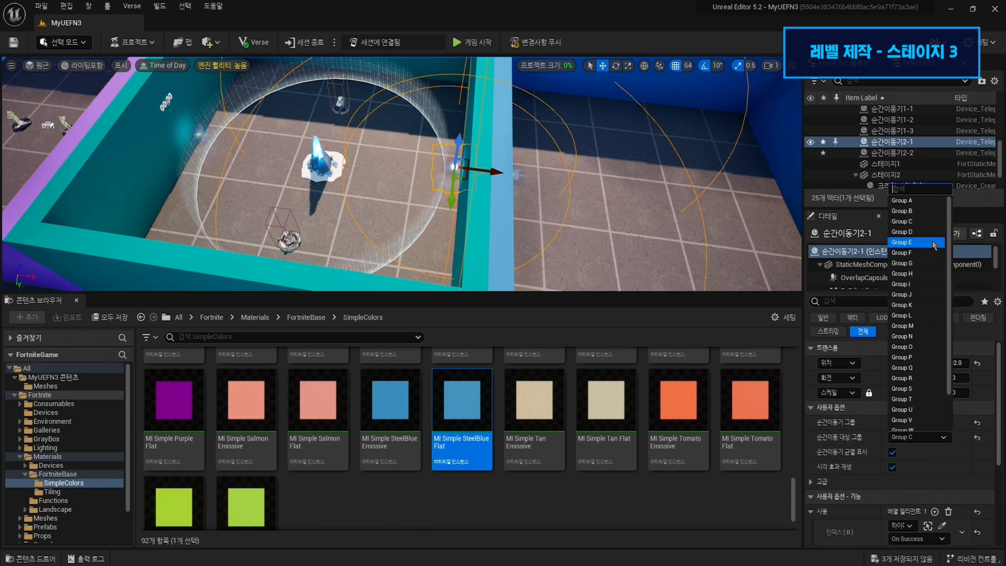
pyautogui.click(917, 231)
# - Set the teleporter group of 순간이동기2-2 to Group D and its target group to Group None
pyautogui.moveTo(541, 183); pyautogui.dragTo(541, 182, button='right')
pyautogui.click(535, 203)
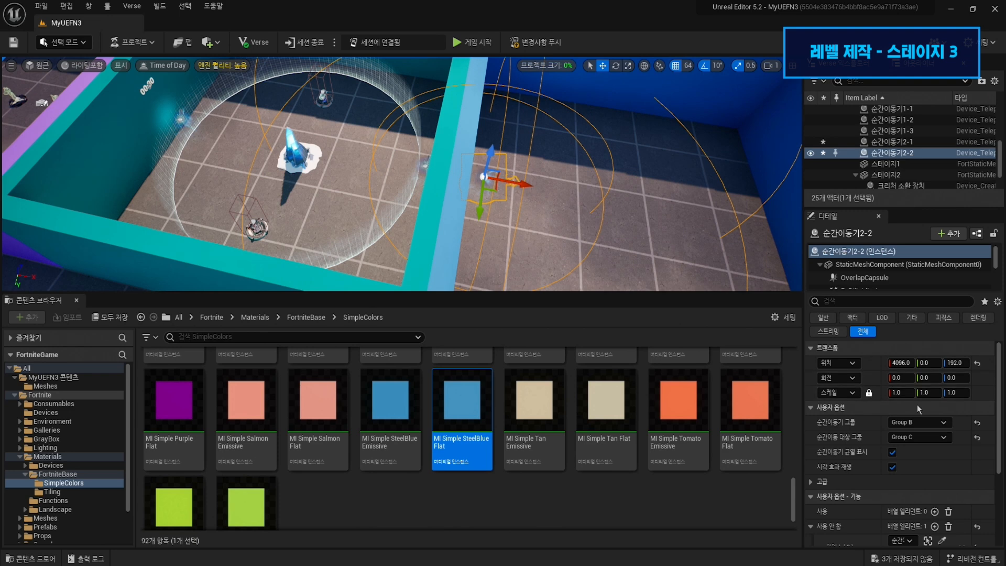
pyautogui.click(923, 422)
pyautogui.click(917, 215)
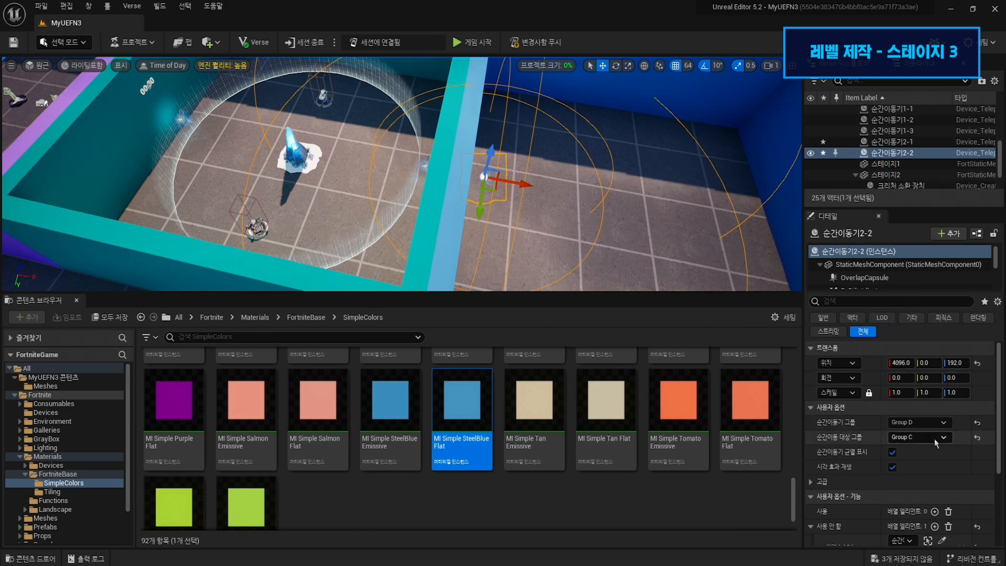
pyautogui.click(934, 439)
pyautogui.scroll(-3, 922, 434)
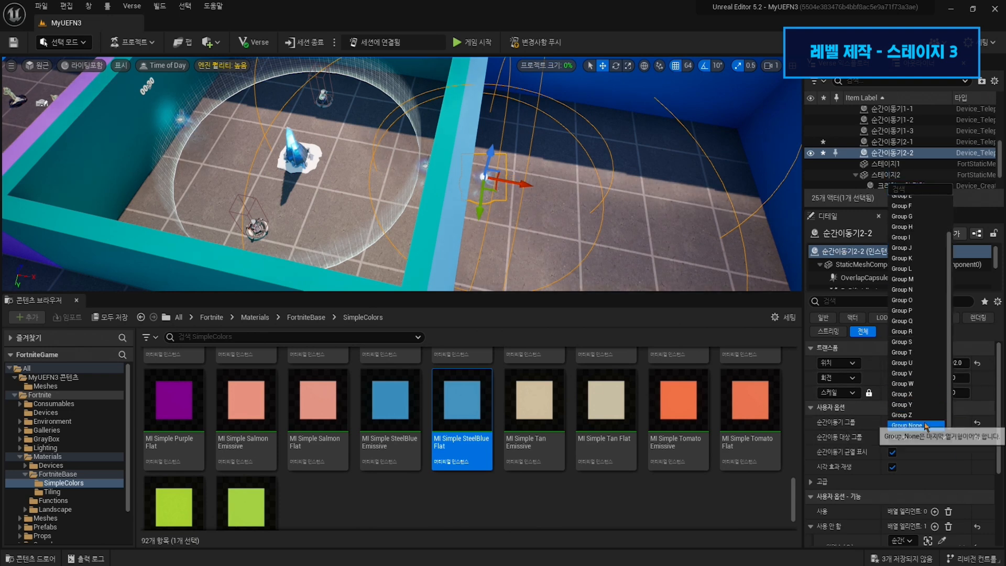
pyautogui.click(926, 425)
# - Save the level with the new third stage and its teleporters
pyautogui.press('a')
pyautogui.moveTo(606, 176); pyautogui.dragTo(602, 228, button='right')
pyautogui.press('s')
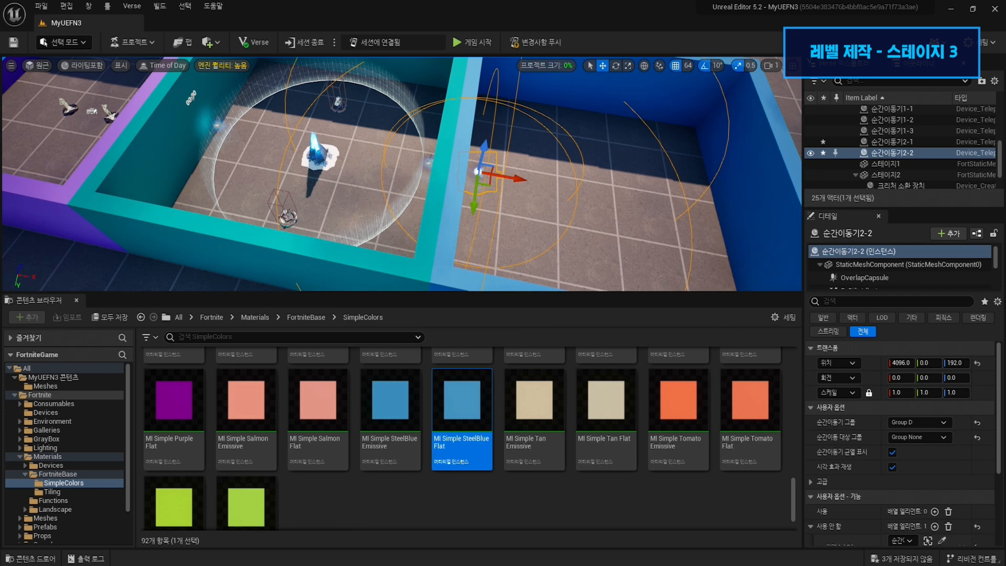
pyautogui.hotkey('ctrl', 's')
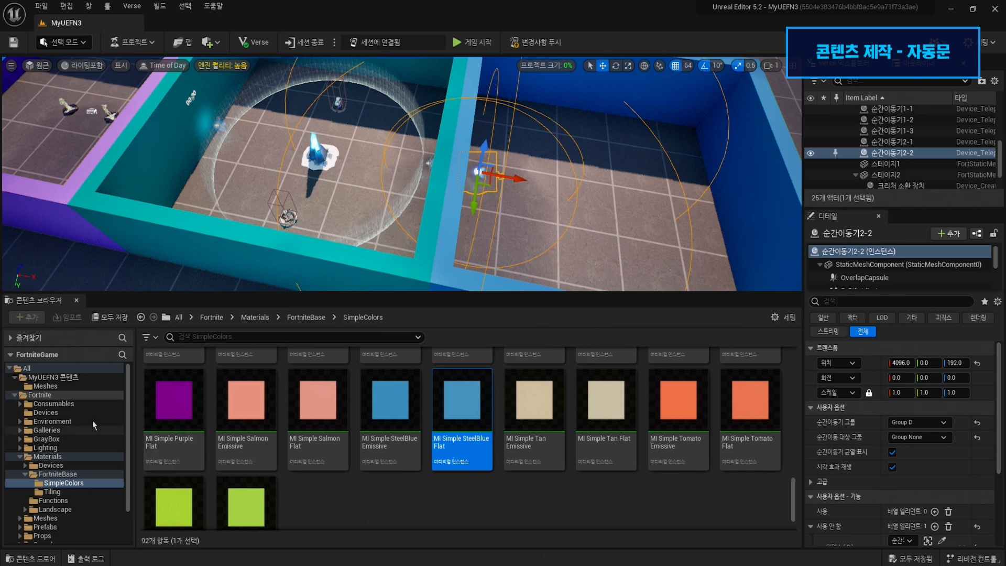
# - Duplicate the SM_Square mesh in the project's Meshes folder and name the copy SM_SquareDoor
pyautogui.click(59, 388)
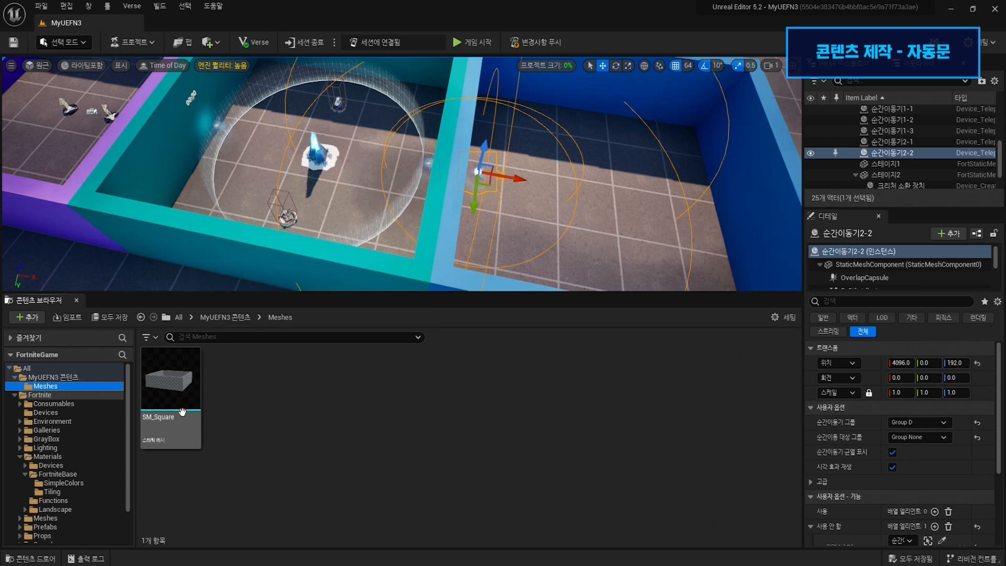
pyautogui.click(186, 420)
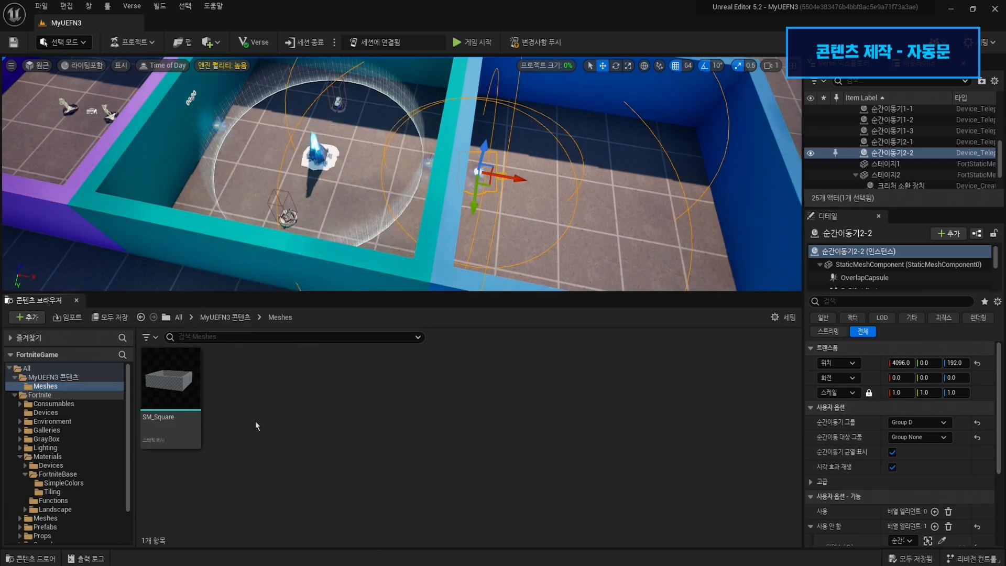
pyautogui.hotkey('ctrl', 'd')
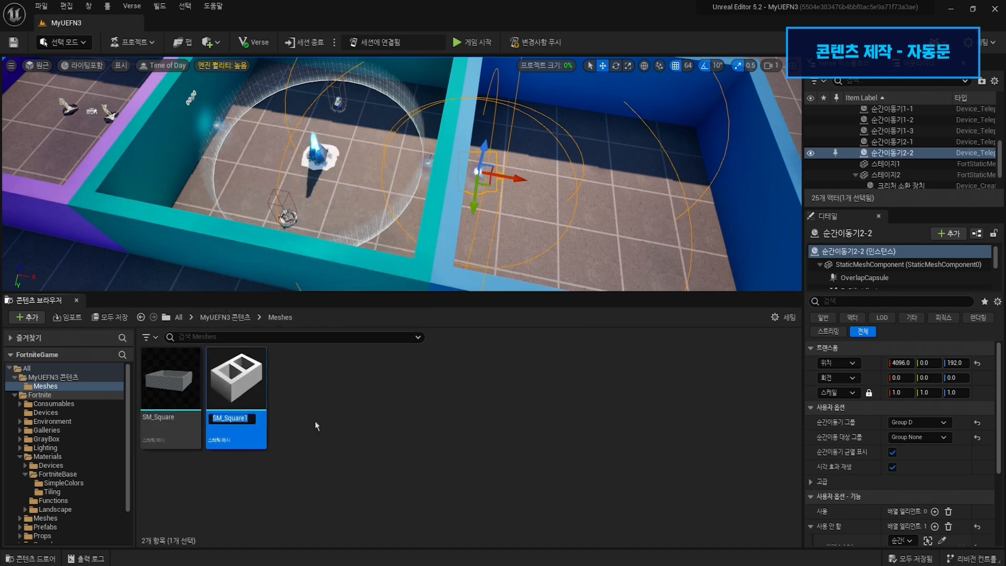
pyautogui.press('End')
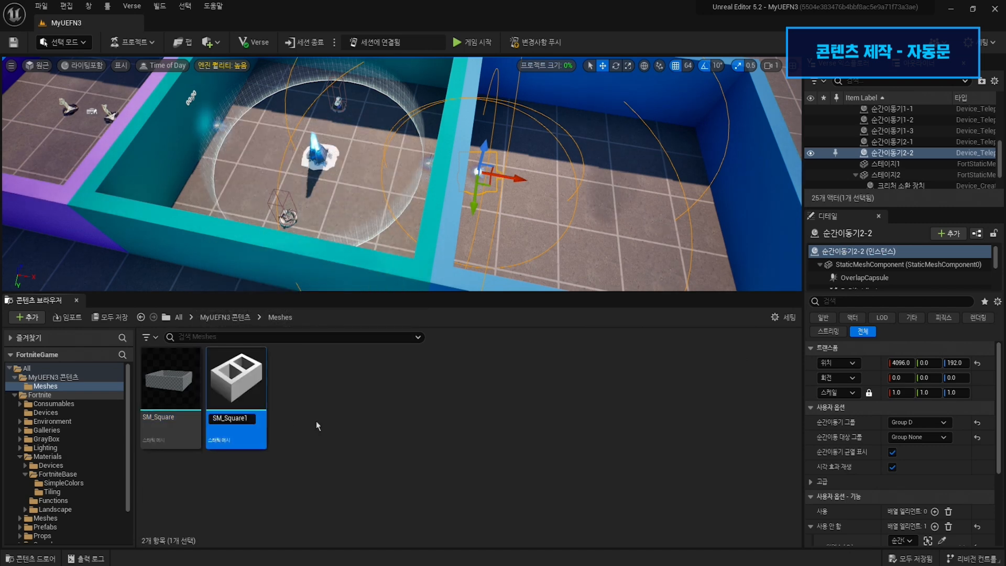
pyautogui.press('BackSpace')
pyautogui.write('Door')
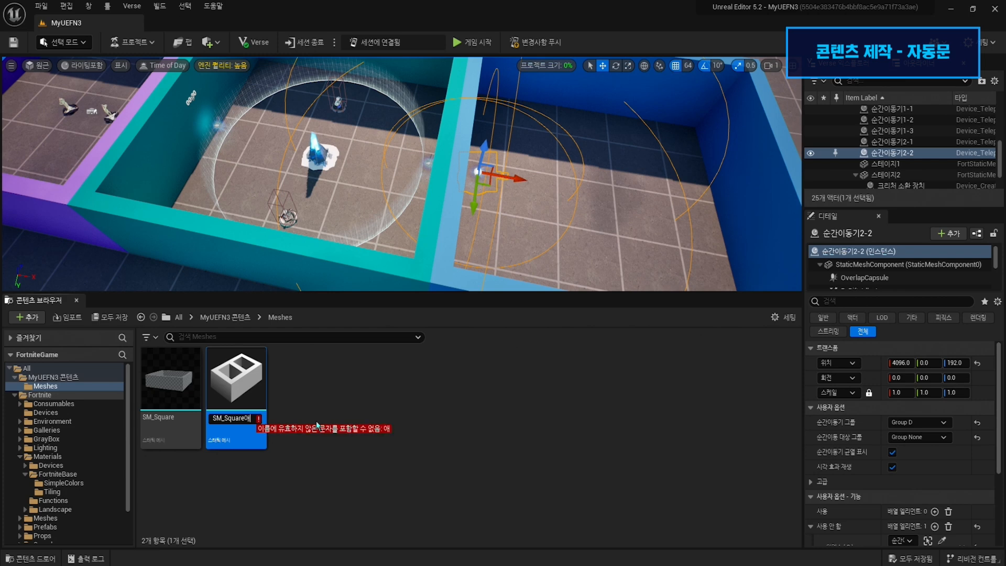
pyautogui.press('Return')
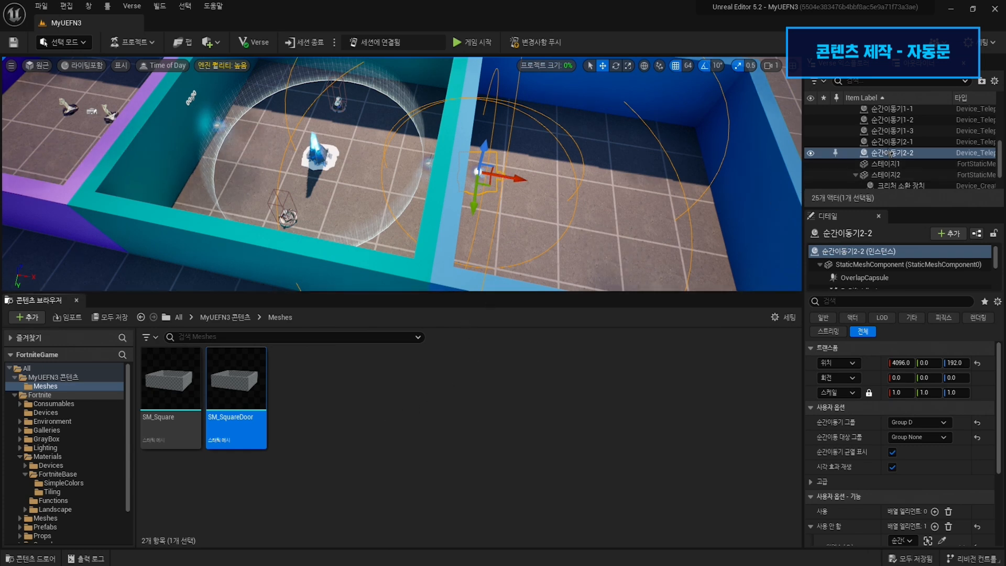
# - Replace the static mesh of the 스테이지3 actor with SM_SquareDoor
pyautogui.scroll(-2, 911, 153)
pyautogui.click(910, 152)
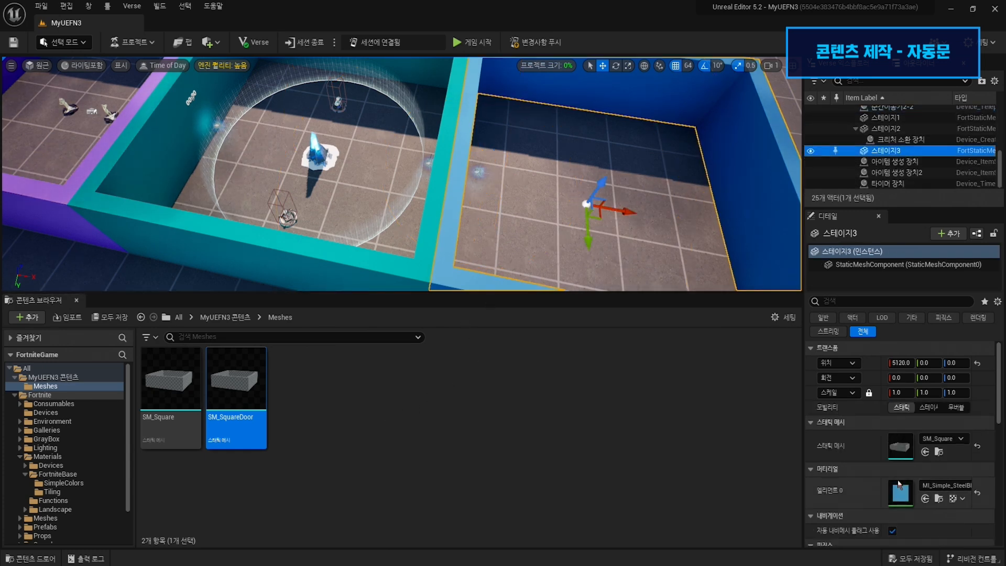
pyautogui.moveTo(676, 246); pyautogui.dragTo(729, 267, button='right')
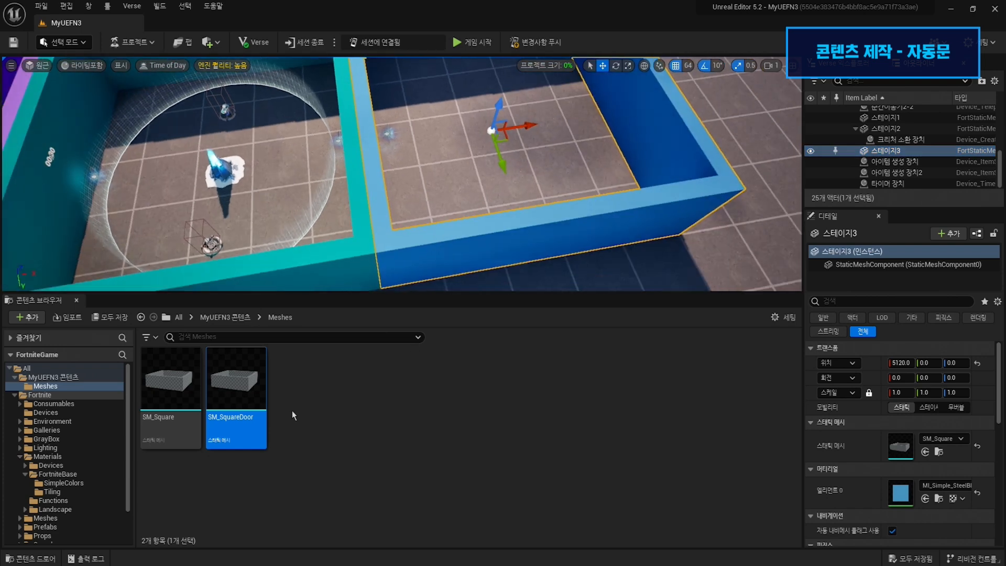
pyautogui.moveTo(234, 404); pyautogui.dragTo(902, 442)
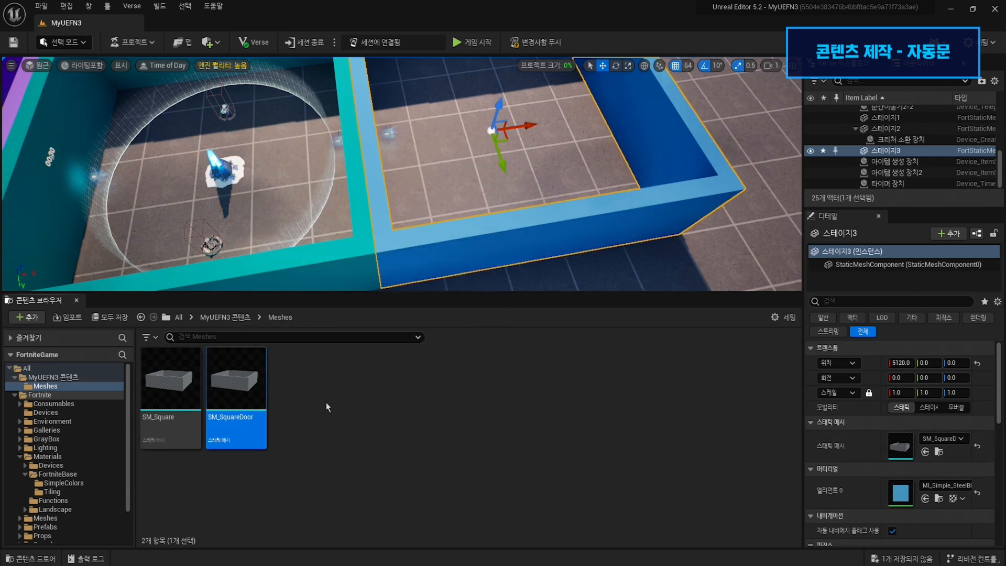
# - Cut a doorway two cells wide and three cells high through the far wall of 스테이지3 with the CubeGrid modeling tool
pyautogui.moveTo(462, 246); pyautogui.dragTo(689, 206, button='right')
pyautogui.press('w')
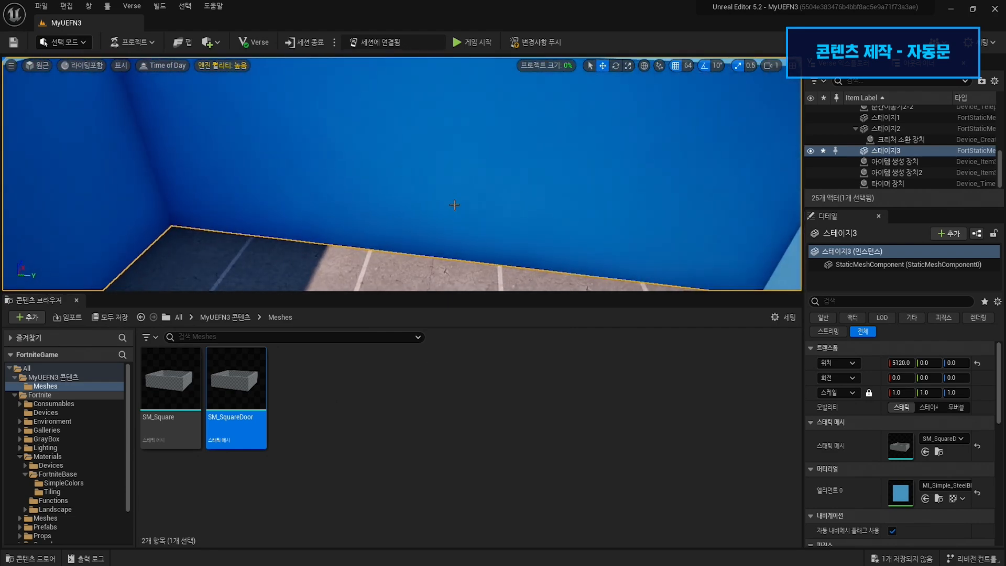
pyautogui.click(75, 45)
pyautogui.click(74, 86)
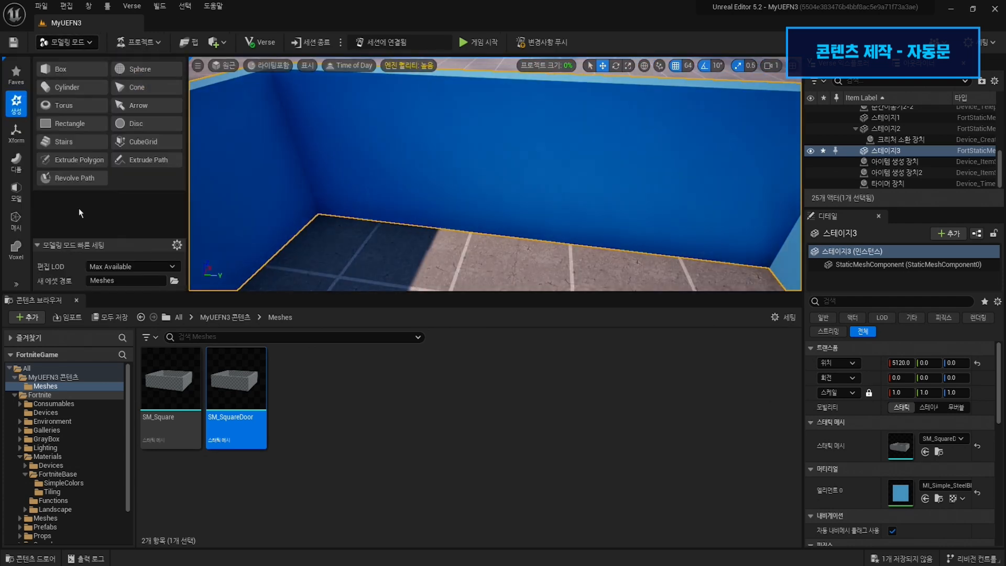
pyautogui.click(148, 141)
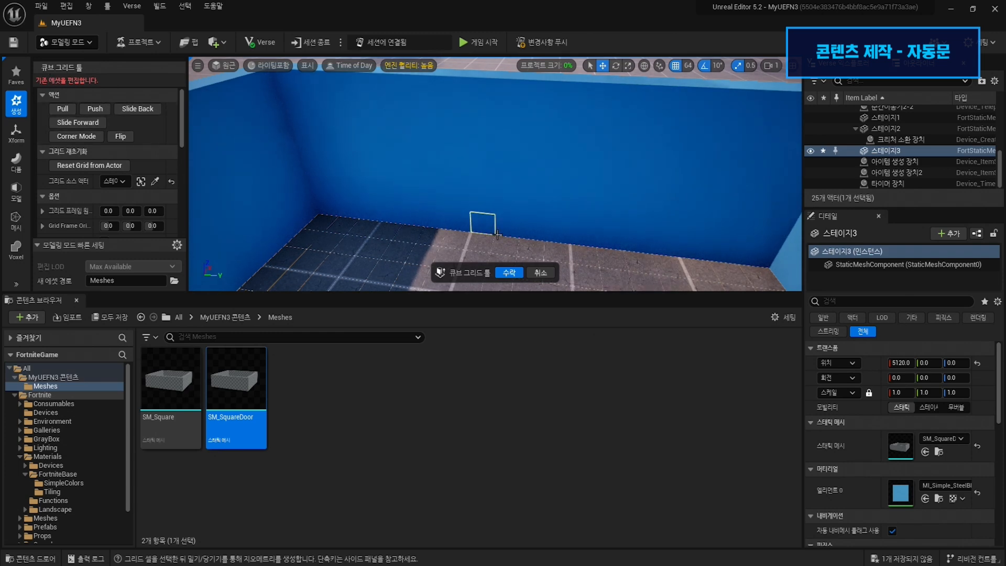
pyautogui.moveTo(507, 180); pyautogui.dragTo(525, 226)
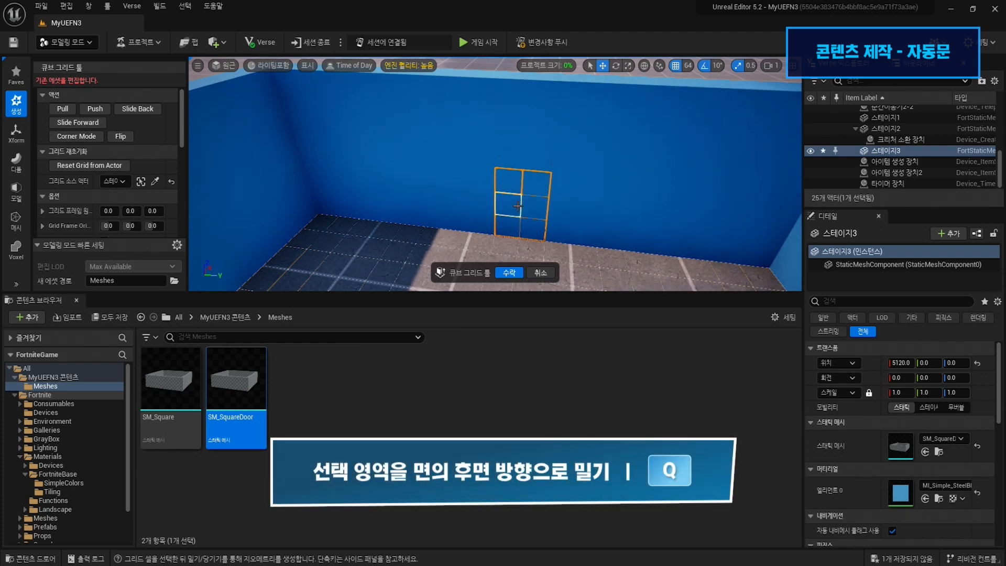
pyautogui.press('q')
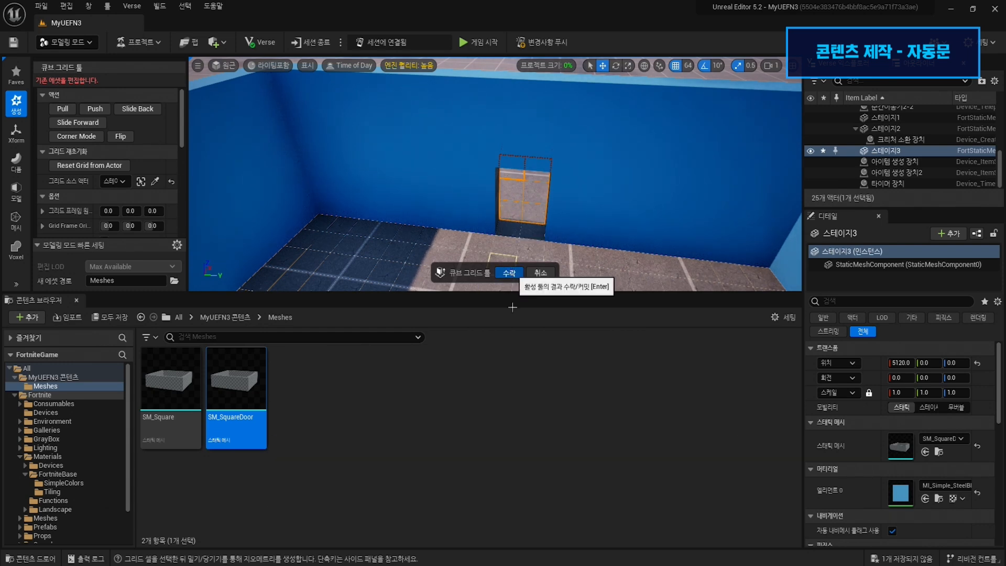
pyautogui.click(508, 272)
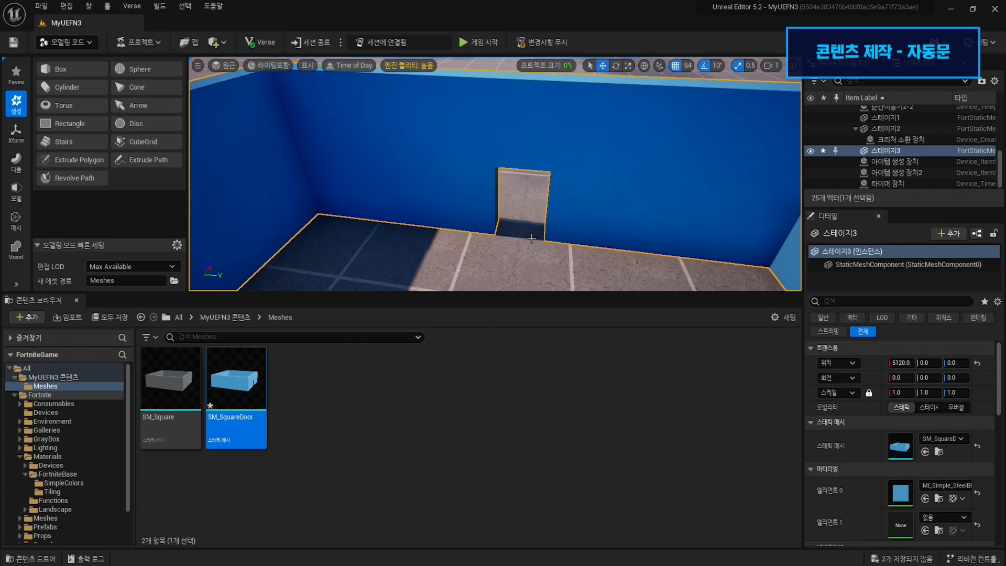
# - Assign the MI_Simple_SteelBlue_Flat material to element 1 of 스테이지3, covering the doorway's inner faces
pyautogui.press('w')
pyautogui.moveTo(531, 239); pyautogui.dragTo(600, 215, button='right')
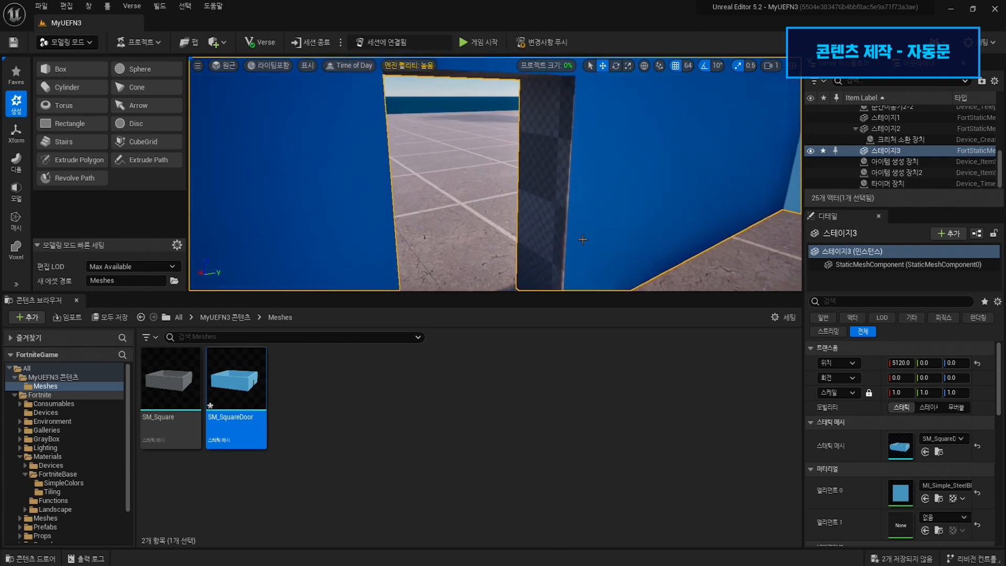
pyautogui.scroll(-2, 917, 482)
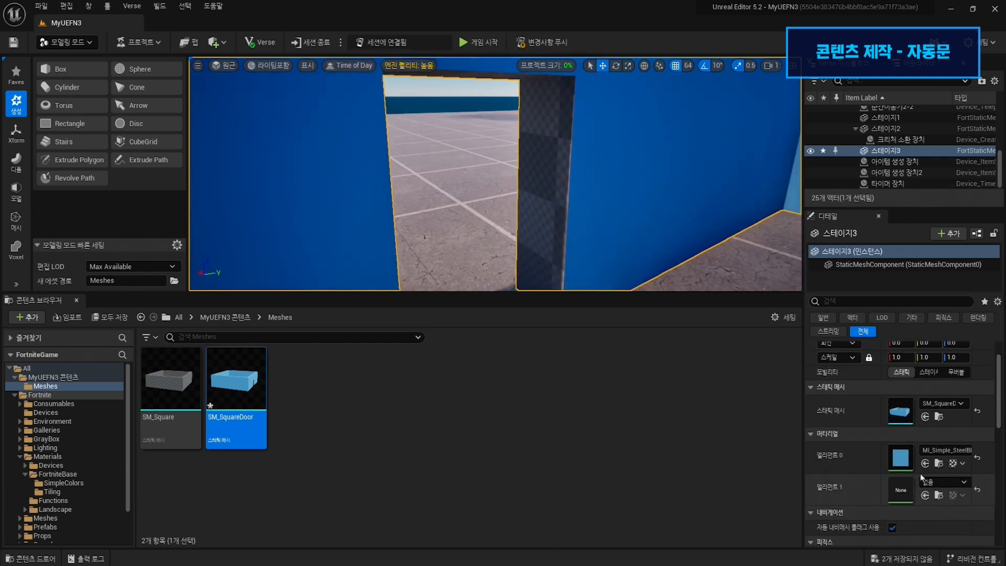
pyautogui.click(939, 464)
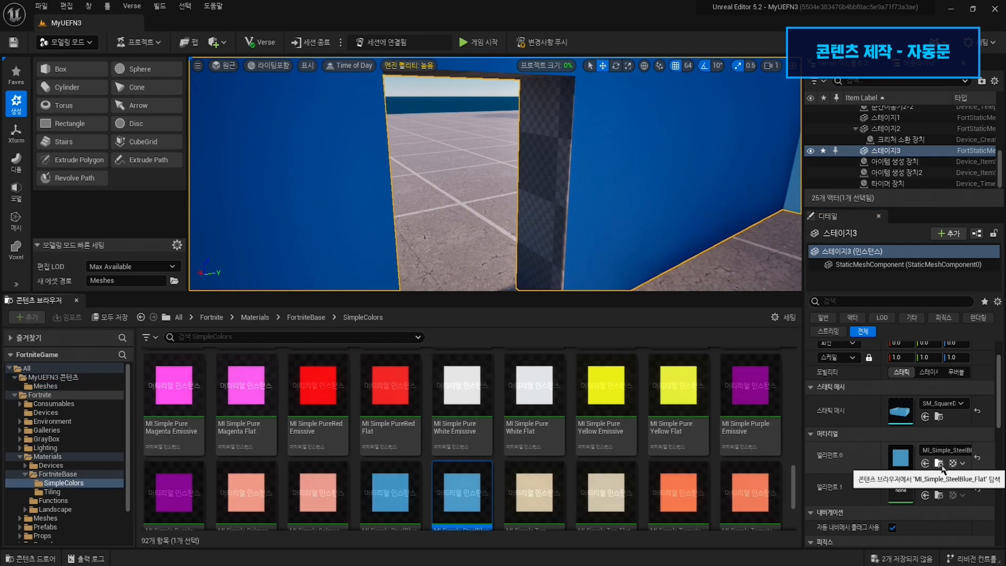
pyautogui.scroll(-1, 482, 467)
pyautogui.moveTo(461, 450); pyautogui.dragTo(901, 490)
pyautogui.moveTo(561, 100); pyautogui.dragTo(507, 104, button='right')
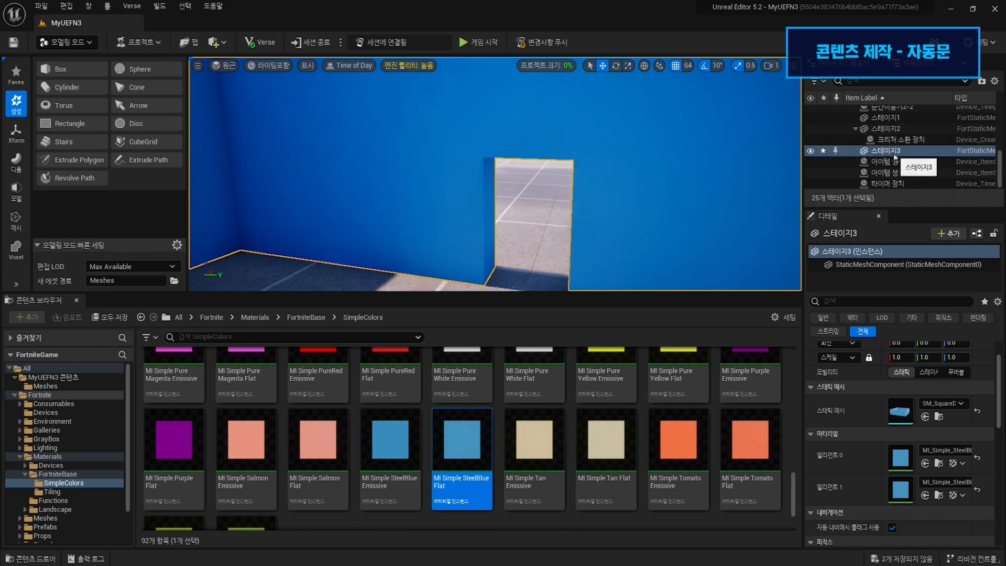
# - Deselect 스테이지3 and start the CubeGrid tool to create a new mesh asset
pyautogui.press('Escape')
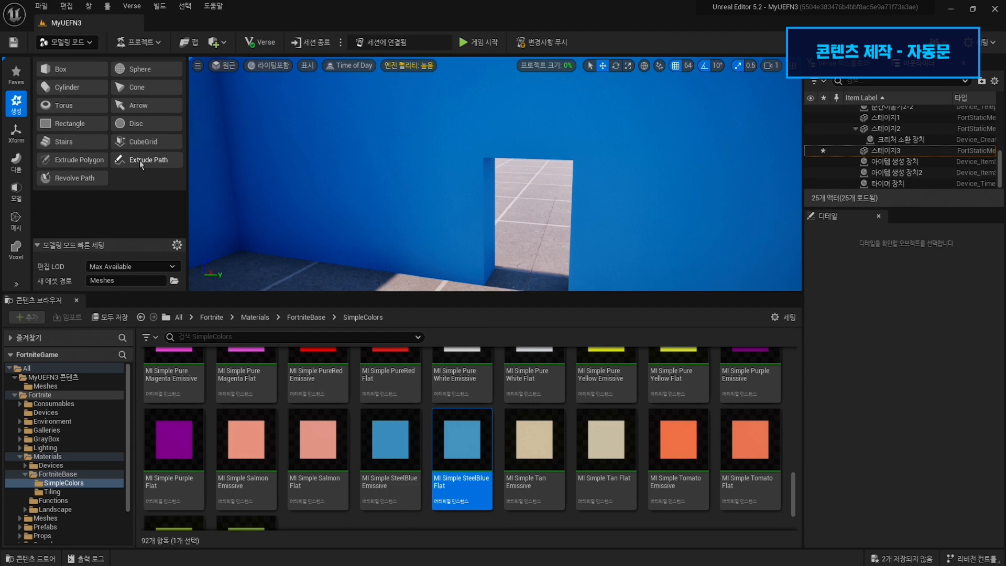
pyautogui.click(133, 141)
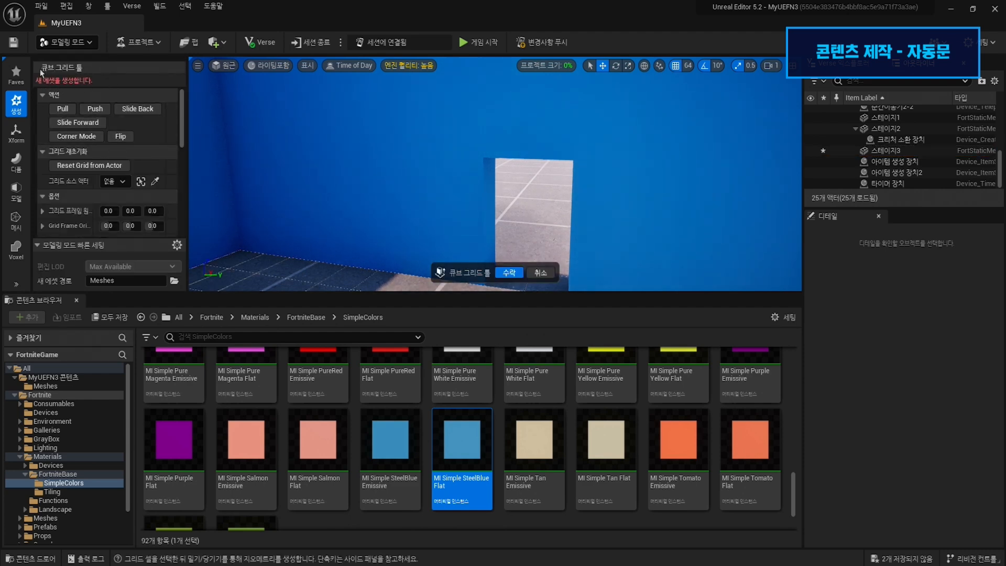
# - Build a two-cell-wide door block with CubeGrid, pulling it up from the floor to fill the wall opening, and accept it
pyautogui.moveTo(463, 176); pyautogui.dragTo(537, 270, button='right')
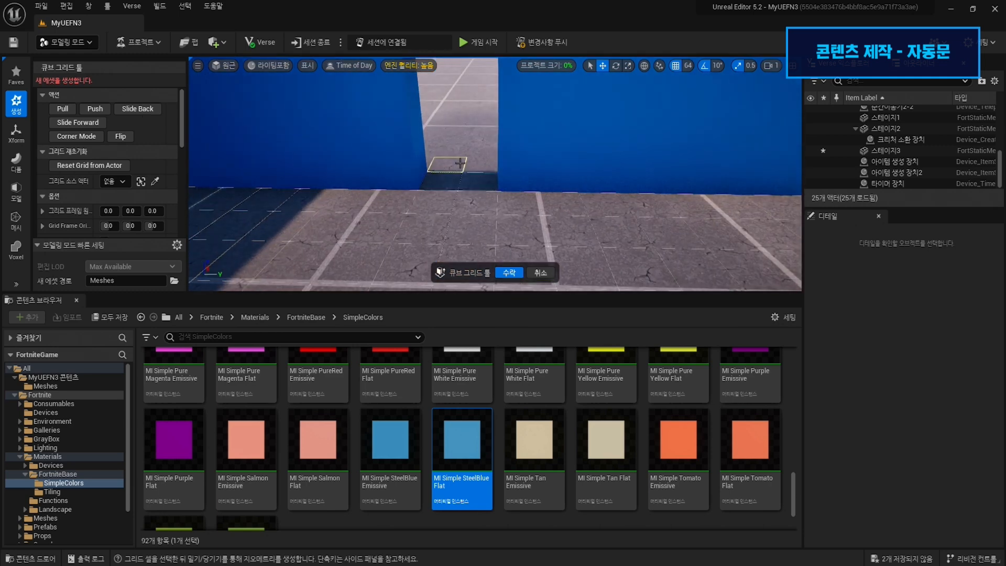
pyautogui.moveTo(445, 179); pyautogui.dragTo(478, 179)
pyautogui.moveTo(562, 172); pyautogui.dragTo(532, 166, button='right')
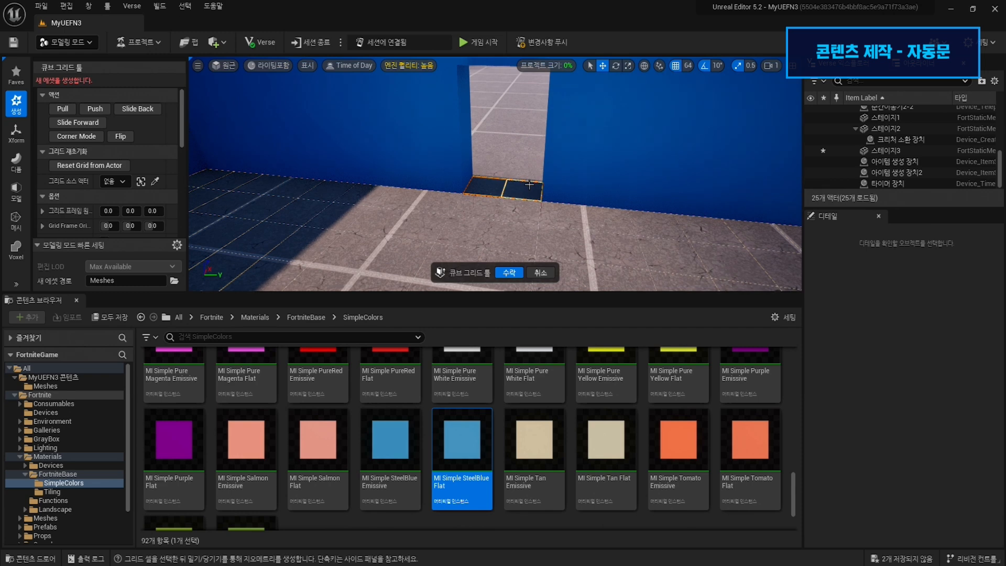
pyautogui.moveTo(569, 168); pyautogui.dragTo(570, 165, button='right')
pyautogui.press('e')
pyautogui.press('e')
pyautogui.press('e')
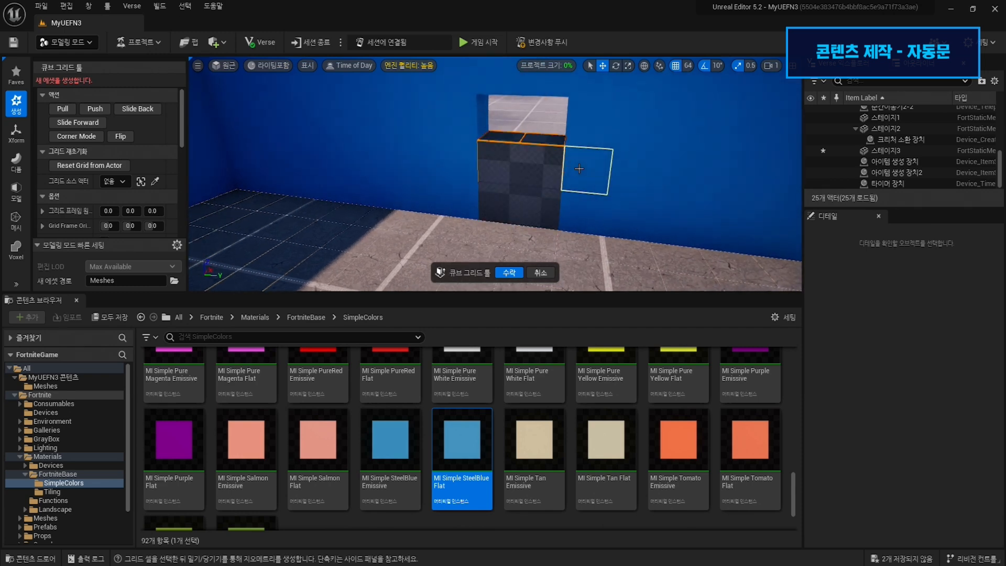
pyautogui.click(509, 273)
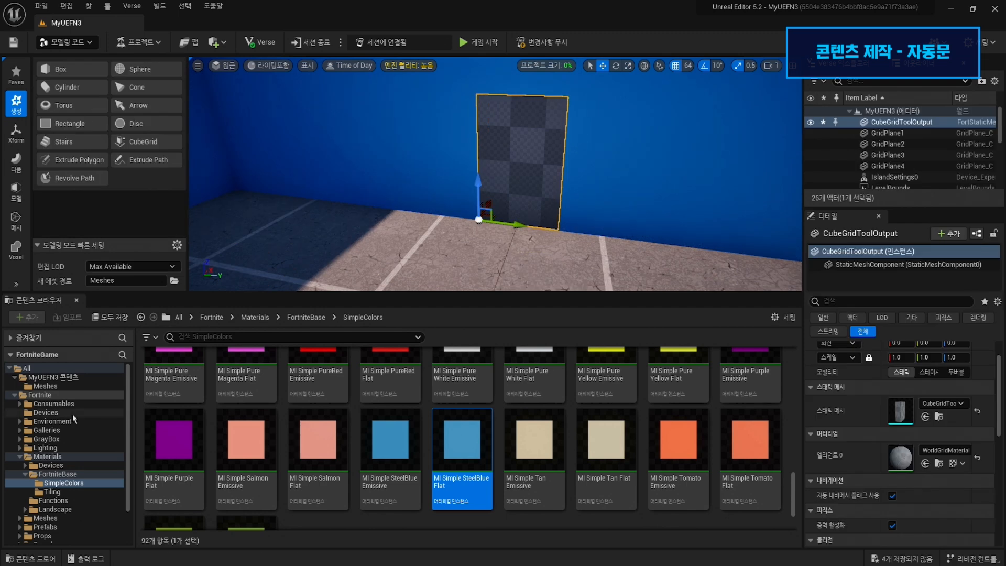
# - Rename the new CubeGrid mesh in the project's Meshes folder as SM_Door, and save the SM_SquareDoor mesh
pyautogui.click(68, 385)
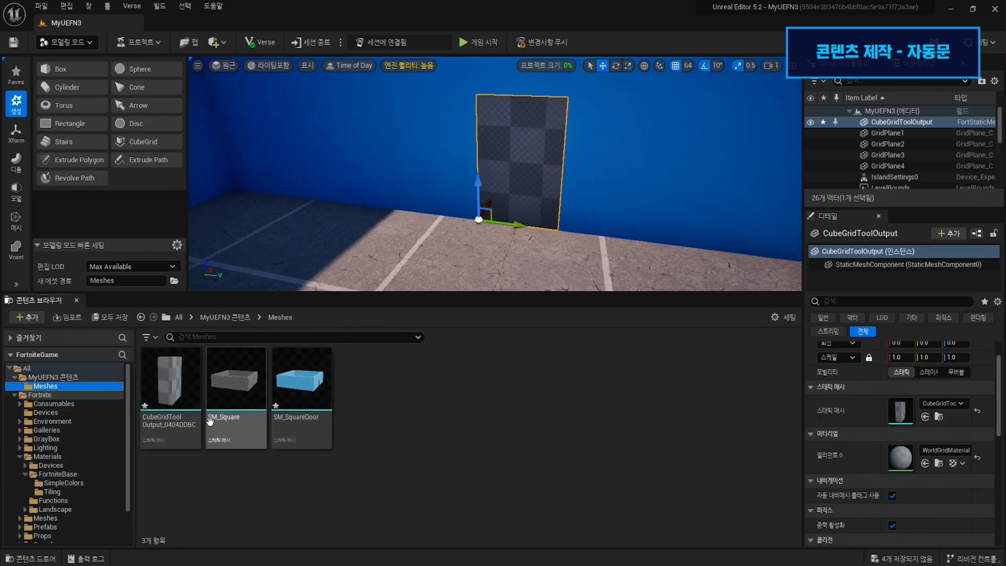
pyautogui.click(192, 428)
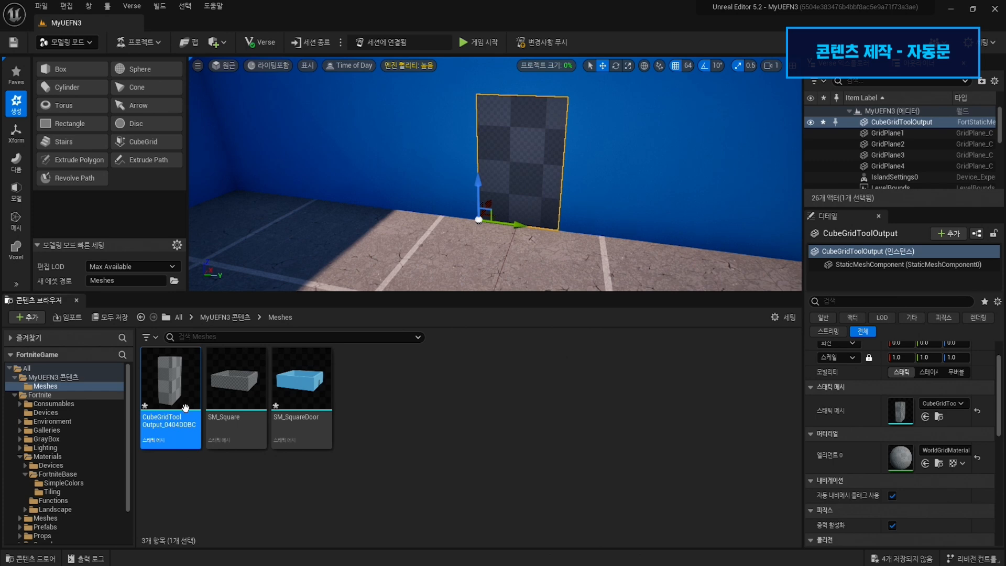
pyautogui.press('F2')
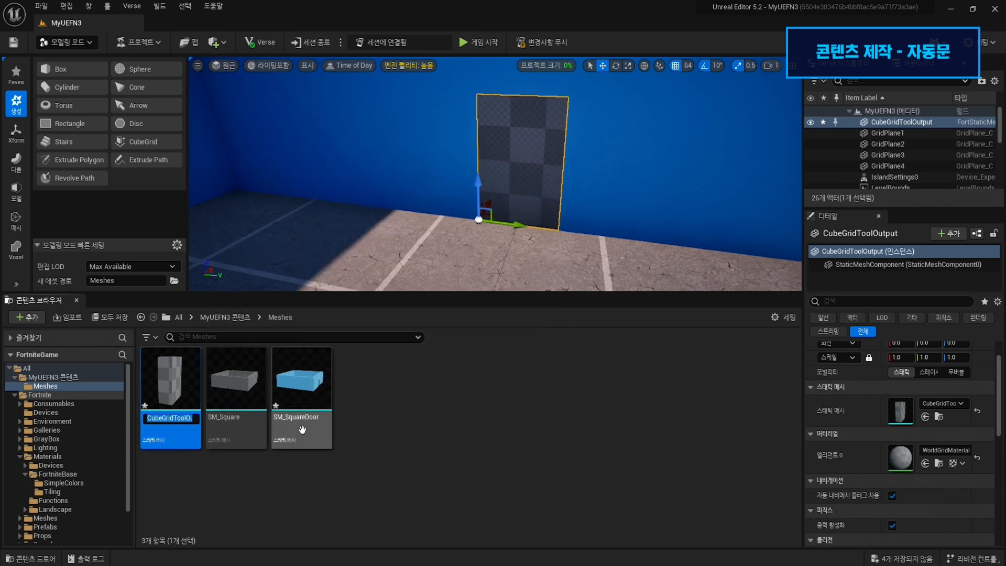
pyautogui.write('SM_Door')
pyautogui.press('Return')
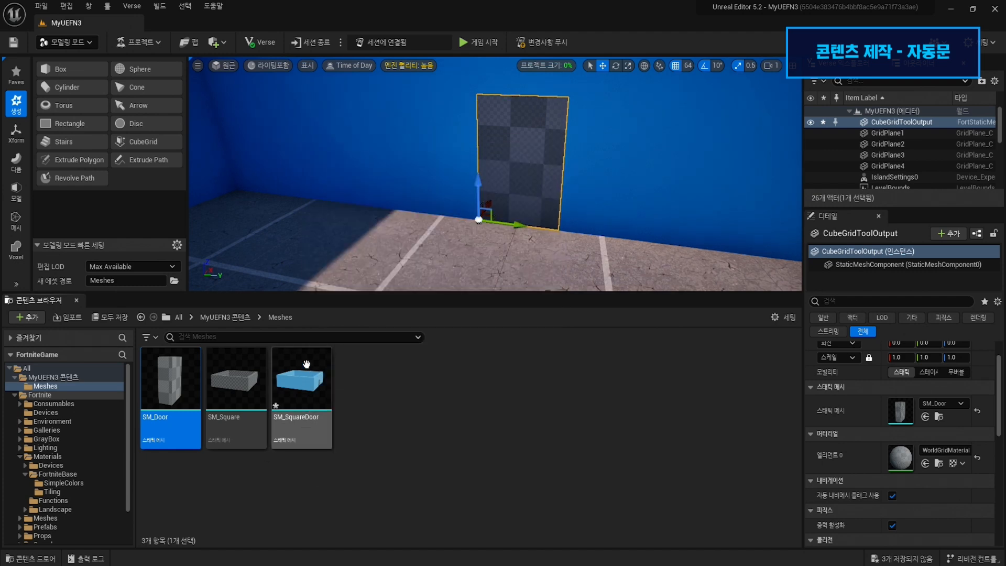
pyautogui.click(306, 364)
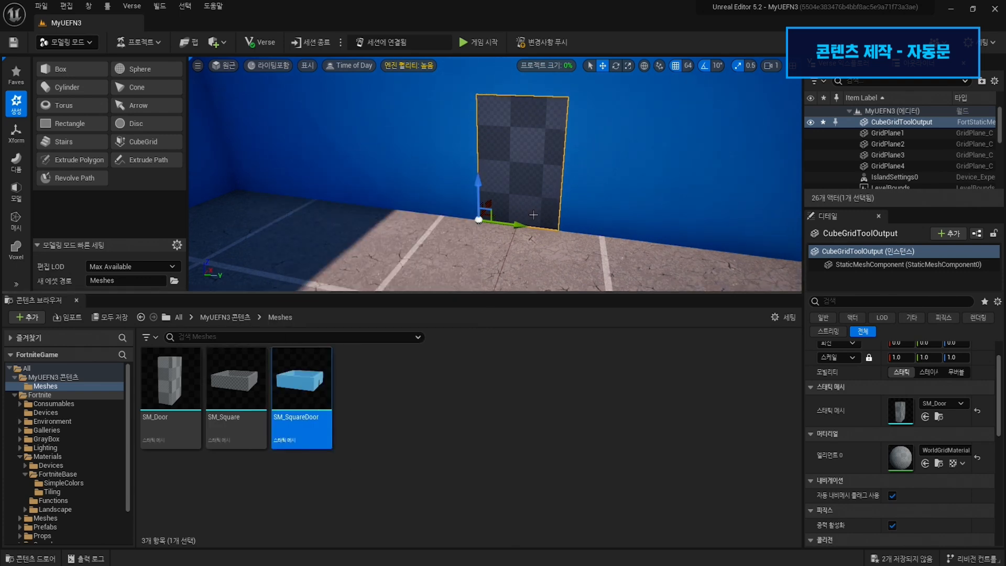
# - Apply the MI Simple Dark Brown Flat material from the SimpleColors folder to the door block in the level
pyautogui.click(82, 484)
pyautogui.moveTo(671, 397); pyautogui.dragTo(522, 149)
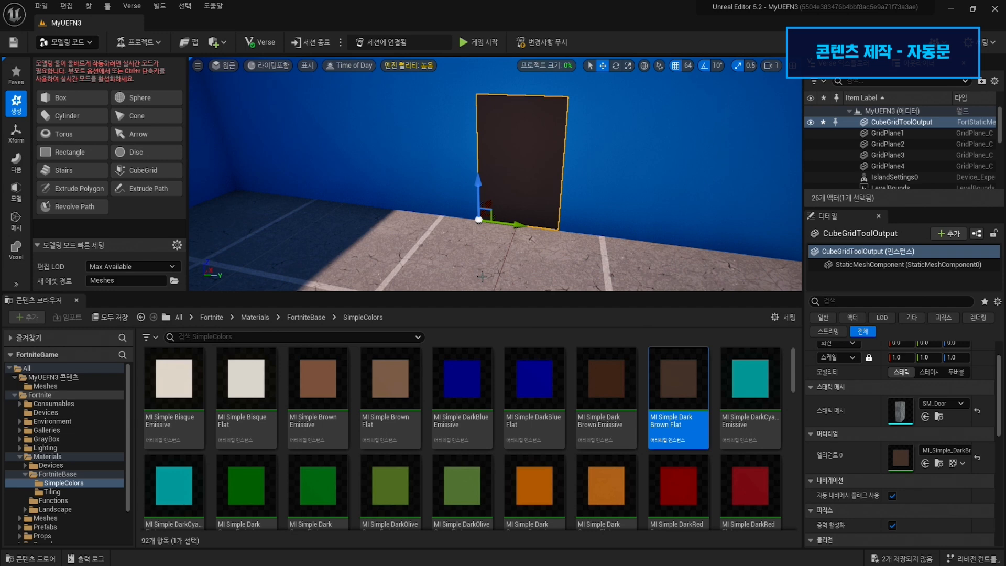
# - Create a folder named Blueprint inside the MyUEFN3 content folder
pyautogui.click(45, 378)
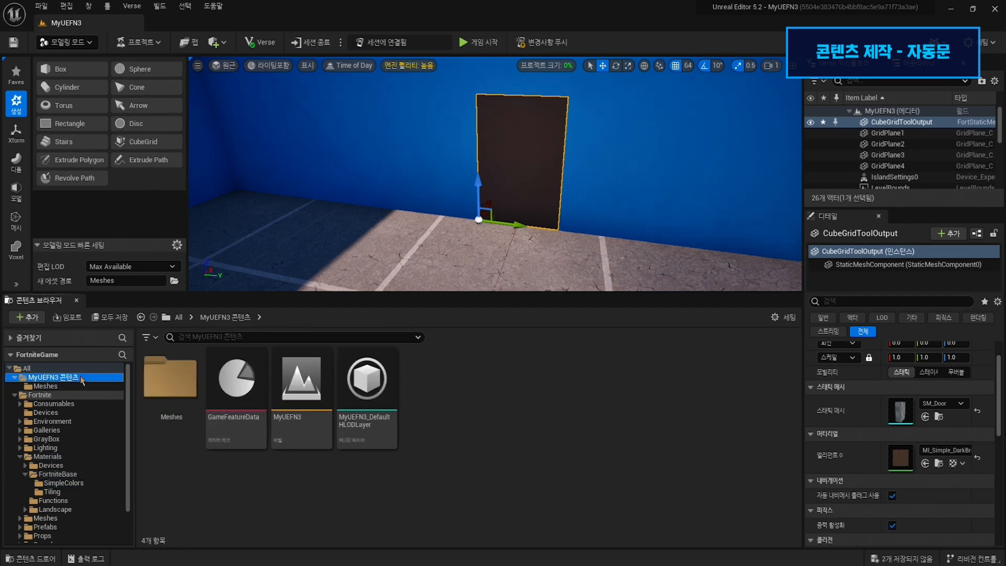
pyautogui.rightClick(45, 381)
pyautogui.click(61, 192)
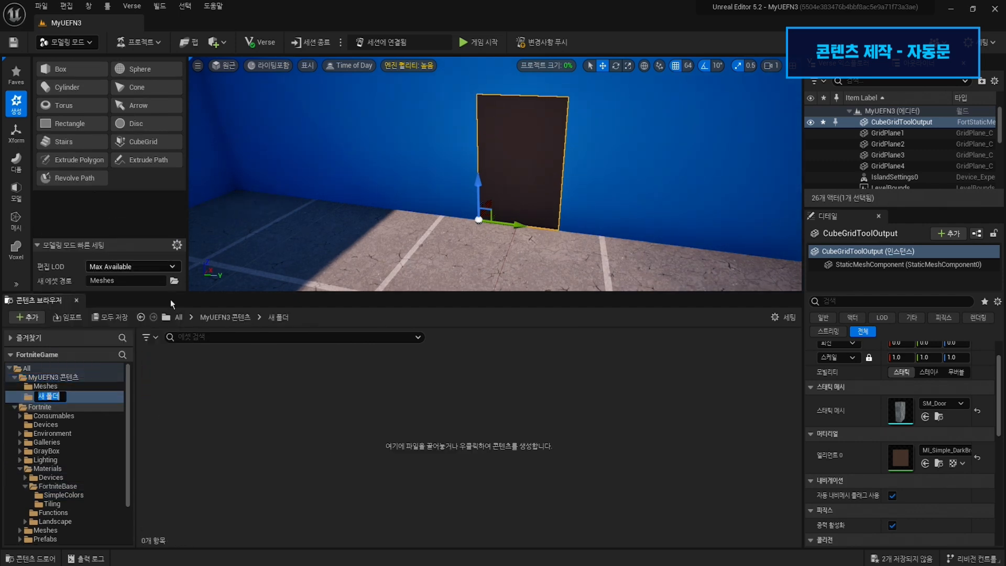
pyautogui.write('Blueprint')
pyautogui.press('Return')
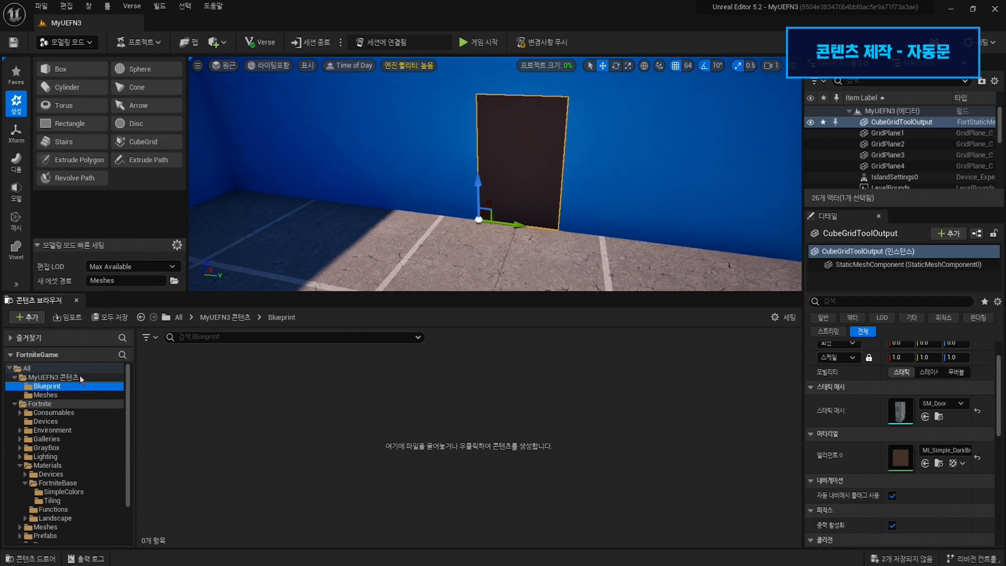
# - Create a blueprint class named BP_Door in the Blueprint folder, with Building Prop as its parent class
pyautogui.click(27, 317)
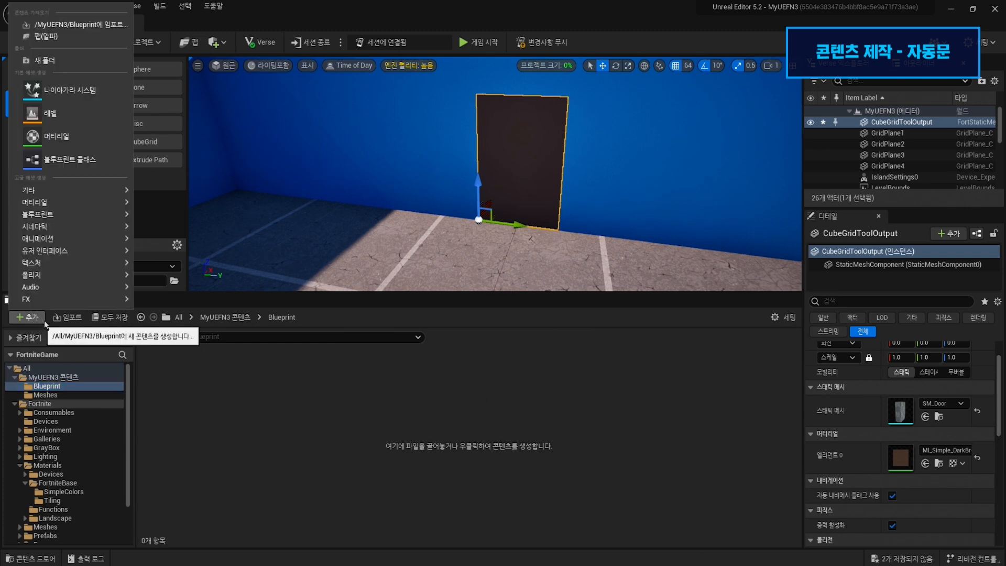
pyautogui.click(97, 159)
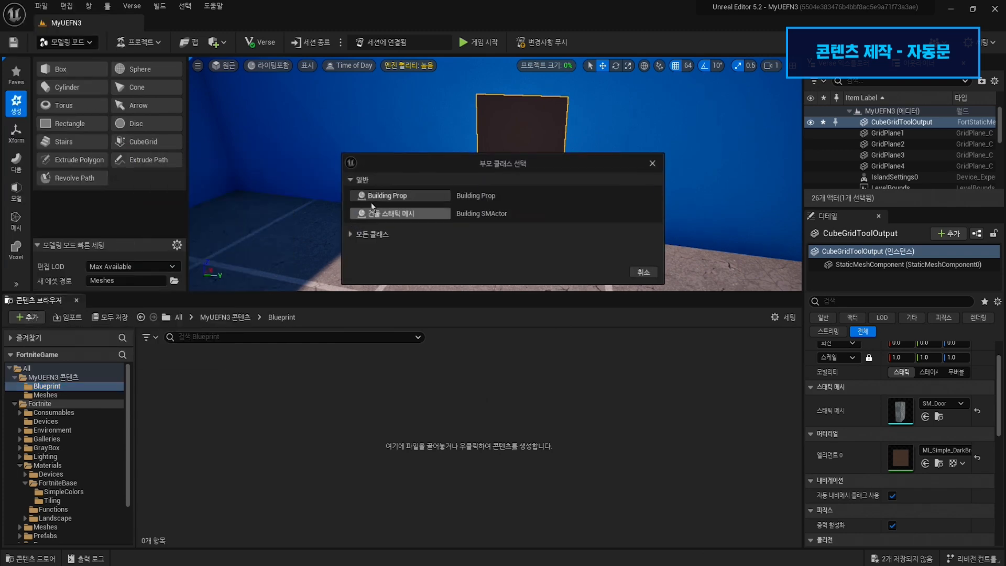
pyautogui.moveTo(389, 159); pyautogui.dragTo(409, 152)
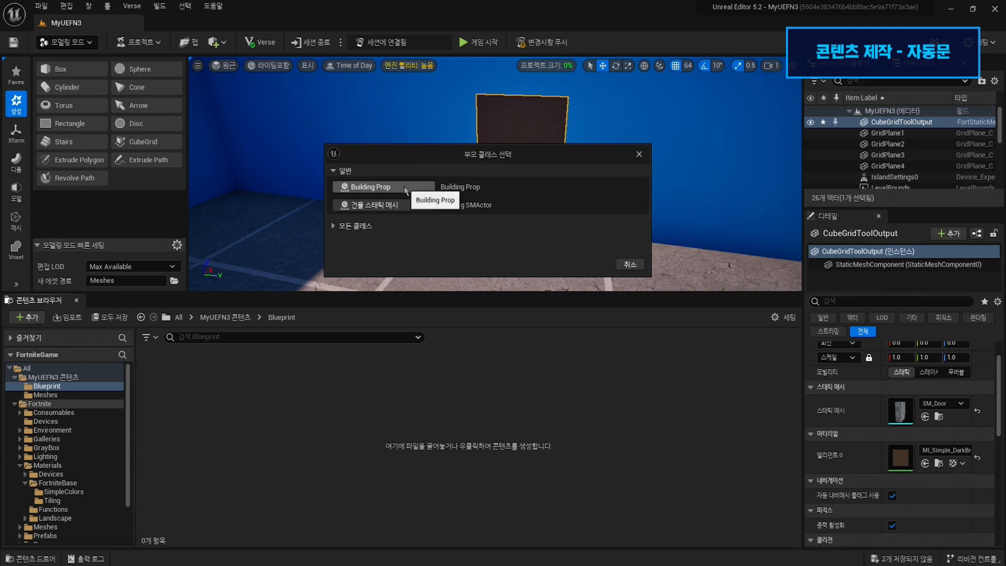
pyautogui.click(404, 186)
pyautogui.write('BP_Door')
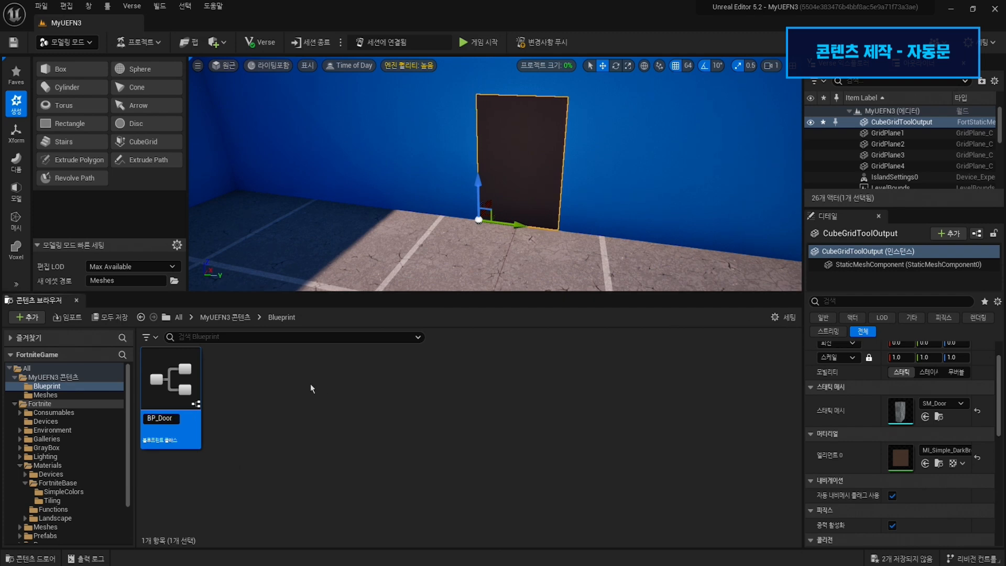
pyautogui.press('Return')
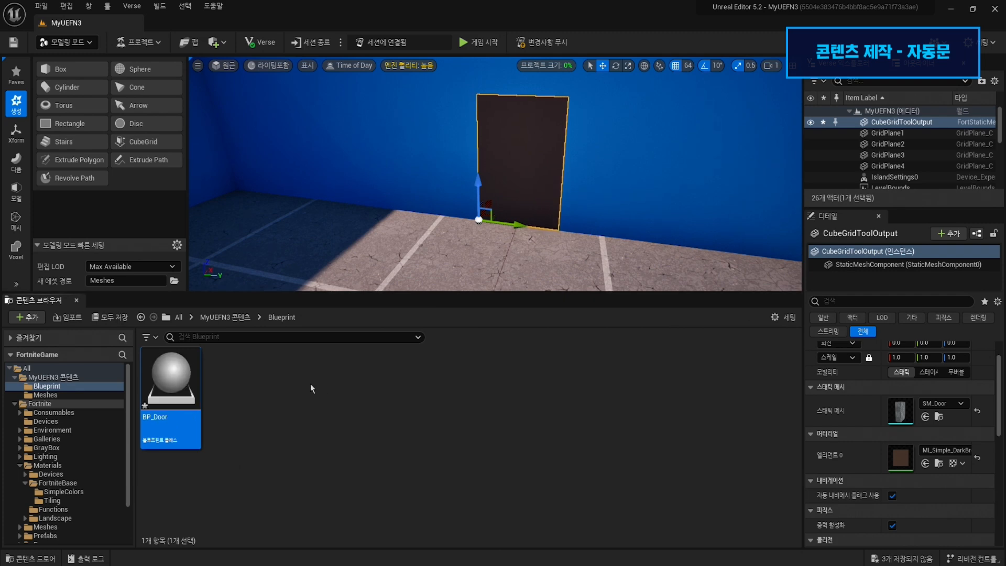
# - Assign SM_Door as the static mesh in BP_Door's class defaults, then compile, save and close the blueprint
pyautogui.doubleClick(173, 389)
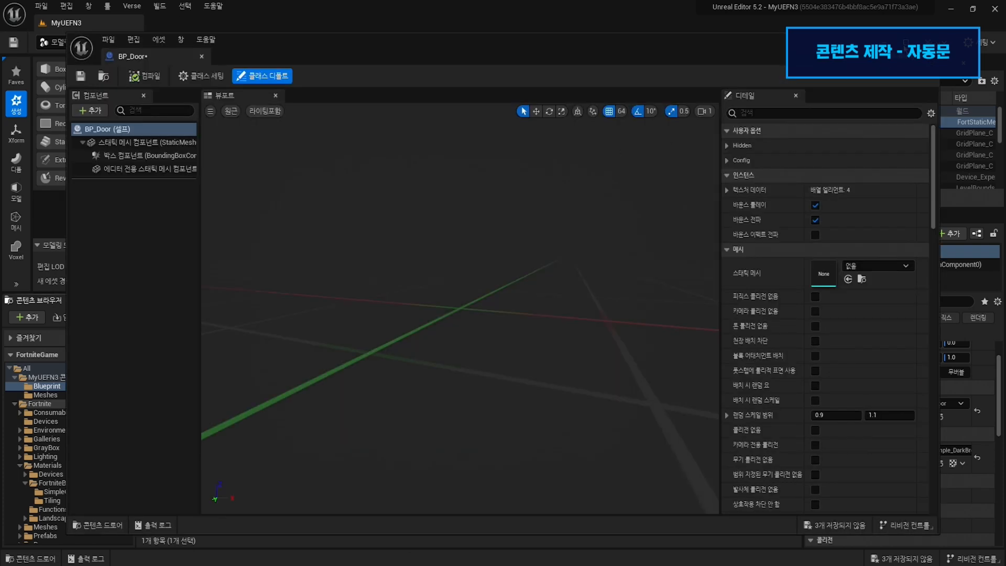
pyautogui.click(38, 108)
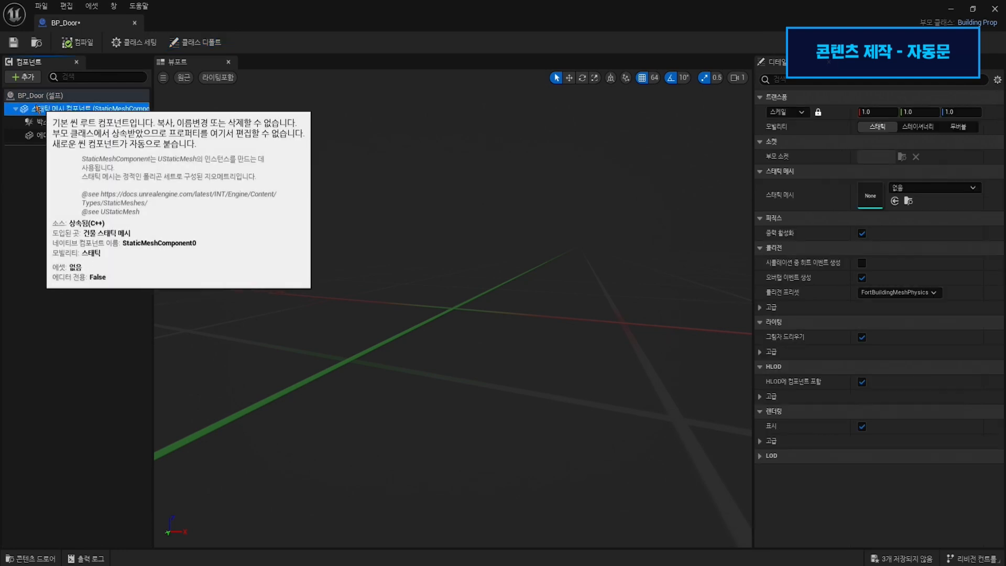
pyautogui.click(51, 96)
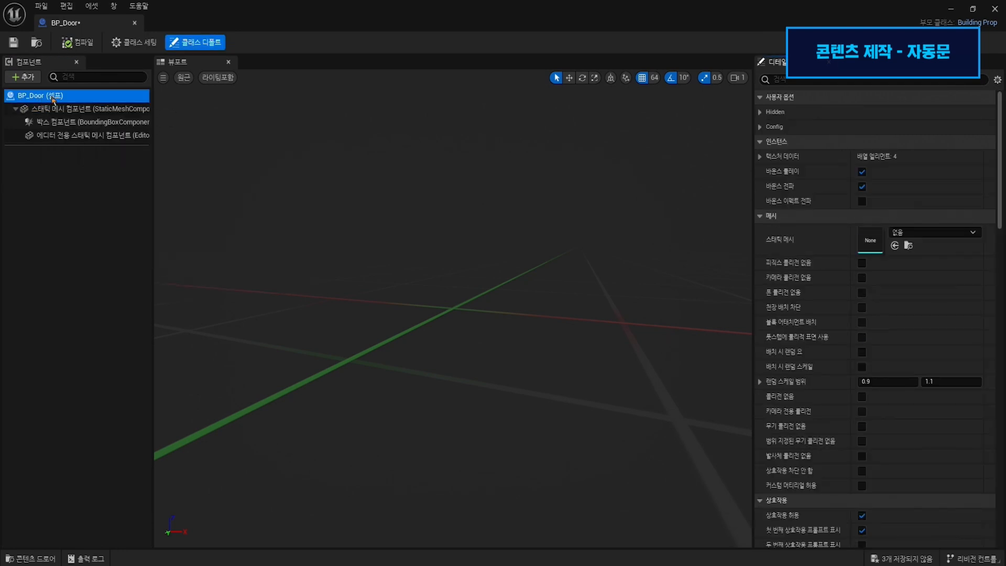
pyautogui.click(931, 231)
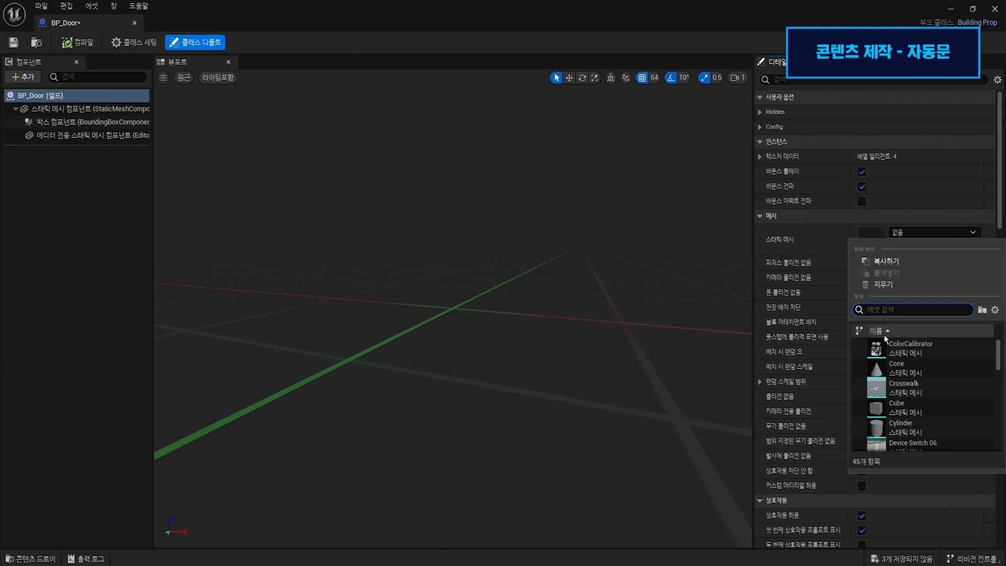
pyautogui.write('SM_Door')
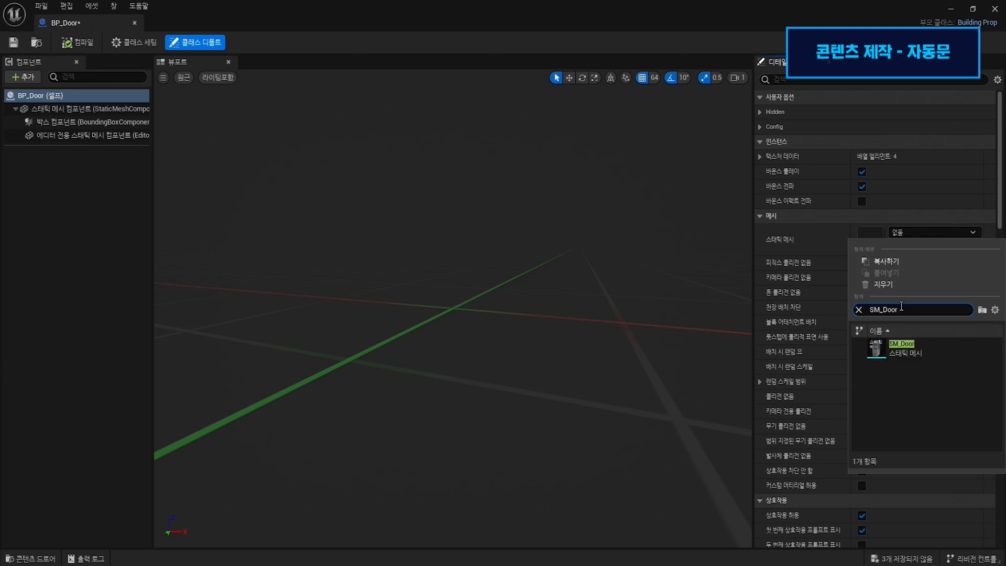
pyautogui.click(883, 347)
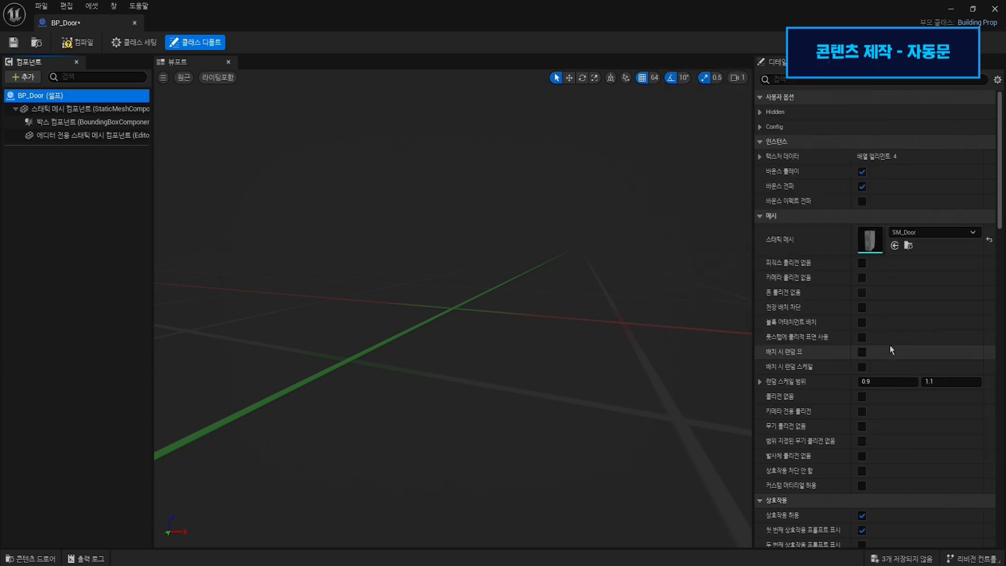
pyautogui.press('F7')
pyautogui.hotkey('ctrl', 's')
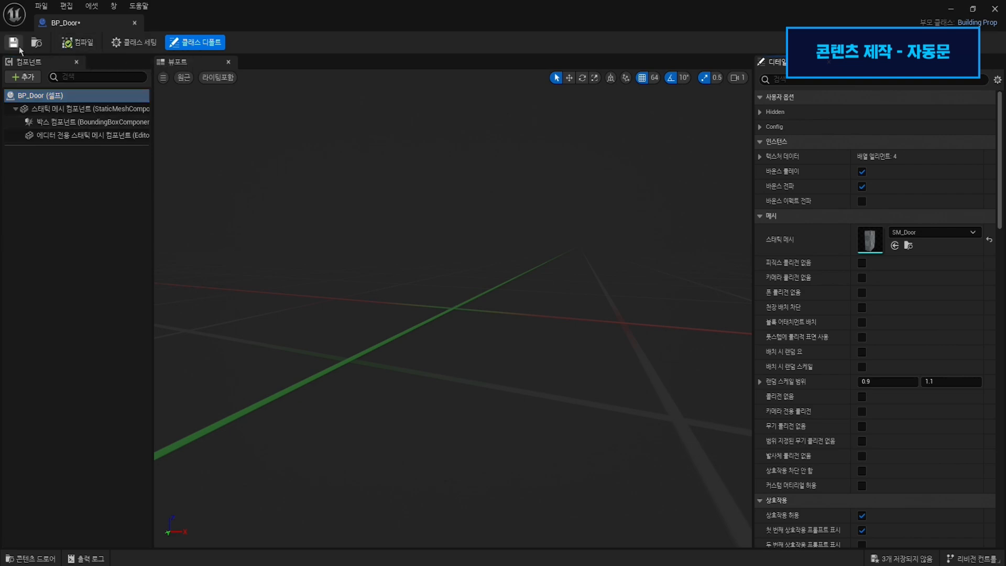
pyautogui.click(134, 23)
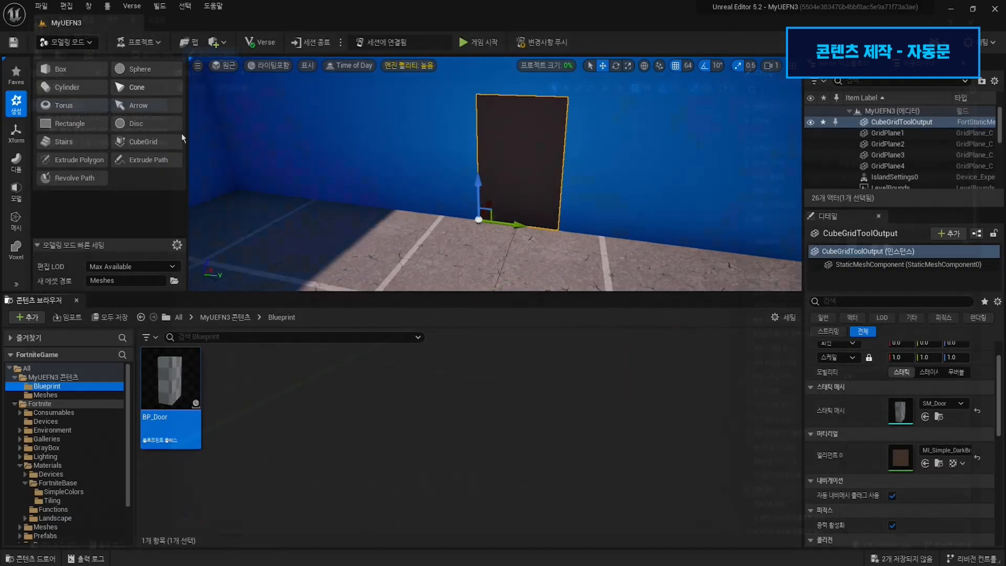
# - Replace the door block placed in the level with the BP_Door blueprint from the Blueprint folder
pyautogui.click(46, 395)
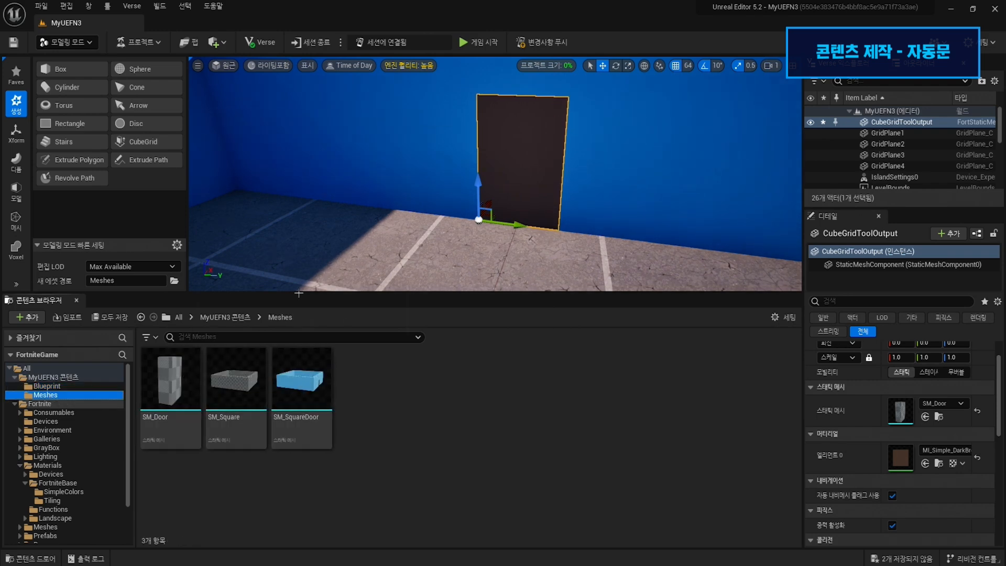
pyautogui.click(70, 387)
pyautogui.moveTo(178, 394)
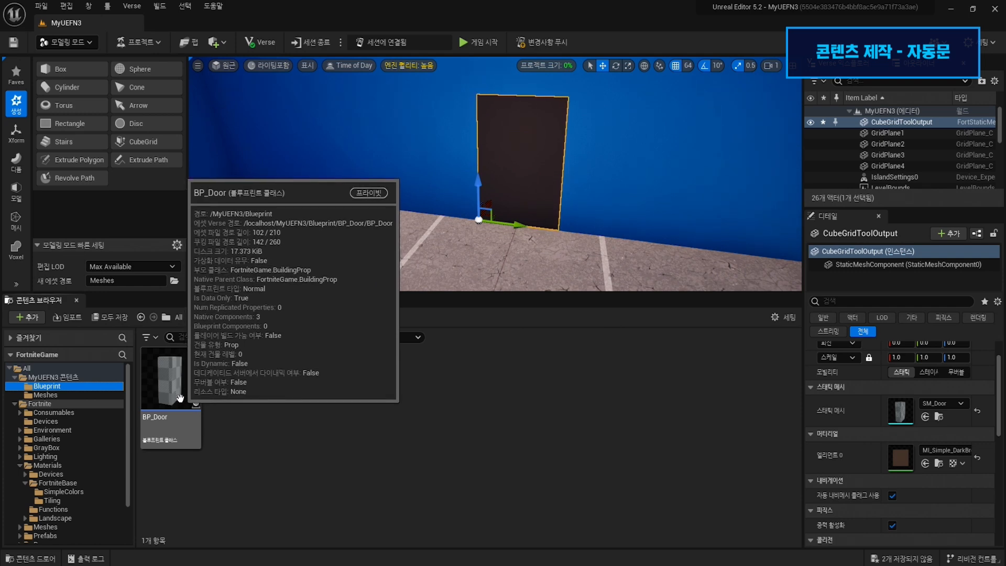
pyautogui.click(179, 397)
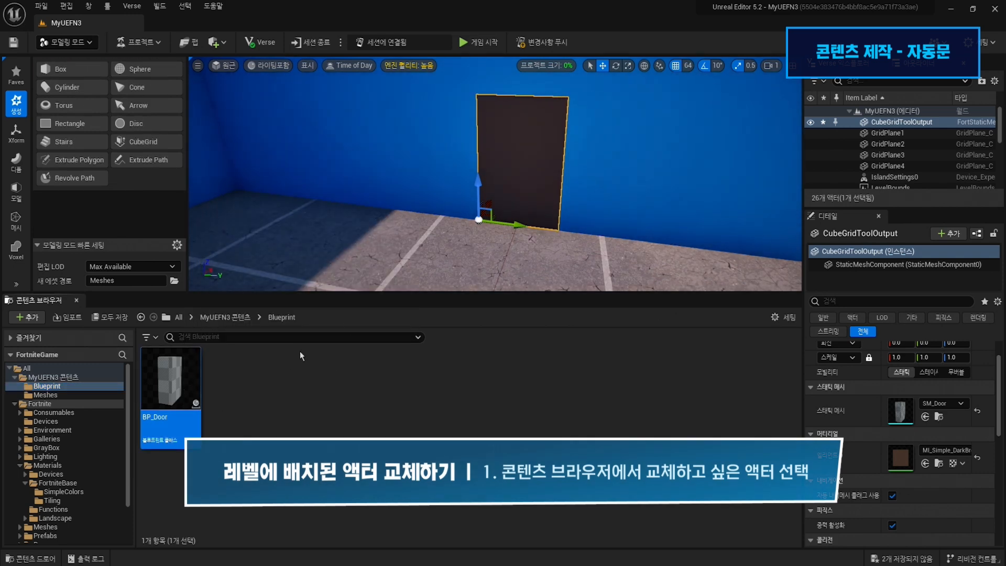
pyautogui.rightClick(521, 154)
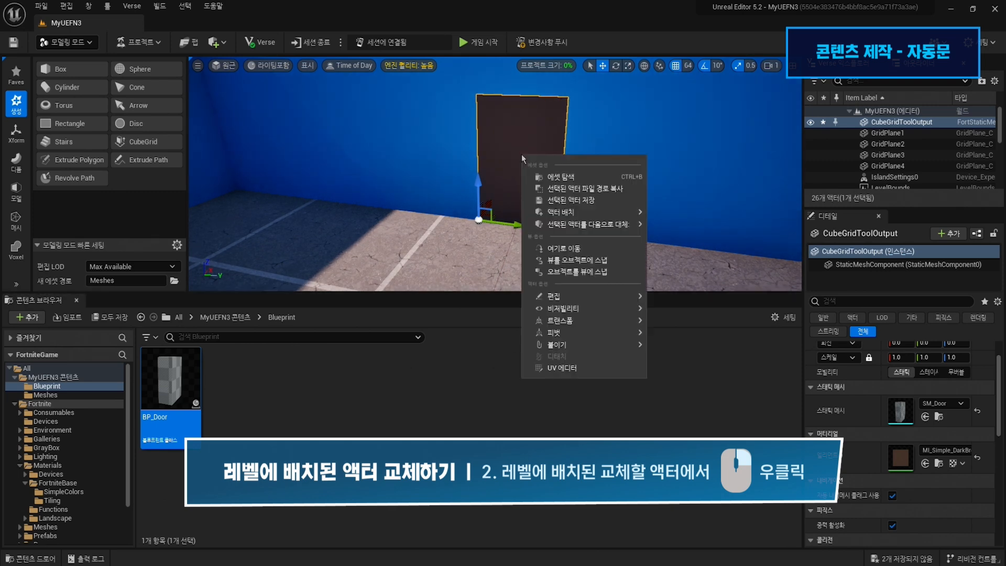
pyautogui.moveTo(585, 225)
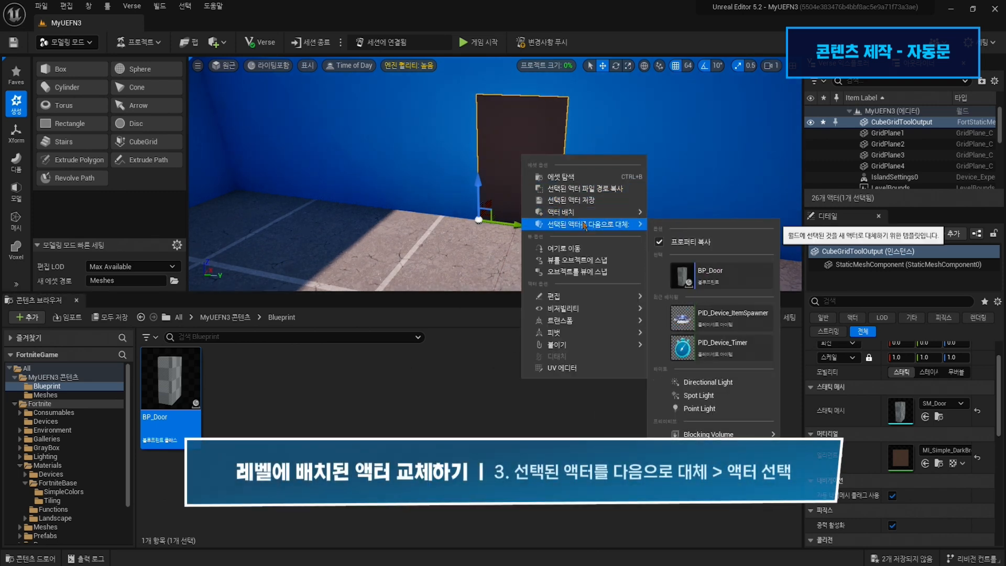
pyautogui.click(725, 282)
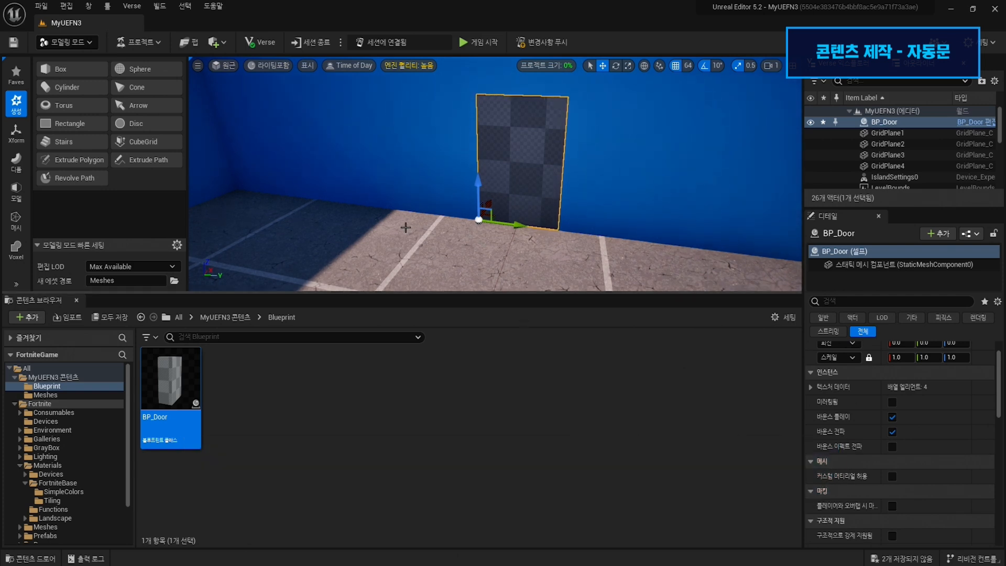
# - Try moving the BP_Door actor out of the wall opening and put it back in the doorway
pyautogui.moveTo(385, 256); pyautogui.dragTo(490, 255, button='right')
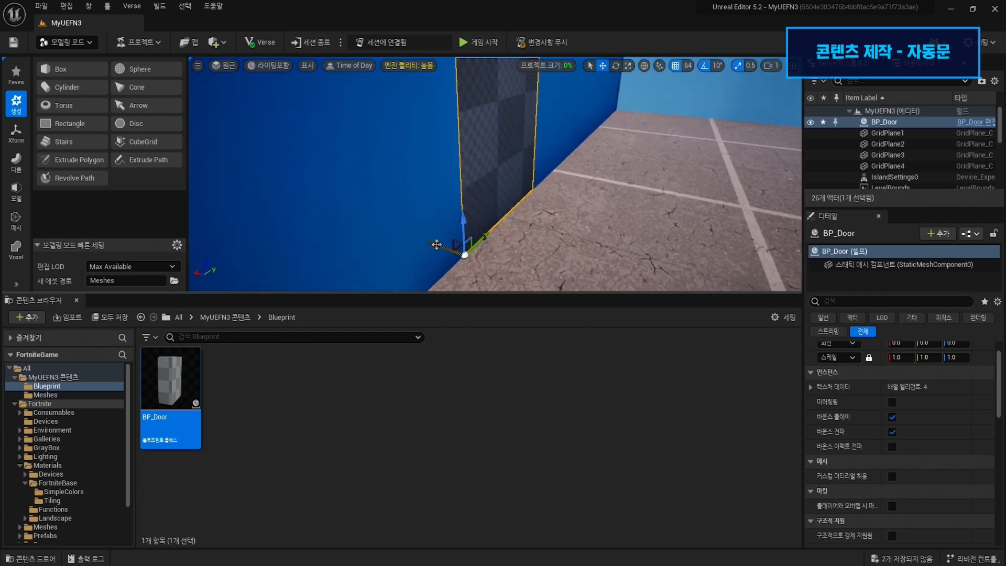
pyautogui.moveTo(445, 246); pyautogui.dragTo(457, 254)
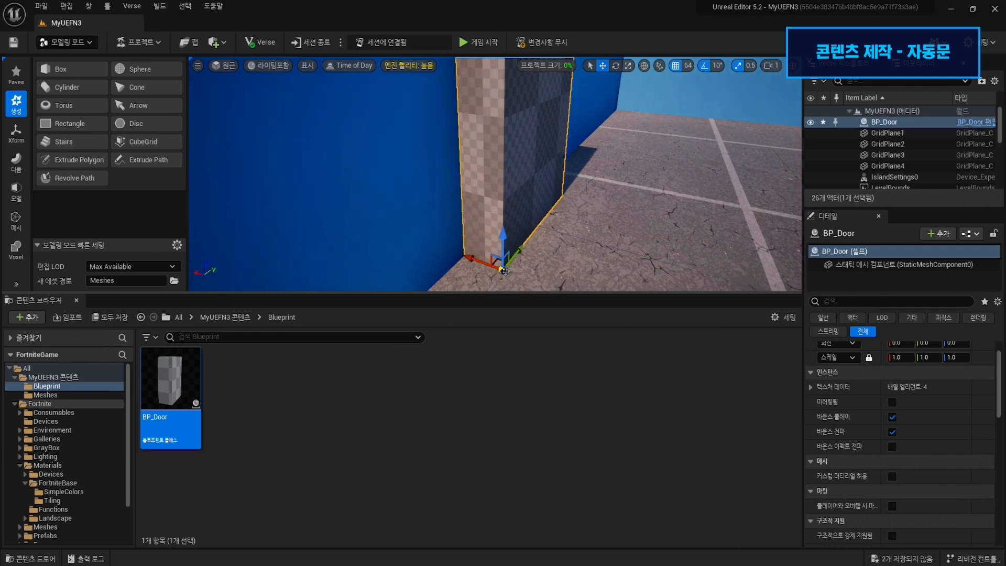
pyautogui.moveTo(504, 271); pyautogui.dragTo(462, 255)
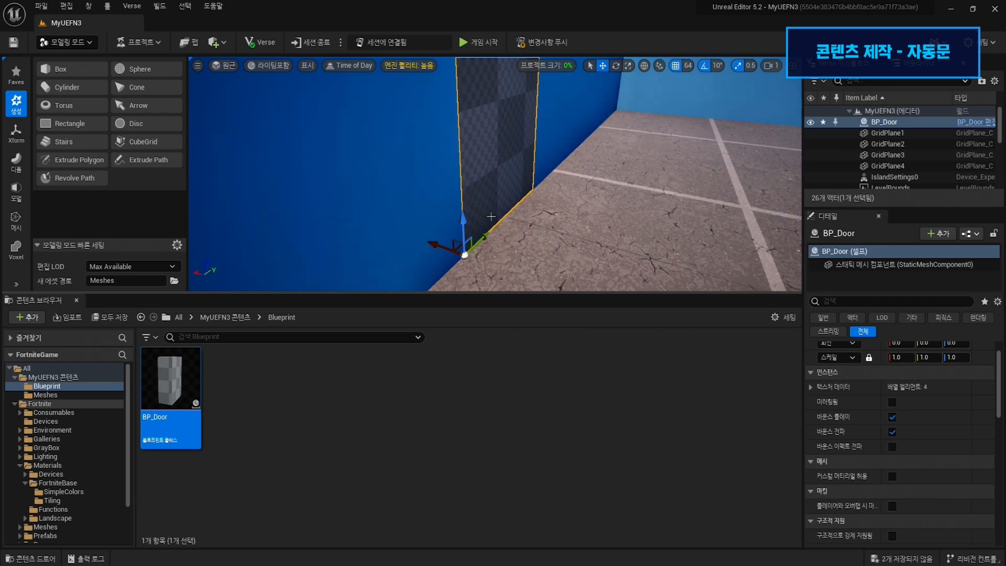
# - Open the SM_Door static mesh from the project's Meshes folder and show its material slot details
pyautogui.press('f')
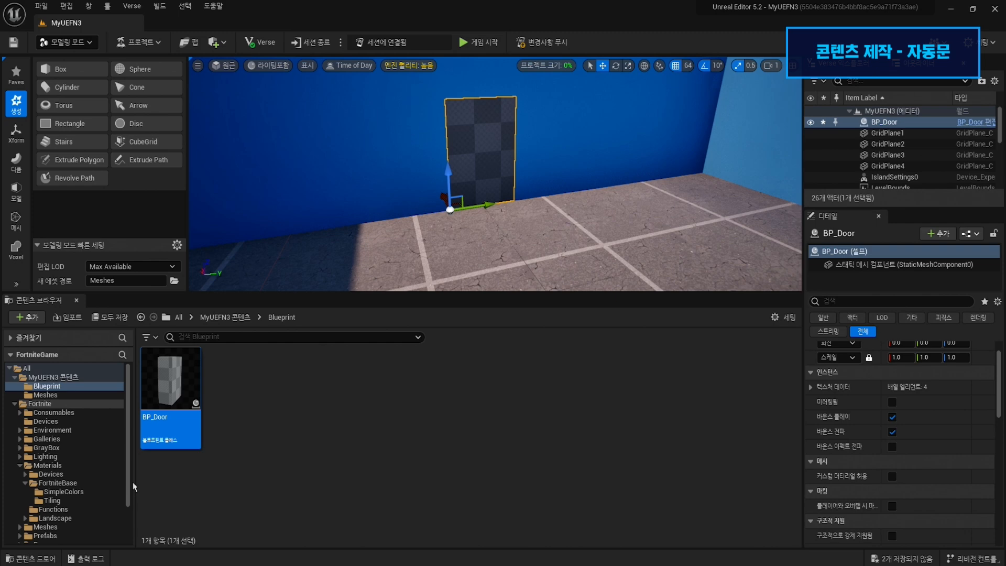
pyautogui.click(65, 397)
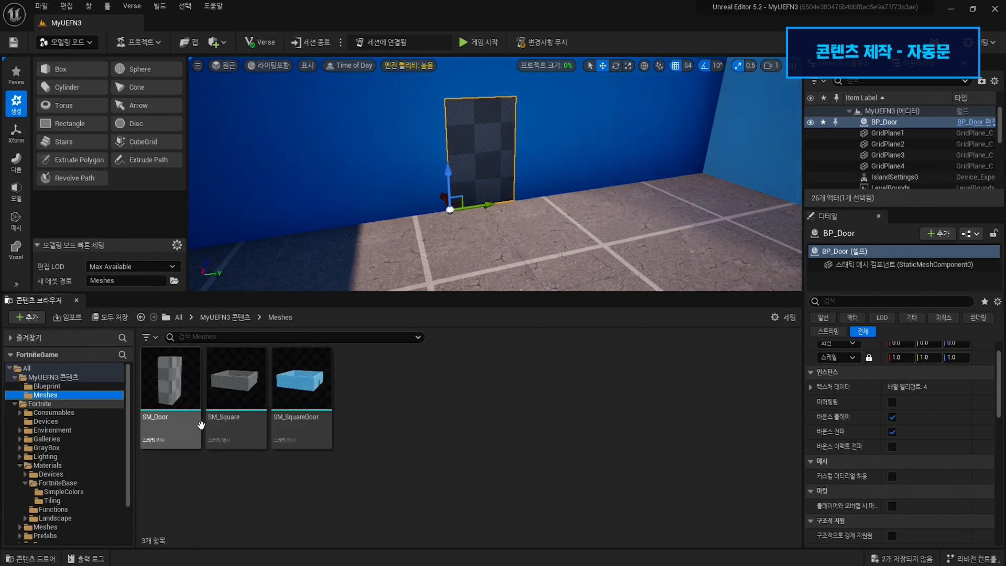
pyautogui.doubleClick(171, 390)
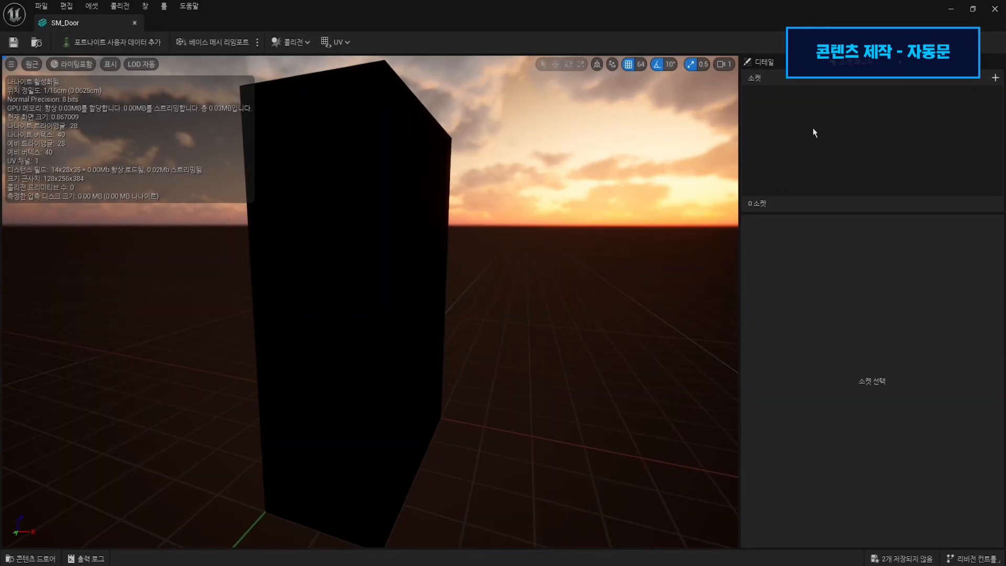
pyautogui.click(779, 66)
pyautogui.click(932, 132)
pyautogui.click(931, 131)
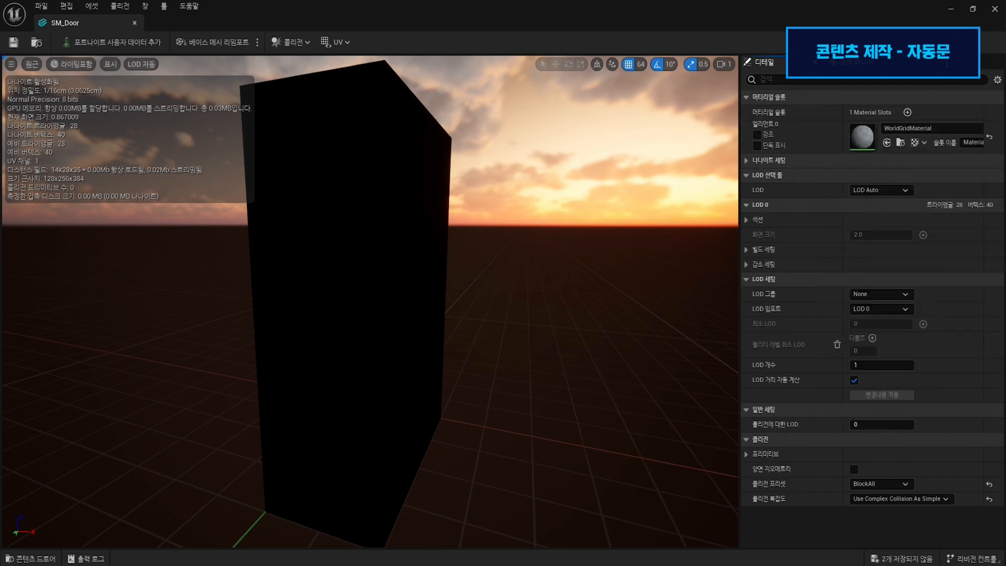
# - Assign MI Simple Dark Brown Flat from the Fortnite SimpleColors folder to SM_Door's material slot, then save and close the mesh
pyautogui.click(972, 10)
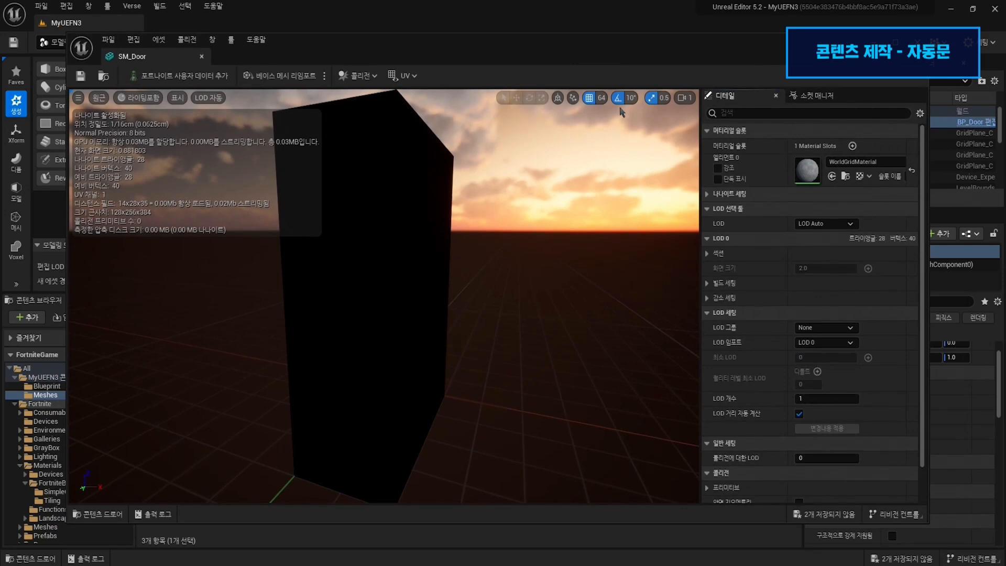
pyautogui.moveTo(589, 45); pyautogui.dragTo(671, 36)
pyautogui.click(63, 492)
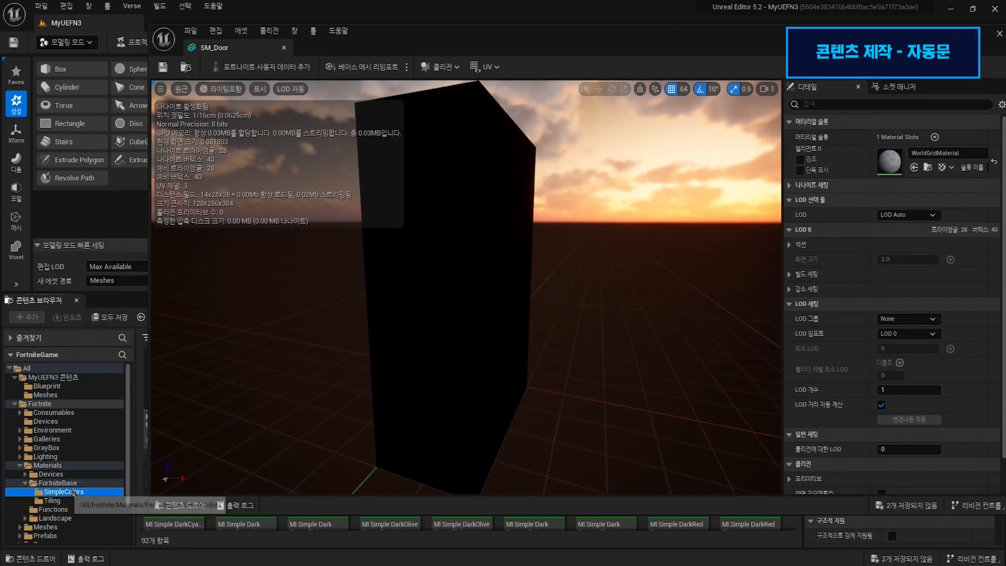
pyautogui.moveTo(507, 34); pyautogui.dragTo(507, 203)
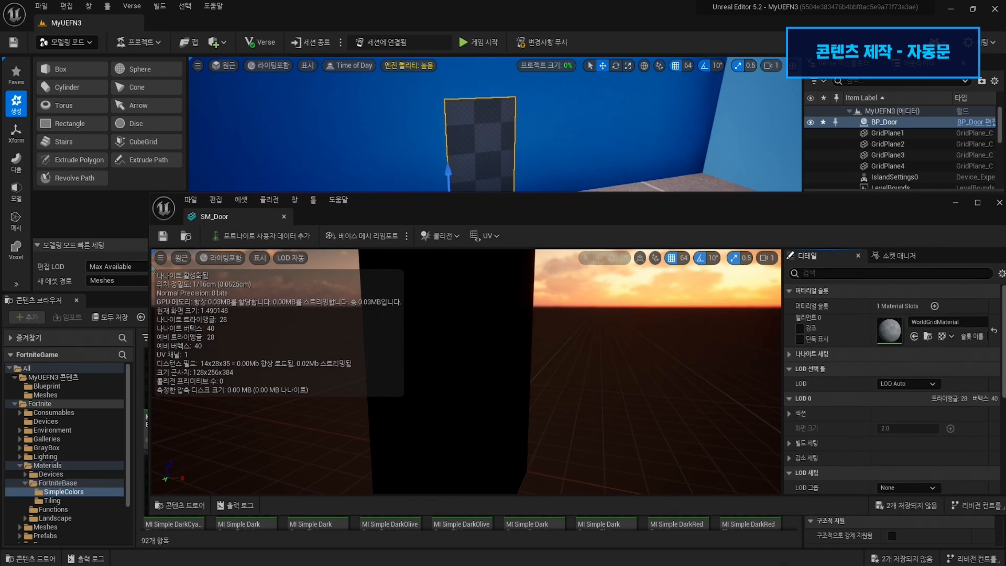
pyautogui.moveTo(150, 267); pyautogui.dragTo(616, 267)
pyautogui.moveTo(829, 224); pyautogui.dragTo(344, 121)
pyautogui.moveTo(678, 380); pyautogui.dragTo(482, 228)
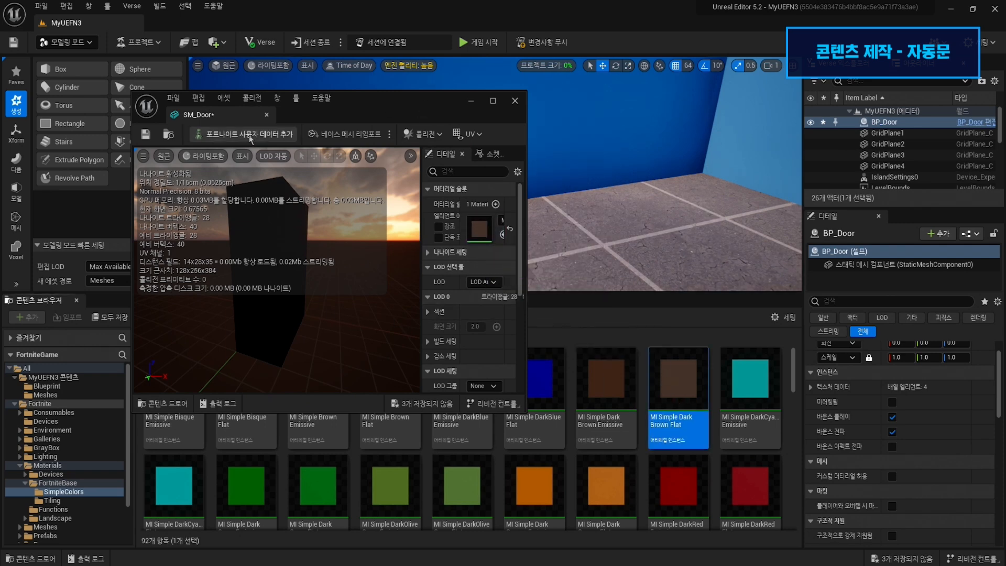
pyautogui.click(146, 135)
pyautogui.click(515, 100)
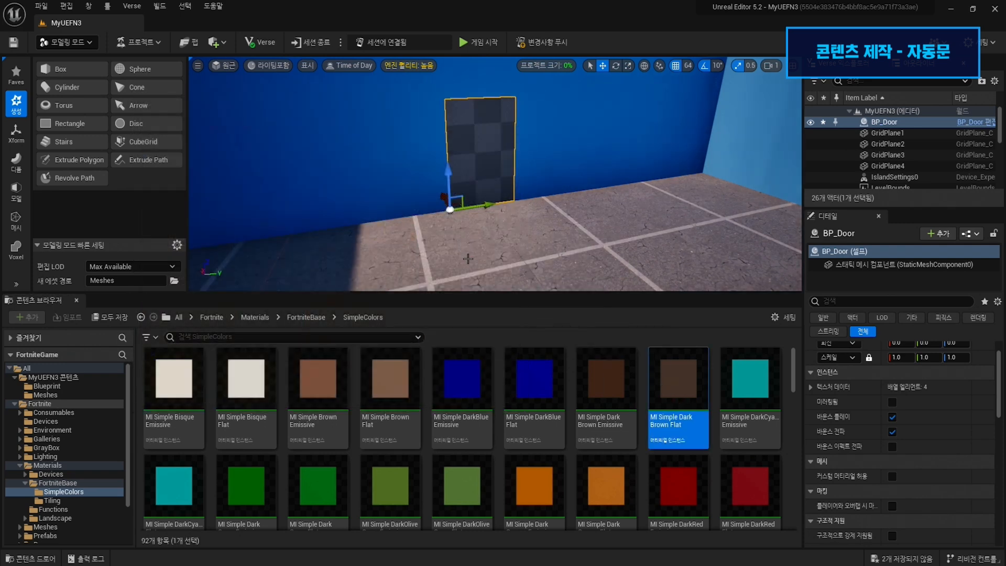
# - Reset the element 0 material override on the static mesh component of the placed BP_Door
pyautogui.click(73, 388)
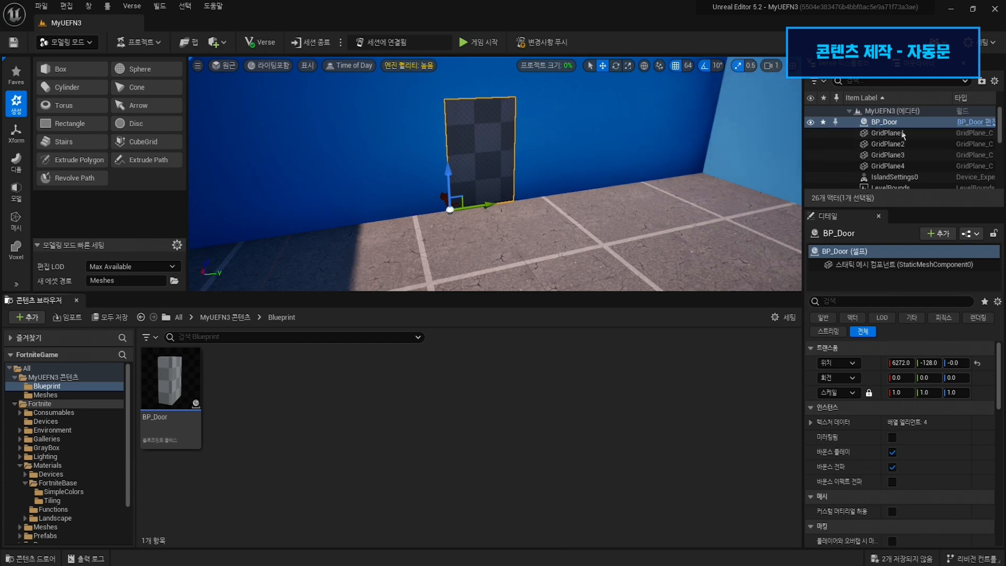
pyautogui.click(875, 266)
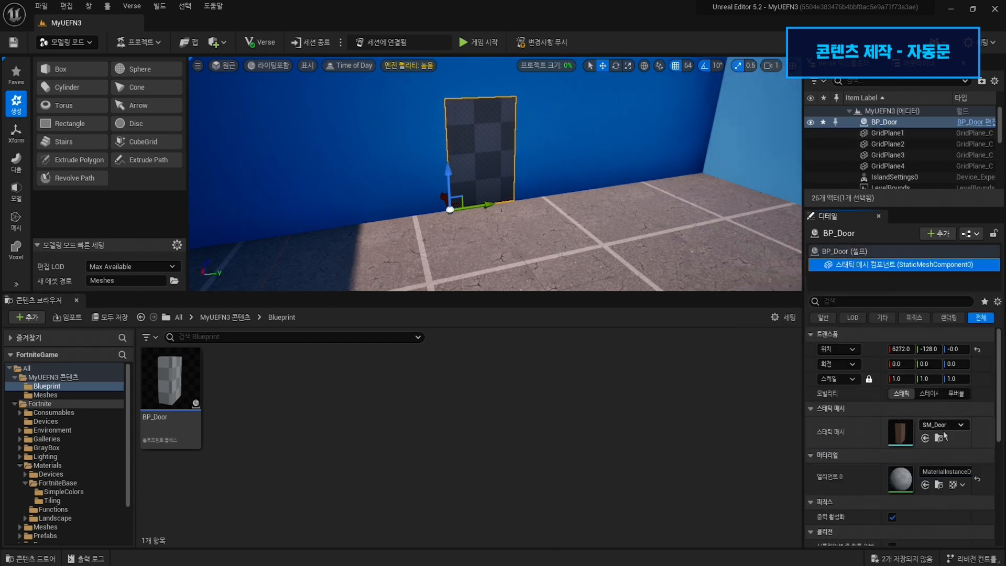
pyautogui.click(977, 480)
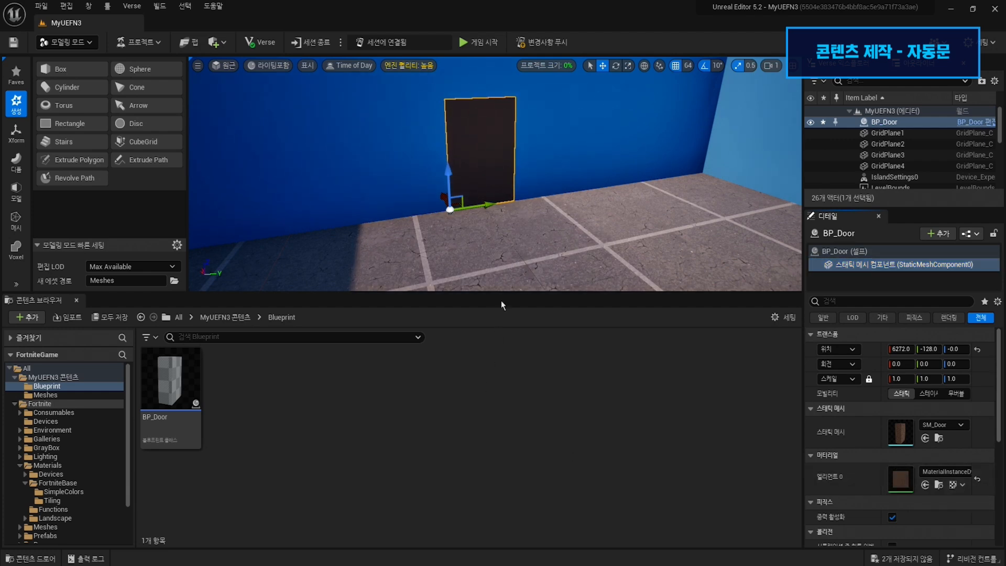
# - Find the 사물 이동기 device by searching the Fortnite Devices folder for 사물 and place it on the door at 6272, 0, 128
pyautogui.click(46, 394)
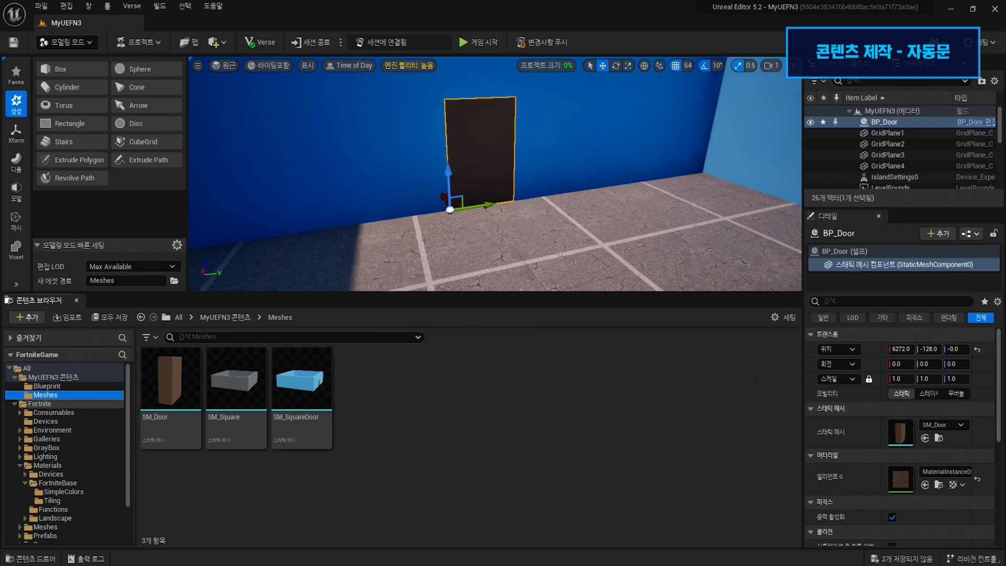
pyautogui.click(50, 421)
pyautogui.click(209, 339)
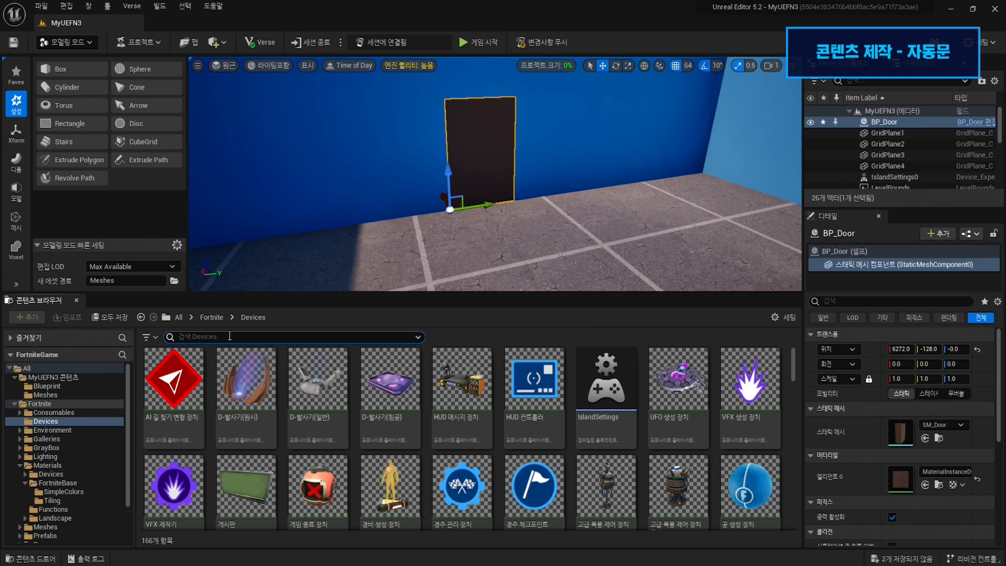
pyautogui.write('tk')
pyautogui.press('BackSpace')
pyautogui.press('BackSpace')
pyautogui.write('사물')
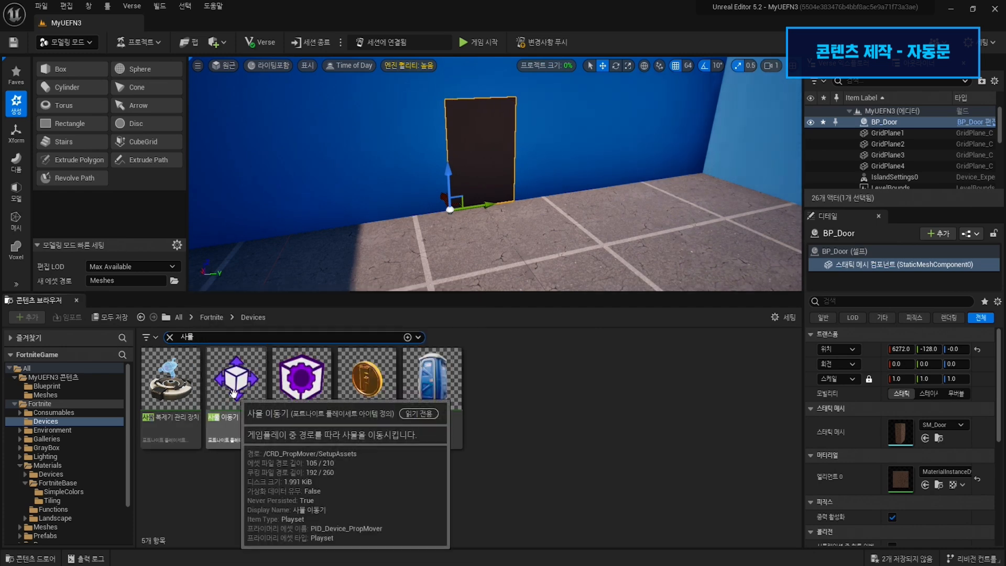
pyautogui.moveTo(232, 406); pyautogui.dragTo(488, 212)
pyautogui.moveTo(488, 212); pyautogui.dragTo(505, 249, button='right')
pyautogui.moveTo(510, 240); pyautogui.dragTo(468, 210)
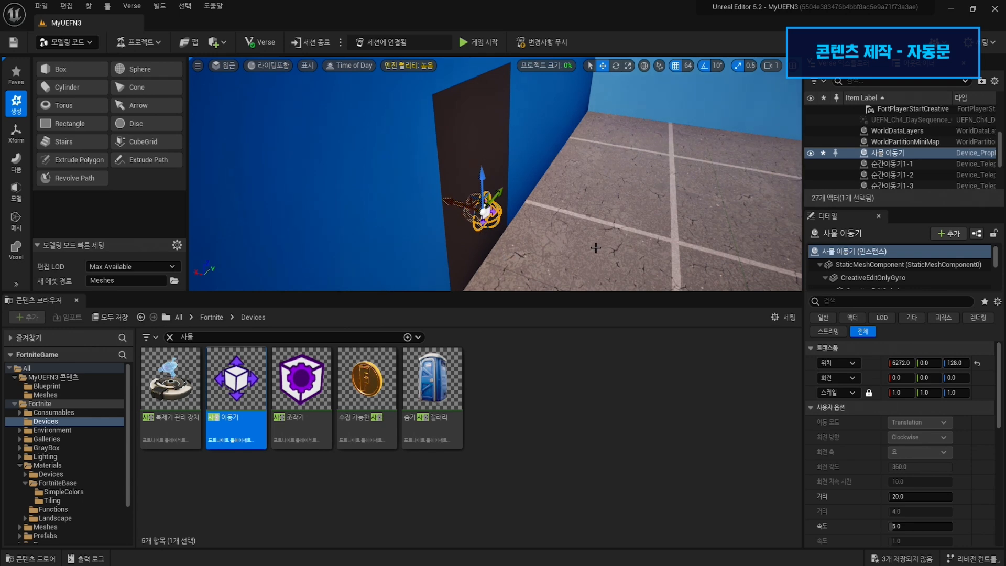
# - Rotate the 사물 이동기 to -90° about Y so its arrow points down, and position it on the door at 6272, 0, 128
pyautogui.moveTo(554, 240)
pyautogui.mouseDown(button='right')
pyautogui.moveTo(556, 249)
pyautogui.moveTo(629, 231)
pyautogui.moveTo(691, 237)
pyautogui.moveTo(548, 241)
pyautogui.mouseUp(button='right')
pyautogui.moveTo(351, 143); pyautogui.dragTo(520, 165)
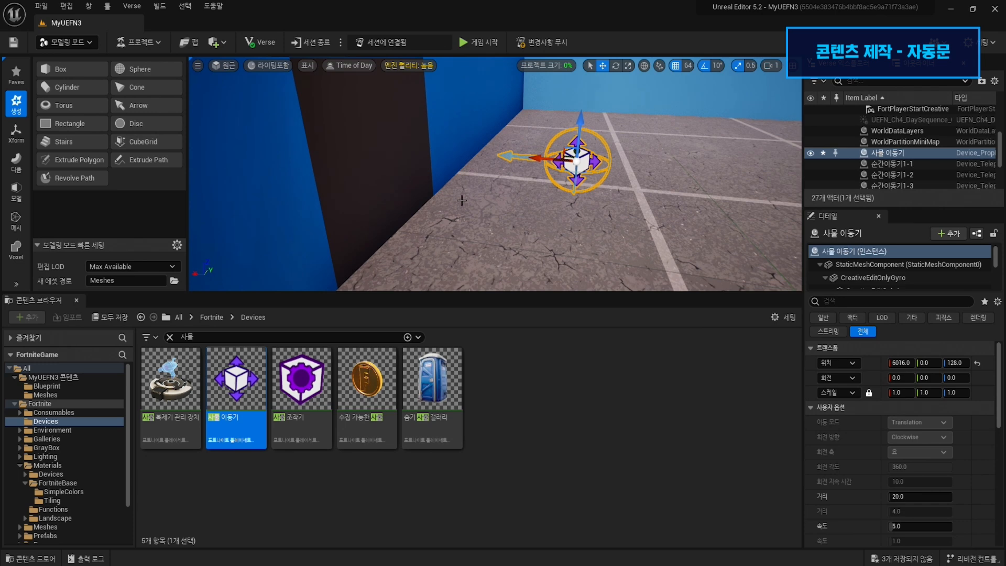
pyautogui.moveTo(478, 193)
pyautogui.mouseDown(button='right')
pyautogui.moveTo(467, 193)
pyautogui.moveTo(482, 207)
pyautogui.mouseUp(button='right')
pyautogui.press('s')
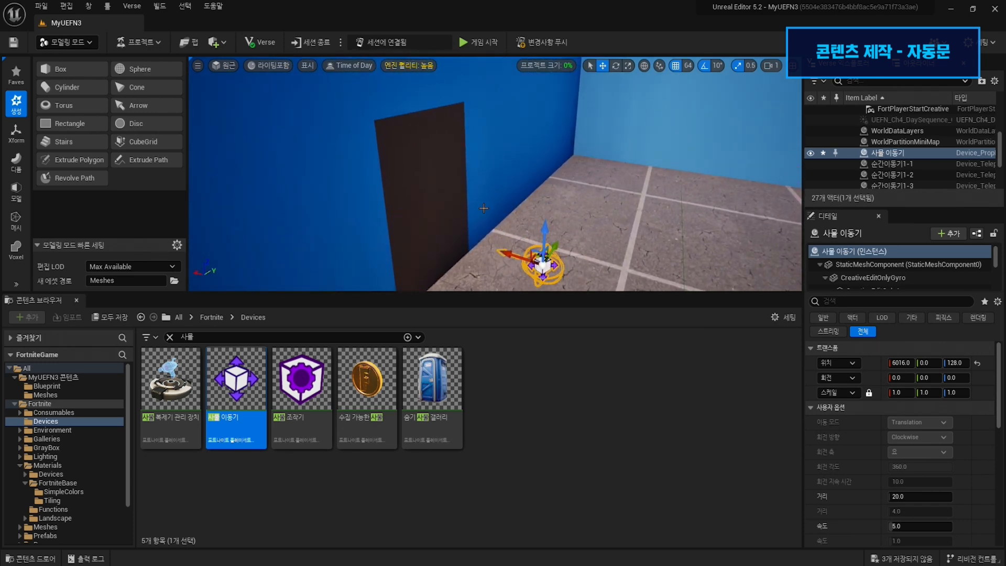
pyautogui.moveTo(496, 249); pyautogui.dragTo(507, 248, button='right')
pyautogui.press('e')
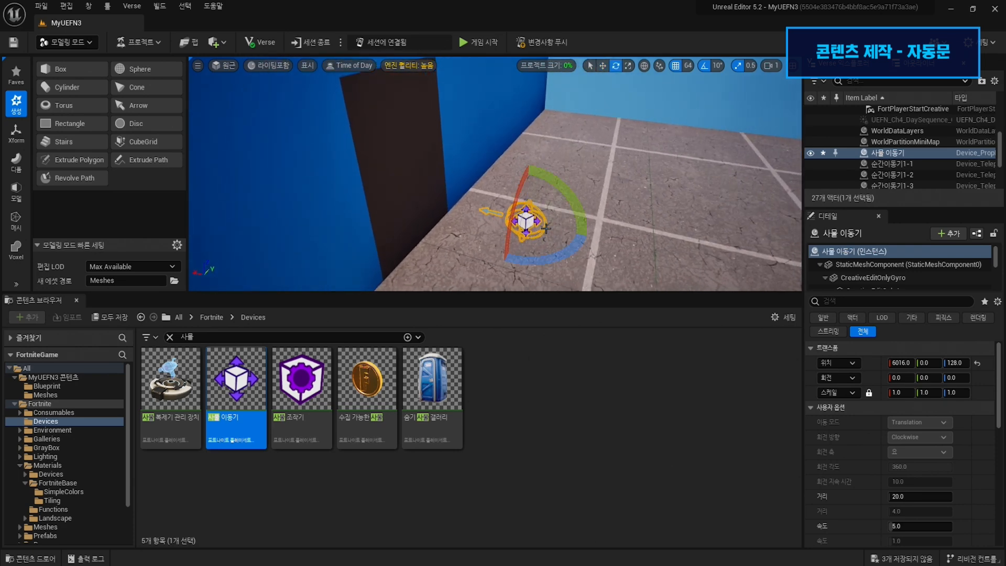
pyautogui.moveTo(555, 215); pyautogui.dragTo(524, 267)
pyautogui.press('w')
pyautogui.moveTo(572, 253); pyautogui.dragTo(566, 212, button='right')
pyautogui.moveTo(565, 211); pyautogui.dragTo(462, 199)
pyautogui.moveTo(462, 199); pyautogui.dragTo(473, 173, button='right')
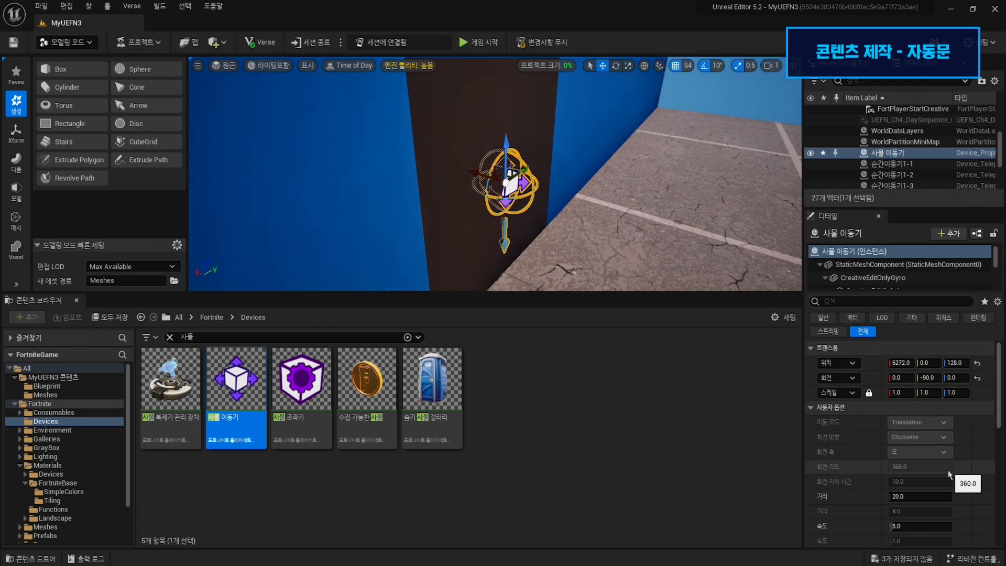
# - Set the 사물 이동기's distance (거리) to 4.0 and its speed (속도) to 2.0
pyautogui.moveTo(999, 388); pyautogui.dragTo(1000, 422)
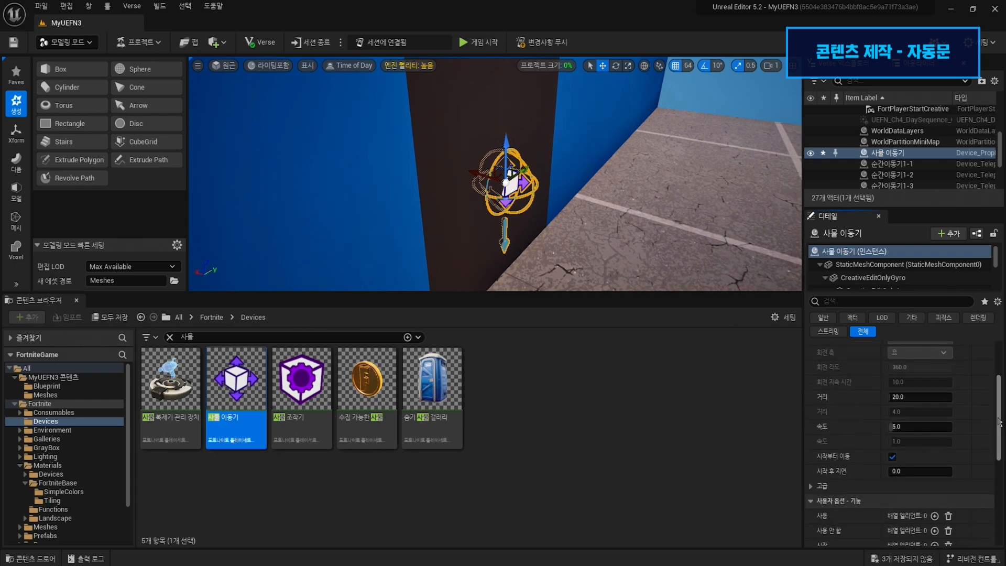
pyautogui.moveTo(825, 398)
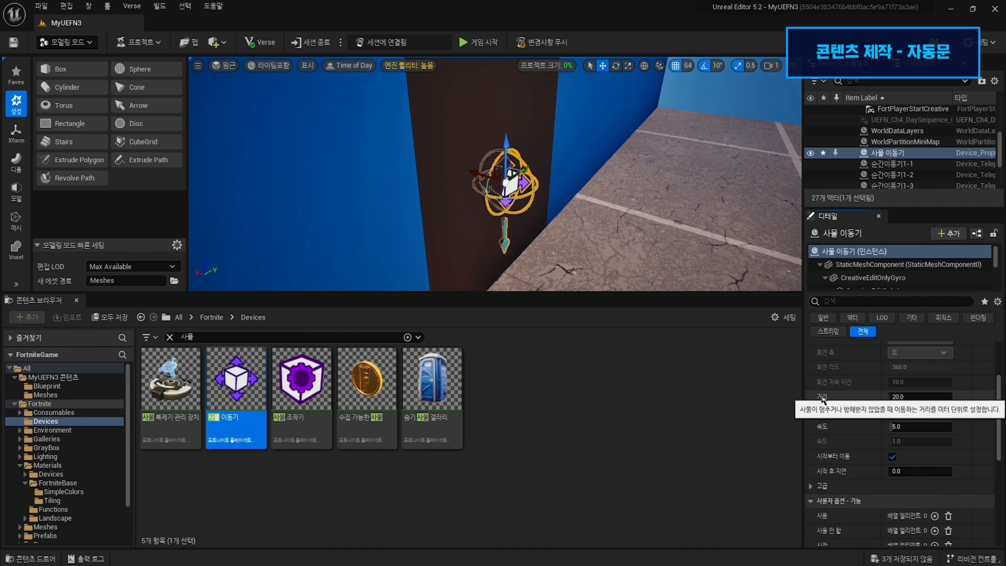
pyautogui.click(906, 398)
pyautogui.write('4')
pyautogui.press('Return')
pyautogui.click(933, 423)
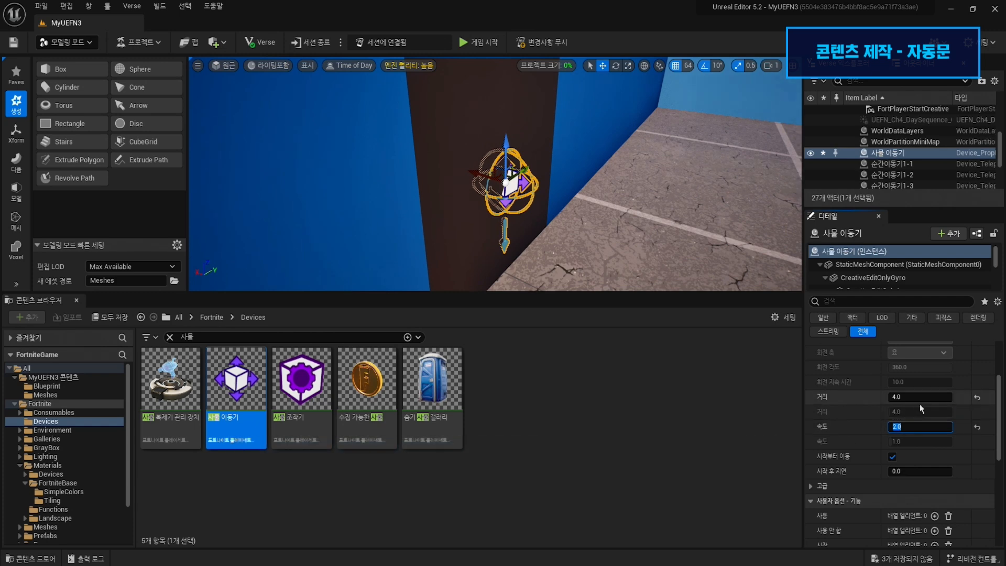
# - Set the 사물 이동기's advanced AI, player and prop collision behaviours to 계속, and check the path completion options
pyautogui.moveTo(999, 397); pyautogui.dragTo(1000, 430)
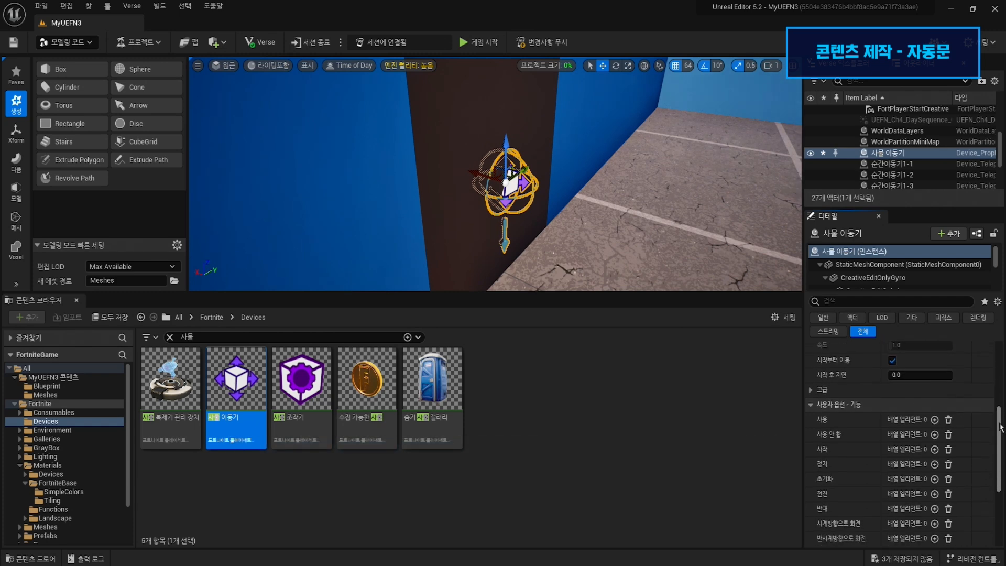
pyautogui.click(810, 390)
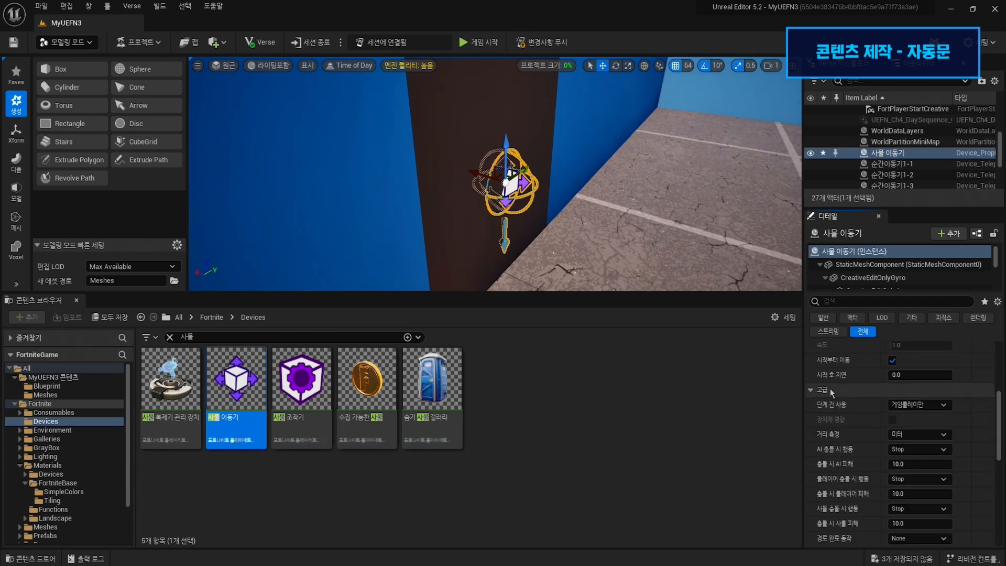
pyautogui.scroll(-1, 901, 440)
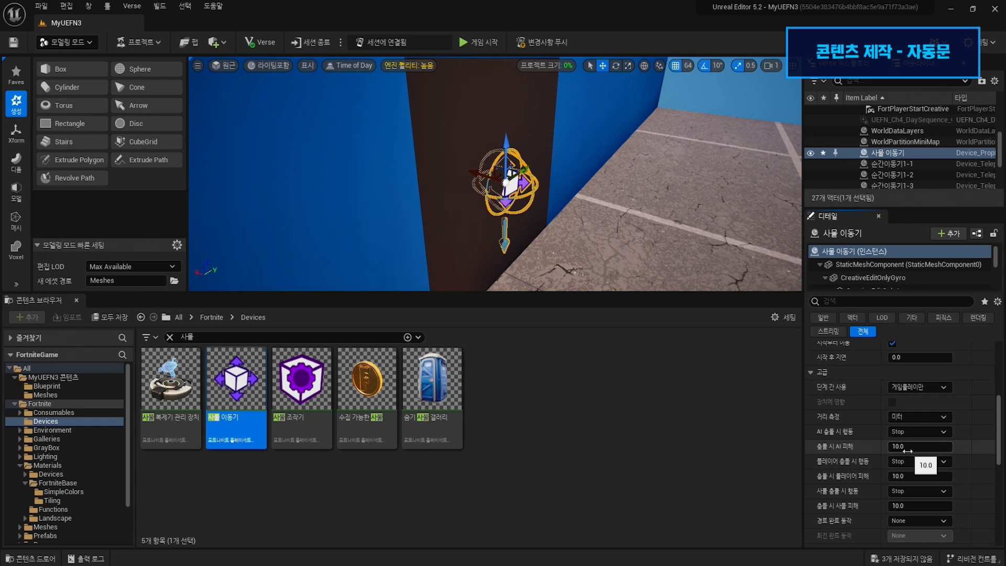
pyautogui.scroll(-2, 997, 430)
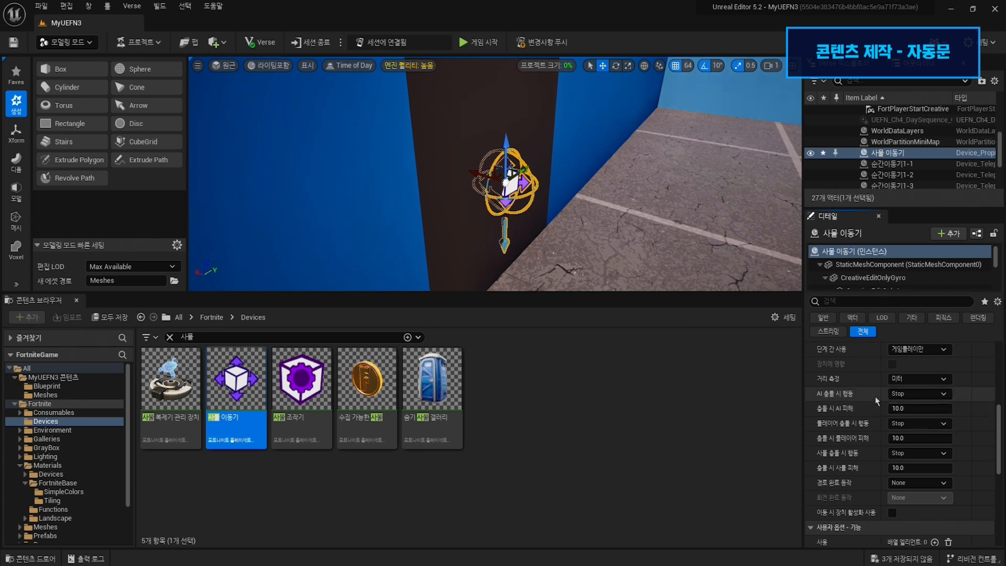
pyautogui.click(939, 395)
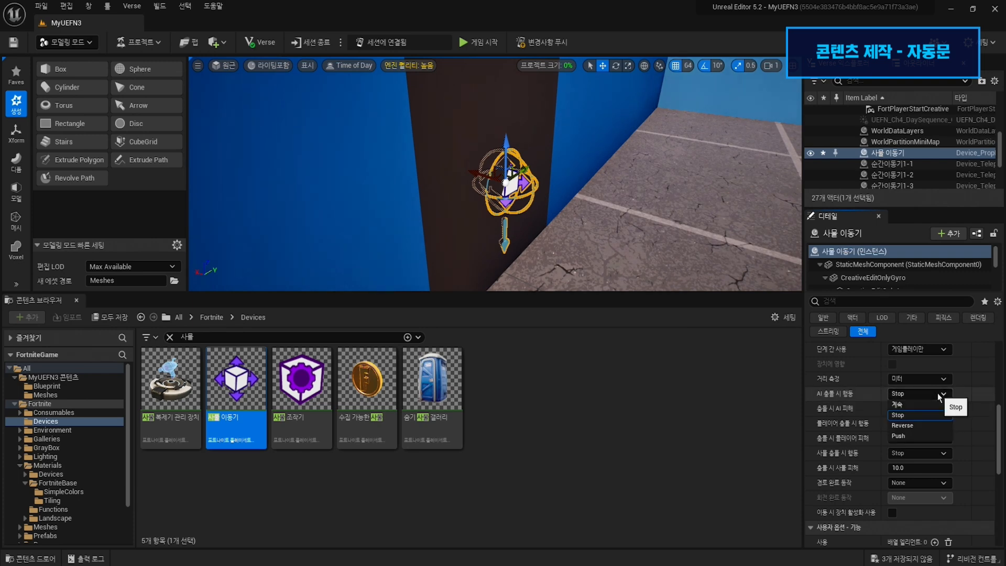
pyautogui.click(911, 404)
pyautogui.click(938, 424)
pyautogui.click(922, 435)
pyautogui.click(938, 453)
pyautogui.click(922, 463)
pyautogui.click(930, 482)
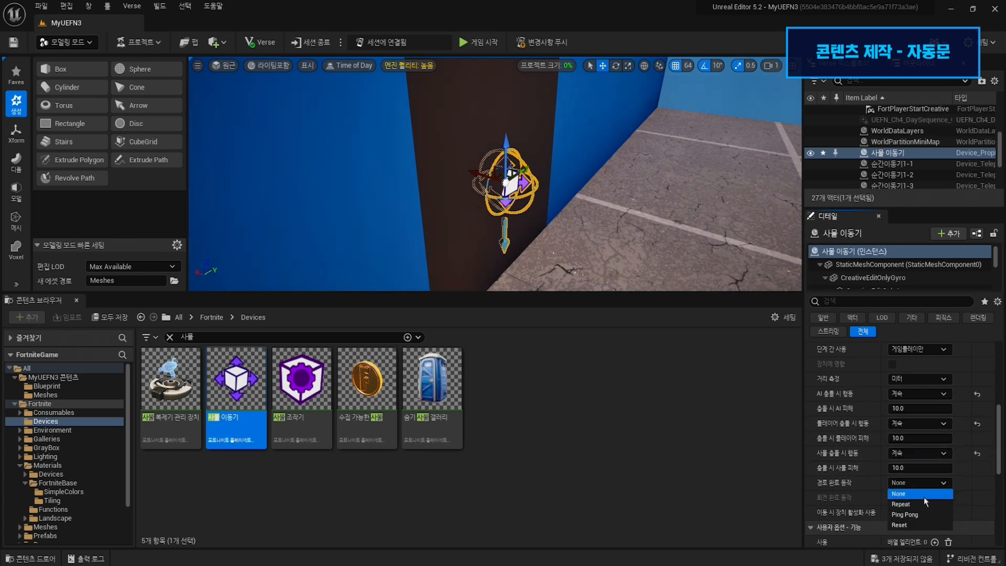
# - Set the 사물 이동기's collision damage to AI, players and props to 0
pyautogui.click(928, 408)
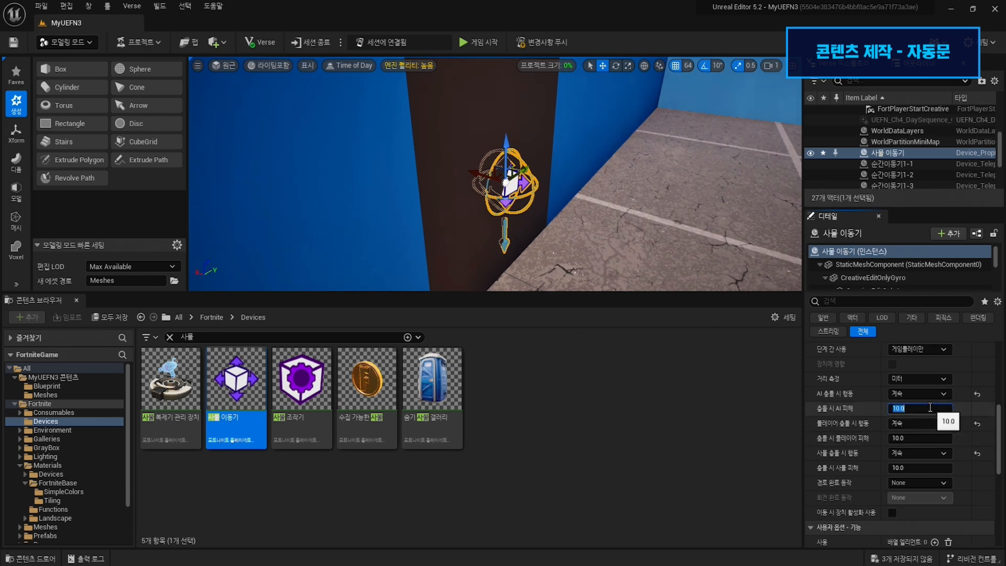
pyautogui.click(919, 438)
pyautogui.write('0')
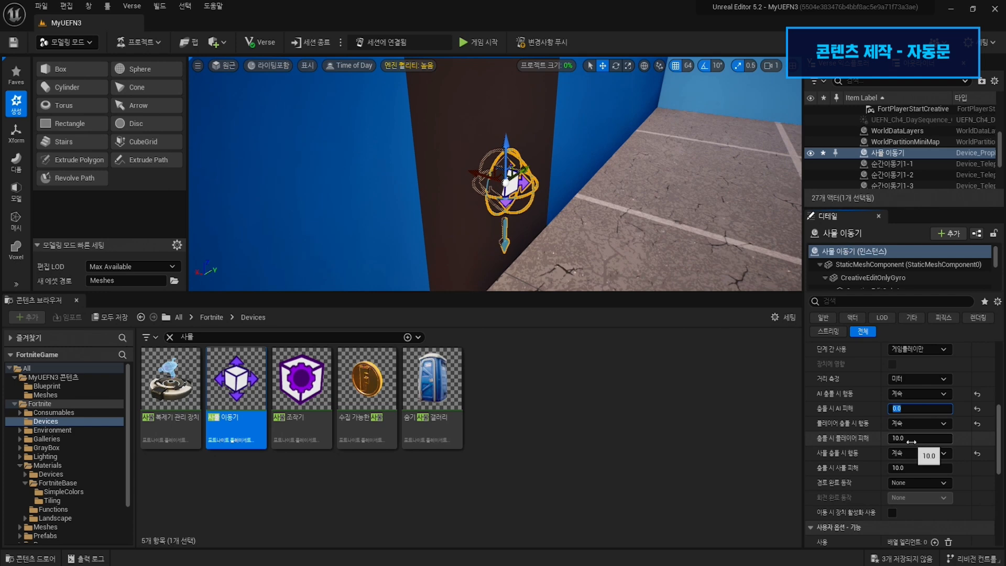
pyautogui.click(918, 468)
pyautogui.write('0')
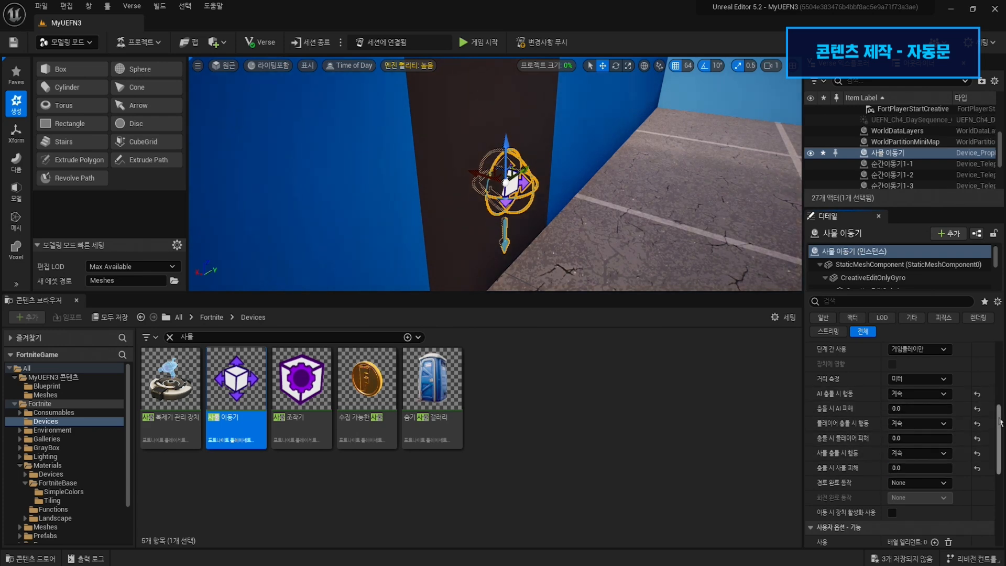
# - Bind the 사물 이동기's 사용 안 함 function to Player 1 Spawn Pad's On Player Spawn event
pyautogui.scroll(-5, 995, 464)
pyautogui.moveTo(994, 463); pyautogui.dragTo(994, 458)
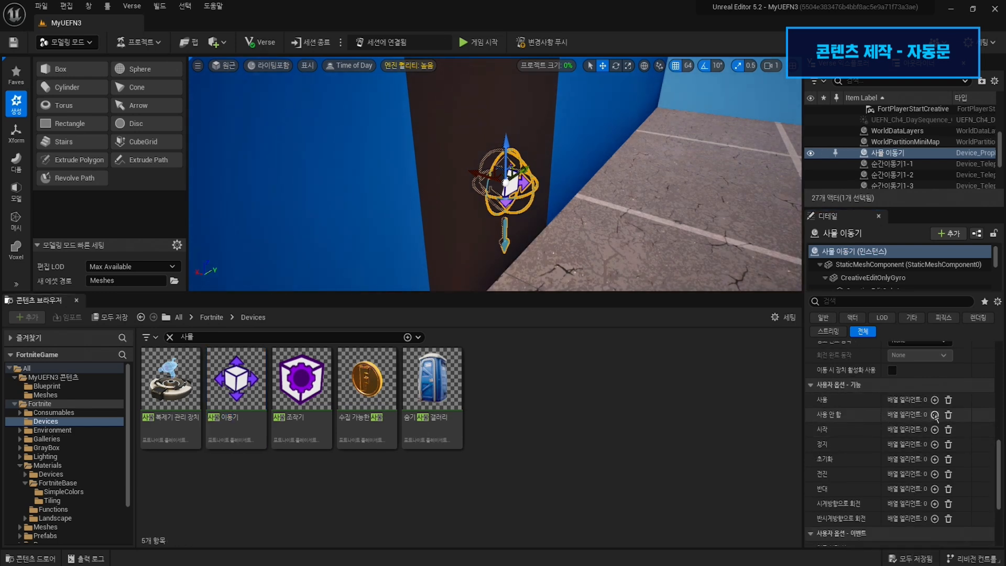
pyautogui.click(935, 415)
pyautogui.click(905, 429)
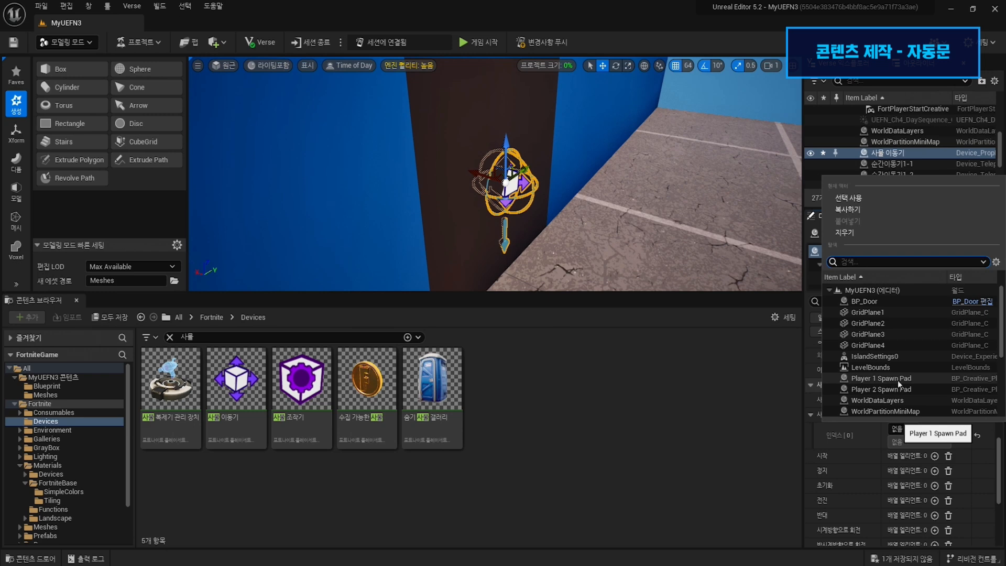
pyautogui.click(898, 379)
pyautogui.click(916, 440)
pyautogui.click(917, 463)
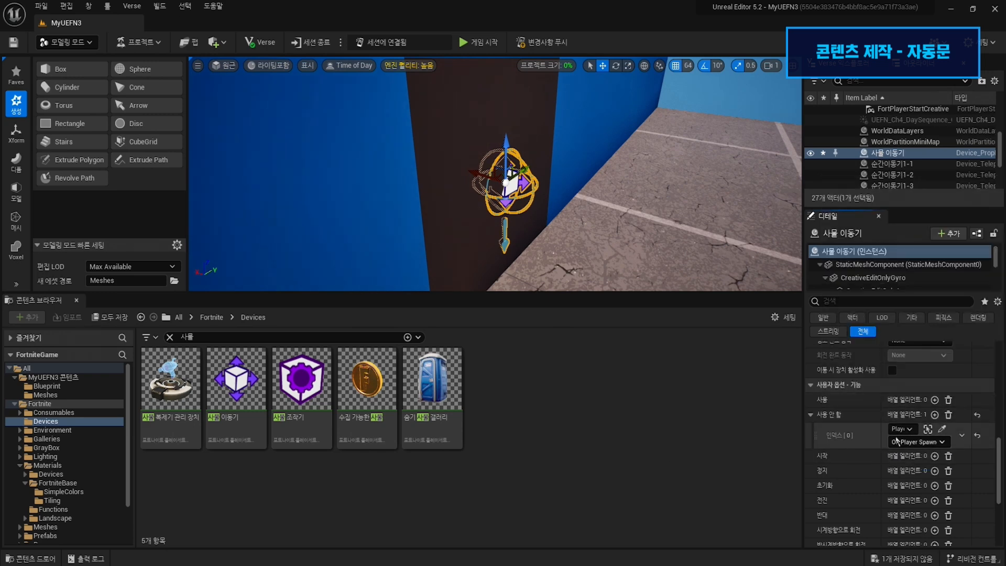
# - Add a second binding to the 사물 이동기's 사용 안 함 function for Player 2 Spawn Pad's On Player Spawned event
pyautogui.click(935, 414)
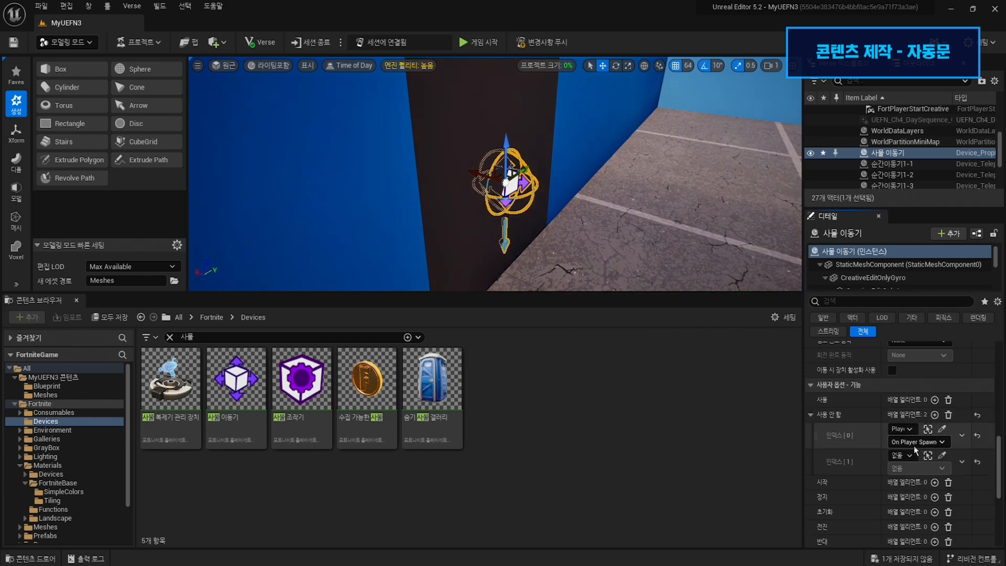
pyautogui.click(901, 455)
pyautogui.click(913, 420)
pyautogui.click(937, 469)
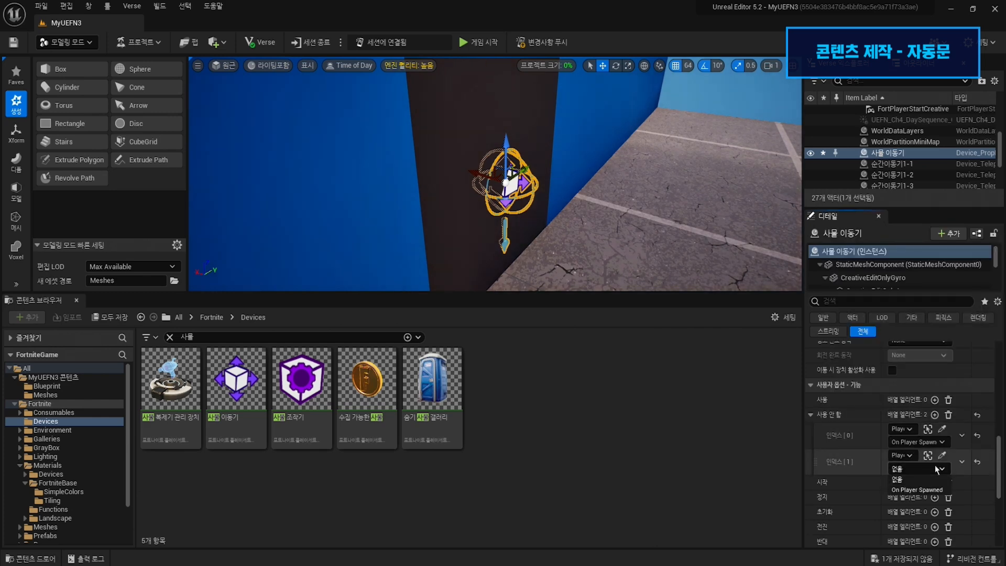
pyautogui.click(917, 489)
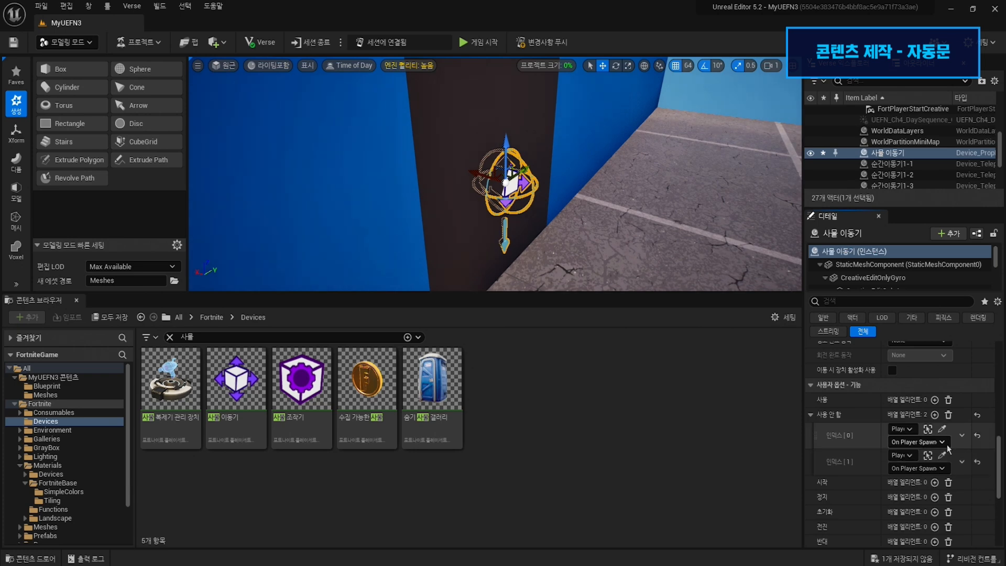
# - Bind the 사물 이동기's 사용 function to 순간이동기2-2's On Teleported event
pyautogui.scroll(-2, 1000, 461)
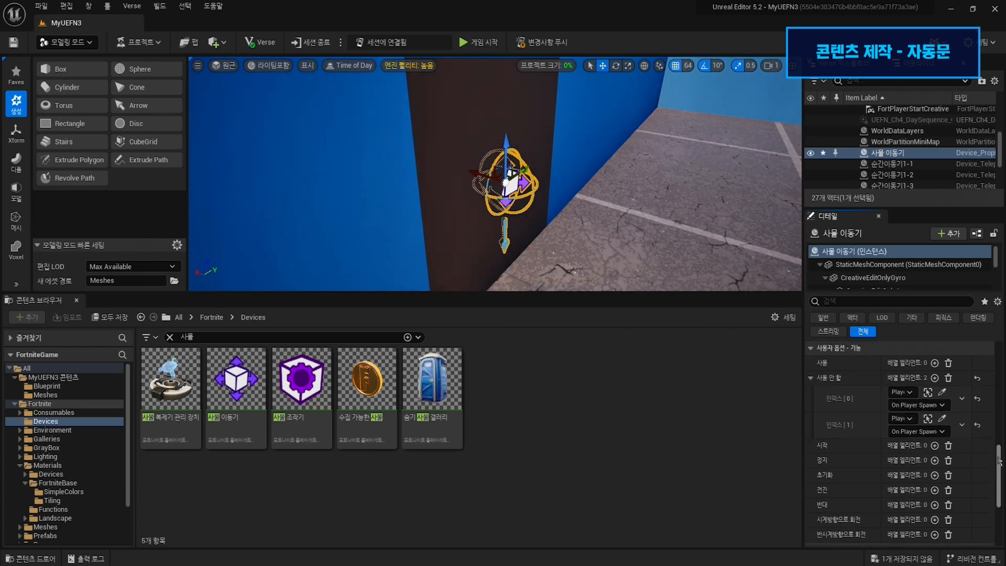
pyautogui.click(934, 357)
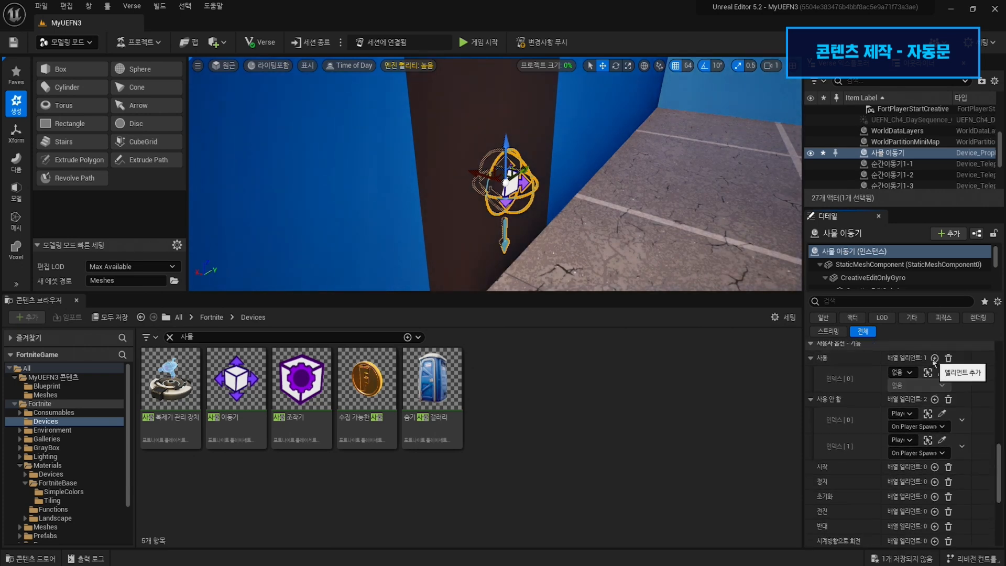
pyautogui.click(912, 373)
pyautogui.scroll(-1, 919, 323)
pyautogui.scroll(-3, 918, 319)
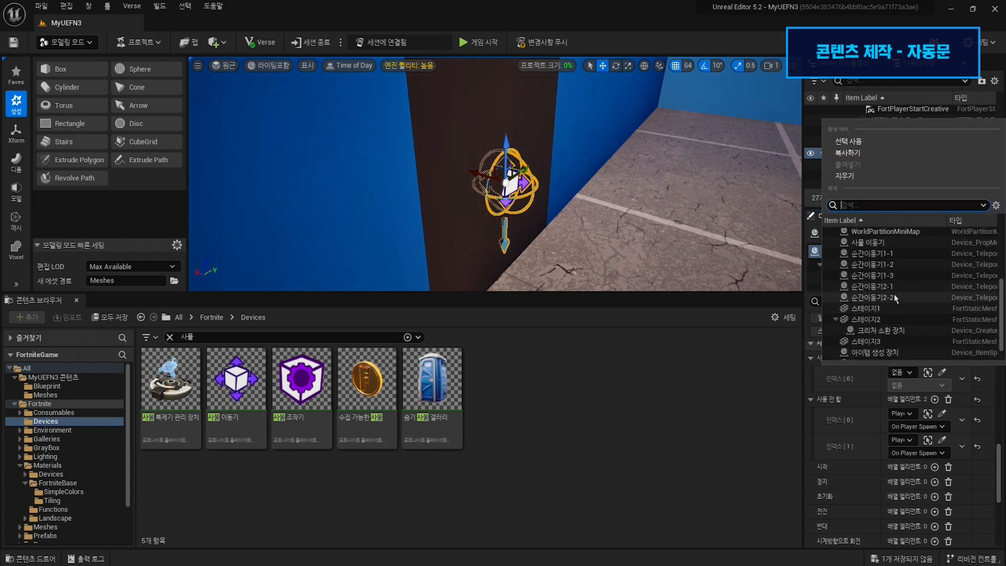
pyautogui.click(895, 299)
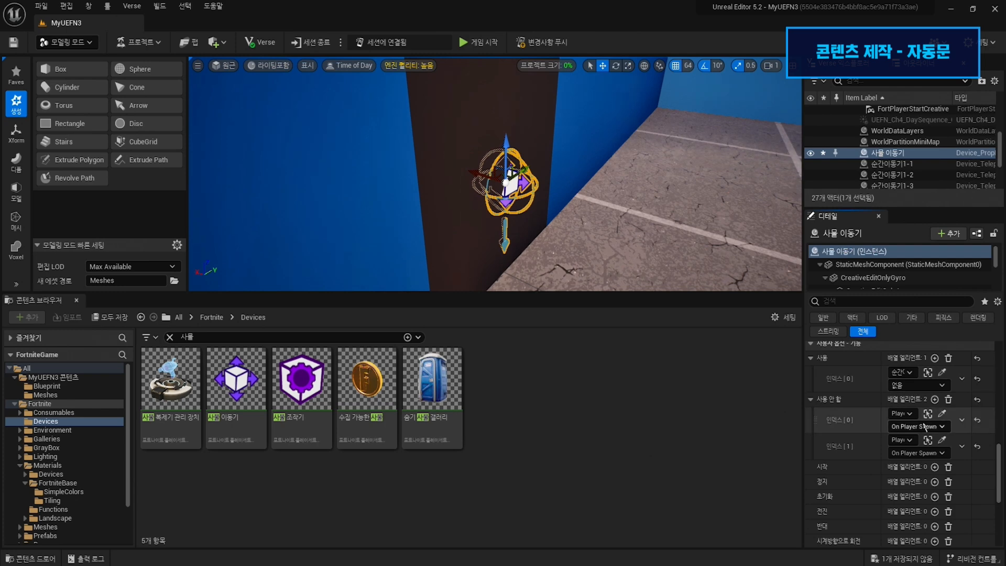
pyautogui.click(923, 387)
pyautogui.click(912, 417)
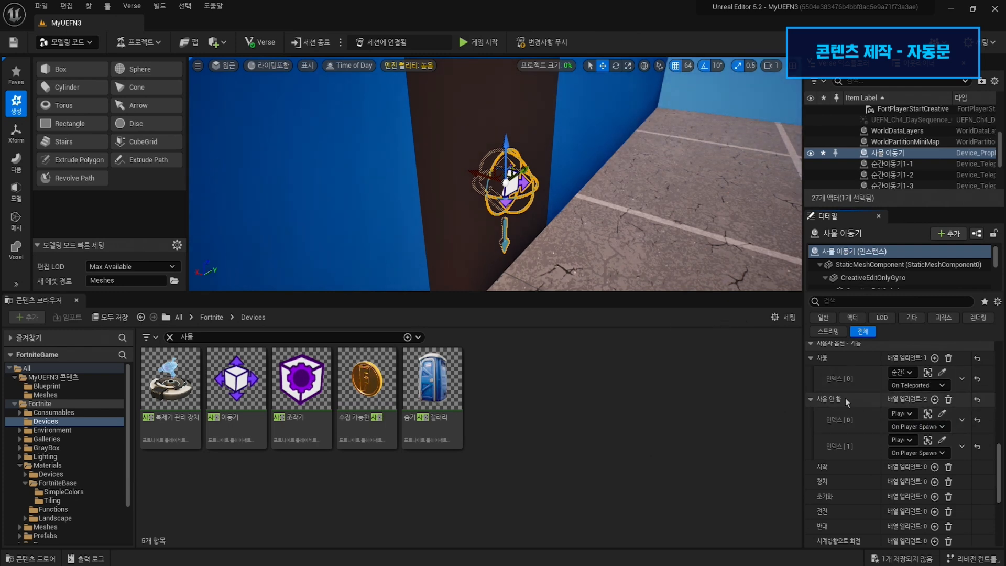
# - Bind the 사물 이동기's 시작 function to 순간이동기2-2's On Teleported event
pyautogui.click(934, 466)
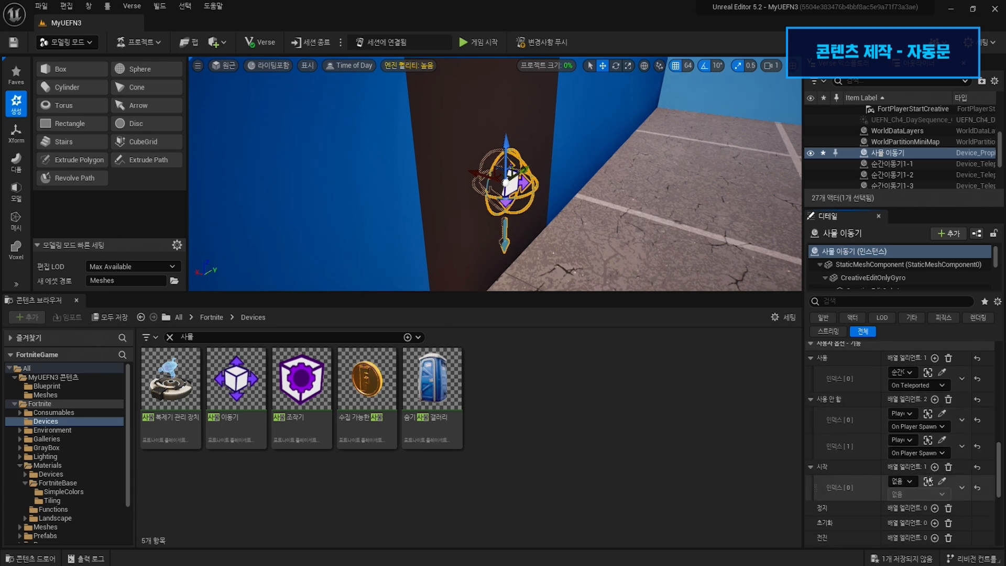
pyautogui.click(910, 481)
pyautogui.scroll(-4, 927, 426)
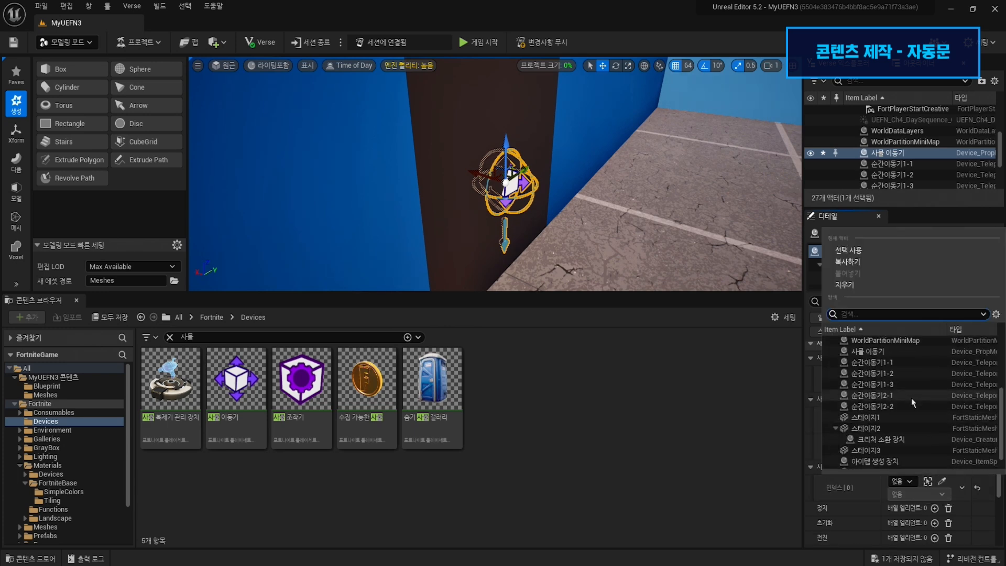
pyautogui.click(913, 406)
pyautogui.click(918, 494)
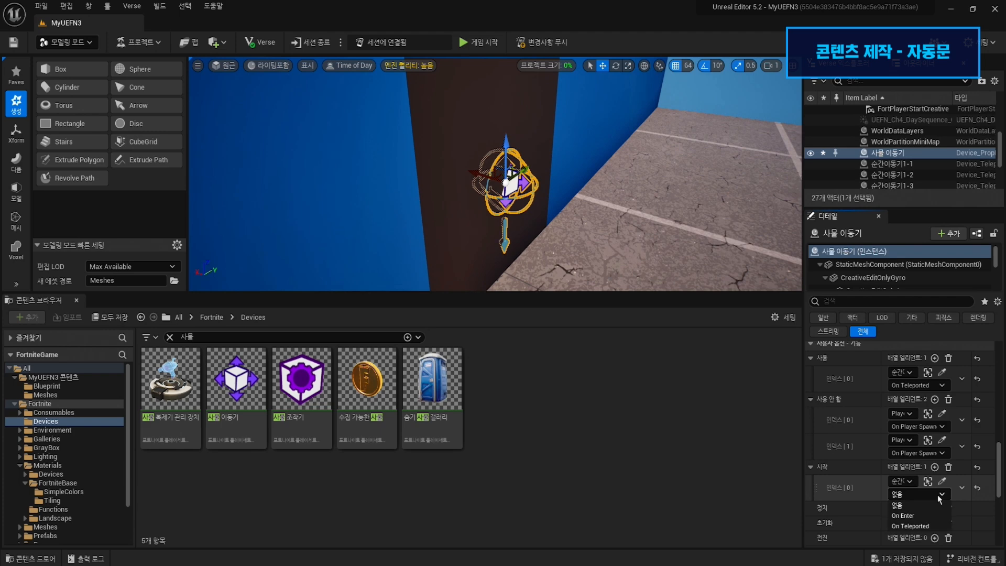
pyautogui.click(929, 524)
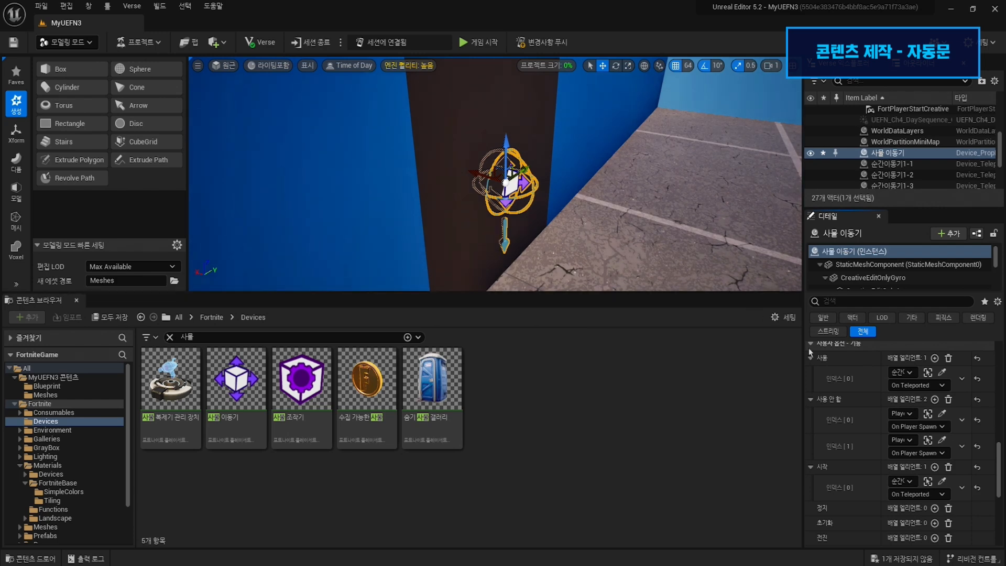
# - Bind 순간이동기2-2's 순간이동 function to Player 1 Spawn Pad's On Player Spawned event
pyautogui.scroll(-1, 926, 172)
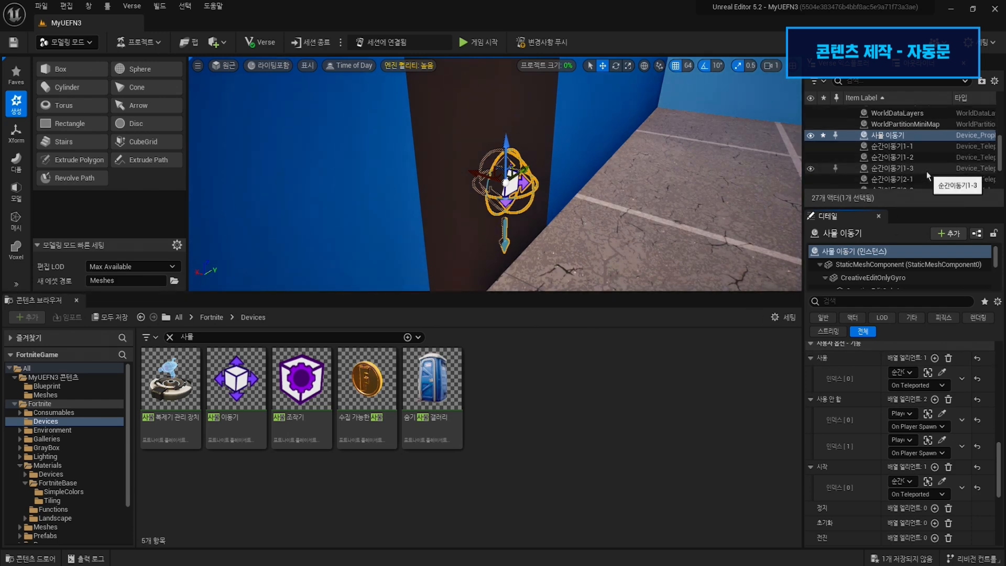
pyautogui.scroll(-1, 926, 171)
pyautogui.click(926, 172)
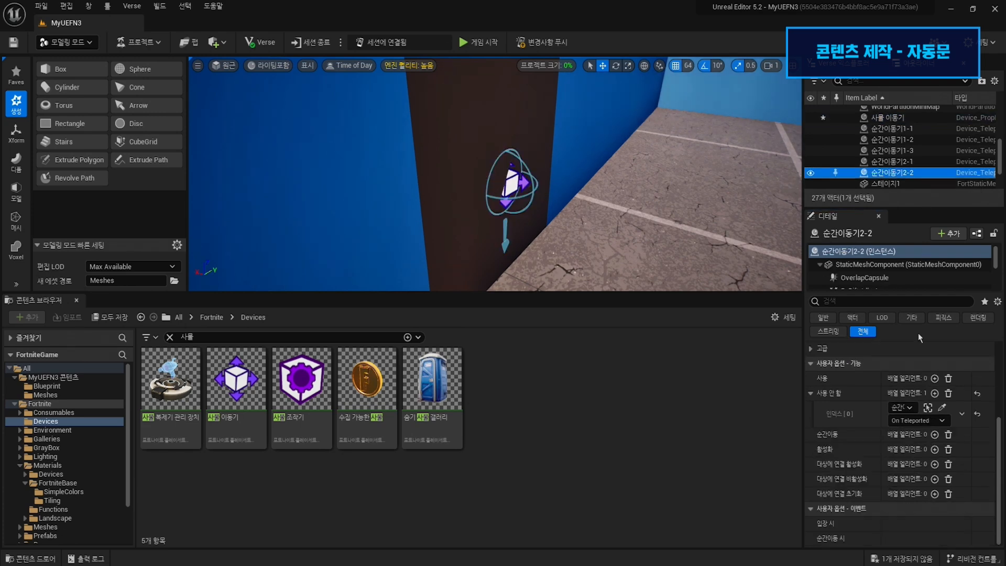
pyautogui.click(934, 435)
pyautogui.click(911, 450)
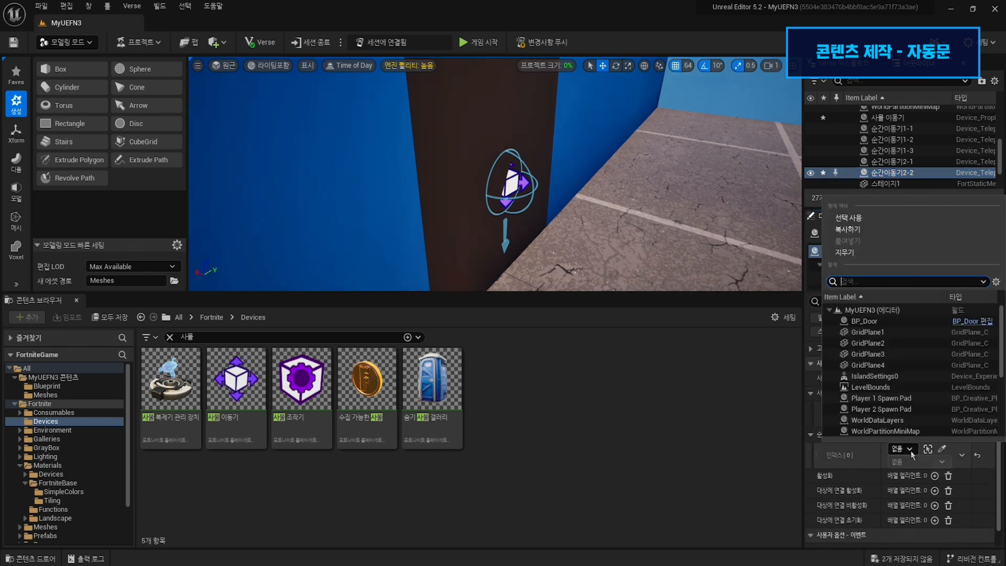
pyautogui.click(914, 397)
pyautogui.click(921, 461)
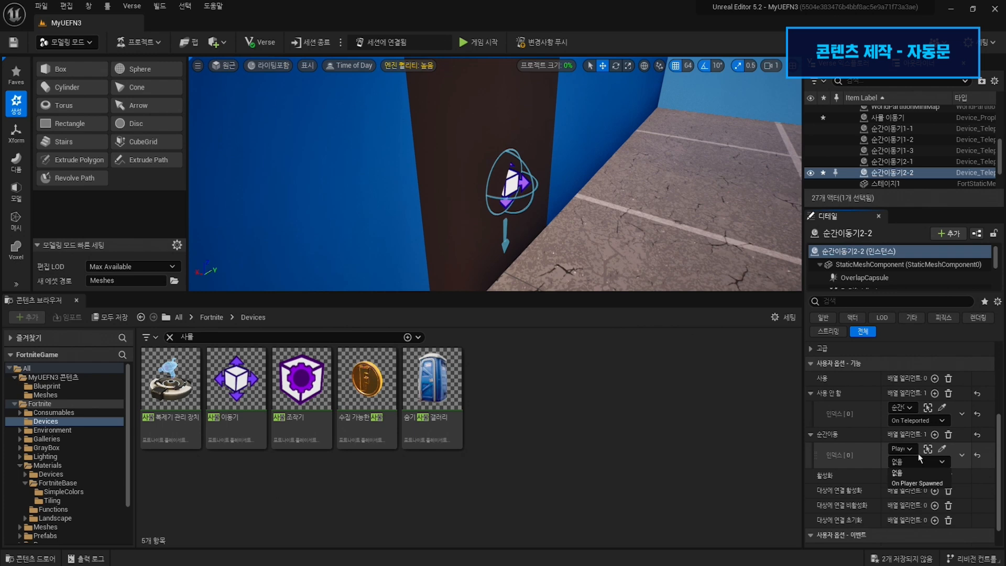
pyautogui.click(914, 477)
# - Add a second binding to 순간이동기2-2's 순간이동 function for Player 2 Spawn Pad's On Player Spawned event
pyautogui.click(934, 435)
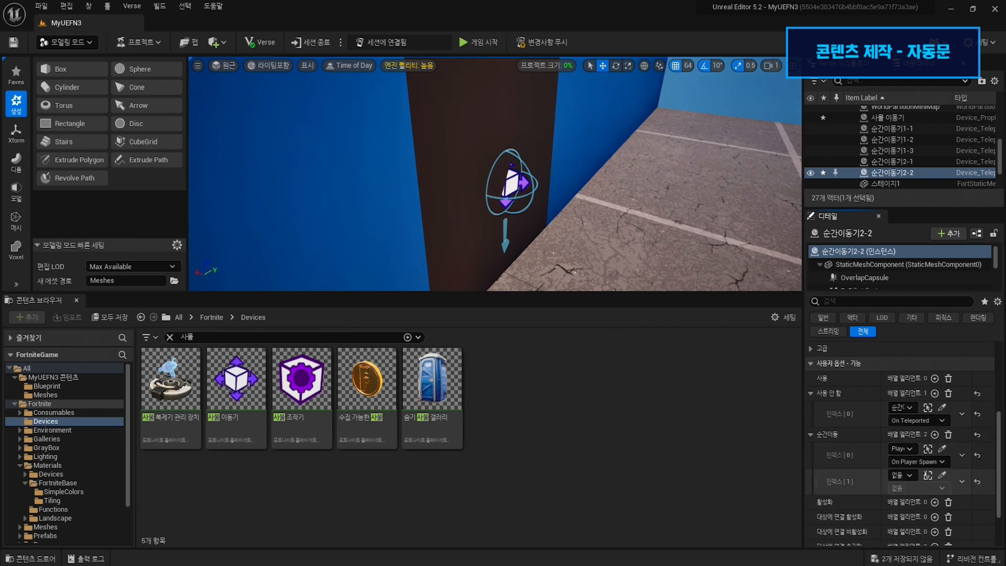
pyautogui.click(898, 475)
pyautogui.scroll(-1, 904, 412)
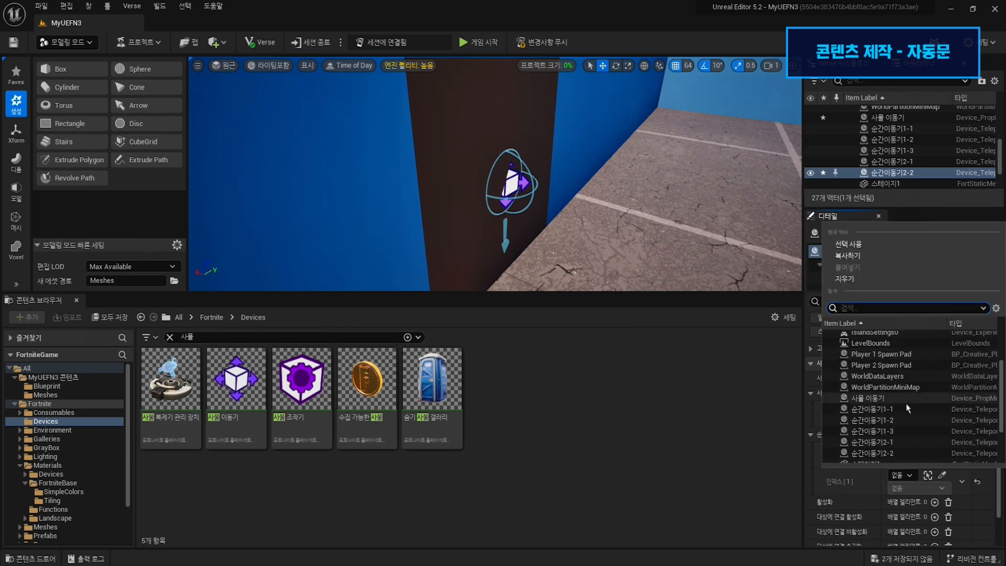
pyautogui.click(910, 369)
pyautogui.click(926, 488)
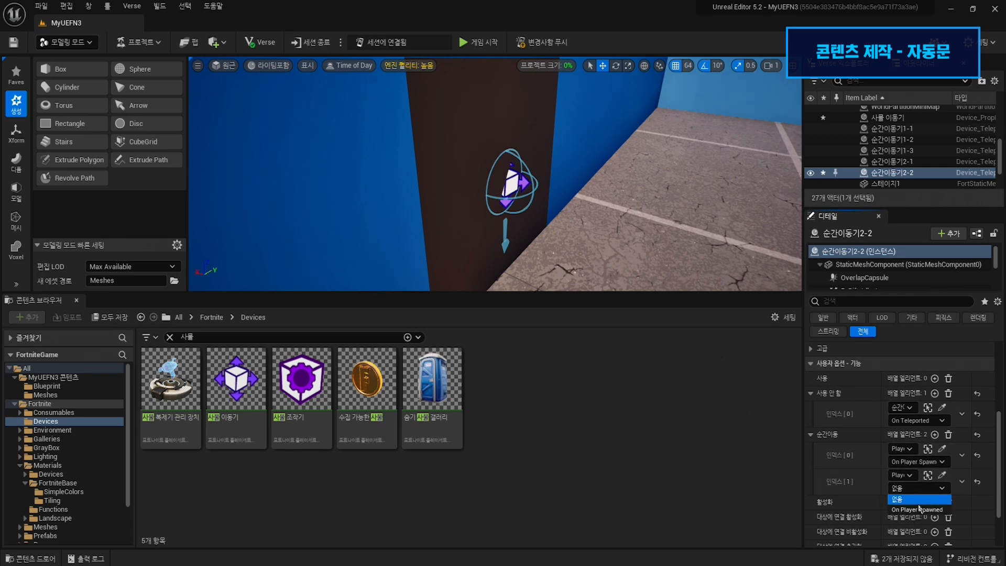
pyautogui.click(916, 504)
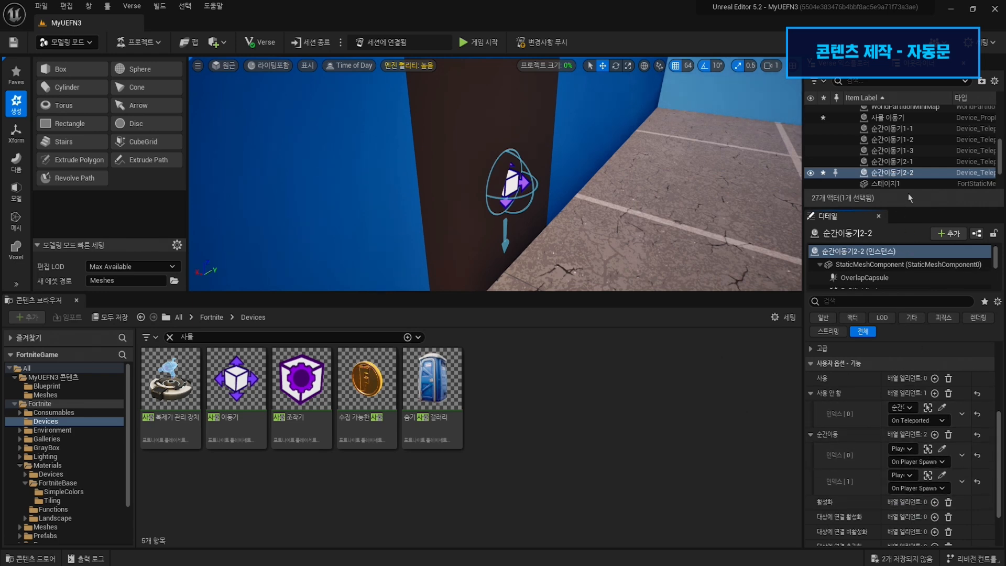
# - Push the changes to the live session and save all the modified device assets
pyautogui.click(921, 176)
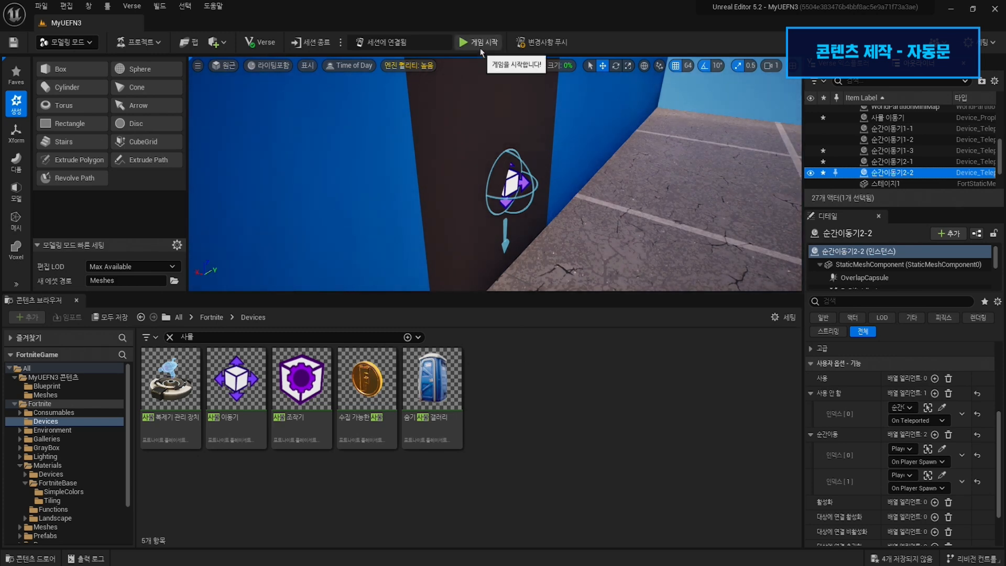
pyautogui.click(550, 47)
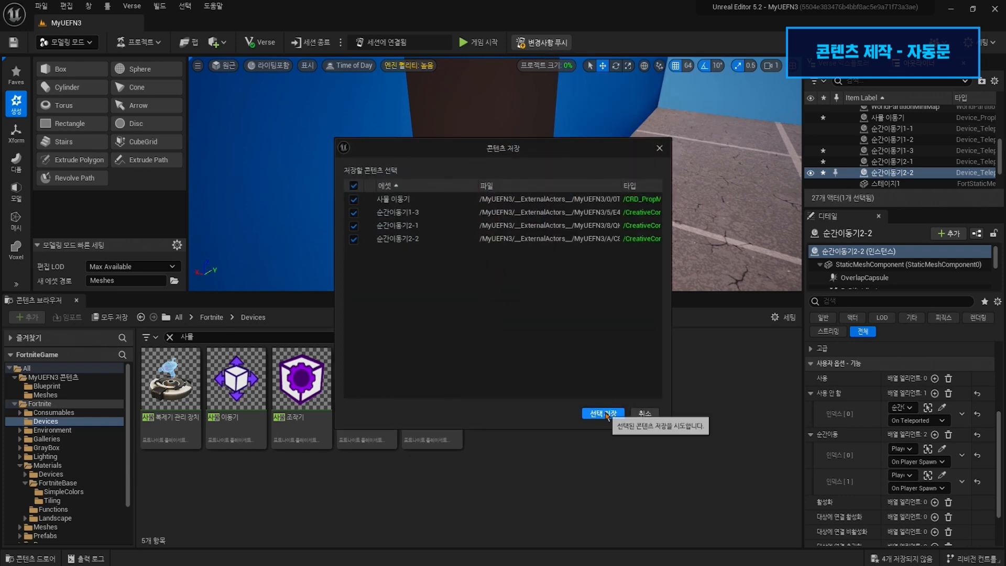
pyautogui.click(602, 410)
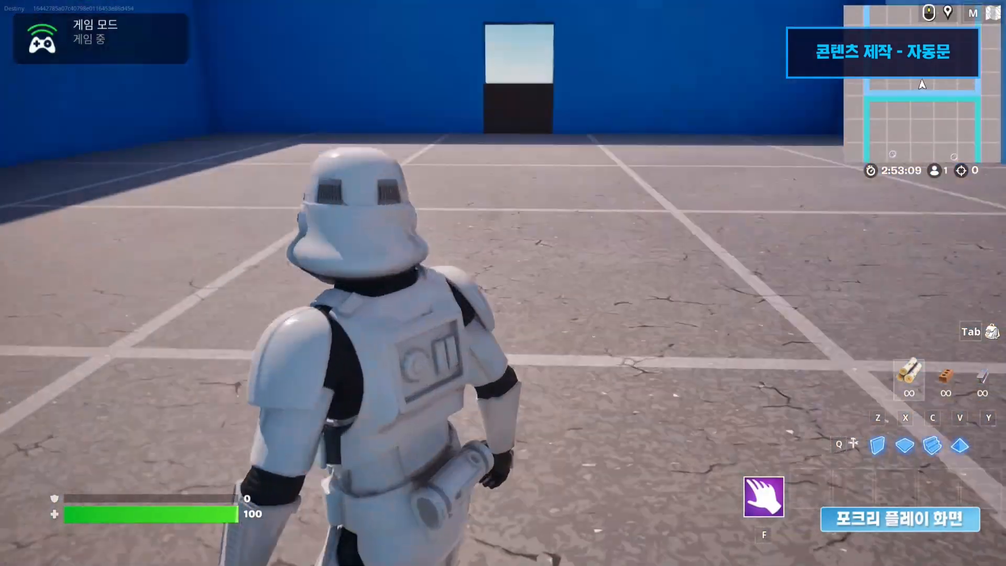
# - Walk the character toward the wall opening to test the automatic door, and end the game
pyautogui.press('w')
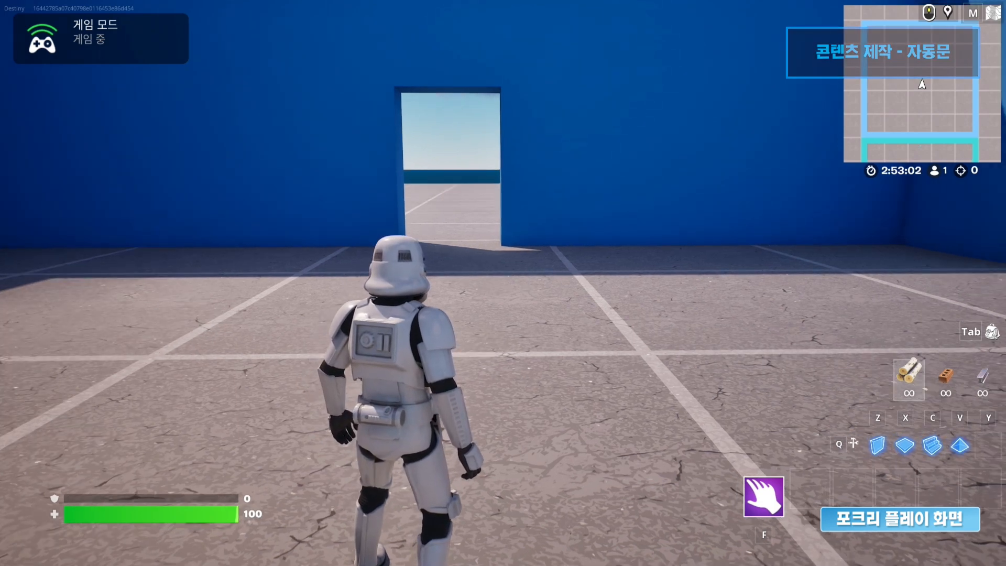
pyautogui.press('Escape')
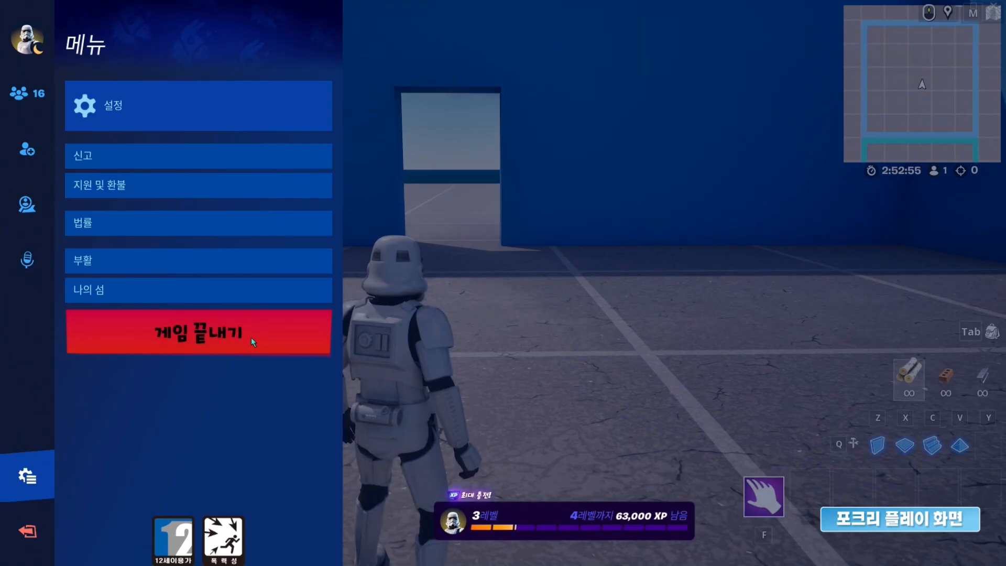
pyautogui.click(251, 340)
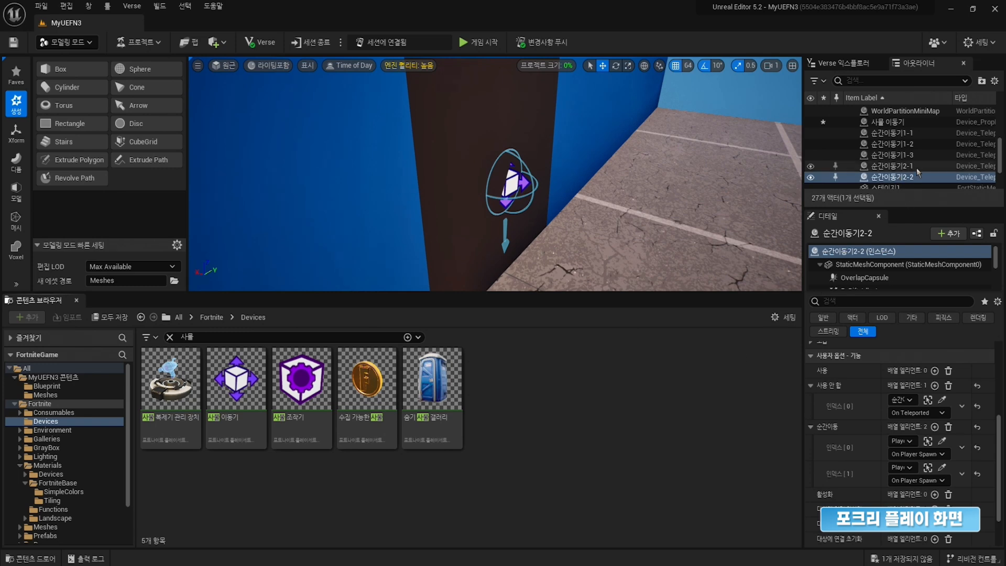
# - Remove the event binding from the 사물 이동기's 사용 function
pyautogui.click(901, 122)
pyautogui.scroll(-10, 957, 432)
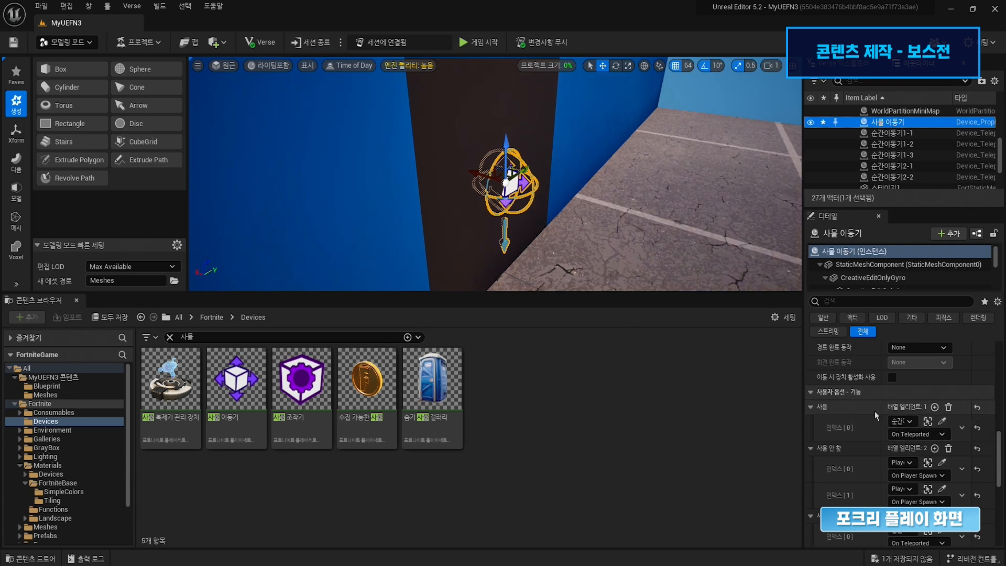
pyautogui.click(949, 408)
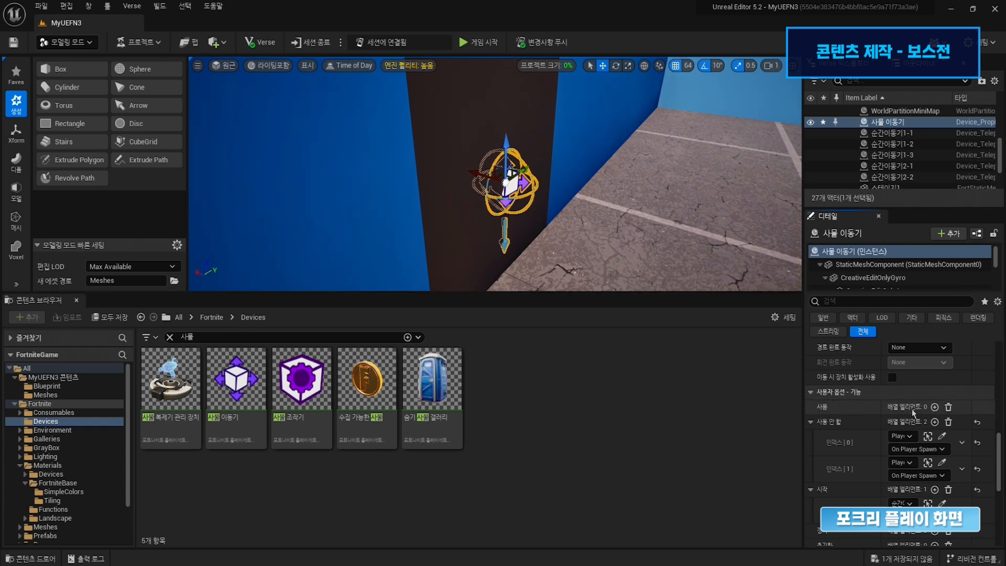
# - Bring the walled room's floor into view and search the Devices folder for 크리
pyautogui.moveTo(356, 198); pyautogui.dragTo(623, 236, button='right')
pyautogui.moveTo(506, 180); pyautogui.dragTo(262, 174, button='right')
pyautogui.press('s')
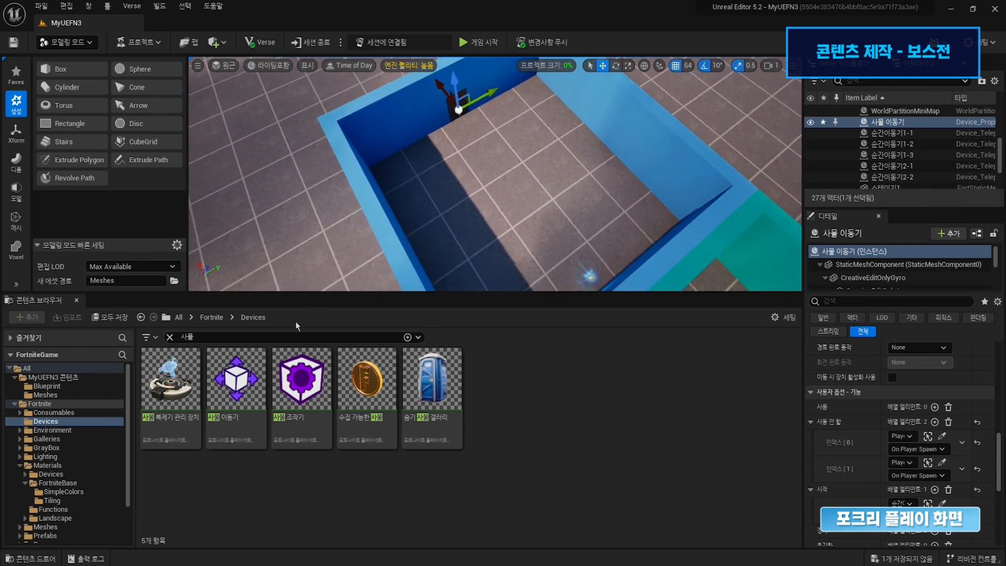
pyautogui.click(170, 337)
pyautogui.write('크')
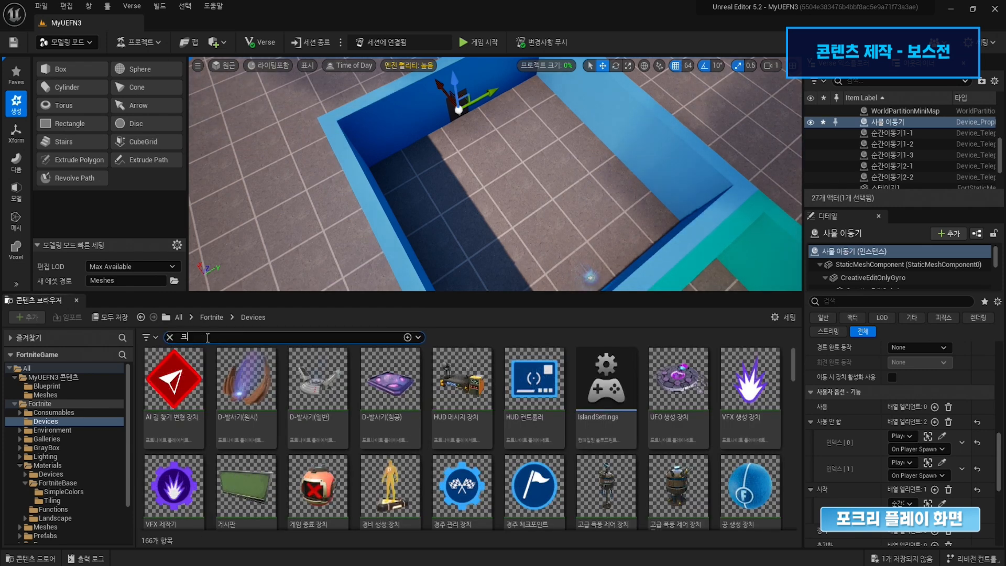
pyautogui.write('ㅣ리')
pyautogui.press('BackSpace')
pyautogui.press('BackSpace')
pyautogui.write('ㄹ')
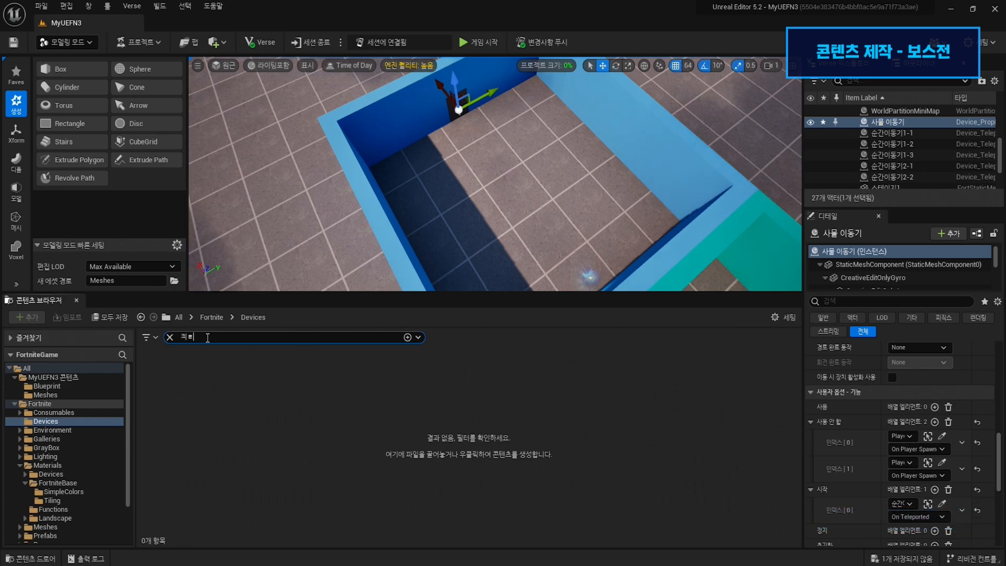
pyautogui.write('ㅣ')
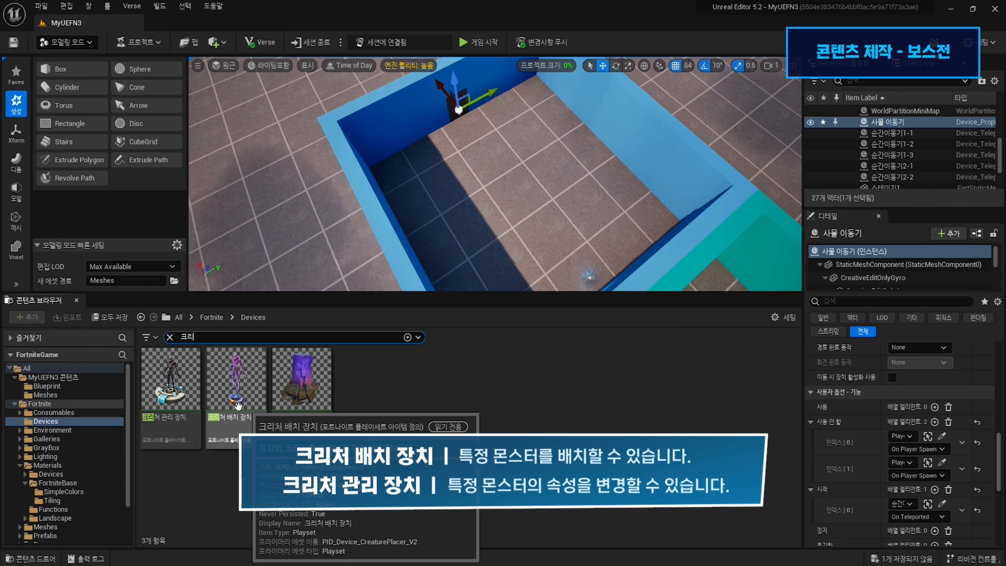
# - Place a 크리처 관리 장치 and a 크리처 배치 장치 on the floor of the walled room
pyautogui.moveTo(171, 386); pyautogui.dragTo(470, 169)
pyautogui.moveTo(236, 385); pyautogui.dragTo(517, 193)
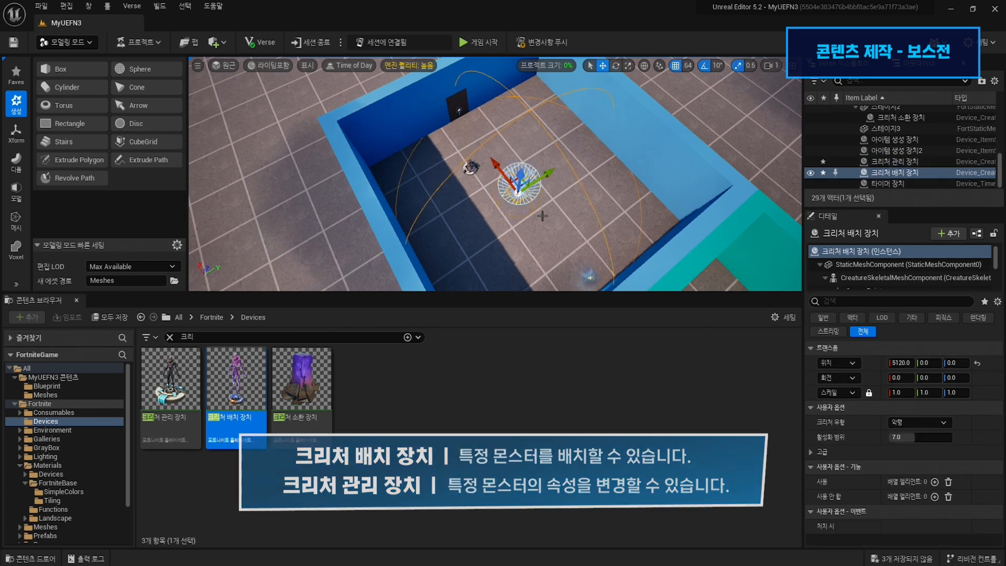
pyautogui.moveTo(517, 192); pyautogui.dragTo(451, 209, button='right')
pyautogui.press('w')
pyautogui.moveTo(557, 192); pyautogui.dragTo(589, 191, button='right')
pyautogui.moveTo(521, 191)
pyautogui.mouseDown()
pyautogui.moveTo(535, 194)
pyautogui.moveTo(522, 192)
pyautogui.mouseUp()
pyautogui.moveTo(522, 192); pyautogui.dragTo(480, 201, button='right')
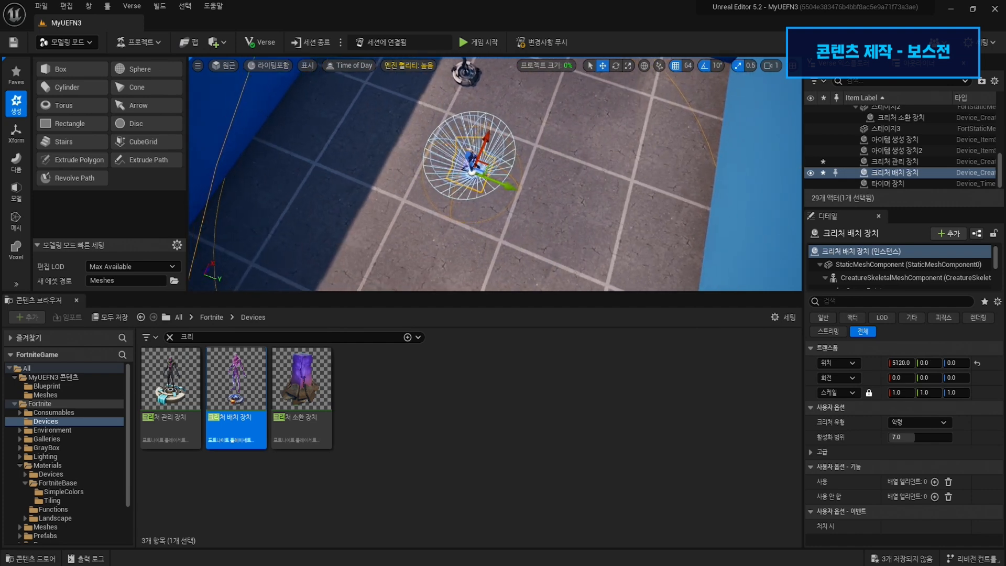
# - Move the 크리처 관리 장치 beside the 크리처 배치 장치, to about X 5184, Y -256, Z 0
pyautogui.press('s')
pyautogui.moveTo(479, 202); pyautogui.dragTo(608, 188, button='right')
pyautogui.click(505, 122)
pyautogui.moveTo(531, 107); pyautogui.dragTo(472, 132)
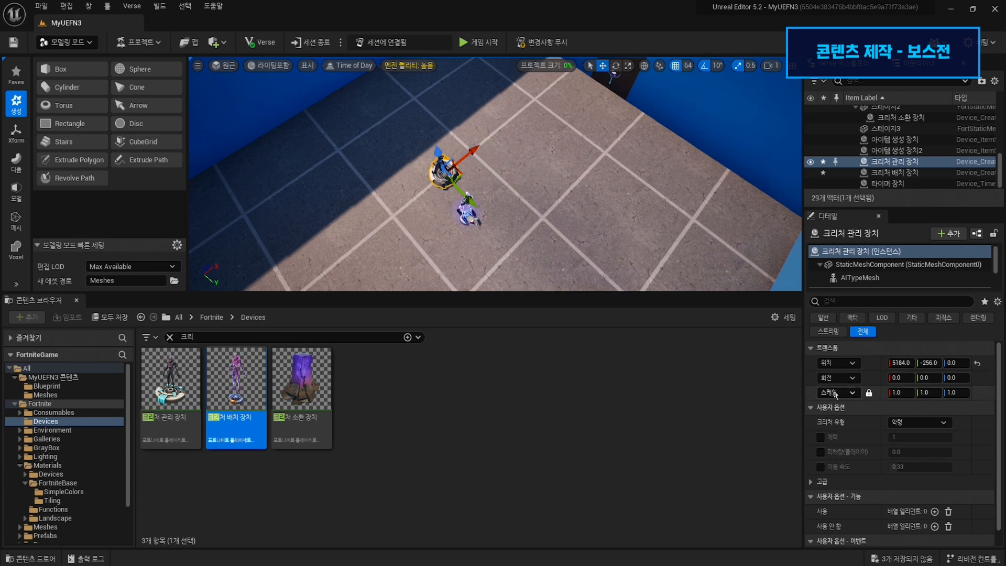
# - Set the 크리처 관리 장치's creature type to 메이저 얼음 브루트, and enable its health at 500 and player damage at 30.0
pyautogui.click(925, 422)
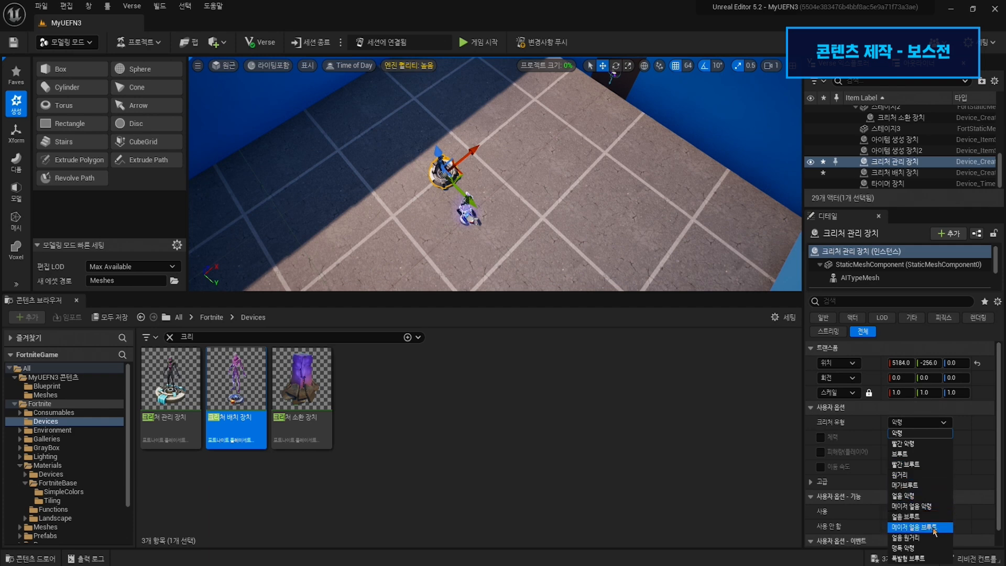
pyautogui.click(919, 527)
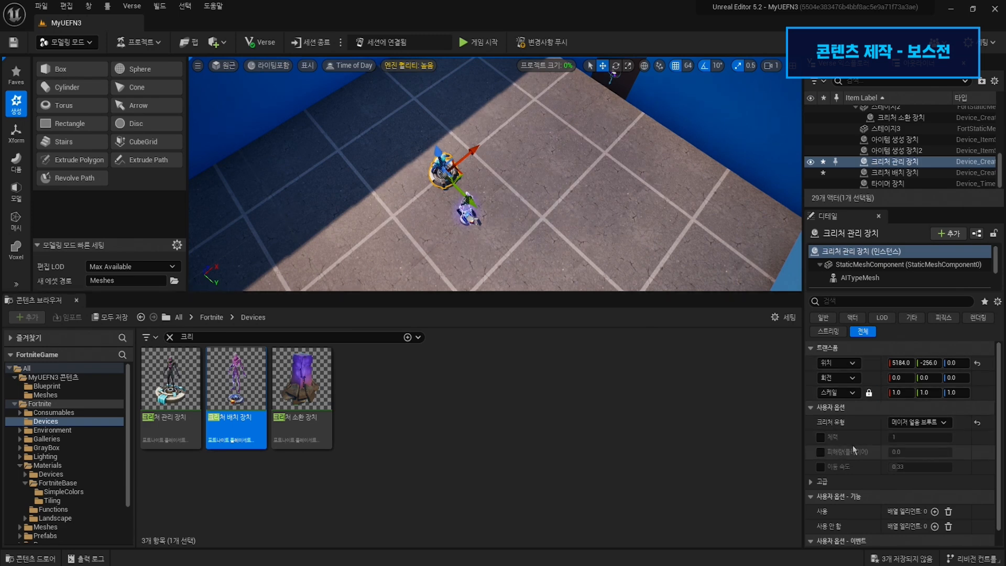
pyautogui.click(821, 437)
pyautogui.click(821, 451)
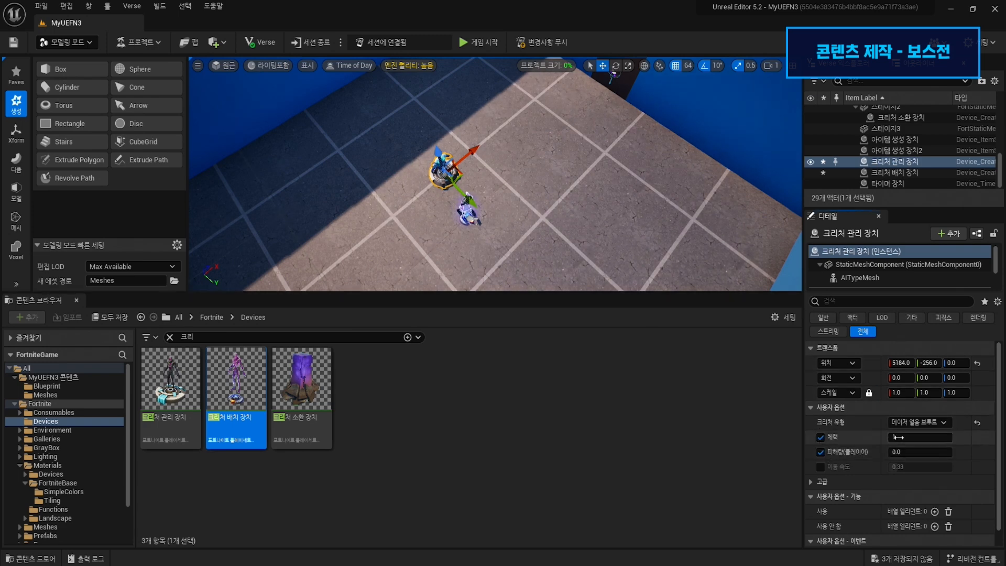
pyautogui.click(925, 439)
pyautogui.write('500')
pyautogui.press('Return')
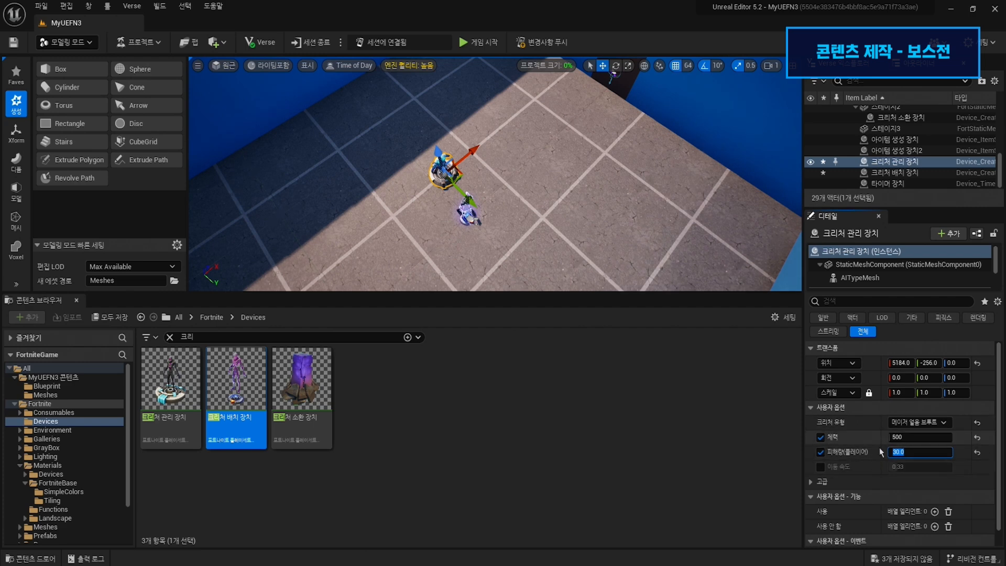
# - Set the 크리처 배치 장치's creature type to 메이저 얼음 브루트
pyautogui.click(472, 215)
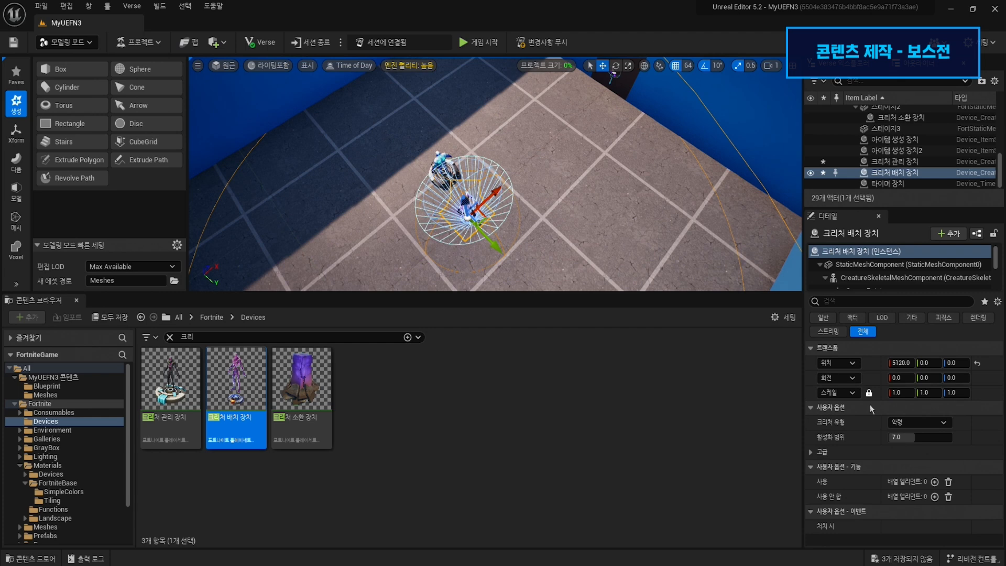
pyautogui.click(919, 423)
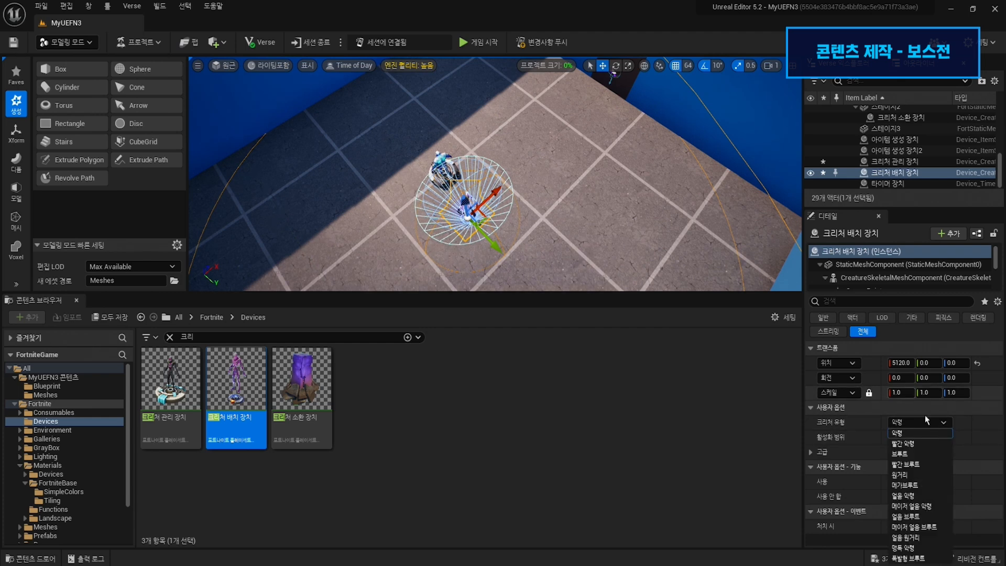
pyautogui.click(947, 529)
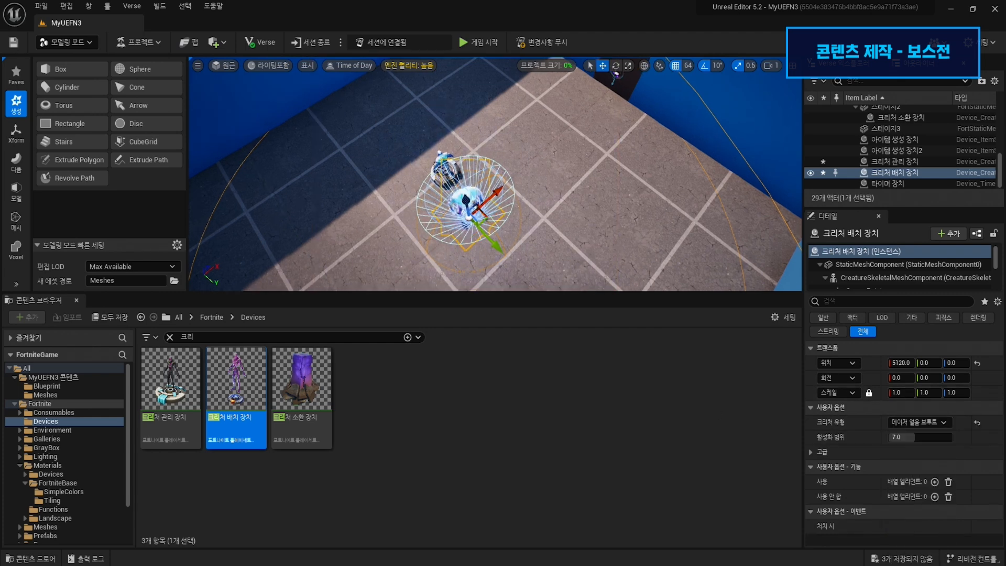
# - Rotate the 크리처 배치 장치 about 90 degrees around its vertical axis
pyautogui.moveTo(495, 222); pyautogui.dragTo(542, 229, button='right')
pyautogui.press('e')
pyautogui.moveTo(543, 229); pyautogui.dragTo(605, 235)
pyautogui.press('w')
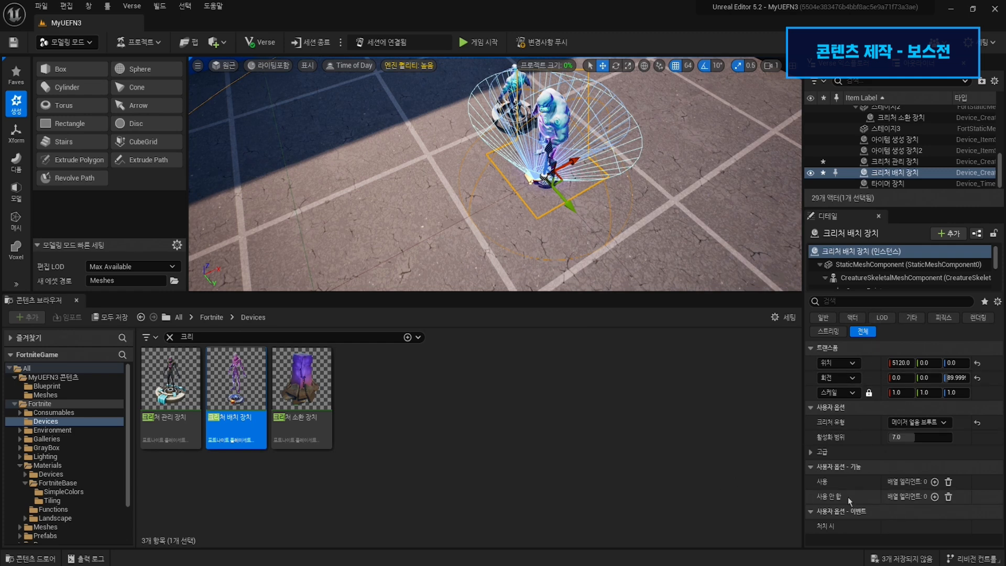
# - Bind the 크리처 배치 장치's 사용 function to the On Teleported event of 순간이동기2-2
pyautogui.click(935, 482)
pyautogui.click(900, 496)
pyautogui.scroll(-3, 923, 438)
pyautogui.scroll(-4, 923, 438)
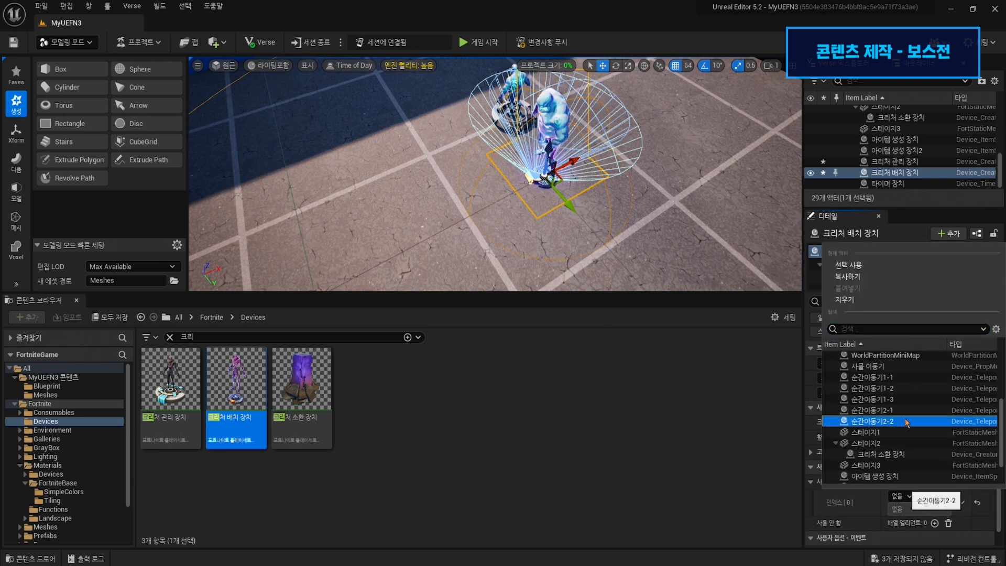
pyautogui.click(906, 422)
pyautogui.click(911, 509)
pyautogui.click(922, 541)
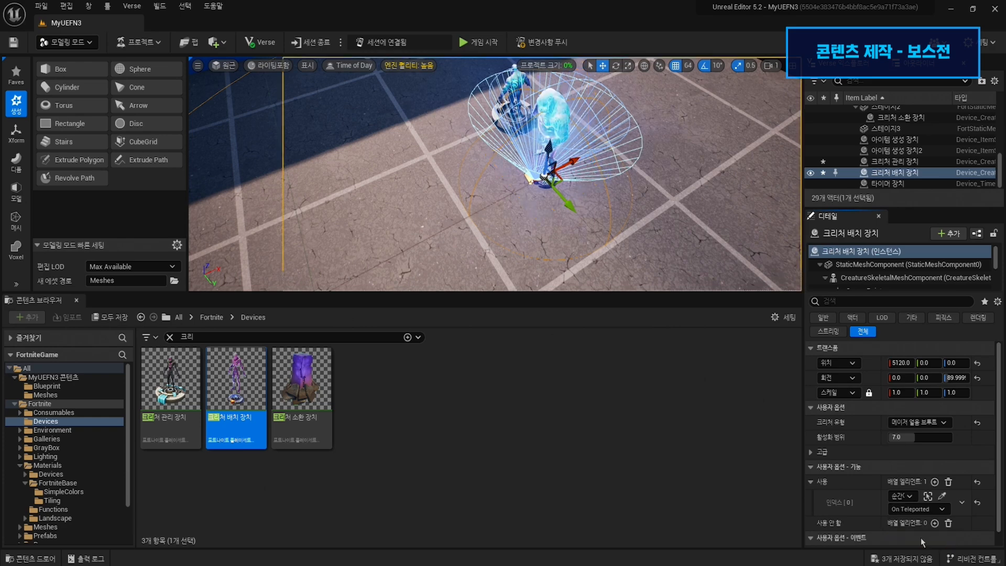
# - Bind the 크리처 관리 장치's 사용 function to a 순간이동기's On Teleported event
pyautogui.moveTo(576, 210); pyautogui.dragTo(697, 209, button='right')
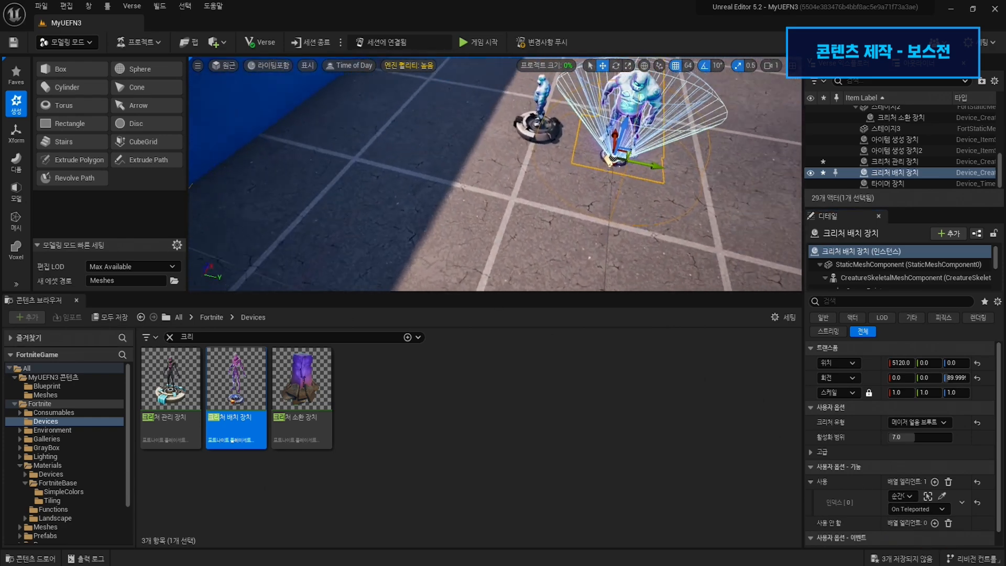
pyautogui.click(531, 124)
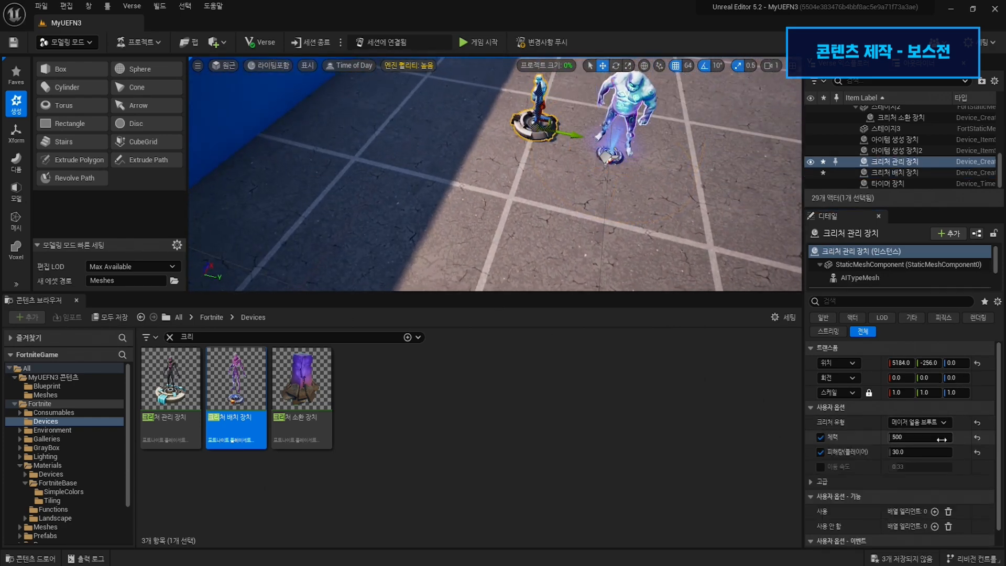
pyautogui.scroll(-1, 936, 442)
pyautogui.click(935, 494)
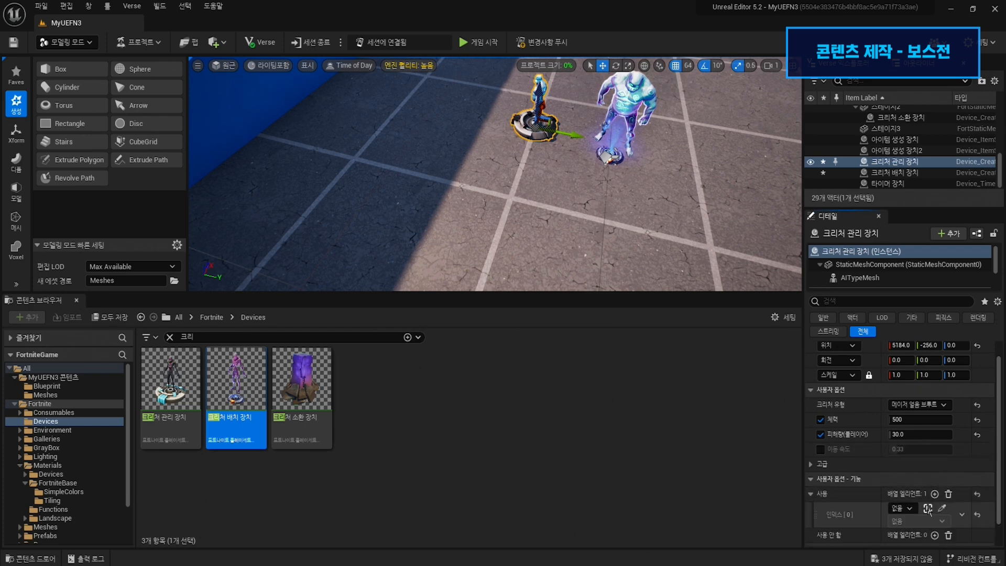
pyautogui.click(903, 508)
pyautogui.scroll(-5, 925, 465)
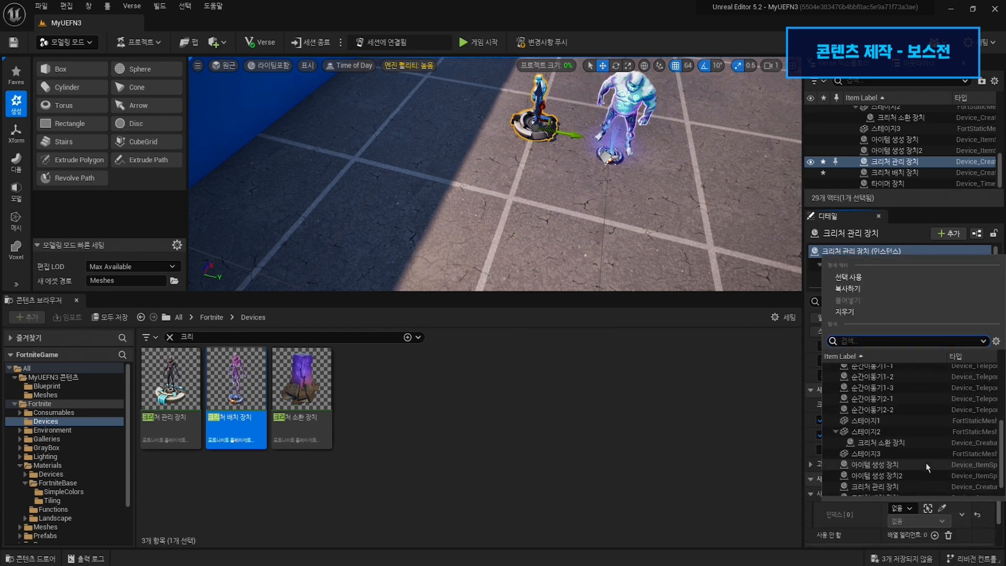
pyautogui.click(911, 425)
pyautogui.click(922, 521)
pyautogui.click(924, 552)
# - Return to the boss devices and examine the 크리처 배치 장치's advanced options, including its activation and despawn settings
pyautogui.moveTo(615, 142); pyautogui.dragTo(319, 147, button='right')
pyautogui.press('s')
pyautogui.moveTo(450, 134); pyautogui.dragTo(427, 132, button='right')
pyautogui.press('w')
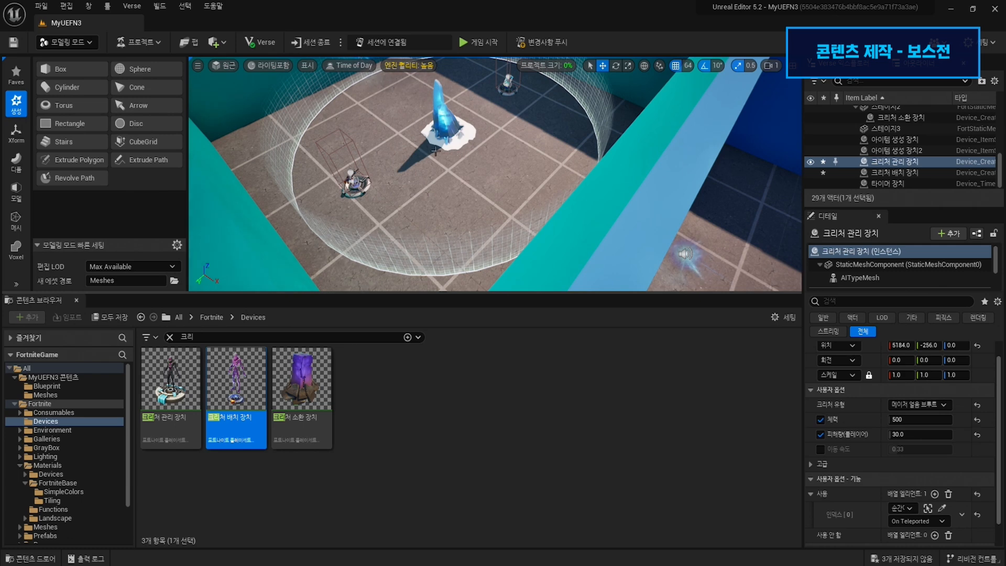
pyautogui.press('f')
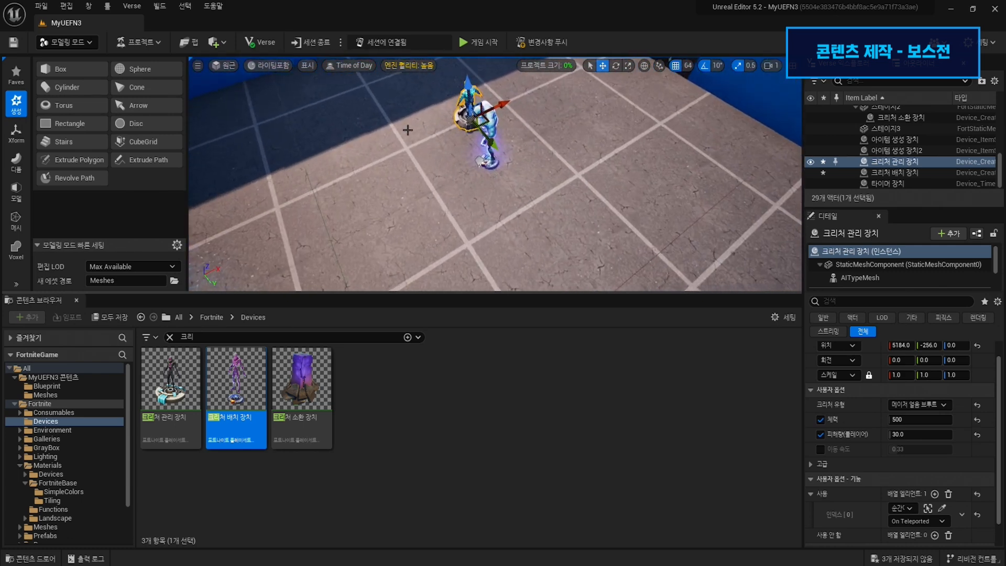
pyautogui.press('w')
pyautogui.moveTo(597, 155); pyautogui.dragTo(576, 149, button='right')
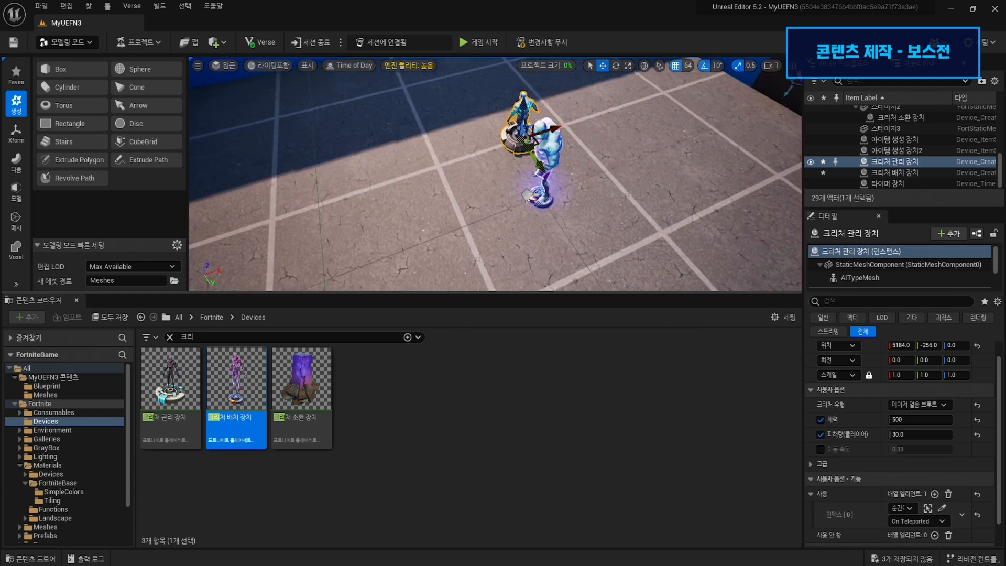
pyautogui.click(544, 193)
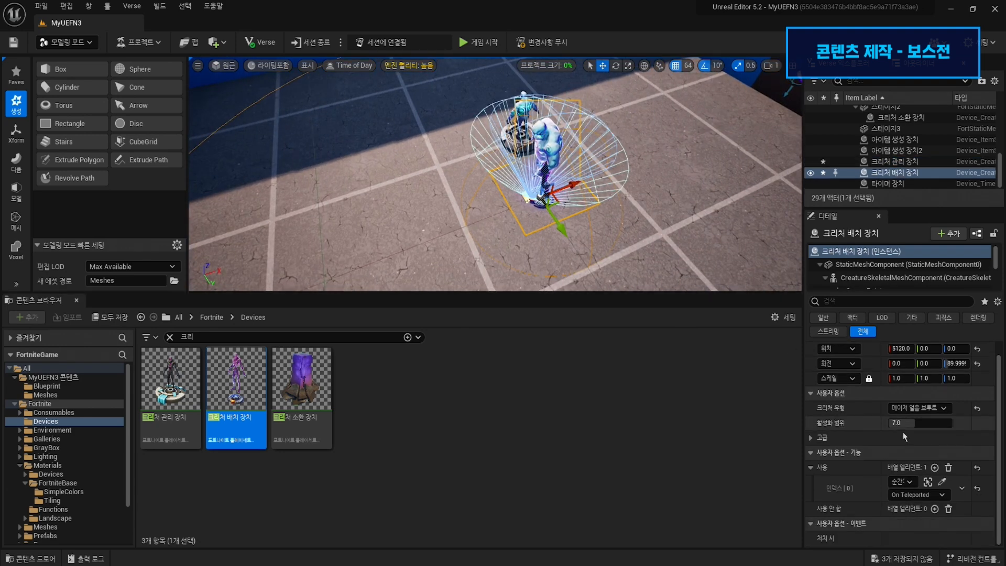
pyautogui.click(810, 438)
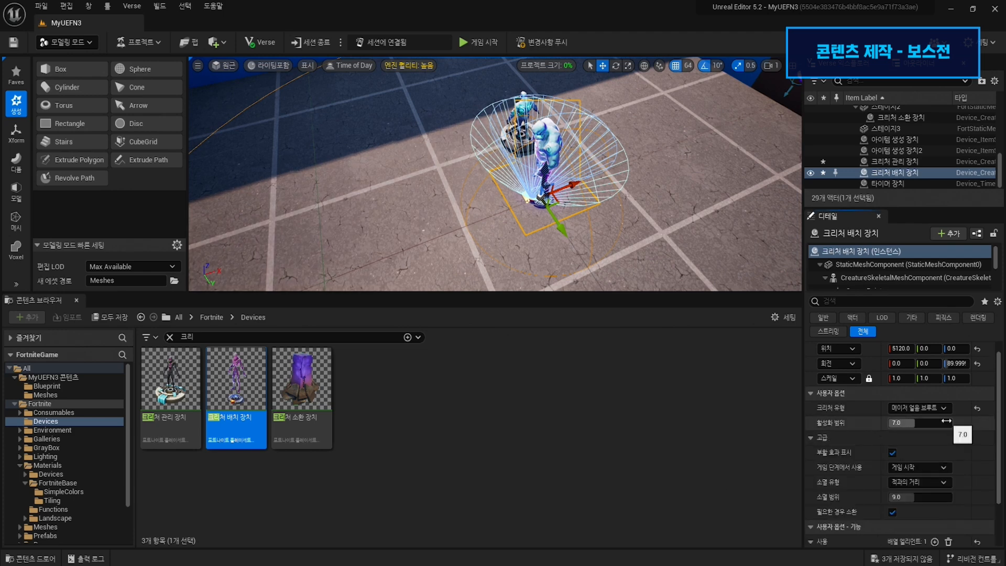
pyautogui.scroll(-2, 948, 426)
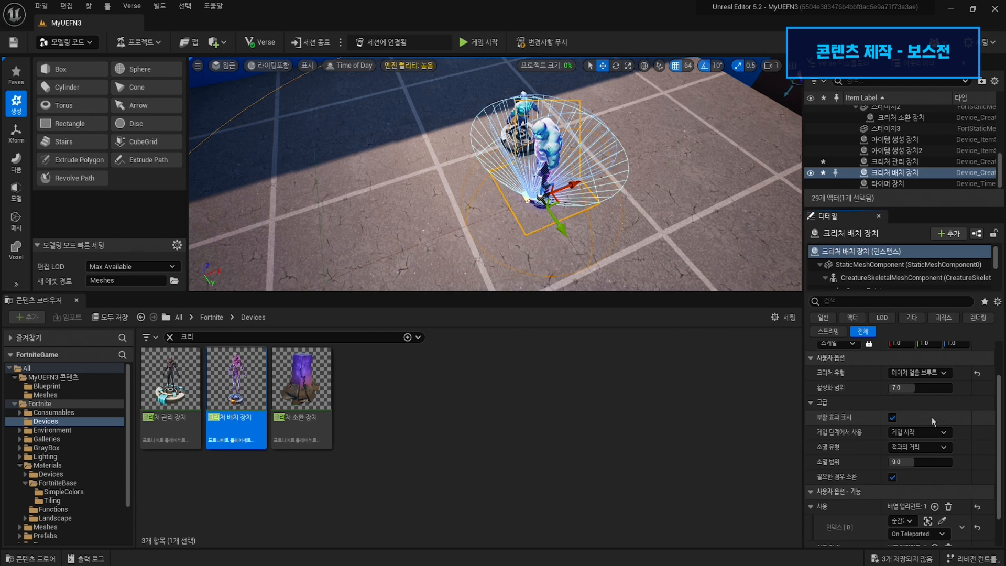
pyautogui.scroll(-2, 926, 436)
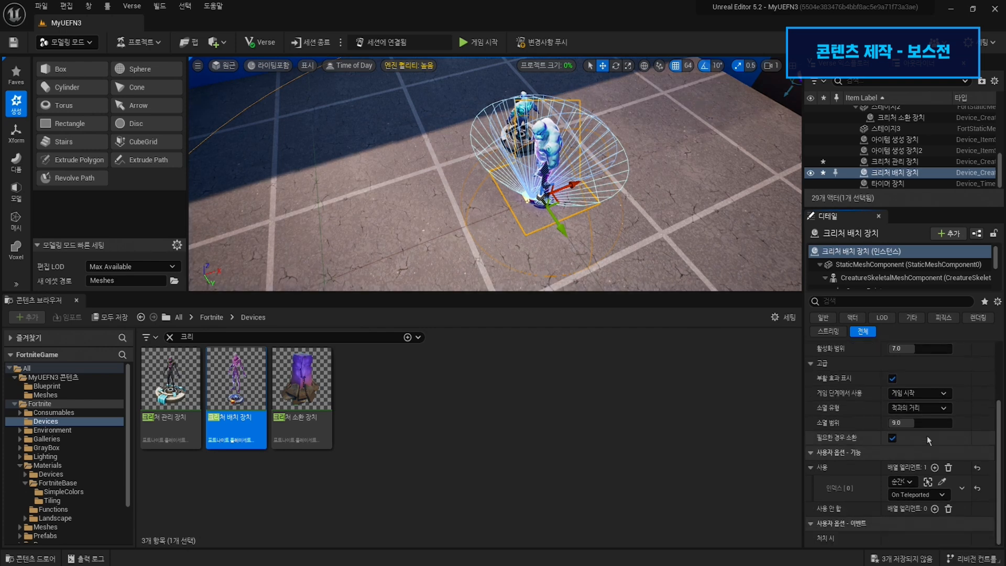
pyautogui.click(927, 482)
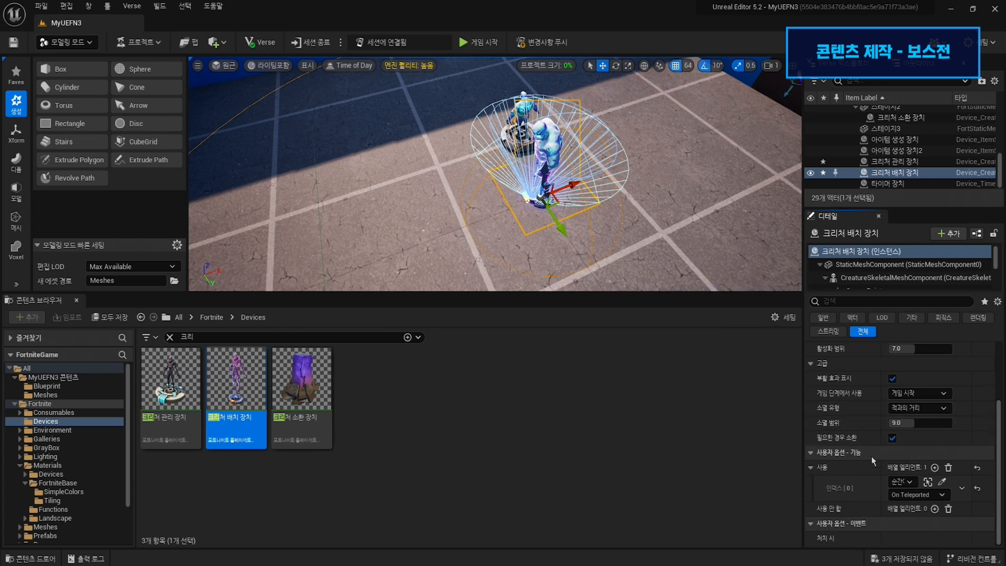
# - Bind the 크리처 배치 장치's 사용 안 함 function to its own On Eliminated event
pyautogui.click(935, 509)
pyautogui.click(900, 505)
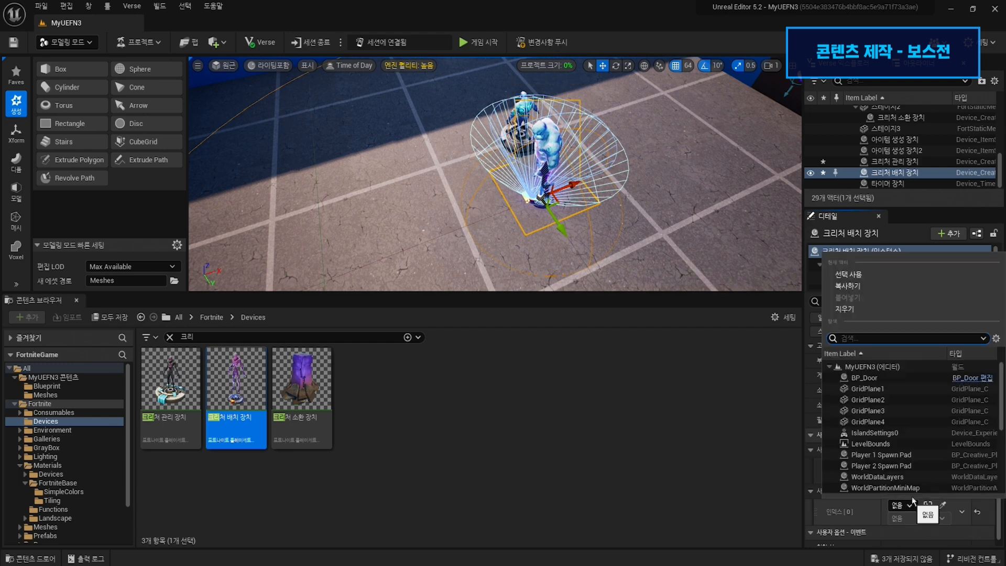
pyautogui.scroll(-5, 921, 469)
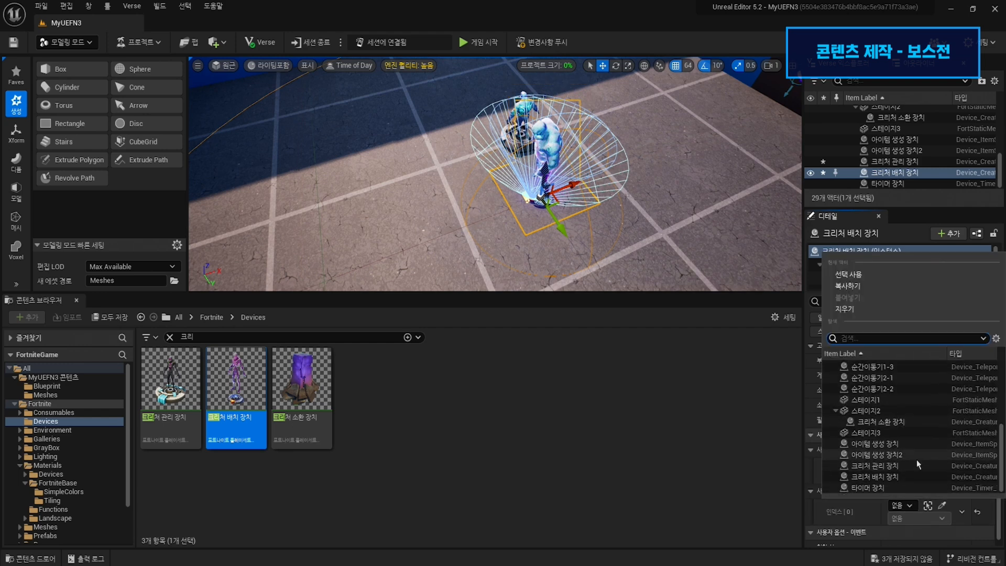
pyautogui.click(914, 476)
pyautogui.click(921, 517)
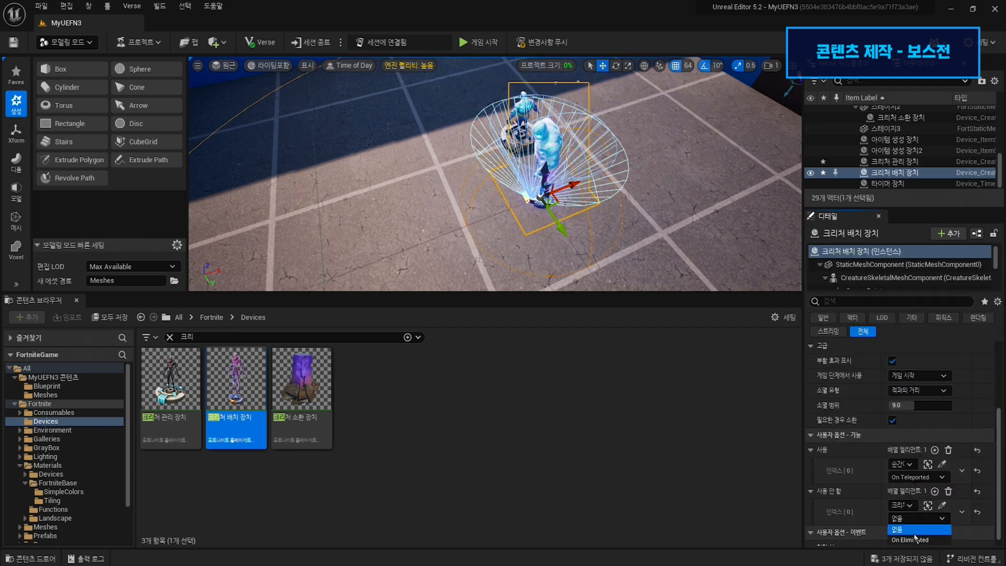
pyautogui.click(914, 540)
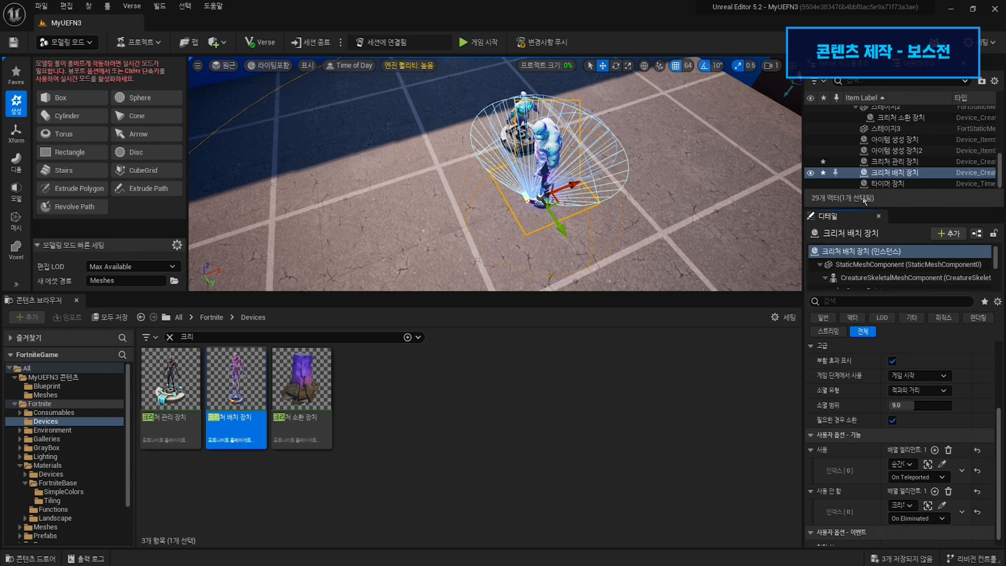
# - Bind the 사물 이동기's 사용 function to the On Eliminated event of the 크리처 배치 장치
pyautogui.scroll(8, 936, 164)
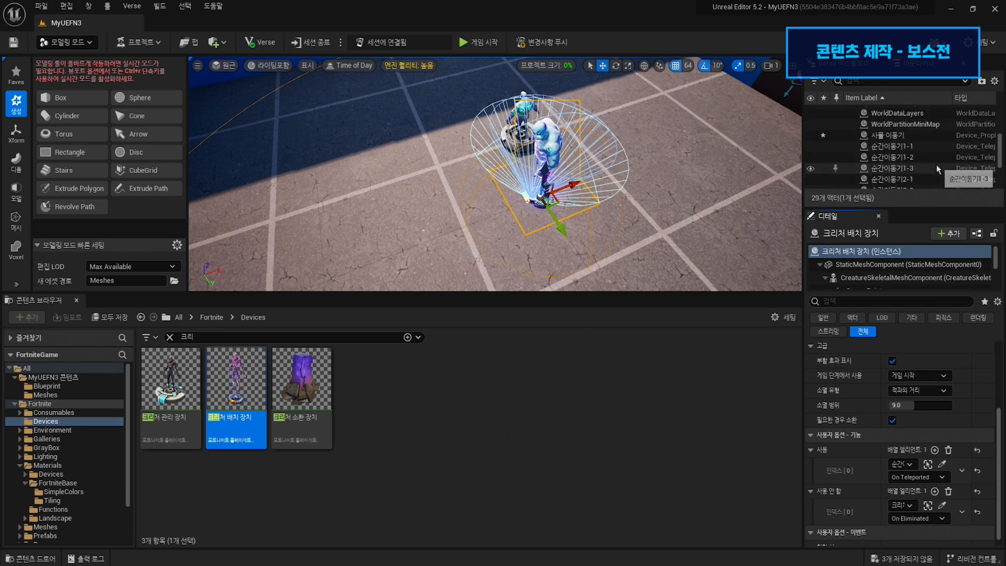
pyautogui.click(897, 137)
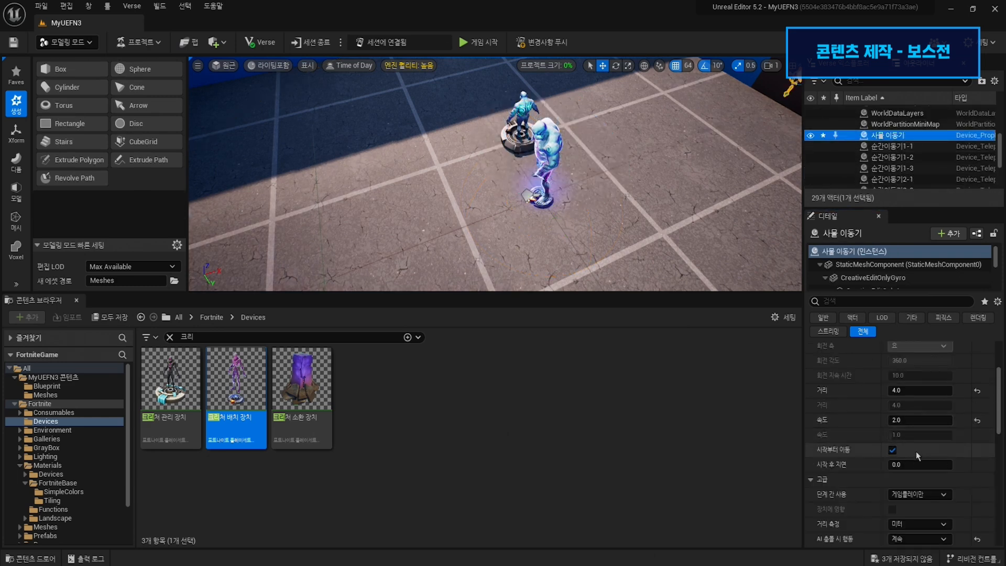
pyautogui.scroll(-8, 917, 442)
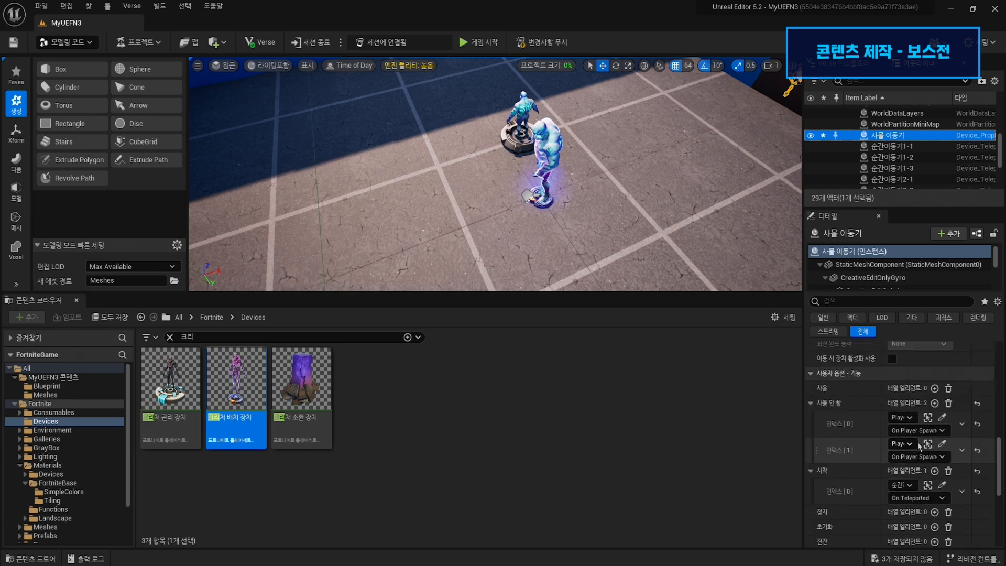
pyautogui.click(934, 388)
pyautogui.click(910, 403)
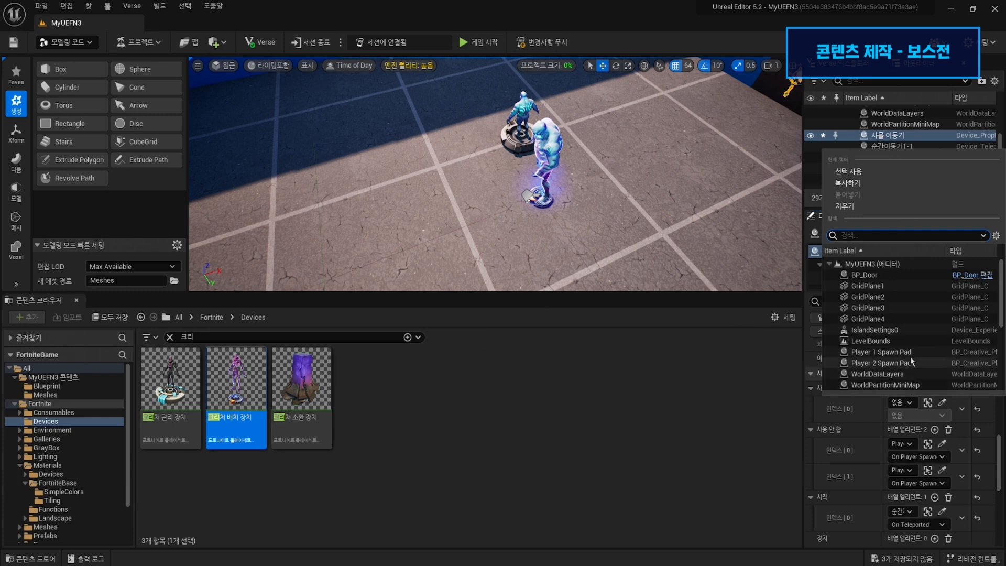
pyautogui.scroll(-10, 911, 362)
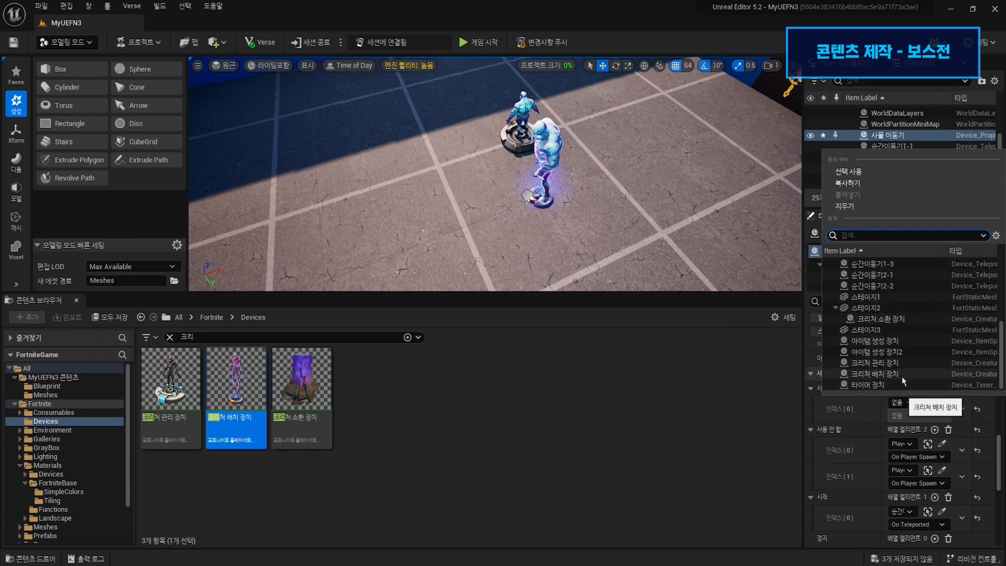
pyautogui.click(901, 374)
pyautogui.click(920, 416)
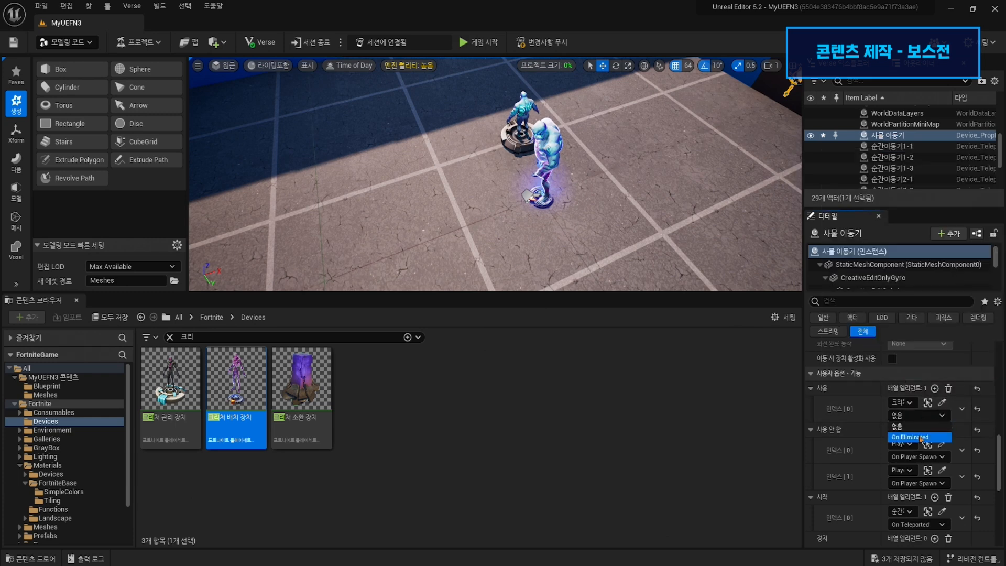
pyautogui.click(921, 437)
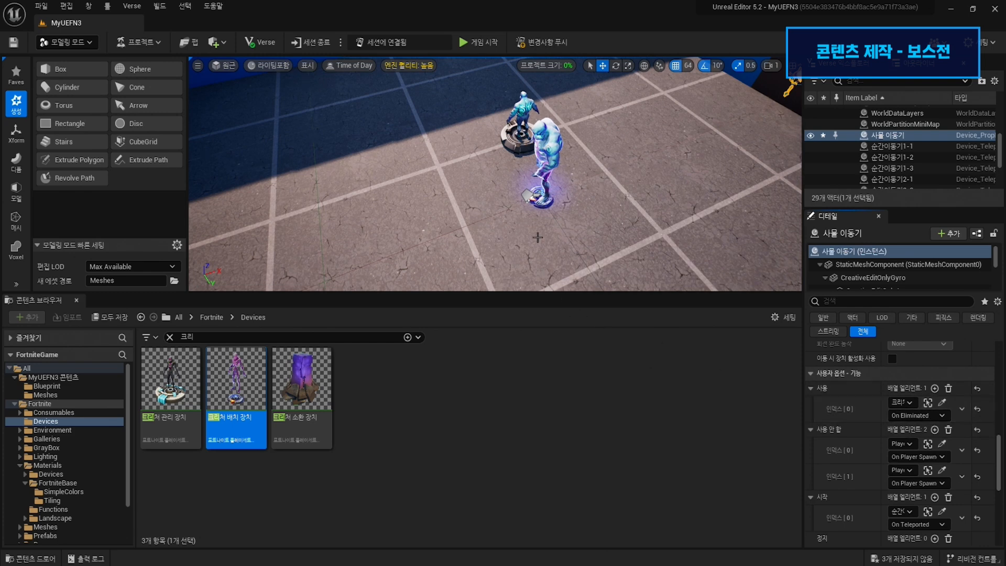
# - Clear the 크리 search so the whole Devices folder is listed
pyautogui.moveTo(515, 208); pyautogui.dragTo(676, 138, button='right')
pyautogui.click(457, 409)
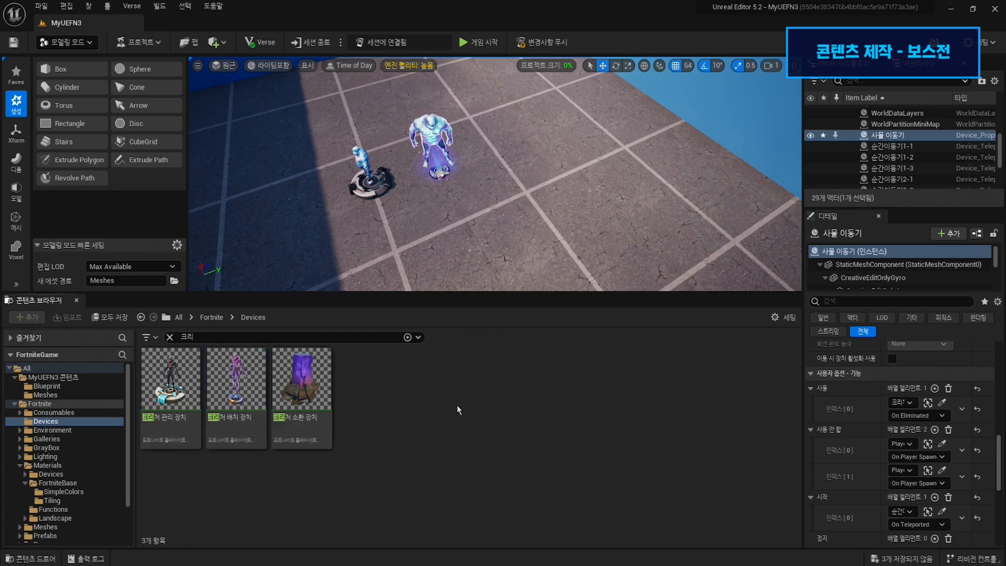
pyautogui.click(170, 337)
pyautogui.click(56, 423)
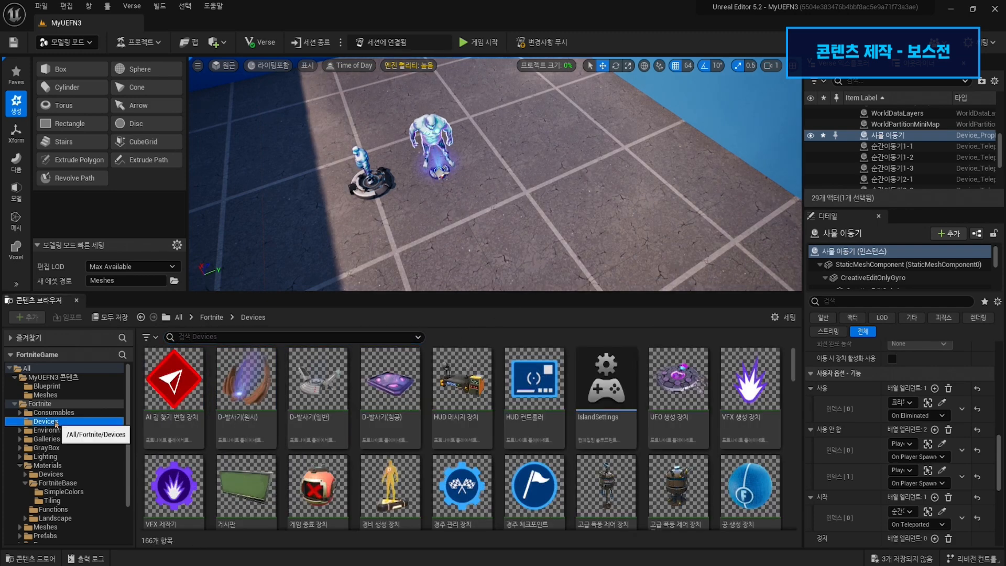
# - Find 상자 in the Devices folder and place the 상자 및 탄약 갤러리 along the boss room's wall
pyautogui.click(287, 340)
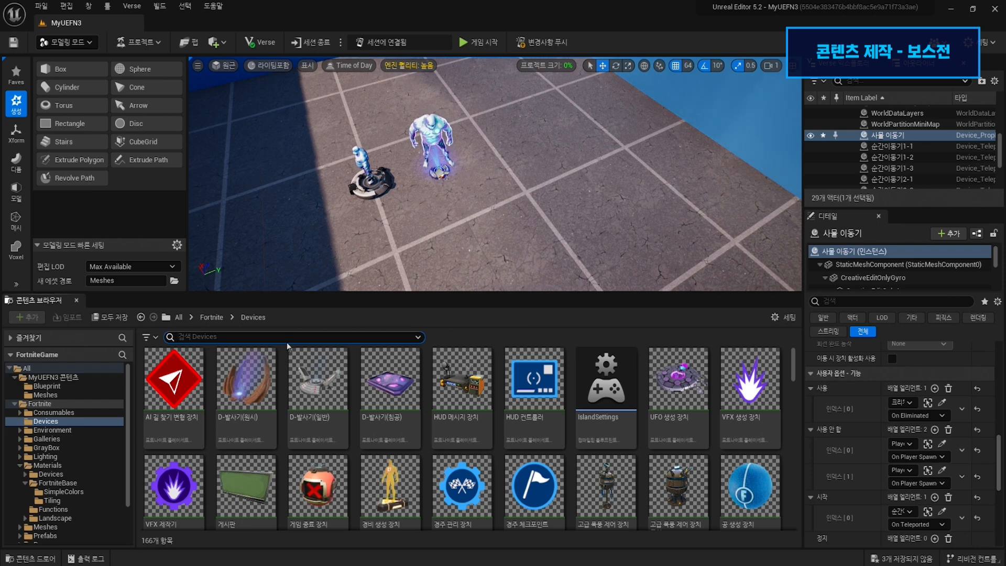
pyautogui.write('상자')
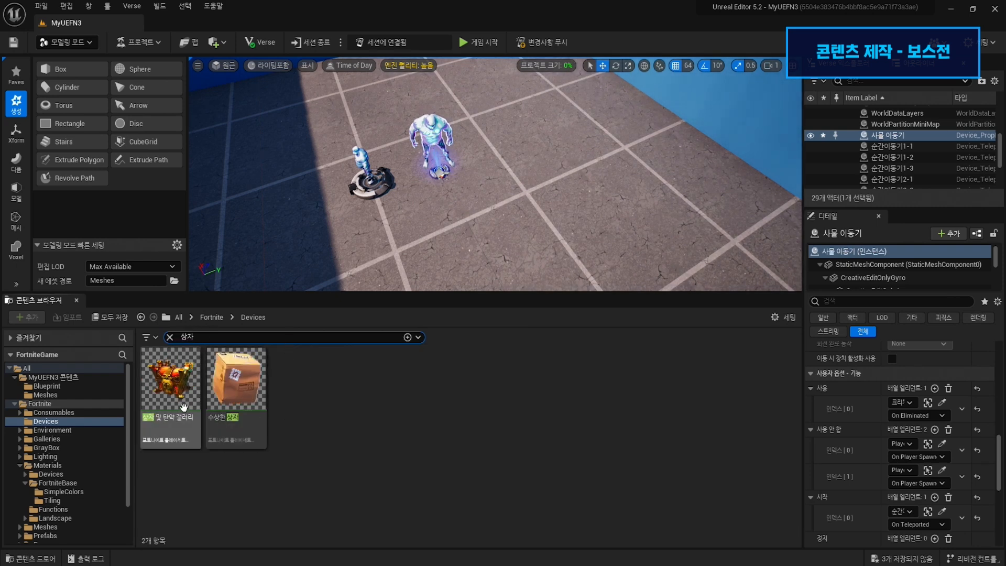
pyautogui.press('BackSpace')
pyautogui.write('재')
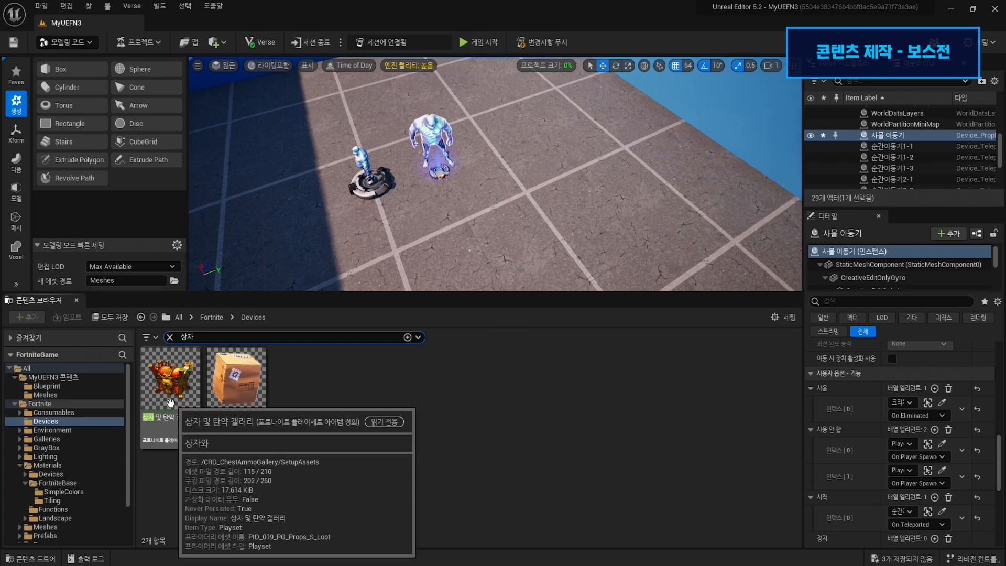
pyautogui.moveTo(170, 402); pyautogui.dragTo(629, 97)
pyautogui.moveTo(584, 186)
pyautogui.mouseDown(button='right')
pyautogui.moveTo(598, 173)
pyautogui.moveTo(670, 167)
pyautogui.moveTo(584, 186)
pyautogui.mouseUp(button='right')
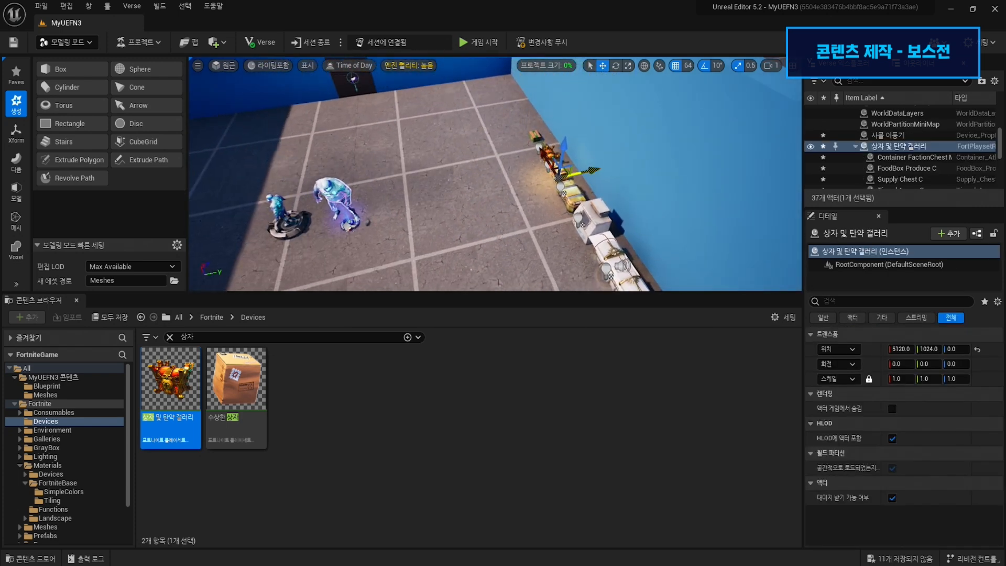
# - Spread the Container FactionChest, Tiered Chest Oak and ice box chest away from the wall and across the boss room floor
pyautogui.scroll(-5, 598, 199)
pyautogui.click(606, 210)
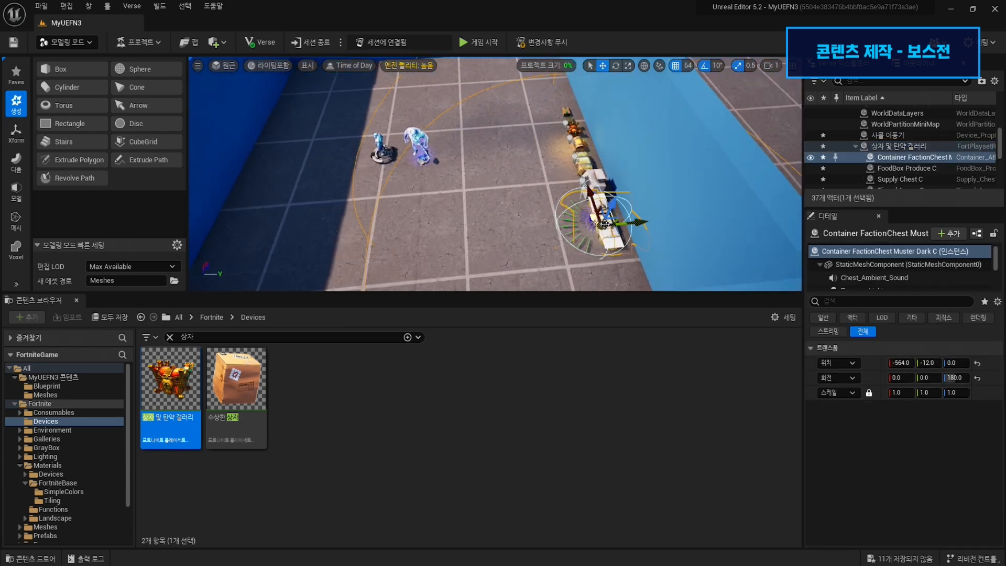
pyautogui.moveTo(631, 222); pyautogui.dragTo(332, 238)
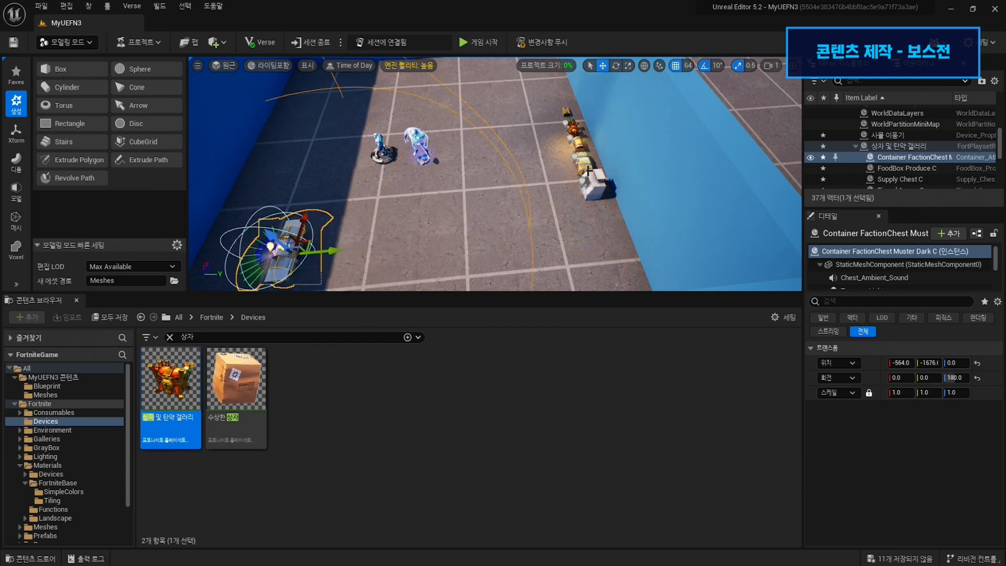
pyautogui.click(572, 110)
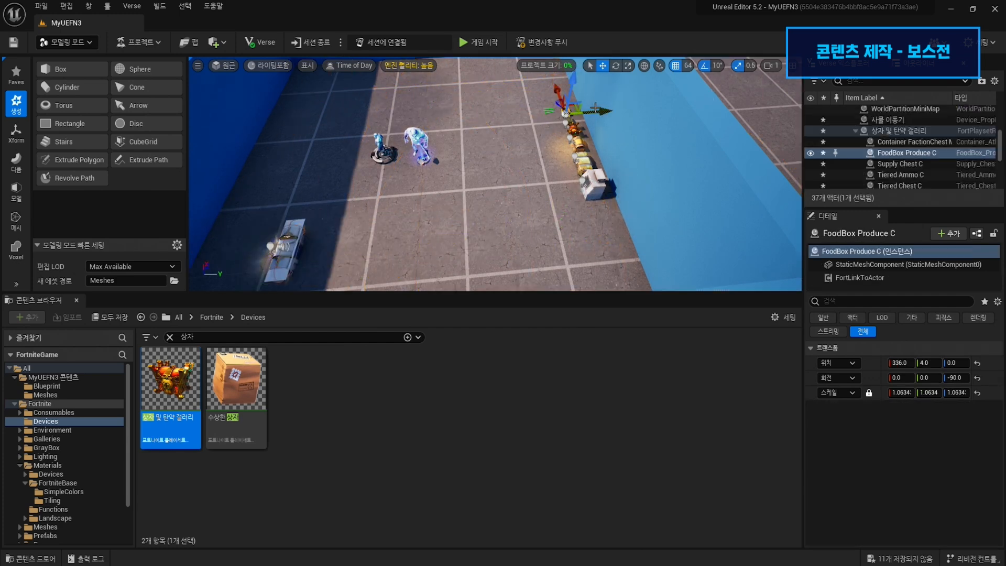
pyautogui.click(585, 145)
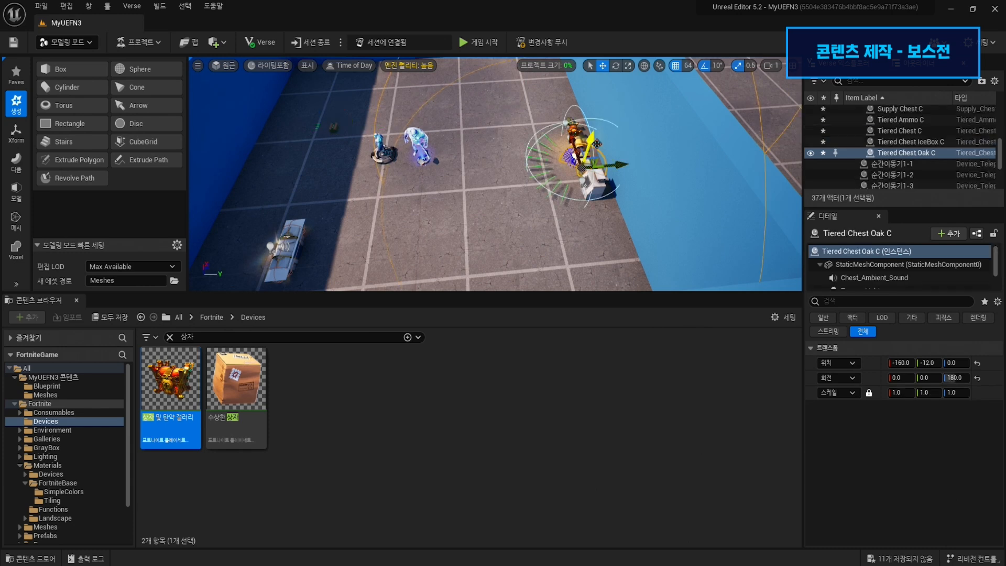
pyautogui.moveTo(616, 159); pyautogui.dragTo(529, 163)
pyautogui.click(591, 184)
pyautogui.moveTo(631, 198); pyautogui.dragTo(470, 209)
# - Move Tiered Chest C to an open spot near the boss devices and rotate it to about 90° around Z
pyautogui.moveTo(521, 178); pyautogui.dragTo(557, 231, button='right')
pyautogui.click(621, 220)
pyautogui.moveTo(624, 220); pyautogui.dragTo(502, 98)
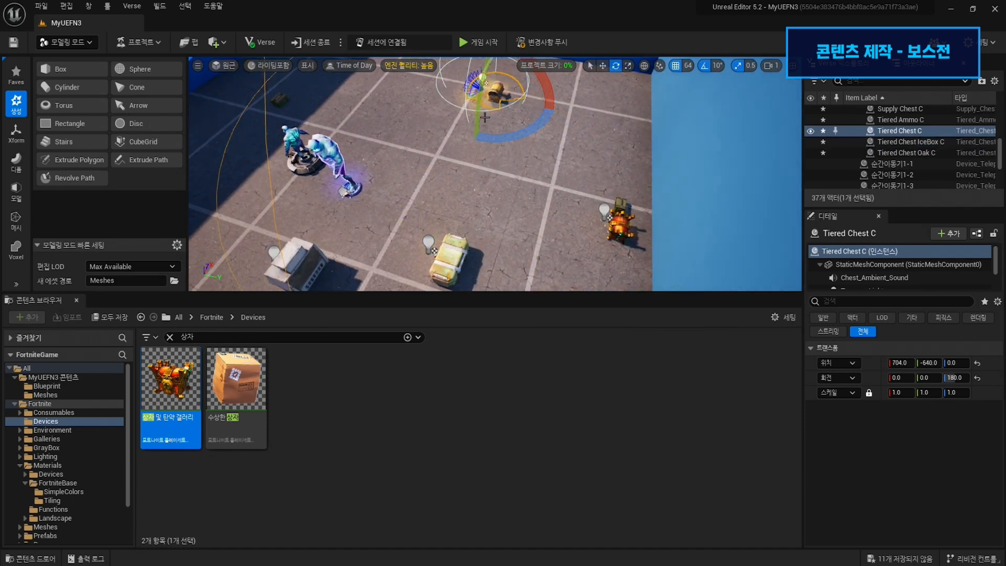
pyautogui.moveTo(512, 136); pyautogui.dragTo(463, 204)
pyautogui.moveTo(463, 205); pyautogui.dragTo(317, 205, button='right')
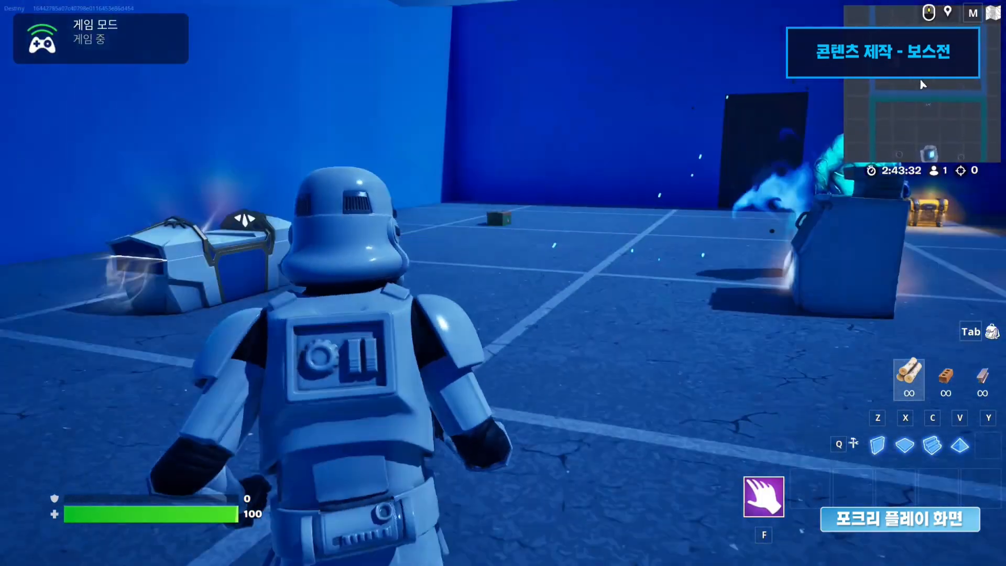
# - Playtest the boss room by opening a chest, picking up the assault rifle and equipping it
pyautogui.press('w')
pyautogui.press('w')
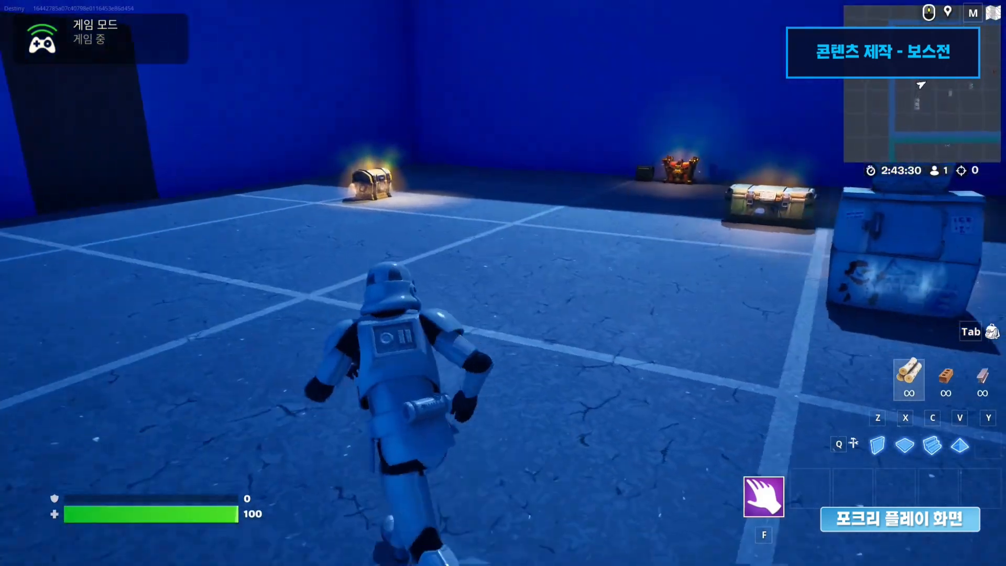
pyautogui.press('shift')
pyautogui.press('w')
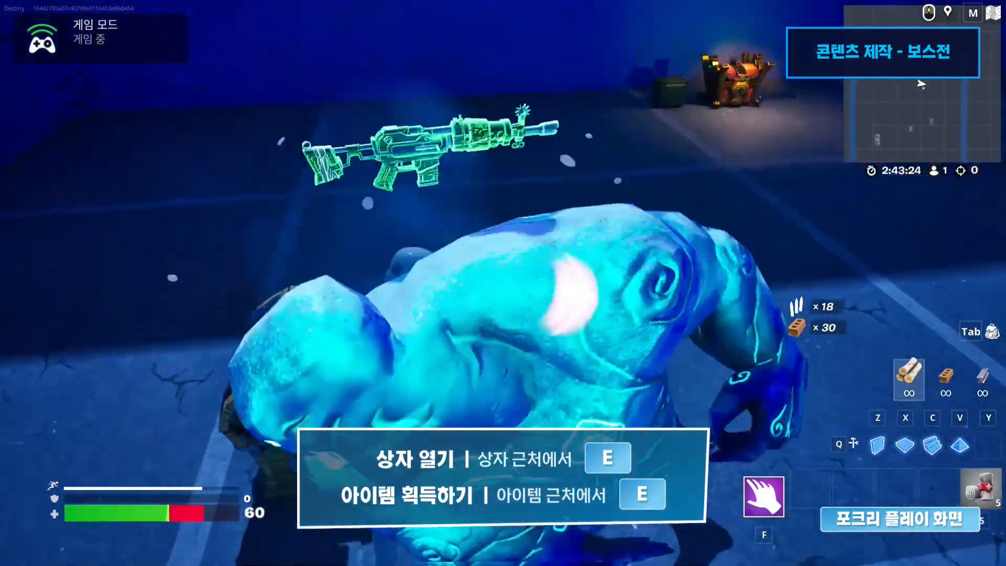
pyautogui.press('e')
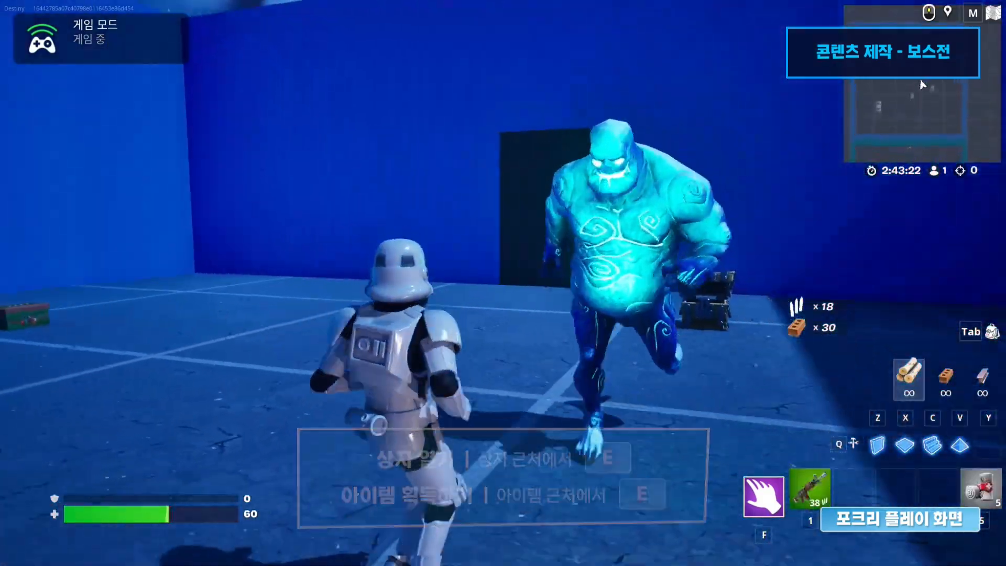
pyautogui.press('1')
pyautogui.hotkey('shift', 'w')
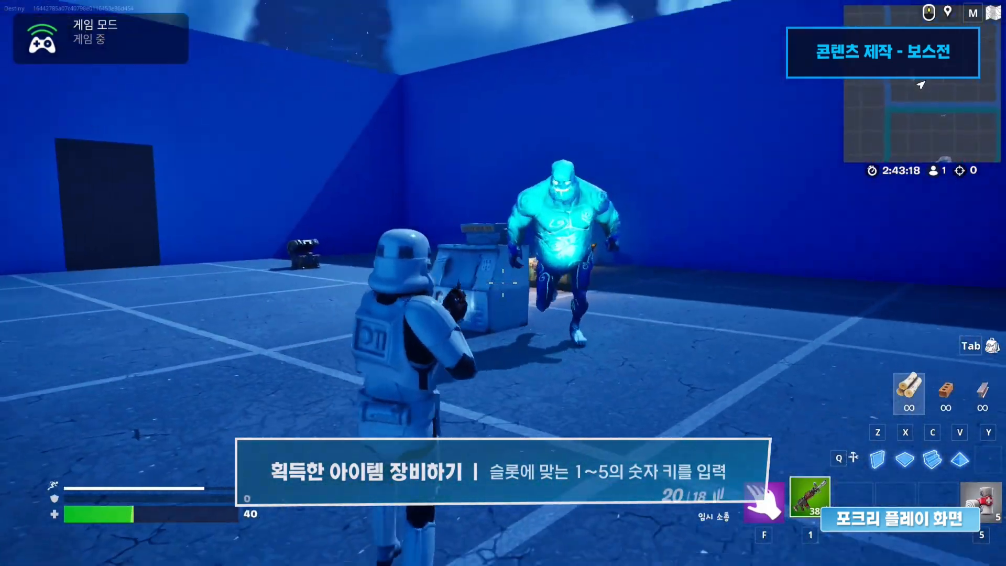
# - Shoot the boss creature with the rifle to test its elimination
pyautogui.click(503, 283)
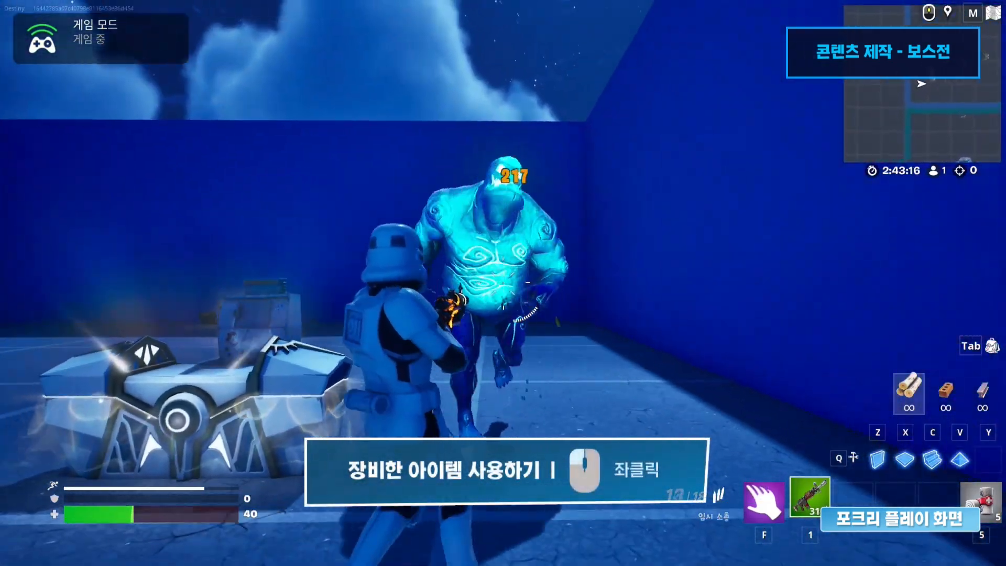
pyautogui.click(503, 283)
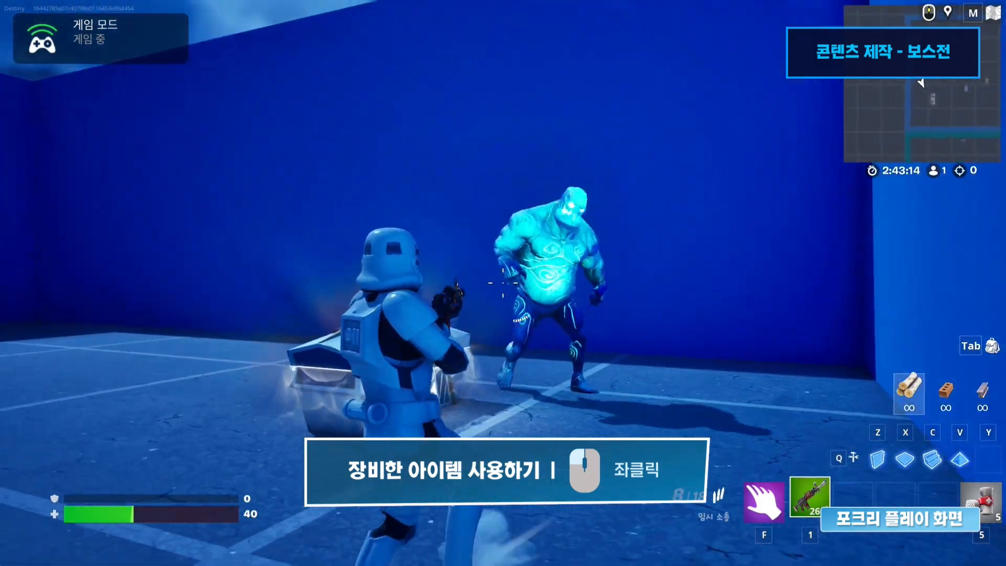
pyautogui.click(503, 283)
pyautogui.click(503, 283)
pyautogui.click(503, 283)
pyautogui.click(503, 283)
pyautogui.click(503, 283)
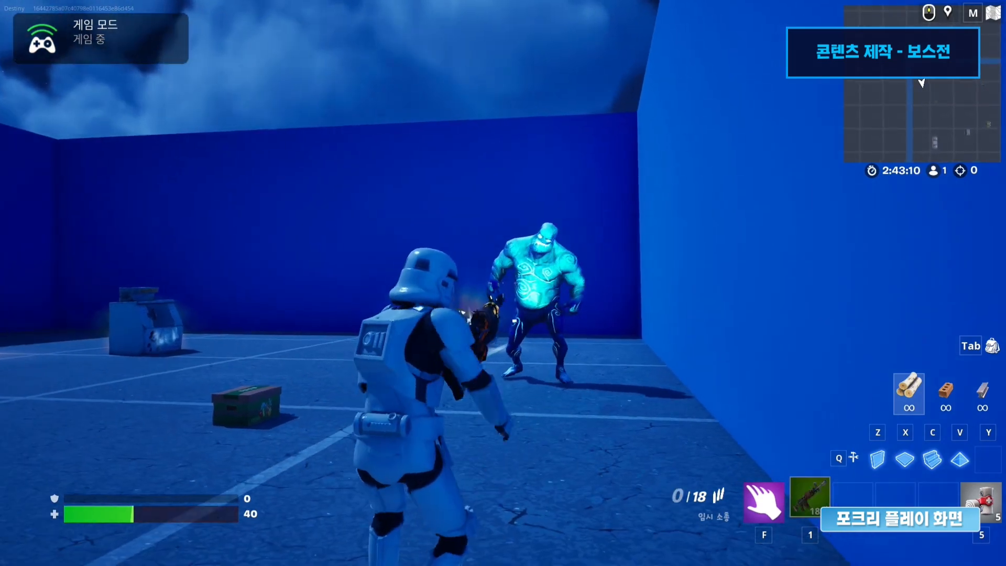
pyautogui.click(503, 283)
pyautogui.click(503, 283)
# - Walk through the boss room's doorway to test the exit and end the playtest
pyautogui.press('w')
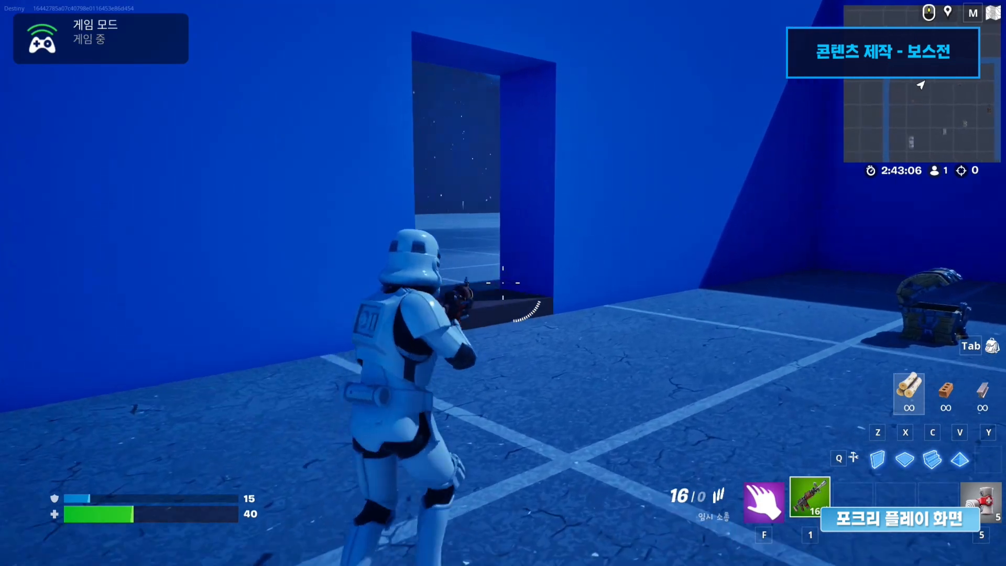
pyautogui.press('s')
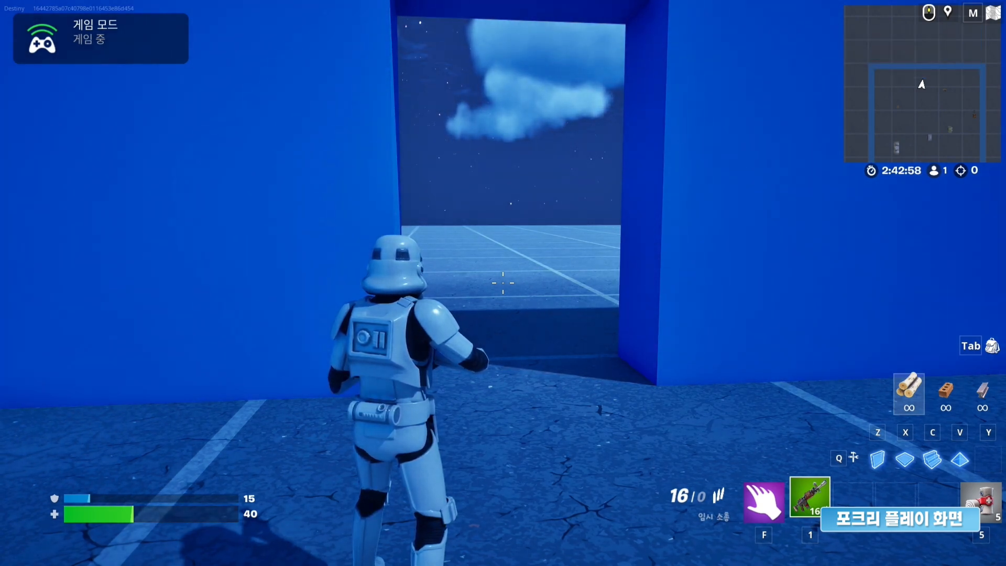
pyautogui.press('w')
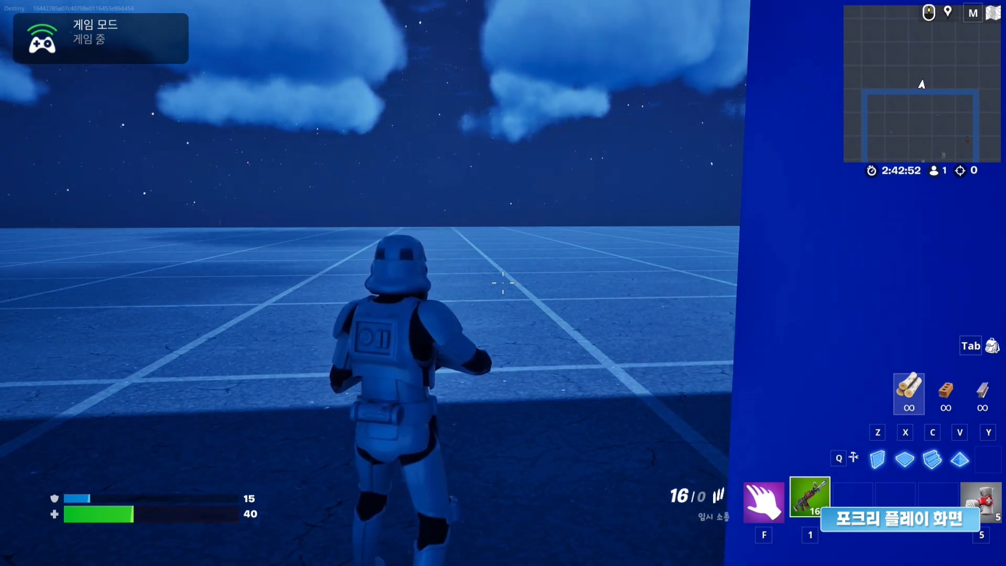
pyautogui.press('Escape')
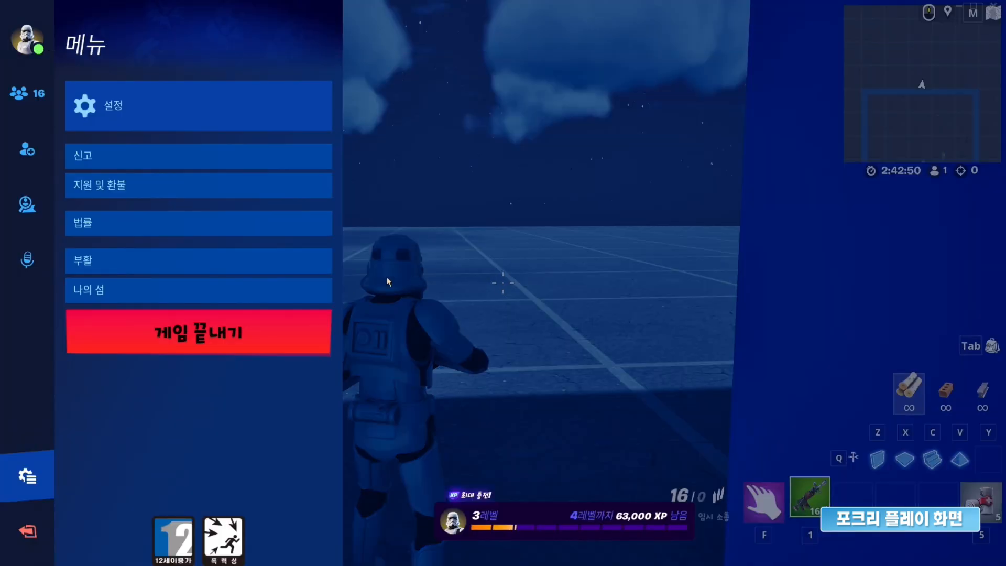
pyautogui.click(218, 345)
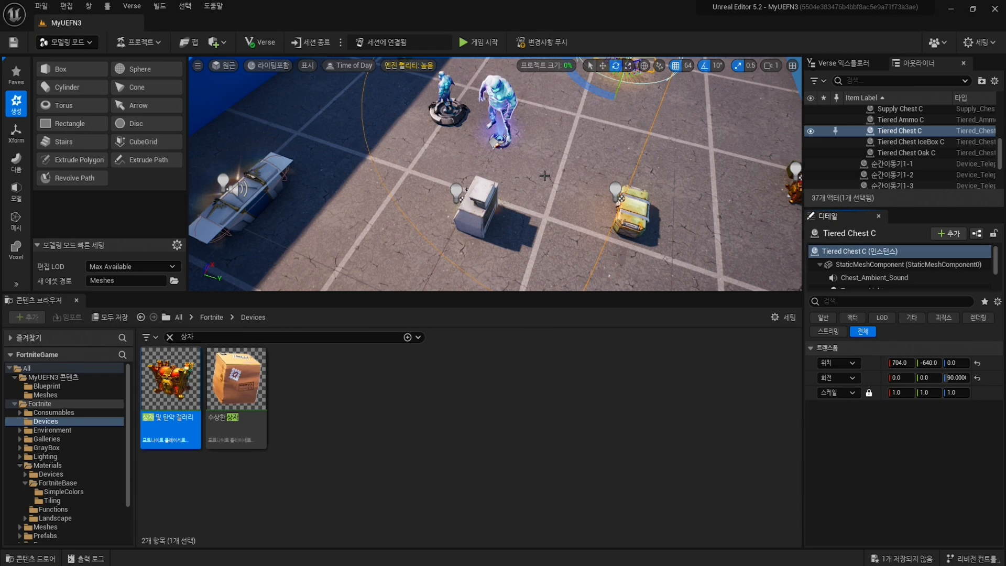
# - Find the 보정치 구역 device and place it on the floor just outside the boss room's door
pyautogui.press('w')
pyautogui.moveTo(544, 176); pyautogui.dragTo(633, 137, button='right')
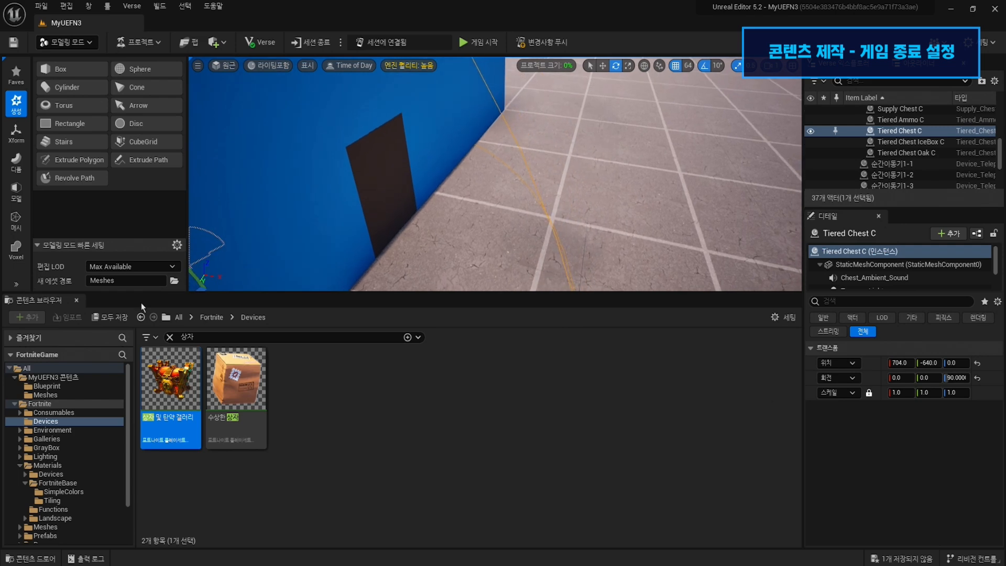
pyautogui.click(170, 337)
pyautogui.write('봐')
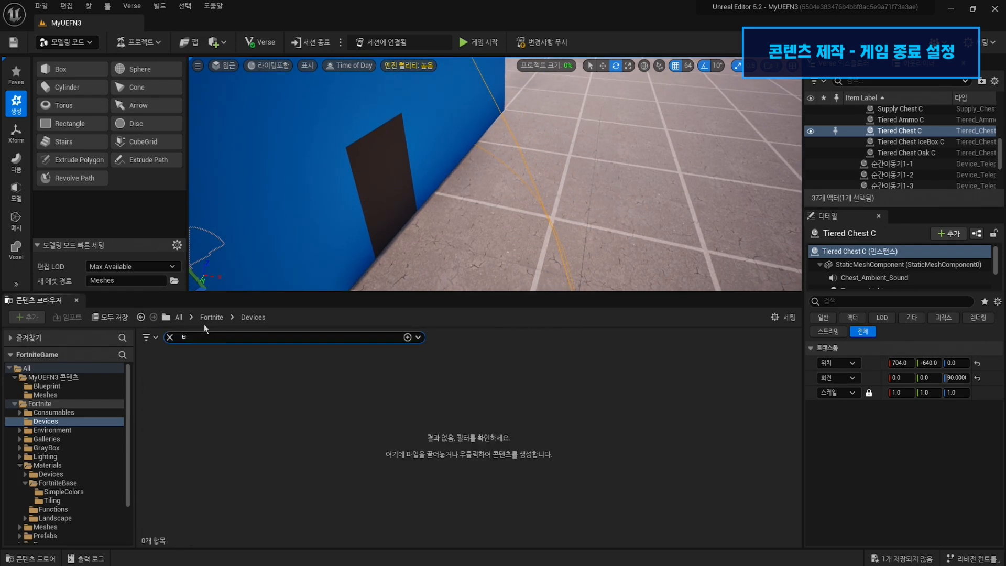
pyautogui.moveTo(170, 380); pyautogui.dragTo(488, 237)
# - Find 게임 종료, place one 게임 종료 장치 beside the 보정치 구역 and delete the extra copy, 게임 종료 장치2
pyautogui.click(170, 337)
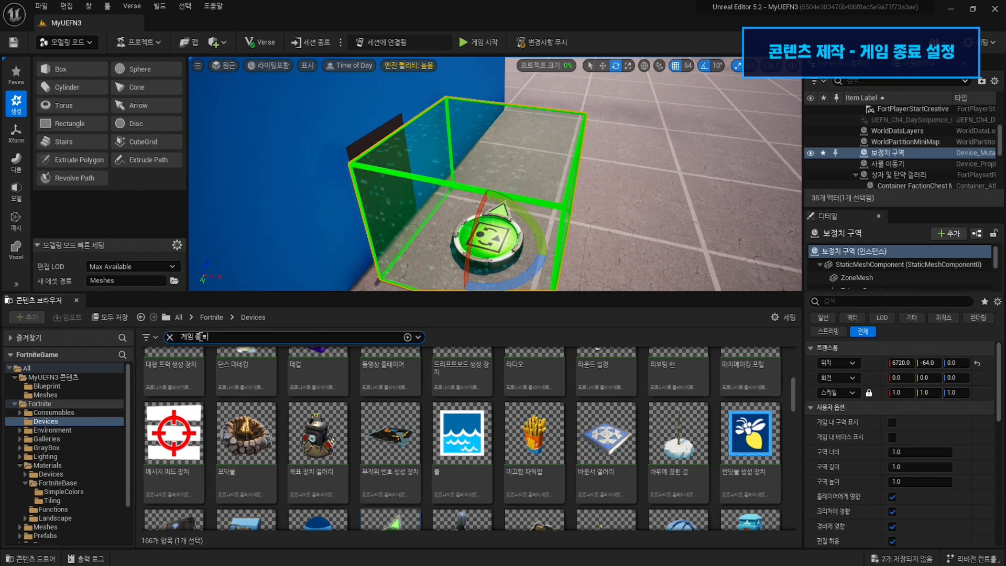
pyautogui.moveTo(170, 388); pyautogui.dragTo(442, 253)
pyautogui.moveTo(490, 248)
pyautogui.mouseDown(button='right')
pyautogui.moveTo(471, 249)
pyautogui.moveTo(490, 249)
pyautogui.mouseUp(button='right')
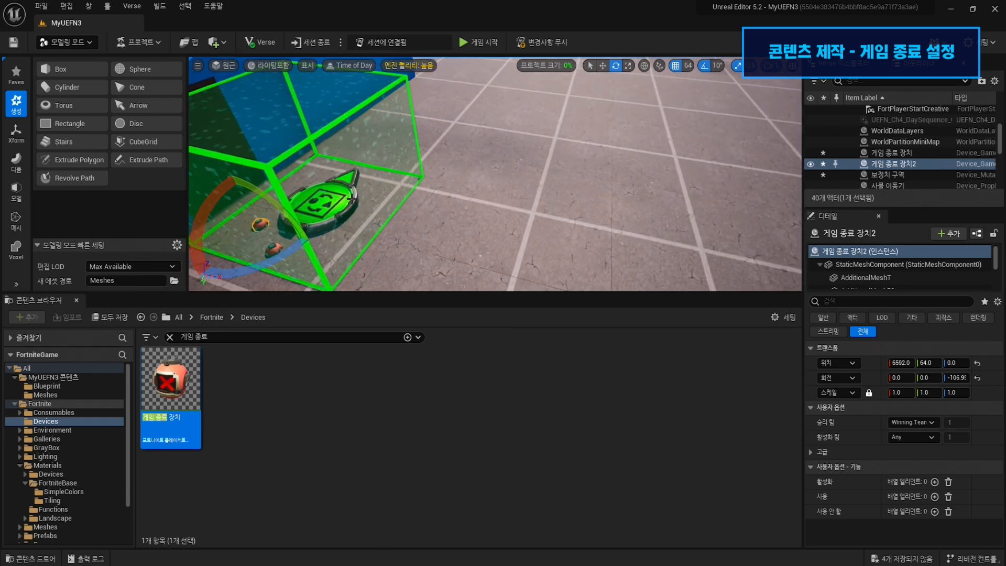
pyautogui.click(907, 153)
pyautogui.click(918, 164)
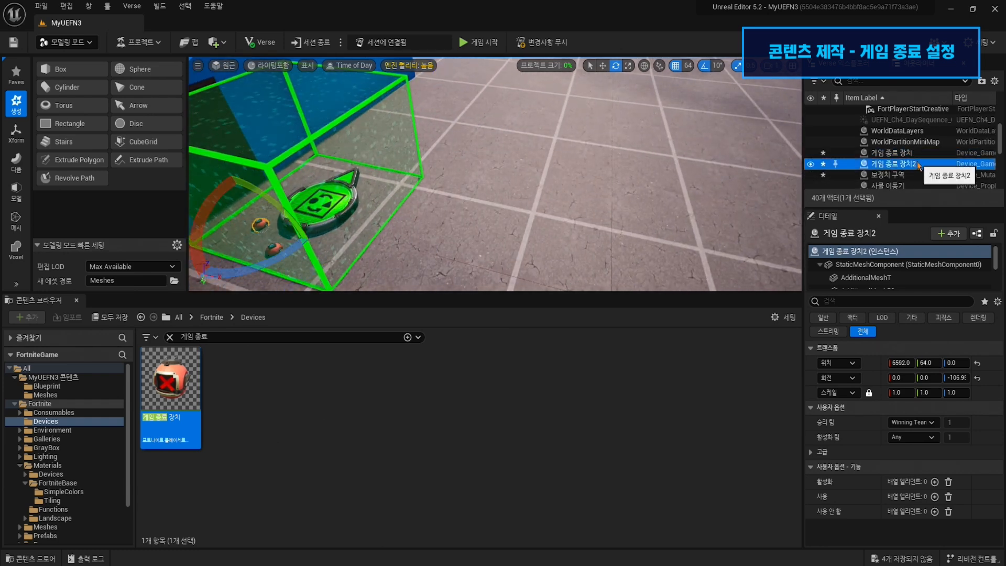
pyautogui.press('Delete')
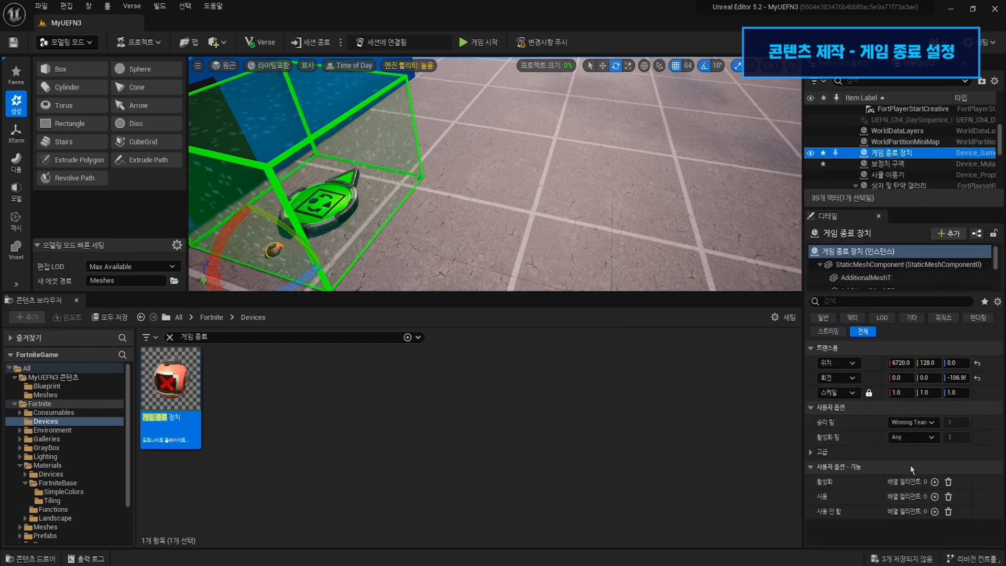
# - Bind the 게임 종료 장치's 활성화 function to the 보정치 구역's On Player Entering Zone event
pyautogui.click(934, 482)
pyautogui.click(910, 498)
pyautogui.scroll(-5, 910, 429)
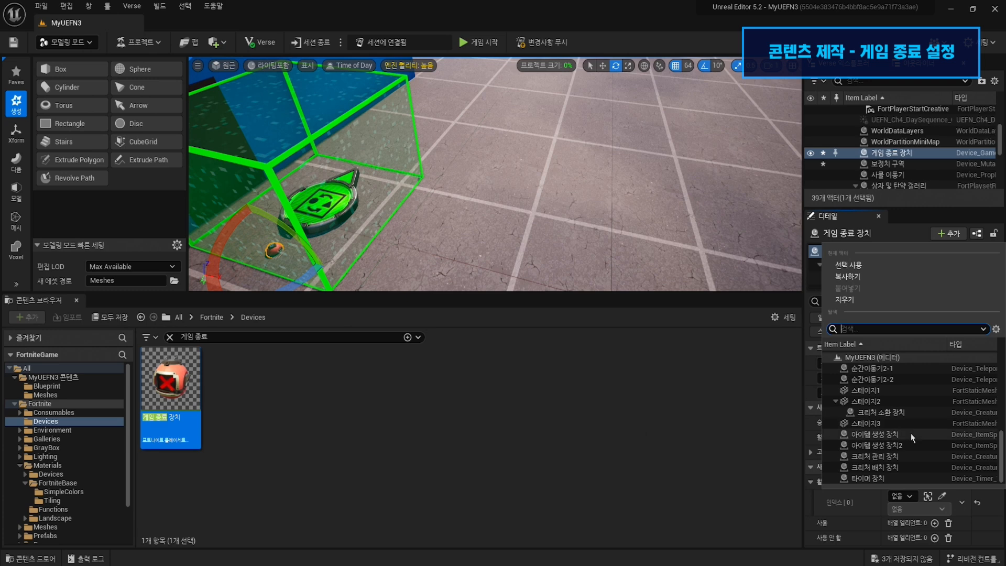
pyautogui.scroll(4, 910, 455)
pyautogui.scroll(3, 913, 450)
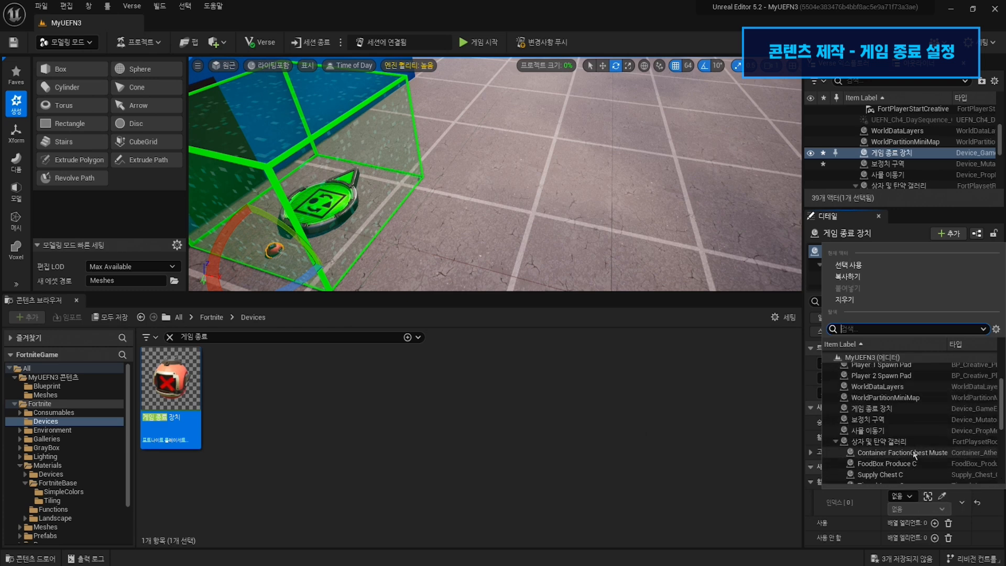
pyautogui.click(888, 438)
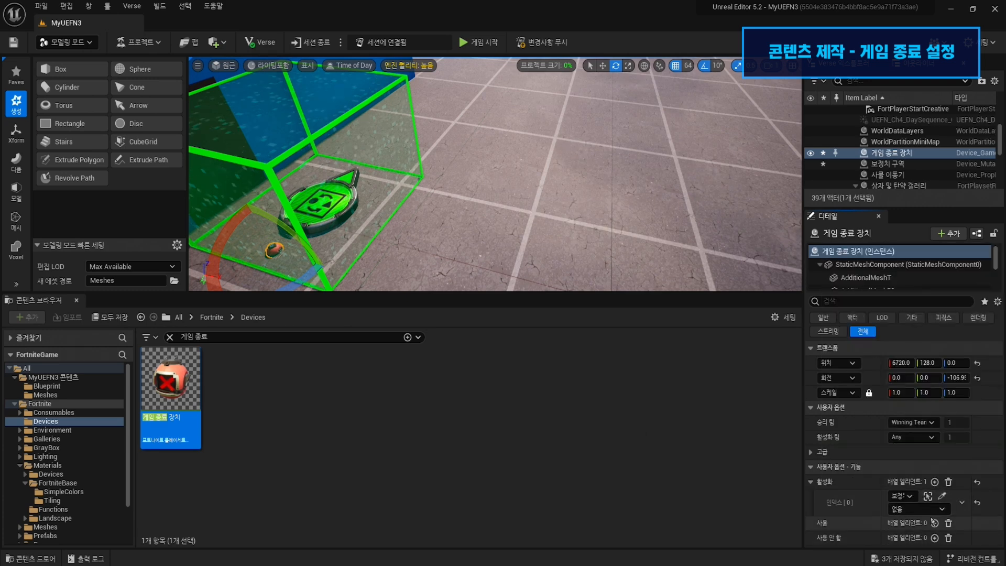
pyautogui.click(927, 508)
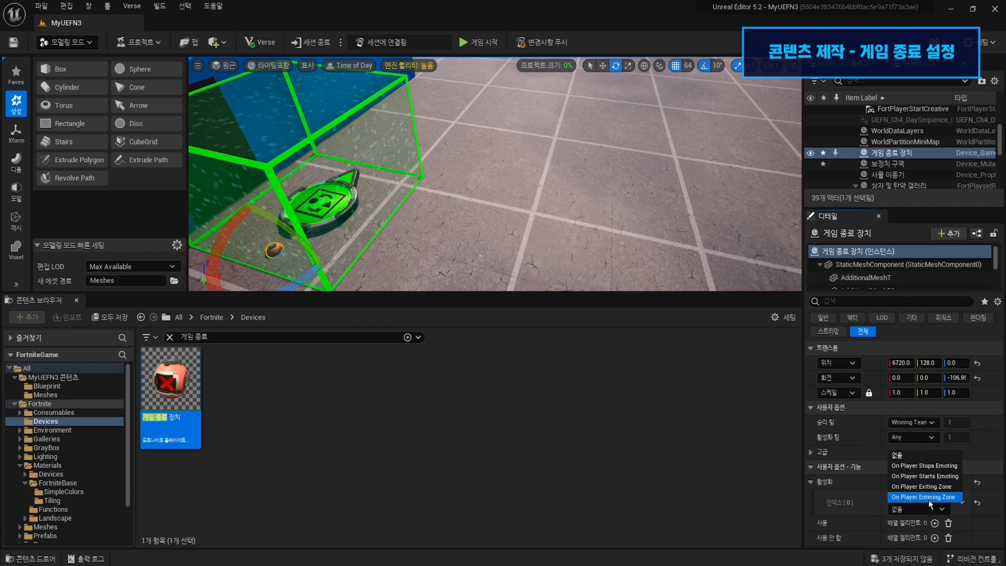
pyautogui.click(929, 497)
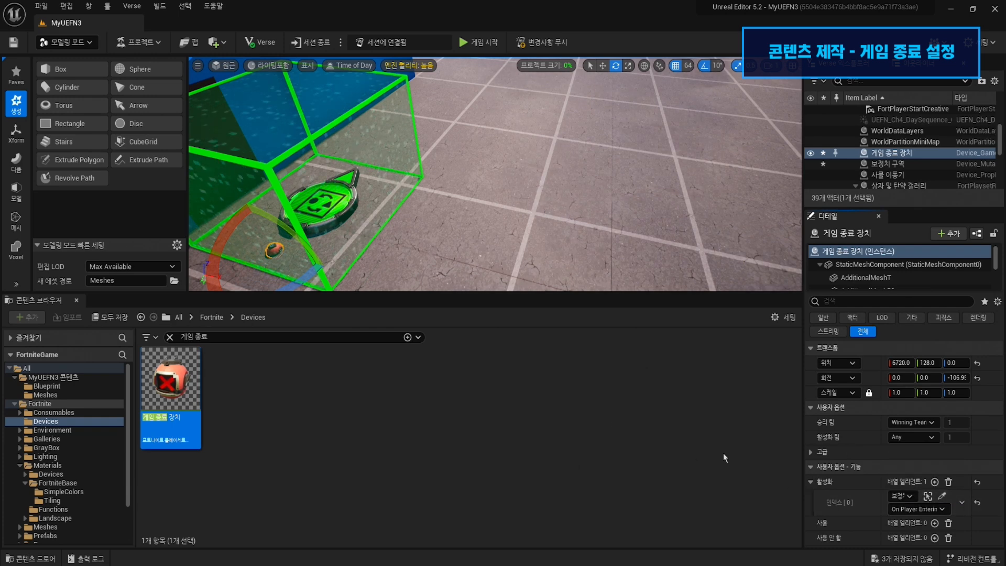
pyautogui.moveTo(393, 210); pyautogui.dragTo(347, 210, button='right')
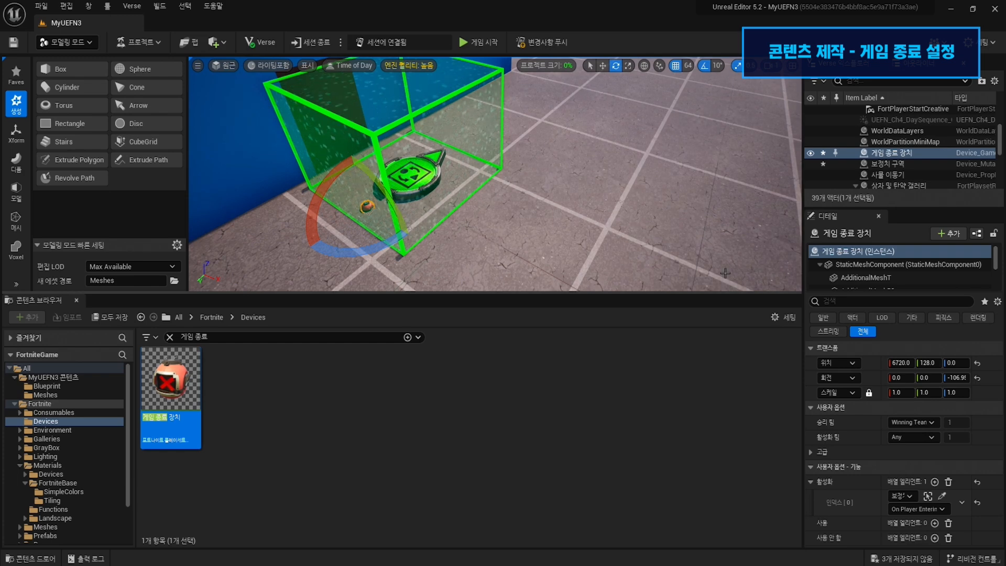
pyautogui.scroll(-5, 950, 150)
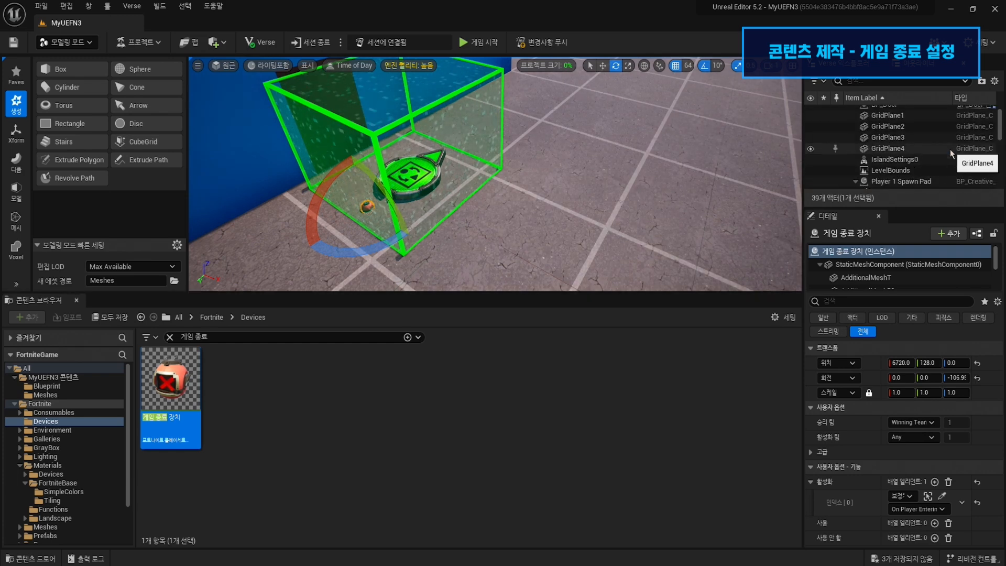
# - In IslandSettings0, set 게임 승자 표시 시간 to 3 and 게임 점수 표시 시간 to 15, and save the level
pyautogui.click(936, 160)
pyautogui.moveTo(995, 338); pyautogui.dragTo(1002, 477)
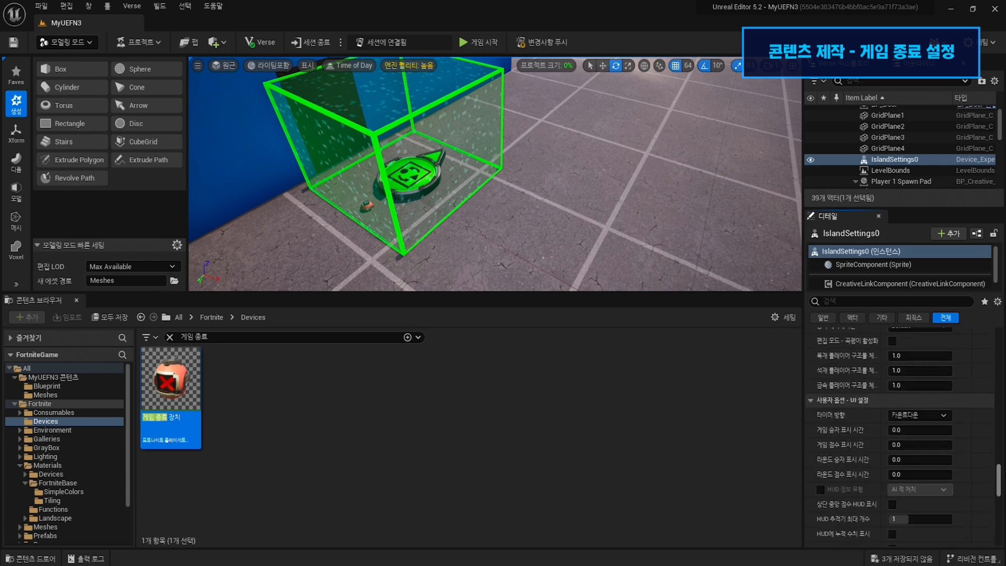
pyautogui.click(914, 432)
pyautogui.write('3')
pyautogui.click(916, 447)
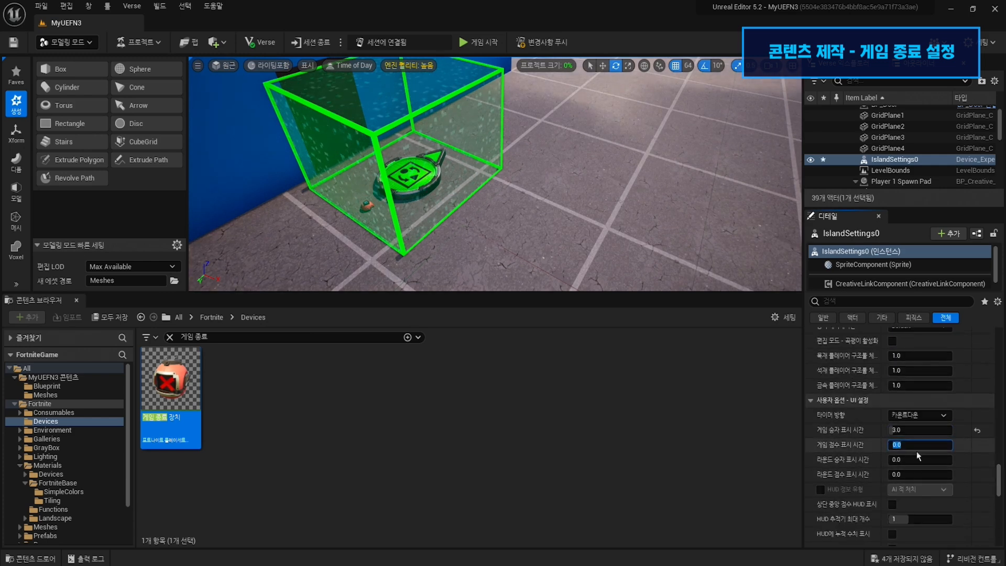
pyautogui.write('15')
pyautogui.press('Return')
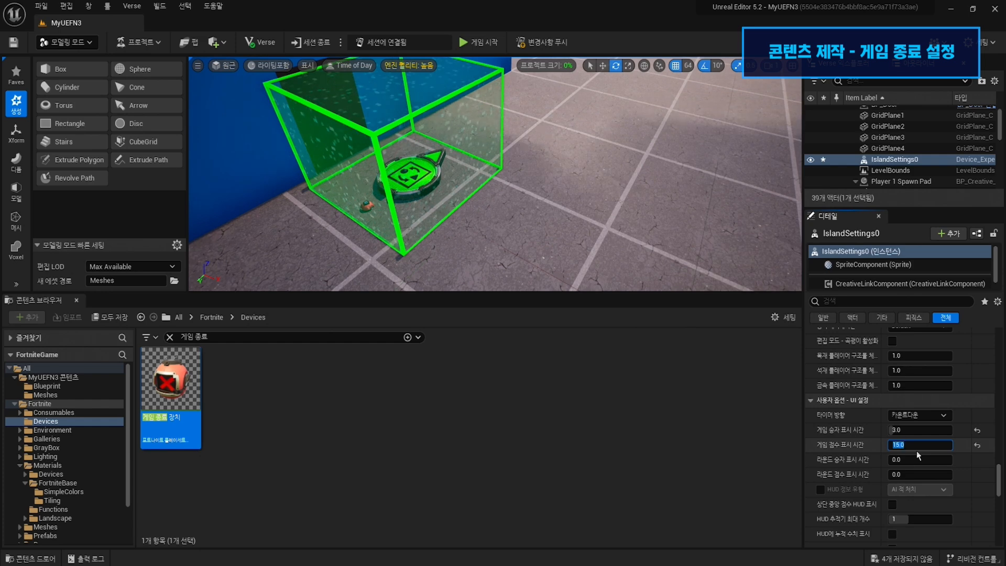
pyautogui.click(298, 461)
pyautogui.hotkey('ctrl', 's')
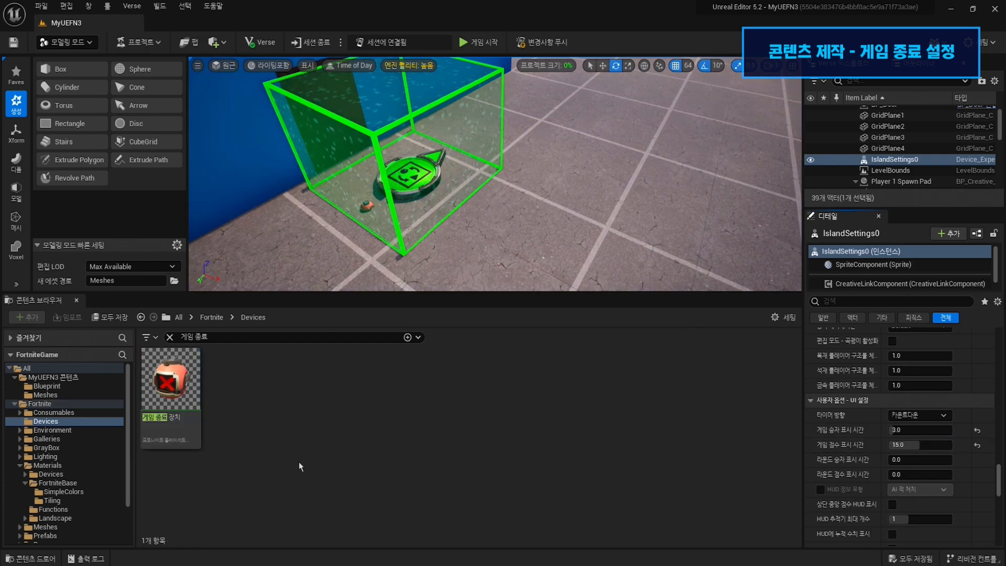
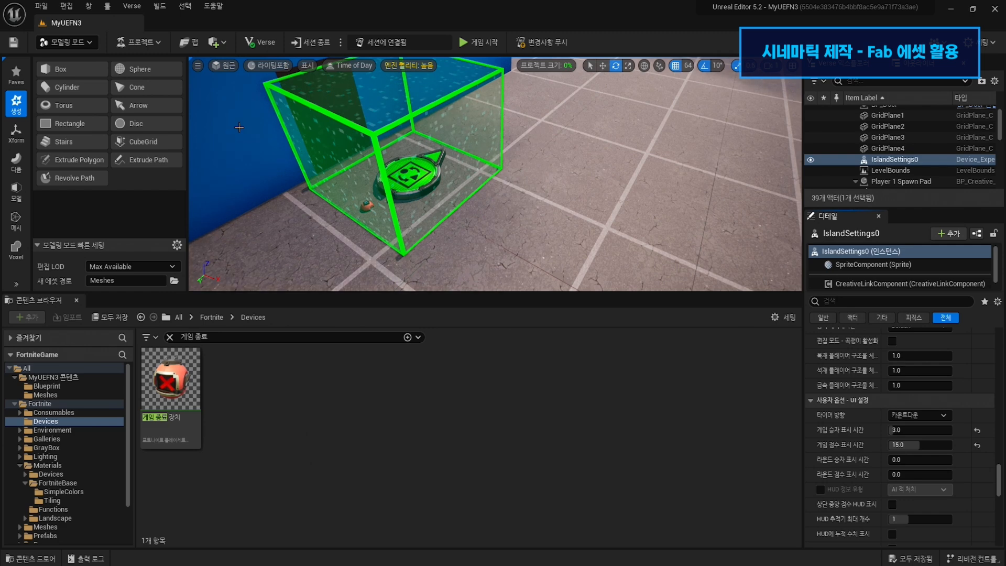
# - Find the Infinity Blade: Grass Lands pack in Fab and add it to the content browser as a referenced asset
pyautogui.click(192, 44)
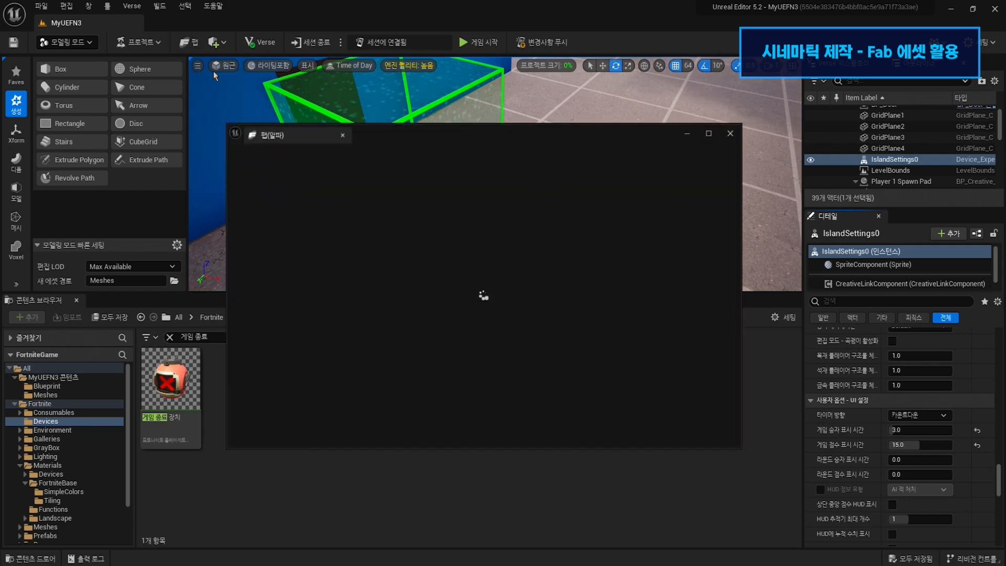
pyautogui.moveTo(498, 134); pyautogui.dragTo(476, 117)
pyautogui.scroll(-8, 419, 314)
pyautogui.scroll(-2, 395, 296)
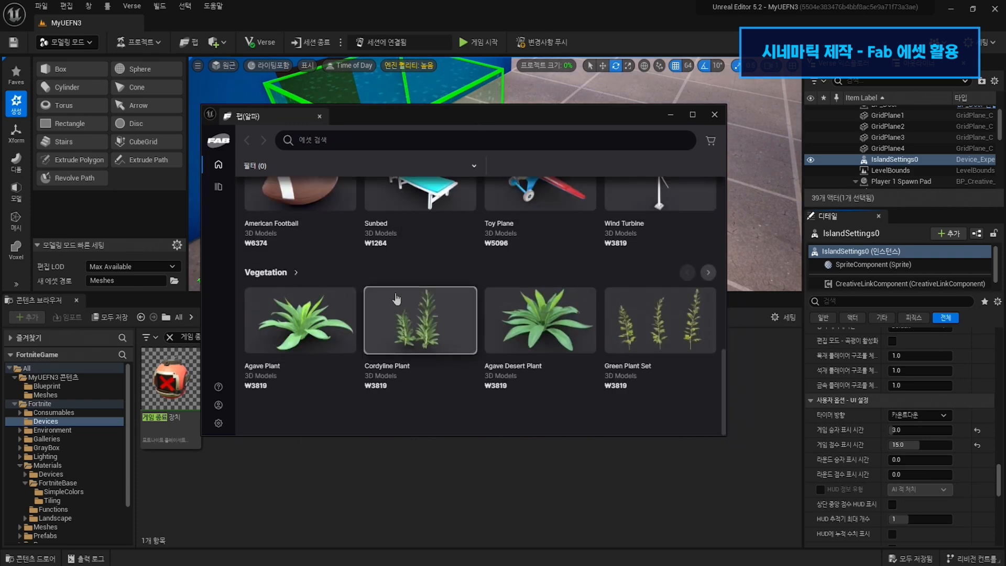
pyautogui.scroll(10, 395, 294)
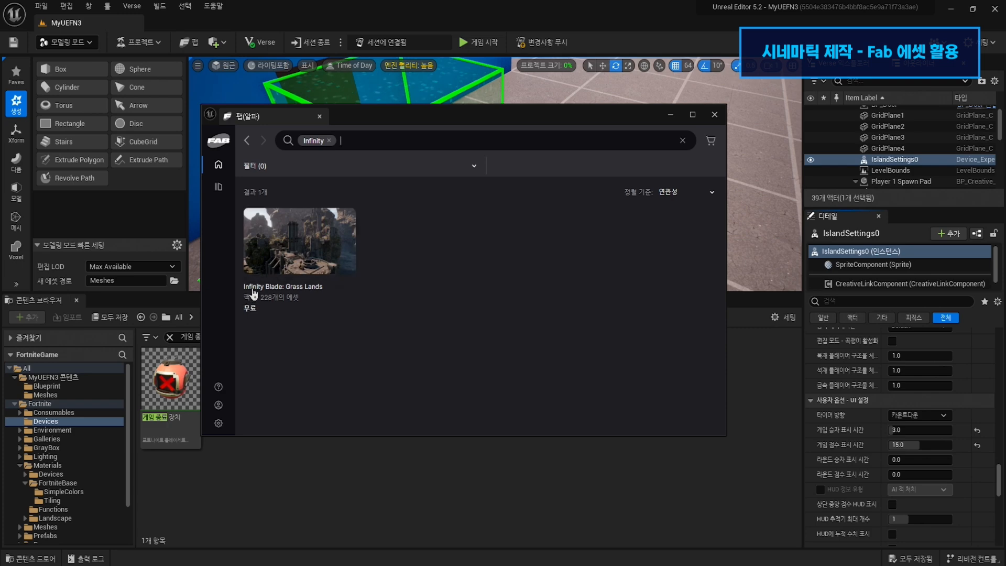
pyautogui.click(319, 256)
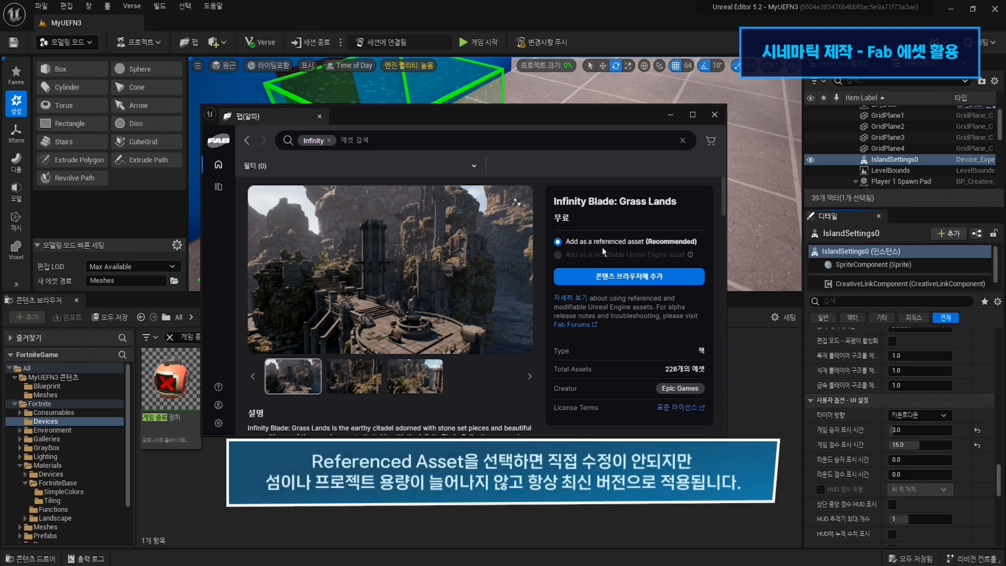
pyautogui.click(635, 283)
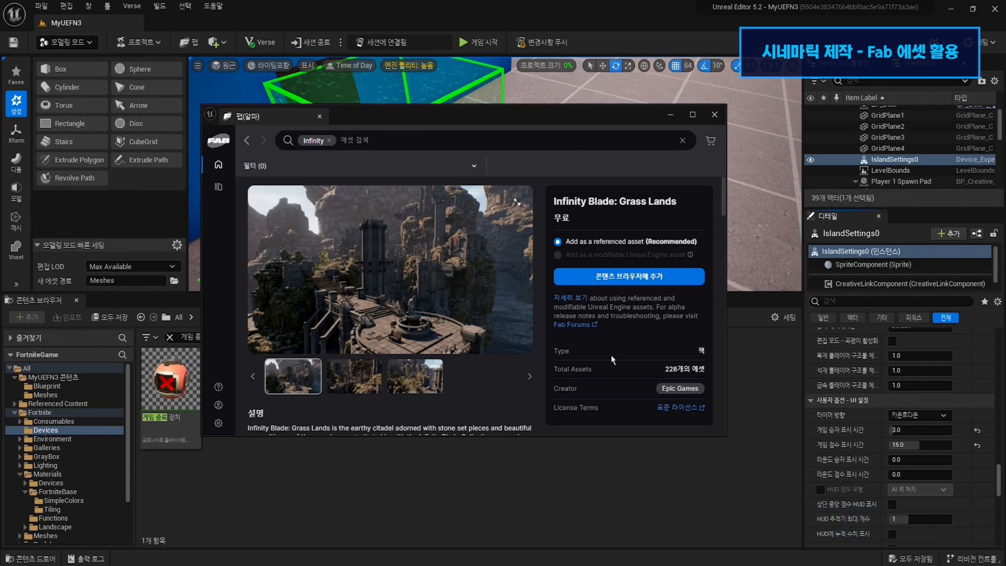
pyautogui.click(714, 114)
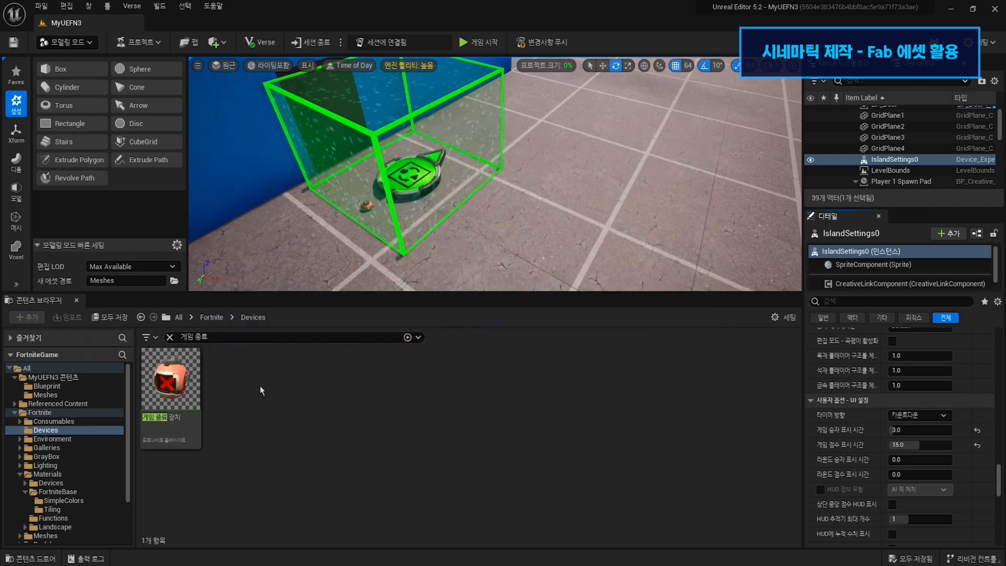
# - Expand Referenced Content and InfinityBladeGrasslands, open the SM_Env_Breakables_Box1 folder and clear the old search text
pyautogui.click(74, 404)
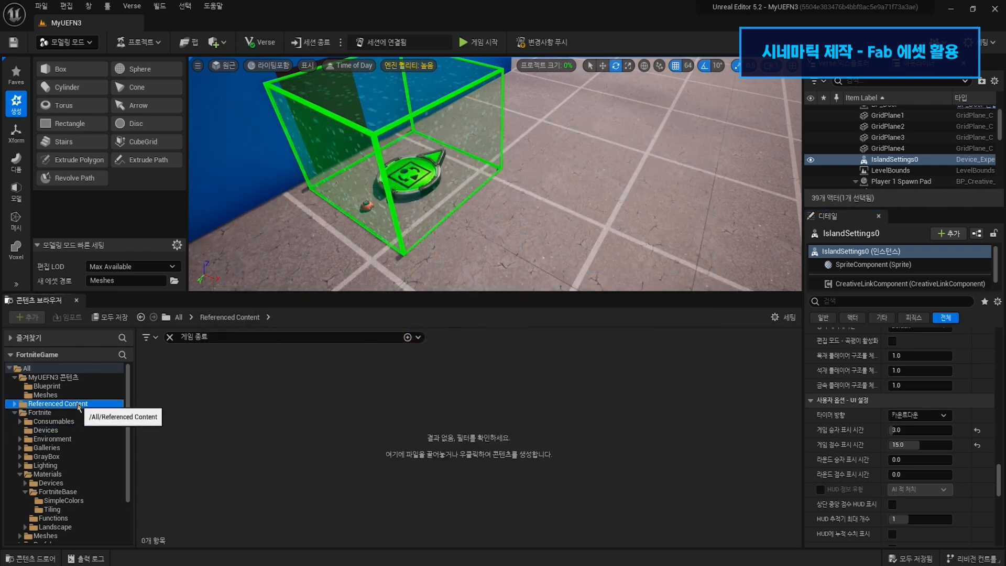
pyautogui.click(14, 404)
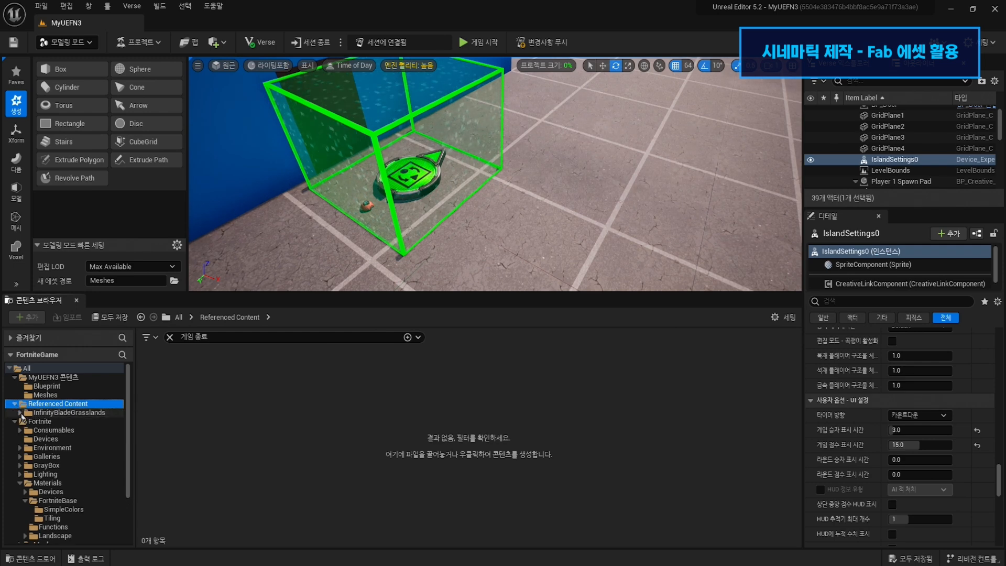
pyautogui.click(20, 412)
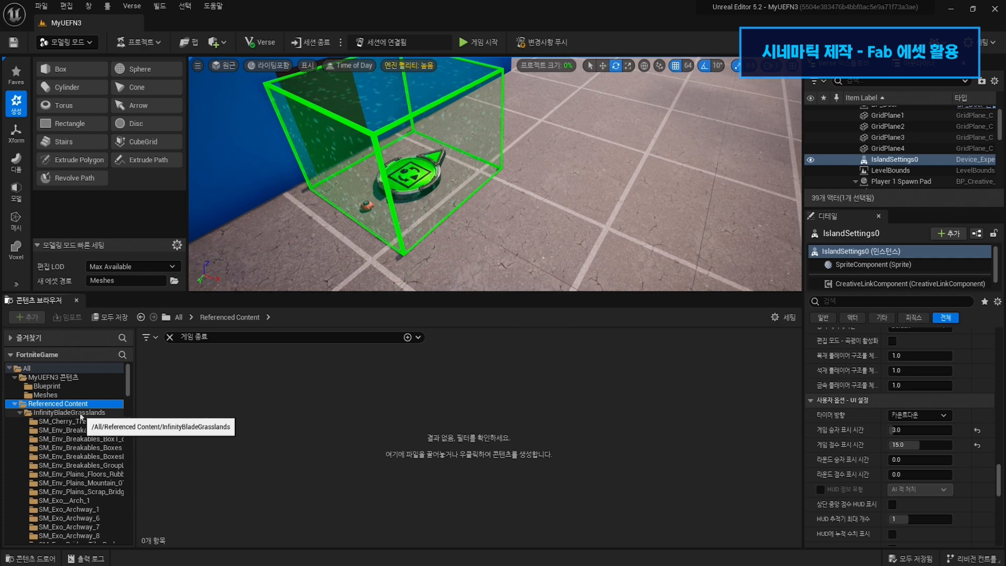
pyautogui.click(80, 414)
pyautogui.click(73, 423)
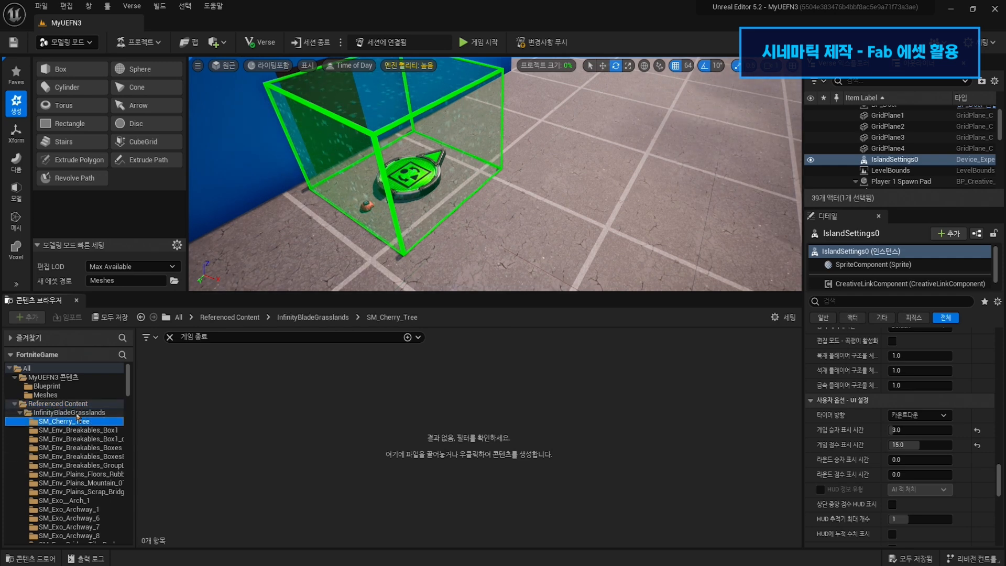
pyautogui.click(68, 430)
pyautogui.click(170, 337)
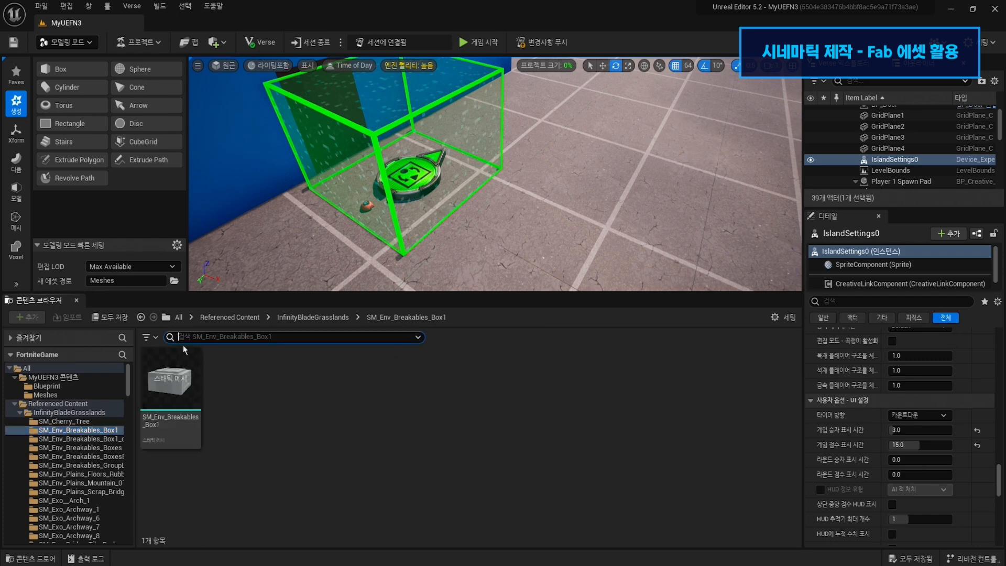
# - Look into several individual mesh folders of the pack, including SM_Exo__Arch_1 and SM_Env_Breakables_Box1_destroyed
pyautogui.click(68, 439)
pyautogui.click(69, 465)
pyautogui.click(66, 500)
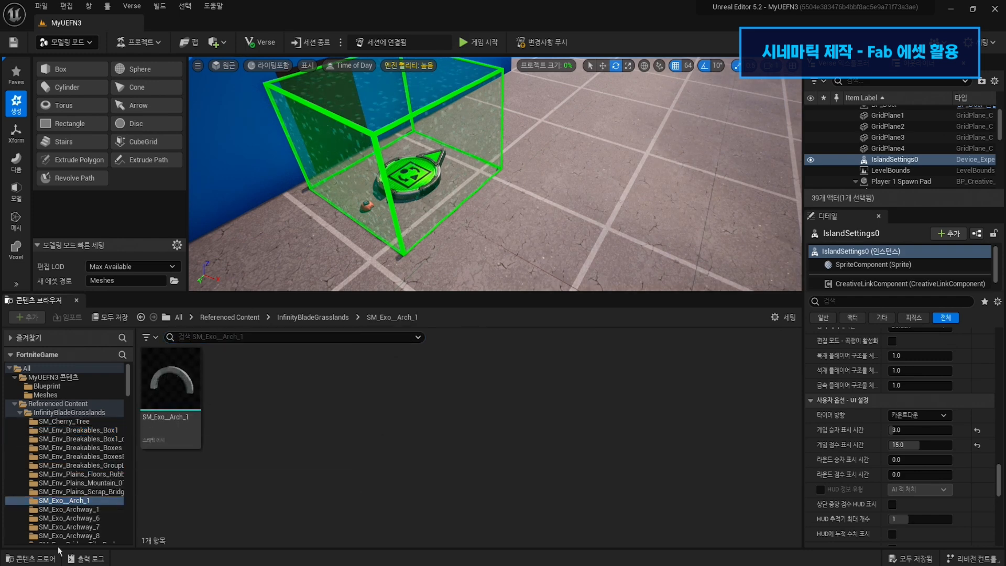
pyautogui.click(71, 474)
pyautogui.click(71, 439)
pyautogui.scroll(-2, 63, 486)
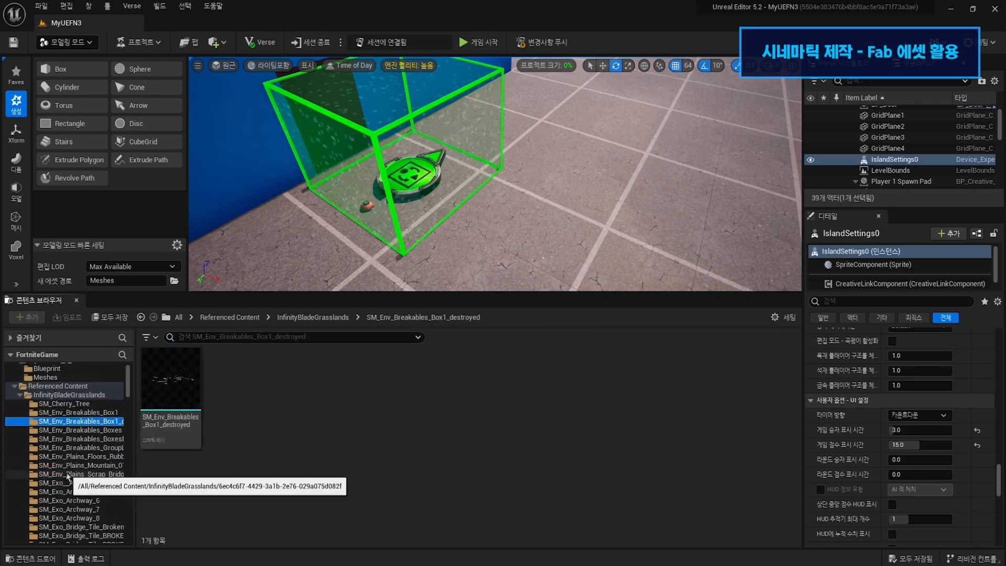
pyautogui.scroll(2, 62, 486)
# - Filter the InfinityBladeGrasslands folder to show only 스태틱 메시 assets
pyautogui.click(82, 412)
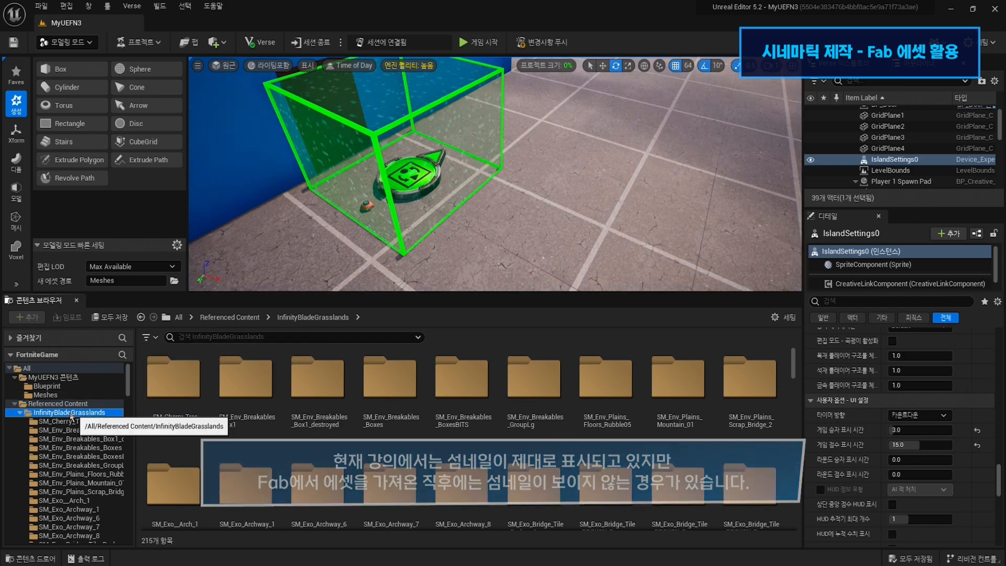
pyautogui.click(156, 338)
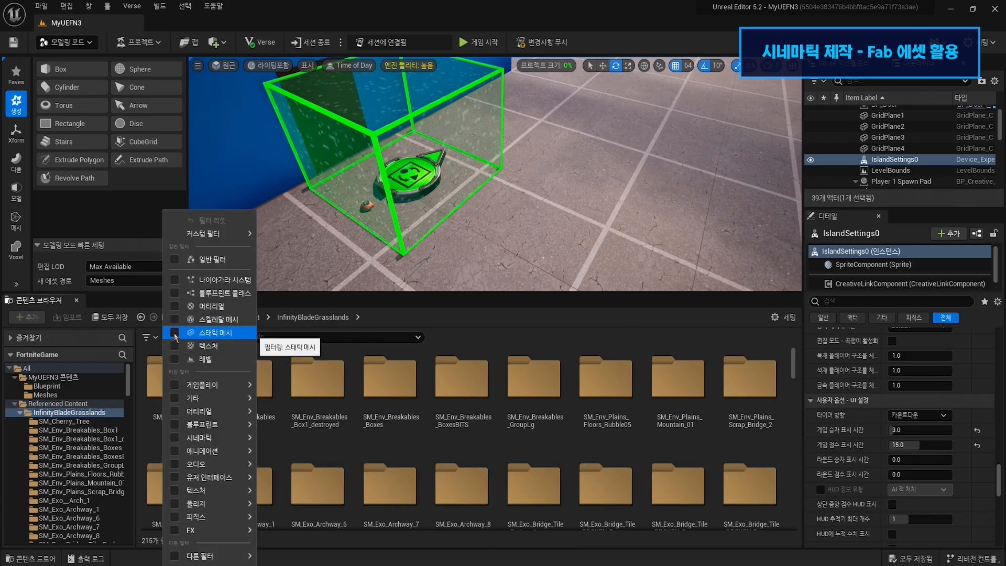
pyautogui.click(175, 332)
pyautogui.click(168, 439)
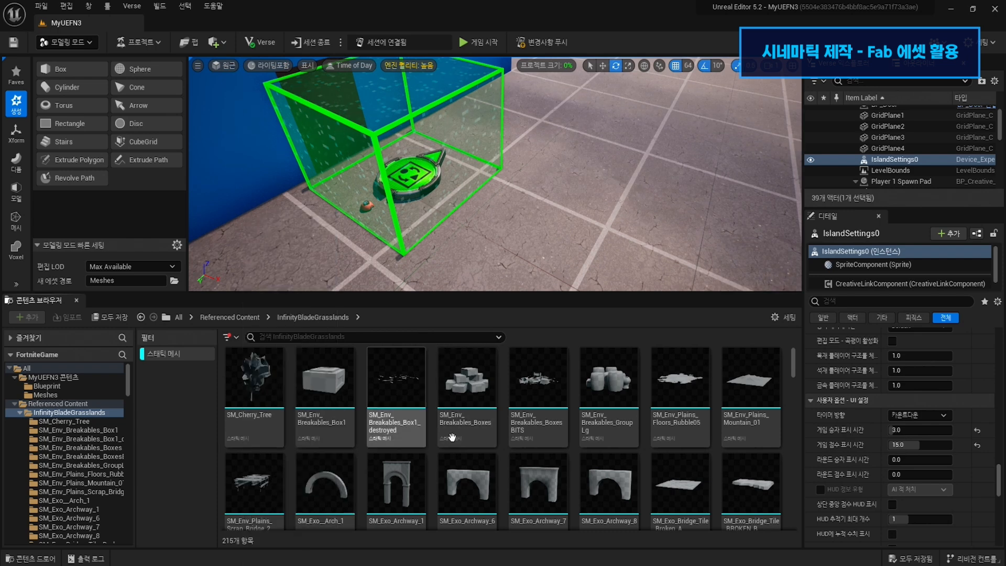
# - Select all static meshes in the InfinityBladeGrasslands folder, and reduce the selection to SM_Env_Breakables_Box1_destroyed
pyautogui.click(254, 398)
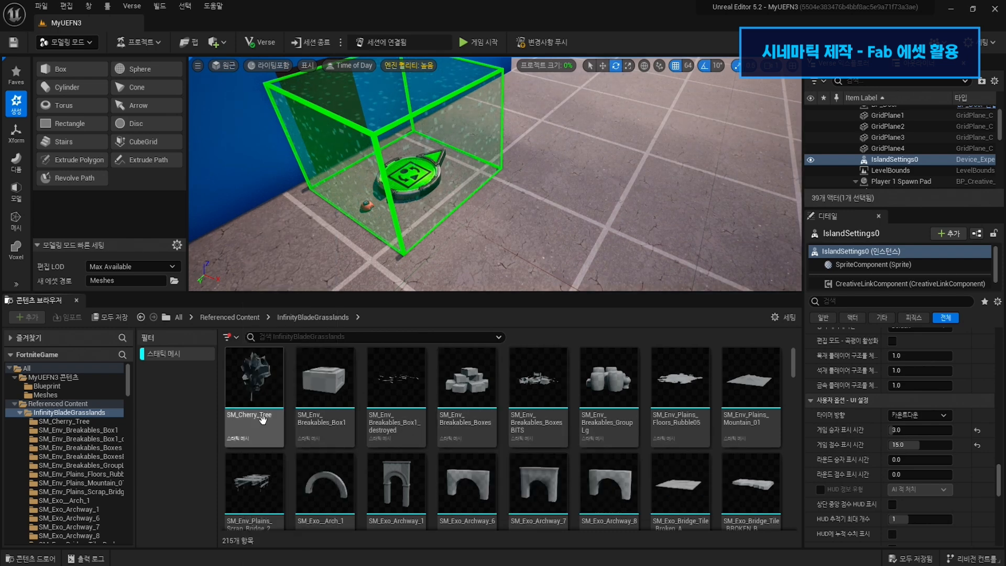
pyautogui.hotkey('ctrl', 'a')
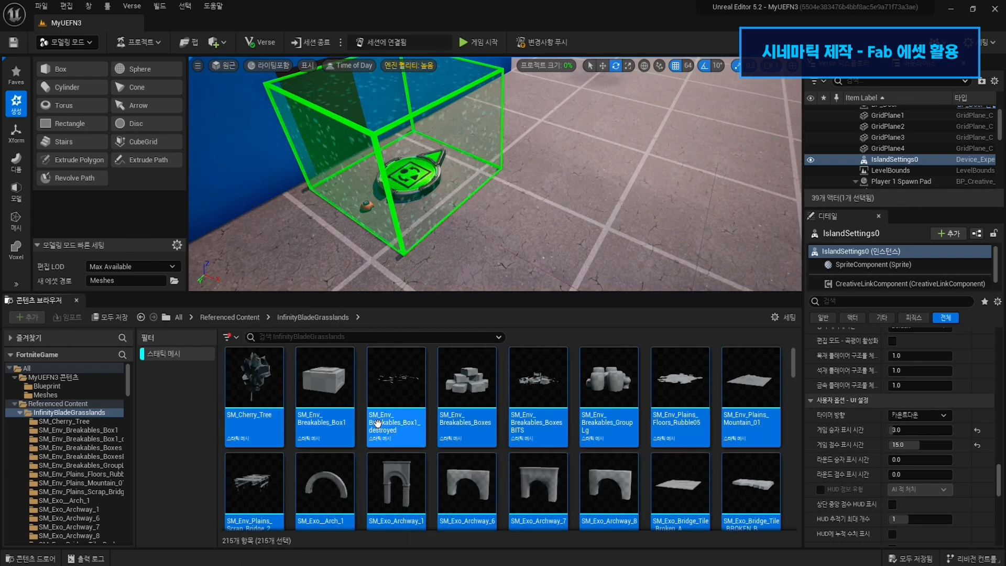
pyautogui.scroll(-1, 362, 435)
pyautogui.scroll(1, 361, 435)
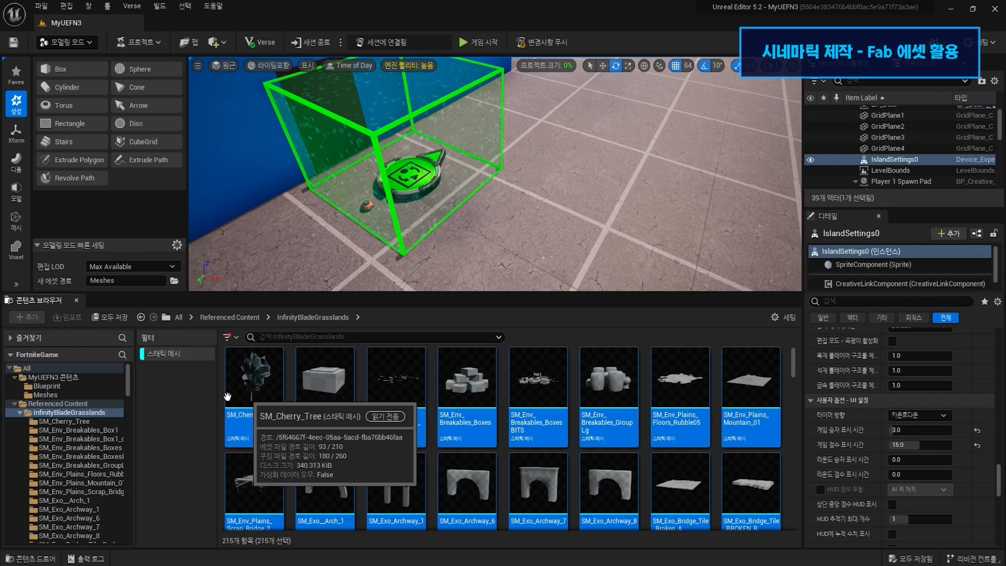
pyautogui.moveTo(74, 397); pyautogui.dragTo(449, 484)
pyautogui.click(408, 440)
# - Look through the static mesh thumbnails of the InfinityBladeGrasslands pack
pyautogui.scroll(-5, 425, 423)
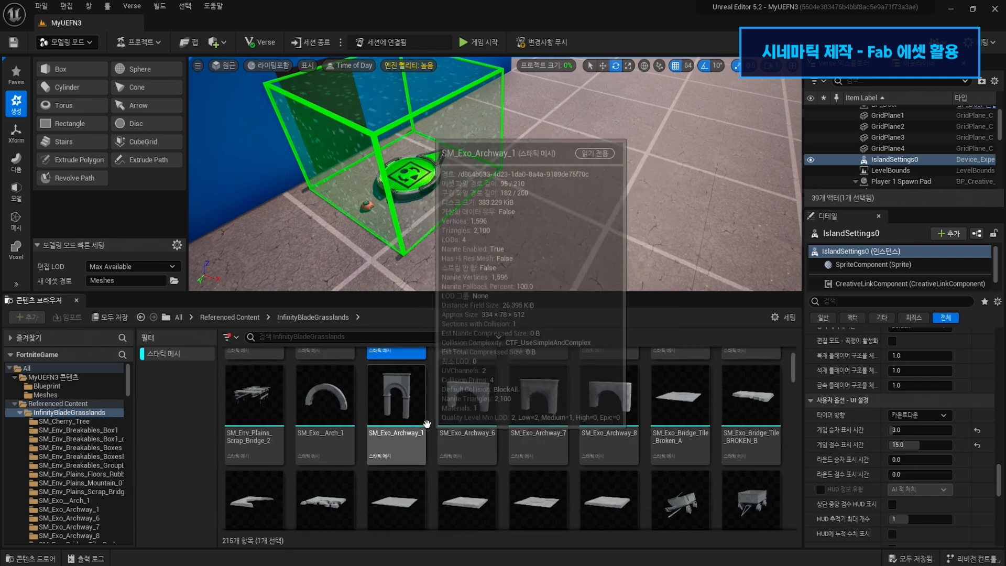
pyautogui.scroll(-8, 426, 422)
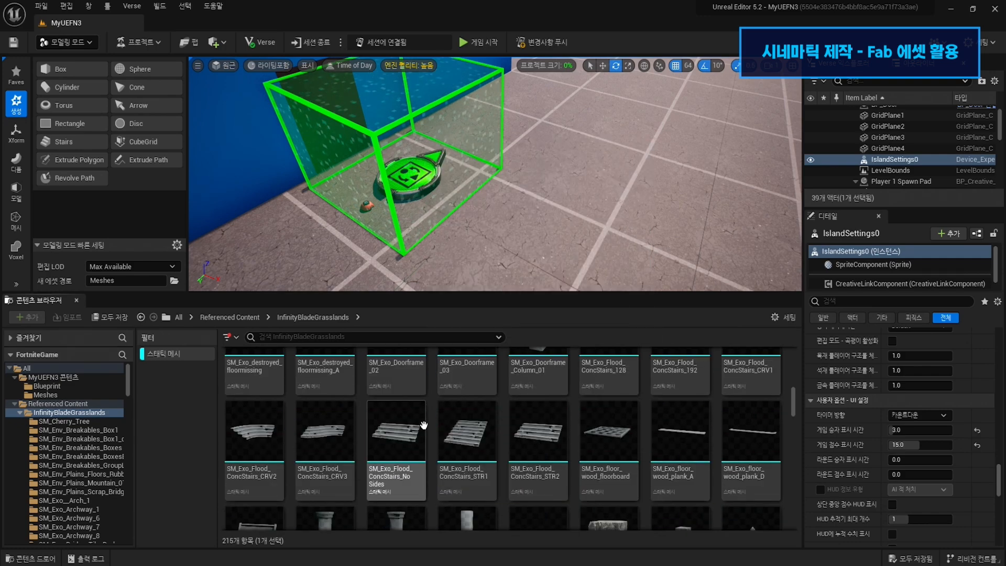
pyautogui.scroll(-10, 423, 424)
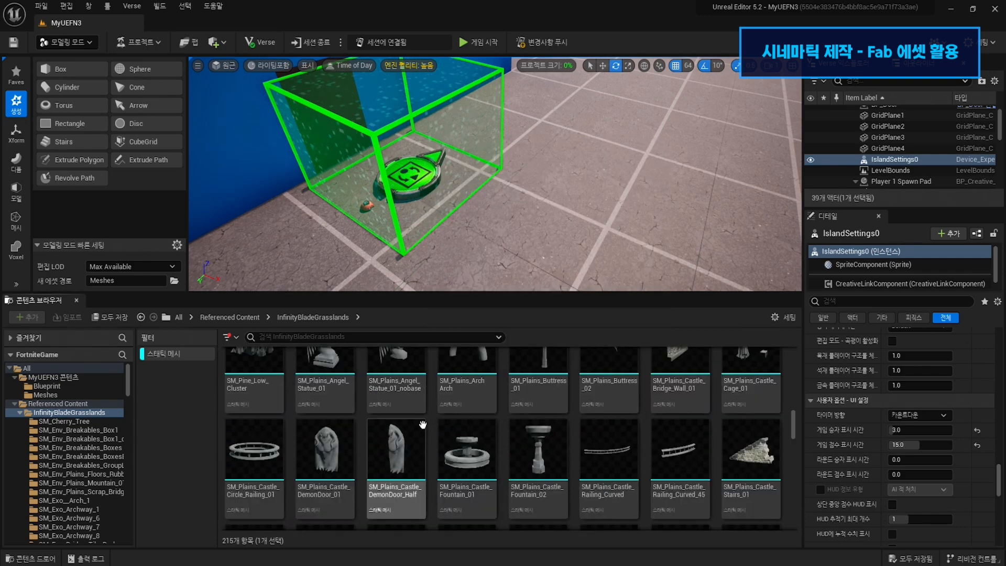
pyautogui.scroll(15, 422, 424)
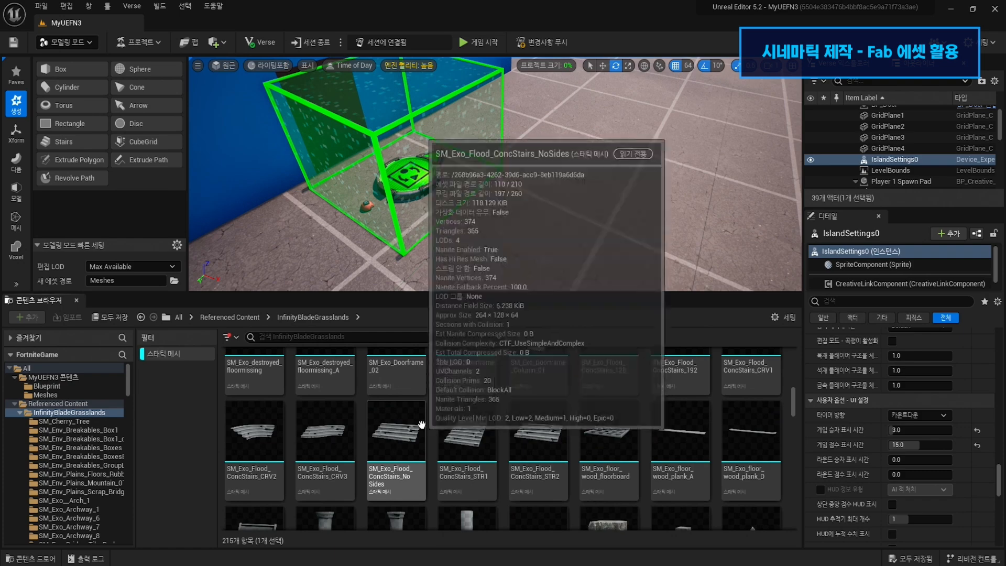
pyautogui.scroll(8, 419, 424)
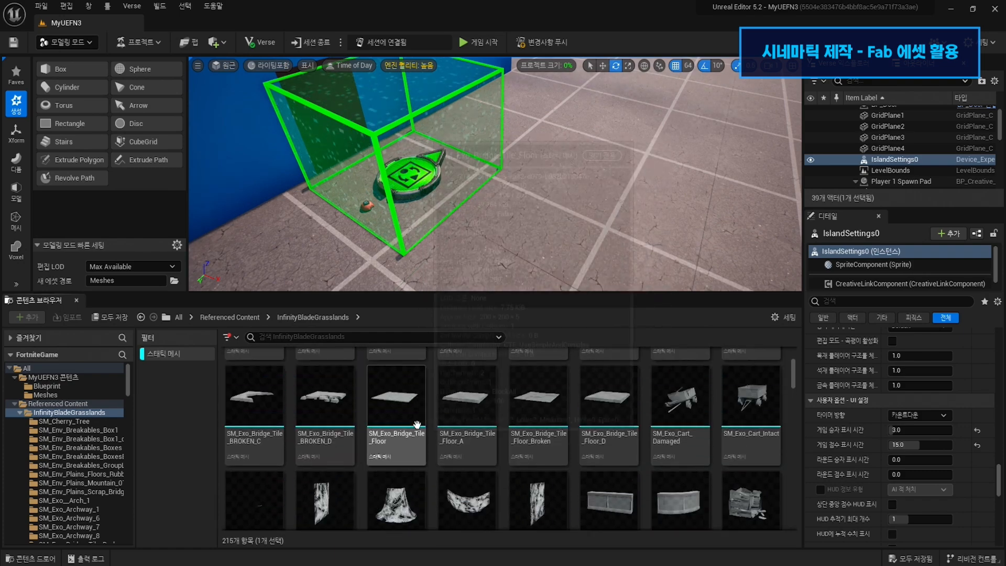
pyautogui.scroll(2, 417, 424)
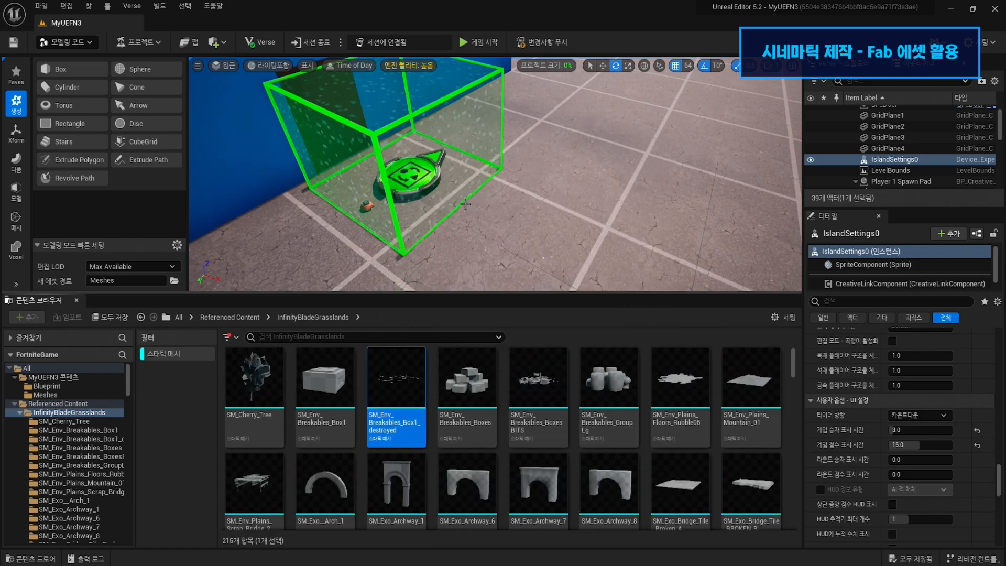
# - Search the InfinityBladeGrasslands static meshes for Floor and place SM_Plains_Floors_Block03 on an empty area of ground
pyautogui.moveTo(495, 174); pyautogui.dragTo(566, 136, button='right')
pyautogui.moveTo(566, 189); pyautogui.dragTo(533, 209, button='right')
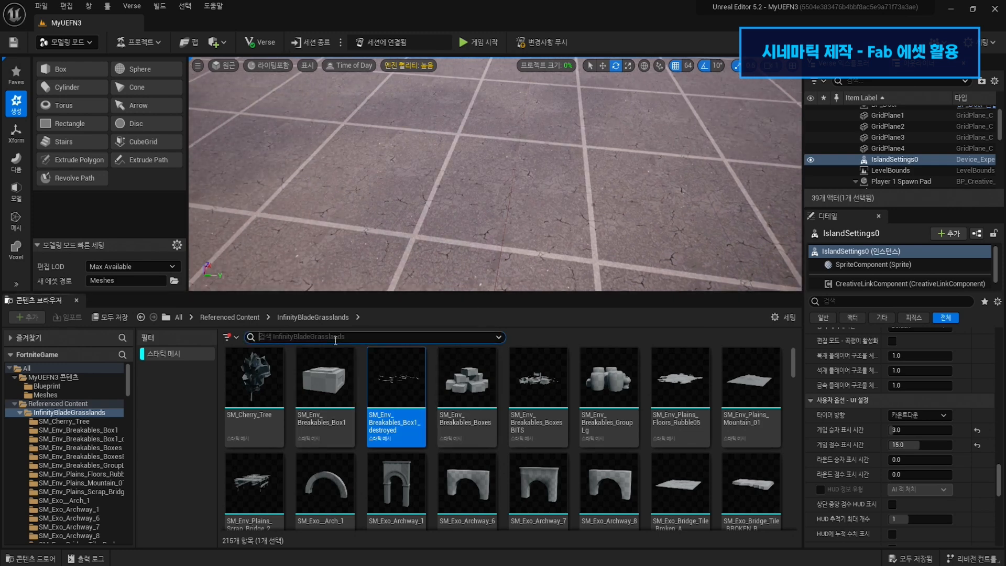
pyautogui.click(74, 413)
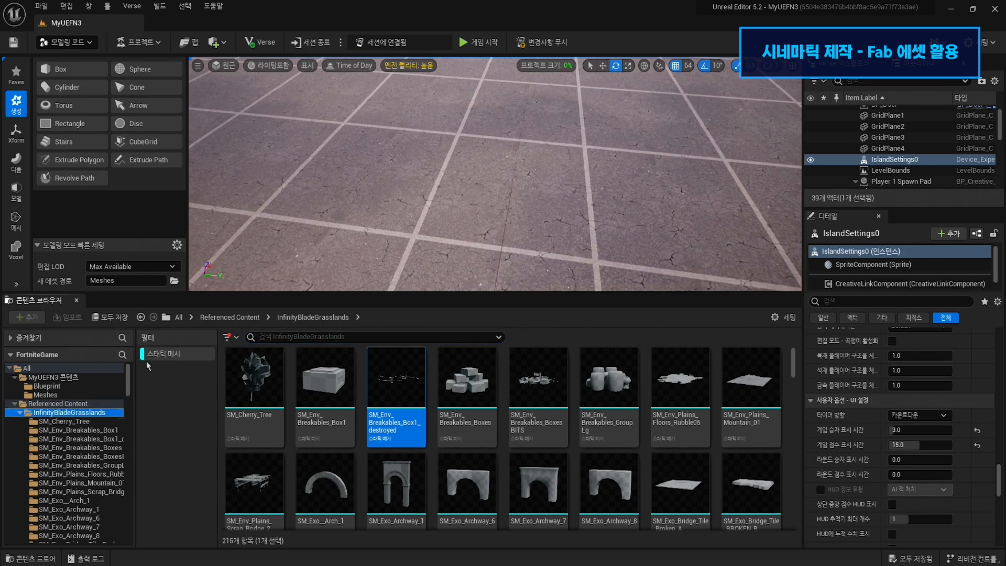
pyautogui.click(312, 337)
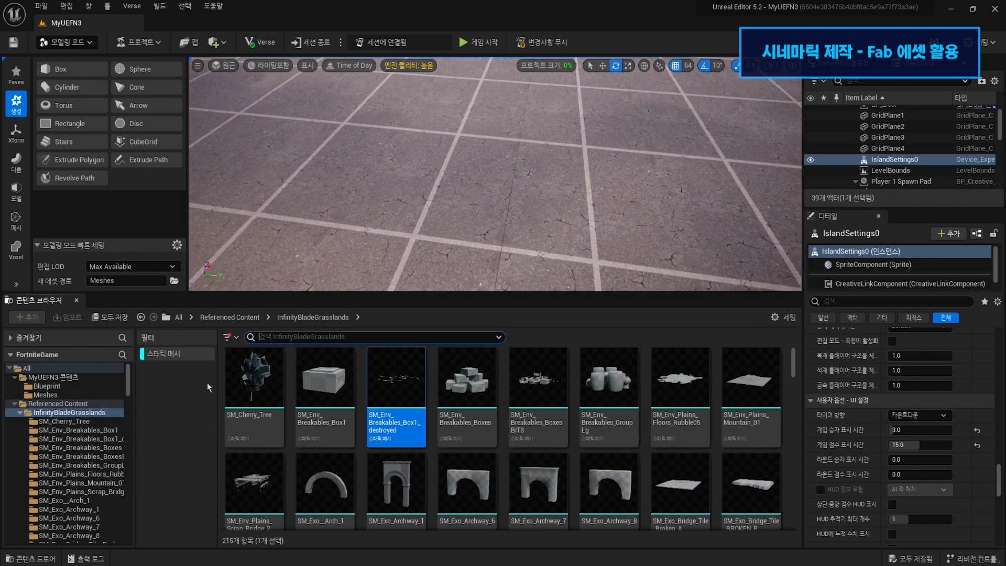
pyautogui.write('Floor')
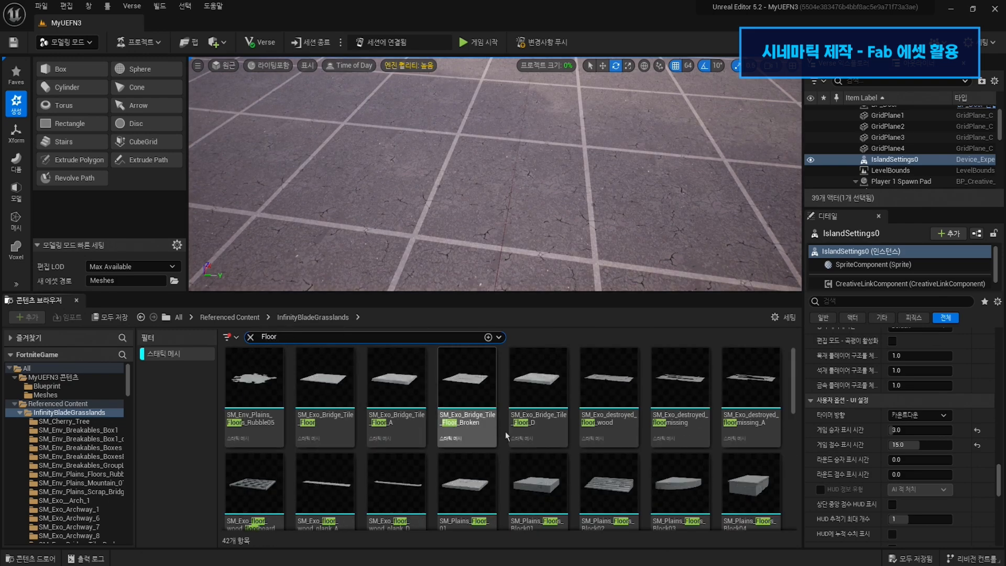
pyautogui.scroll(-1, 650, 432)
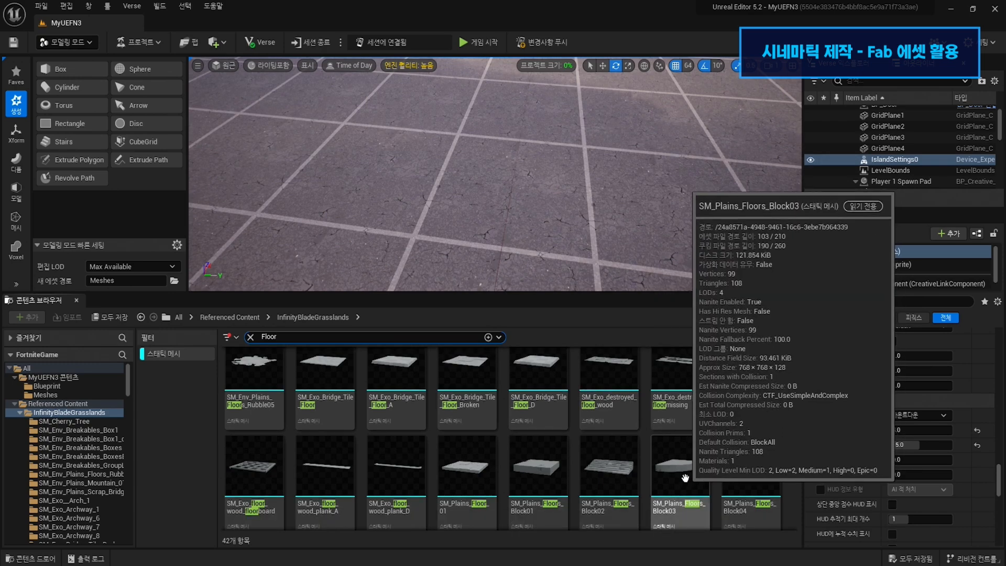
pyautogui.moveTo(697, 486); pyautogui.dragTo(523, 130)
# - In the top view, duplicate the quarter-circle floor block three times by rotation to complete a circular floor, and return to perspective
pyautogui.moveTo(542, 191); pyautogui.dragTo(661, 220, button='right')
pyautogui.press('w')
pyautogui.moveTo(495, 191); pyautogui.dragTo(522, 182, button='right')
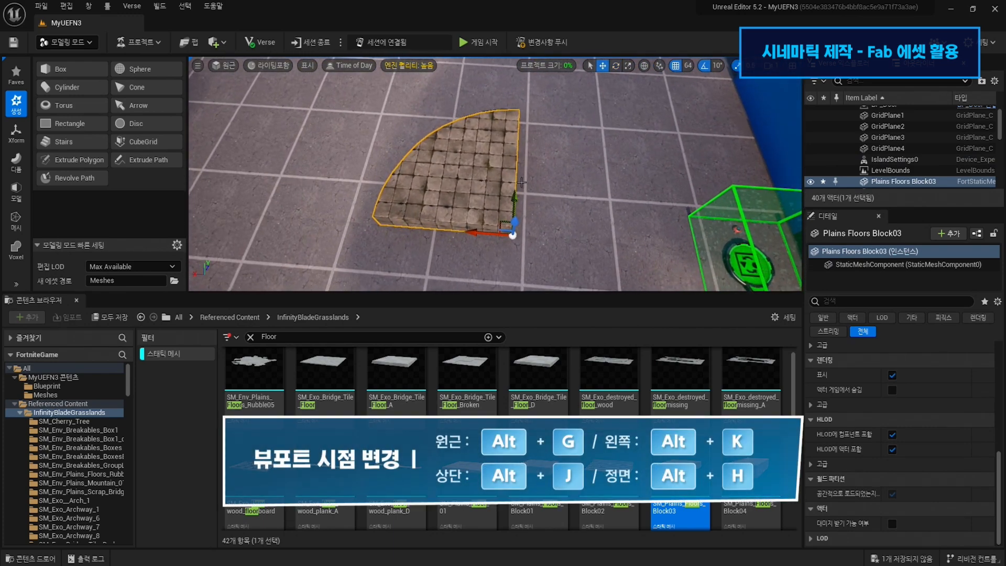
pyautogui.hotkey('alt', 'j')
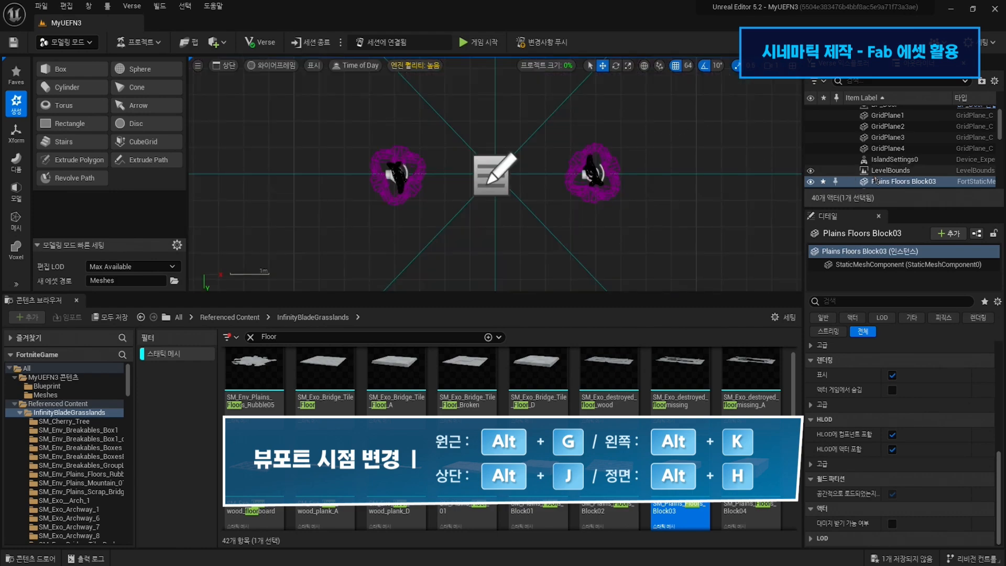
pyautogui.doubleClick(900, 182)
pyautogui.moveTo(540, 124); pyautogui.dragTo(614, 129, button='right')
pyautogui.scroll(4, 532, 143)
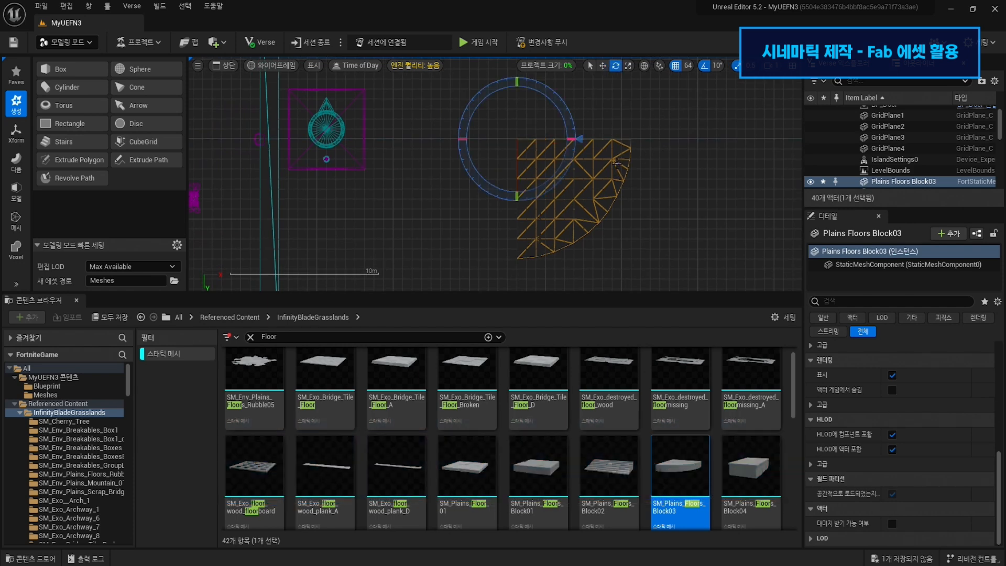
pyautogui.keyDown('alt'); pyautogui.moveTo(549, 187); pyautogui.dragTo(571, 94); pyautogui.keyUp('alt')
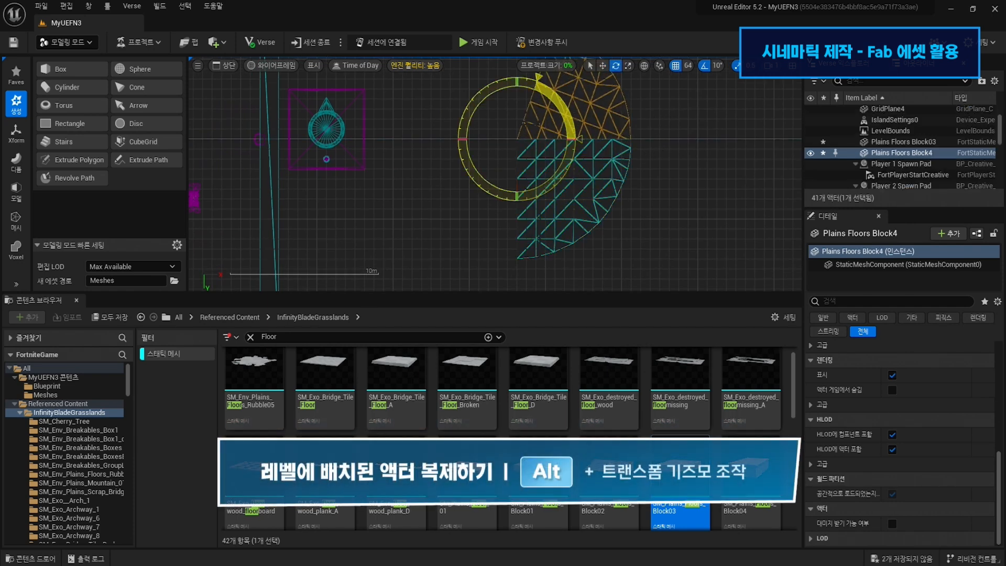
pyautogui.keyDown('alt'); pyautogui.moveTo(505, 74); pyautogui.dragTo(516, 74); pyautogui.keyUp('alt')
pyautogui.keyDown('alt'); pyautogui.moveTo(562, 110); pyautogui.dragTo(547, 149); pyautogui.keyUp('alt')
pyautogui.hotkey('alt', 'g')
pyautogui.moveTo(509, 144); pyautogui.dragTo(553, 148, button='right')
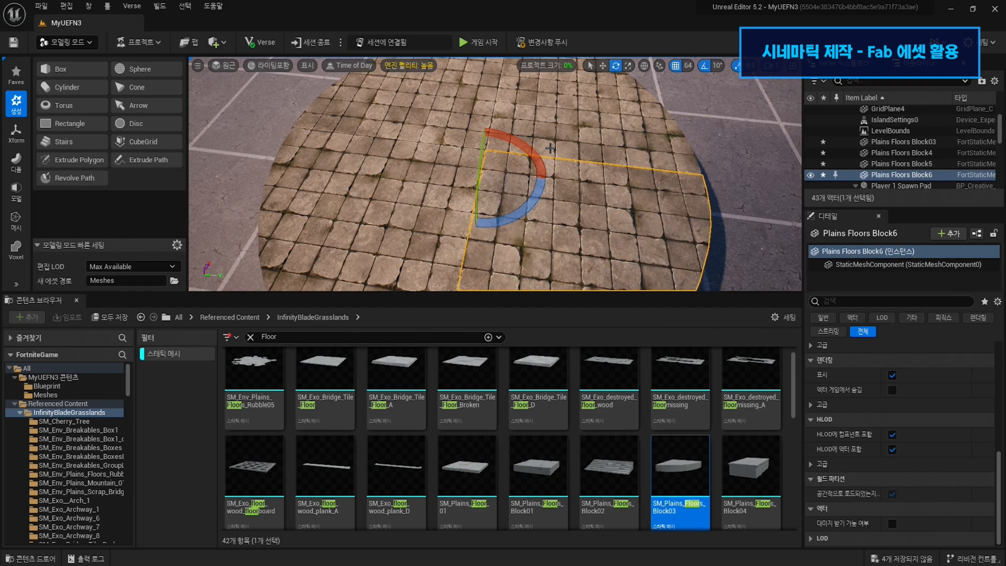
# - Search the pack for Statue and place SM_Plains_Angel_Statue_01 on the circular stone floor
pyautogui.click(251, 337)
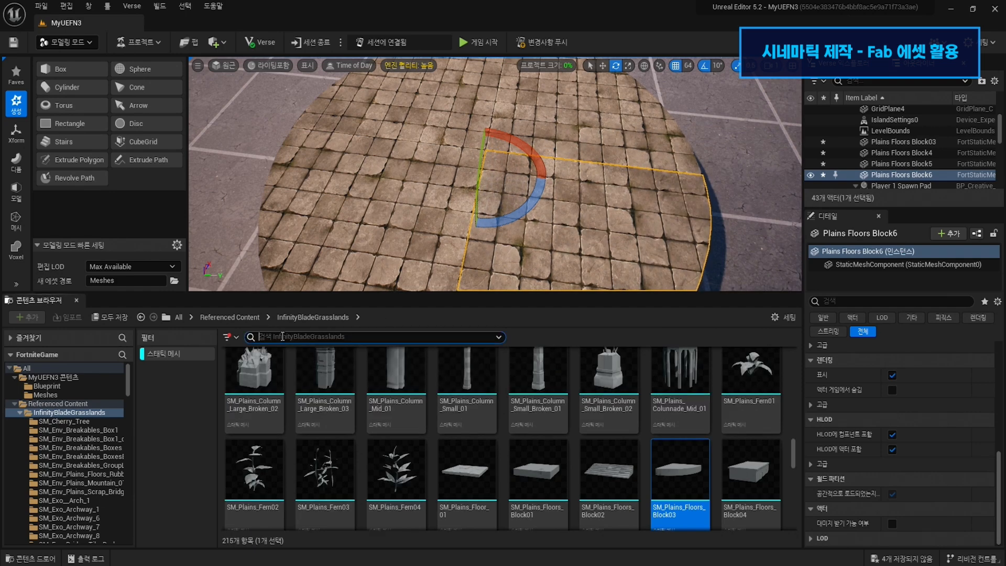
pyautogui.write('Statue')
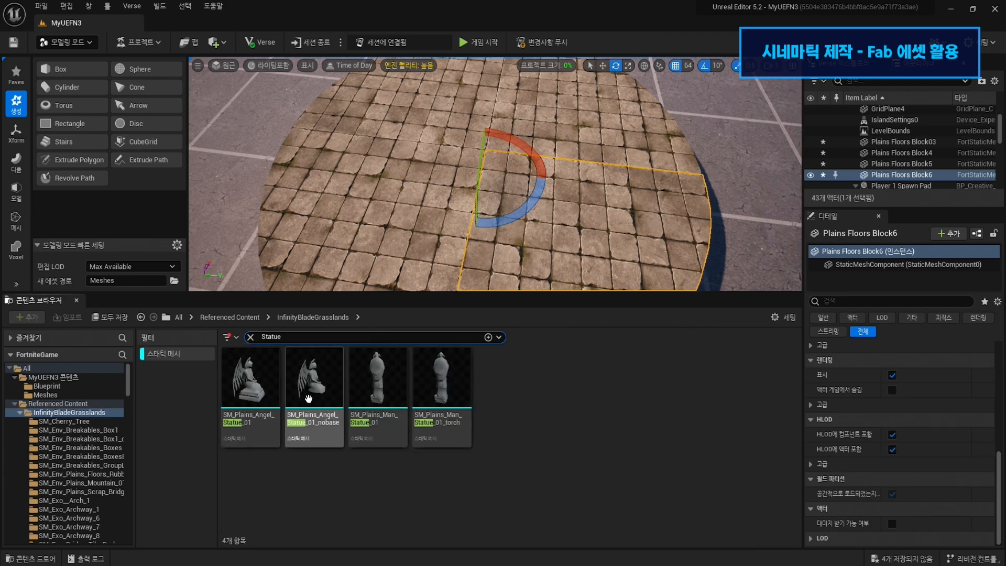
pyautogui.moveTo(244, 418); pyautogui.dragTo(493, 127)
pyautogui.moveTo(531, 155); pyautogui.dragTo(480, 174)
pyautogui.moveTo(495, 174)
pyautogui.mouseDown(button='right')
pyautogui.moveTo(455, 152)
pyautogui.moveTo(516, 158)
pyautogui.moveTo(497, 156)
pyautogui.mouseUp(button='right')
pyautogui.press('s')
pyautogui.press('w')
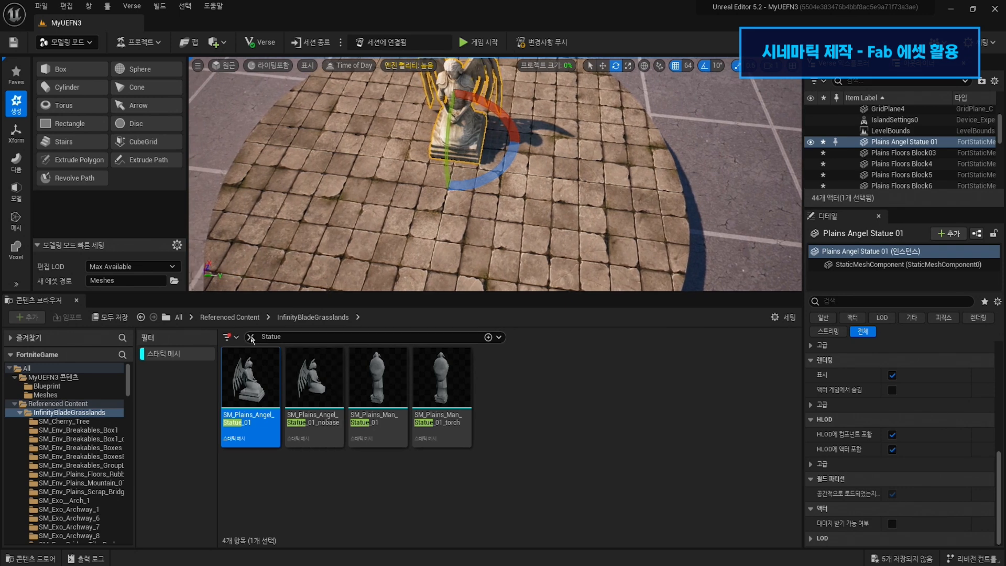
# - Clear the asset search and place the SM_LeavePiles_02 mesh on the floor next to the angel statue
pyautogui.click(251, 338)
pyautogui.scroll(-5, 82, 497)
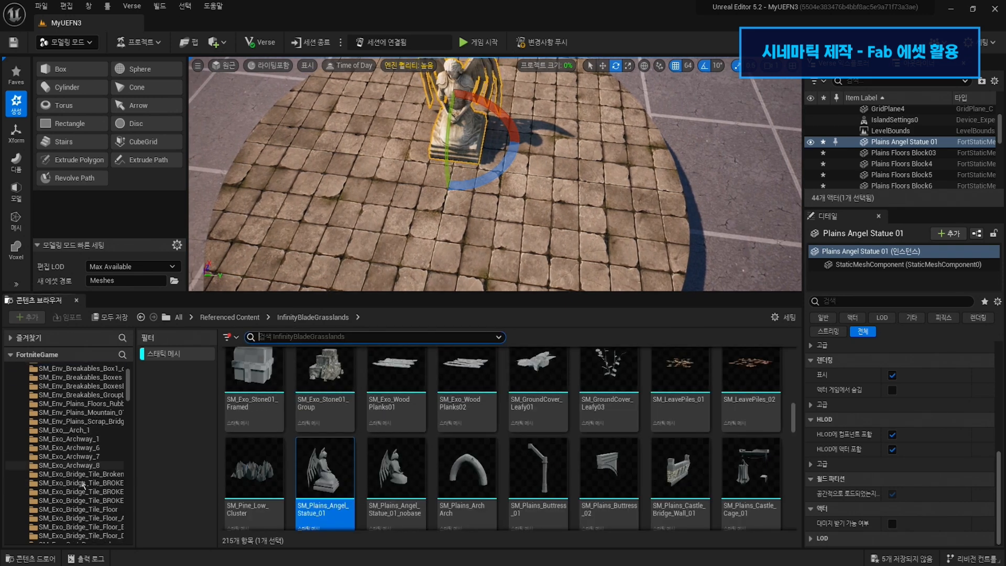
pyautogui.scroll(-5, 82, 497)
pyautogui.click(83, 488)
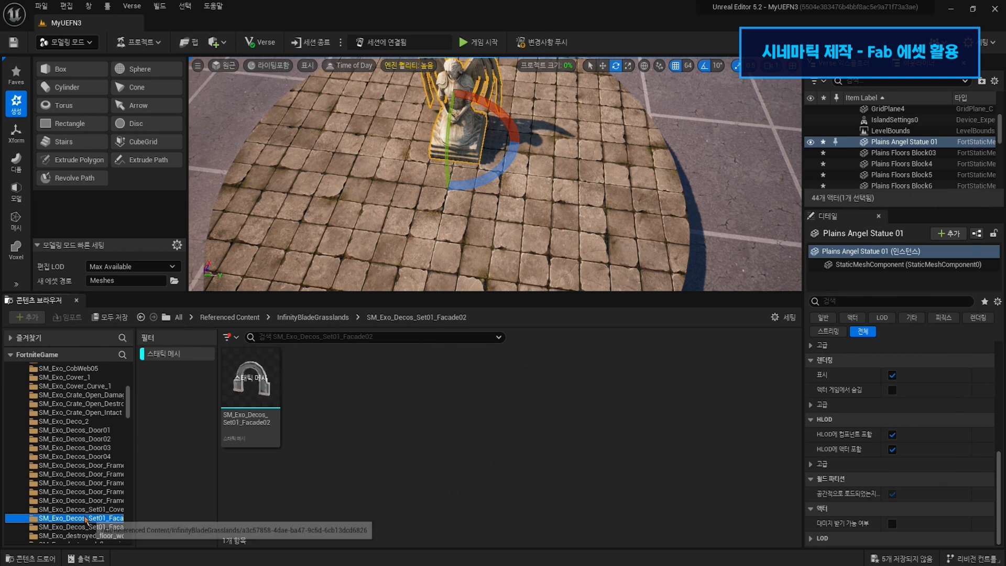
pyautogui.scroll(-3, 88, 468)
pyautogui.scroll(3, 92, 469)
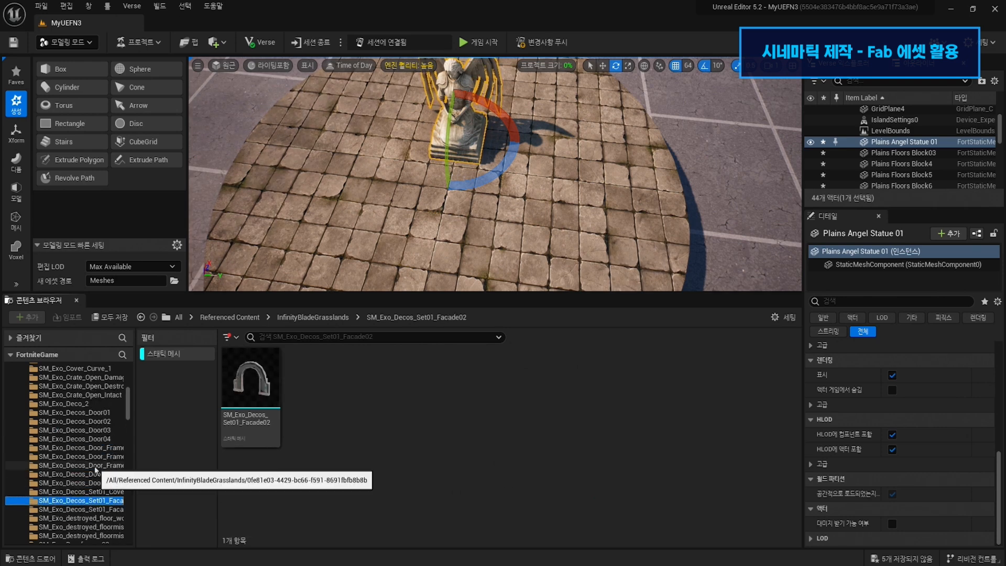
pyautogui.scroll(-10, 95, 470)
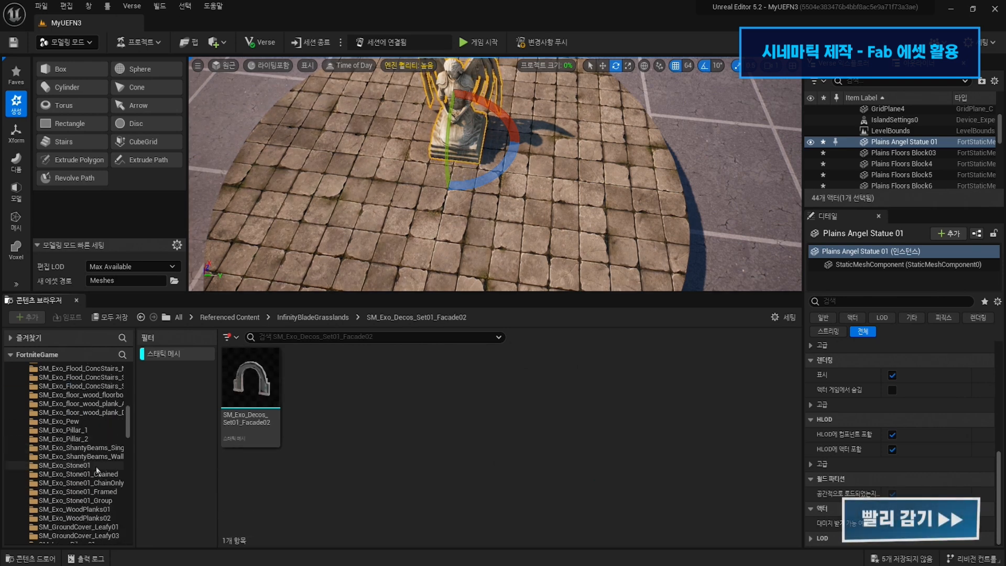
pyautogui.click(78, 500)
pyautogui.moveTo(251, 377); pyautogui.dragTo(516, 175)
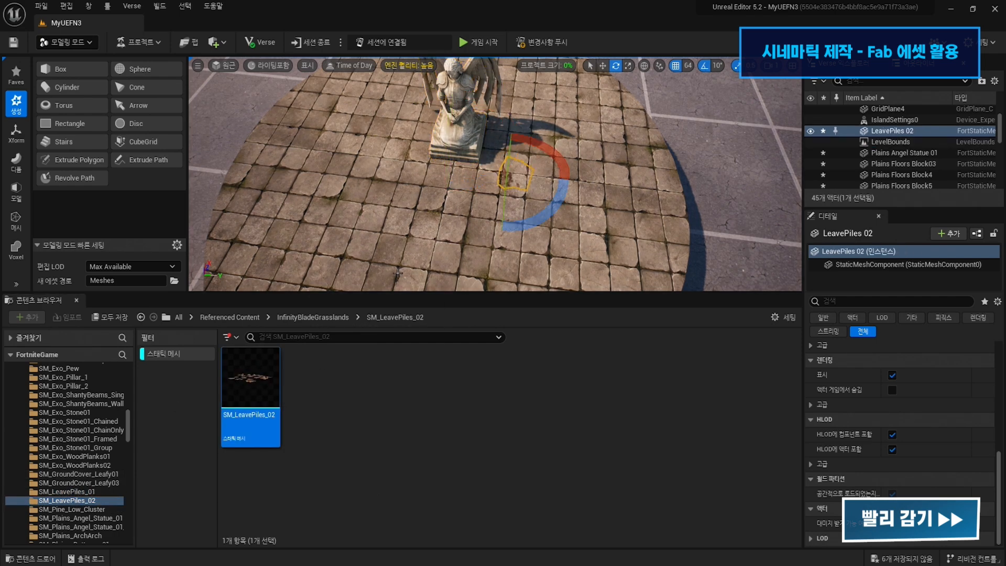
# - Place the four ferns SM_Plains_Fern01 to SM_Plains_Fern04 around the base of the angel statue
pyautogui.scroll(-3, 96, 466)
pyautogui.scroll(-10, 96, 464)
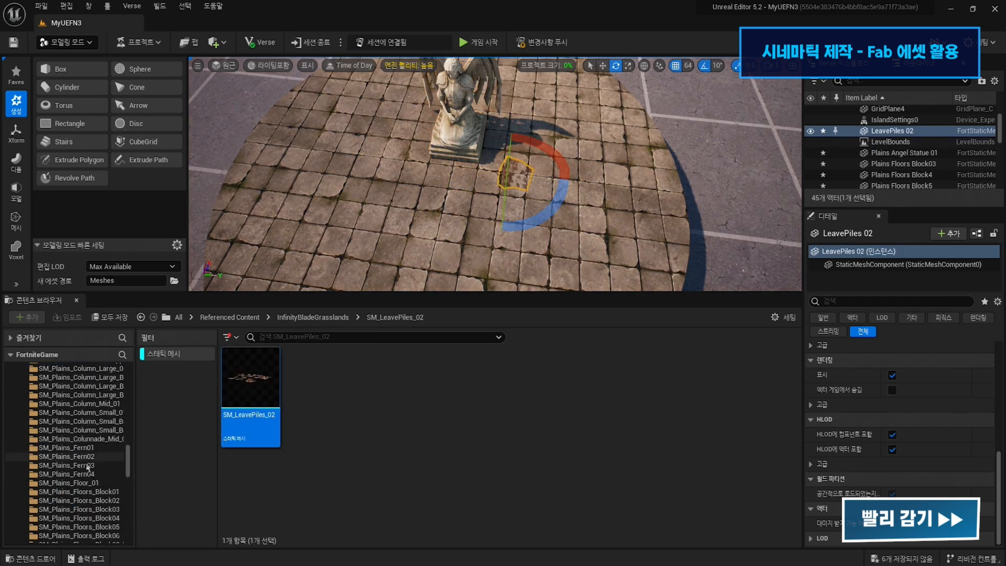
pyautogui.click(67, 448)
pyautogui.moveTo(250, 378); pyautogui.dragTo(464, 180)
pyautogui.click(65, 457)
pyautogui.click(70, 465)
pyautogui.click(66, 473)
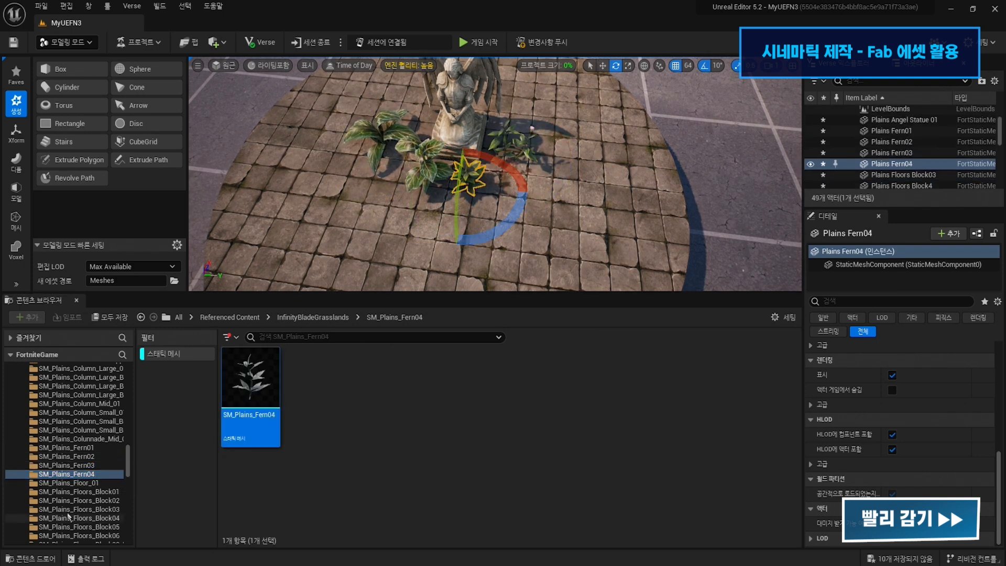
# - Place the four flower meshes Plains Flowers01 to Flowers04 on the floor in front of the ferns
pyautogui.scroll(-5, 79, 471)
pyautogui.click(73, 421)
pyautogui.moveTo(248, 405); pyautogui.dragTo(398, 212)
pyautogui.click(95, 430)
pyautogui.moveTo(251, 387); pyautogui.dragTo(391, 238)
pyautogui.click(97, 439)
pyautogui.click(89, 448)
# - Place SM_Plains_LargeRock02 next to the angel statue and scale it down to roughly the statue's height
pyautogui.scroll(-5, 90, 510)
pyautogui.click(76, 368)
pyautogui.moveTo(251, 377); pyautogui.dragTo(376, 164)
pyautogui.press('f')
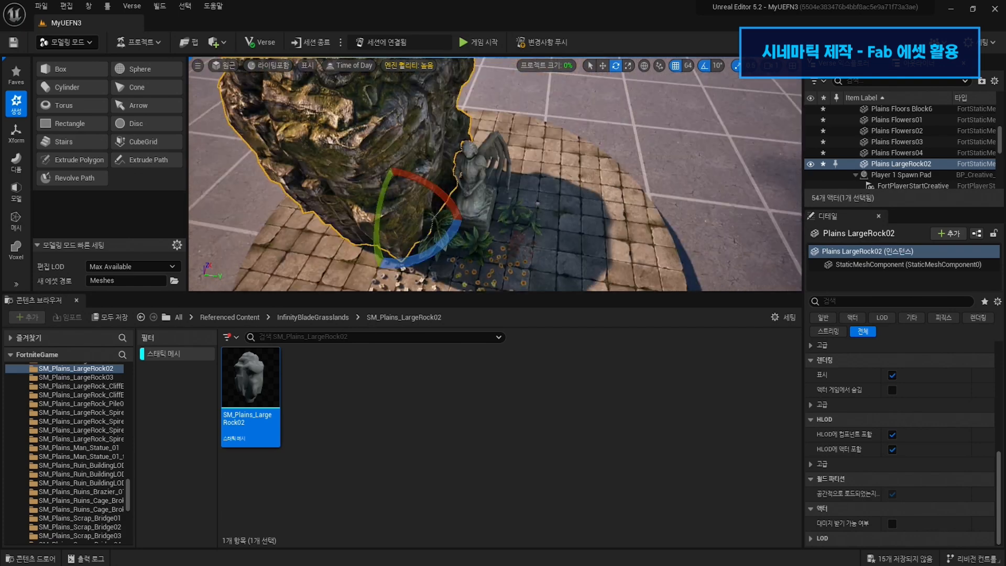
pyautogui.press('r')
pyautogui.moveTo(423, 267)
pyautogui.mouseDown()
pyautogui.moveTo(408, 277)
pyautogui.moveTo(423, 265)
pyautogui.mouseUp()
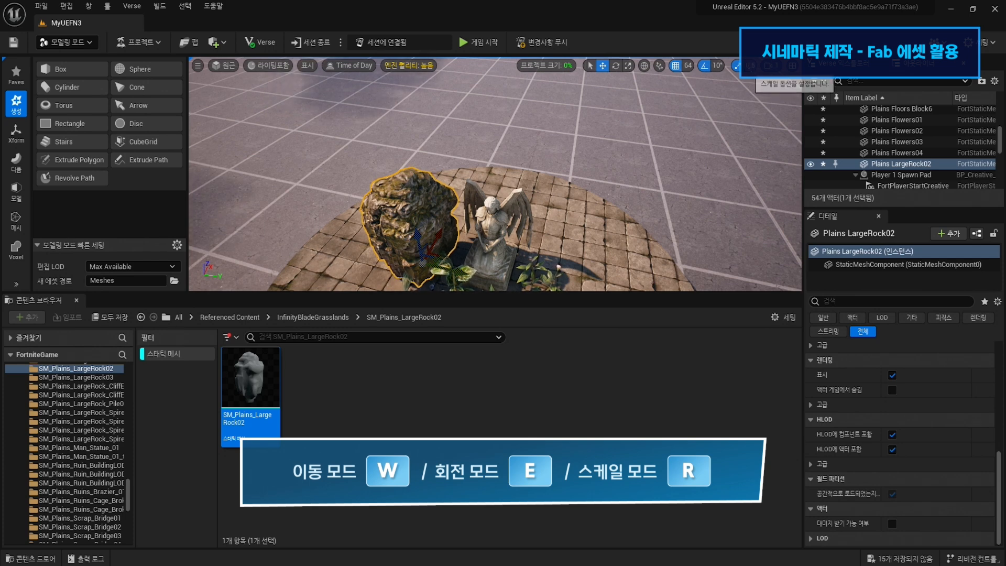
# - Turn off scale grid snapping and reposition the large rock close beside the angel statue
pyautogui.moveTo(398, 182); pyautogui.dragTo(396, 193, button='right')
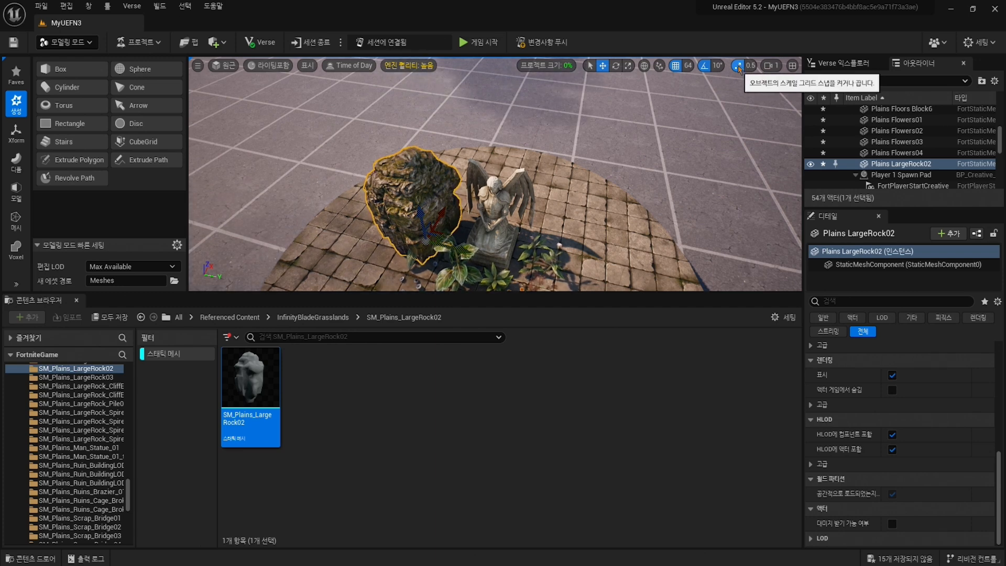
pyautogui.click(737, 68)
pyautogui.moveTo(421, 239); pyautogui.dragTo(437, 237)
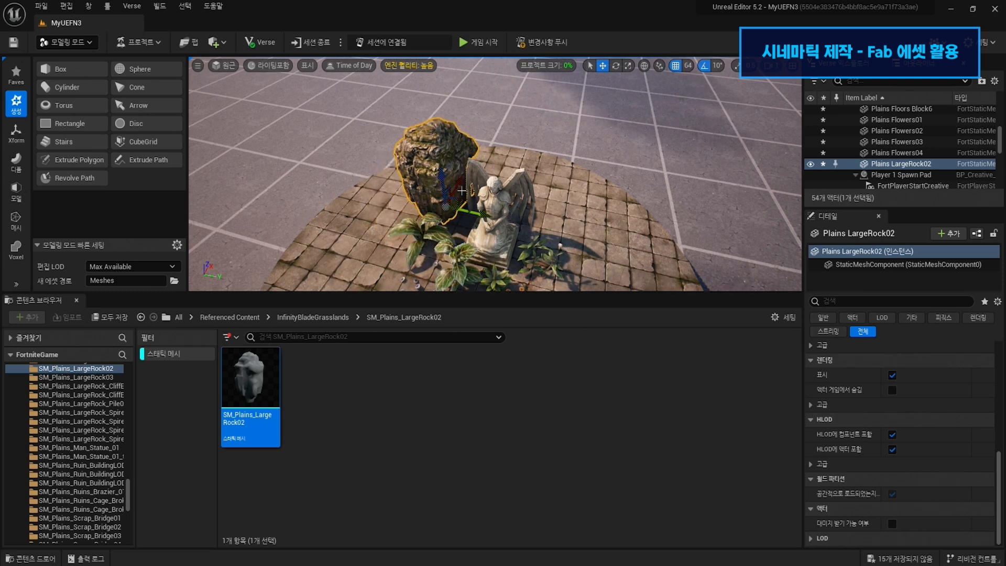
pyautogui.moveTo(450, 210); pyautogui.dragTo(468, 207)
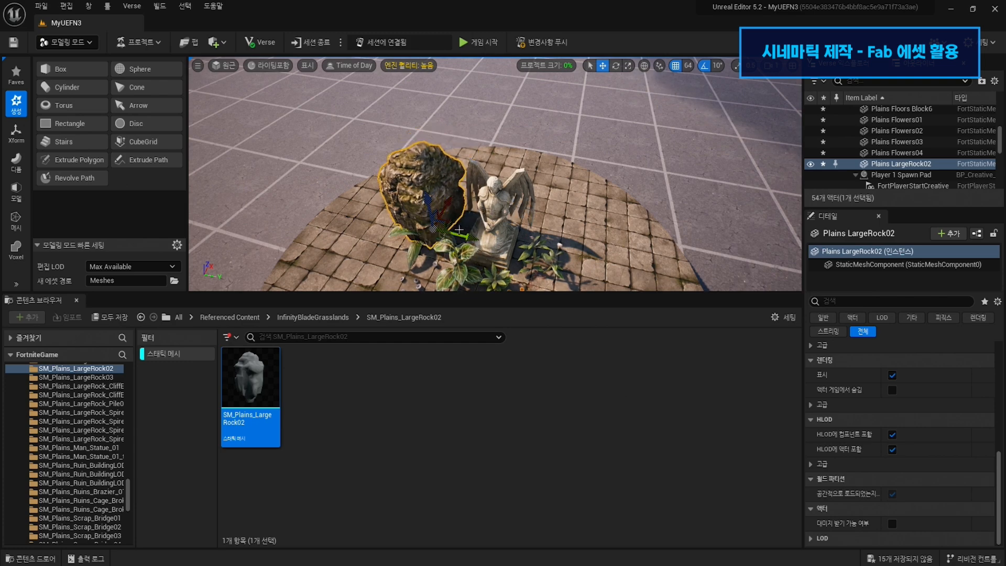
pyautogui.moveTo(440, 238); pyautogui.dragTo(456, 243)
# - Place SM_Plains_Tree01 and SM_Plains_Tree_Branch01 on opposite sides of the angel statue
pyautogui.moveTo(457, 243); pyautogui.dragTo(457, 254, button='right')
pyautogui.scroll(-7, 101, 471)
pyautogui.click(89, 465)
pyautogui.moveTo(251, 378); pyautogui.dragTo(555, 206)
pyautogui.moveTo(556, 206); pyautogui.dragTo(555, 236, button='right')
pyautogui.click(78, 474)
pyautogui.moveTo(250, 377); pyautogui.dragTo(419, 220)
pyautogui.moveTo(420, 220); pyautogui.dragTo(419, 188, button='right')
# - Rotate and rescale Plains Tree01 so that it leans outward beside the statue
pyautogui.click(565, 157)
pyautogui.press('e')
pyautogui.moveTo(517, 226); pyautogui.dragTo(567, 208)
pyautogui.press('r')
pyautogui.moveTo(514, 191); pyautogui.dragTo(493, 204)
pyautogui.press('w')
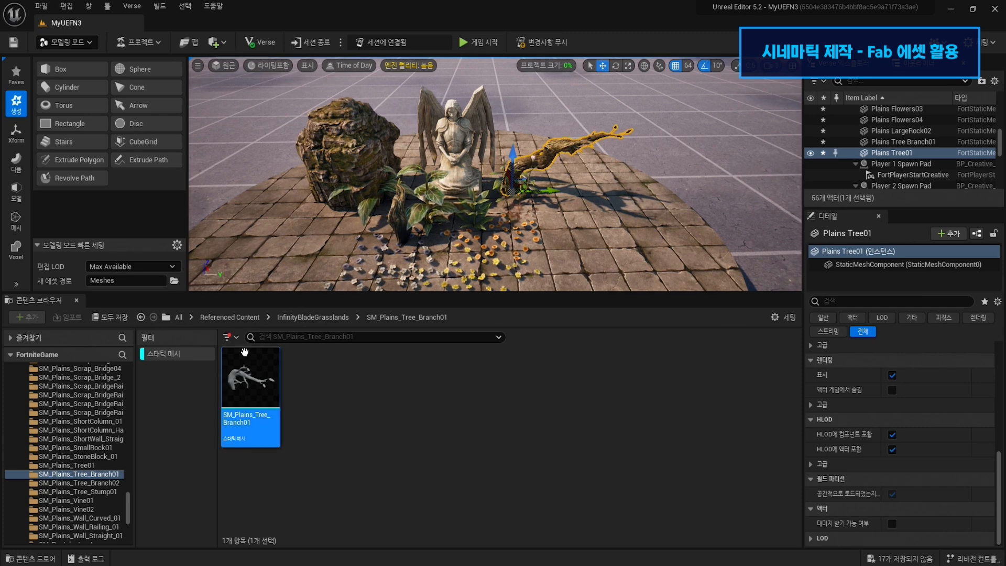
pyautogui.moveTo(539, 108); pyautogui.dragTo(529, 133, button='right')
pyautogui.press('w')
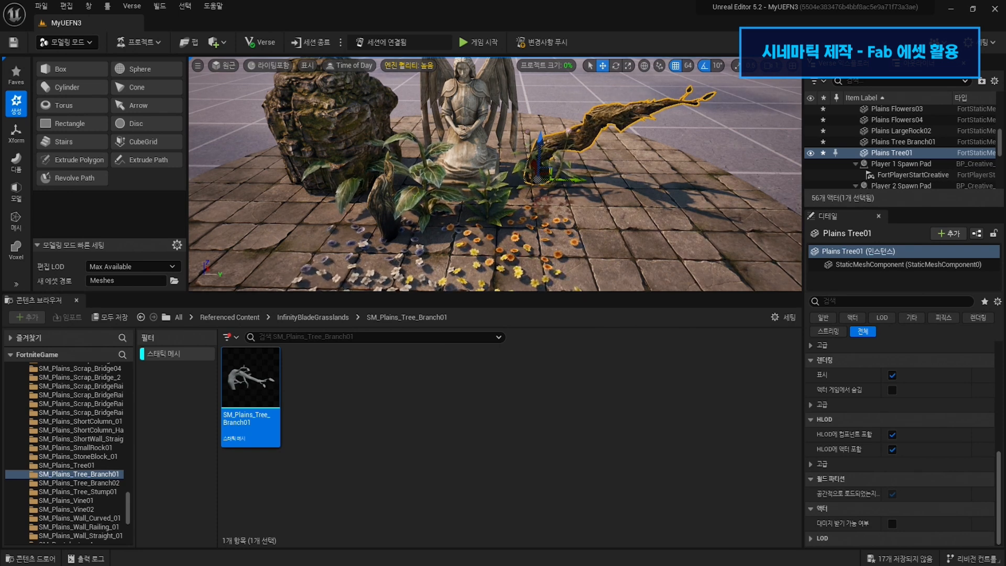
# - Switch the editor to selection mode and add a rect light (렉트 라이트) to the scene
pyautogui.click(479, 428)
pyautogui.click(86, 43)
pyautogui.click(60, 61)
pyautogui.click(132, 42)
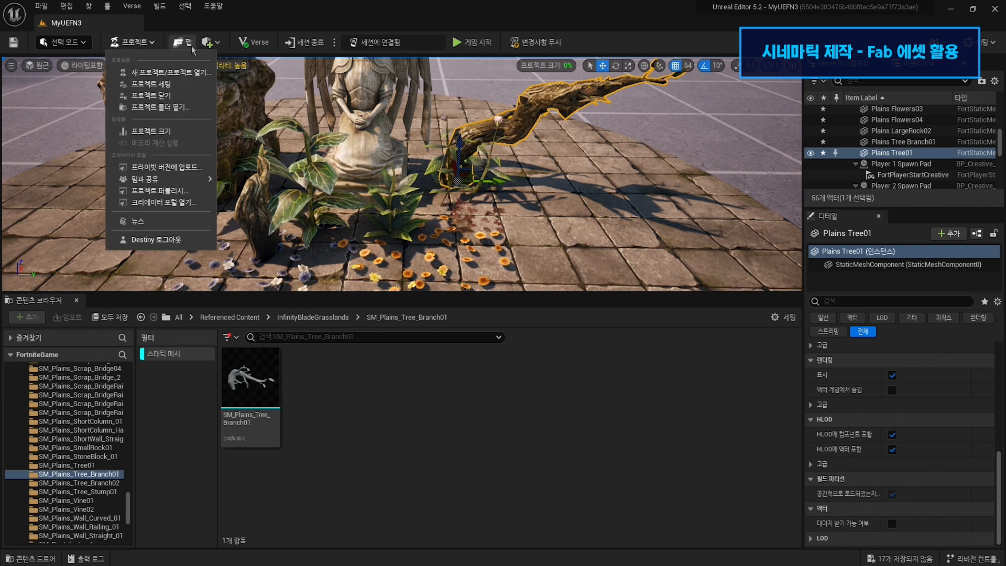
pyautogui.click(217, 42)
pyautogui.moveTo(256, 85)
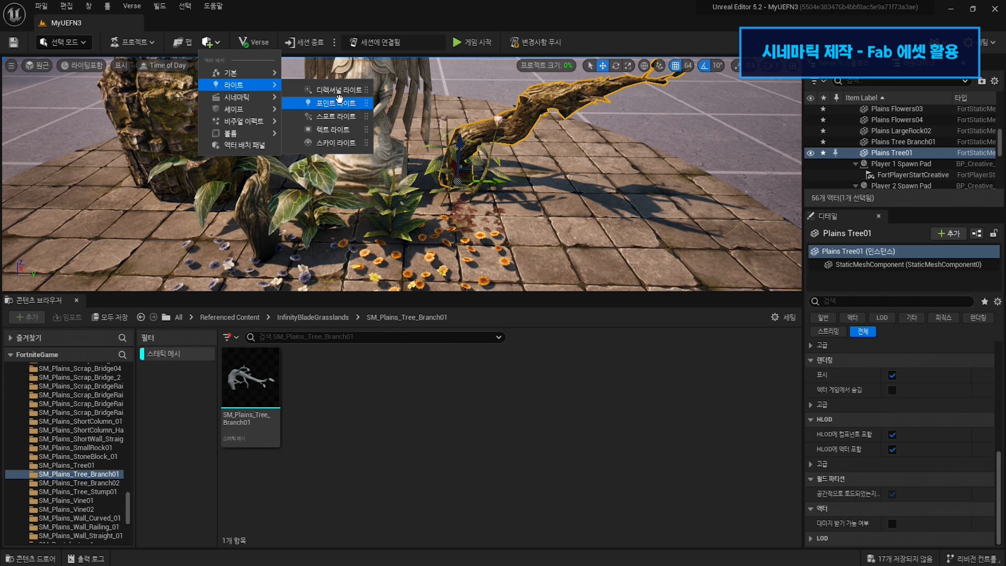
pyautogui.click(344, 130)
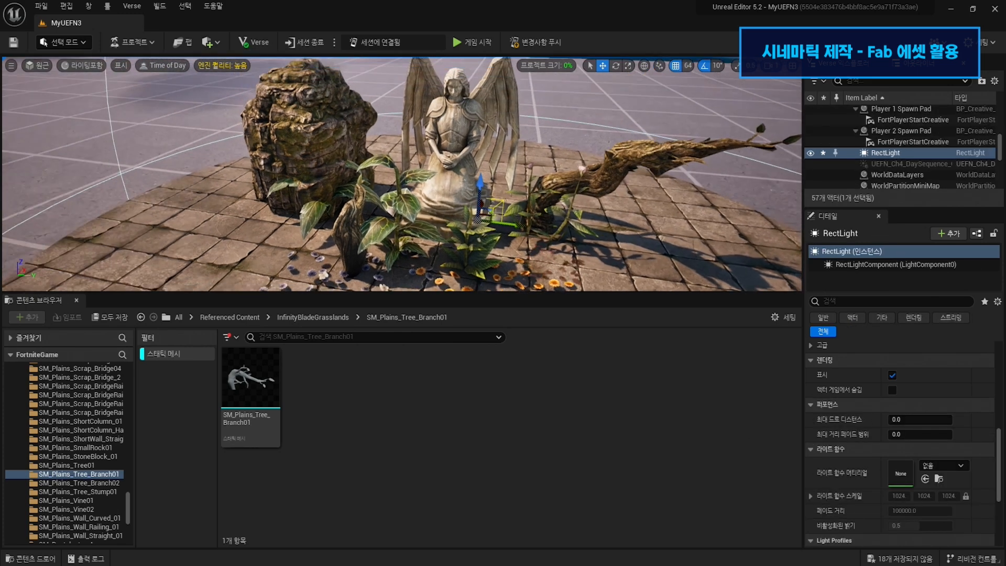
# - Position the rect light in front of the statue, raise it and tilt it to aim down at the scene
pyautogui.press('w')
pyautogui.moveTo(525, 175); pyautogui.dragTo(529, 178, button='right')
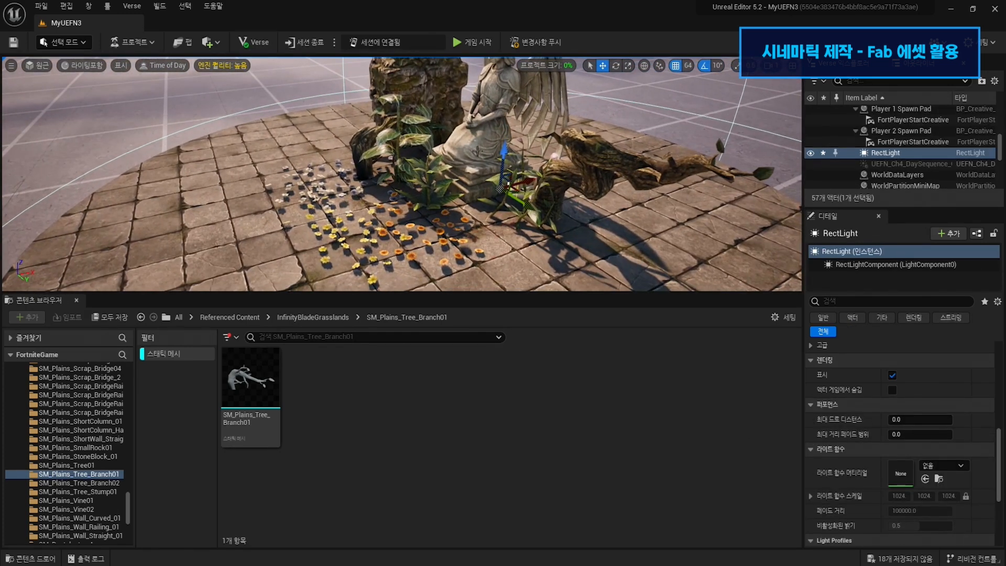
pyautogui.moveTo(526, 176); pyautogui.dragTo(327, 61)
pyautogui.press('f')
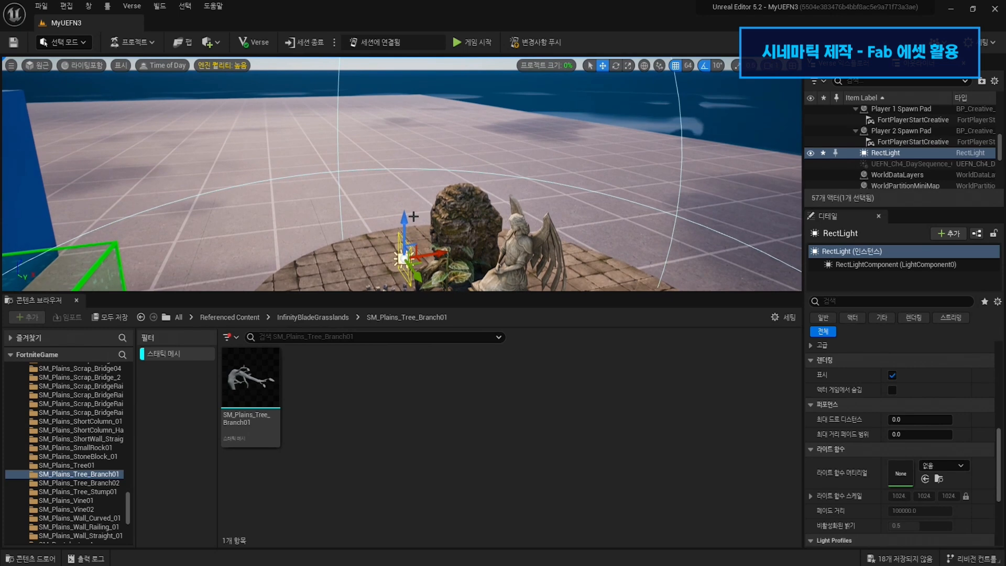
pyautogui.press('e')
pyautogui.moveTo(366, 162); pyautogui.dragTo(400, 230)
pyautogui.press('w')
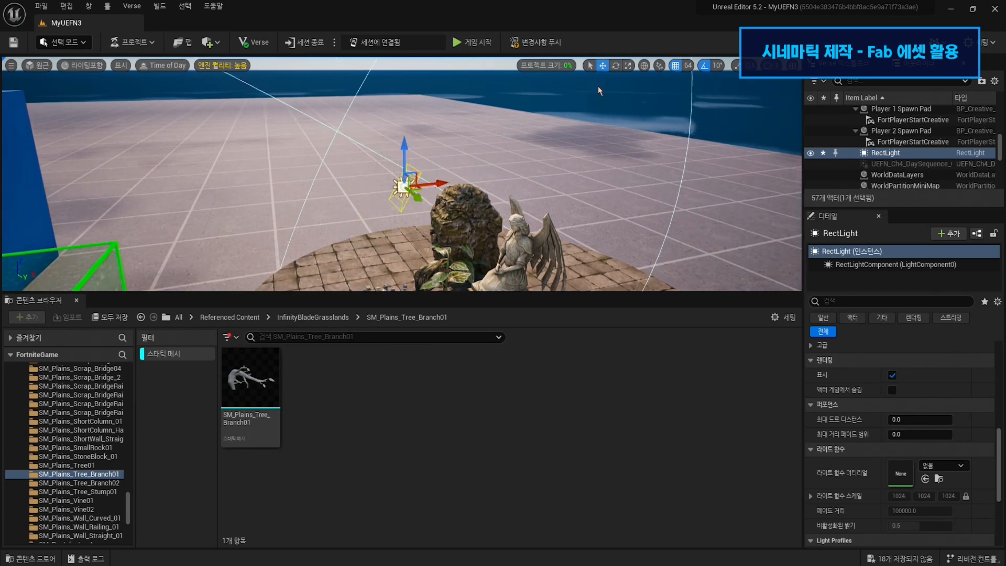
# - Switch the transform gizmo to local space and move the rect light along its own axes closer to the statue
pyautogui.click(644, 65)
pyautogui.moveTo(444, 207); pyautogui.dragTo(499, 235)
pyautogui.moveTo(481, 182); pyautogui.dragTo(466, 245)
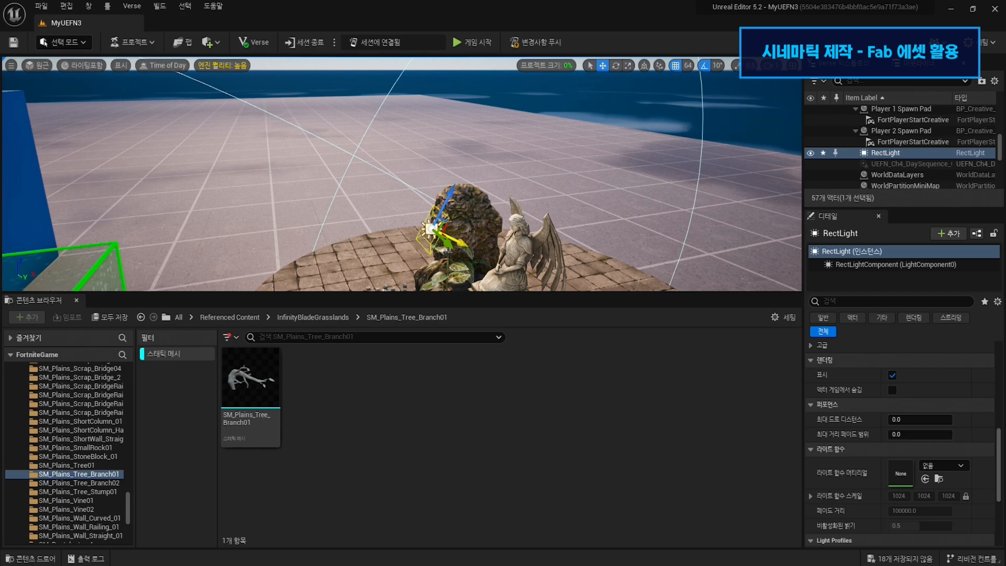
pyautogui.moveTo(326, 198); pyautogui.dragTo(488, 157, button='right')
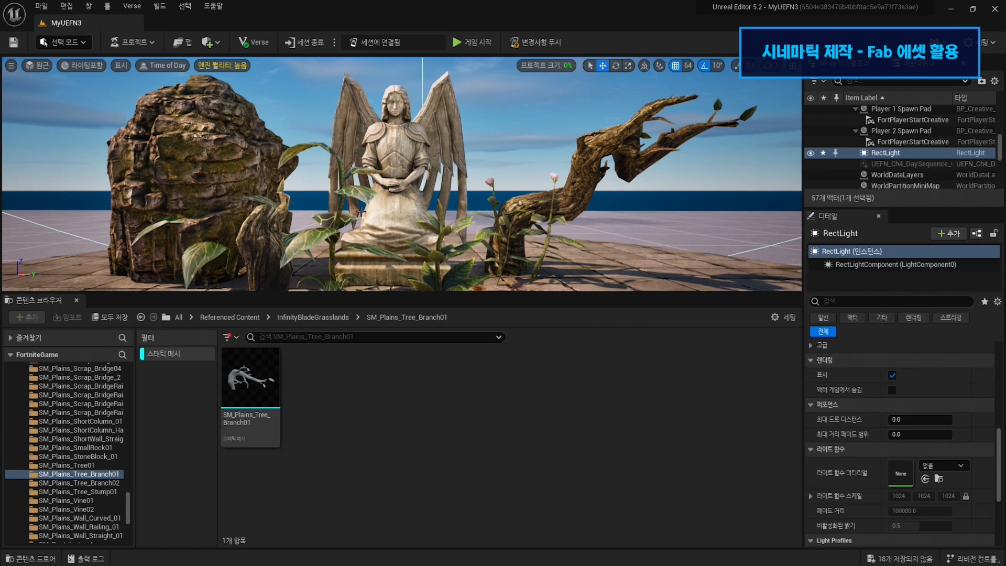
# - Turn off the static mesh filter and create a folder named Cinematic inside MyUEFN3 content
pyautogui.click(159, 355)
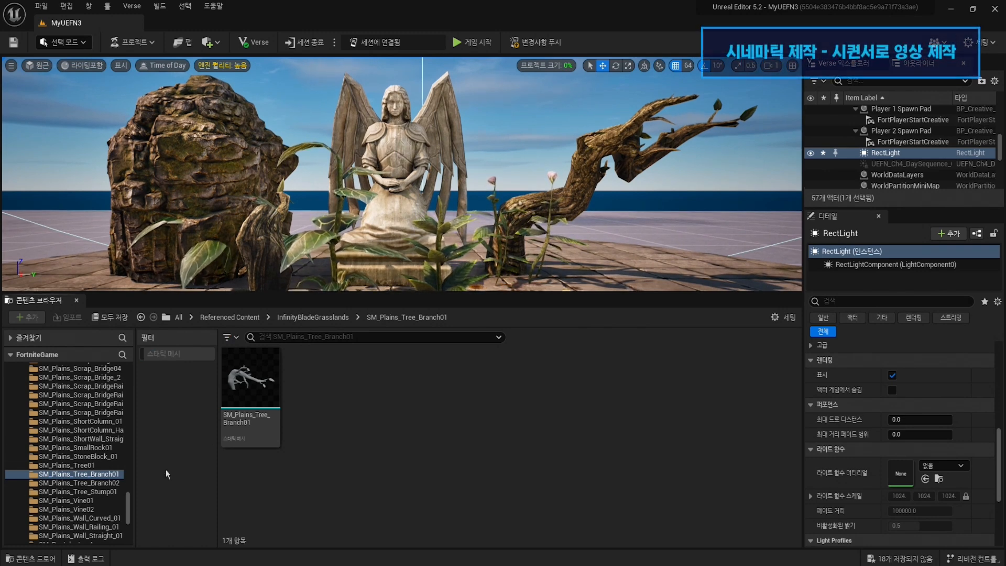
pyautogui.moveTo(129, 512); pyautogui.dragTo(154, 347)
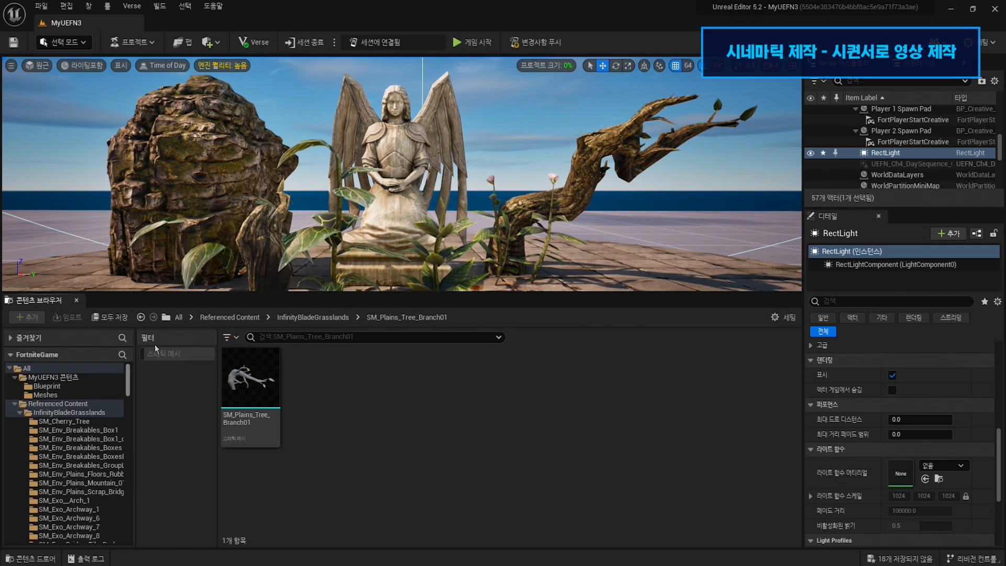
pyautogui.click(15, 404)
pyautogui.click(45, 378)
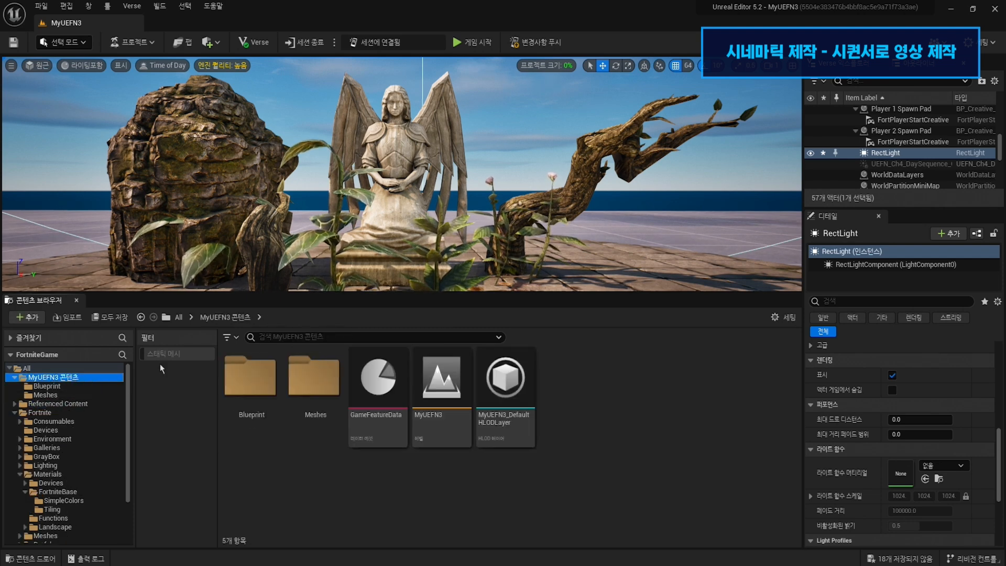
pyautogui.rightClick(64, 377)
pyautogui.click(131, 190)
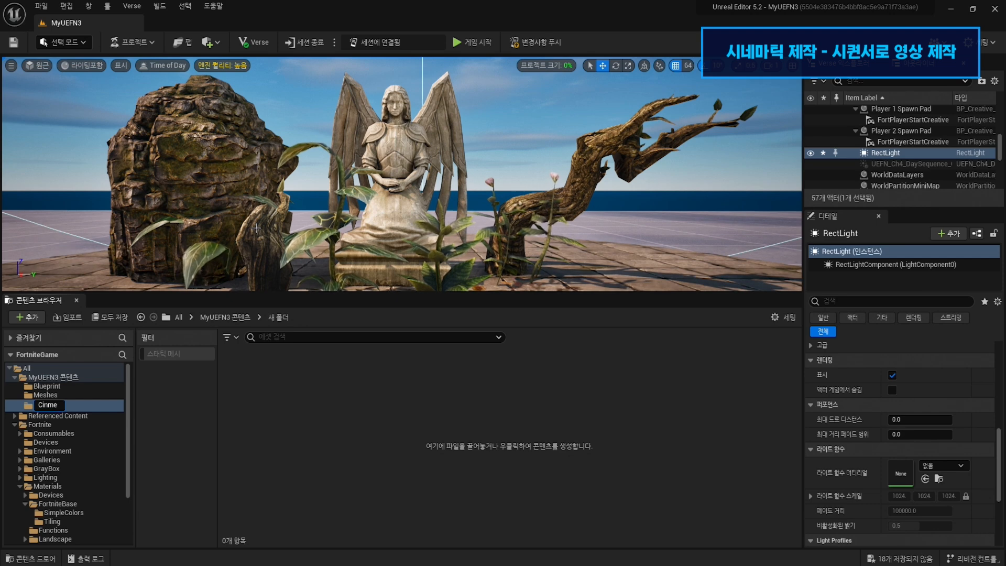
pyautogui.write('Cinematic')
pyautogui.press('Return')
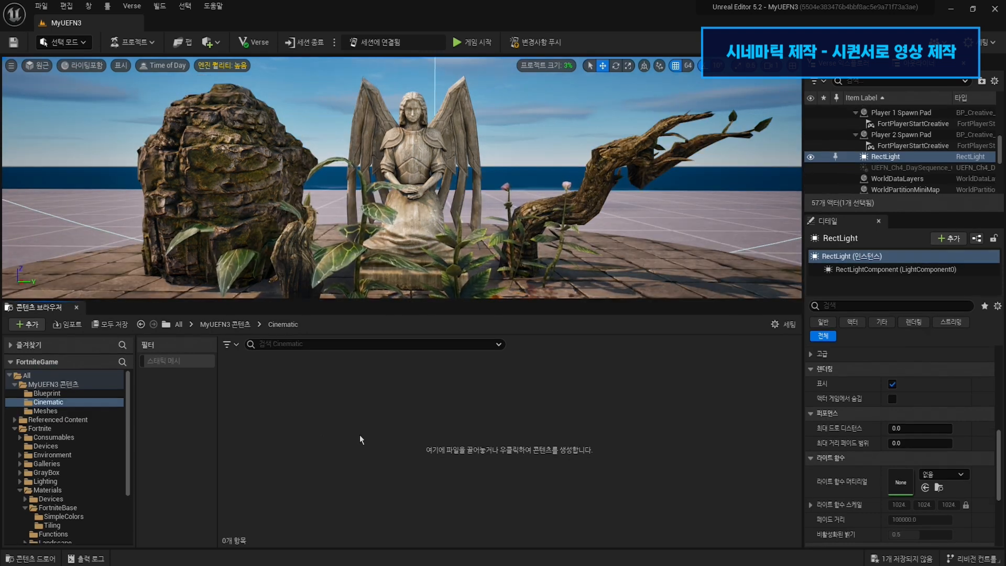
# - Create a level sequence named OpeningShot in the Cinematic folder and open it in Sequencer
pyautogui.rightClick(355, 417)
pyautogui.moveTo(442, 336)
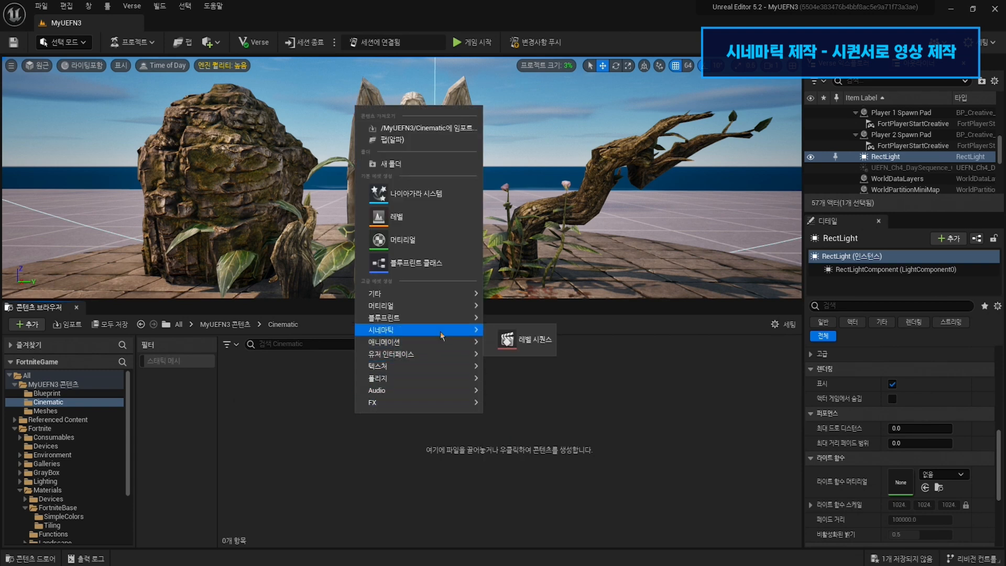
pyautogui.click(533, 342)
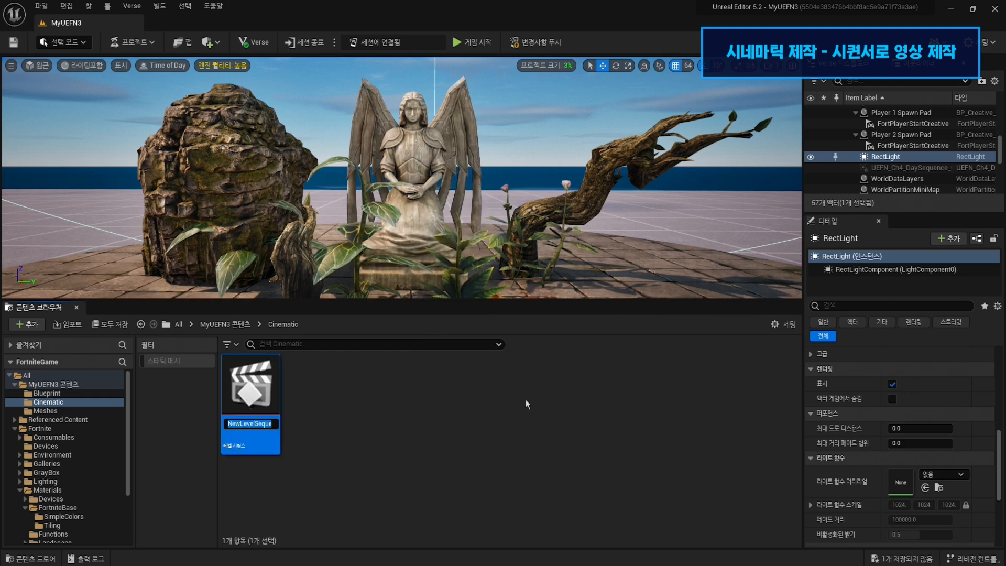
pyautogui.press('BackSpace')
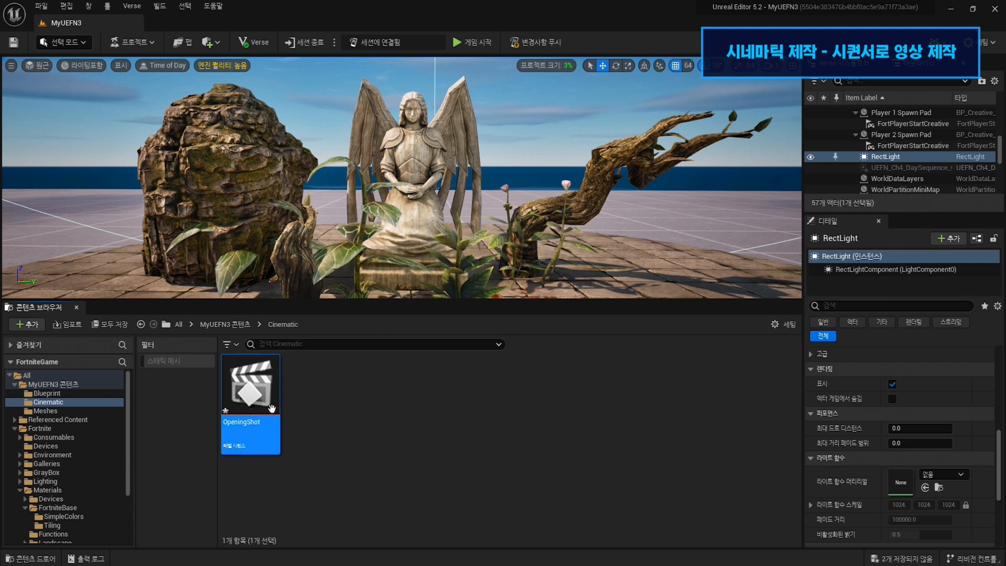
pyautogui.doubleClick(250, 385)
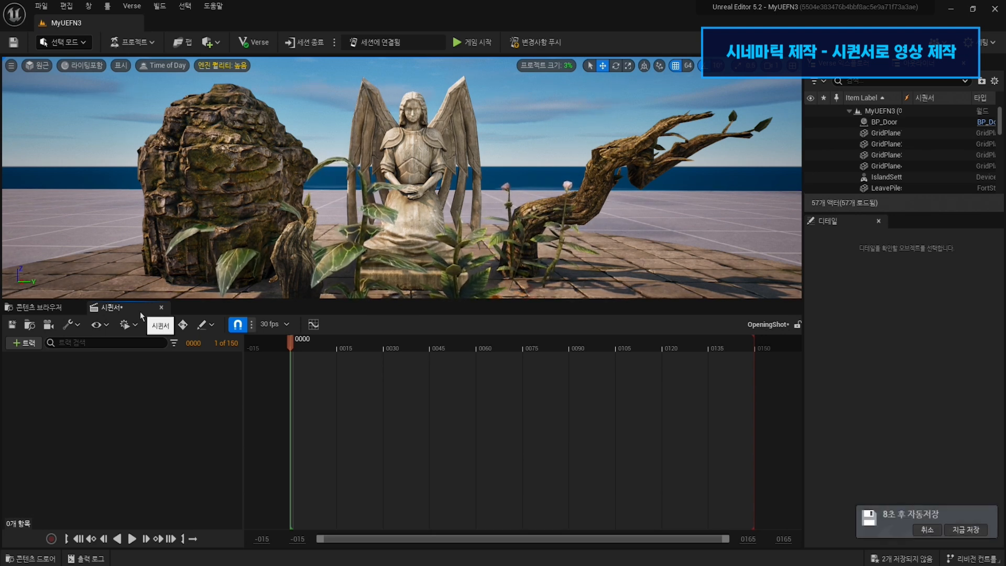
# - Add a cine camera to the OpeningShot sequence and raise it to look down at the angel statue
pyautogui.click(49, 325)
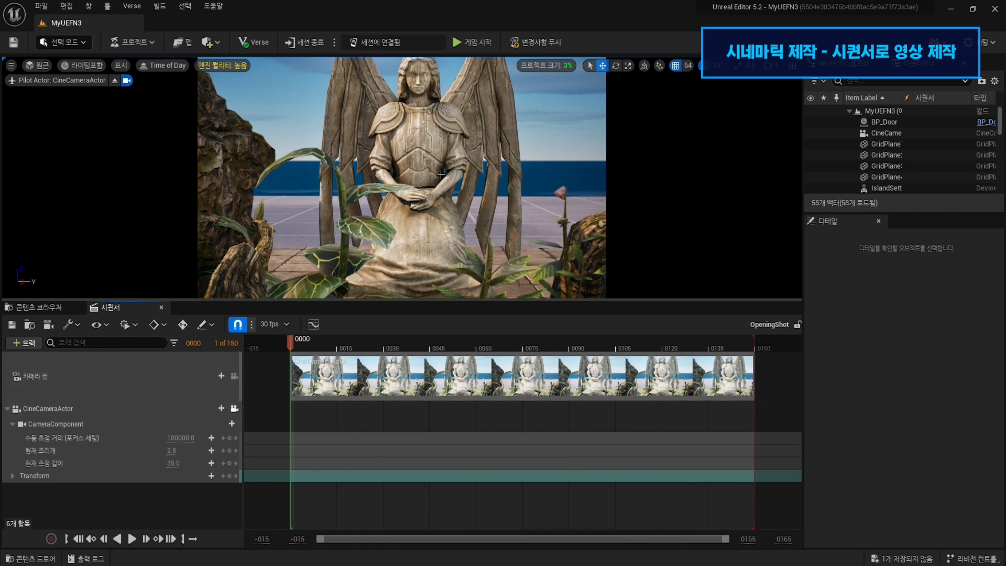
pyautogui.moveTo(432, 175); pyautogui.dragTo(461, 225, button='right')
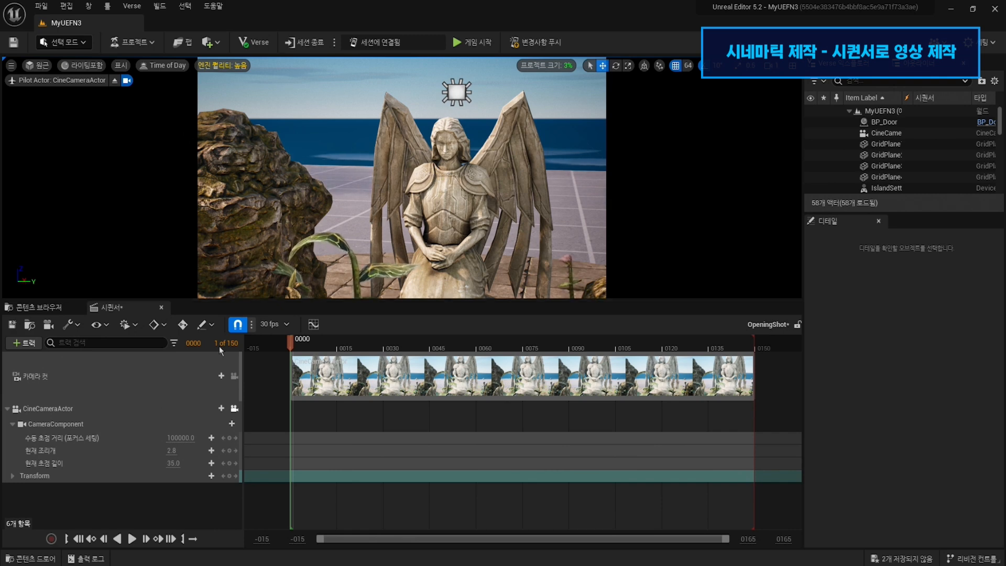
# - Release the viewport from the cine camera and examine the camera's placement relative to the statue from a wider view
pyautogui.click(234, 408)
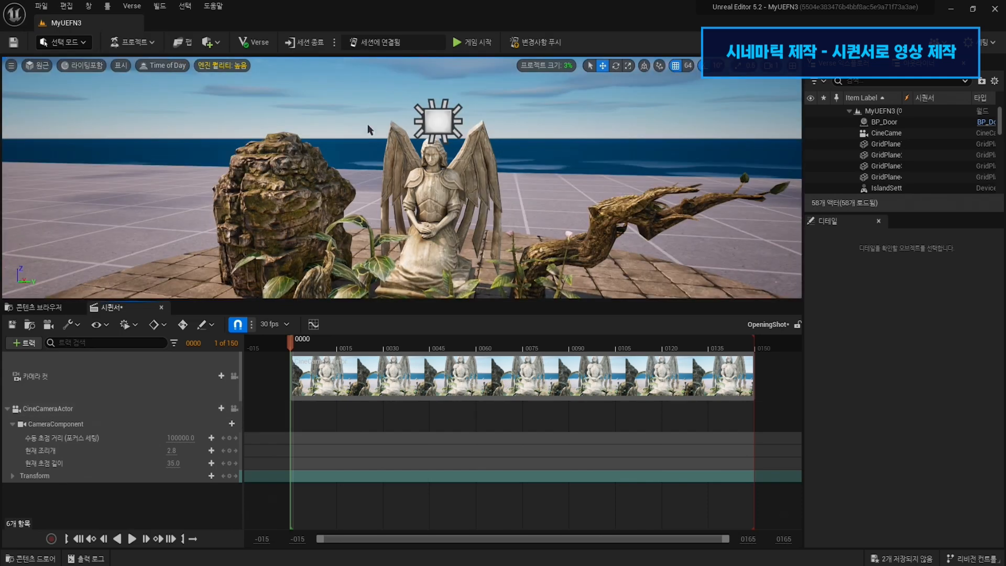
pyautogui.press('s')
pyautogui.moveTo(402, 179); pyautogui.dragTo(335, 215, button='right')
pyautogui.press('a')
pyautogui.press('s')
pyautogui.press('d')
pyautogui.press('w')
pyautogui.press('s')
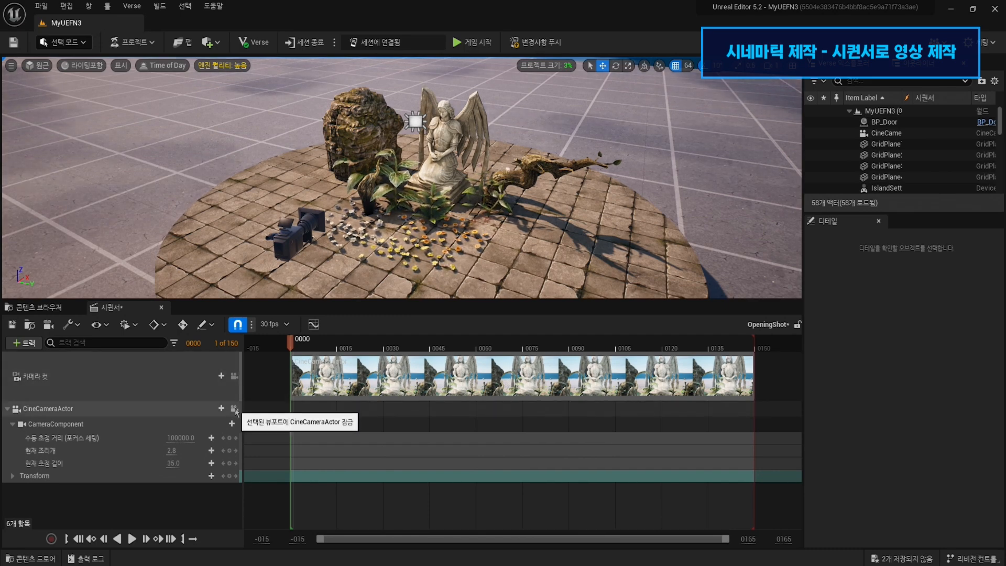
# - Lock the viewport back to CineCameraActor and reframe the shot with the angel statue near the centre
pyautogui.click(234, 409)
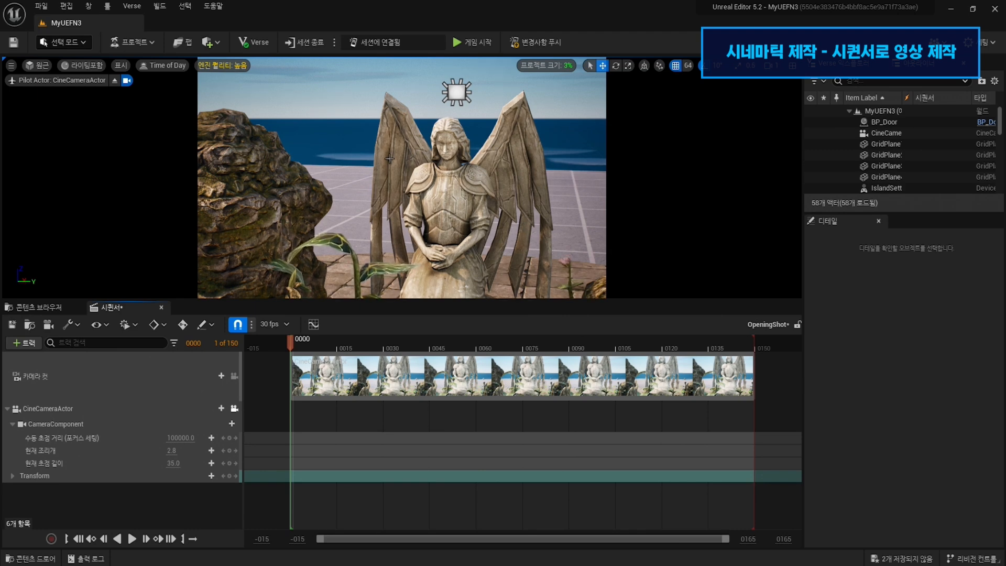
pyautogui.moveTo(377, 152); pyautogui.dragTo(395, 159, button='right')
pyautogui.moveTo(408, 109); pyautogui.dragTo(402, 106, button='right')
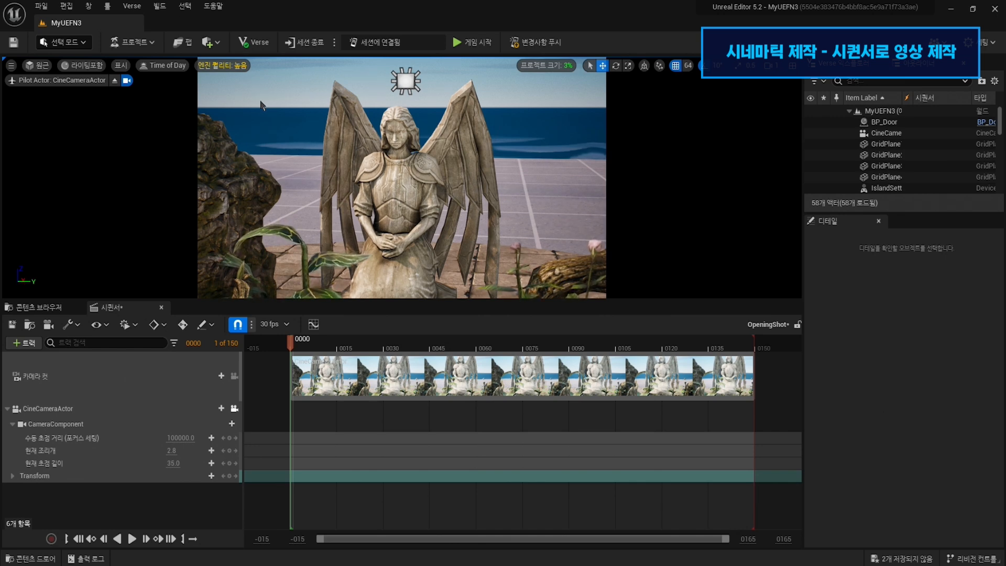
# - Switch to the cinematic viewport (시네마틱 뷰포트), lock it to CineCameraActor and enlarge the viewport area
pyautogui.click(48, 68)
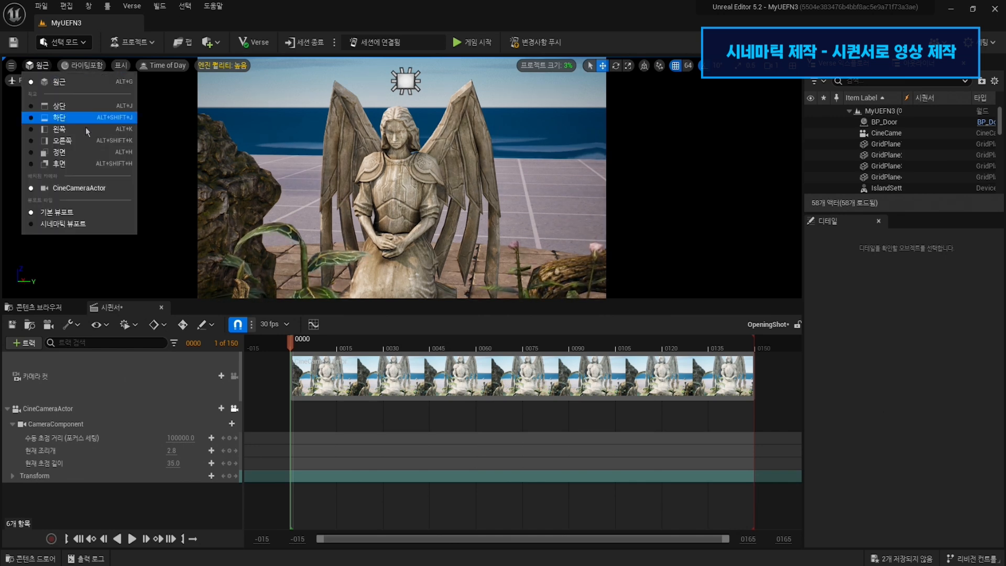
pyautogui.click(87, 224)
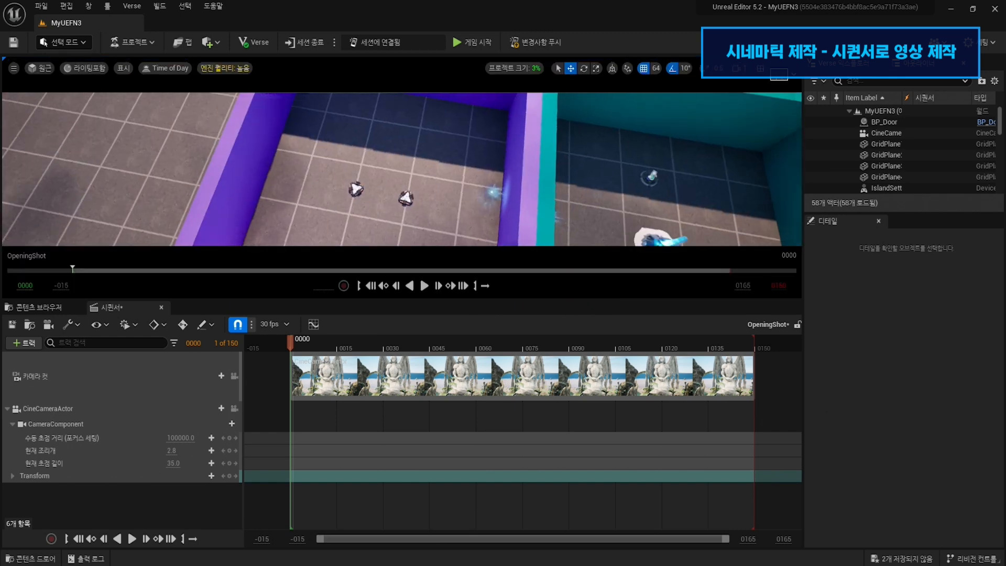
pyautogui.click(234, 408)
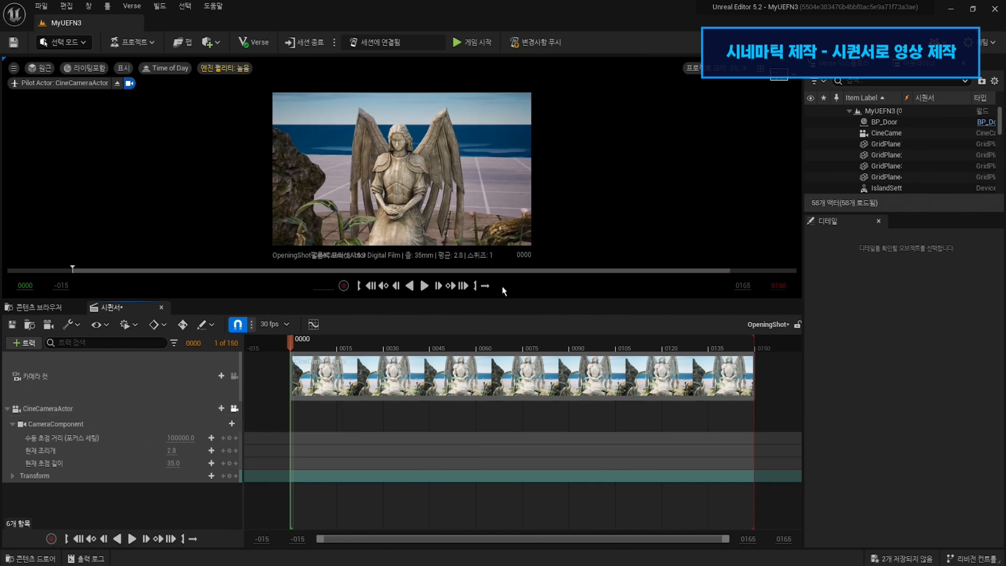
pyautogui.moveTo(503, 300); pyautogui.dragTo(501, 351)
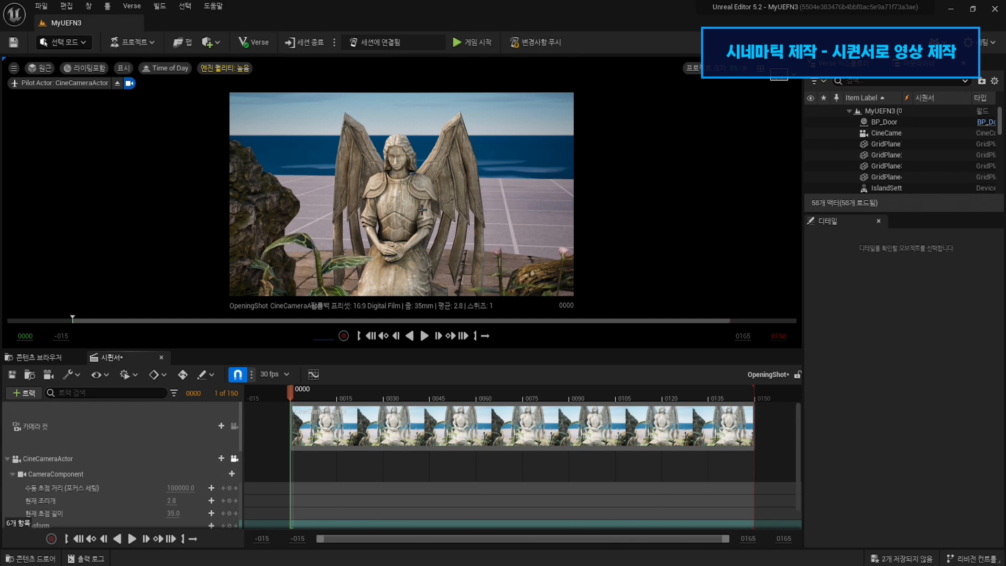
# - Frame the statue's head and wings from a low angle, scrub the timeline, and key the camera's transform at frame 0
pyautogui.moveTo(439, 211); pyautogui.dragTo(460, 181, button='right')
pyautogui.rightClick(460, 182)
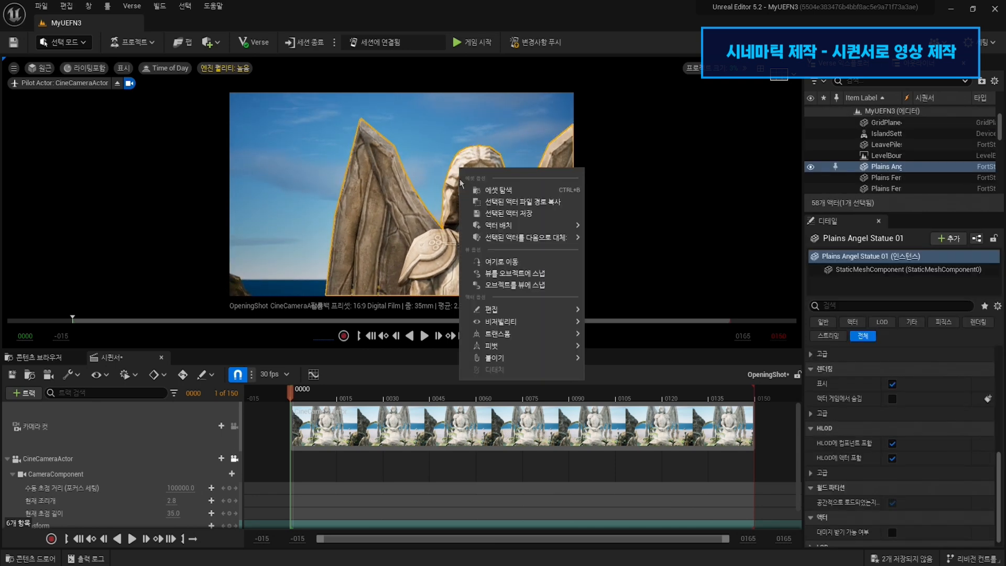
pyautogui.click(692, 157)
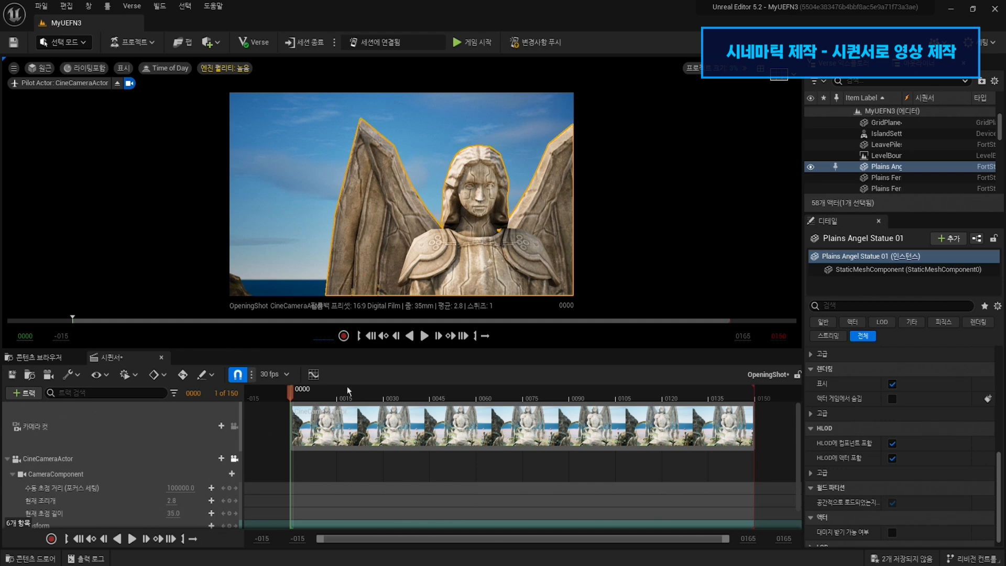
pyautogui.scroll(-1, 452, 422)
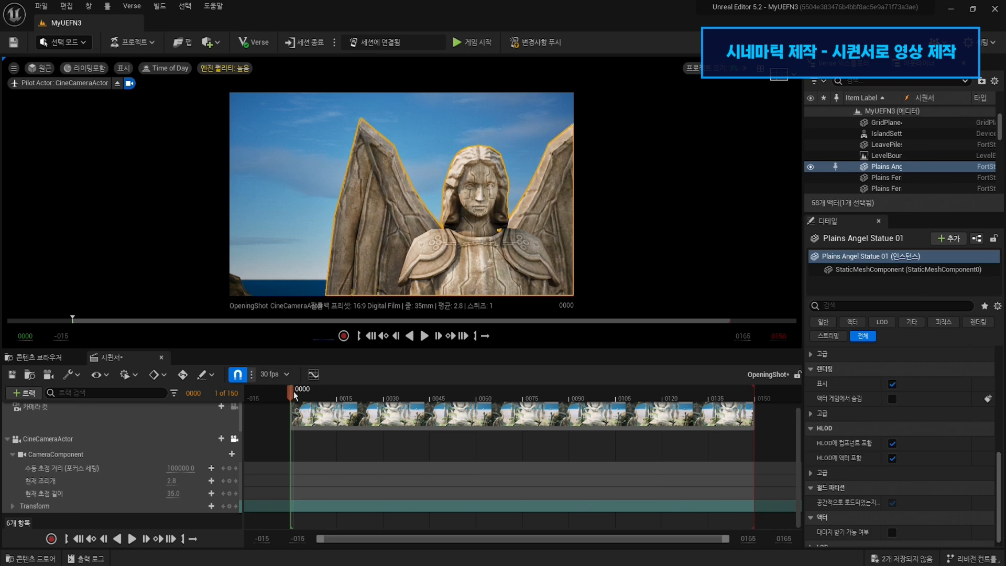
pyautogui.moveTo(293, 396); pyautogui.dragTo(578, 430)
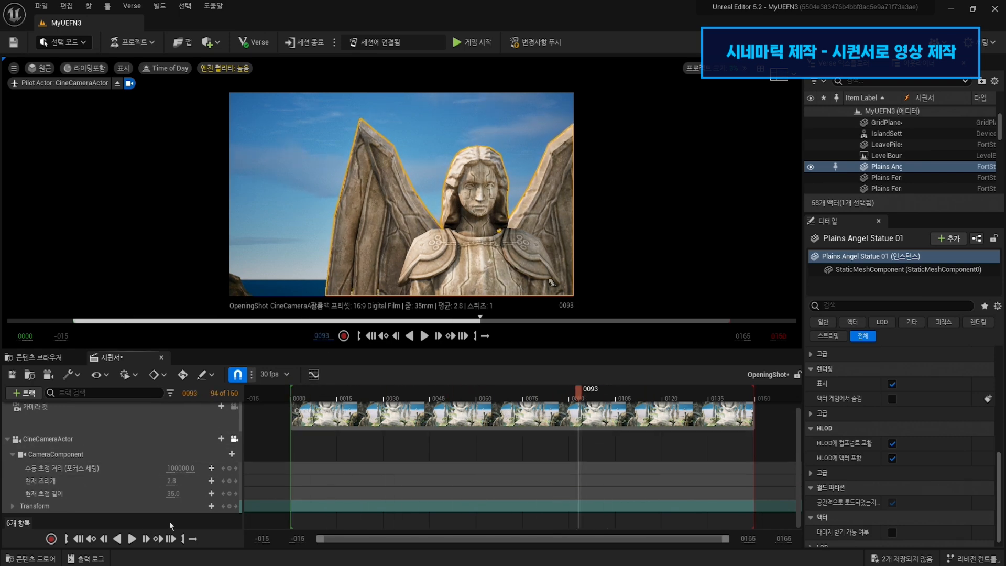
pyautogui.click(79, 540)
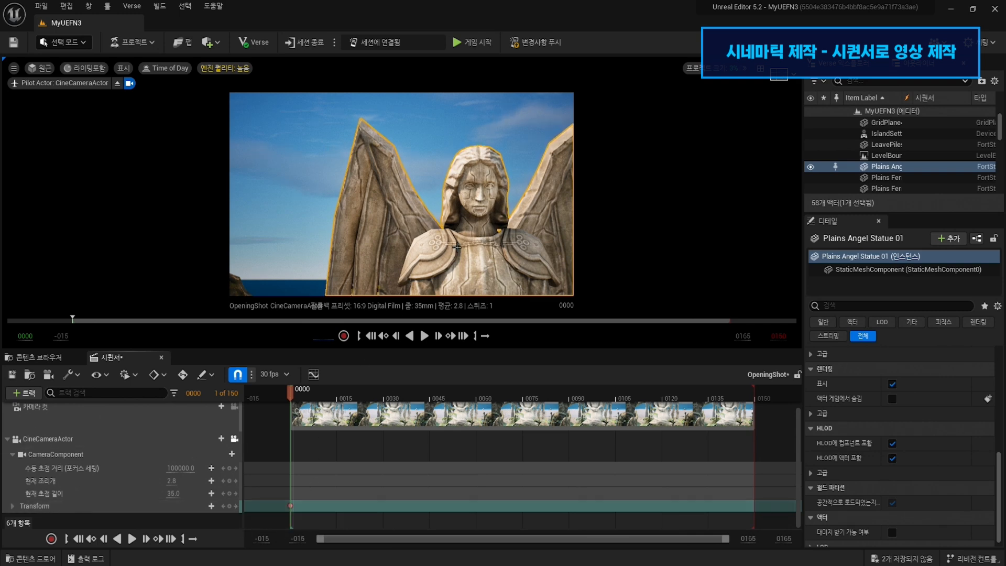
# - Pull the camera back at frame 0 so the statue stands on one side with flowers and sky beside it
pyautogui.moveTo(468, 208); pyautogui.dragTo(603, 285, button='middle')
pyautogui.moveTo(401, 194); pyautogui.dragTo(413, 171, button='right')
pyautogui.press('s')
pyautogui.press('d')
pyautogui.press('a')
pyautogui.moveTo(464, 207); pyautogui.dragTo(464, 229, button='right')
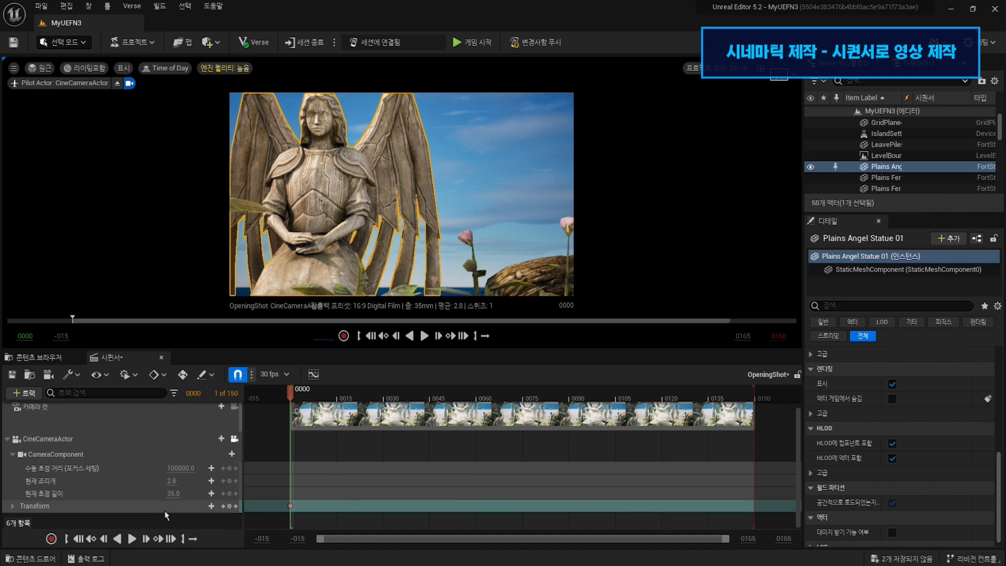
# - Move the camera closer to the statue at frame 149, key its transform there and play back the sequence
pyautogui.click(174, 539)
pyautogui.moveTo(401, 193); pyautogui.dragTo(532, 212, button='right')
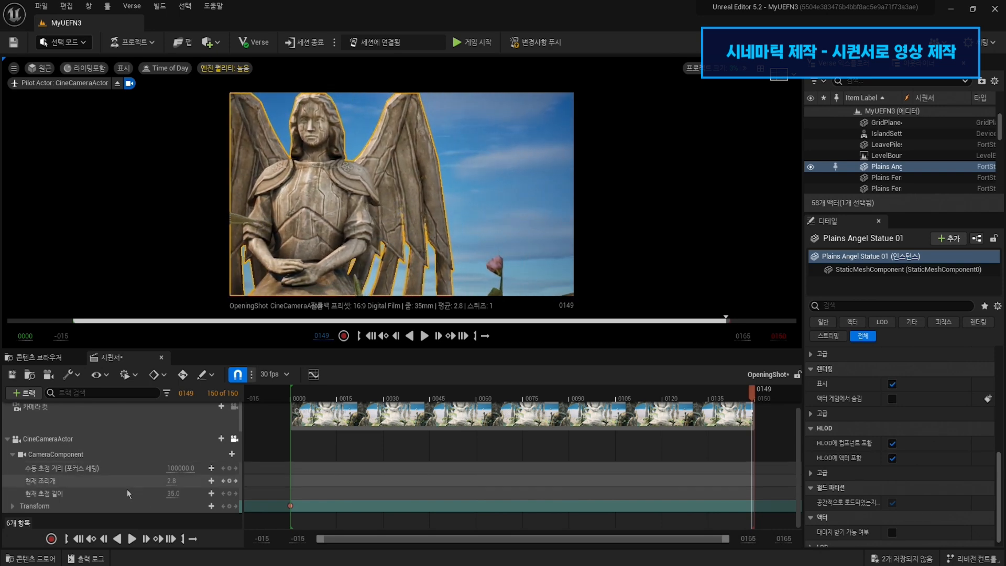
pyautogui.click(228, 506)
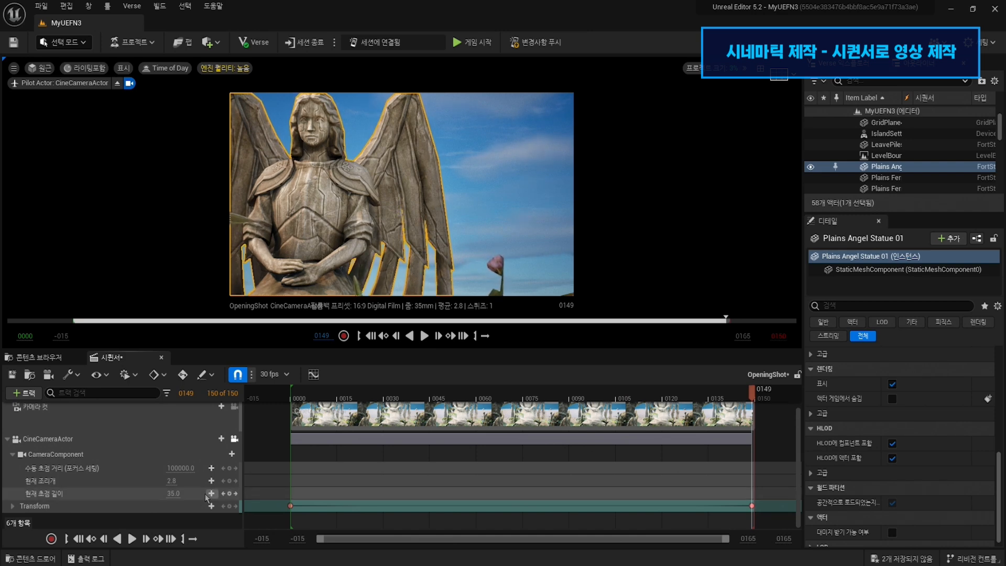
pyautogui.click(132, 538)
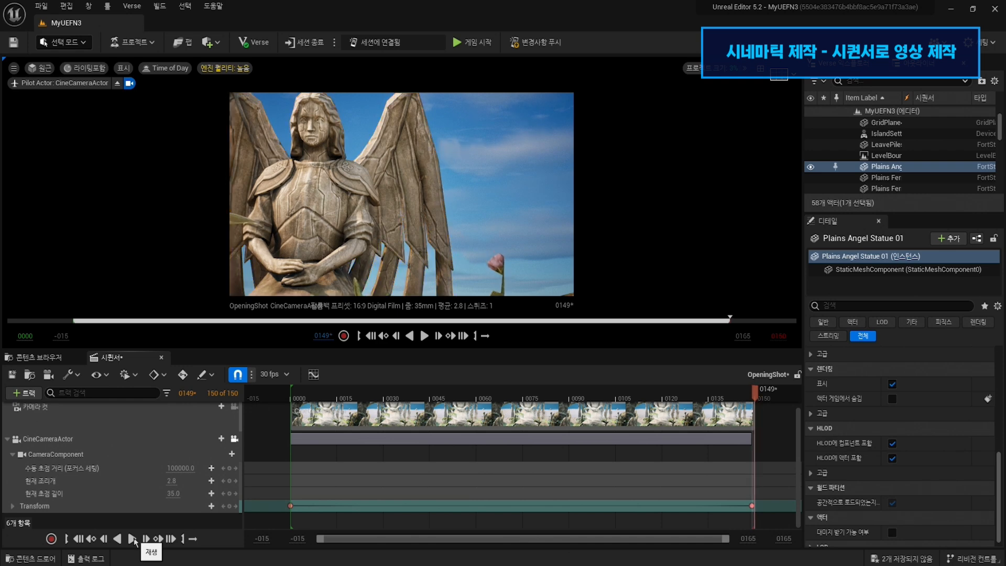
pyautogui.click(133, 539)
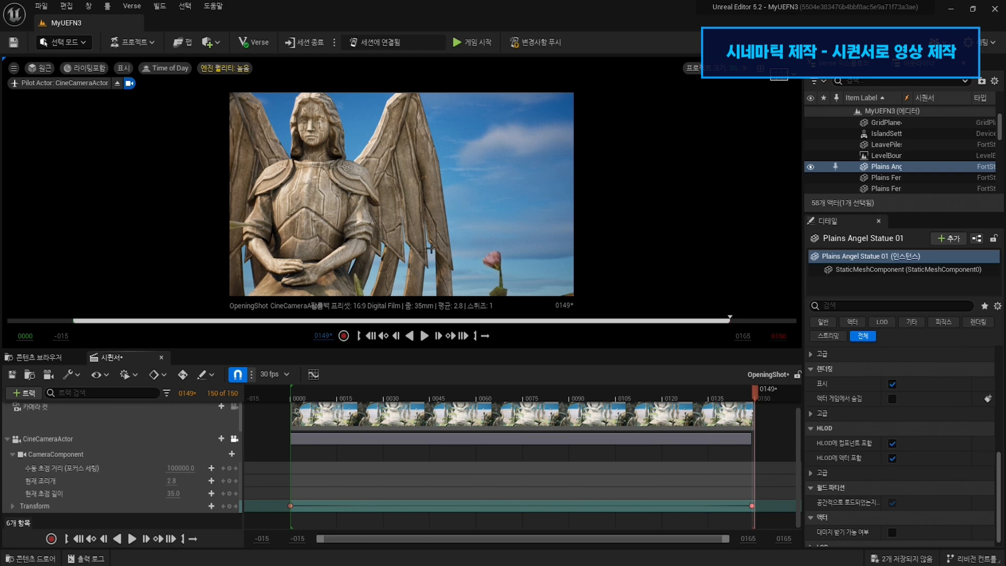
# - Select the cine camera's CameraComponent and set its focus method (초점 메서드) to Tracking
pyautogui.click(100, 455)
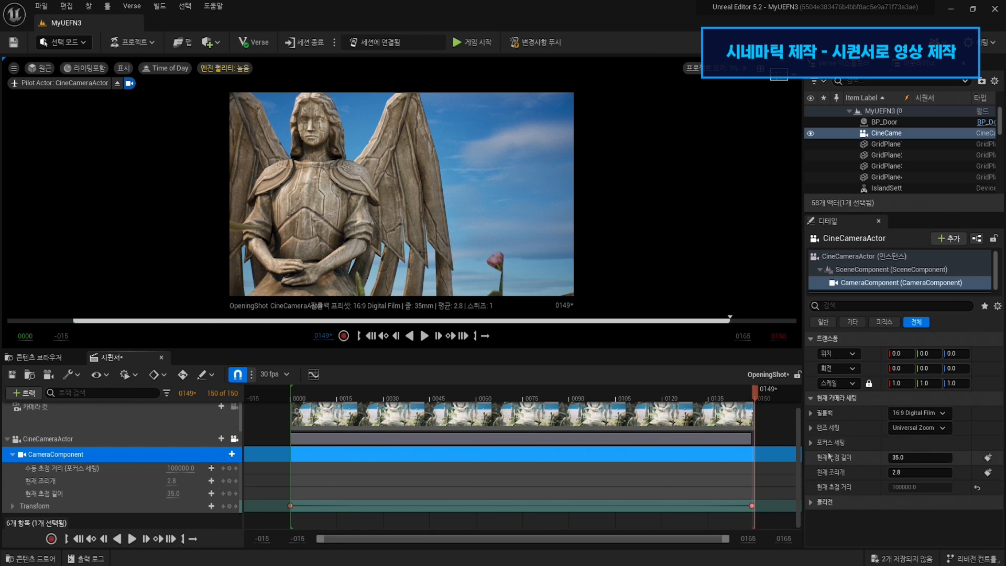
pyautogui.click(812, 443)
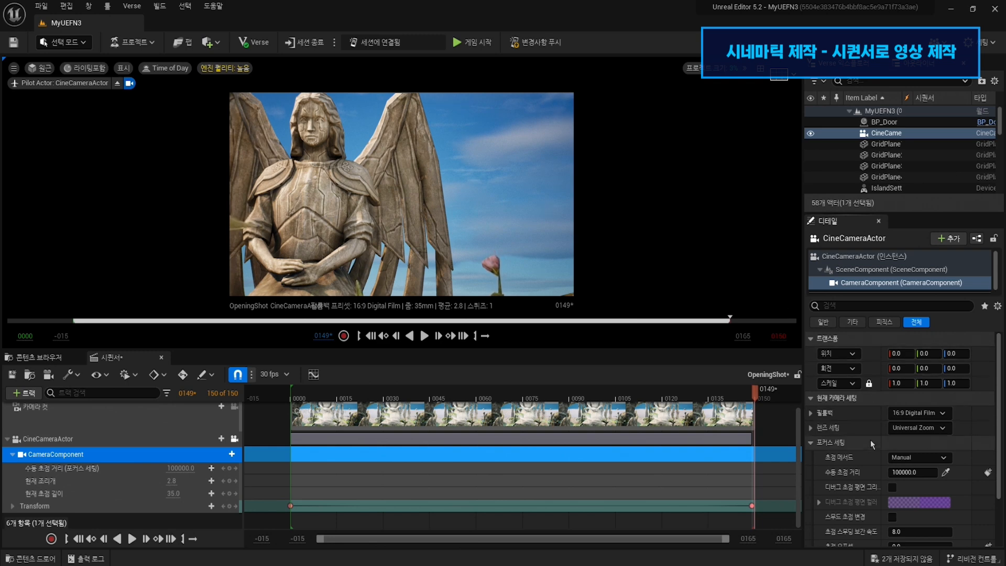
pyautogui.click(921, 458)
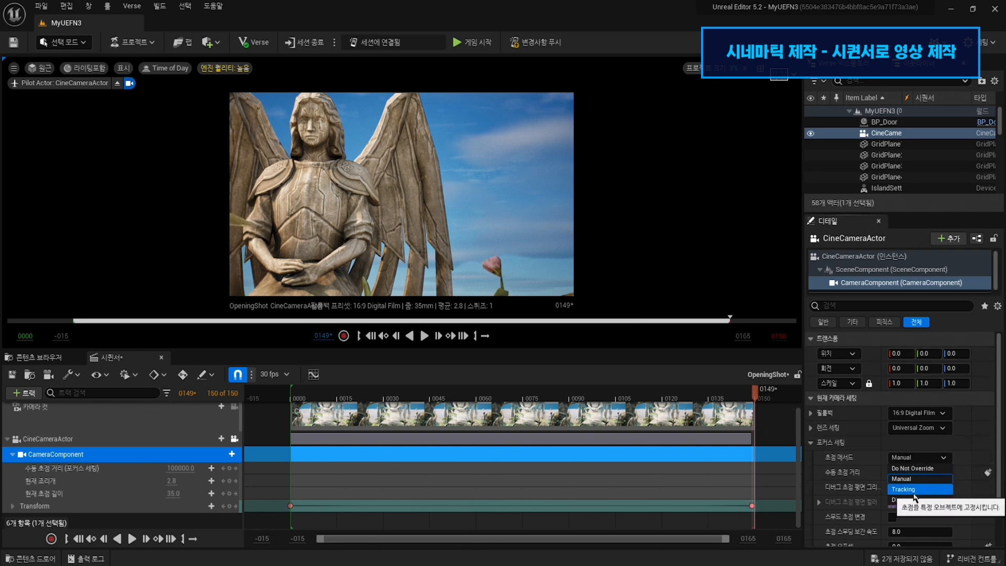
pyautogui.click(909, 490)
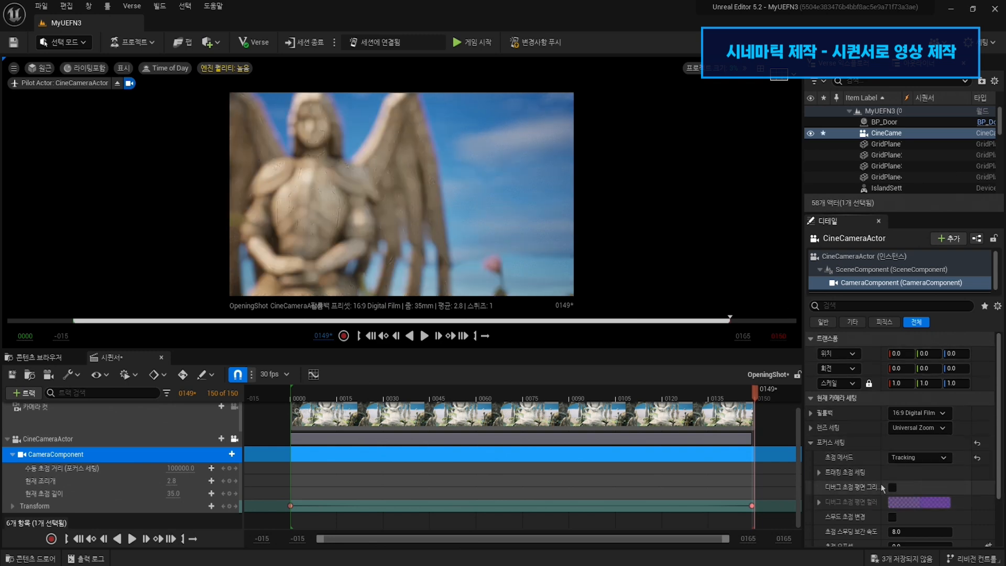
# - Set the camera's tracked actor (트랙할 액터) to Plains Angel Statue 01 in its tracking focus settings
pyautogui.click(820, 474)
pyautogui.click(920, 488)
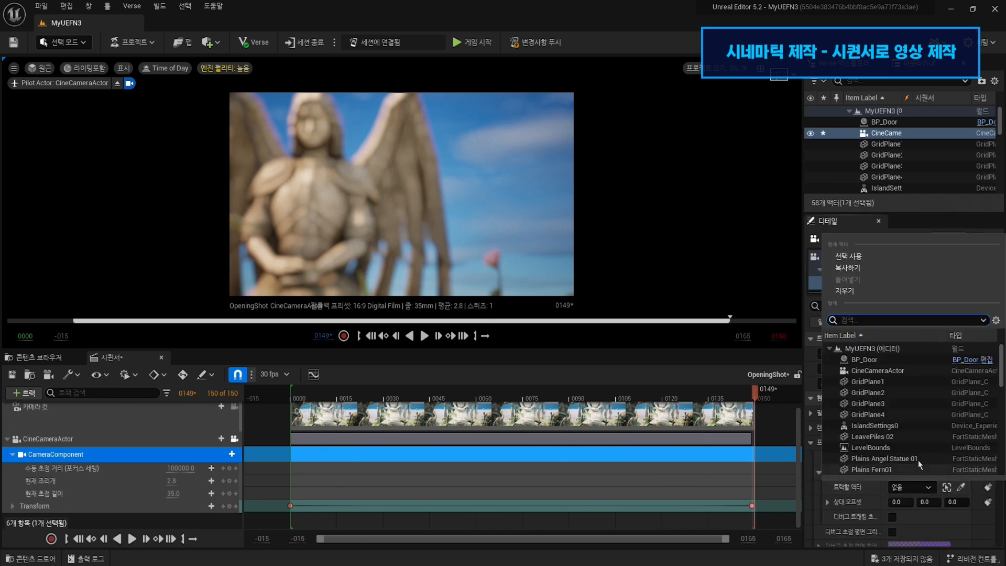
pyautogui.write('sta')
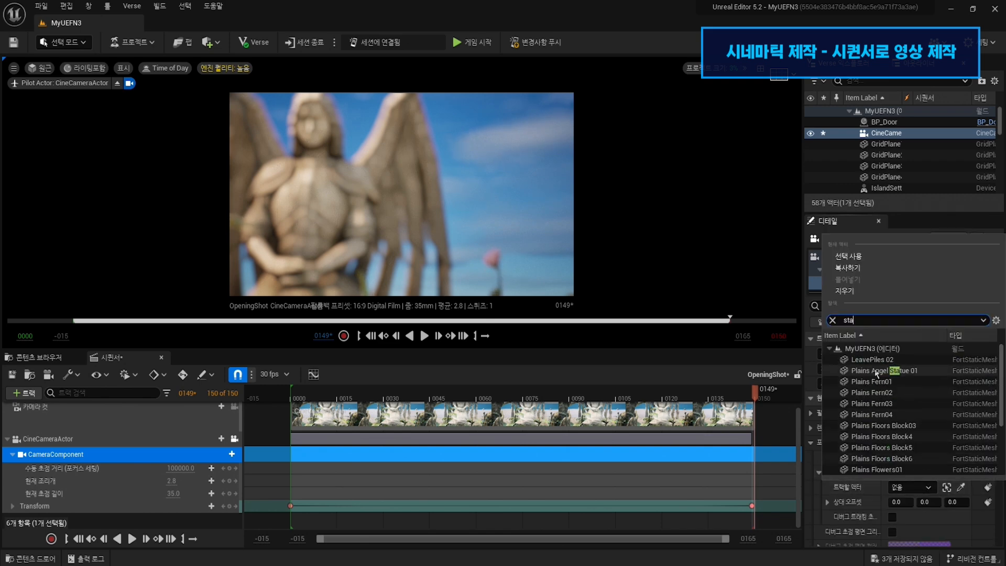
pyautogui.click(910, 372)
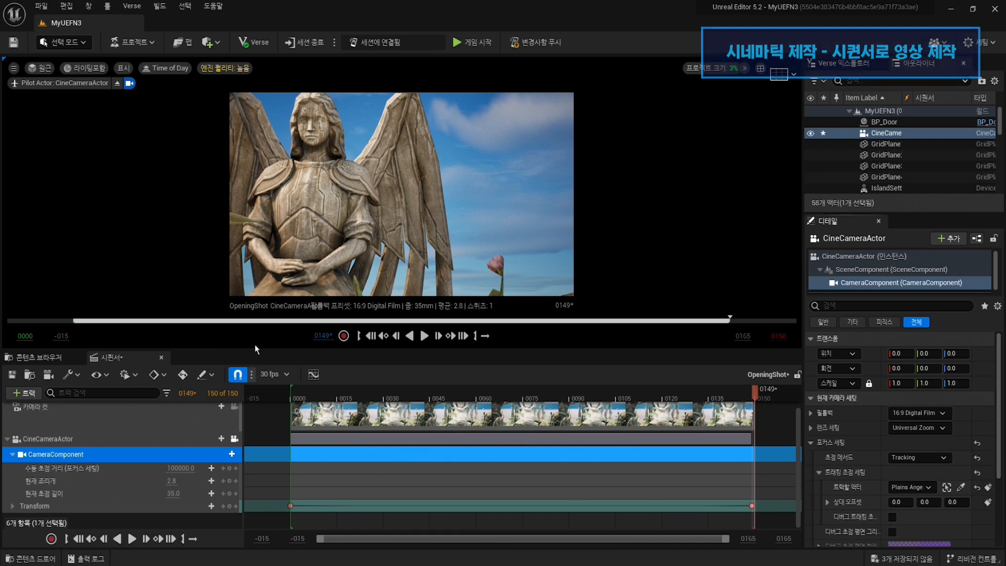
# - Search the Fortnite Devices folder for "시퀀" to find the cinematic sequence device
pyautogui.click(20, 558)
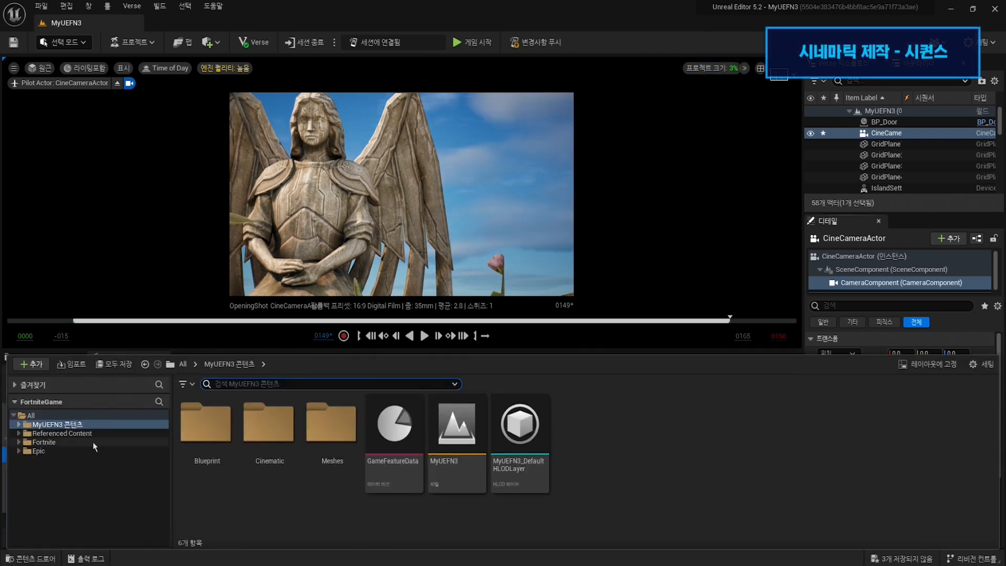
pyautogui.doubleClick(44, 442)
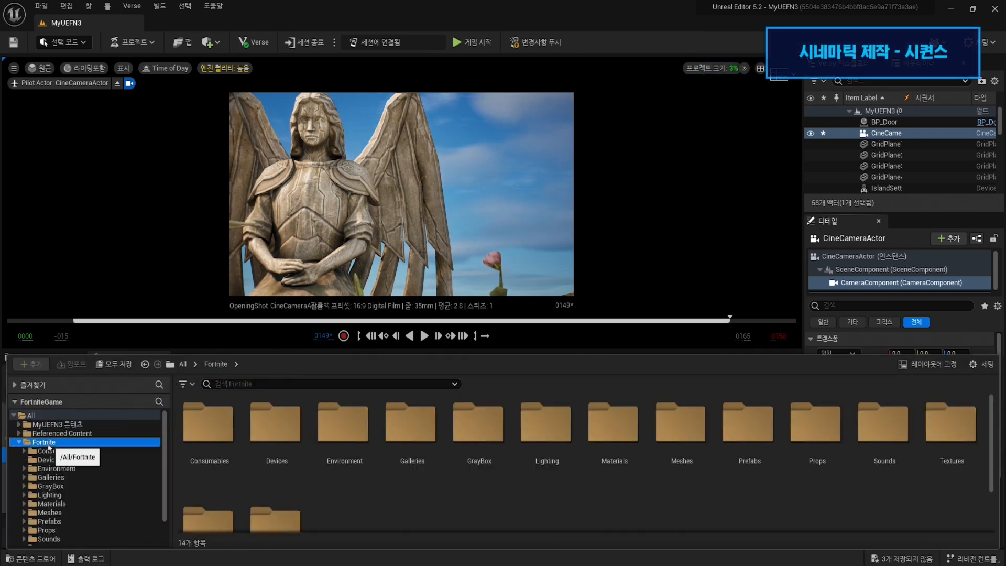
pyautogui.click(50, 459)
pyautogui.click(253, 383)
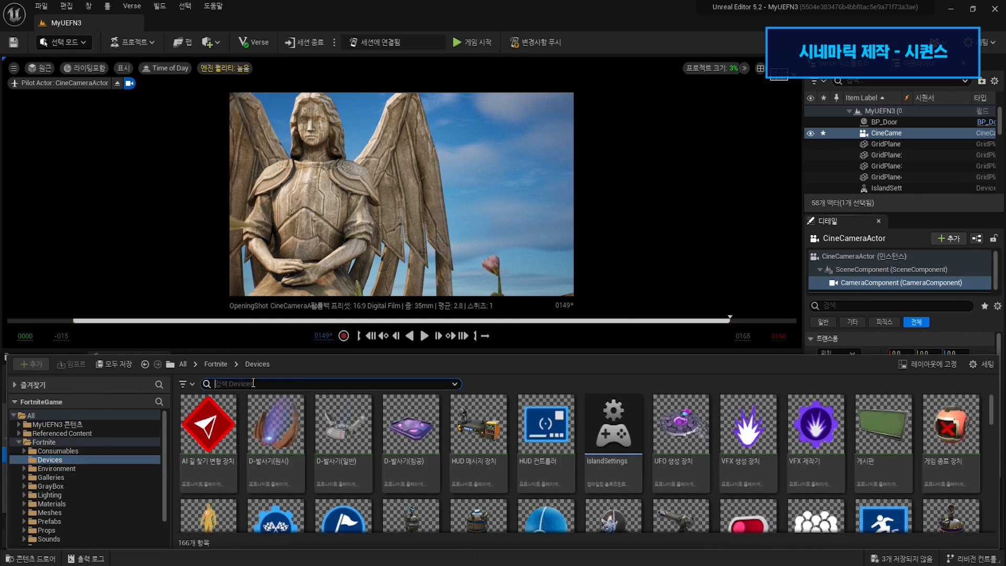
pyautogui.write('tl')
pyautogui.press('BackSpace')
pyautogui.press('BackSpace')
pyautogui.write('싴')
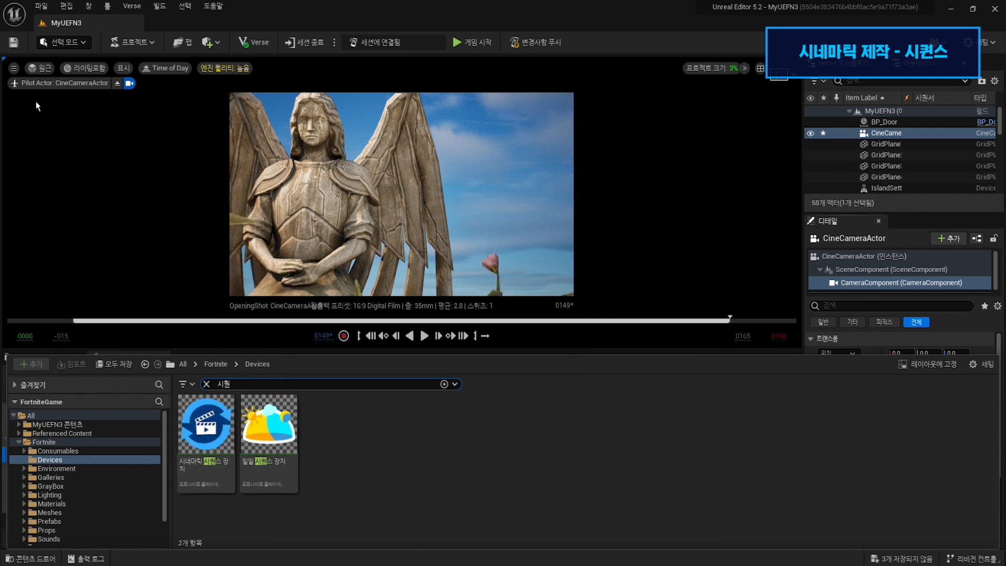
# - Switch from the cinematic viewport to the default viewport (기본 뷰포트) and view the paved floor in front of the statue
pyautogui.click(46, 73)
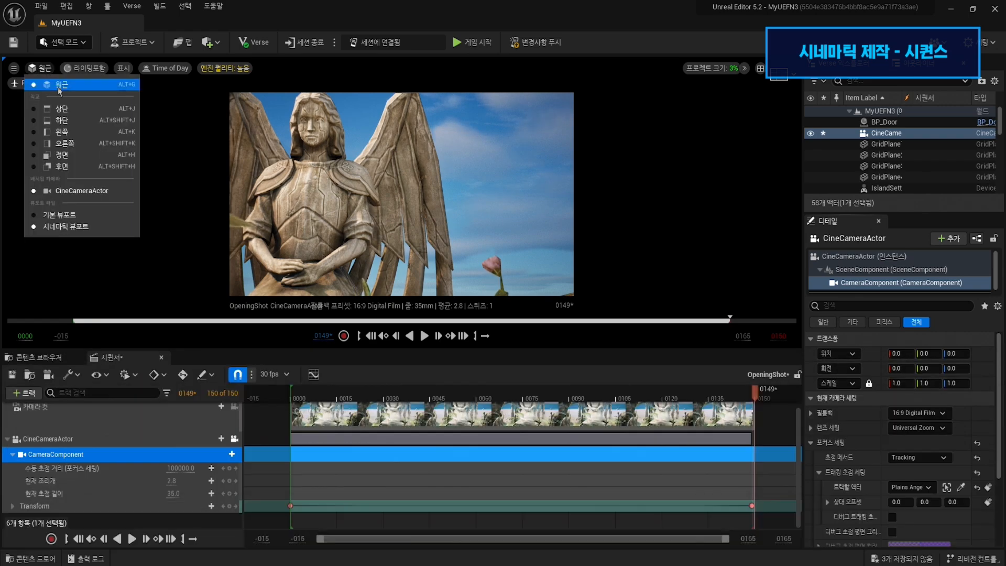
pyautogui.click(57, 219)
pyautogui.moveTo(369, 191); pyautogui.dragTo(582, 120, button='right')
pyautogui.moveTo(402, 203); pyautogui.dragTo(398, 262, button='right')
# - Place a 시네마틱 시퀀스 장치 from the Fortnite Devices folder on the paved floor near the flowers and assign OpeningShot as its sequence
pyautogui.click(42, 358)
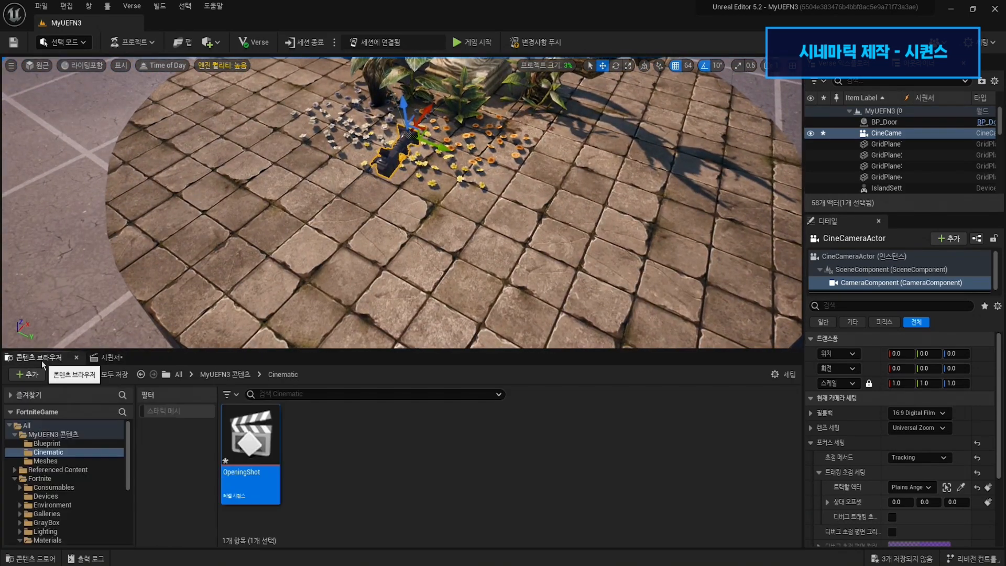
pyautogui.click(46, 495)
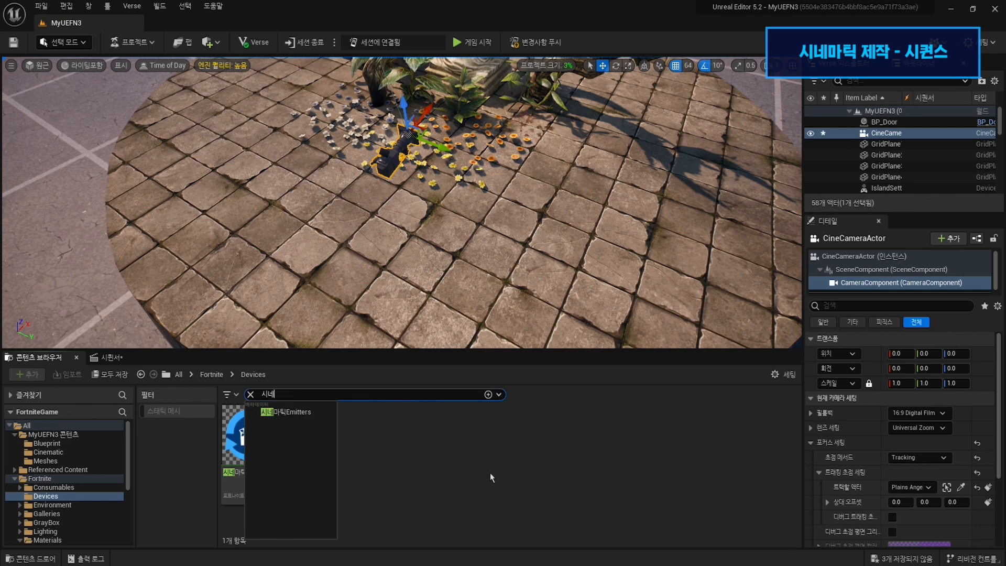
pyautogui.moveTo(251, 446); pyautogui.dragTo(340, 141)
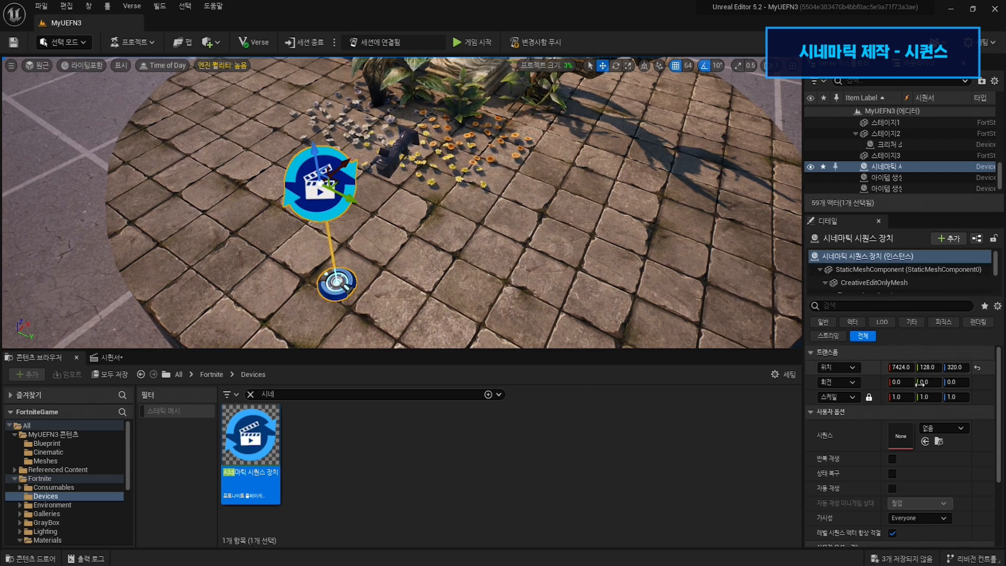
pyautogui.click(957, 434)
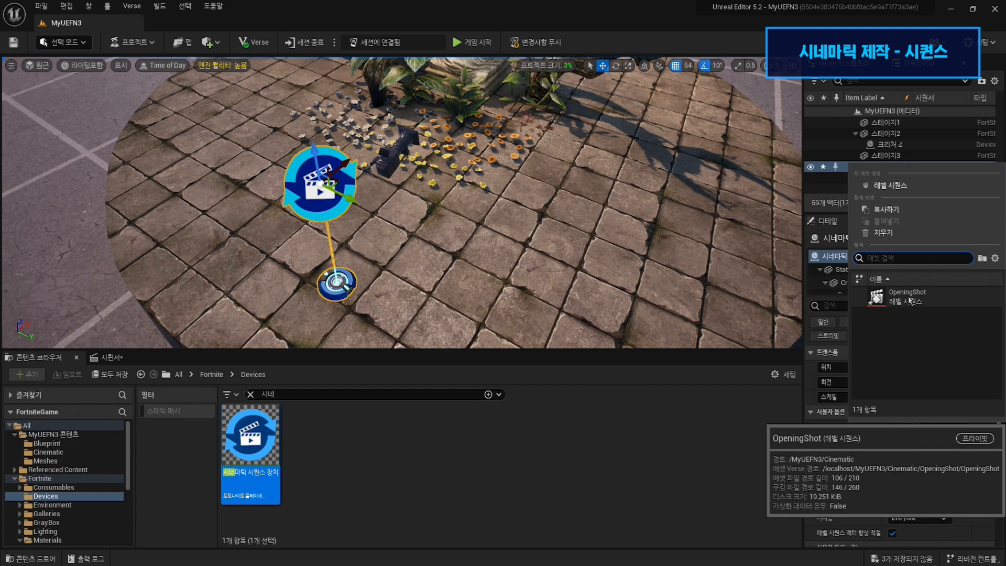
pyautogui.click(910, 302)
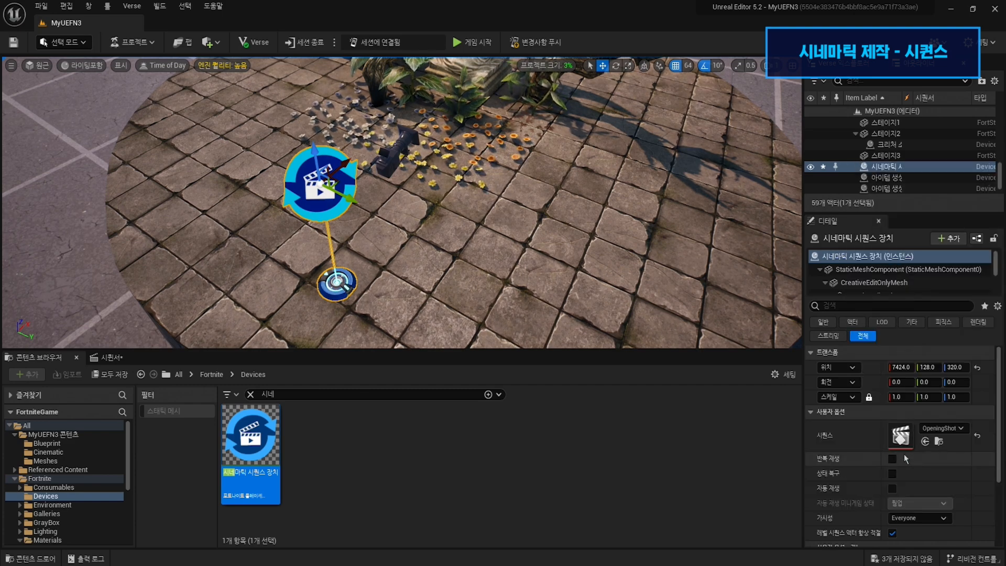
# - Add an element to the sequence device's play function (플레이 기능), bound to Player 1 Spawn Pad's On Player Spawned event
pyautogui.scroll(-3, 907, 459)
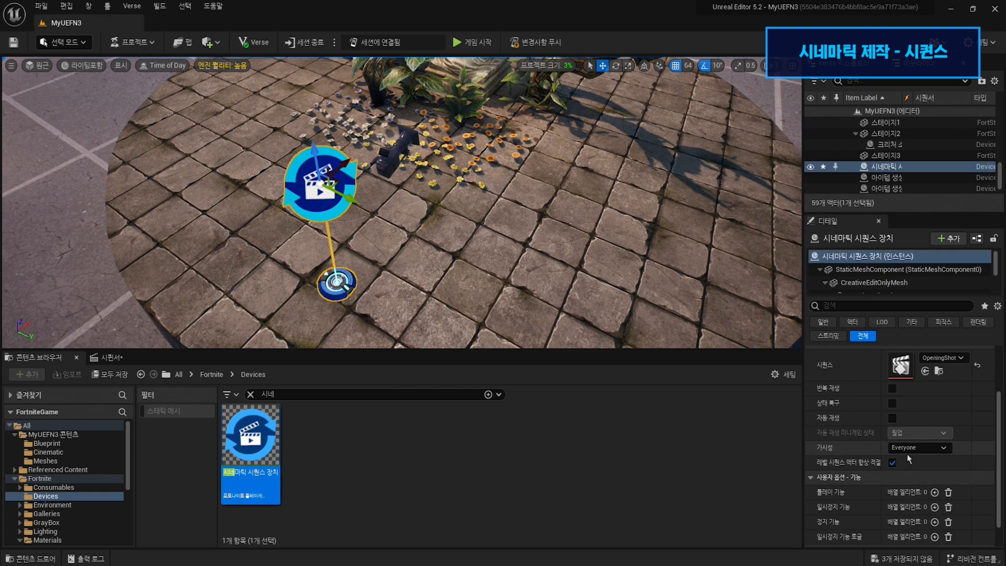
pyautogui.scroll(-1, 907, 452)
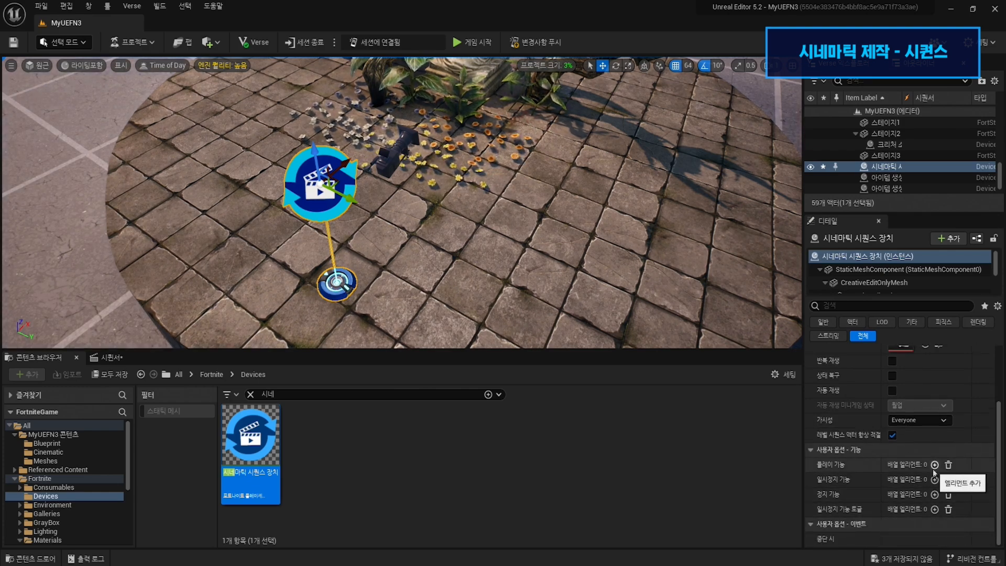
pyautogui.click(934, 465)
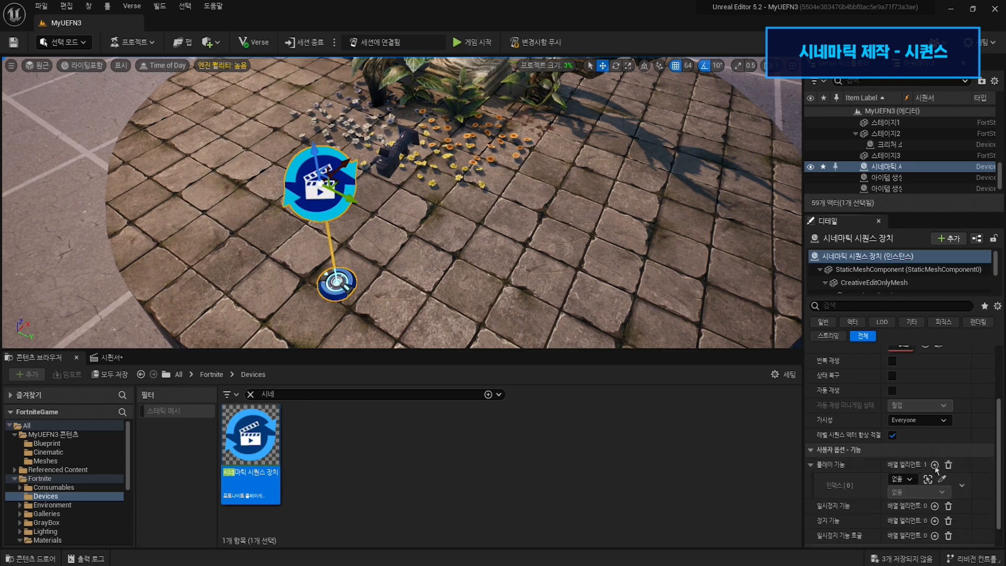
pyautogui.click(910, 479)
pyautogui.scroll(-5, 906, 440)
pyautogui.scroll(-5, 905, 430)
pyautogui.scroll(5, 906, 431)
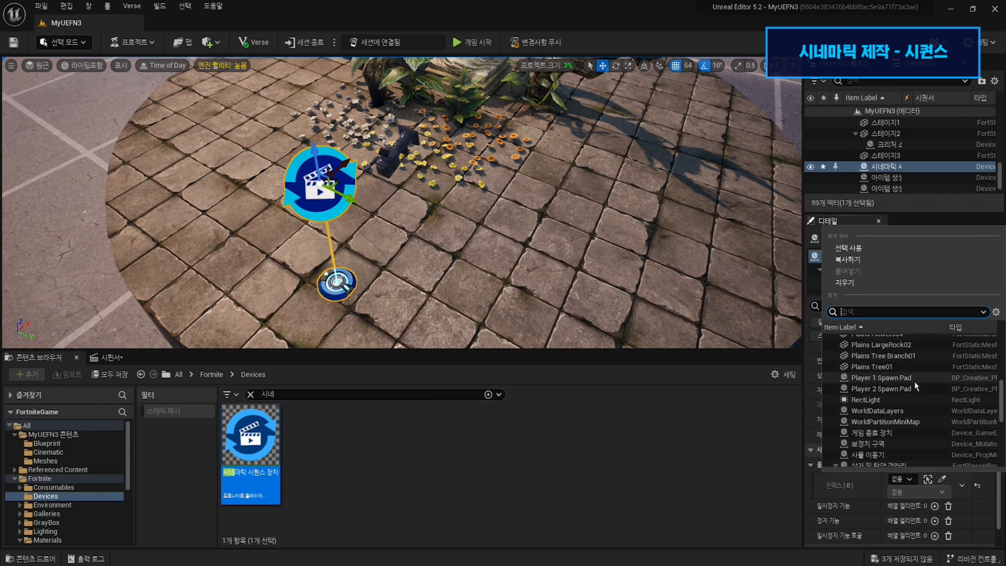
pyautogui.click(914, 383)
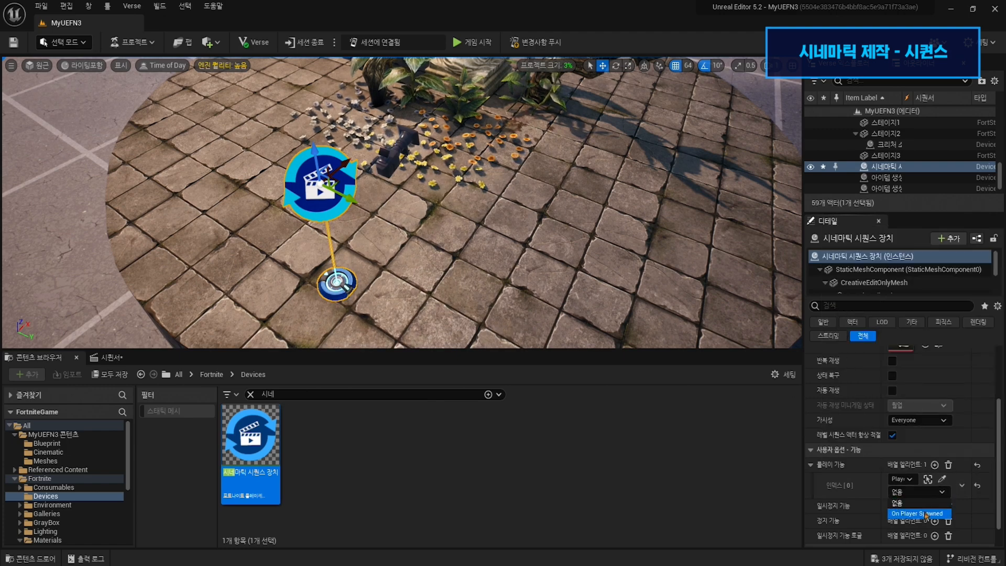
pyautogui.click(917, 513)
# - Add a second play function element bound to Player 2 Spawn Pad's On Player Spawned event
pyautogui.click(934, 464)
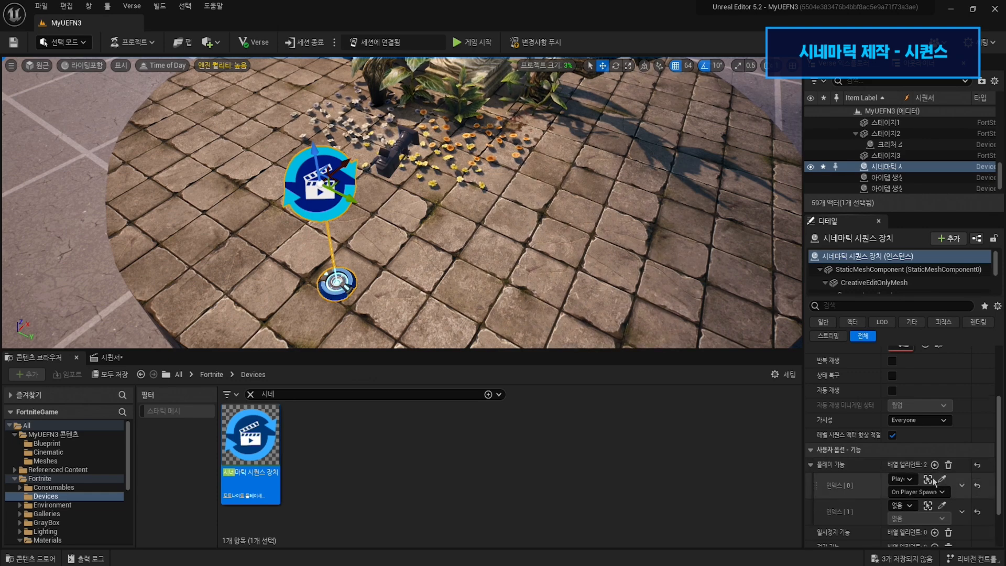
pyautogui.click(906, 506)
pyautogui.scroll(-5, 913, 449)
pyautogui.scroll(-5, 914, 449)
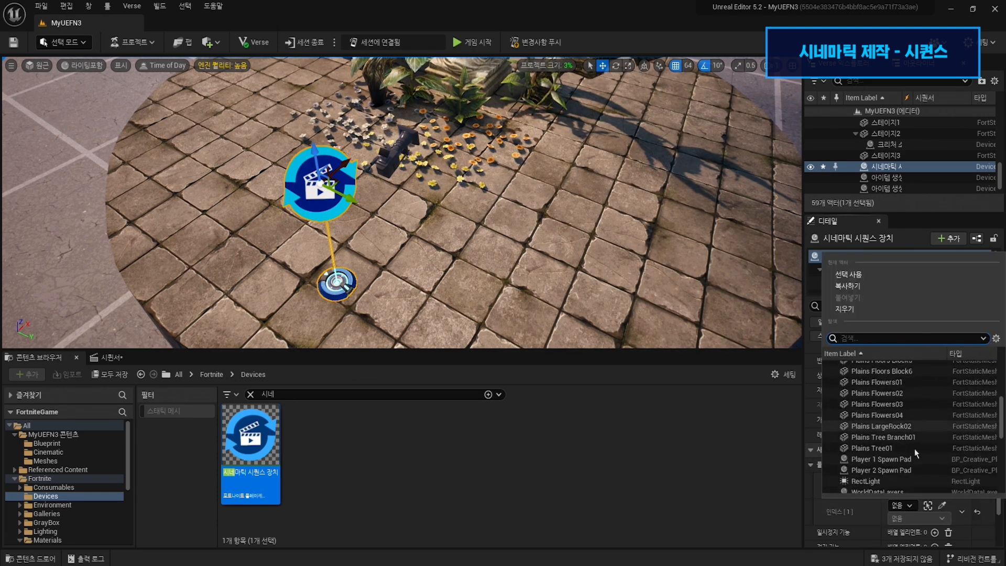
pyautogui.click(915, 438)
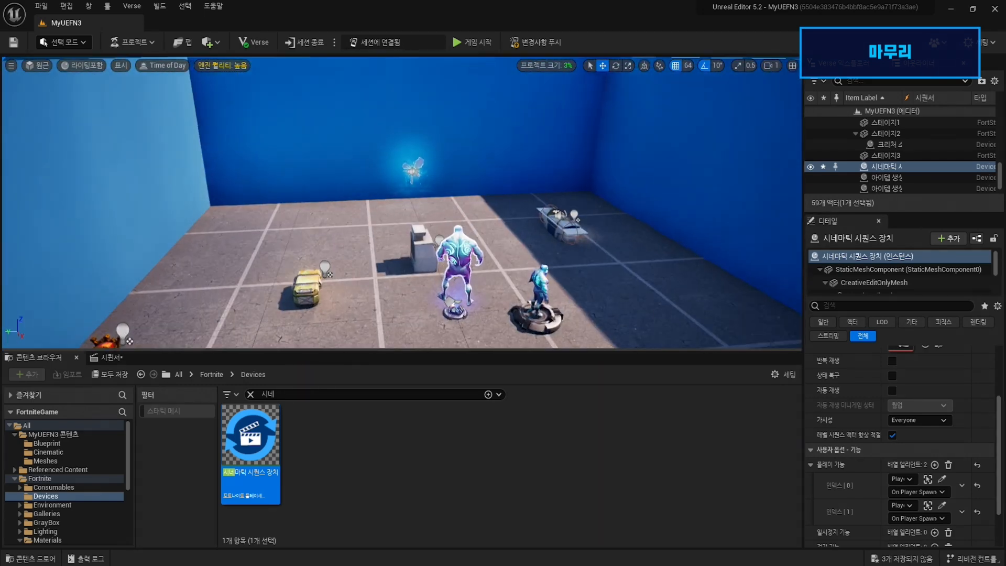
# - Remove all elements from the 순간이동 function of the teleporter 순간이동기2-2 by the blue wall
pyautogui.moveTo(402, 173); pyautogui.dragTo(510, 189, button='right')
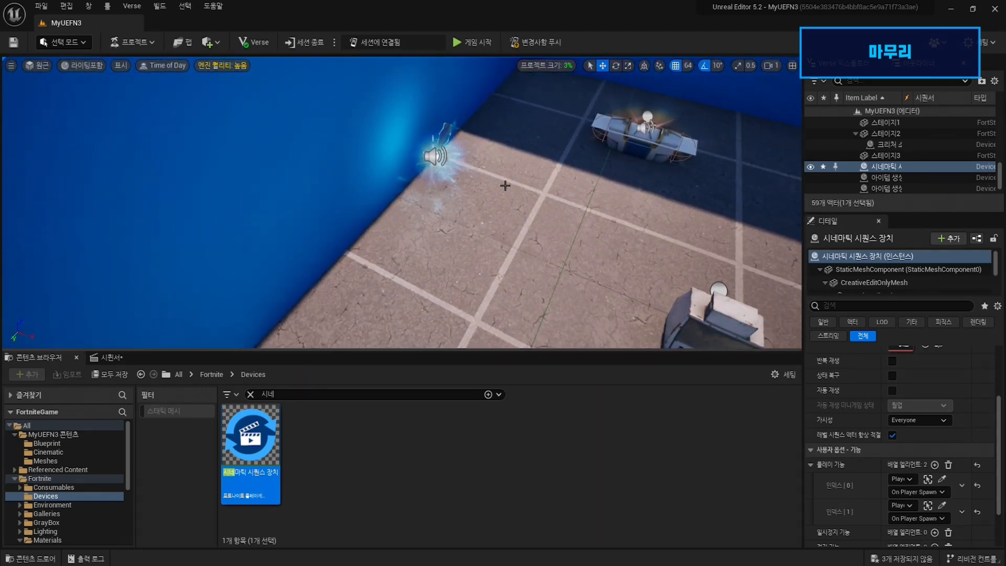
pyautogui.click(458, 161)
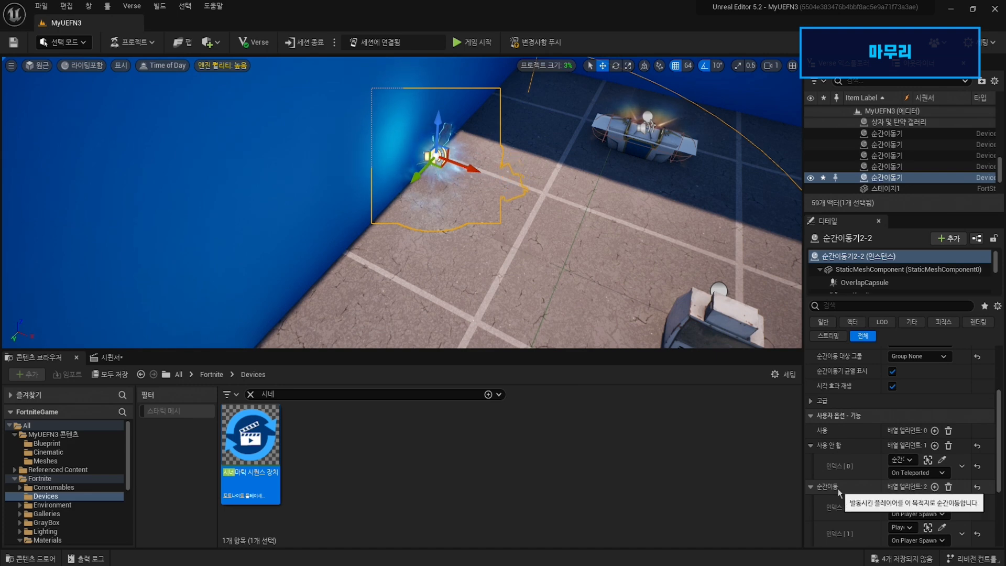
pyautogui.click(949, 486)
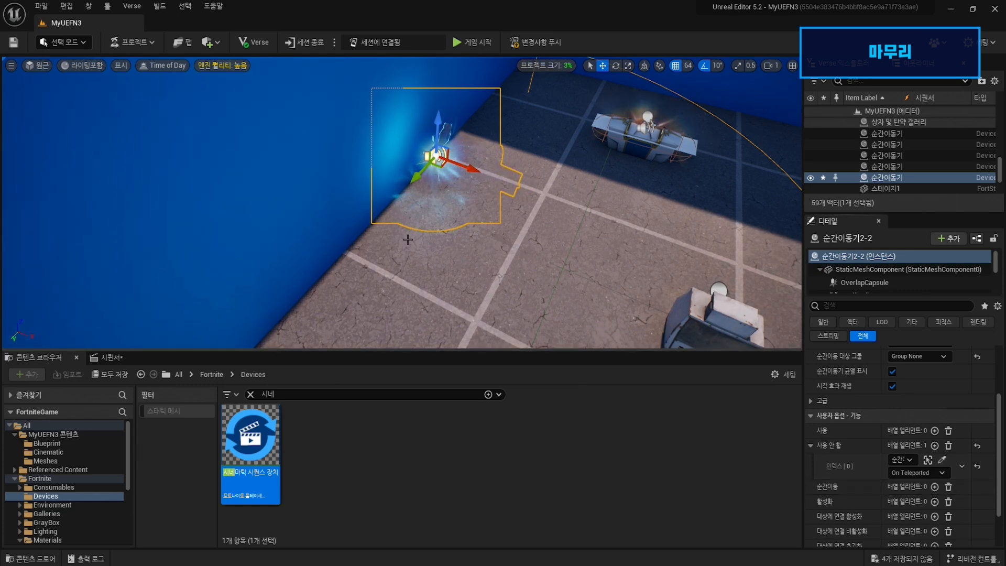
# - Push the changes (변경사항 푸시) to the session, saving CineCameraActor, OpeningShot, 순간이동기2-2 and the 시네마틱 시퀀스 장치
pyautogui.moveTo(426, 277); pyautogui.dragTo(466, 204, button='right')
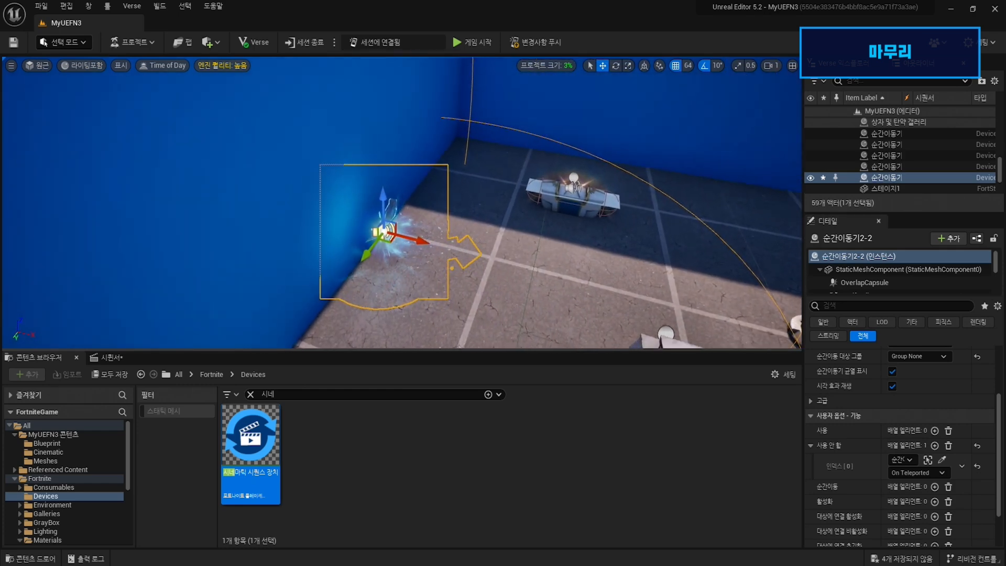
pyautogui.rightClick(471, 250)
pyautogui.click(641, 42)
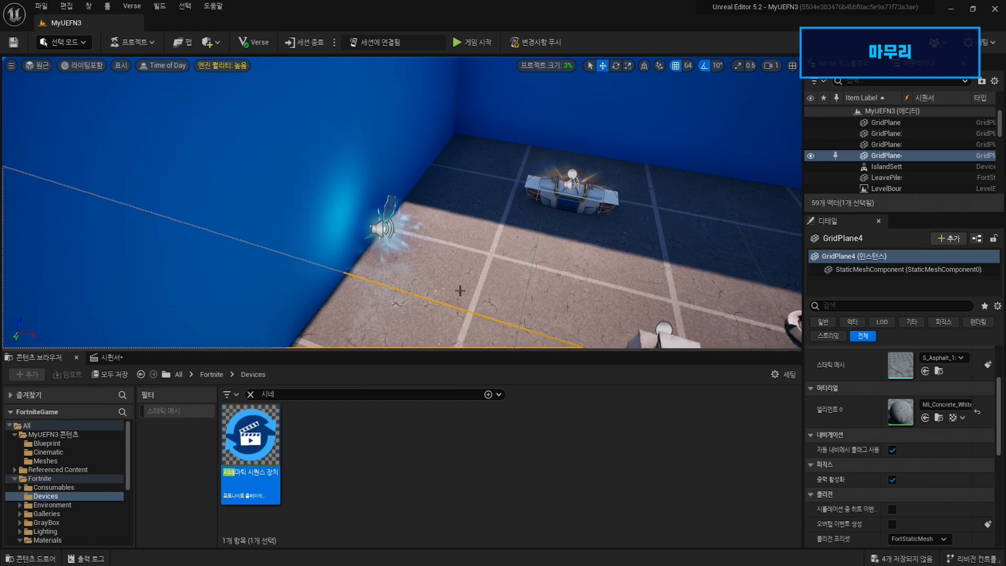
pyautogui.click(535, 43)
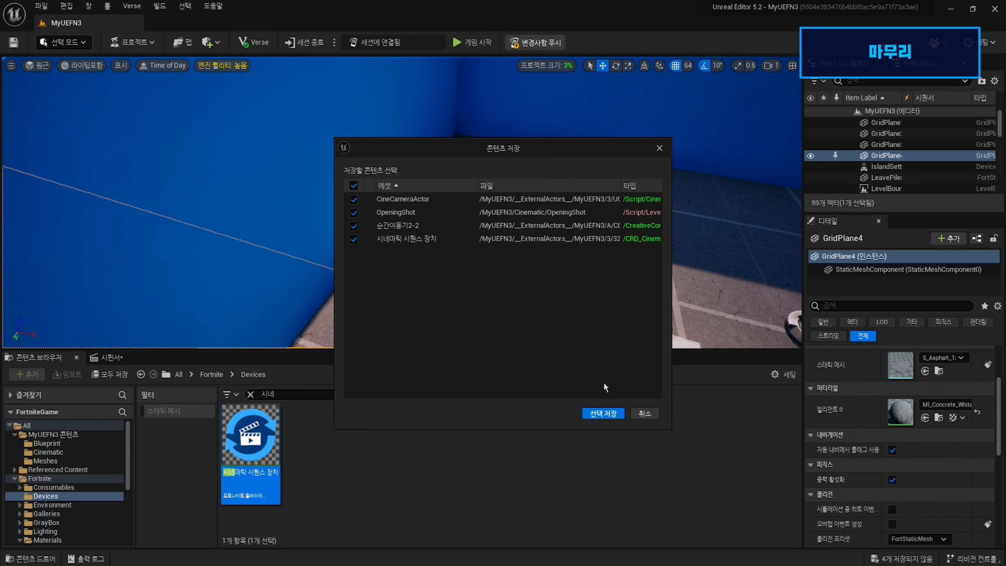
pyautogui.click(604, 414)
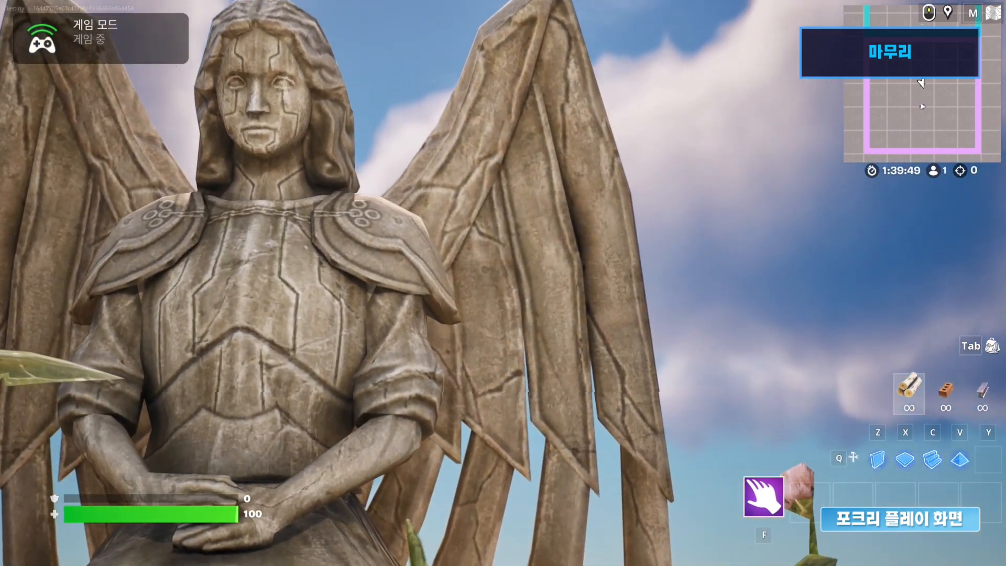
# - Playtest the opening cinematic on spawn and take the character through a rift in the purple room into the teal arena
pyautogui.press('w')
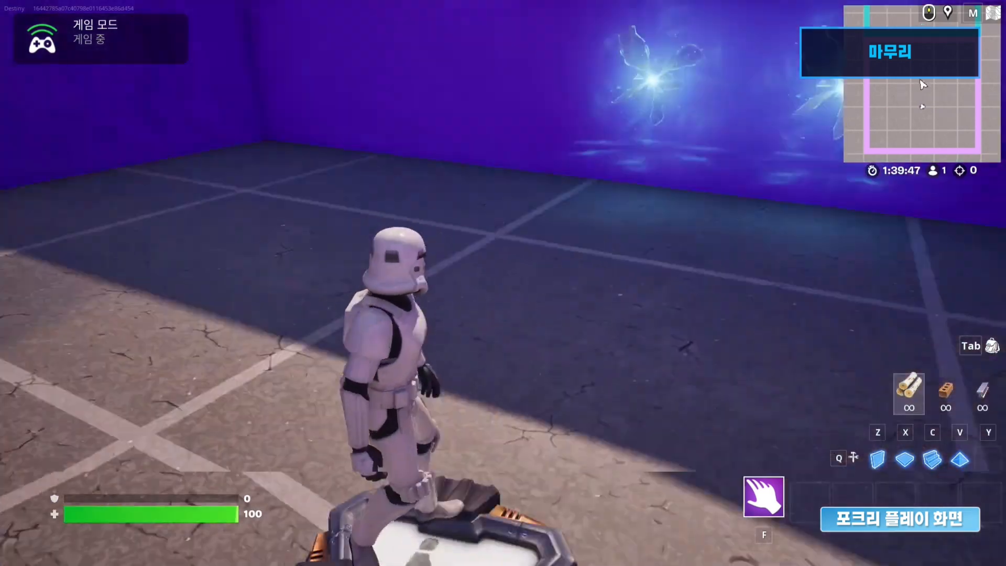
pyautogui.press('w')
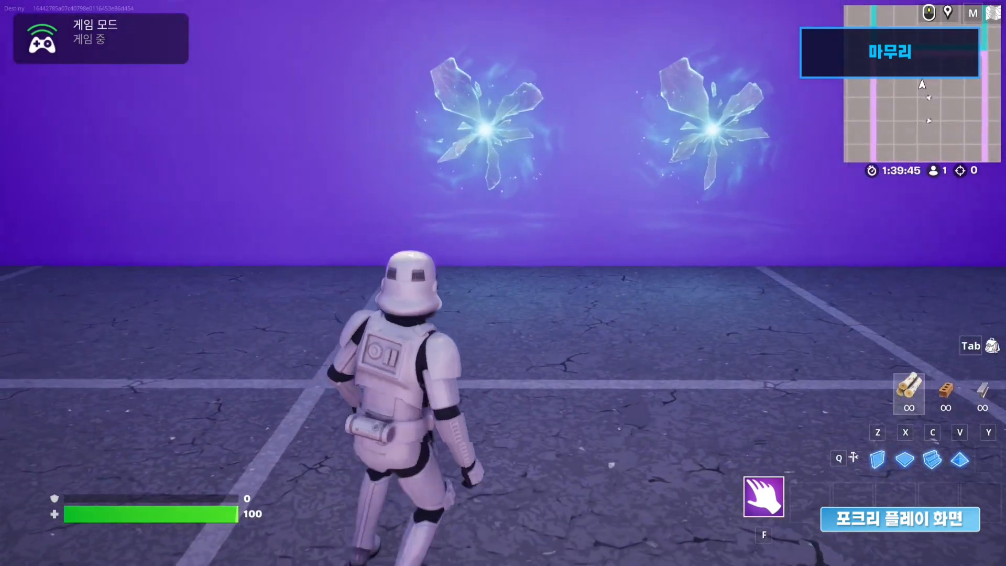
pyautogui.press('w')
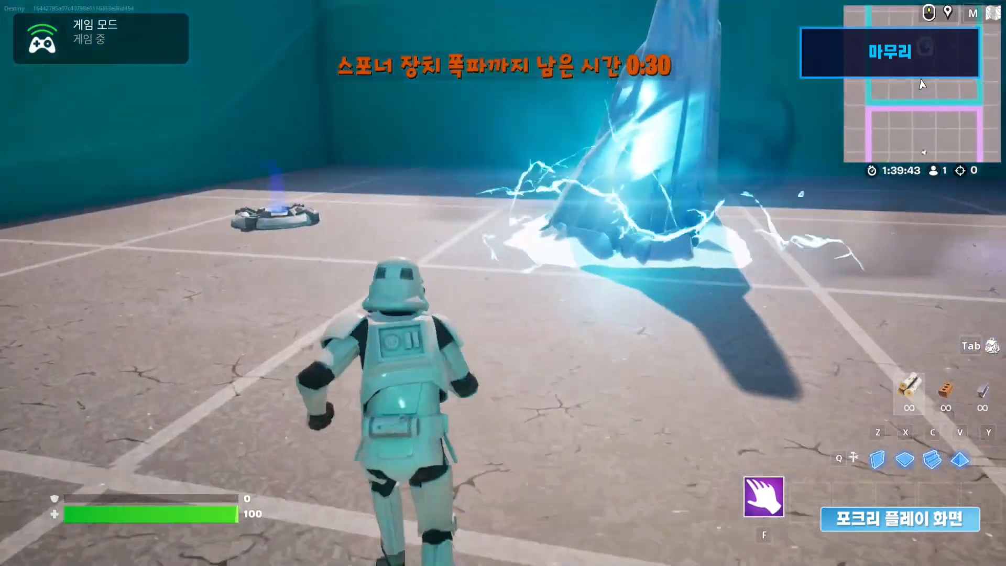
# - Run around the ice spawner in the teal arena and collect the blue potion and the MK-7 assault rifle from the item spawners
pyautogui.press('w')
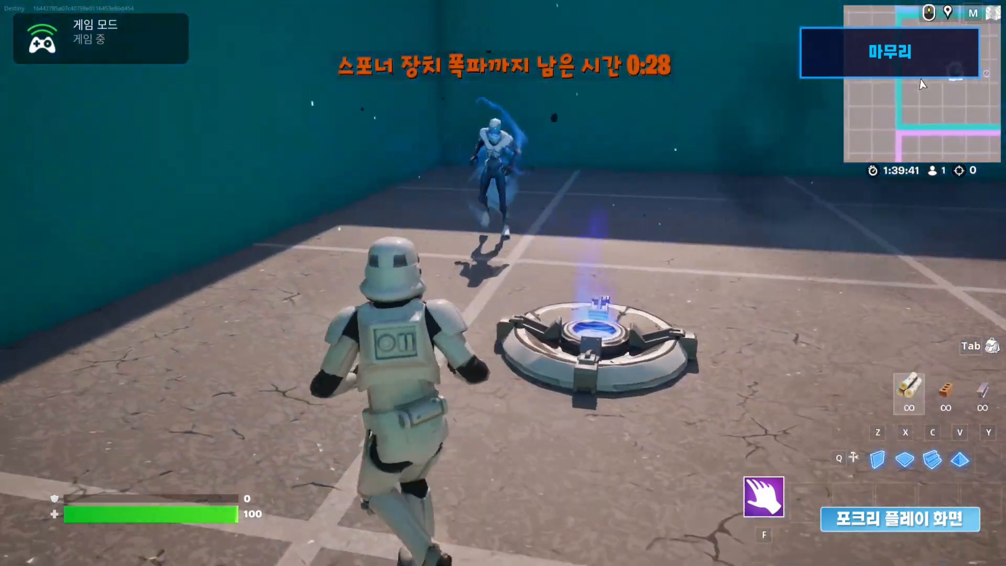
pyautogui.press('w')
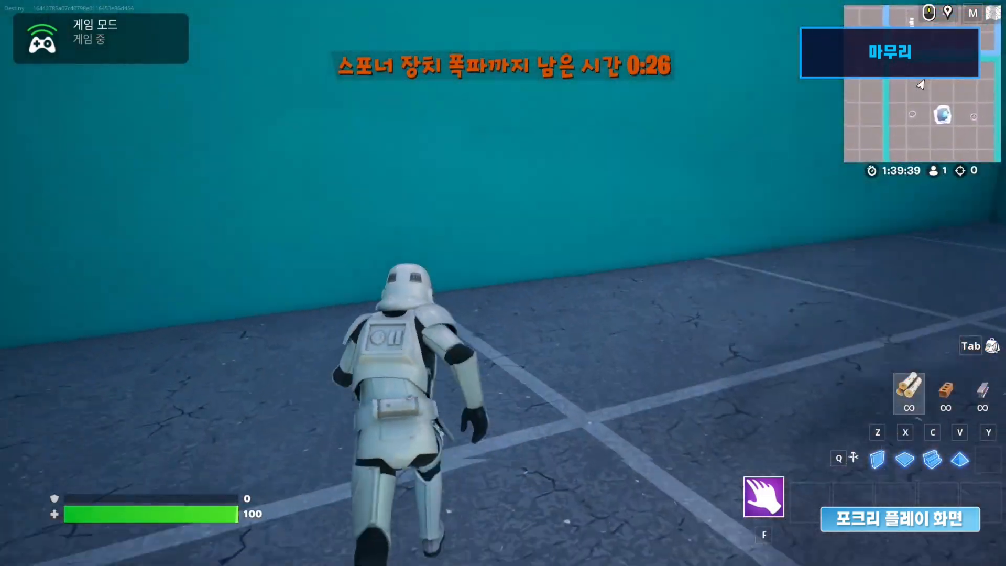
pyautogui.press('w')
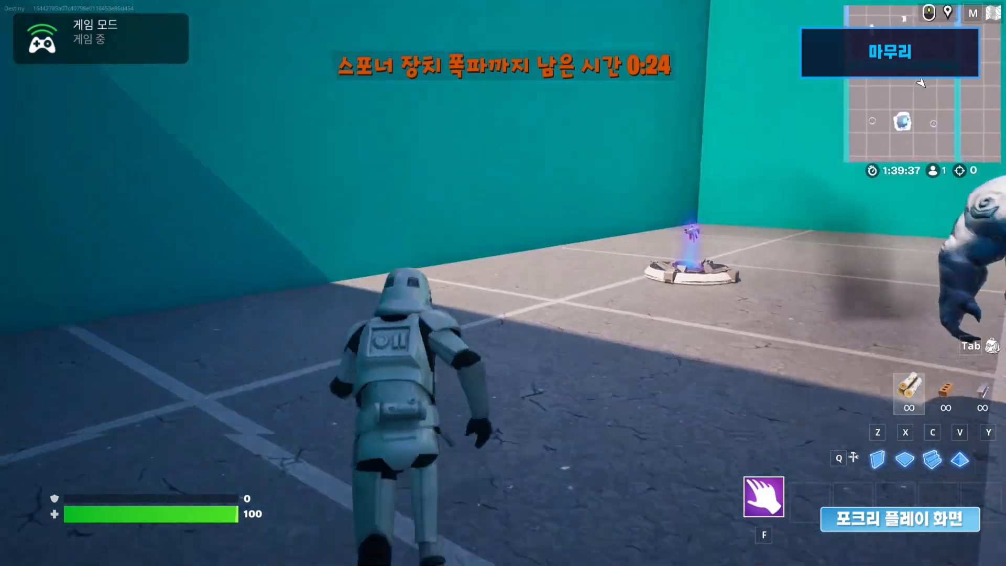
pyautogui.press('w')
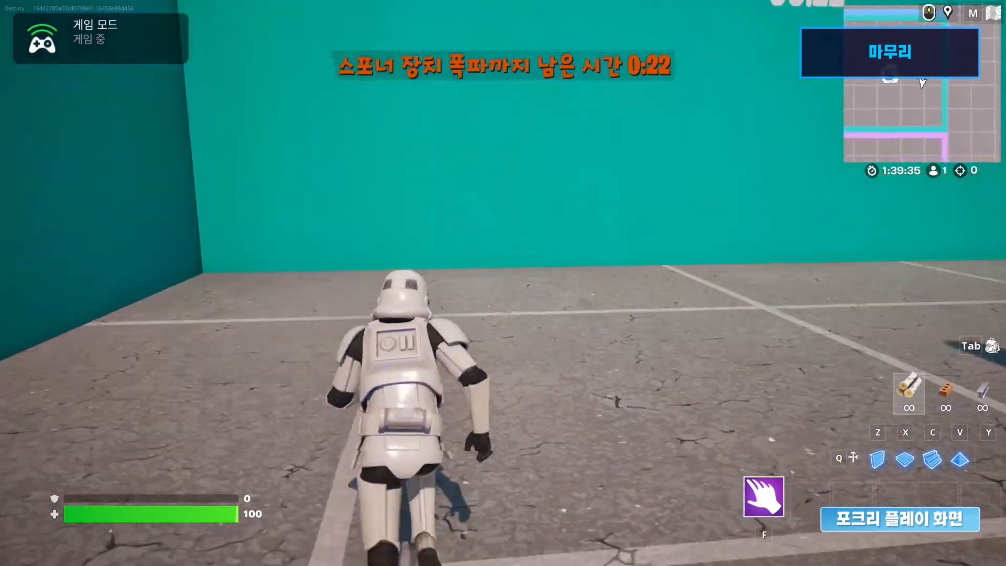
pyautogui.press('w')
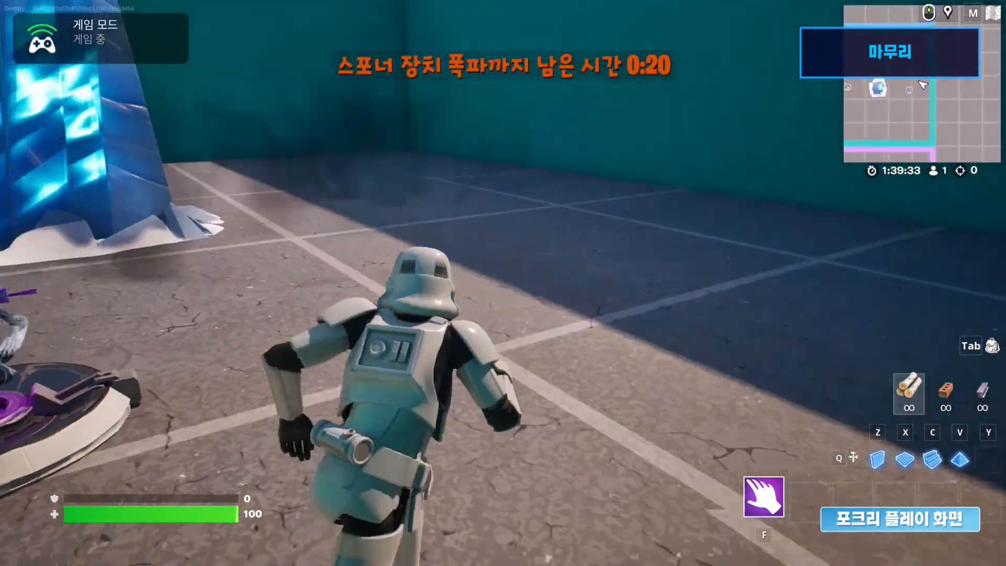
pyautogui.press('w')
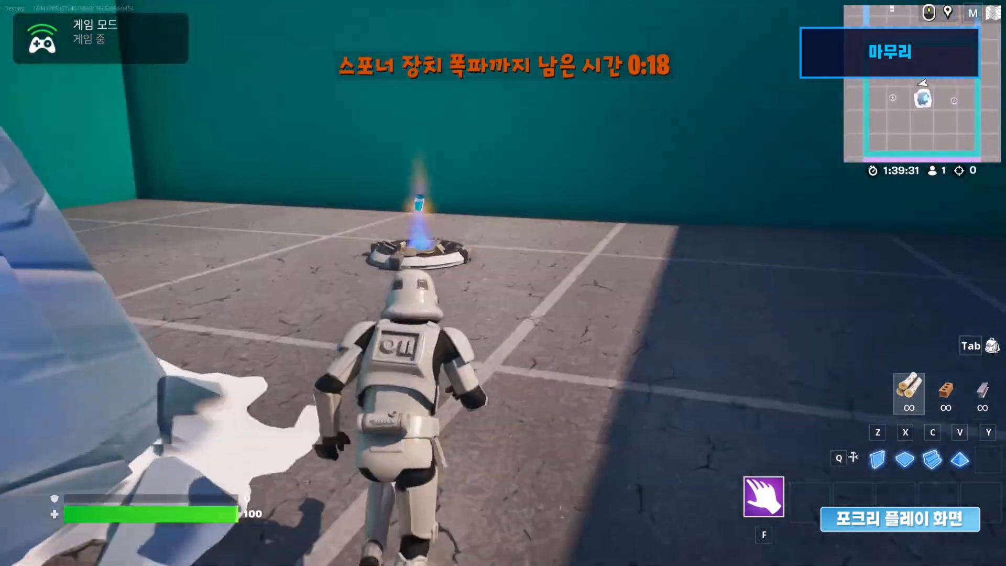
pyautogui.press('e')
pyautogui.press('w')
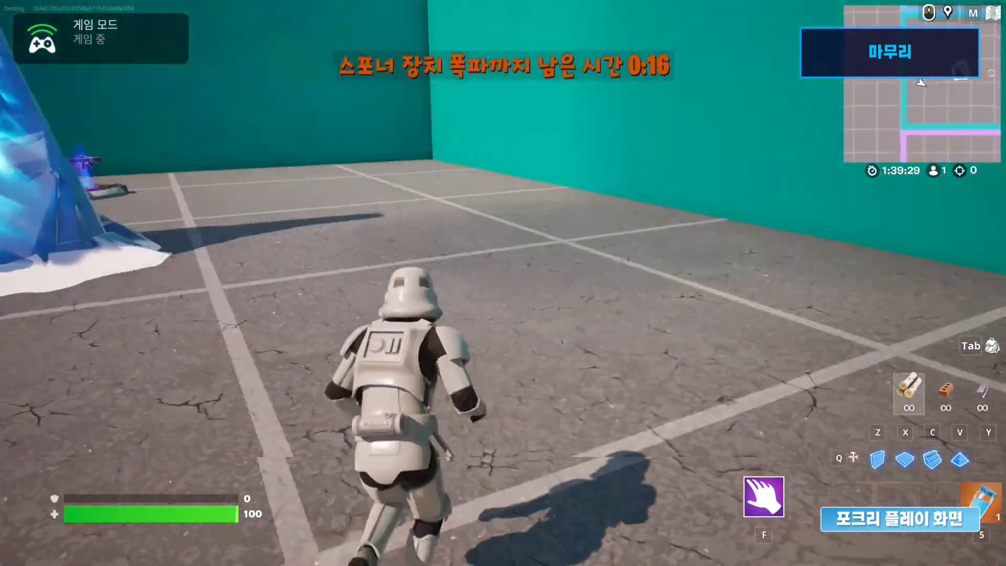
pyautogui.press('w')
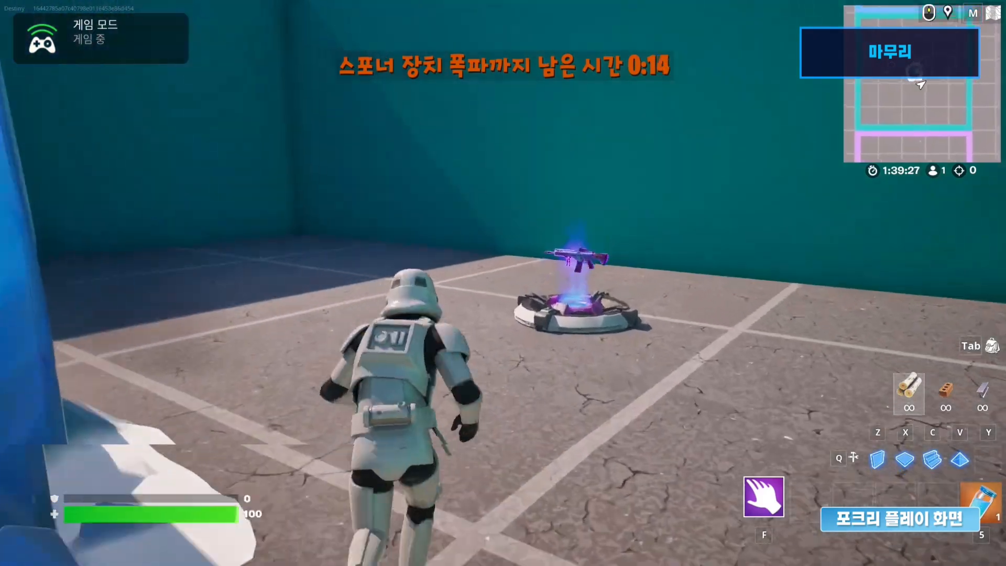
pyautogui.press('e')
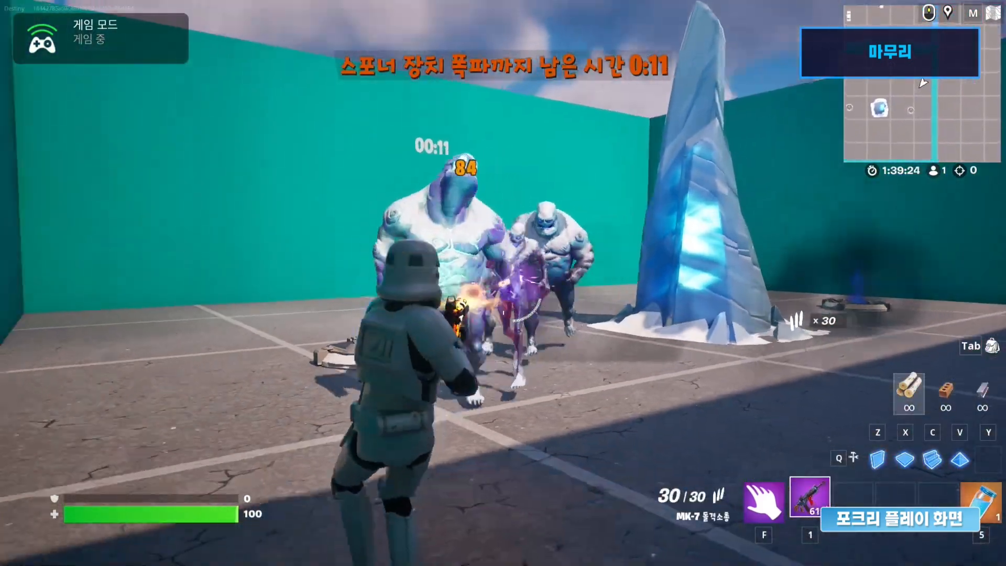
# - Shoot the attacking ice monsters with the MK-7 and evade them around the arena until the spawner countdown runs out
pyautogui.click(503, 283)
pyautogui.press('d')
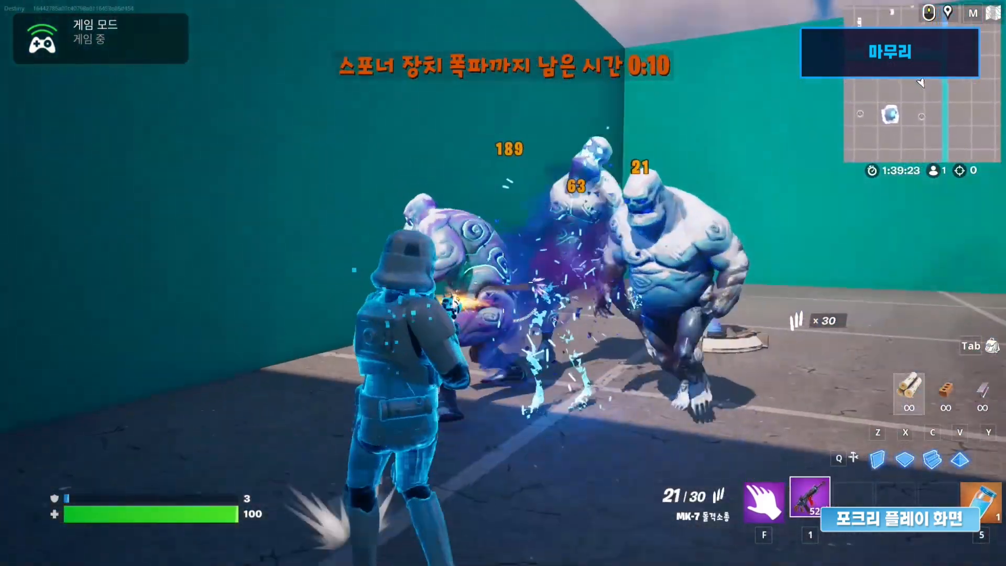
pyautogui.hotkey('shift', 'w')
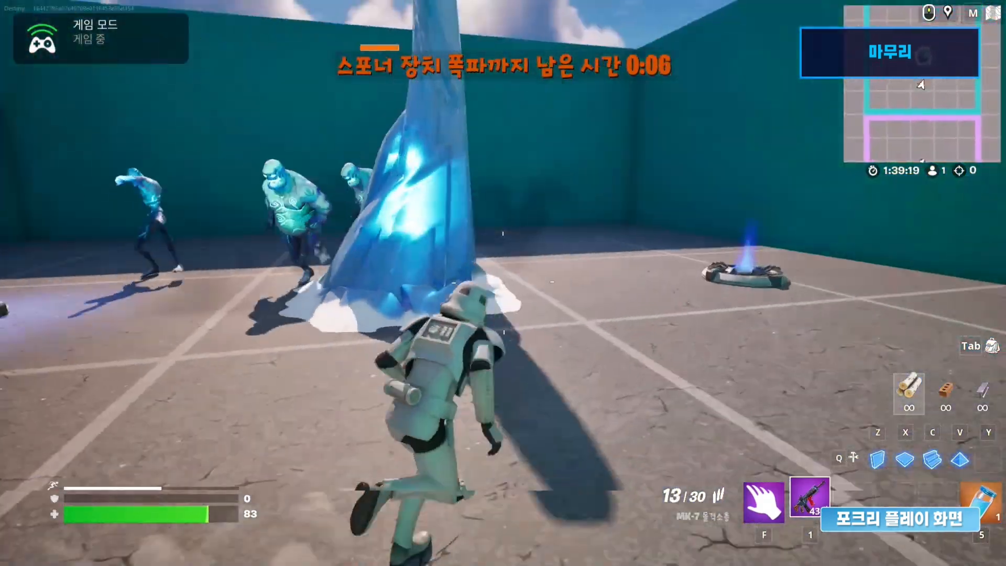
pyautogui.press('w')
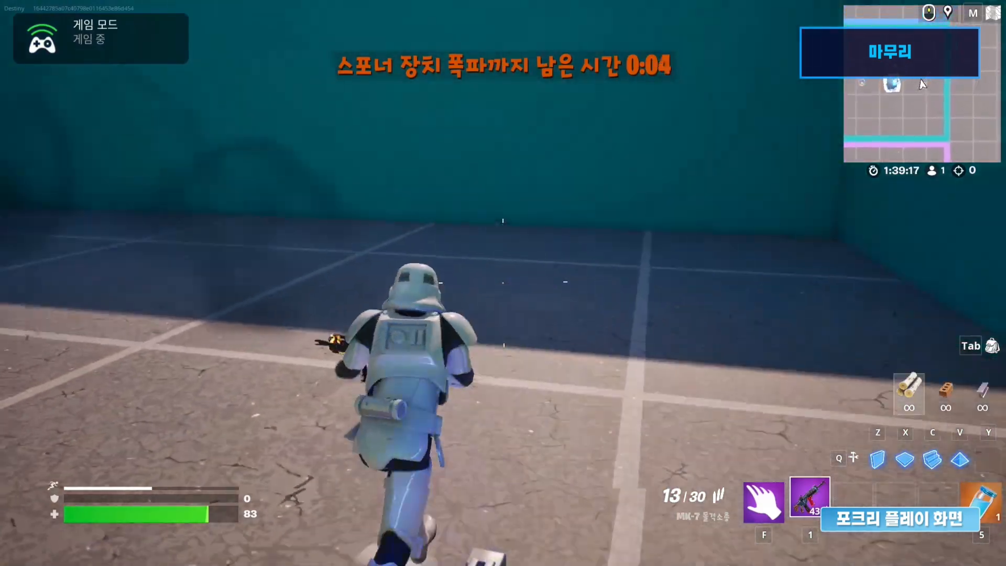
pyautogui.press('w')
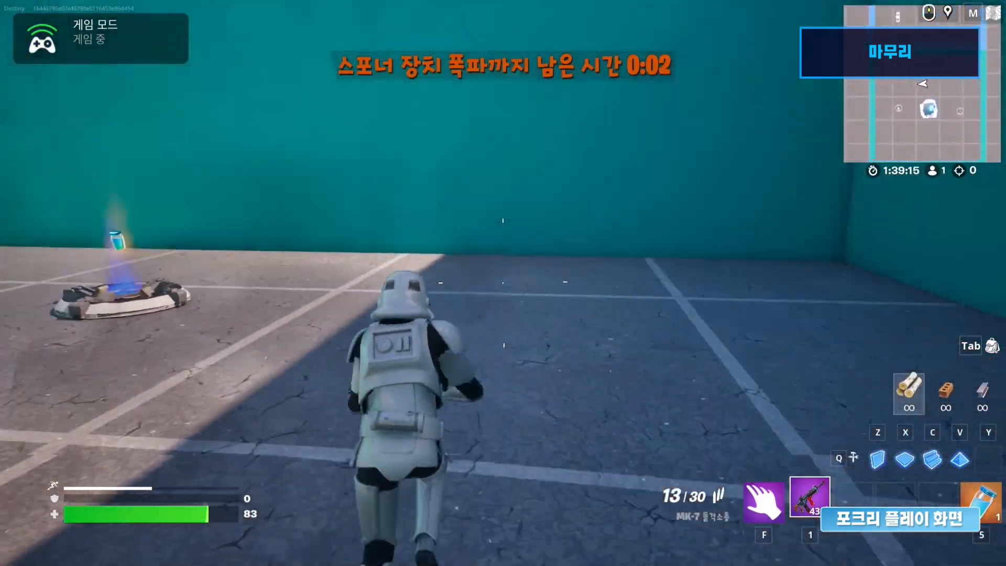
pyautogui.press('w')
pyautogui.press('w')
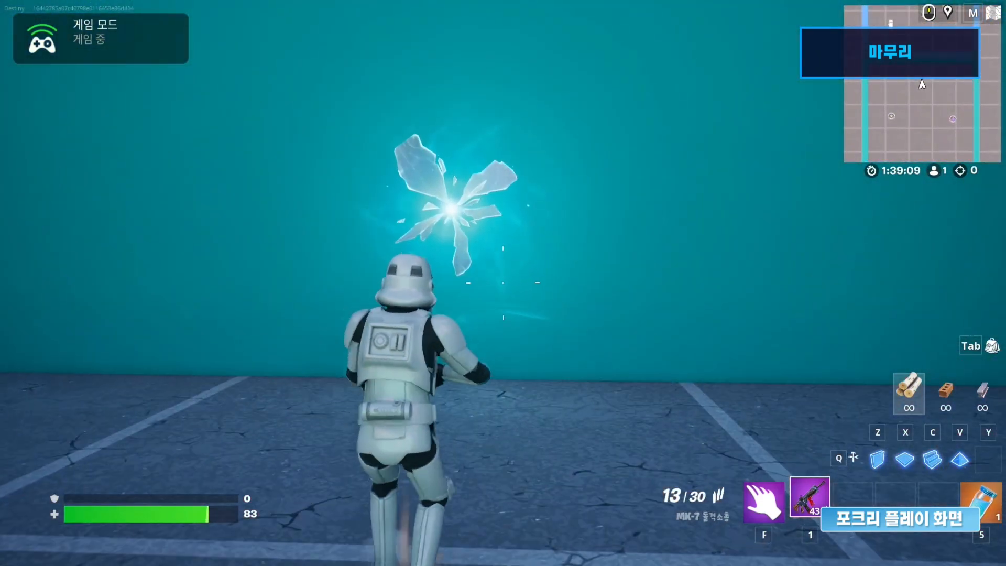
# - Enter the rift on the teal wall to reach the blue boss room and collect the loot from the chest near the dark door
pyautogui.press('w')
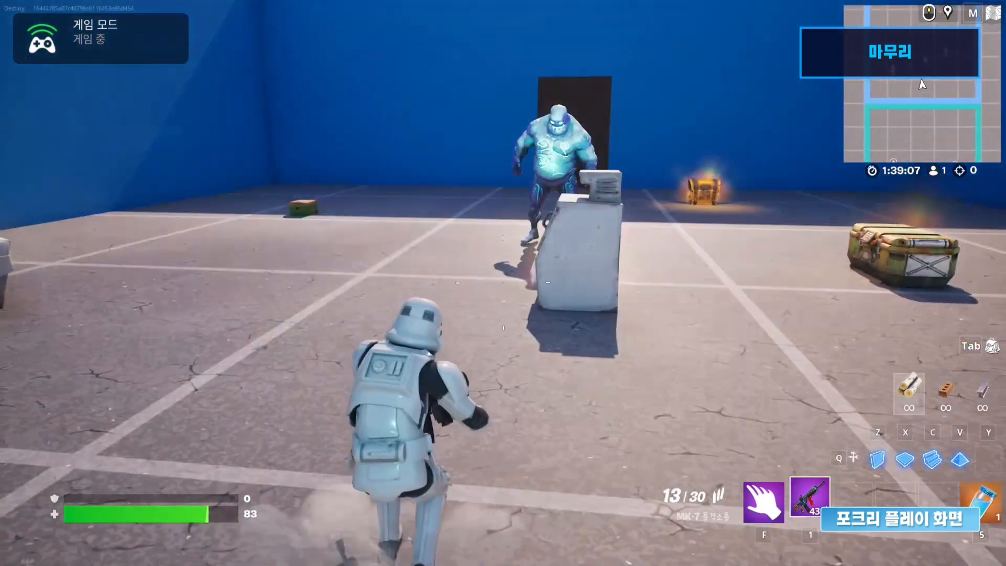
pyautogui.press('w')
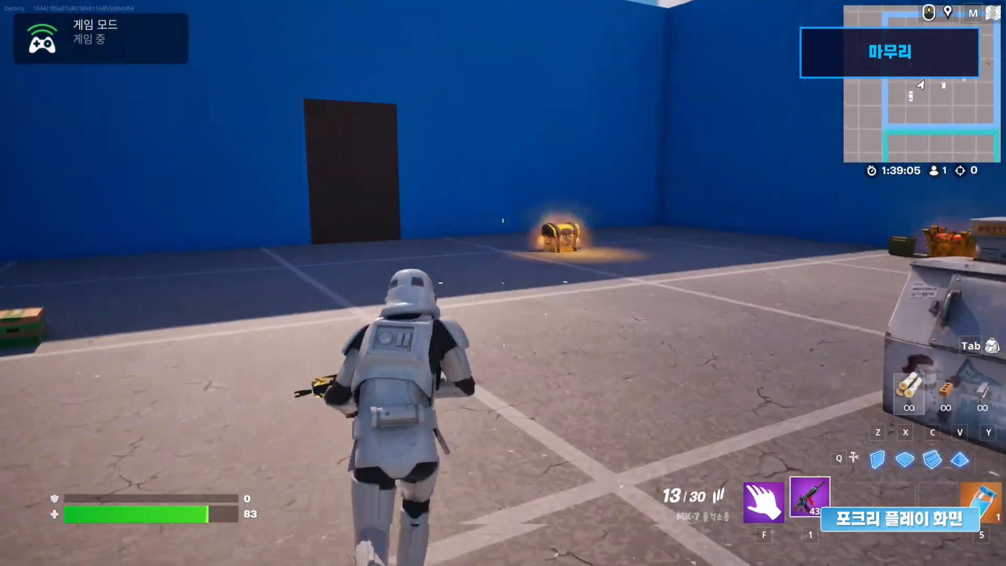
pyautogui.press('w')
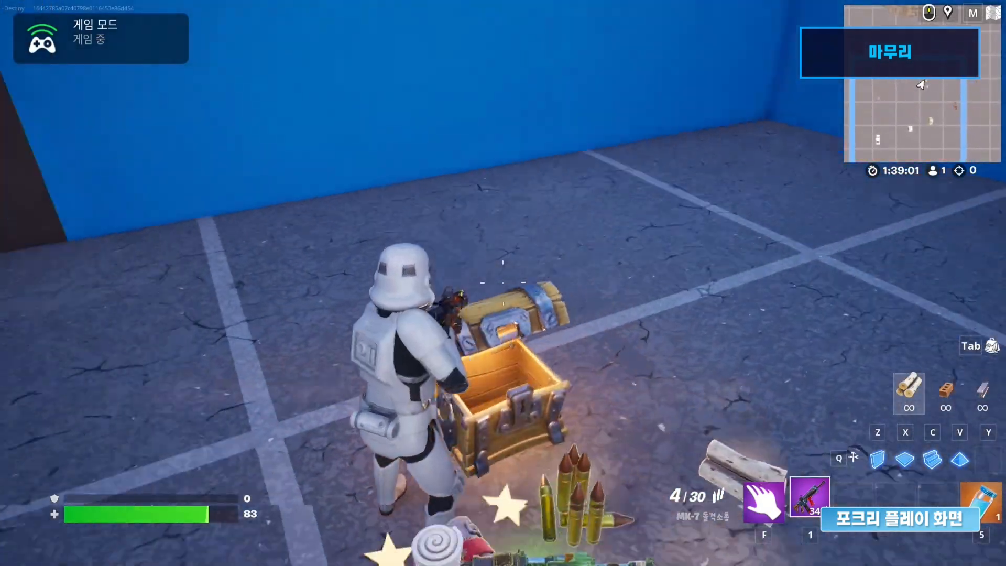
pyautogui.press('e')
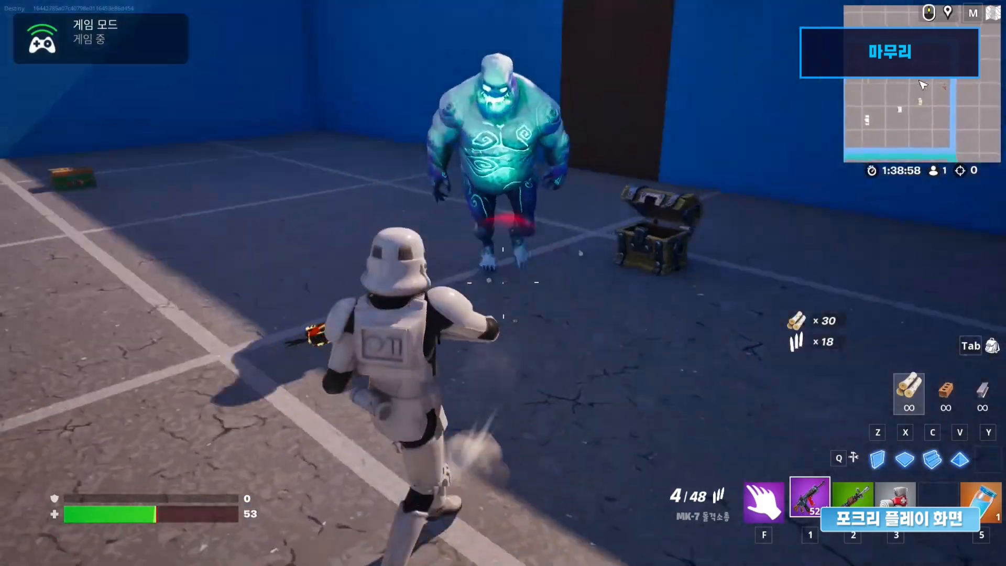
# - Defeat the boss monster with the MK-7 and leave through the blue wall's doorway to test the exit and game end
pyautogui.click(924, 85)
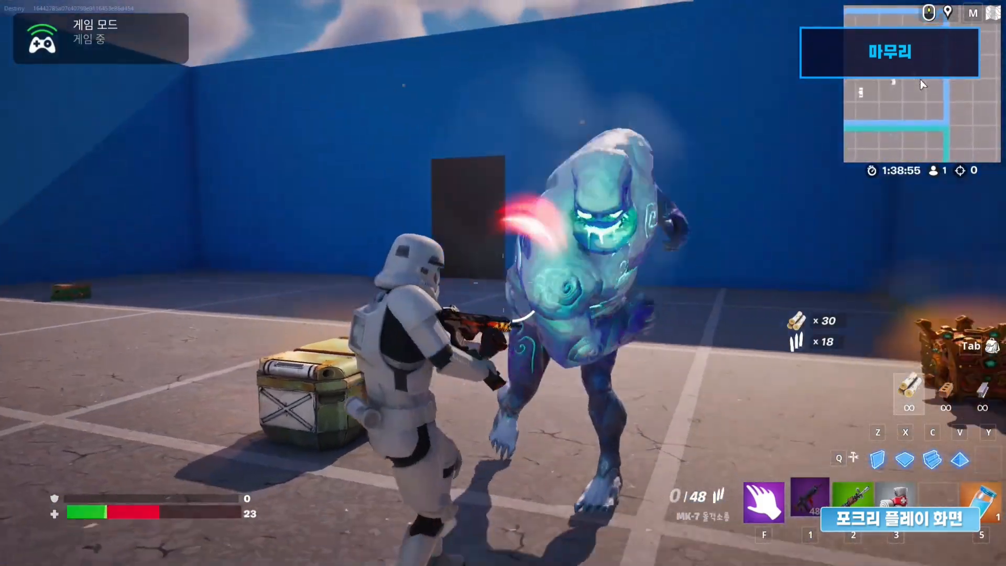
pyautogui.click(920, 84)
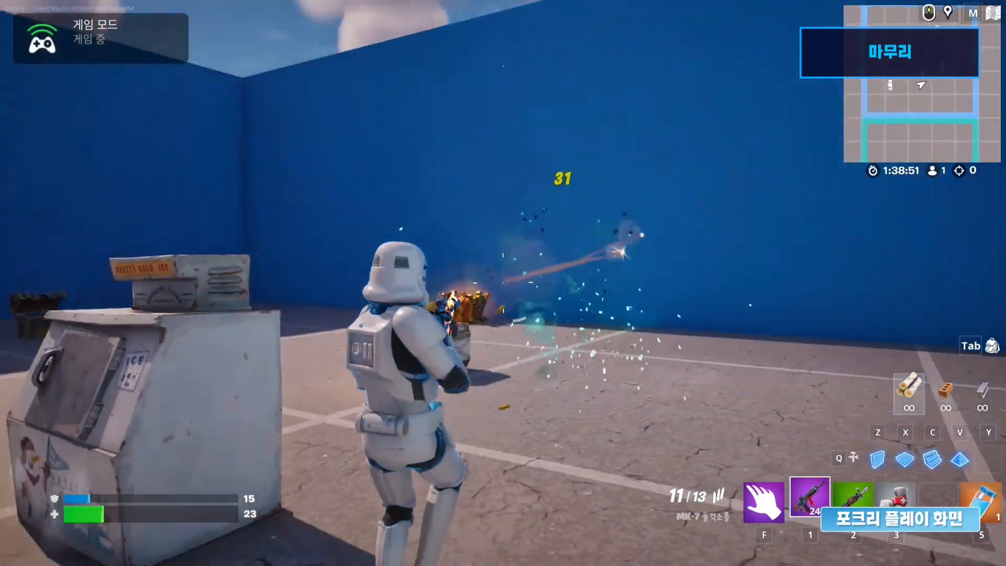
pyautogui.press('w')
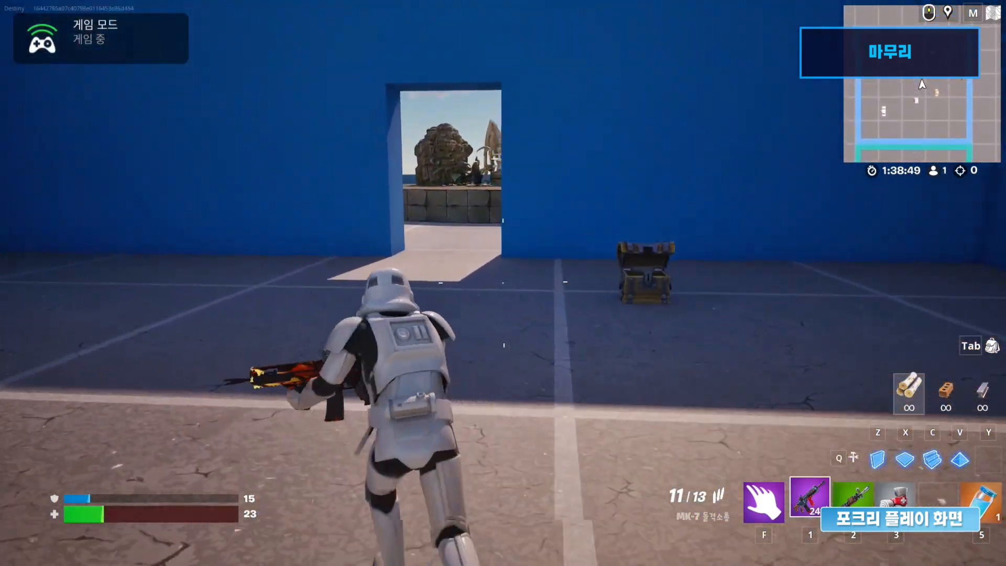
pyautogui.press('w')
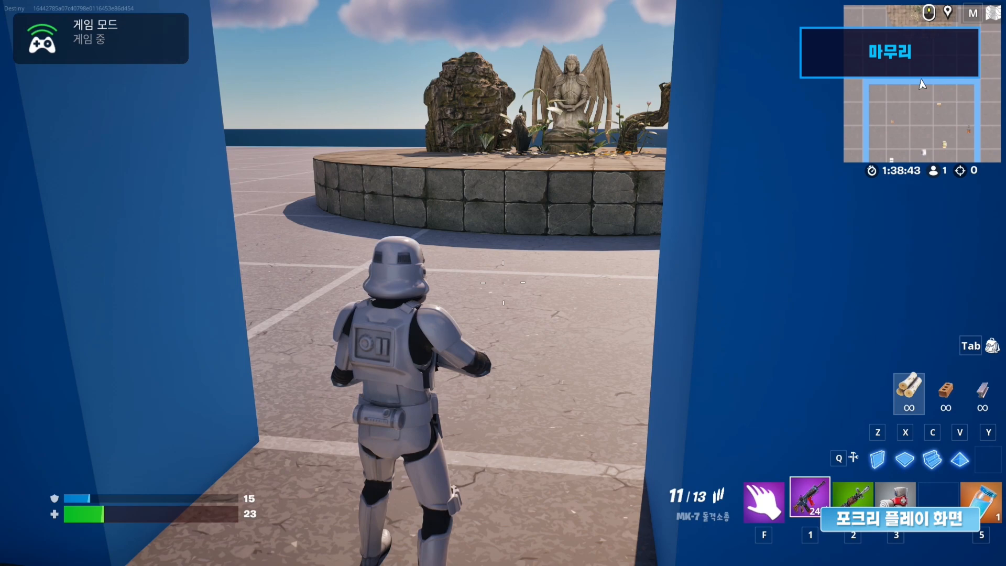
pyautogui.press('w')
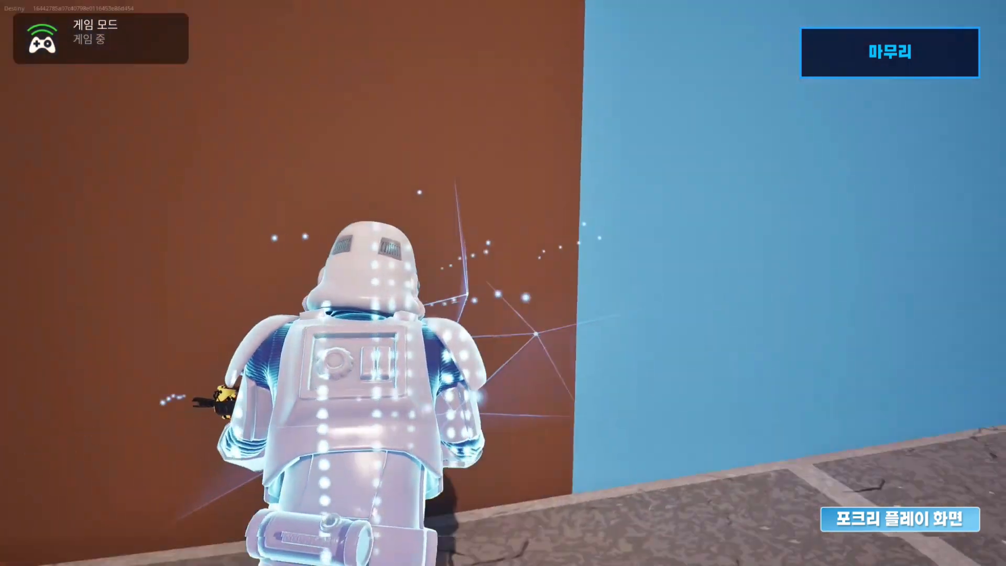